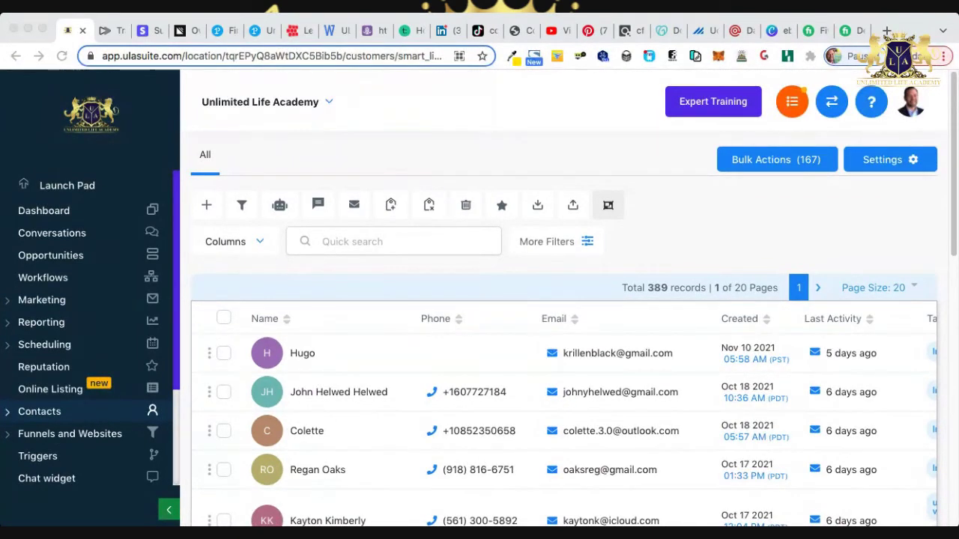
Switch from Contacts to the dashboard showing 563 opportunities and $167,999.00 pipeline value.
click(43, 211)
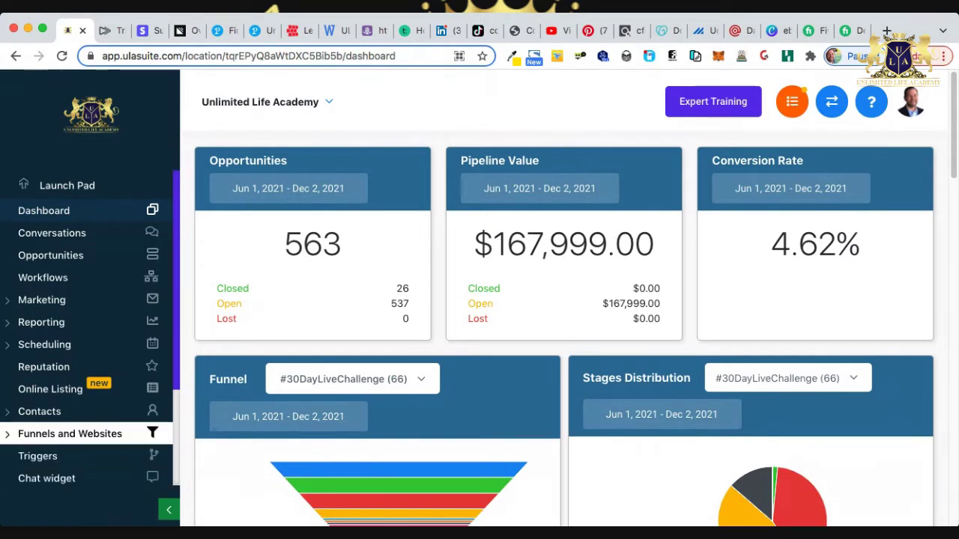
Open the Funnels list under the Funnels and Websites sidebar section.
click(69, 433)
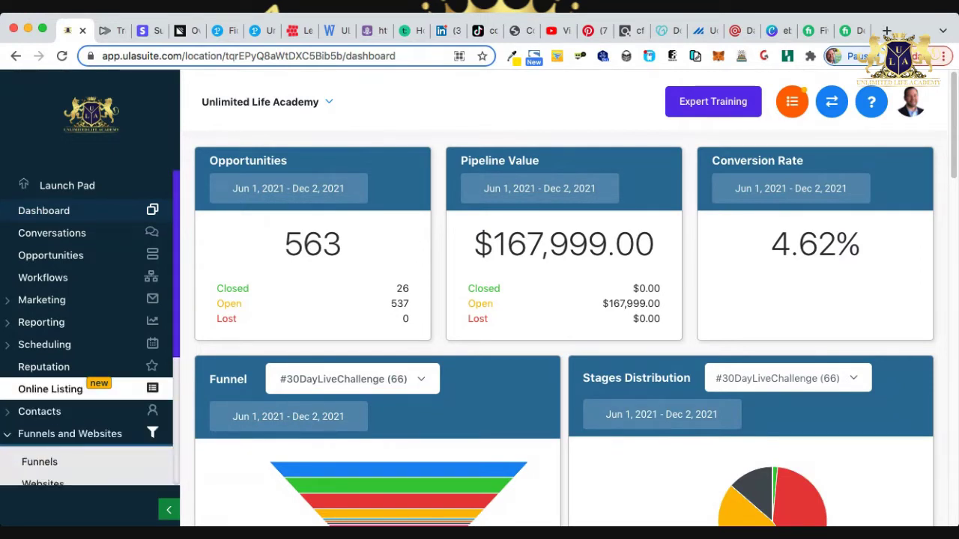
scroll(75, 364, down, 5)
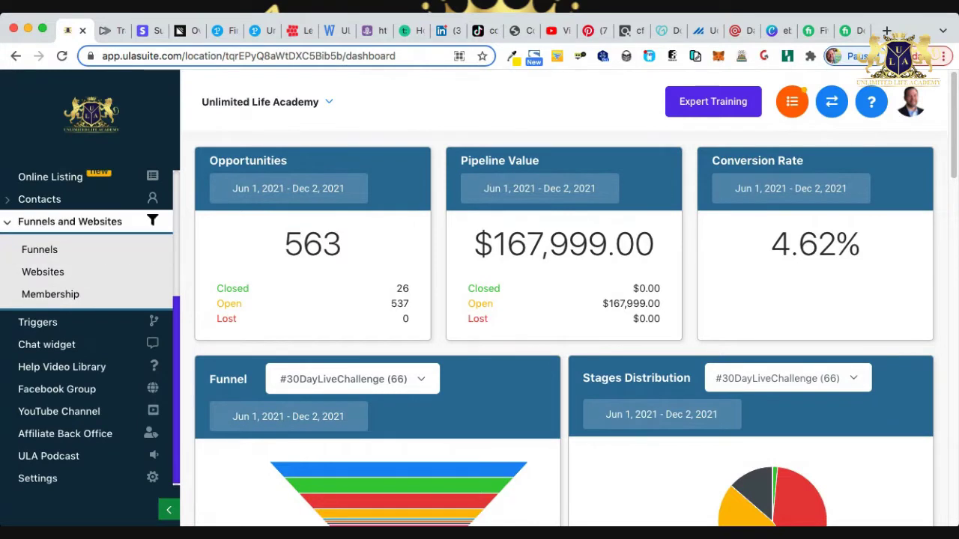
click(39, 249)
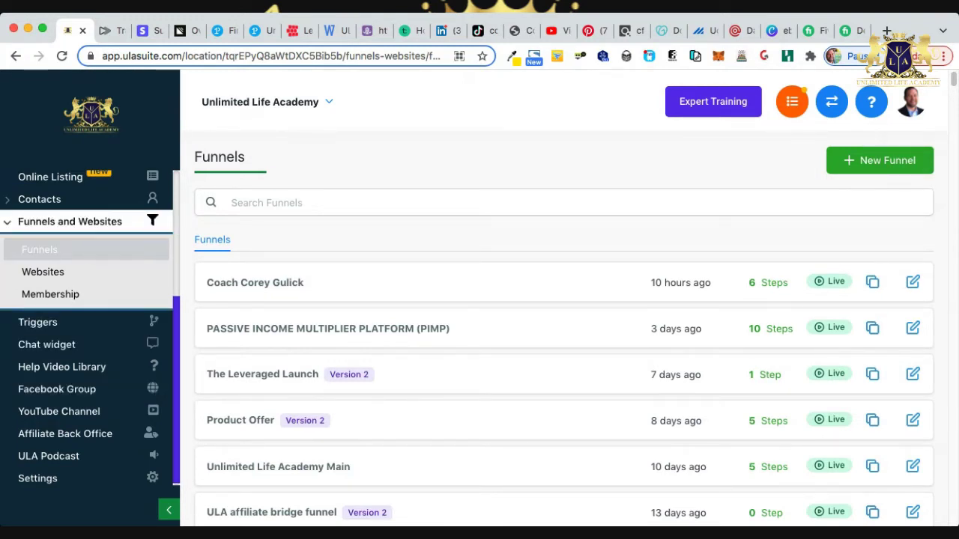
Collapse the Funnels and Websites section and switch to the ClickBank Marketplace tab.
click(70, 222)
scroll(86, 314, up, 2)
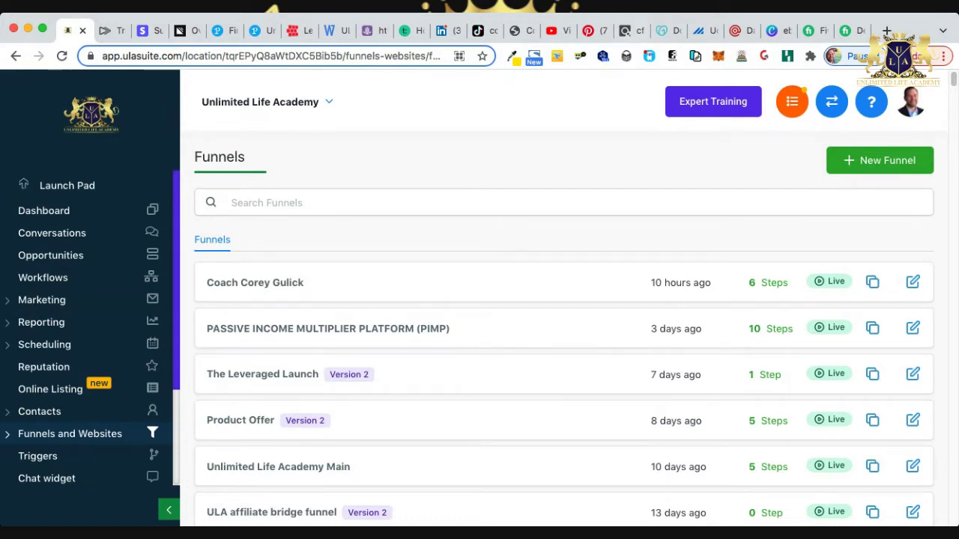
click(625, 31)
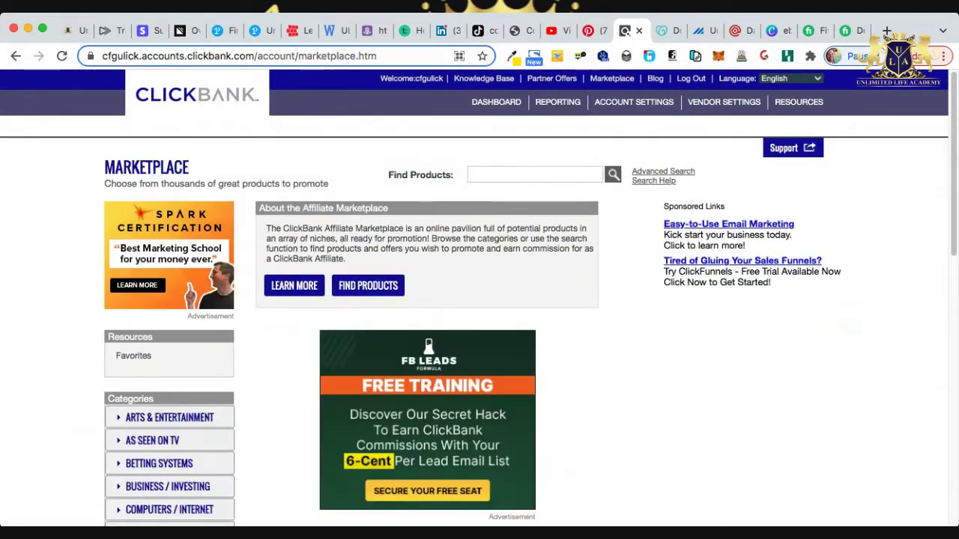
List Software & Services category products sorted by Gravity.
scroll(479, 300, down, 2)
scroll(168, 367, down, 1)
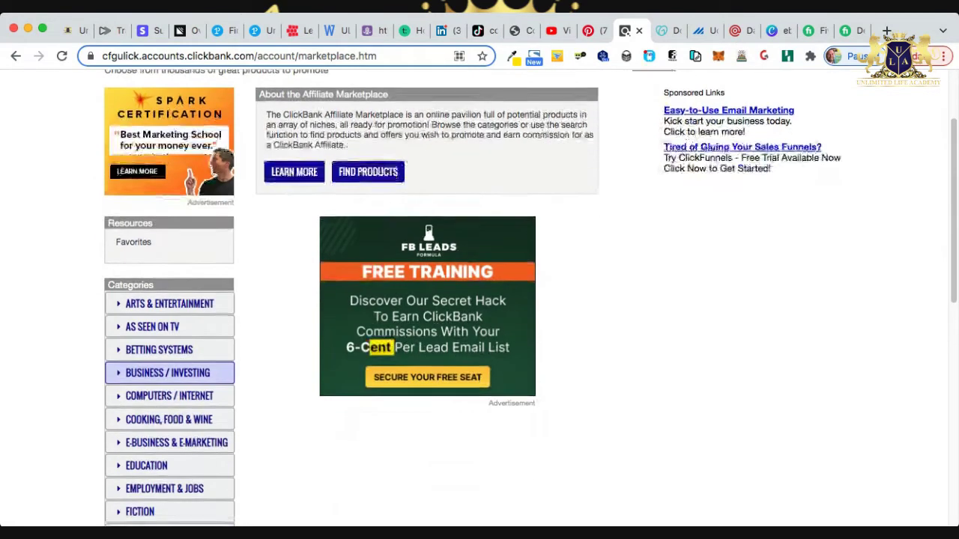
scroll(480, 300, down, 3)
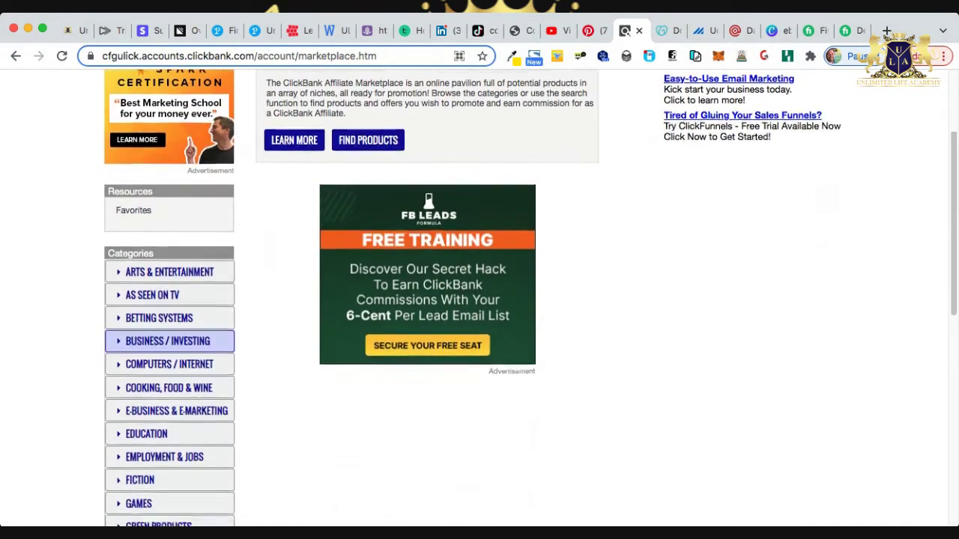
scroll(167, 330, down, 3)
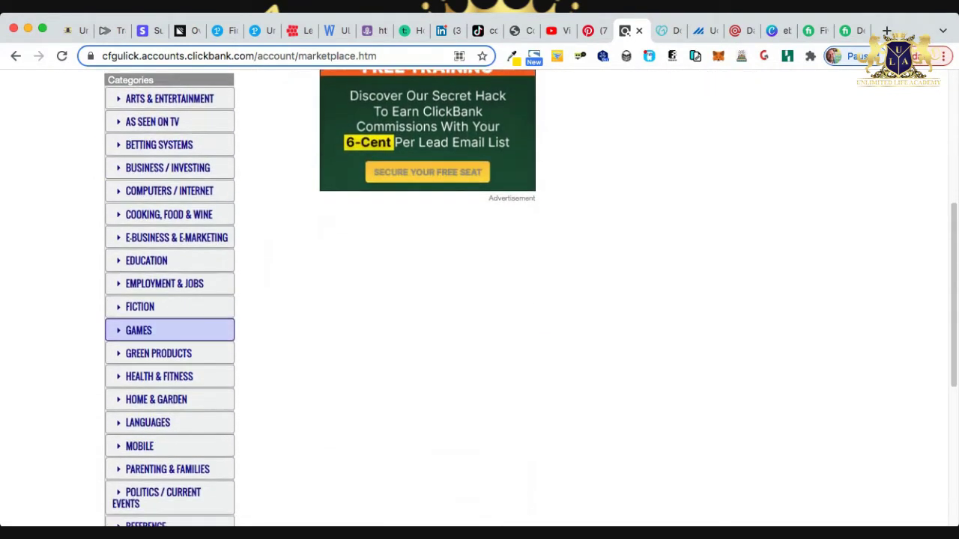
scroll(168, 330, down, 3)
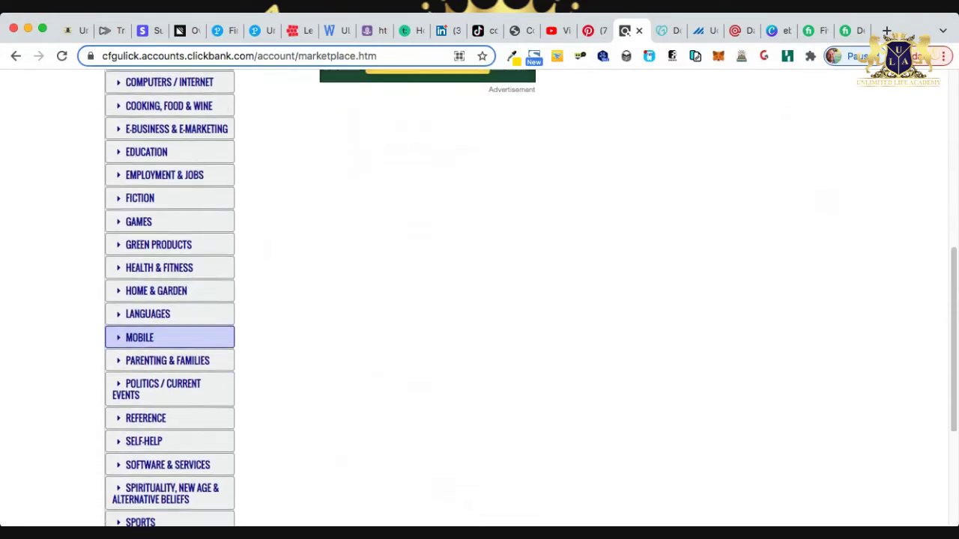
click(167, 413)
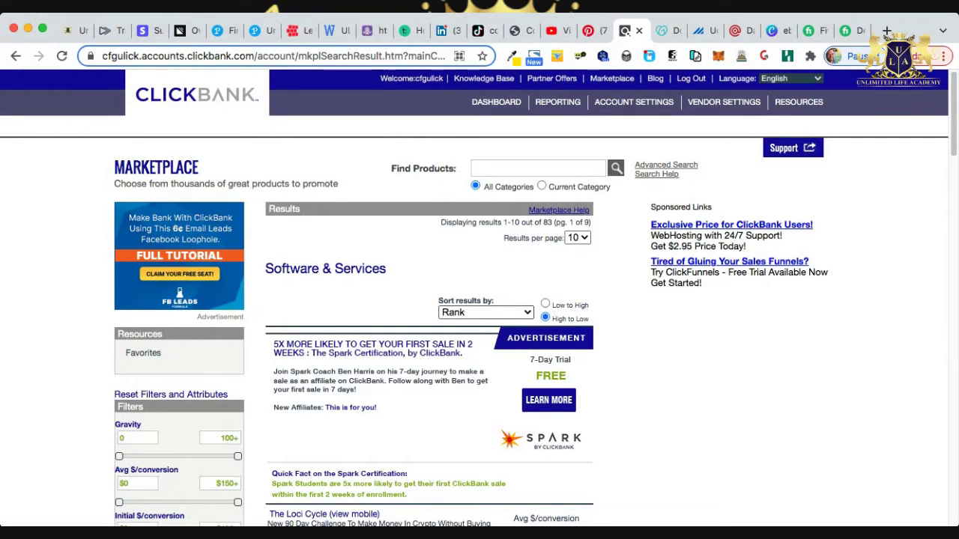
click(485, 313)
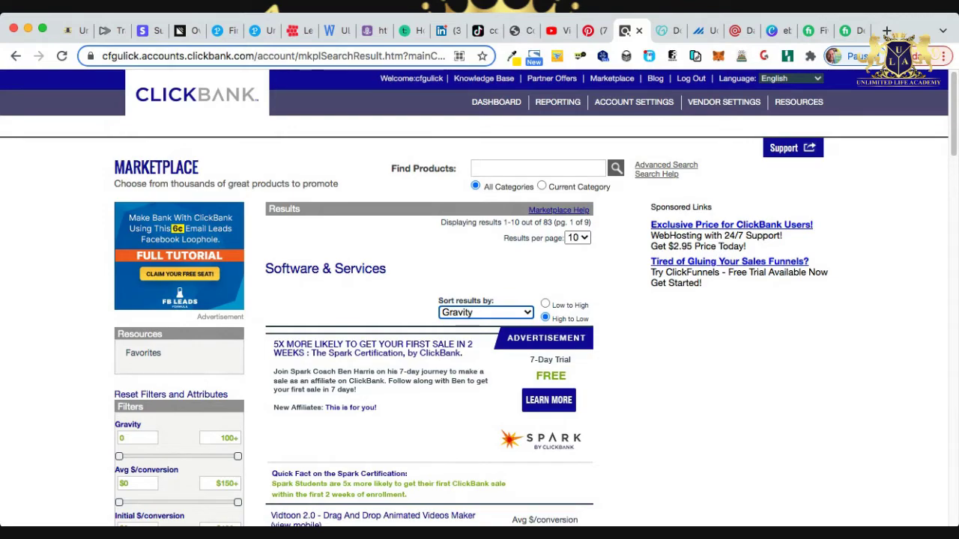
Find The Loci Cycle in the results and highlight its $1,156.62 average payout.
scroll(479, 300, down, 2)
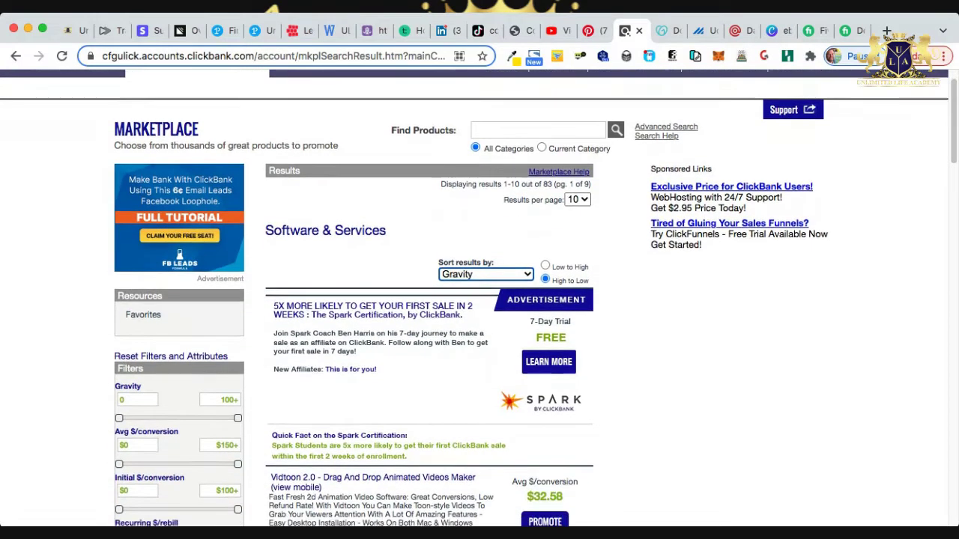
scroll(479, 300, down, 5)
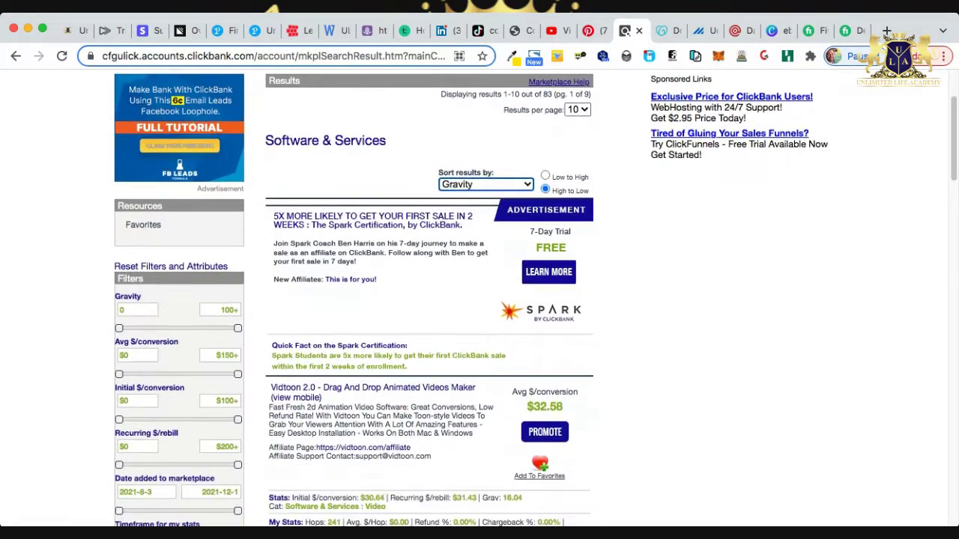
scroll(480, 299, down, 5)
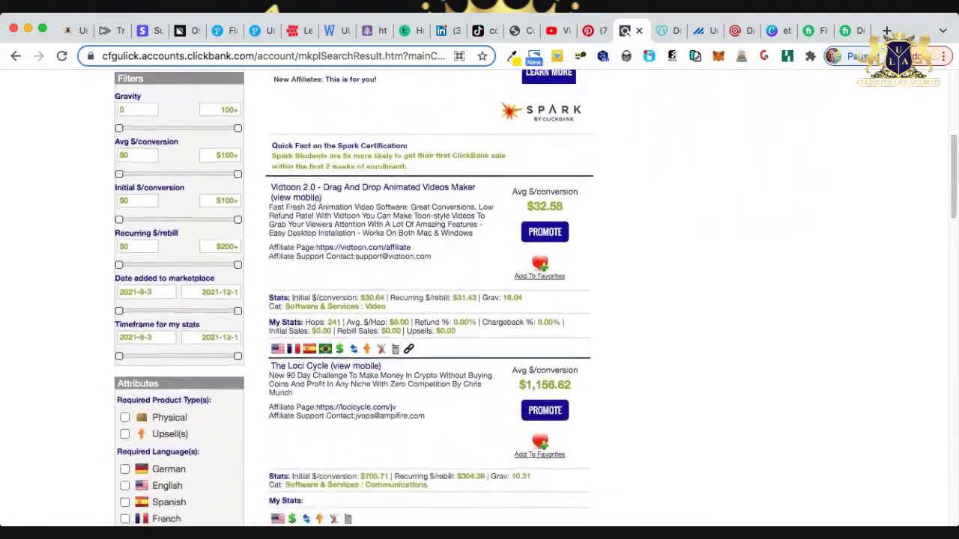
scroll(354, 298, down, 2)
drag(571, 295, 520, 295)
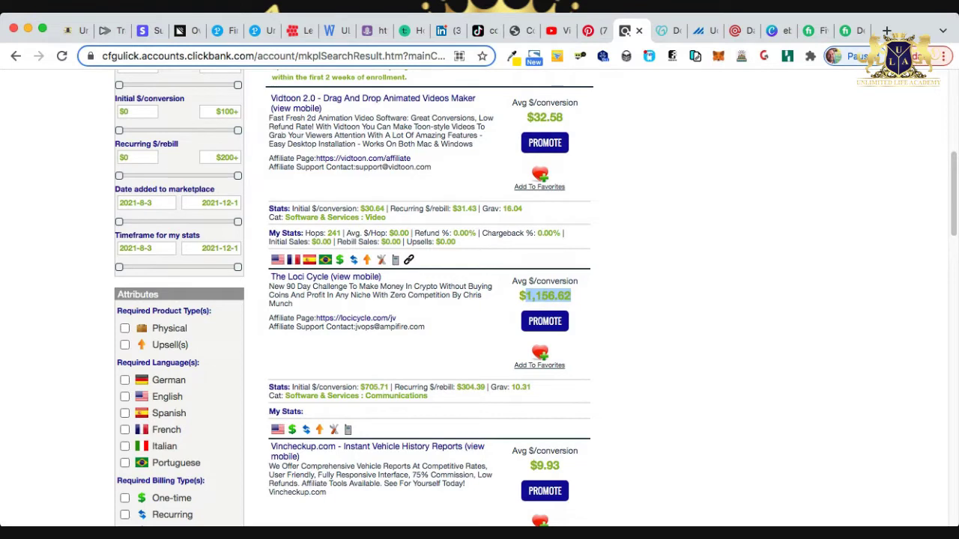
scroll(355, 271, down, 1)
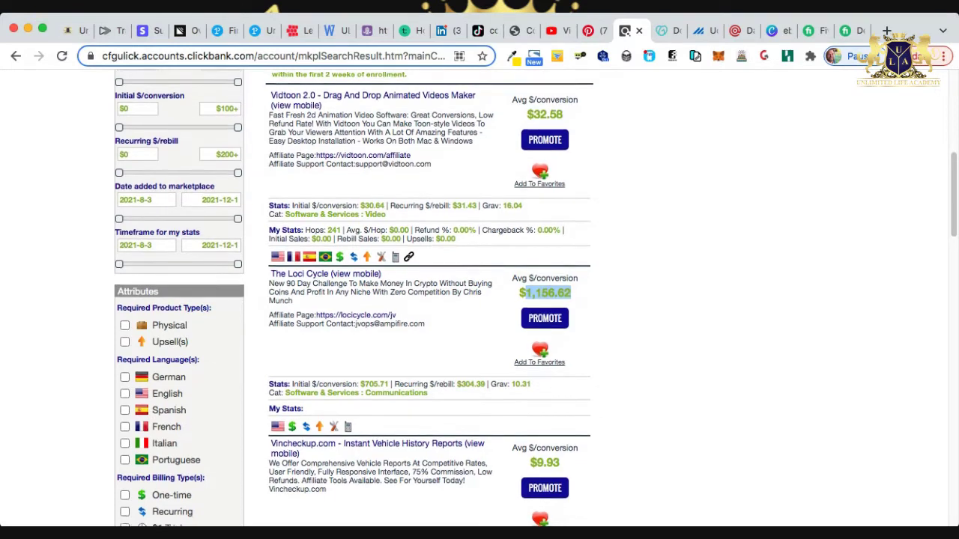
click(356, 271)
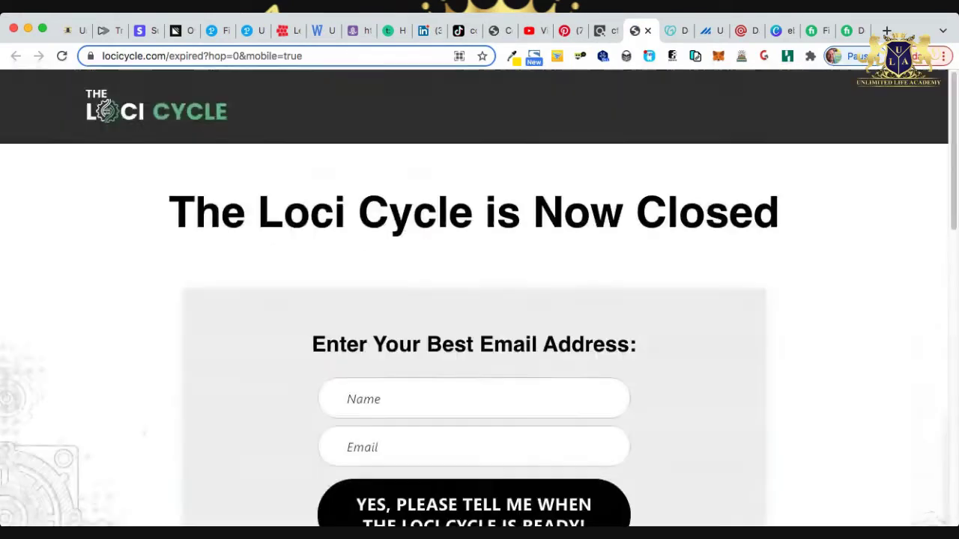
scroll(480, 299, down, 3)
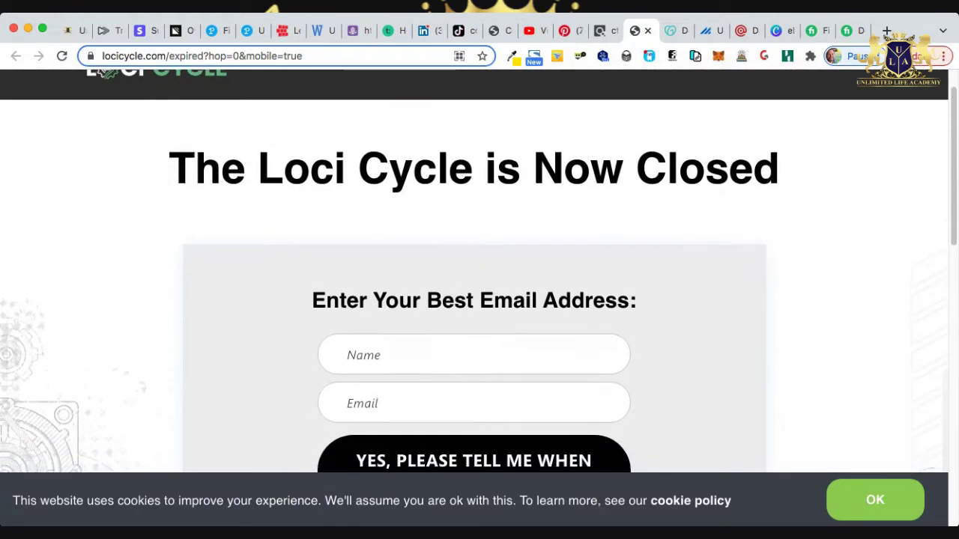
scroll(479, 300, down, 15)
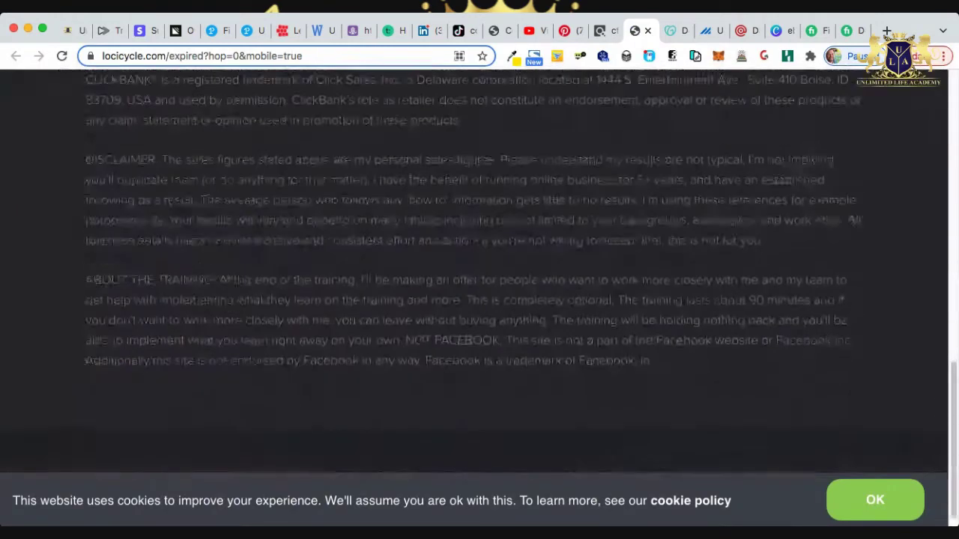
key(Home)
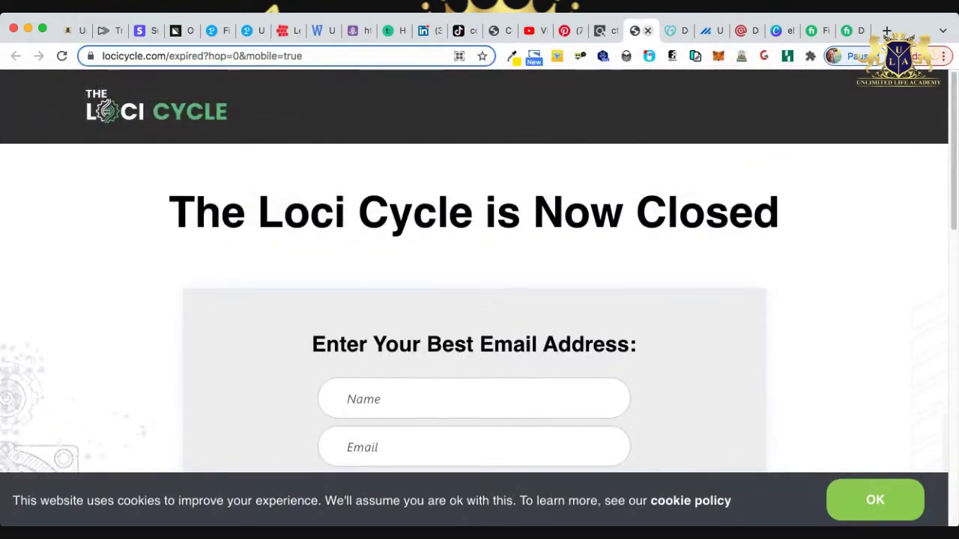
key(super+w)
scroll(535, 298, down, 2)
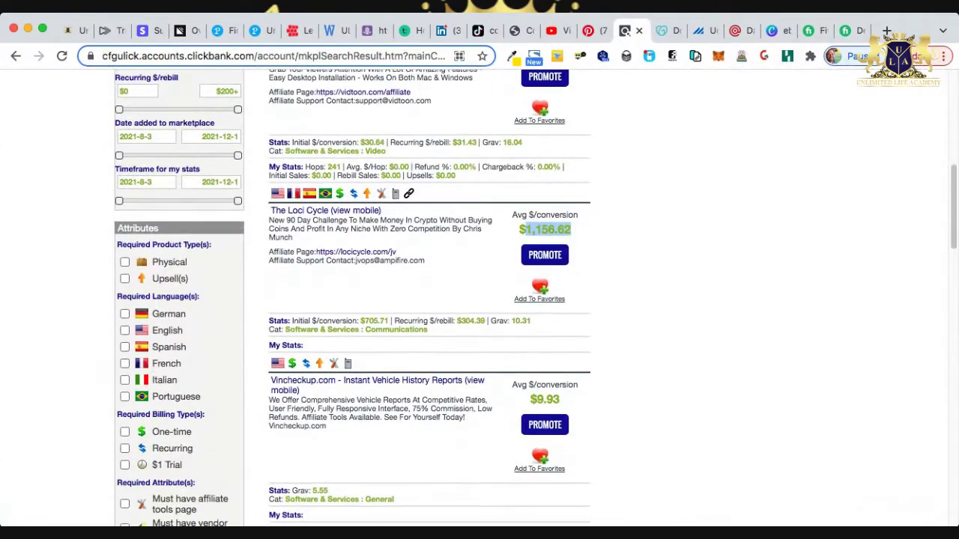
scroll(535, 298, down, 5)
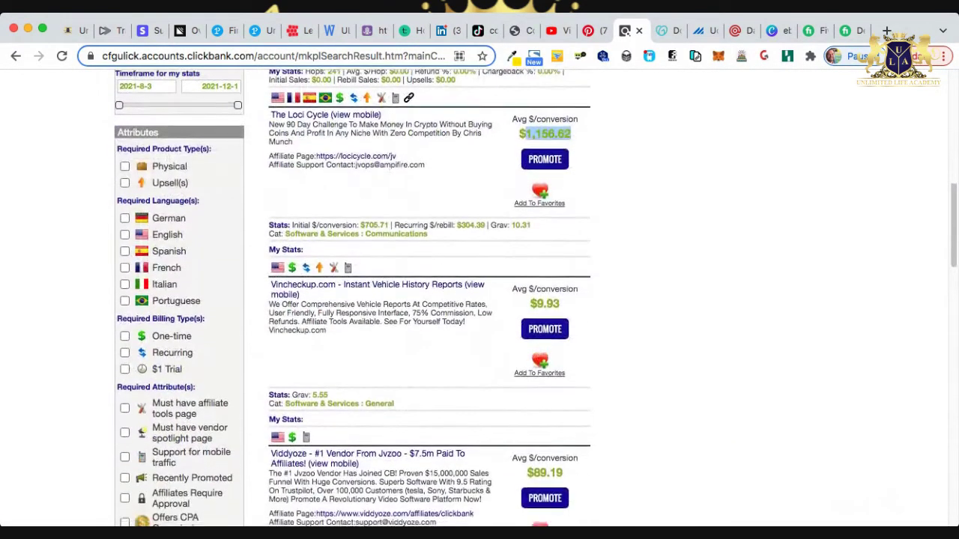
scroll(536, 298, down, 11)
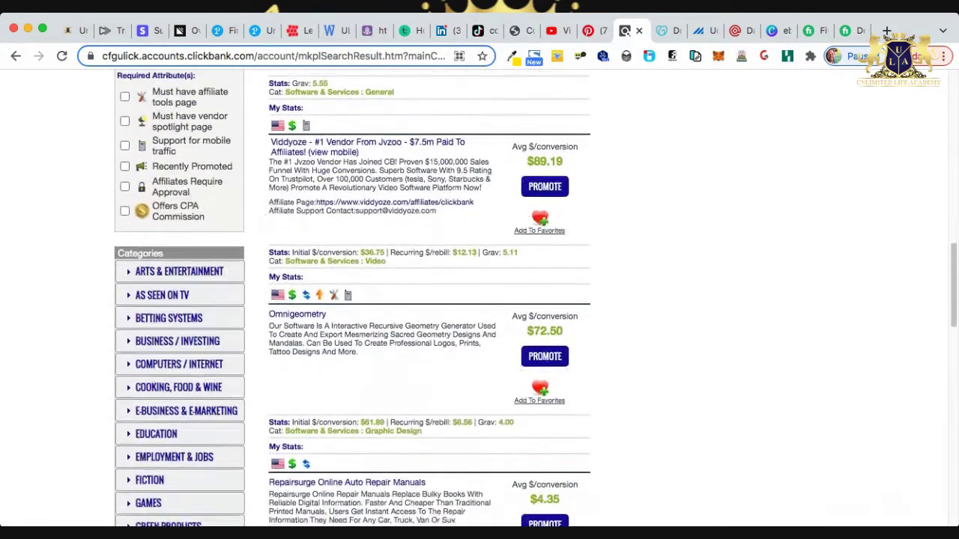
scroll(536, 298, up, 20)
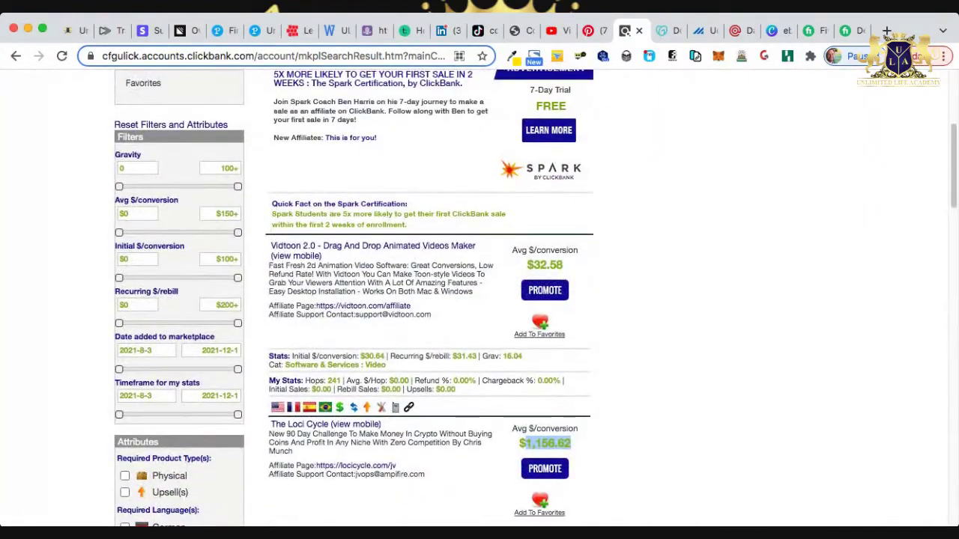
Open and look through the Vidtoon 2.0 sales page.
click(372, 246)
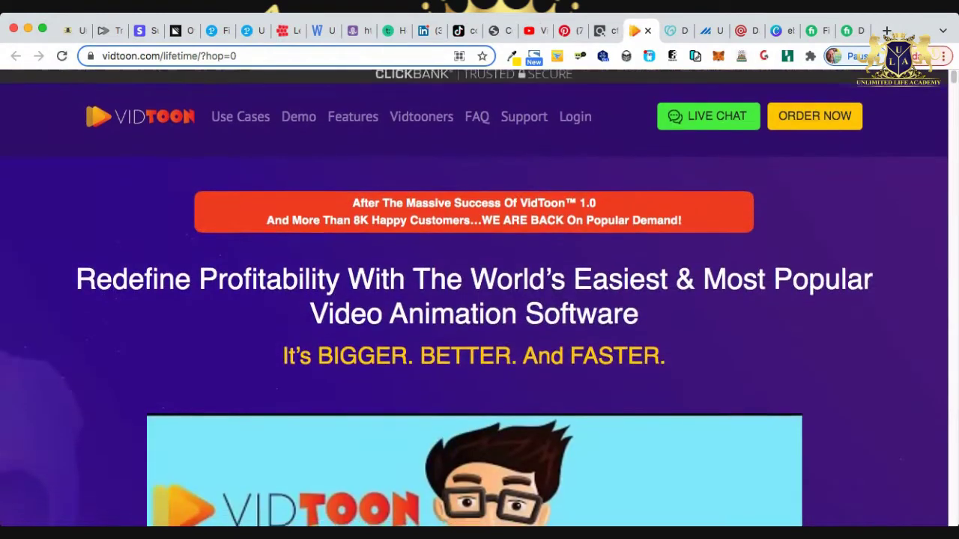
scroll(479, 300, down, 5)
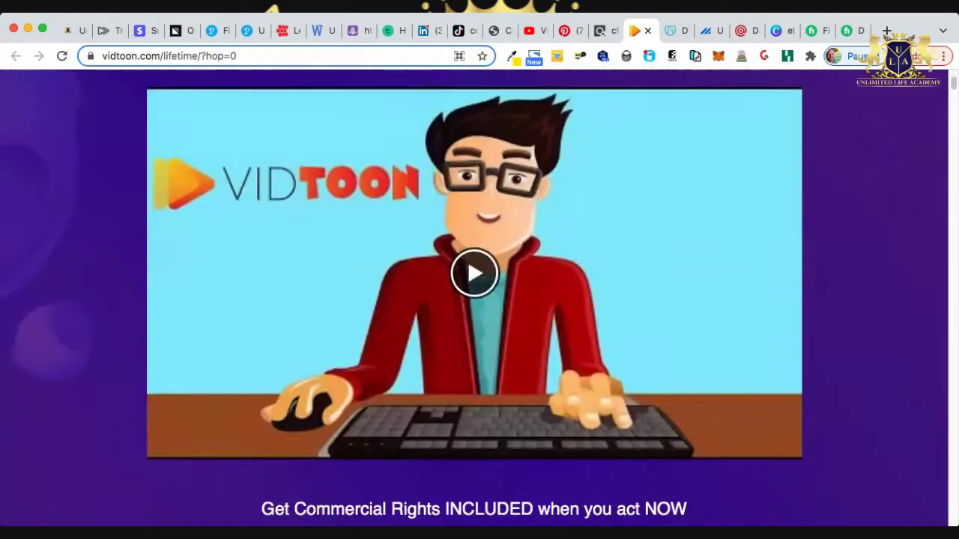
scroll(479, 300, down, 5)
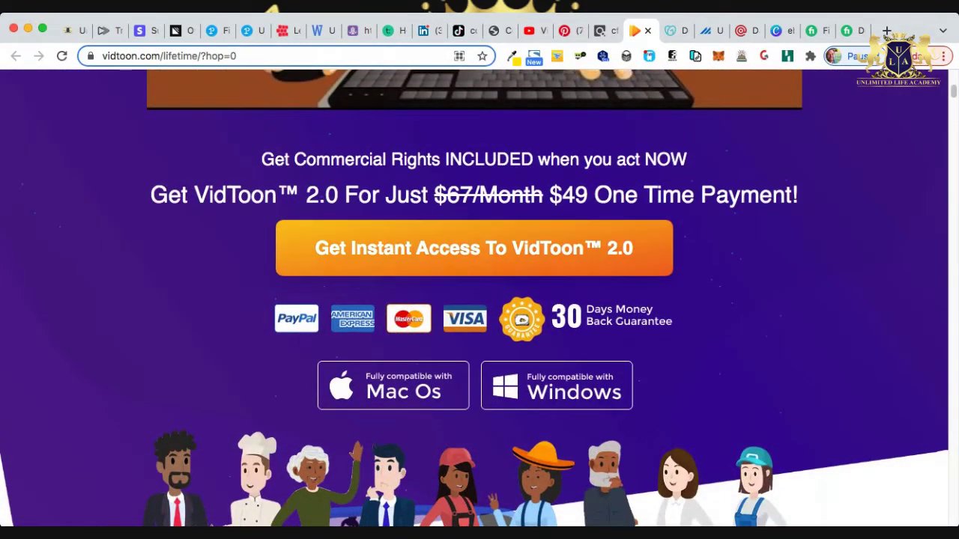
scroll(479, 300, down, 2)
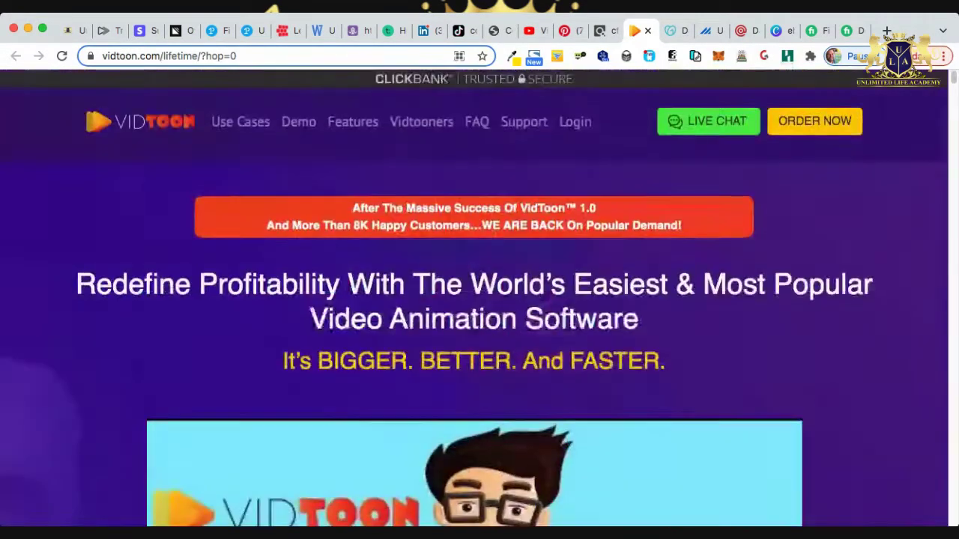
Return to ClickBank and follow the listing's vidtoon.com/affiliate link.
click(648, 30)
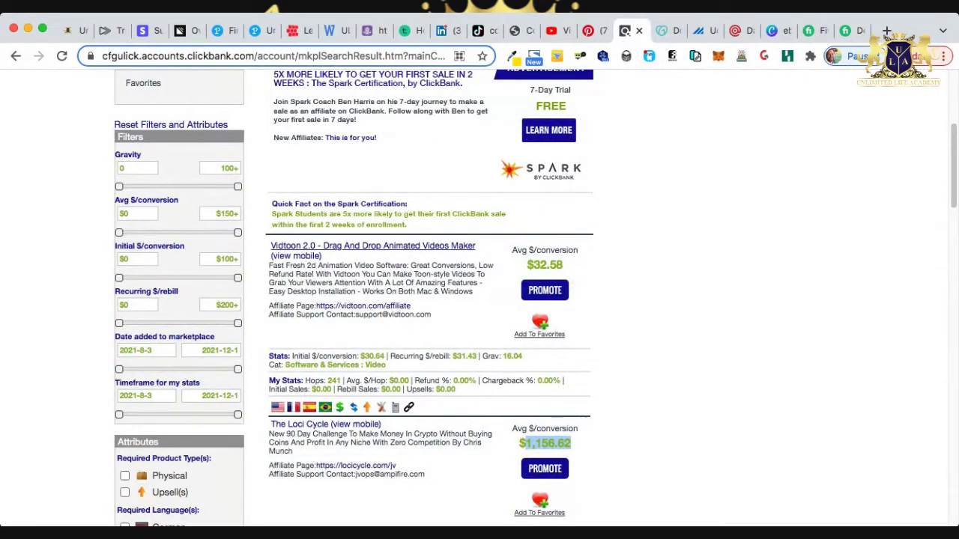
scroll(363, 308, up, 1)
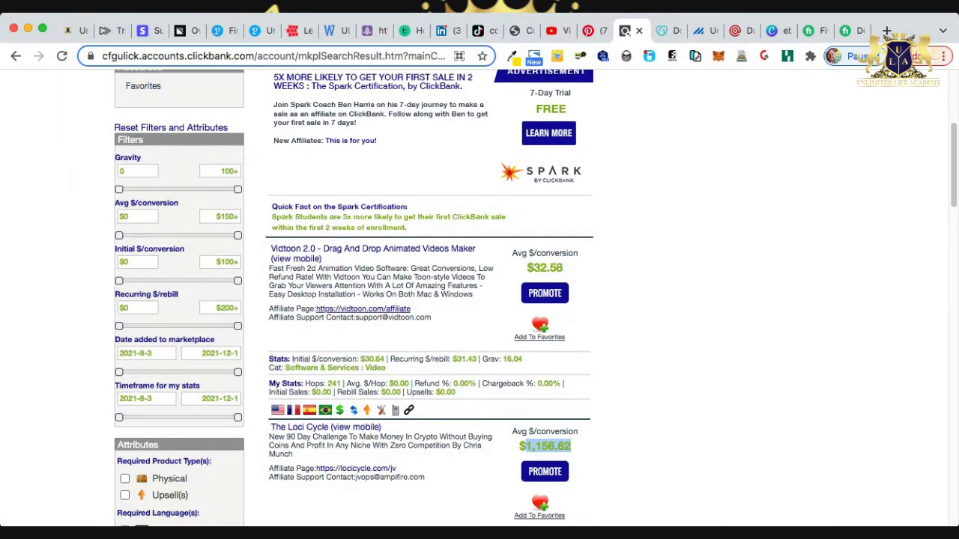
click(364, 309)
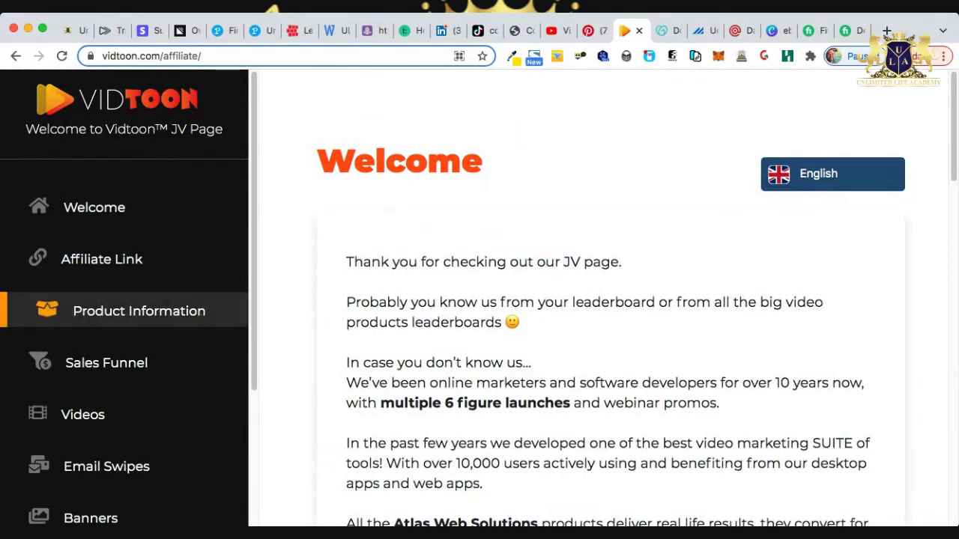
Review the affiliate links in the JV page's Affiliate Link section.
click(109, 259)
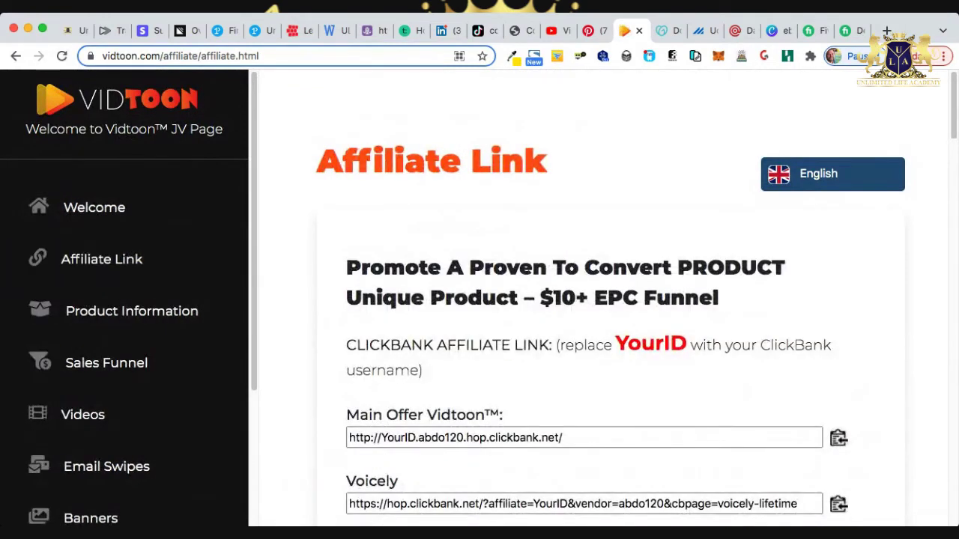
scroll(599, 300, down, 5)
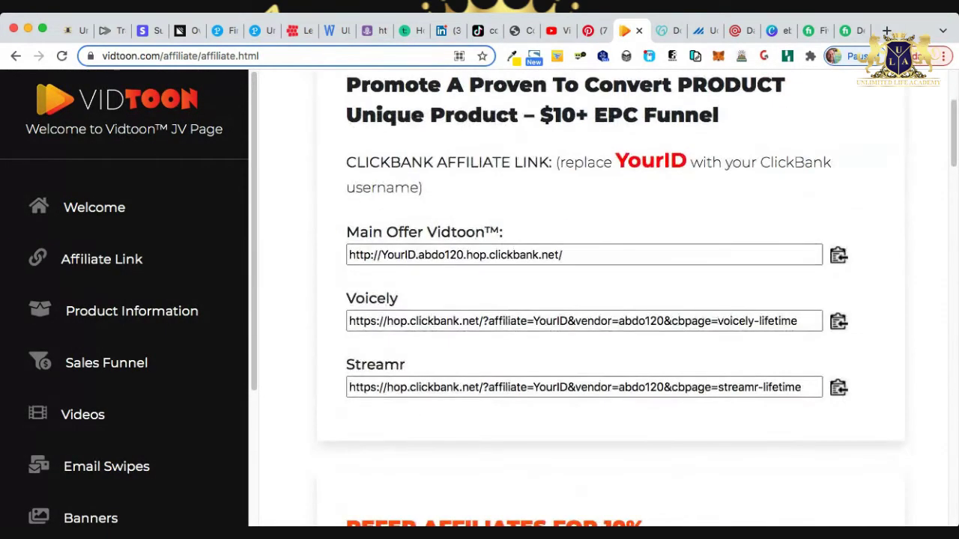
scroll(599, 300, down, 1)
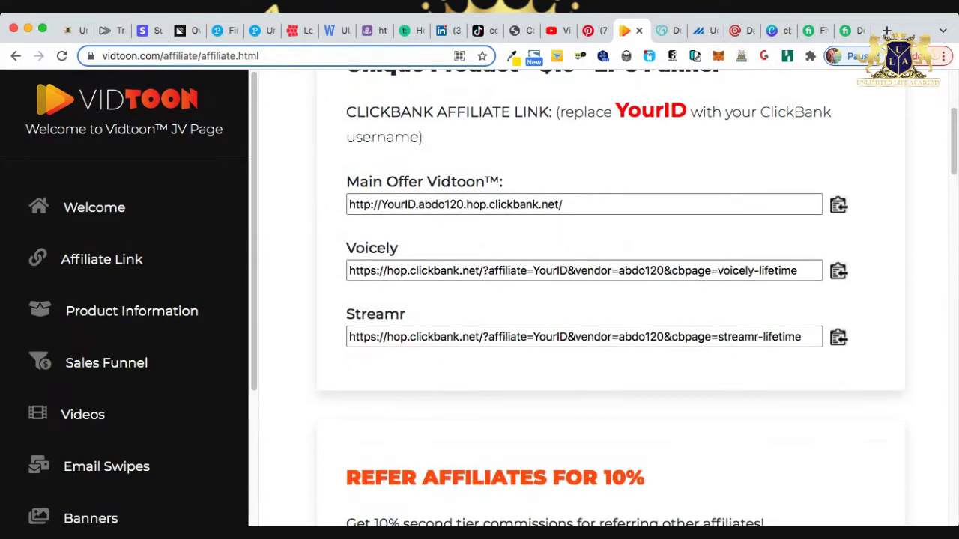
scroll(599, 299, up, 6)
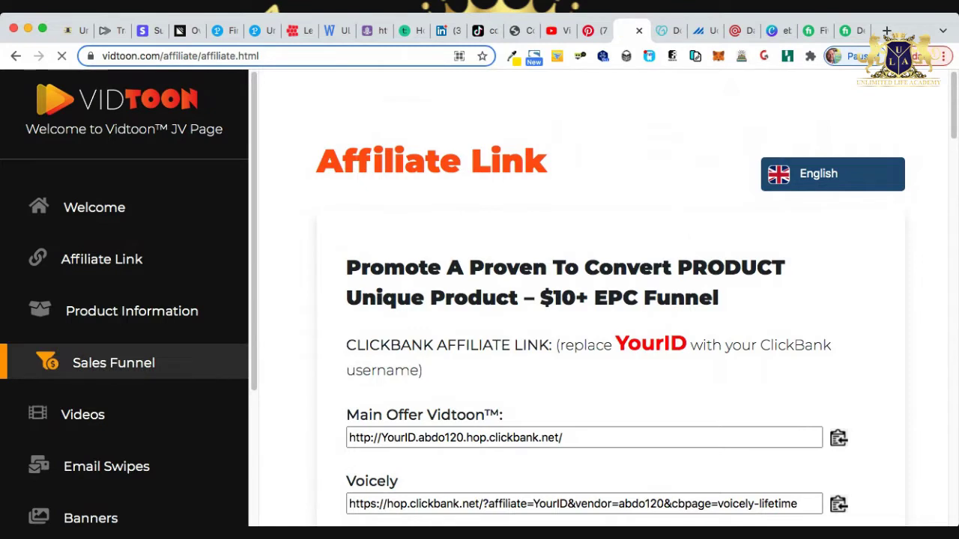
Check the Sales Funnel price cards, then go to the Videos section.
click(113, 363)
scroll(599, 300, down, 2)
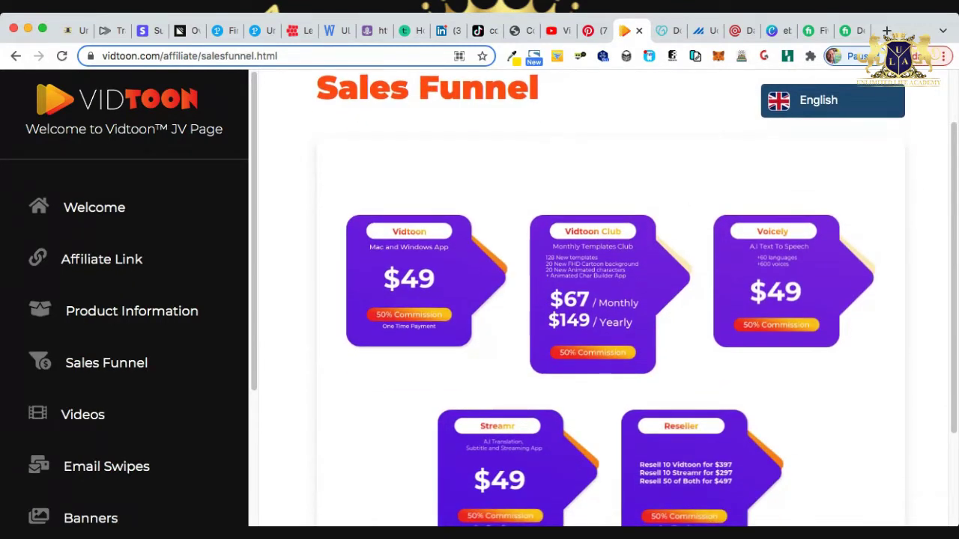
scroll(599, 300, down, 4)
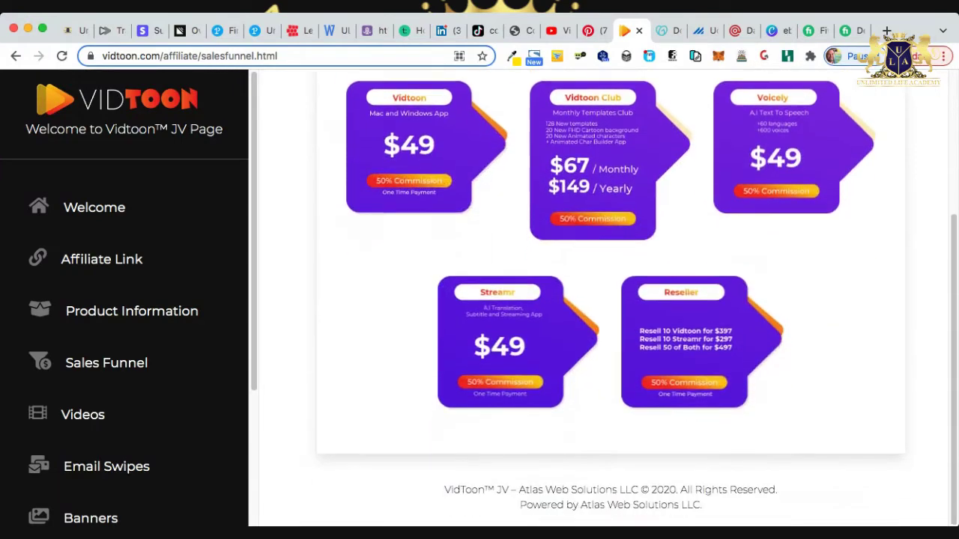
scroll(610, 299, up, 5)
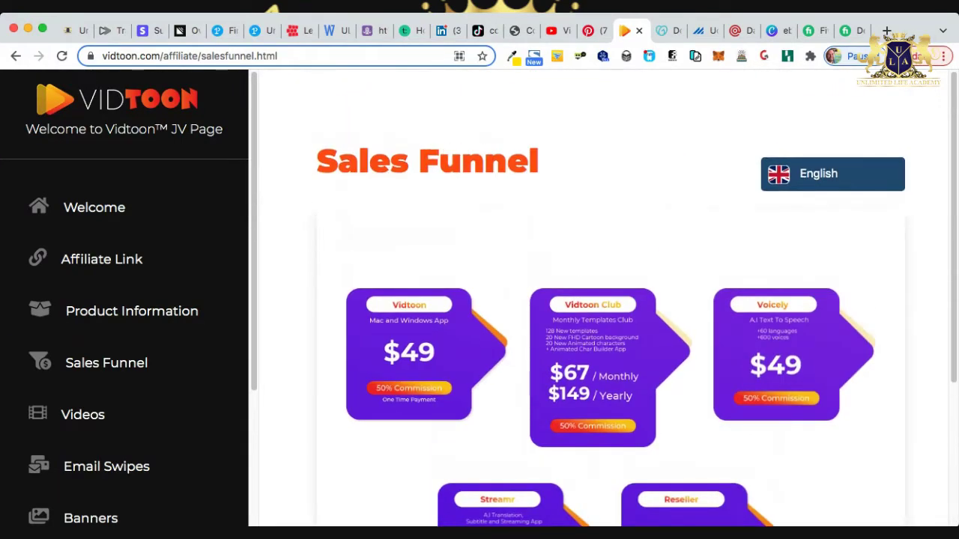
scroll(124, 362, down, 1)
scroll(124, 315, down, 3)
click(90, 270)
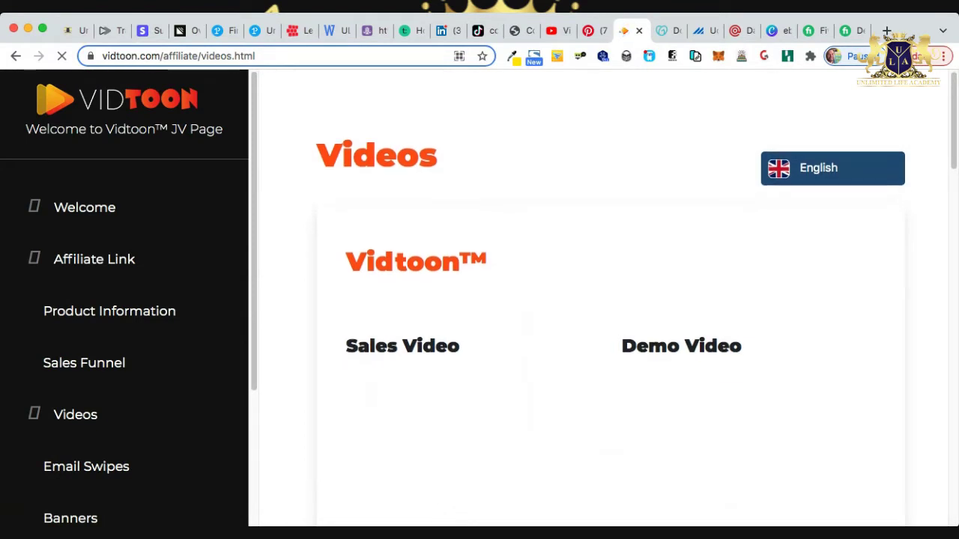
scroll(599, 299, down, 1)
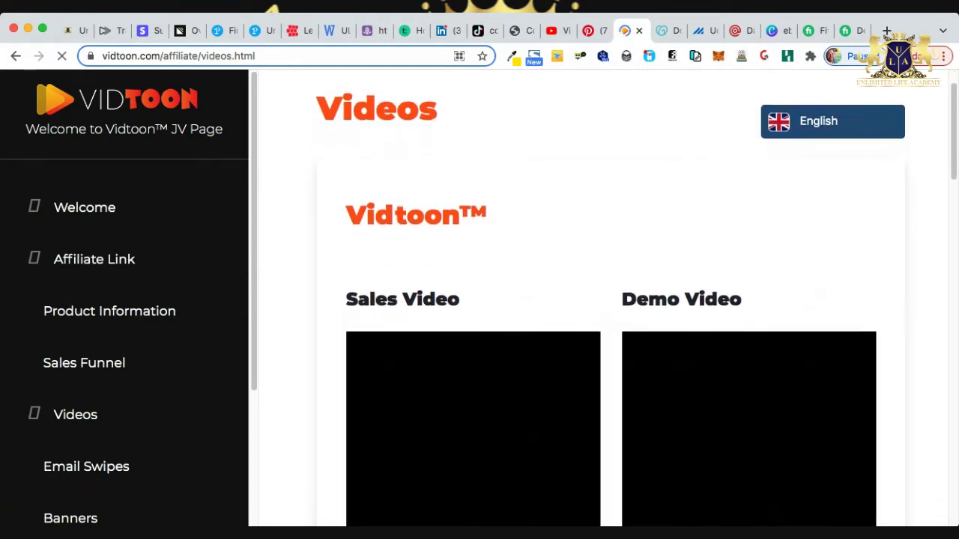
scroll(610, 299, down, 3)
scroll(637, 277, up, 1)
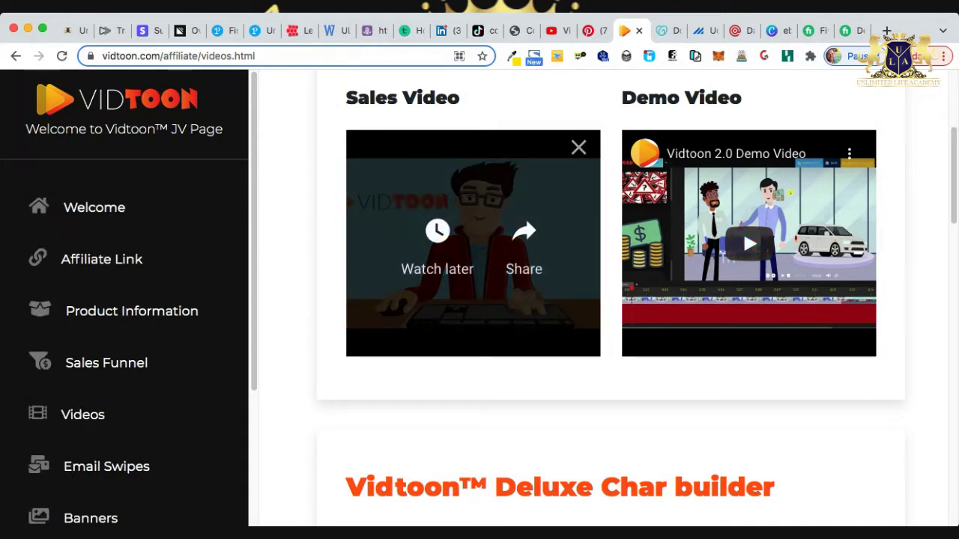
scroll(743, 230, down, 1)
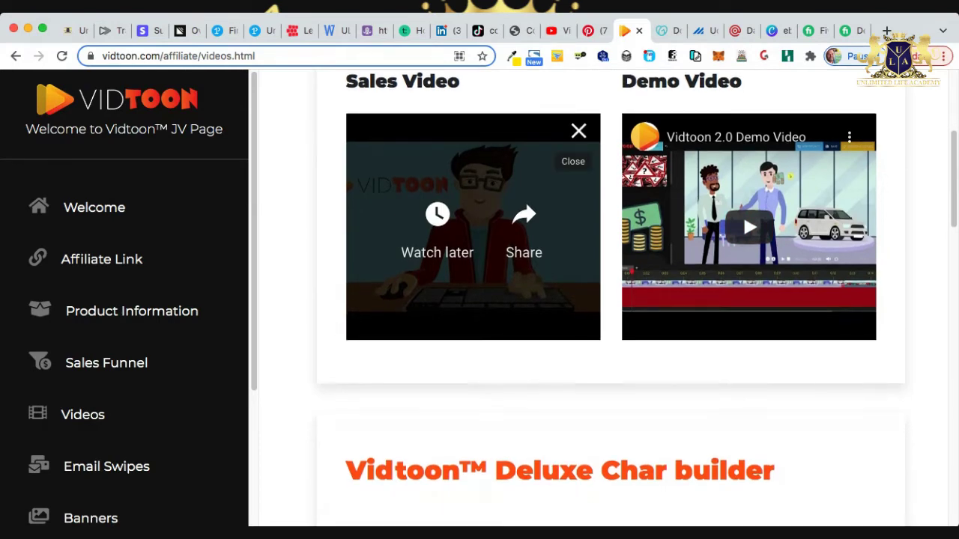
scroll(743, 213, down, 12)
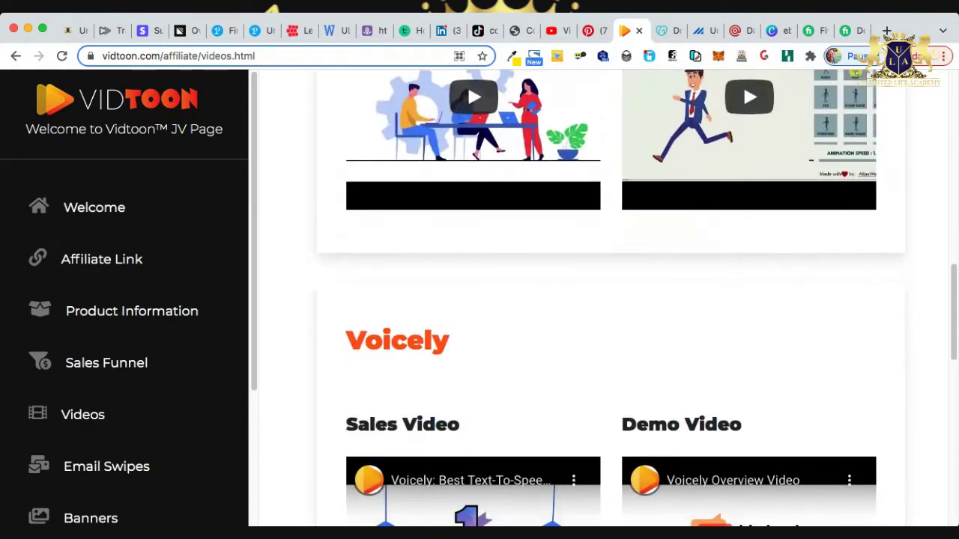
scroll(743, 214, up, 15)
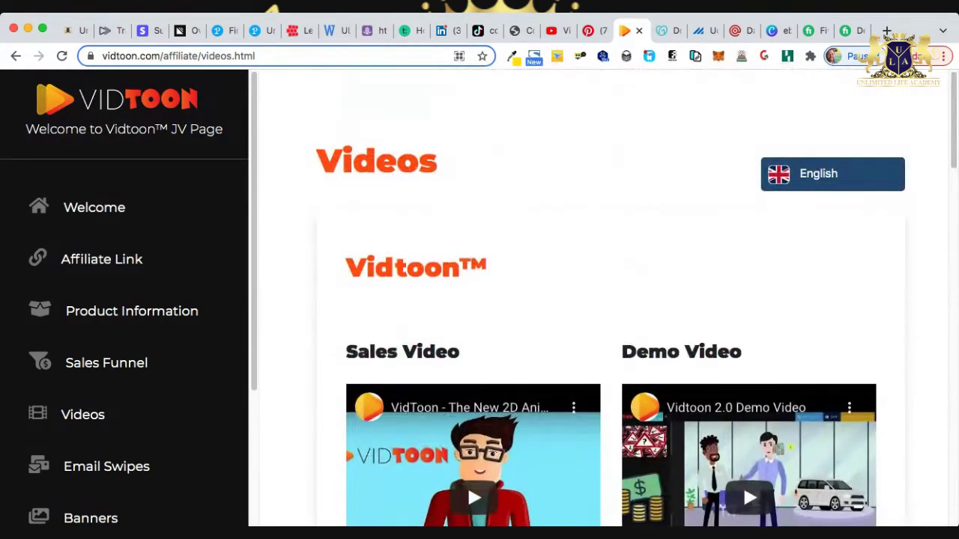
Copy the Main Offer affiliate link and load it in a new tab.
click(109, 259)
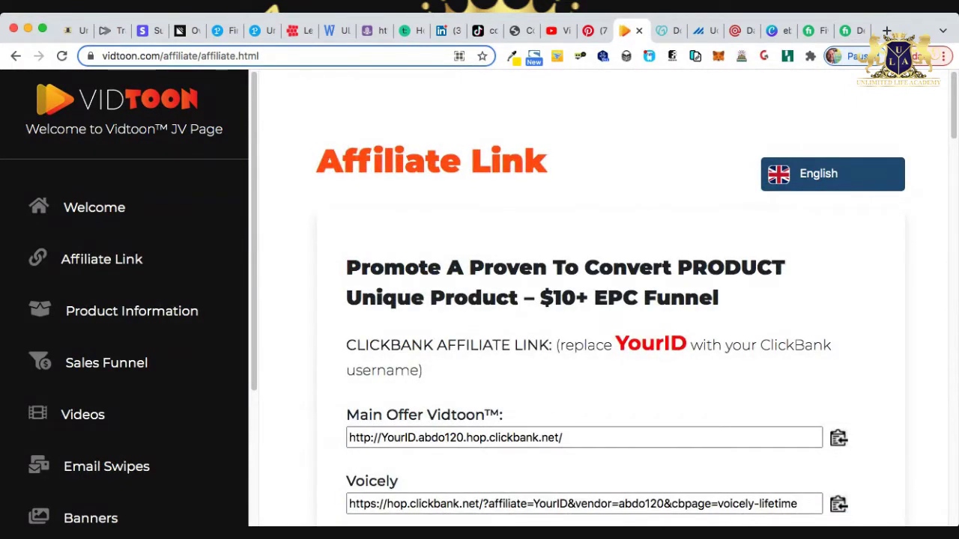
scroll(635, 300, down, 1)
click(453, 397)
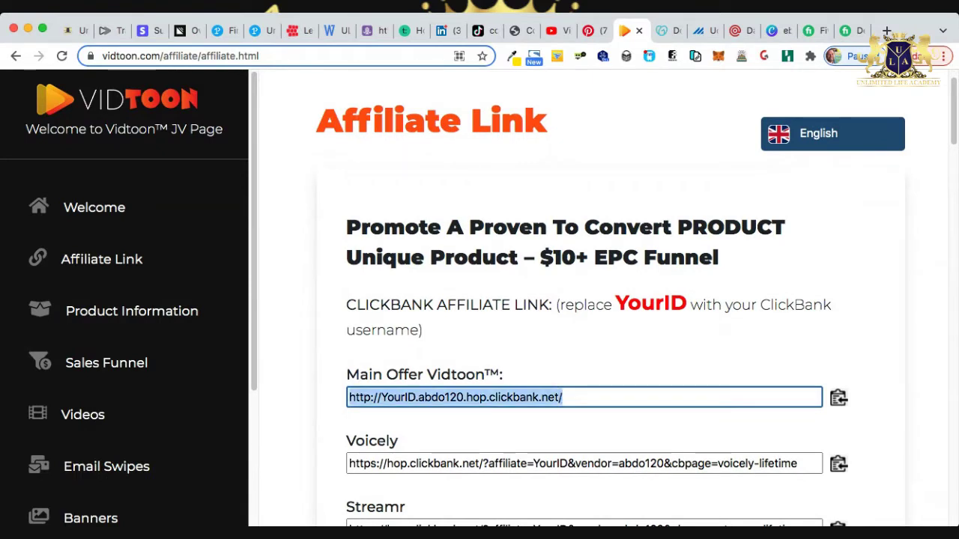
key(super+t)
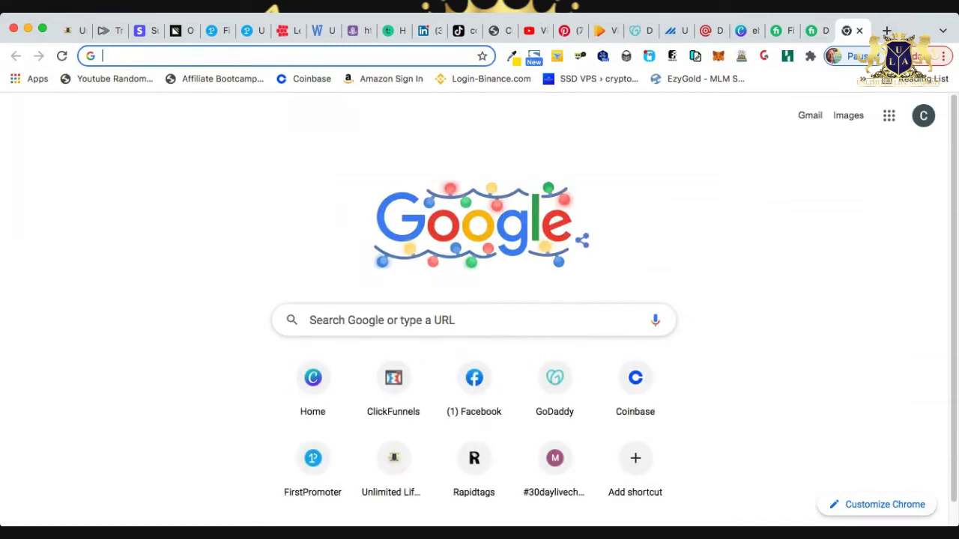
text(yourid.abdo123.hop.clickbank.net)
key(Return)
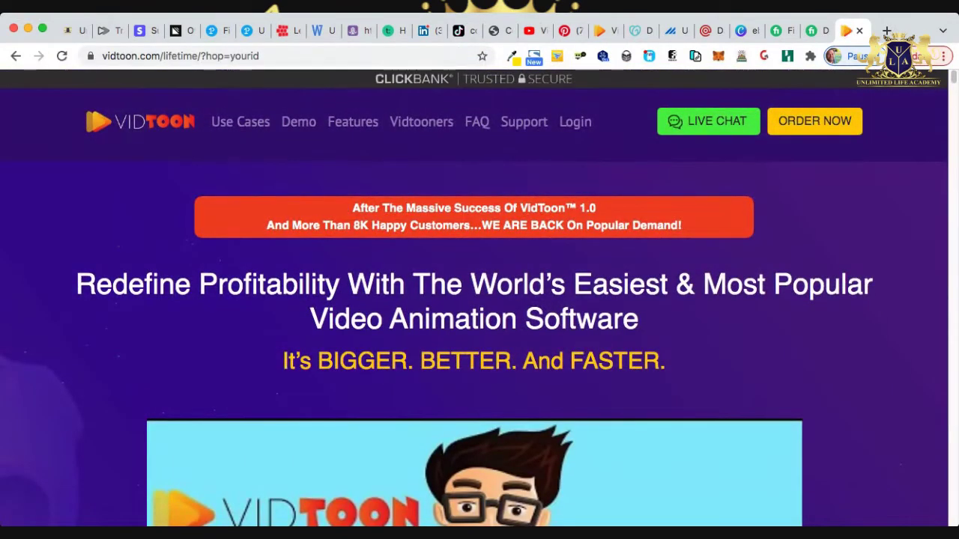
Scroll through the Vidtoon sales page, then return to the ULA Suite funnels tab.
scroll(480, 300, down, 3)
scroll(479, 300, up, 3)
scroll(479, 300, down, 5)
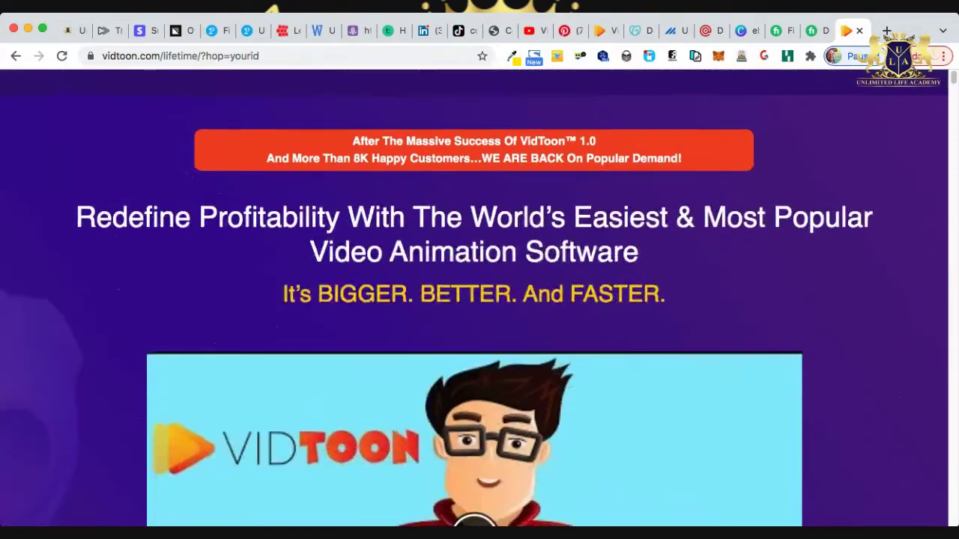
scroll(479, 300, down, 15)
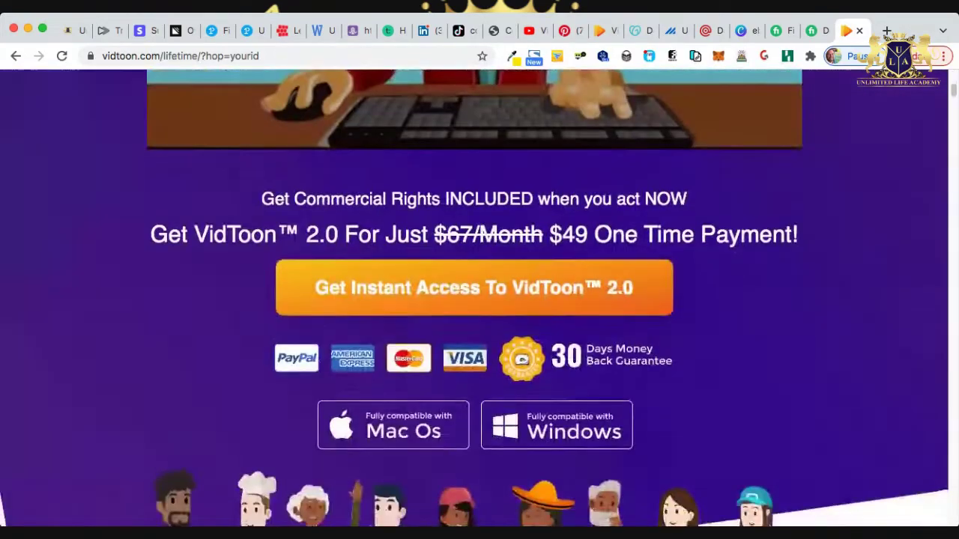
scroll(480, 300, down, 15)
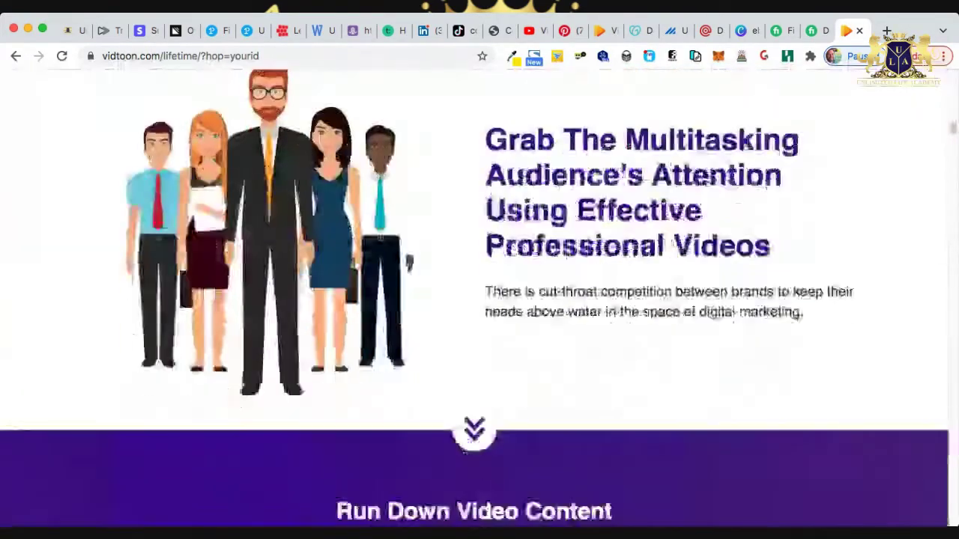
scroll(480, 299, down, 10)
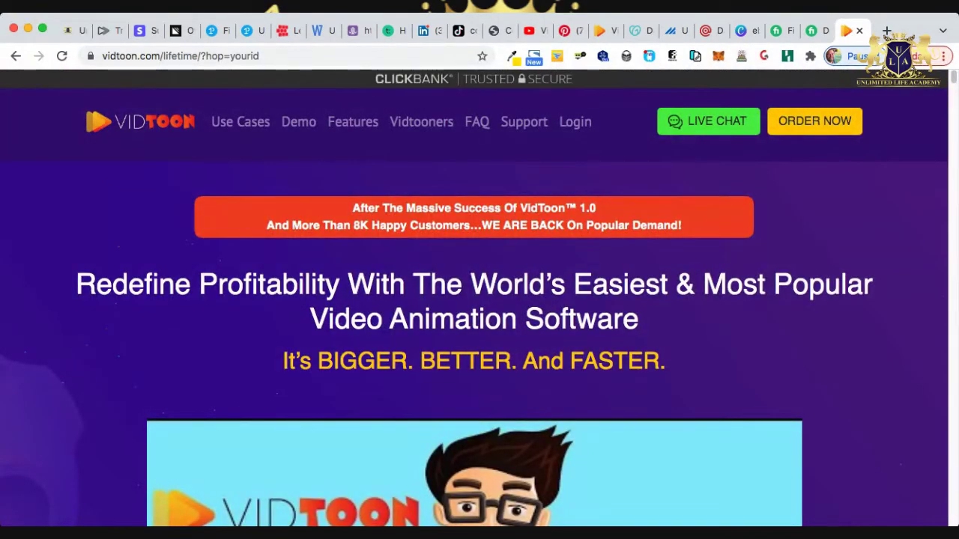
click(71, 30)
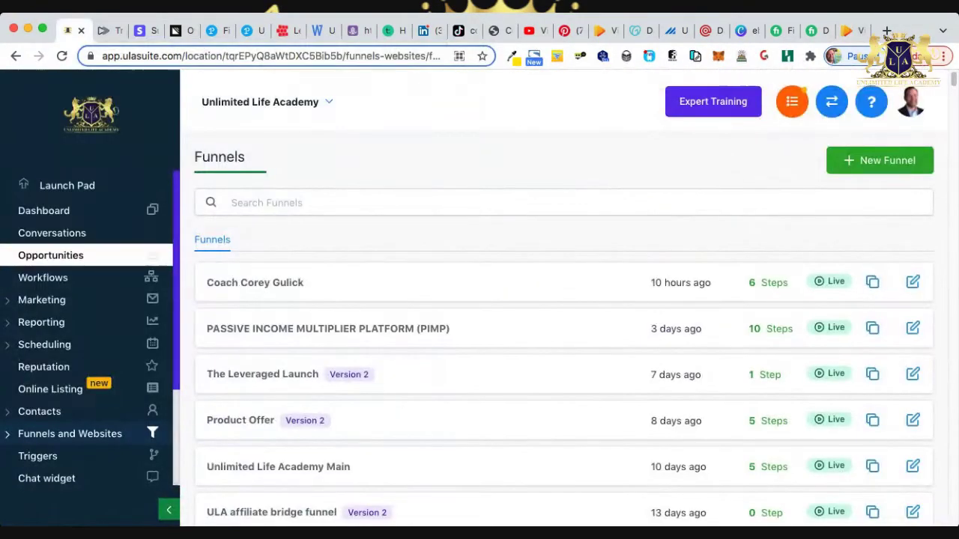
Create a new funnel named 'Vidtoon' via + New Funnel.
scroll(562, 329, down, 5)
scroll(561, 329, down, 2)
scroll(561, 329, down, 2)
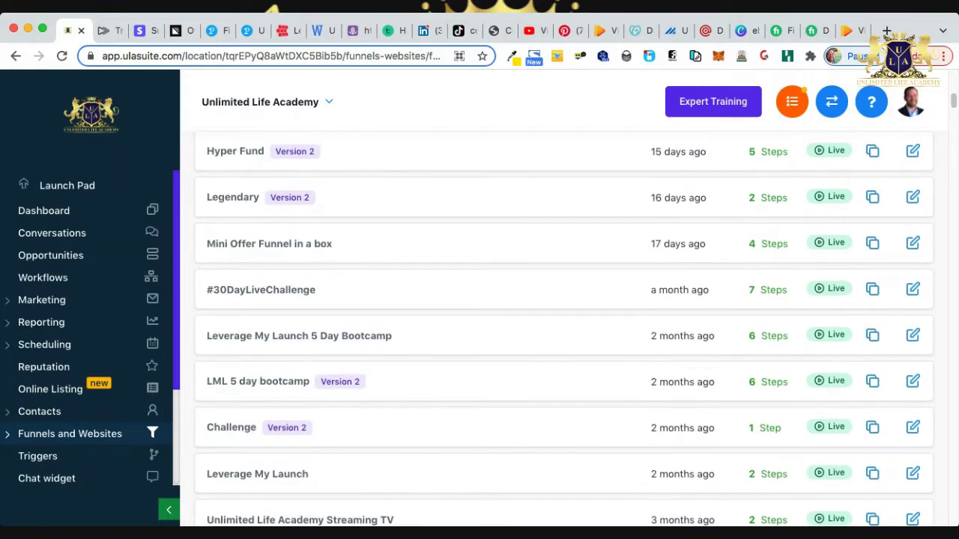
scroll(562, 329, down, 1)
scroll(562, 330, down, 2)
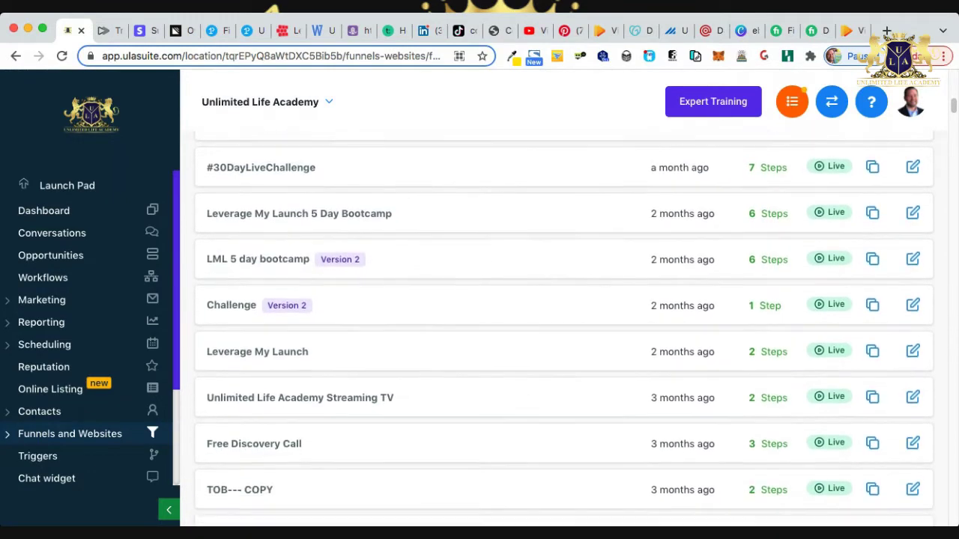
scroll(562, 330, up, 10)
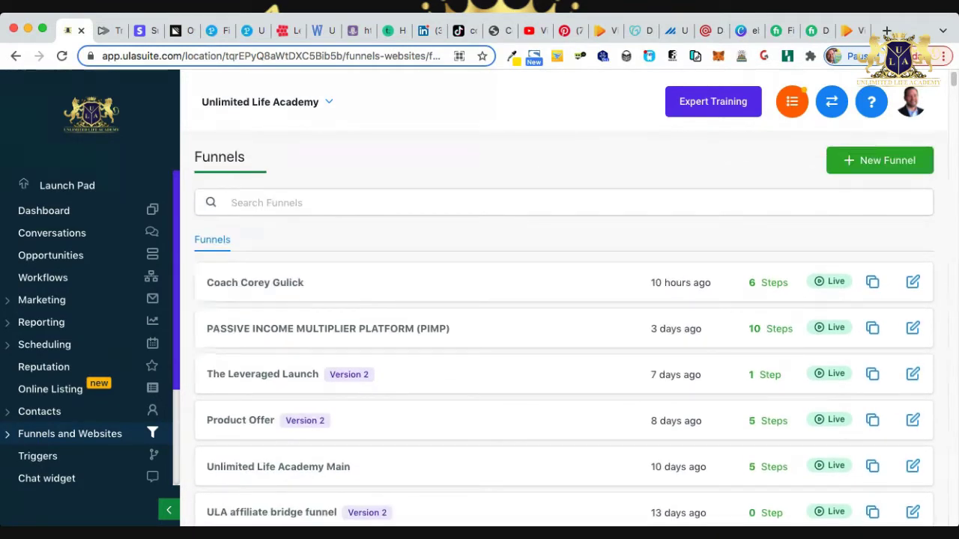
click(879, 161)
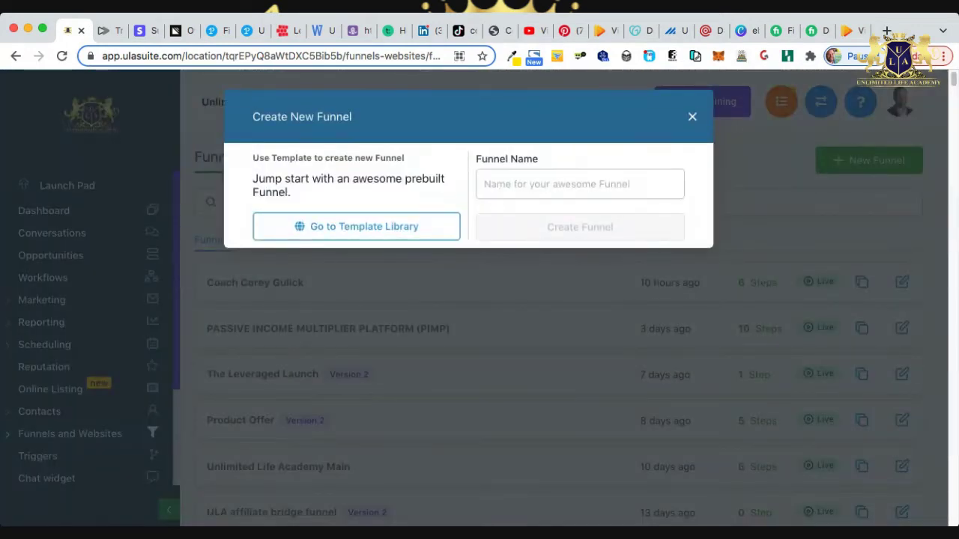
text(Vidtoon)
key(Return)
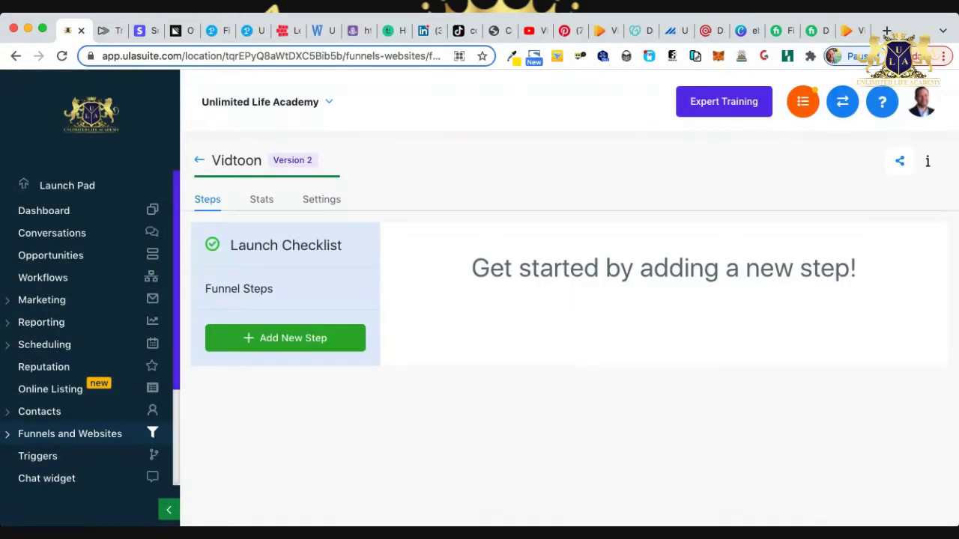
Add the Vidtoon funnel's first step with page name 'optin' and path 'optin'.
click(285, 338)
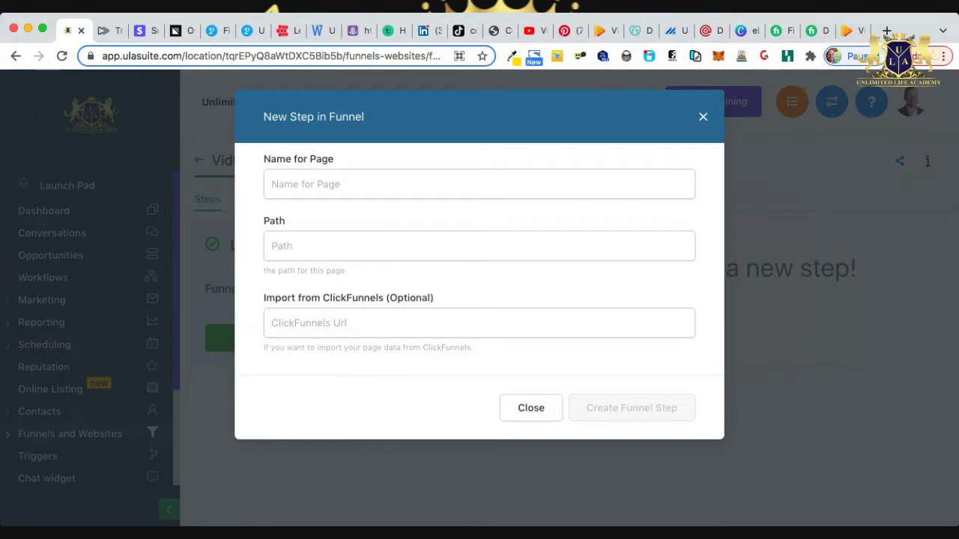
click(272, 184)
text(optin)
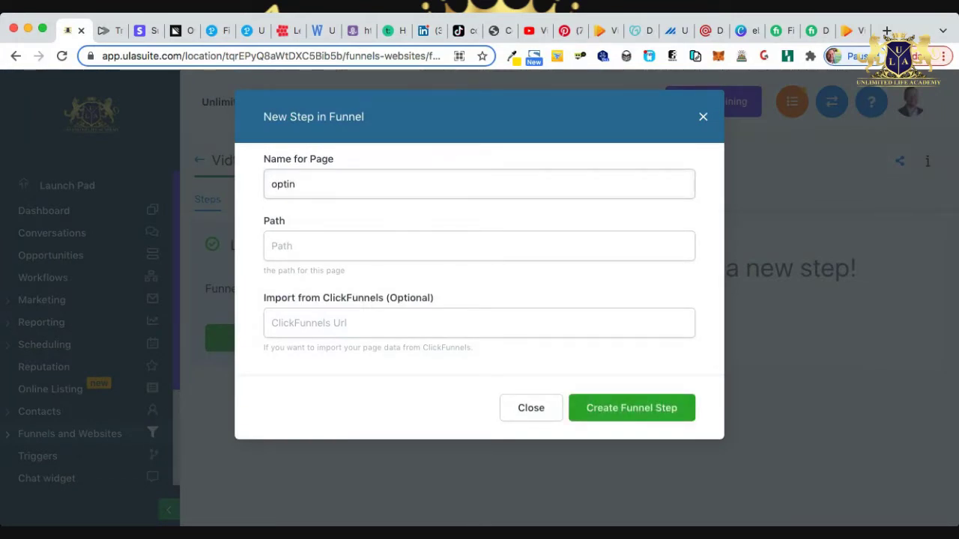
click(272, 245)
text(optin)
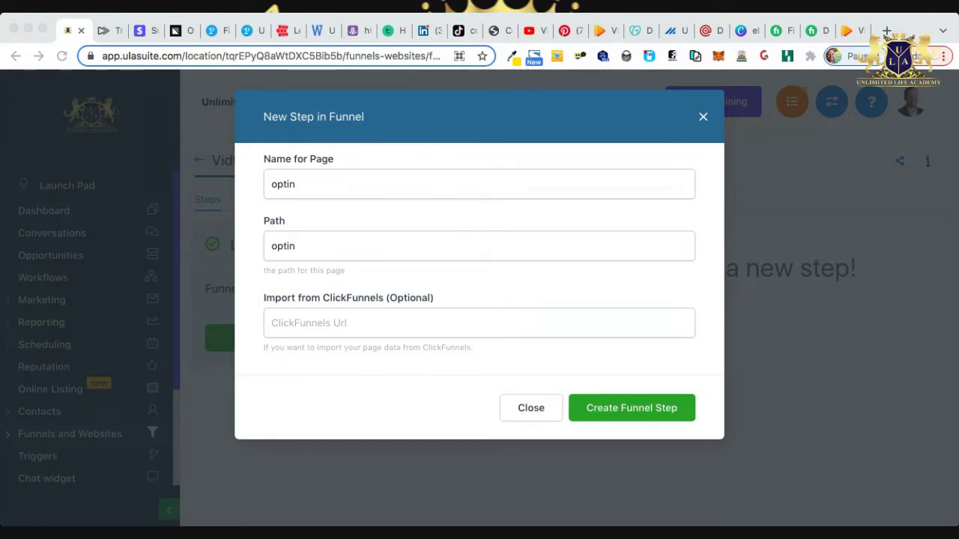
Import the pasted ClickFunnels page URL, confirm asset permission, and create the optin step.
click(480, 323)
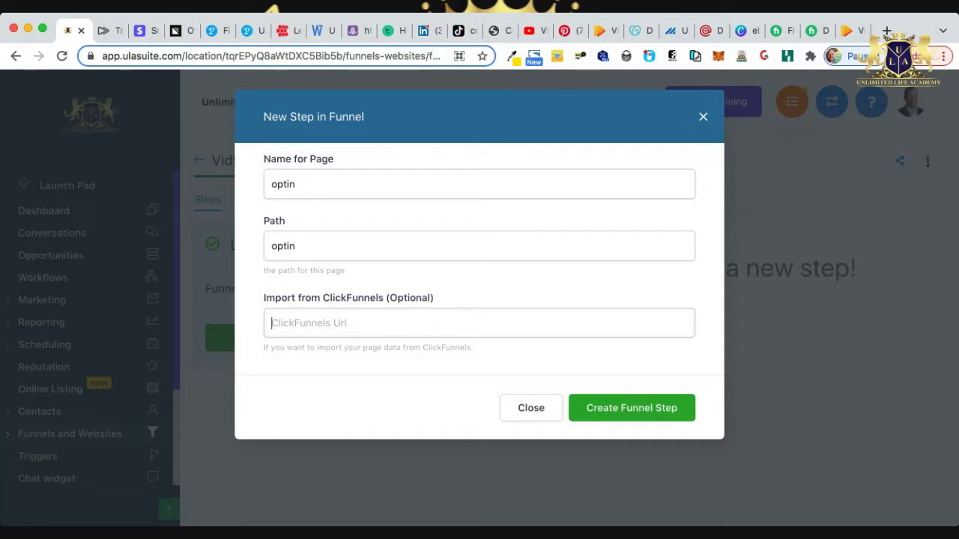
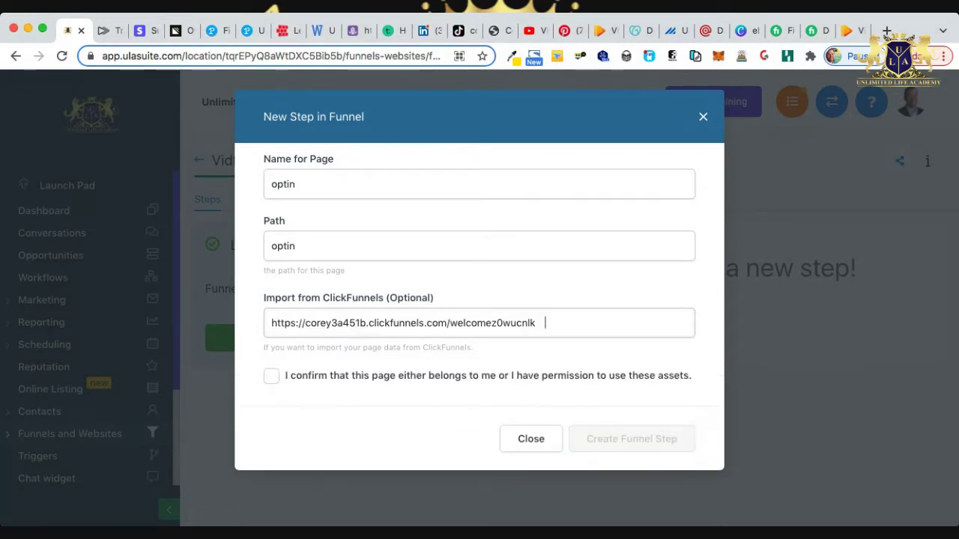
key(BackSpace)
key(Tab)
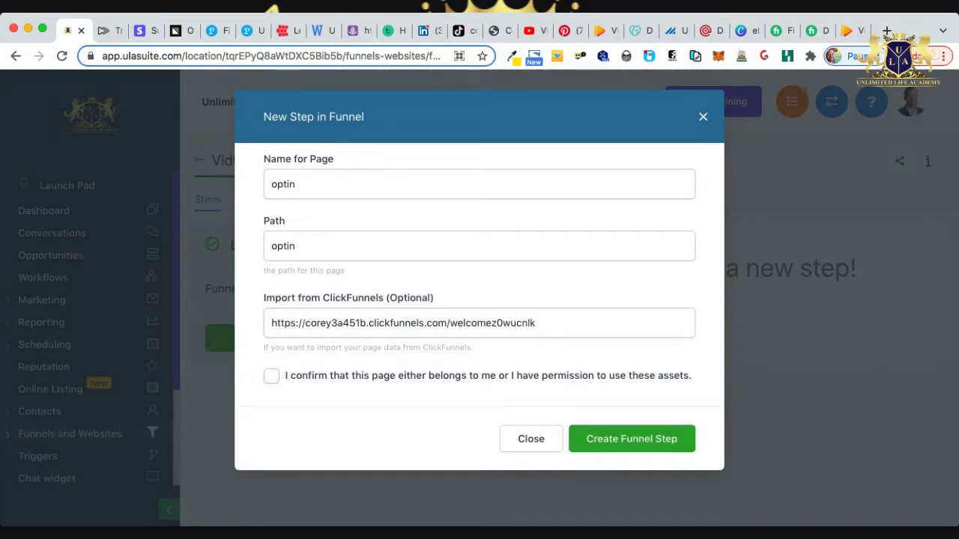
key(Return)
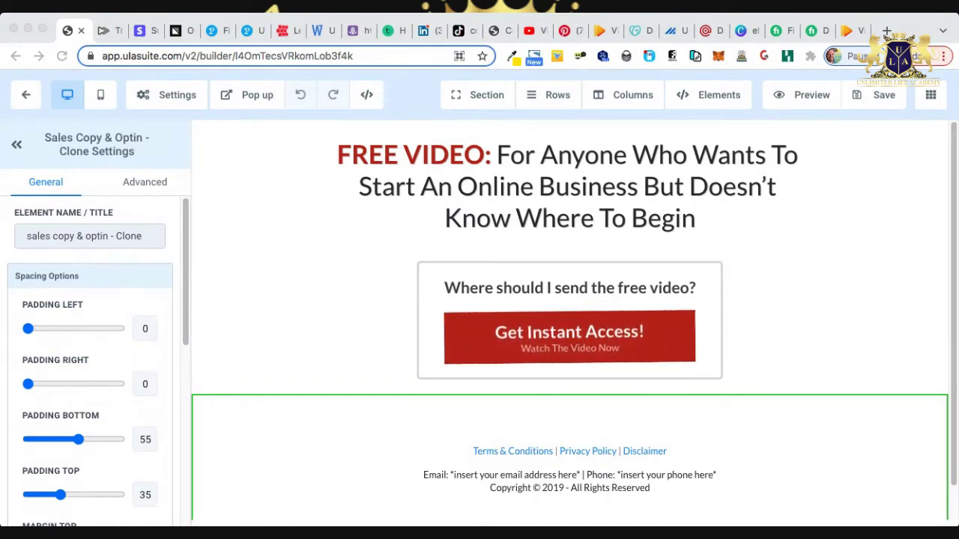
scroll(569, 321, down, 1)
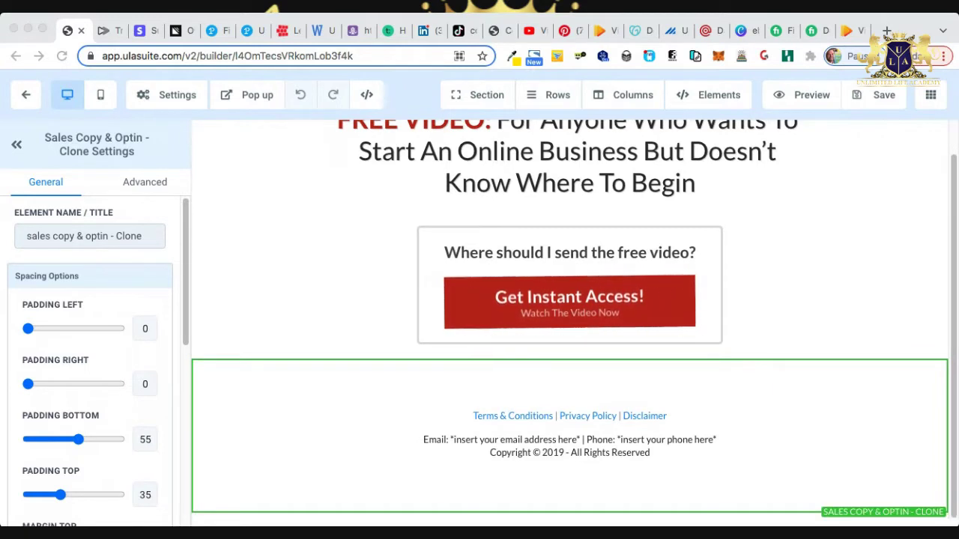
scroll(569, 321, up, 1)
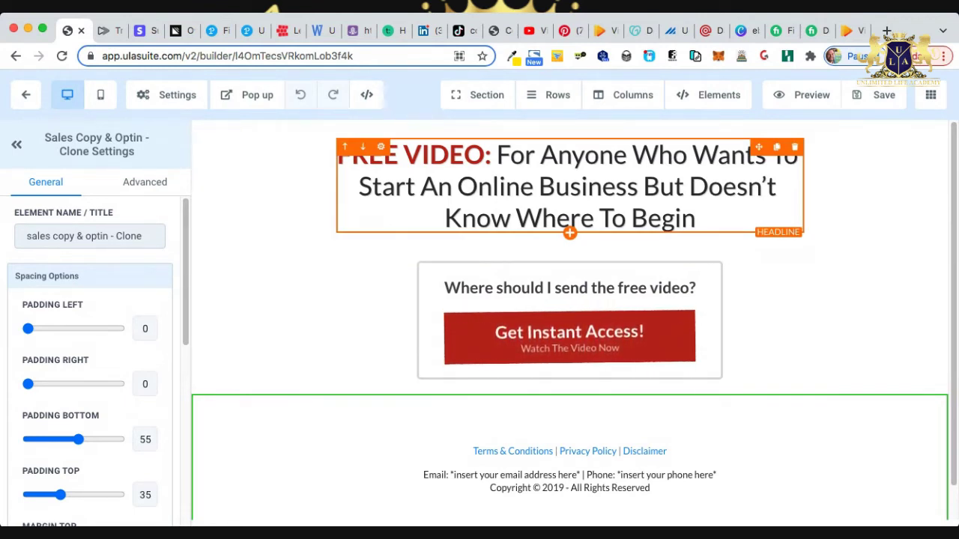
Replace the headline ending with 'Sell More Using Videos But Doesn't Want to Be On Camera'.
drag(695, 218, 358, 187)
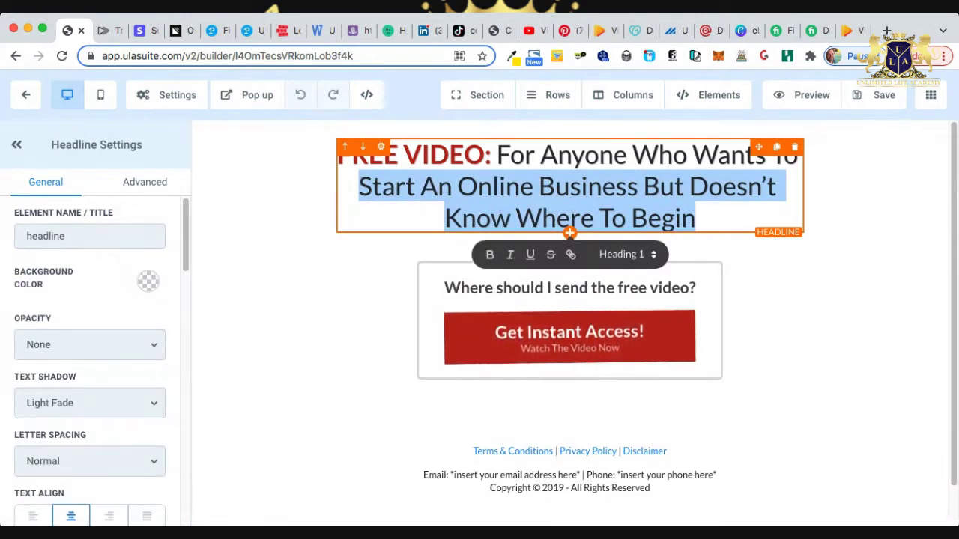
text(Sell More )
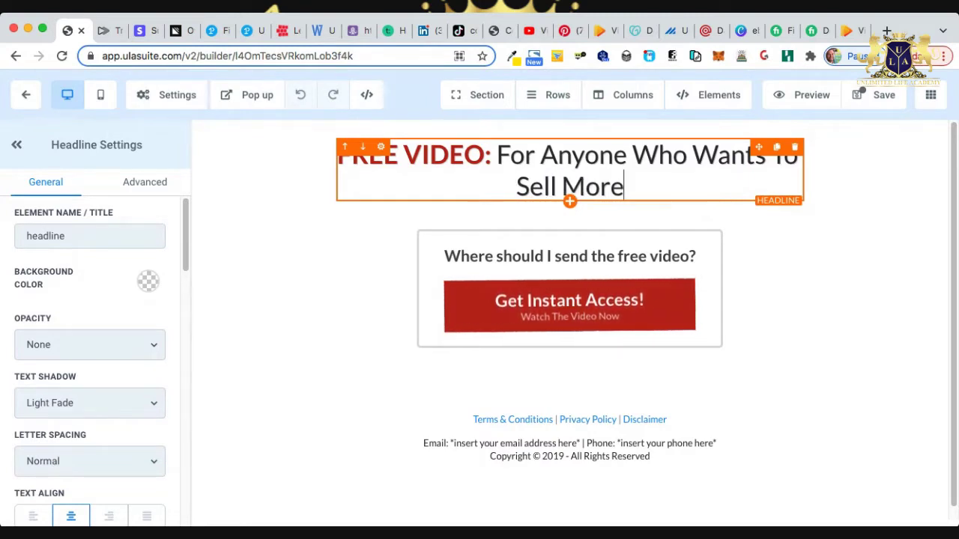
text(Using)
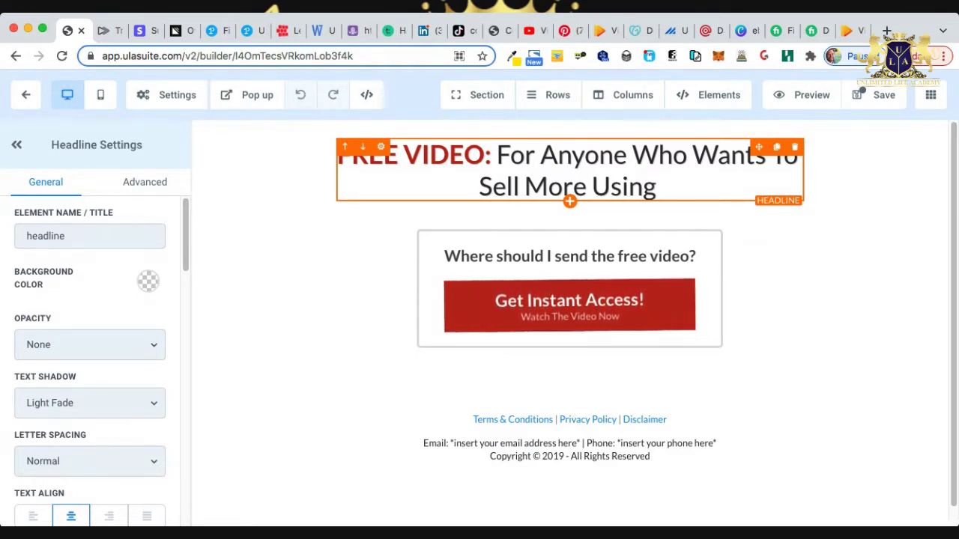
text(V)
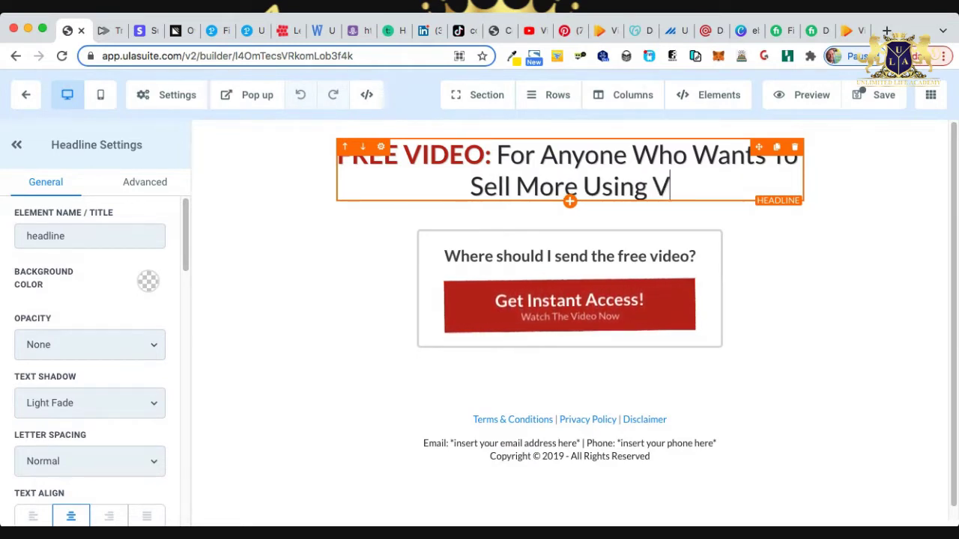
text(ideos)
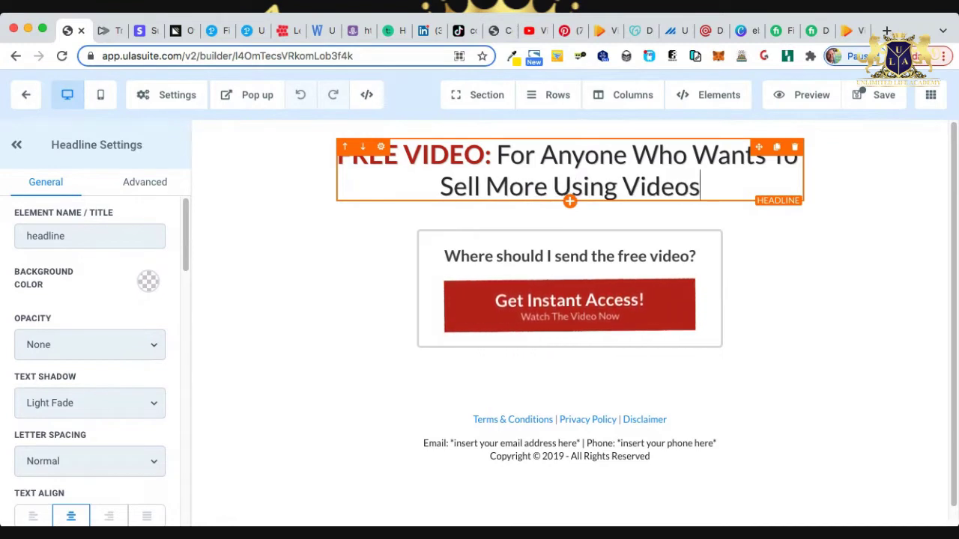
text( But )
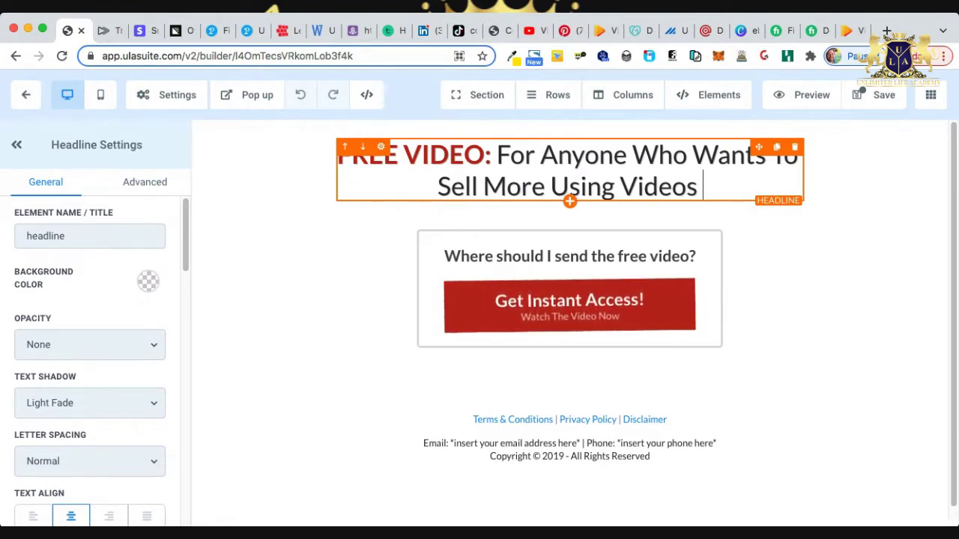
text(Doesn)
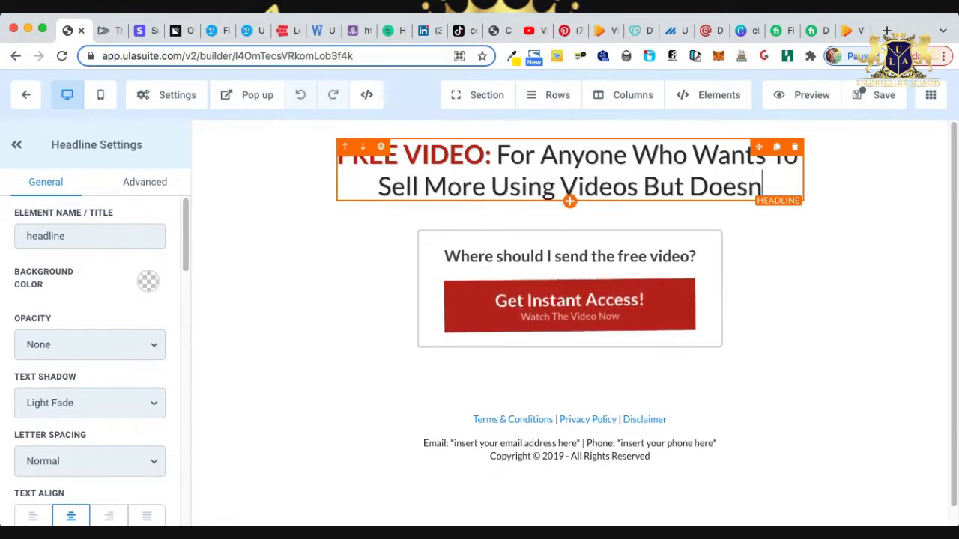
text(t Want to )
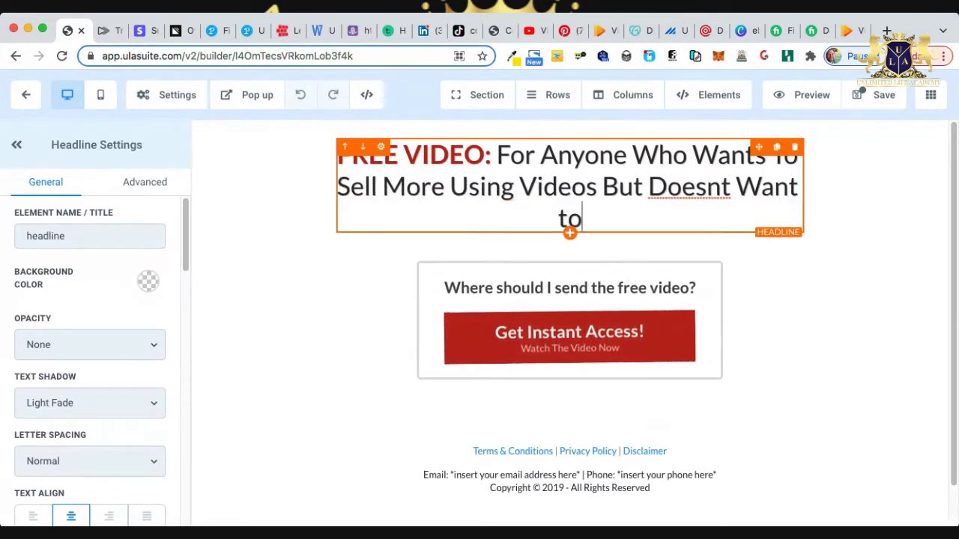
text(Be On )
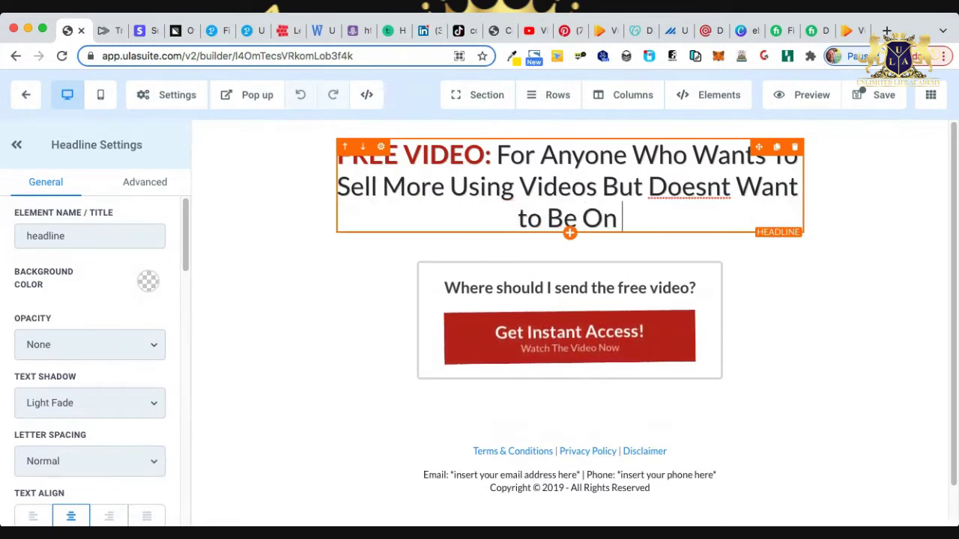
text(Camer)
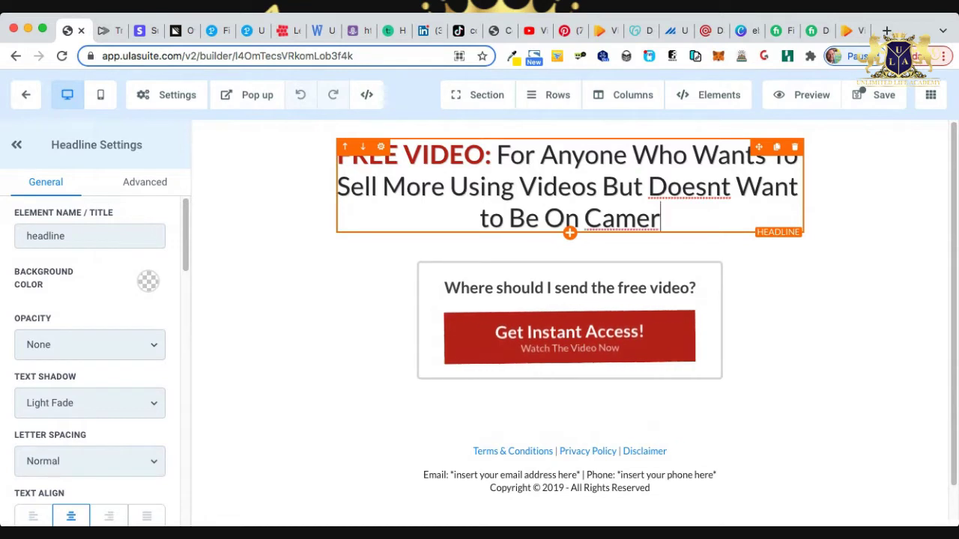
key(BackSpace)
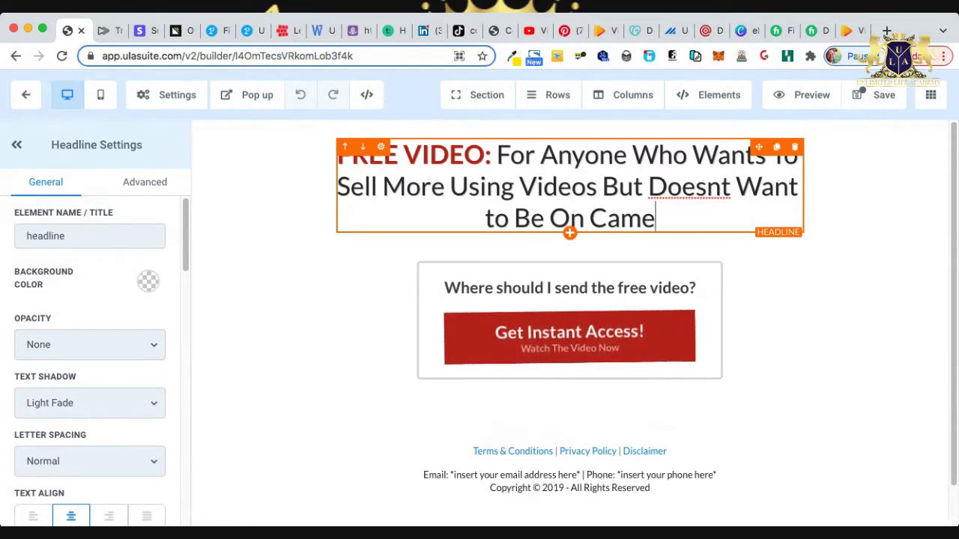
text(ra)
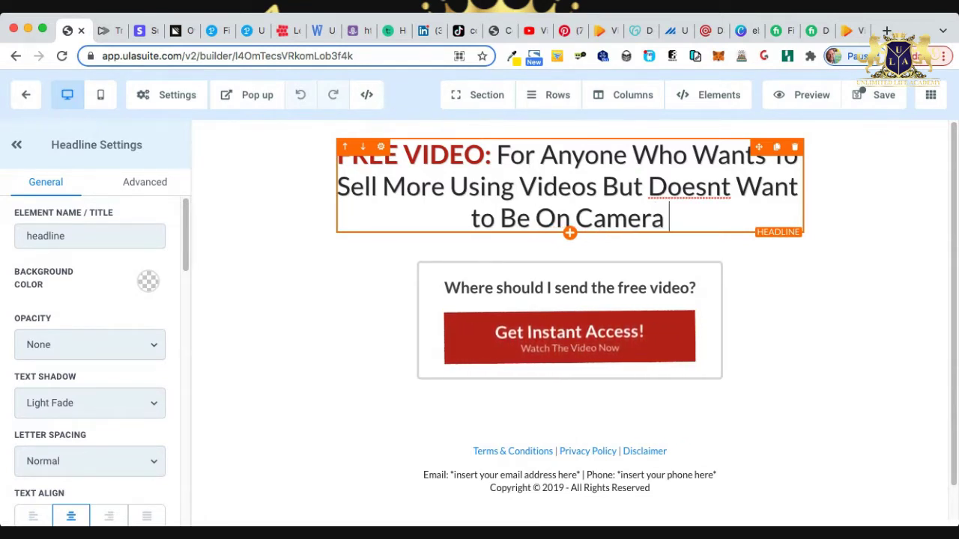
click(721, 186)
text(')
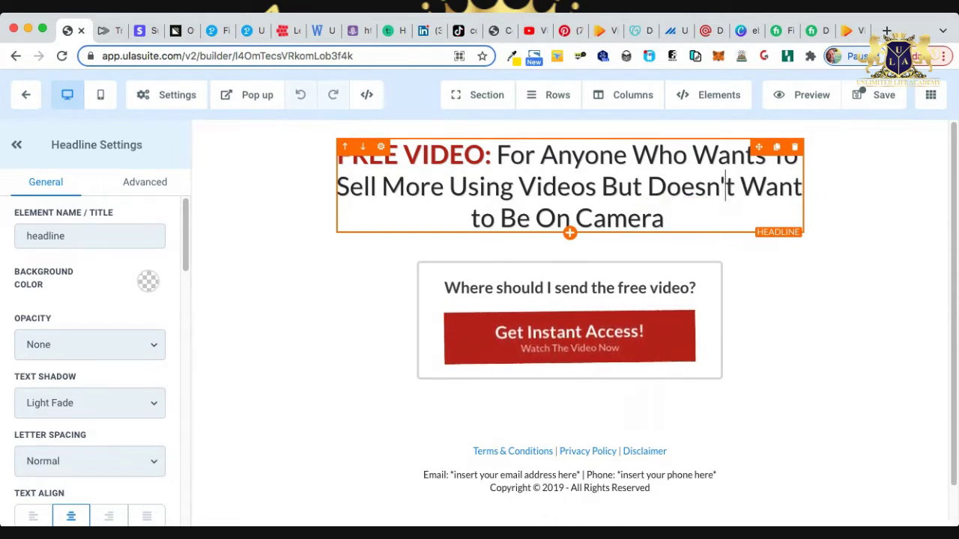
key(Escape)
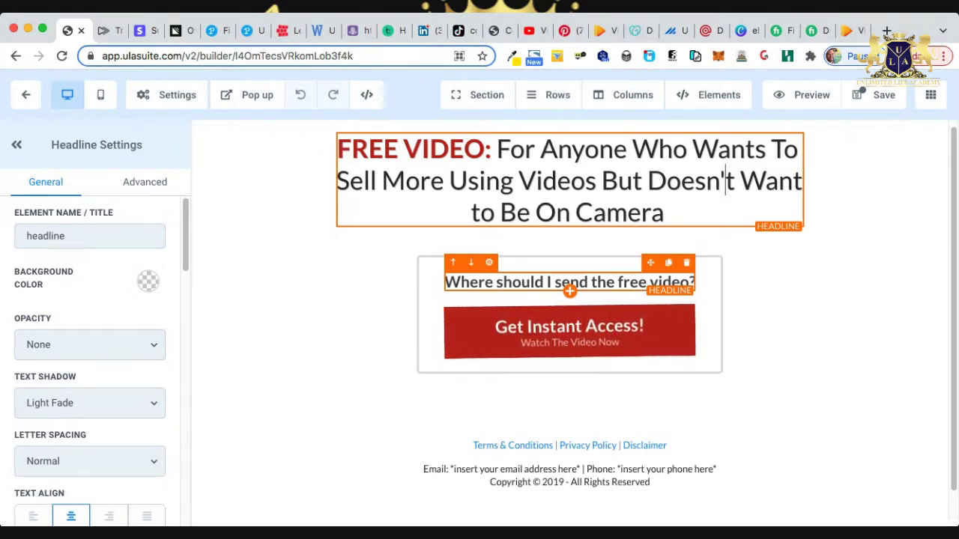
Rewrite the form question to read 'Get Instant Access to the Free video?'.
drag(530, 281, 588, 282)
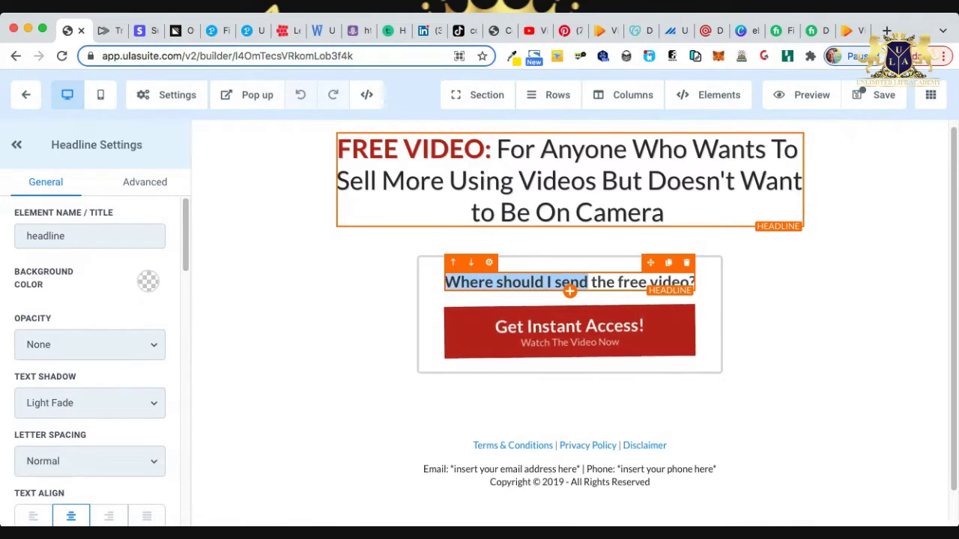
drag(445, 282, 445, 282)
text(Get)
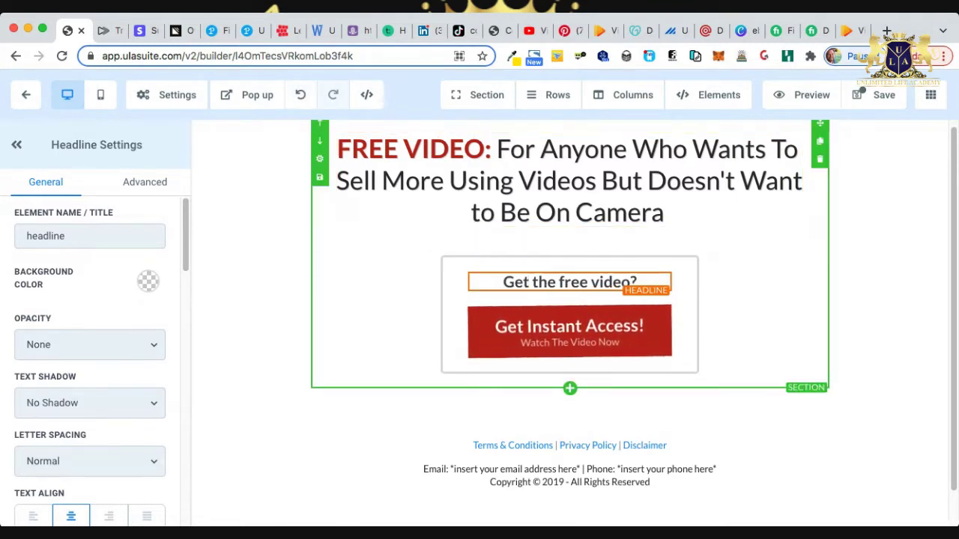
text( Instant Access)
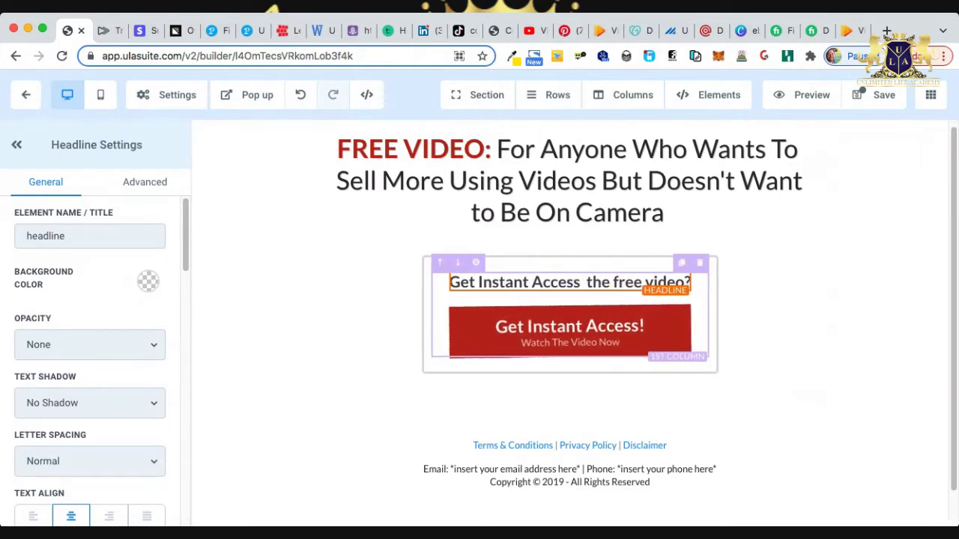
text( to)
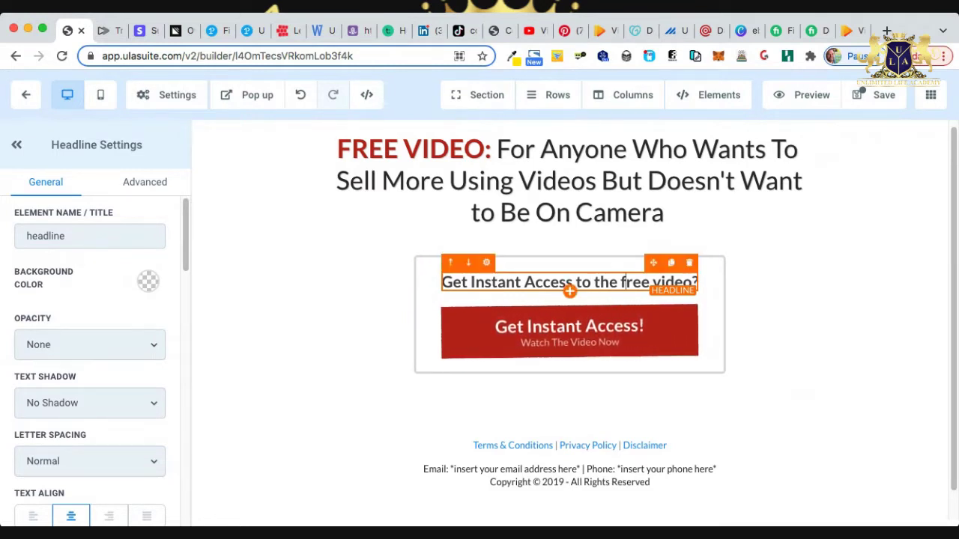
key(BackSpace)
text(F)
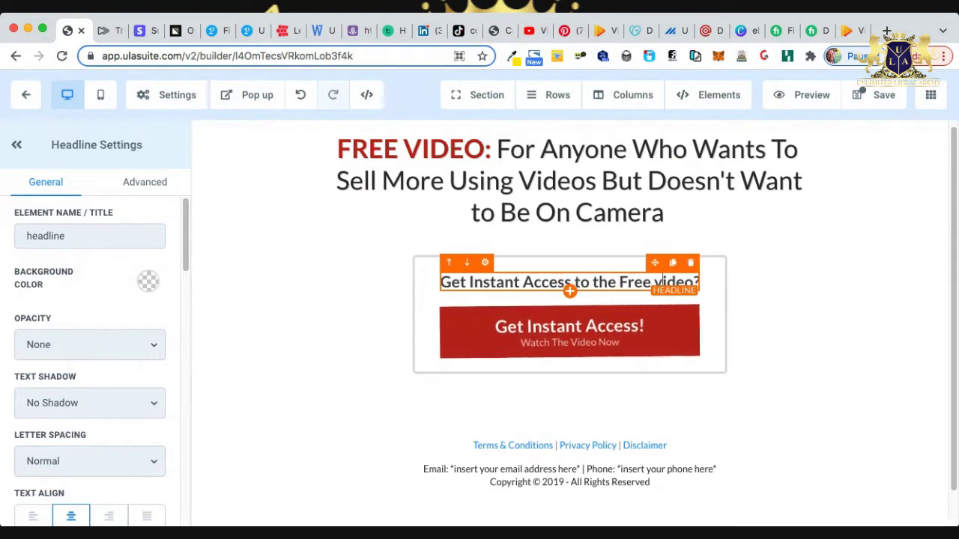
Review the FREE VIDEO headline, then select the red Get Instant Access! button.
click(667, 180)
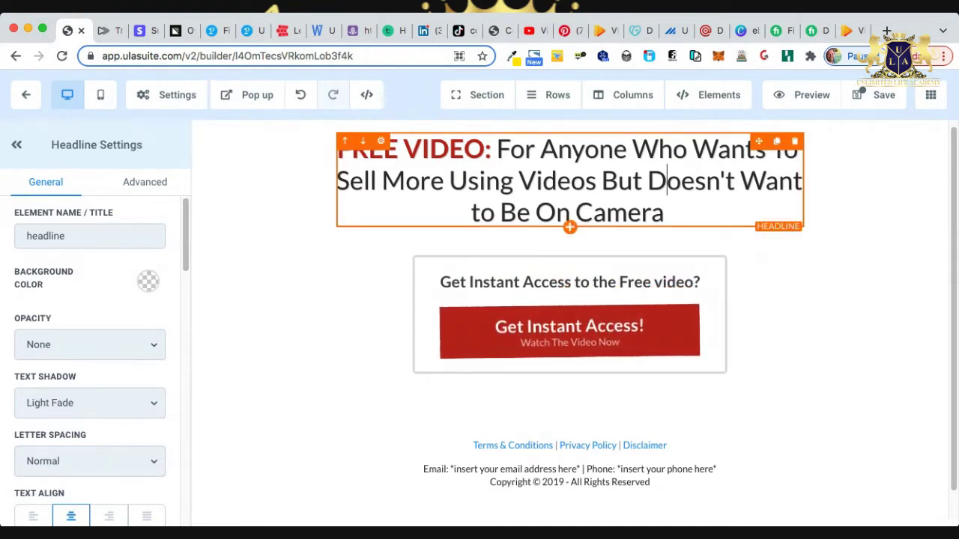
drag(496, 149, 693, 225)
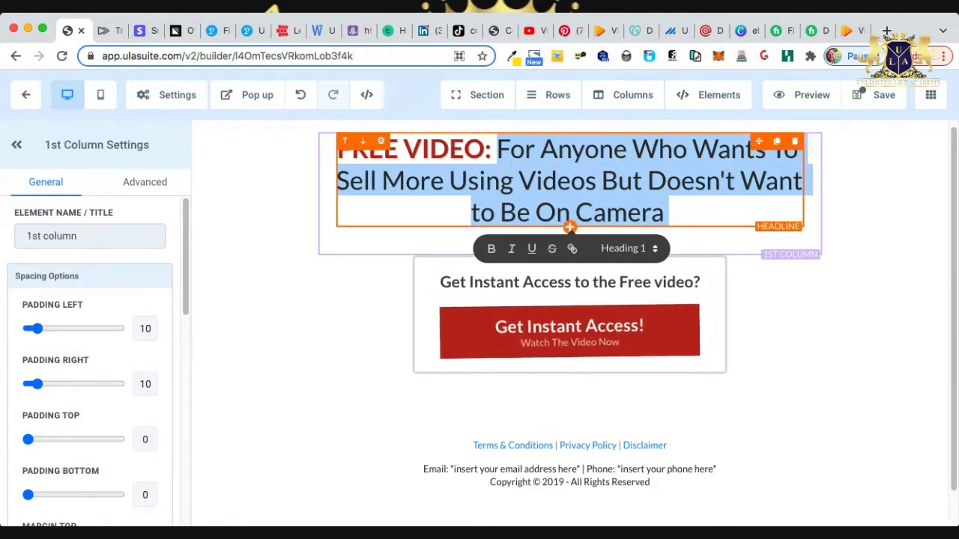
click(585, 181)
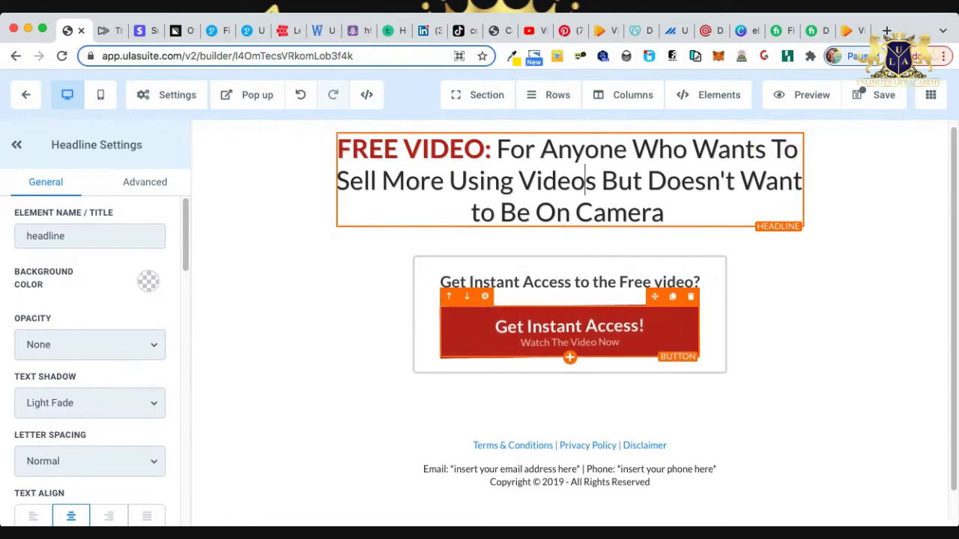
click(569, 333)
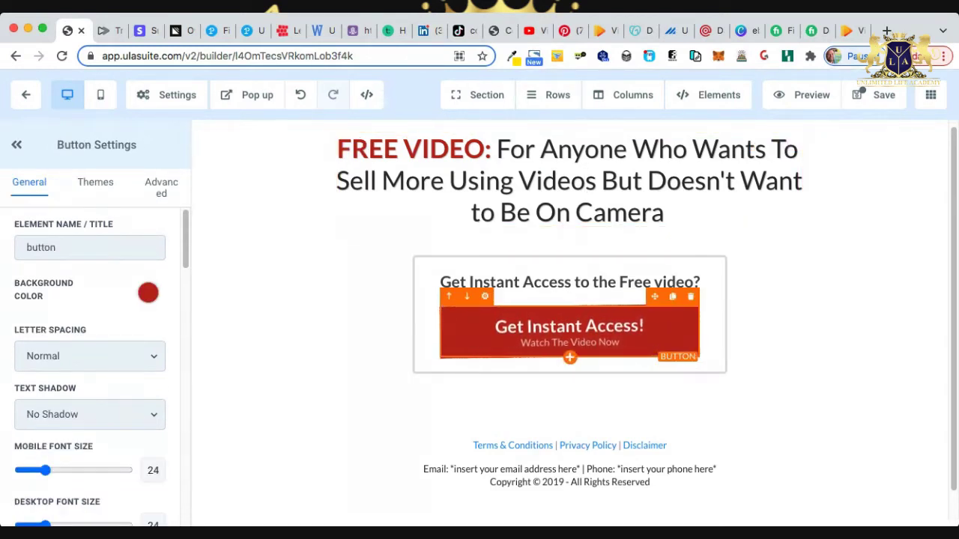
In Text Options, set Text to 'Watch The Video Now' and Sub Text to 'You don't want to miss this!'.
scroll(569, 315, down, 1)
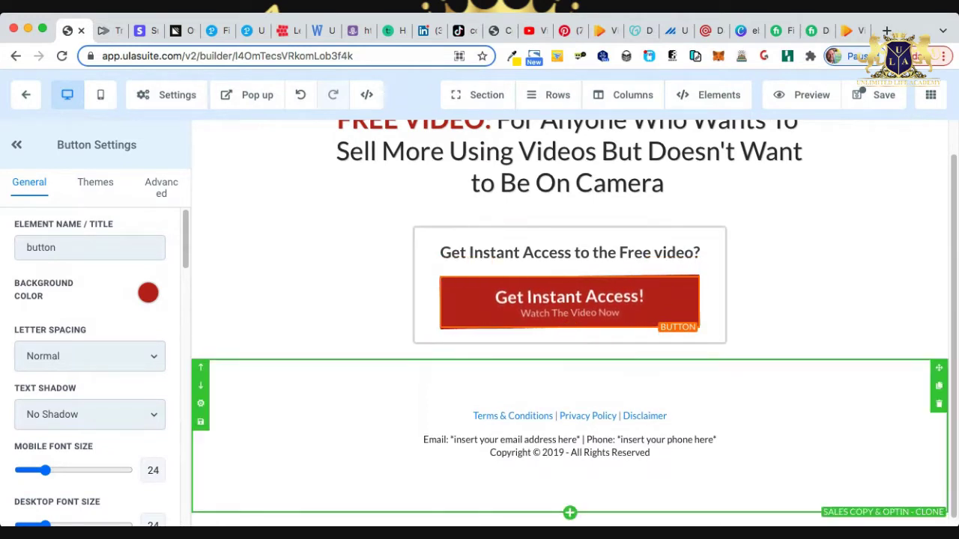
scroll(90, 367, down, 10)
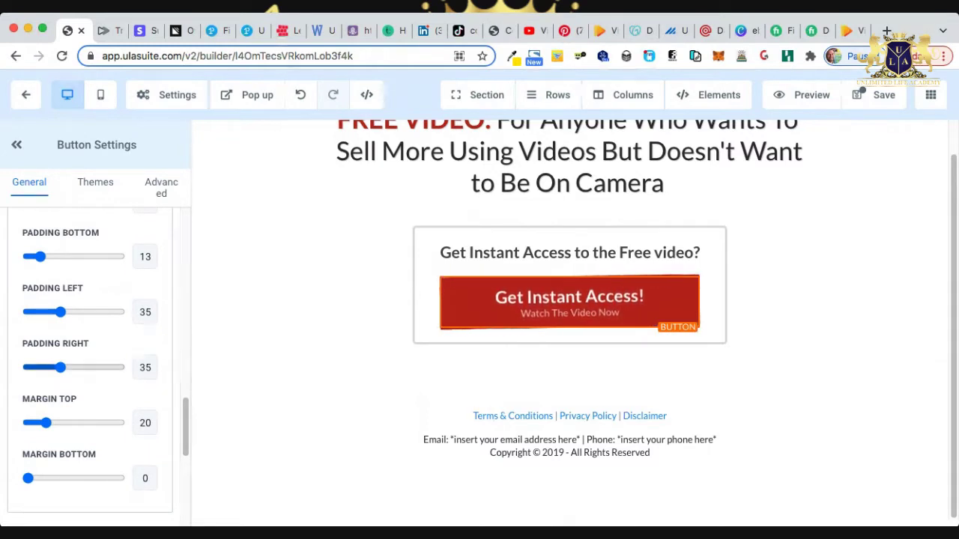
scroll(90, 360, down, 5)
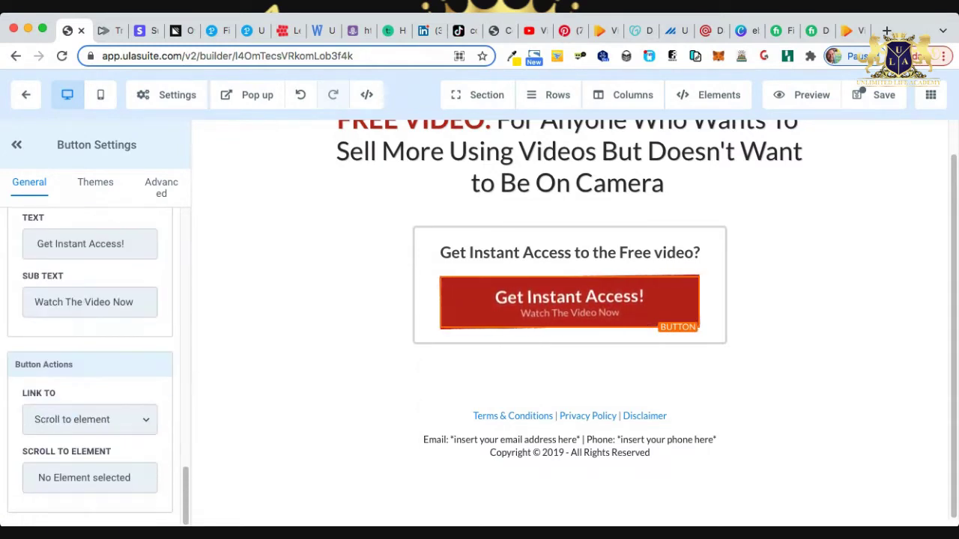
scroll(90, 367, up, 2)
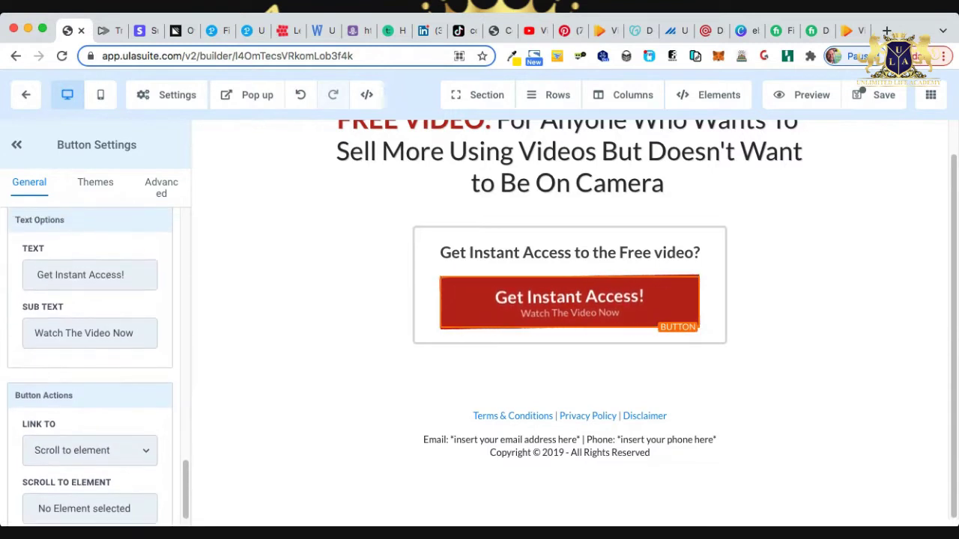
scroll(90, 367, up, 2)
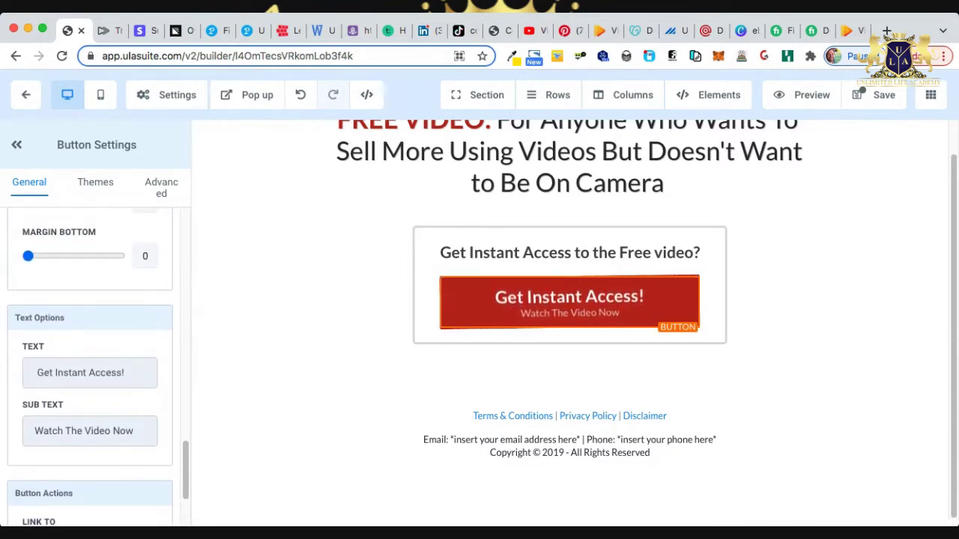
triple_click(80, 372)
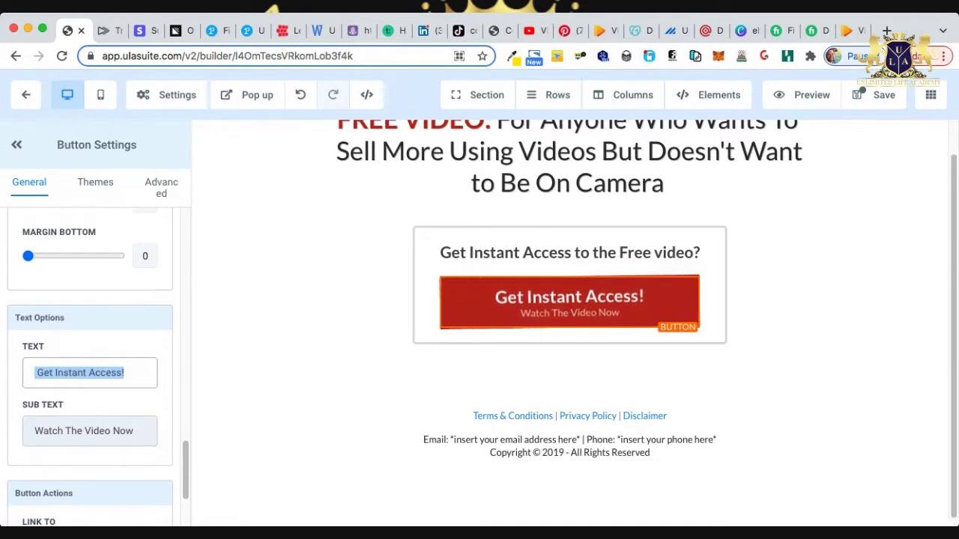
triple_click(97, 430)
key(super+c)
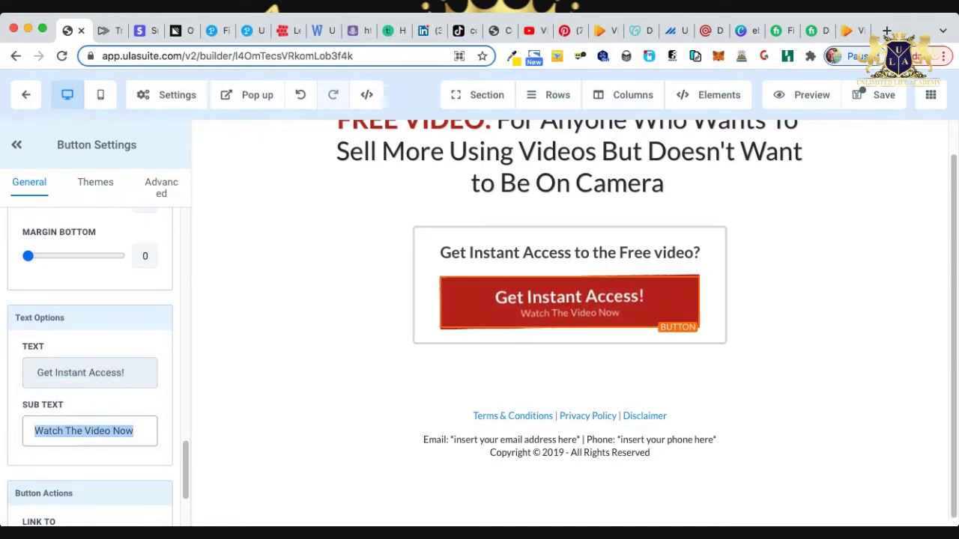
triple_click(80, 372)
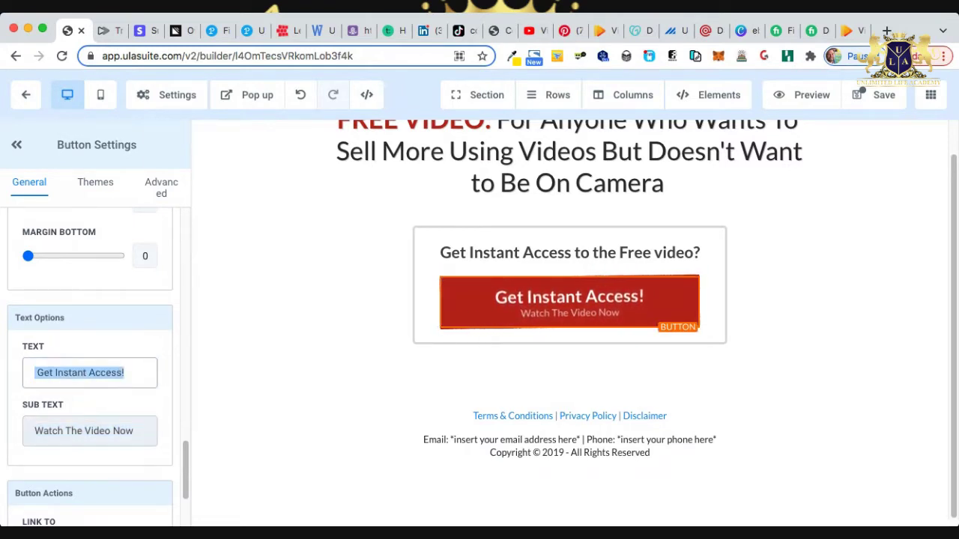
key(super+v)
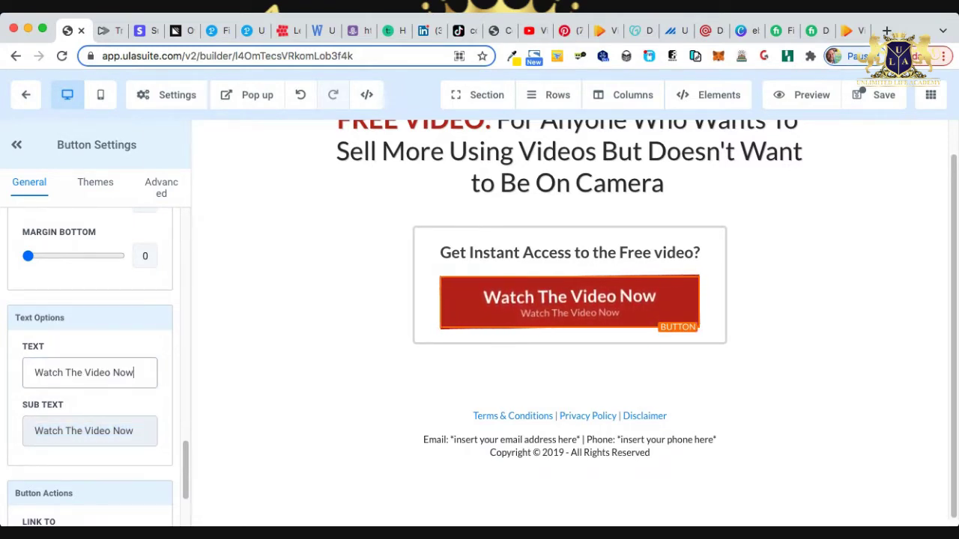
triple_click(123, 431)
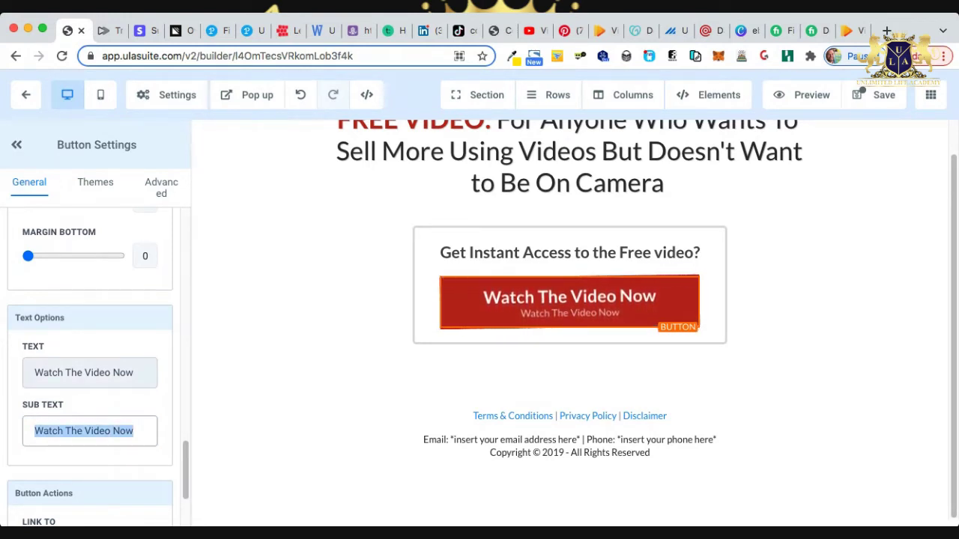
text(You don't)
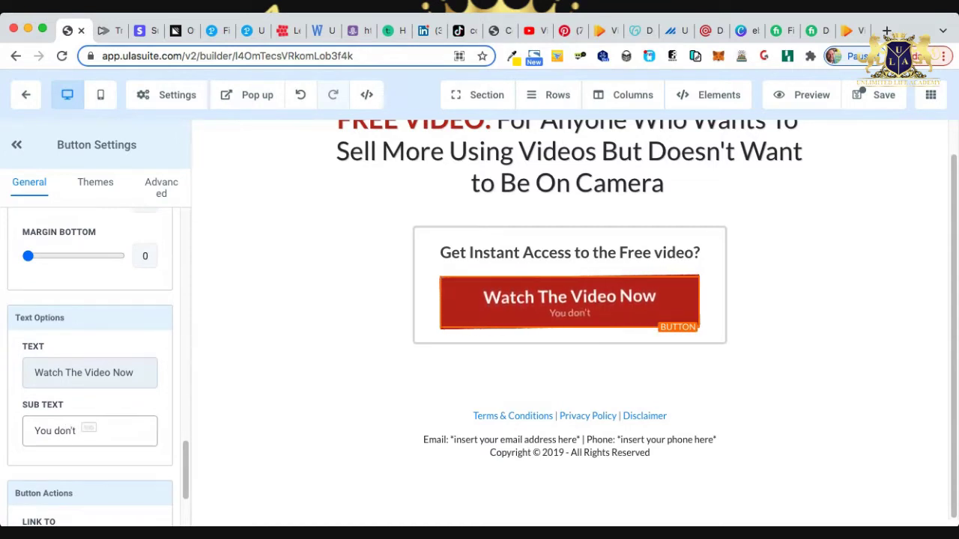
text( want )
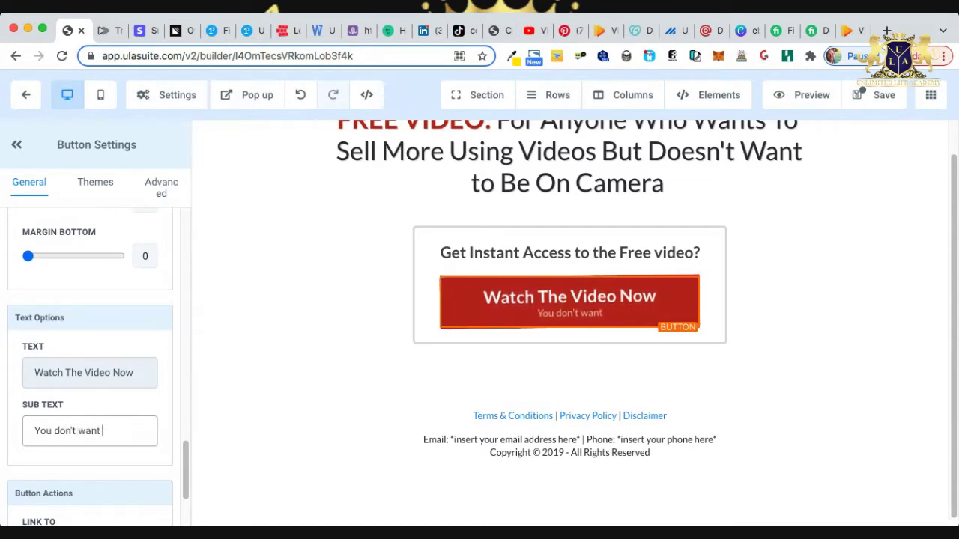
text(to miss this)
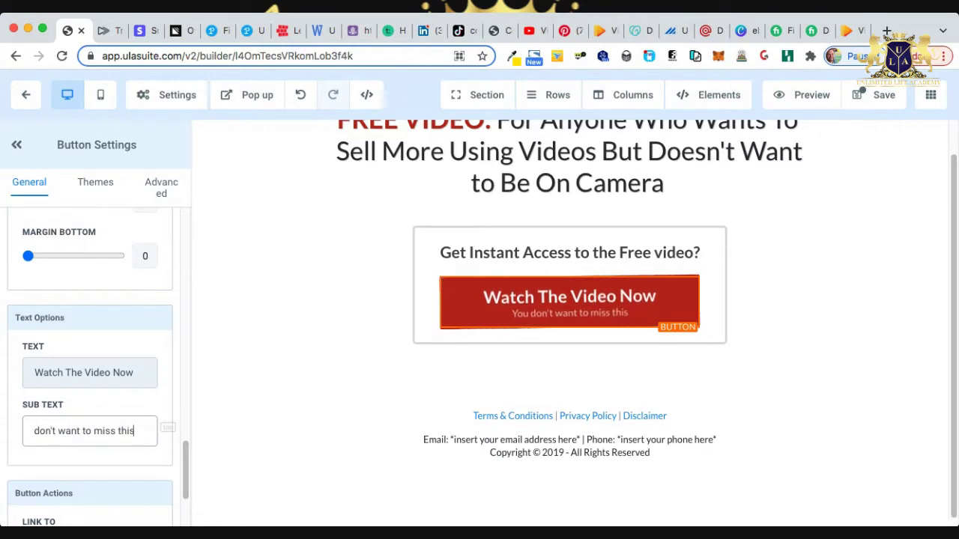
text(!)
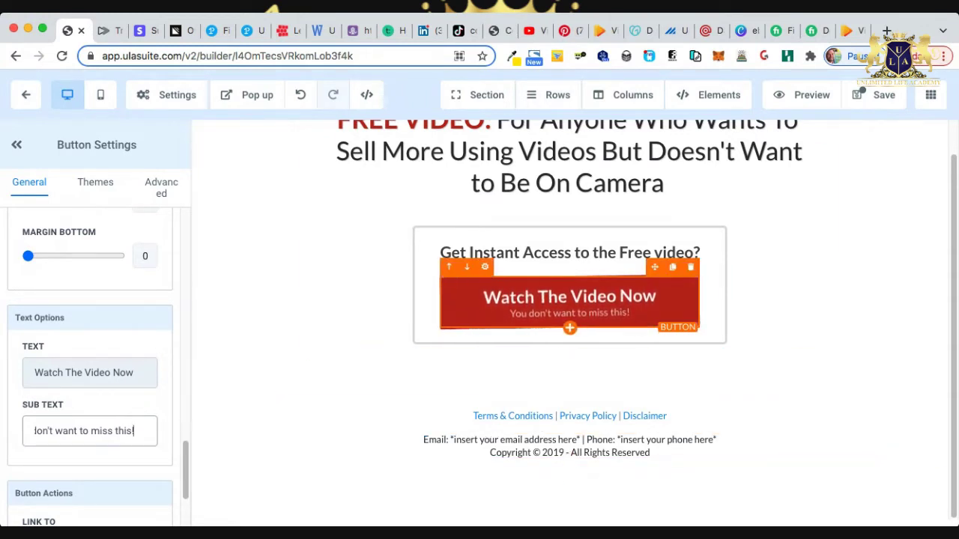
scroll(90, 375, down, 3)
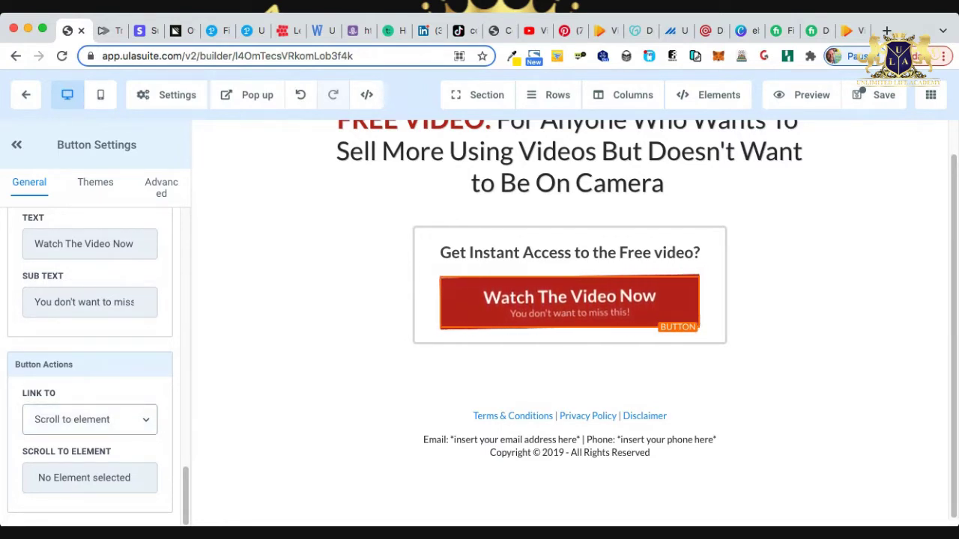
Link the button to Open popup, check the popup editor, then delete the Watch The Video Now button.
click(90, 419)
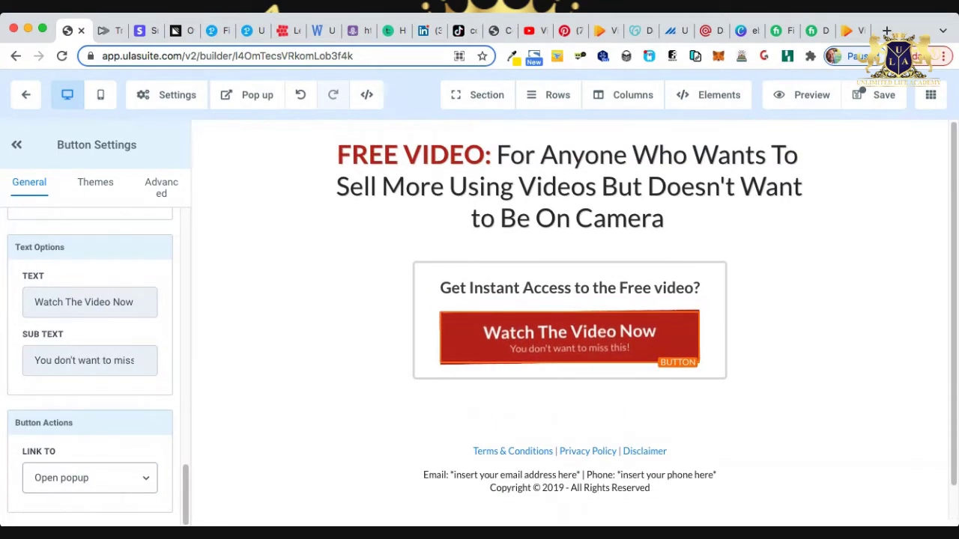
click(246, 94)
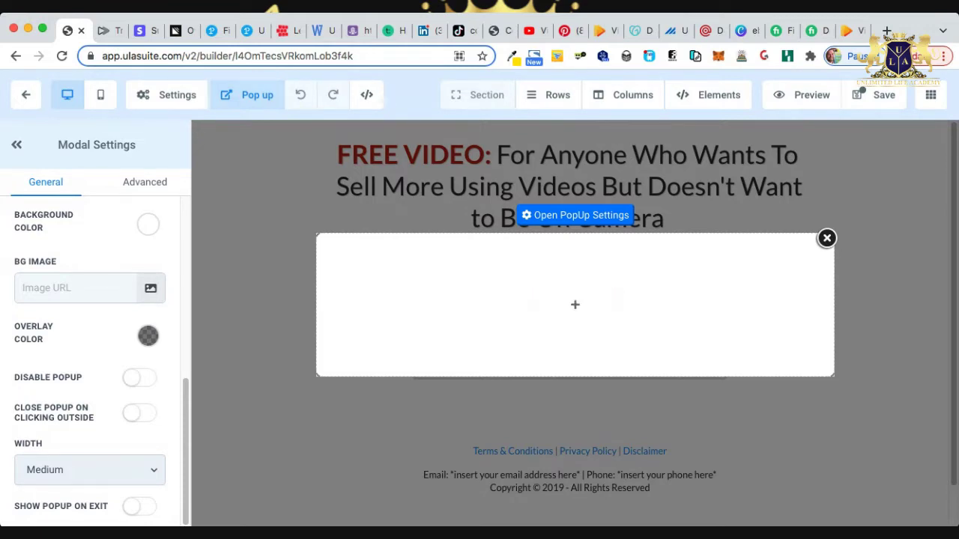
click(826, 238)
click(569, 332)
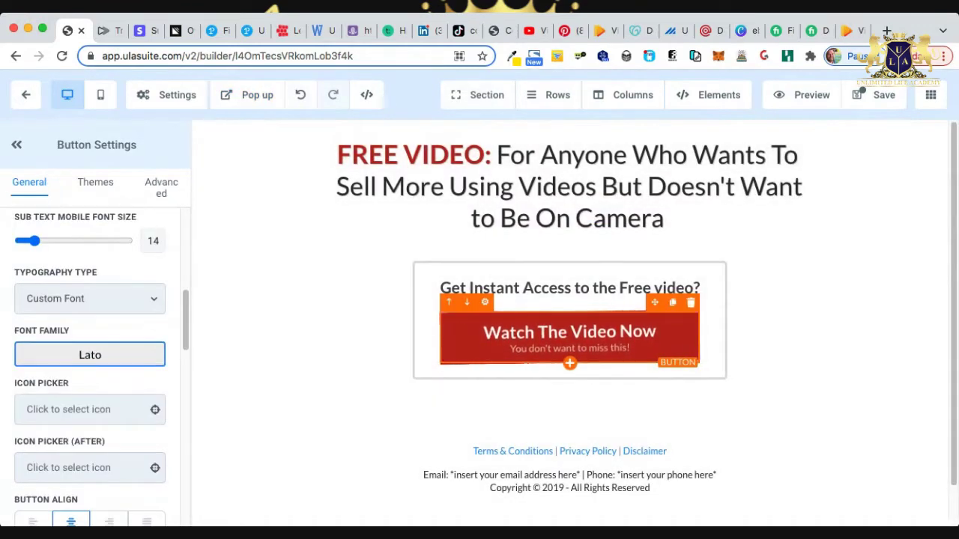
key(Delete)
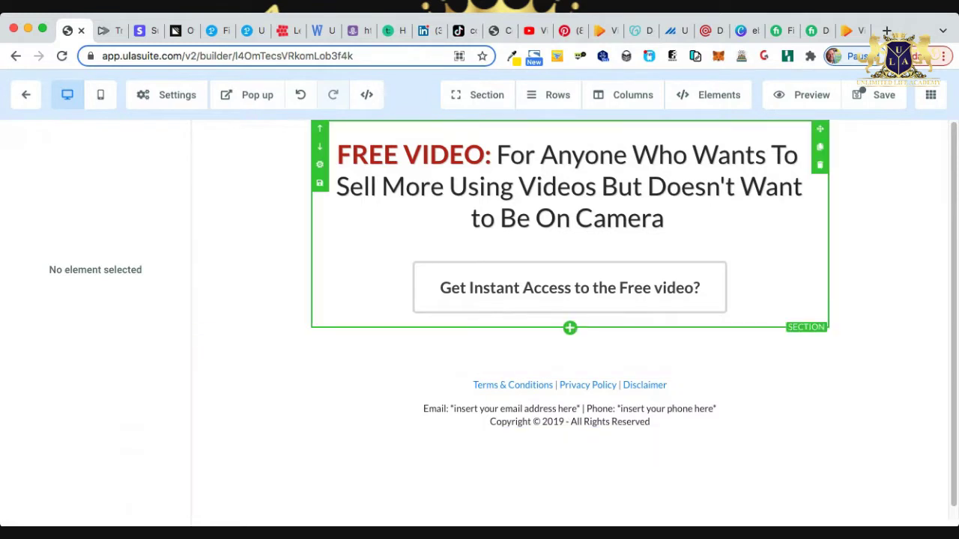
Save the page with SEO meta title and description both set to 'Easy Video Marketing'.
click(878, 94)
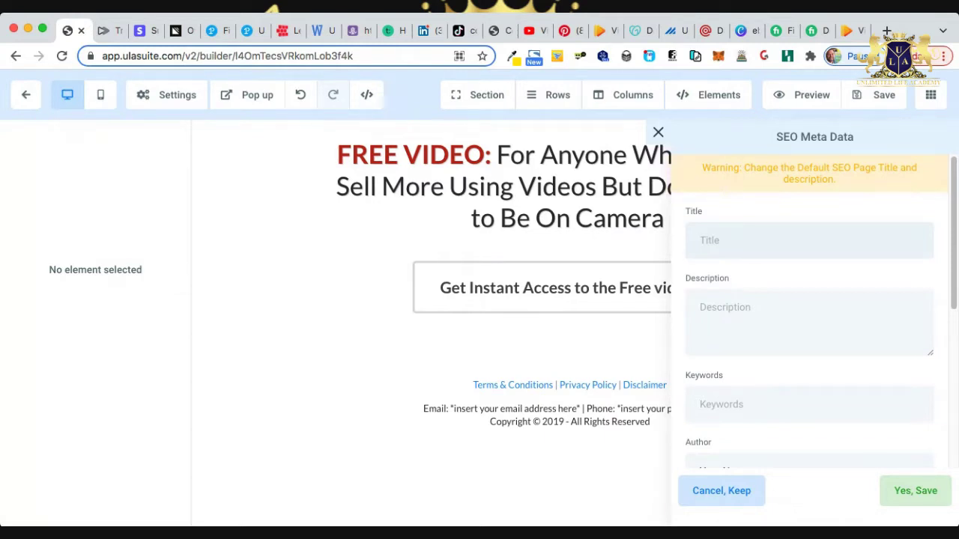
text(Easy Video Marke)
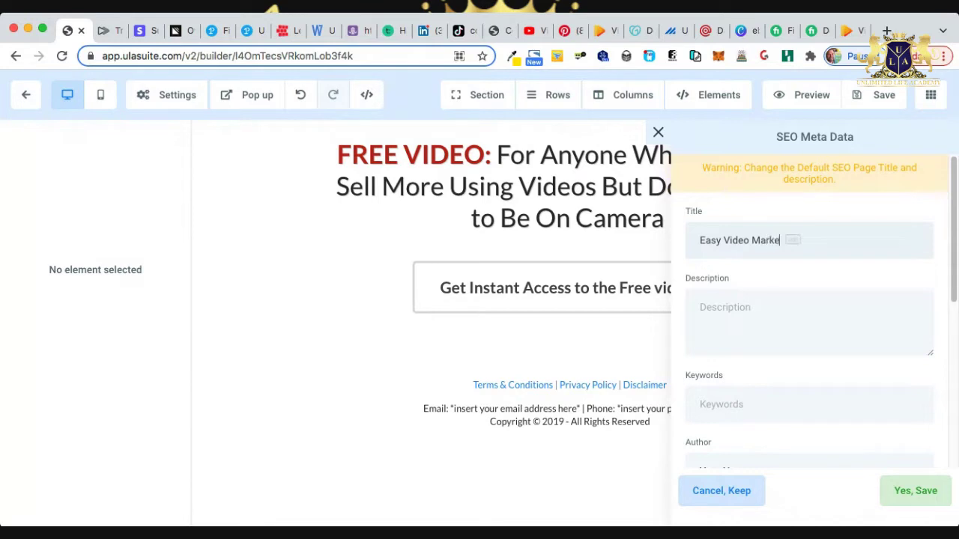
text(ting)
key(BackSpace)
key(BackSpace)
text(ng)
key(alt+shift+Left)
key(alt+shift+Left)
key(alt+shift+Left)
key(super+c)
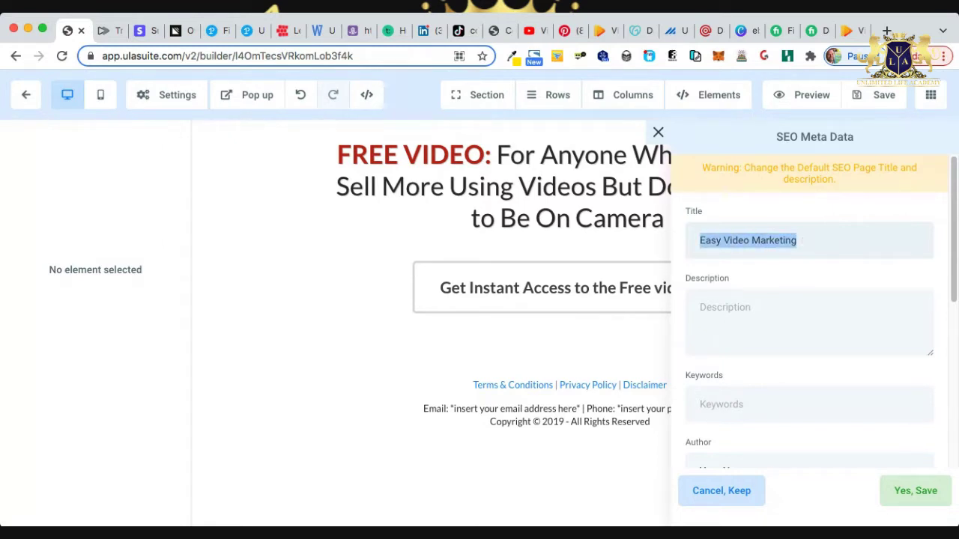
click(719, 314)
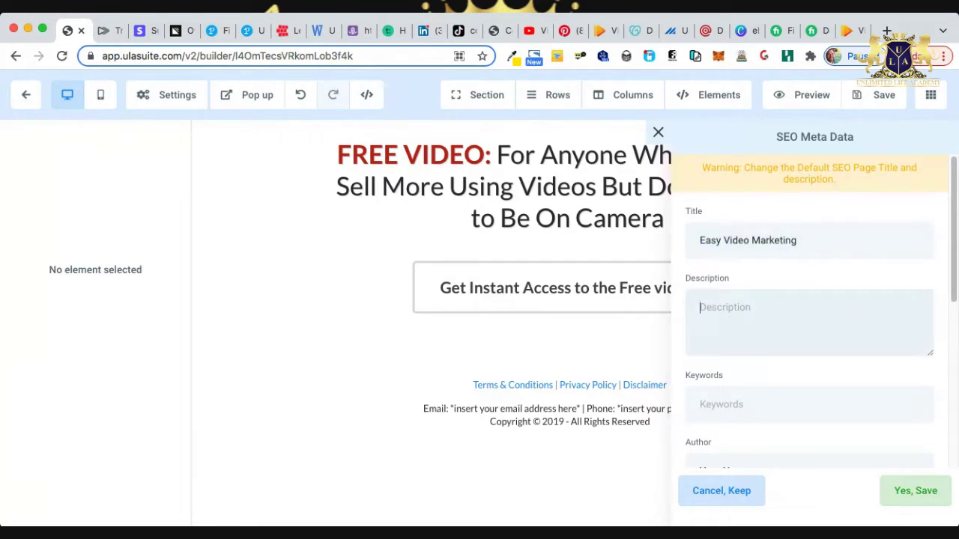
key(super+v)
scroll(809, 314, down, 5)
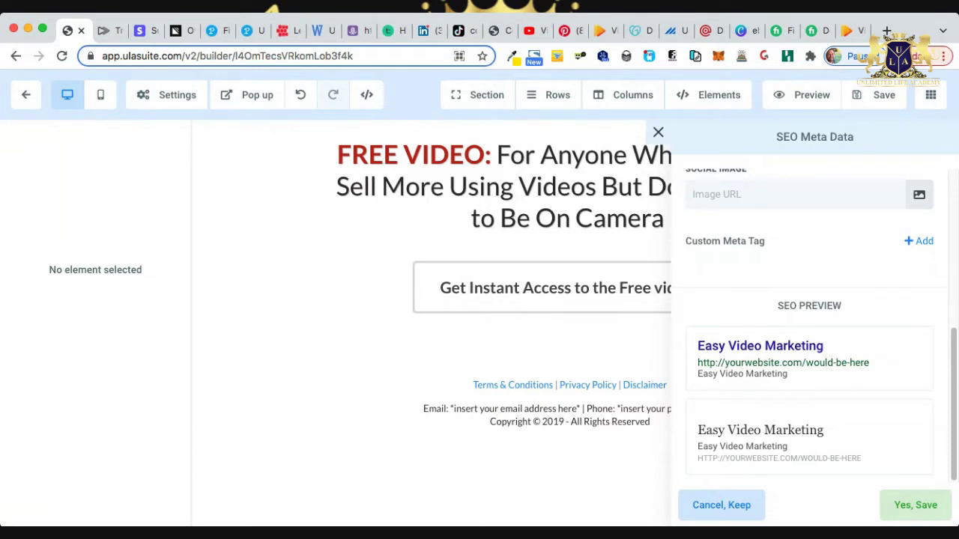
scroll(809, 314, up, 5)
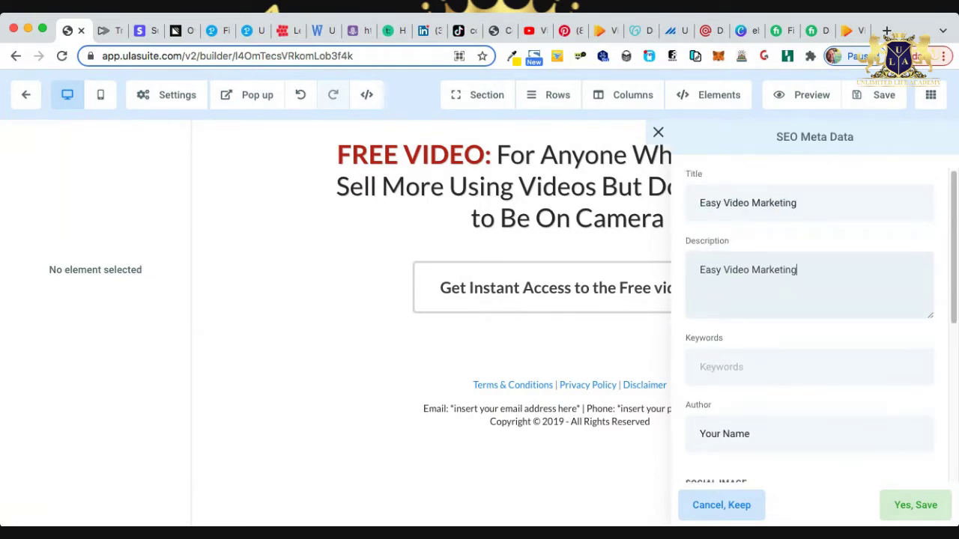
click(915, 505)
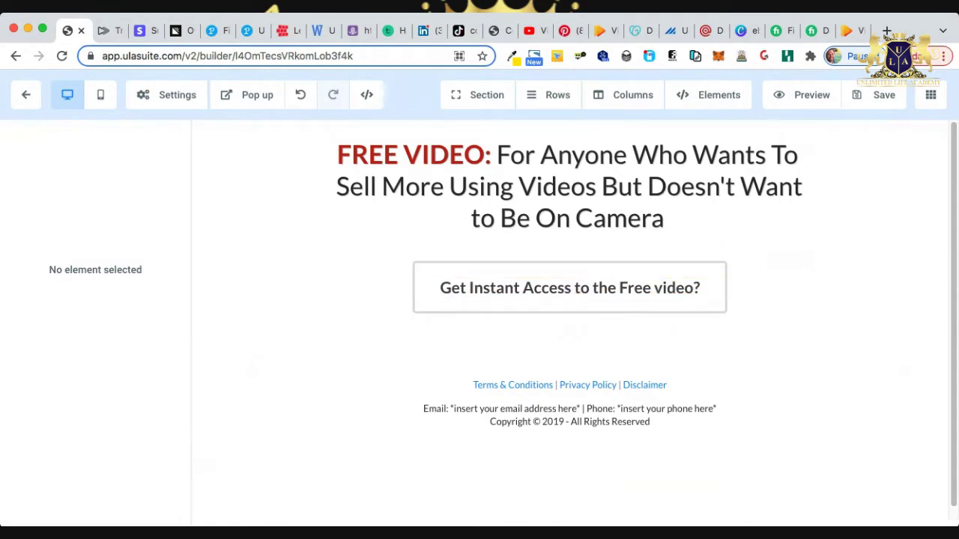
Go to Marketing > Form Builder and create a new blank form (Form 36).
click(25, 94)
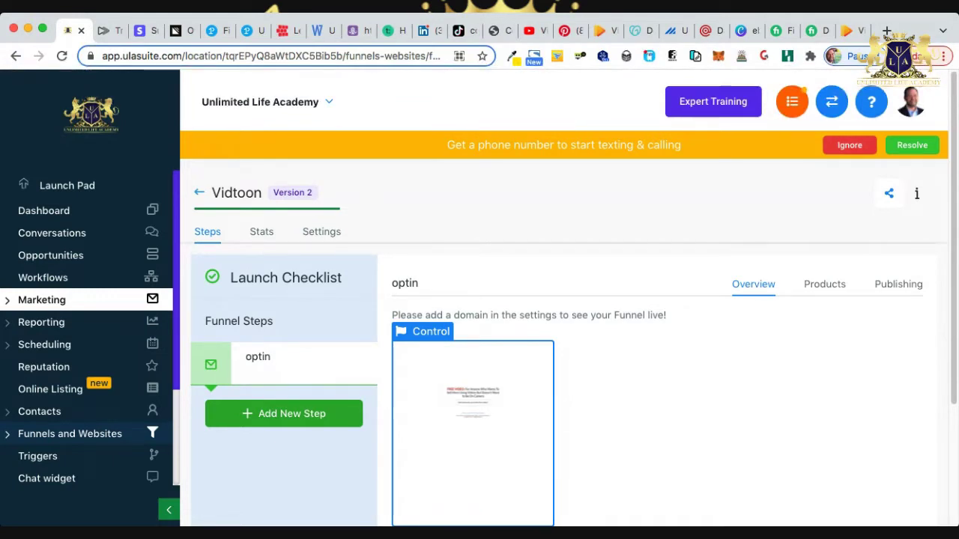
click(41, 300)
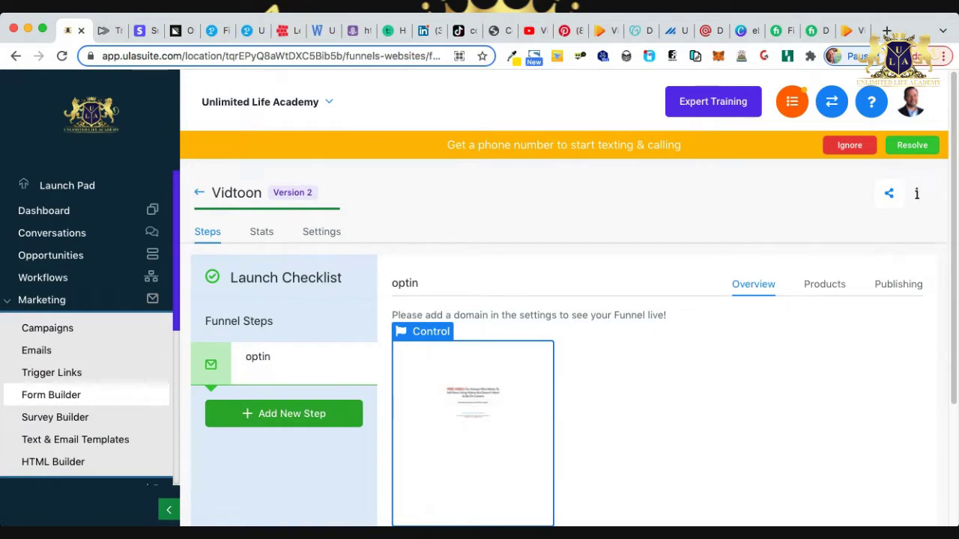
click(51, 395)
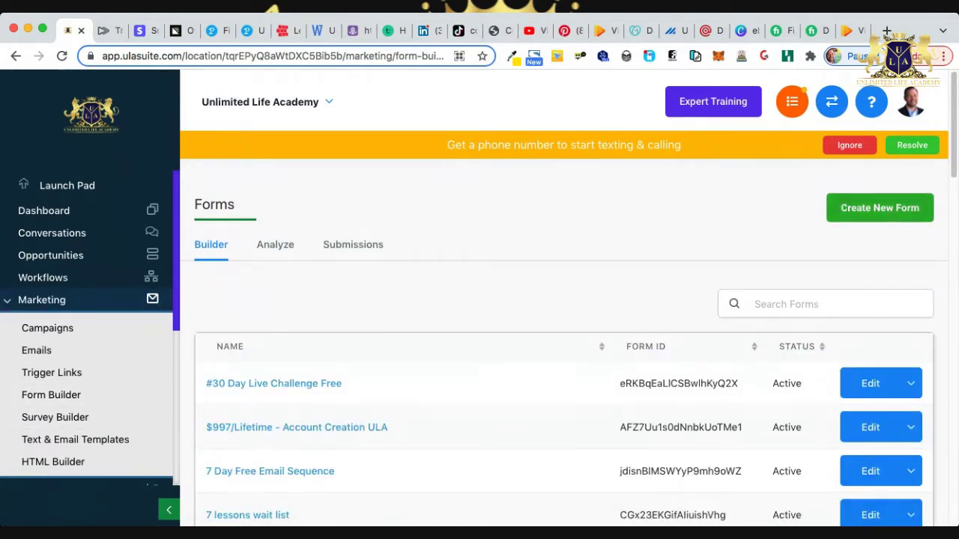
click(879, 207)
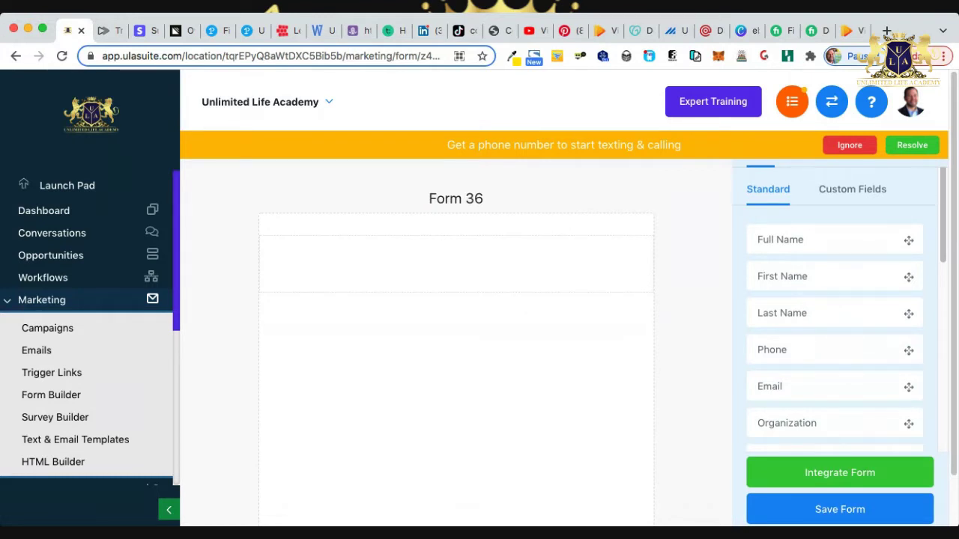
Rename Form 36 to 'Vidtoon' in Options, then switch to the Vidtoon sales page tab.
click(879, 150)
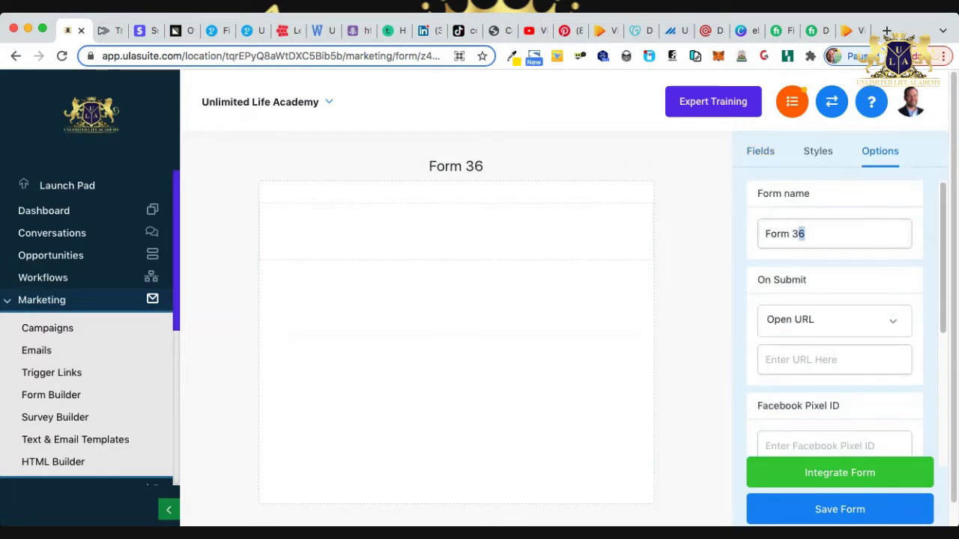
drag(805, 234, 762, 233)
text(V)
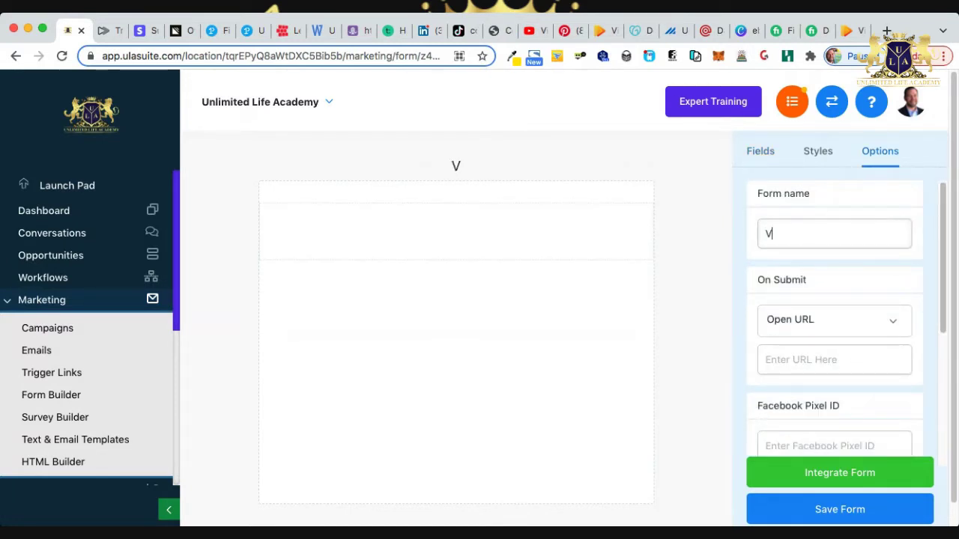
text(idtoon)
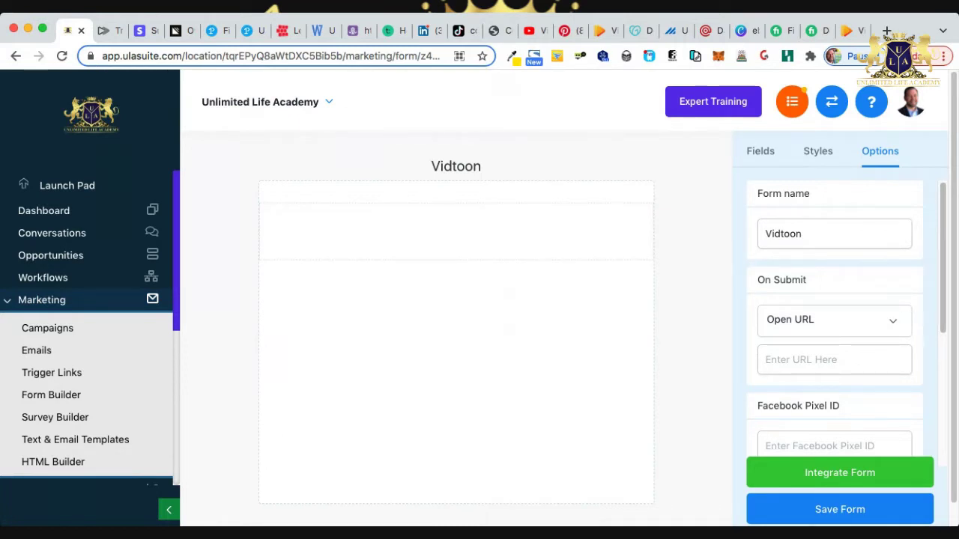
click(833, 359)
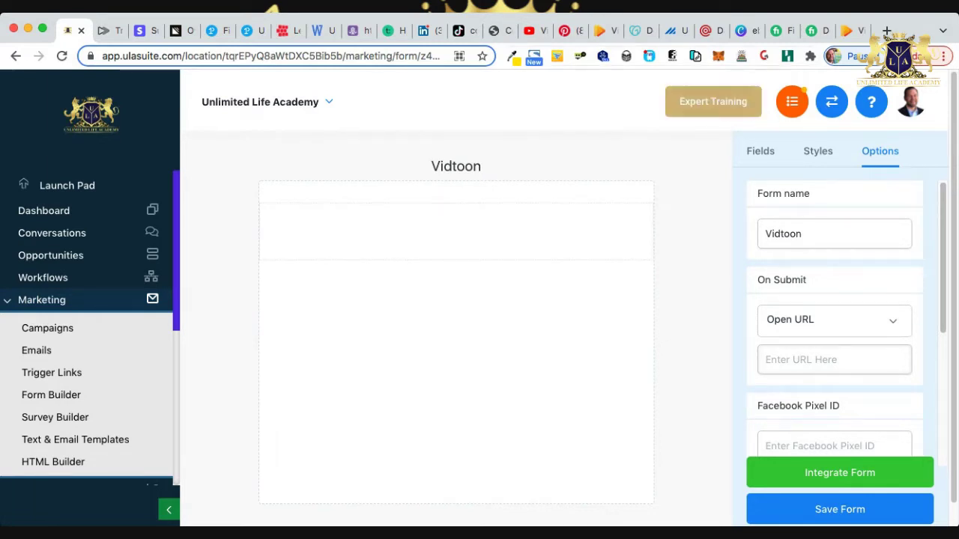
click(850, 31)
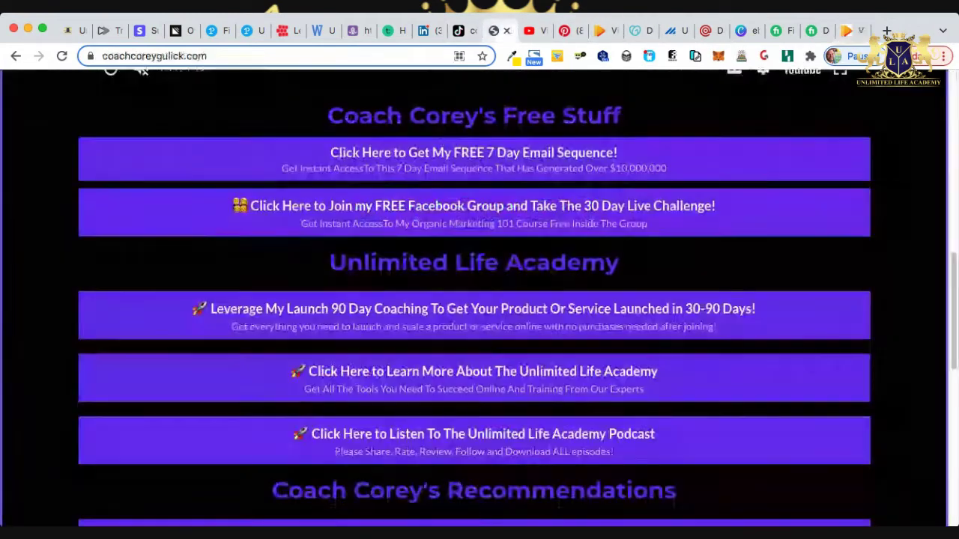
Glance at the coachcoreygulick.com tab, then take the Vidtoon tab back to a blank new-tab page.
click(499, 31)
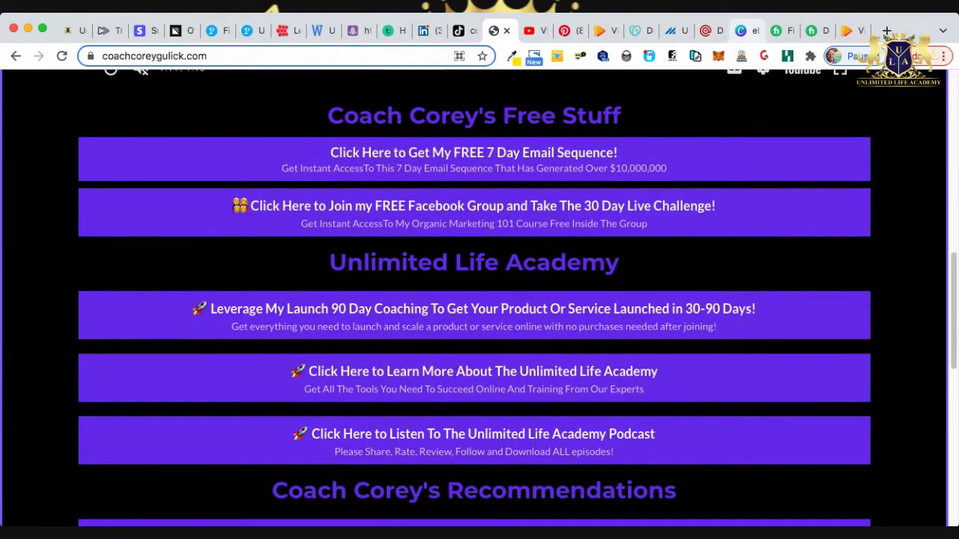
click(848, 30)
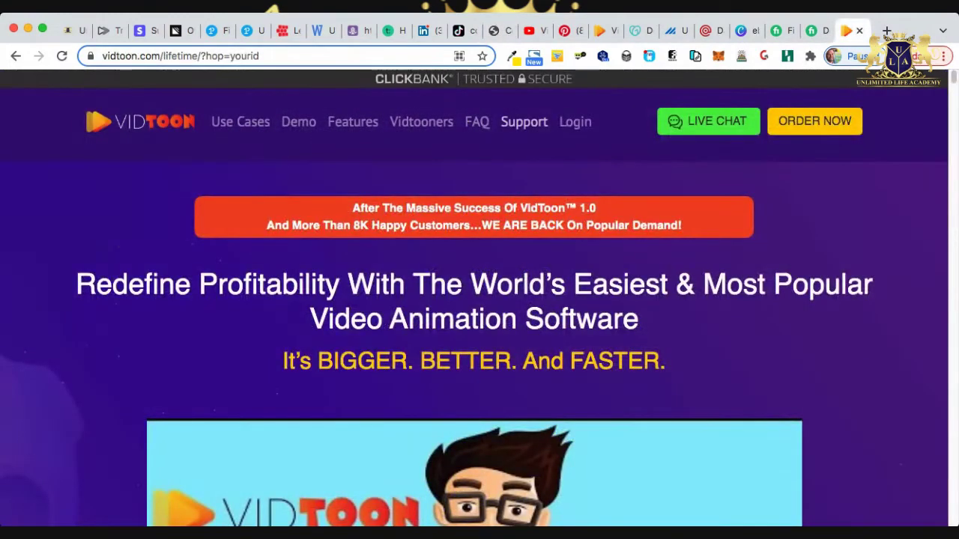
click(15, 56)
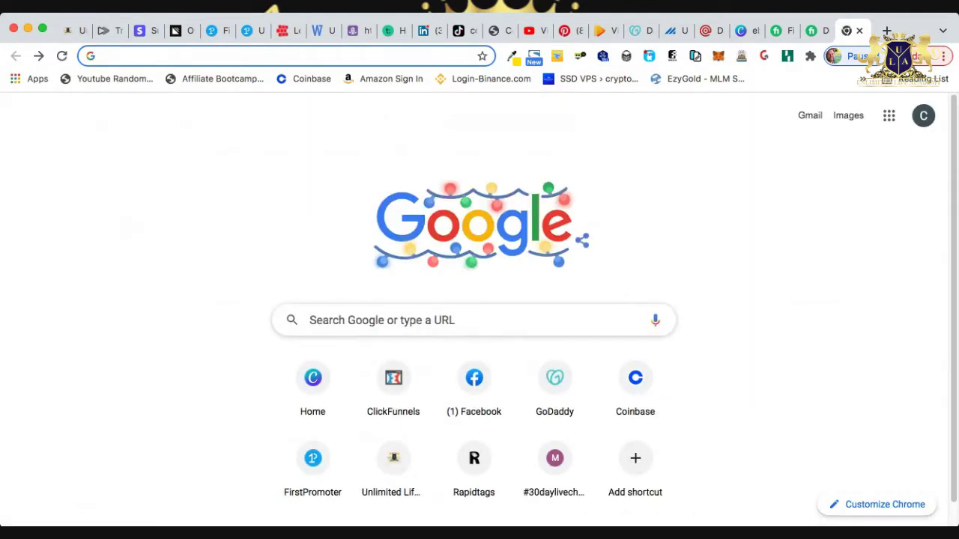
Open the ClickBank Marketplace and list Software & Services products sorted by Gravity.
text(cli)
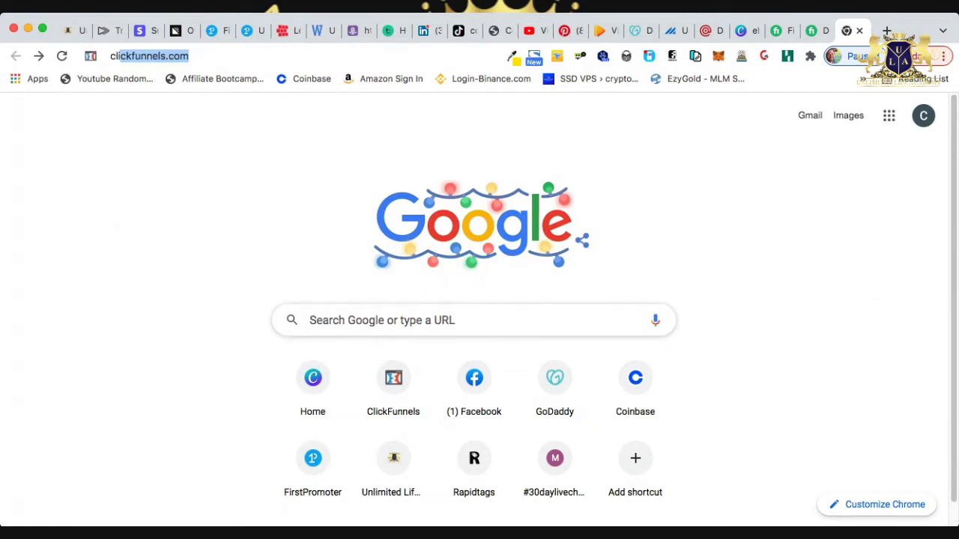
text(ckb)
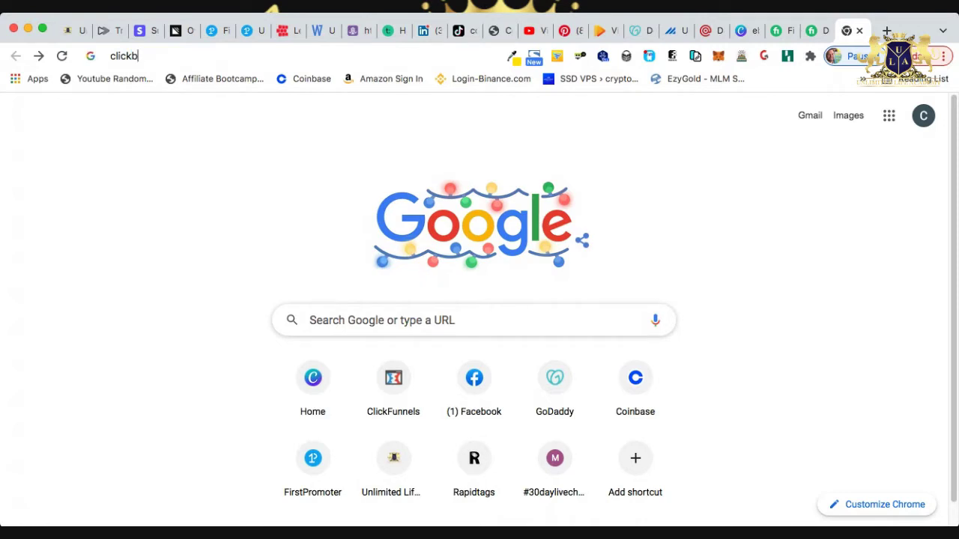
key(Down)
key(Return)
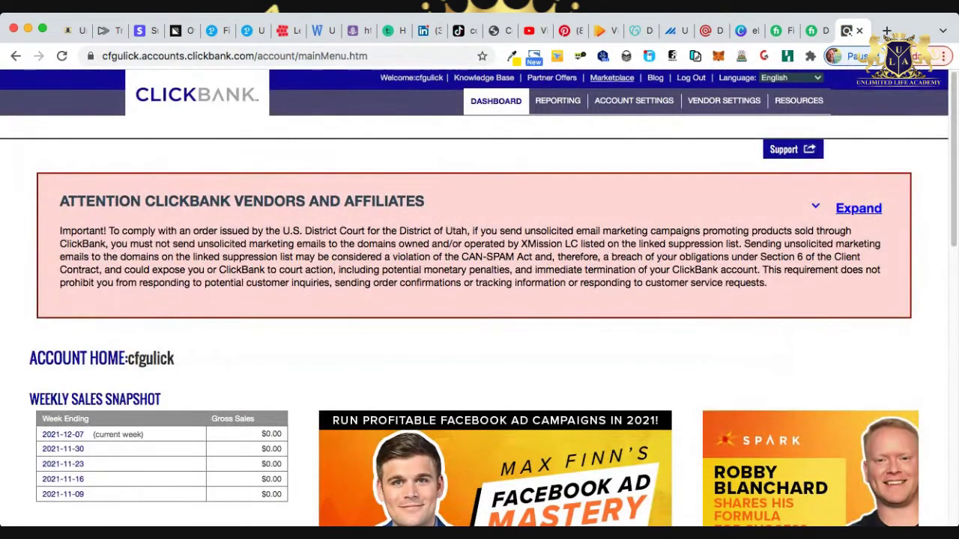
click(611, 77)
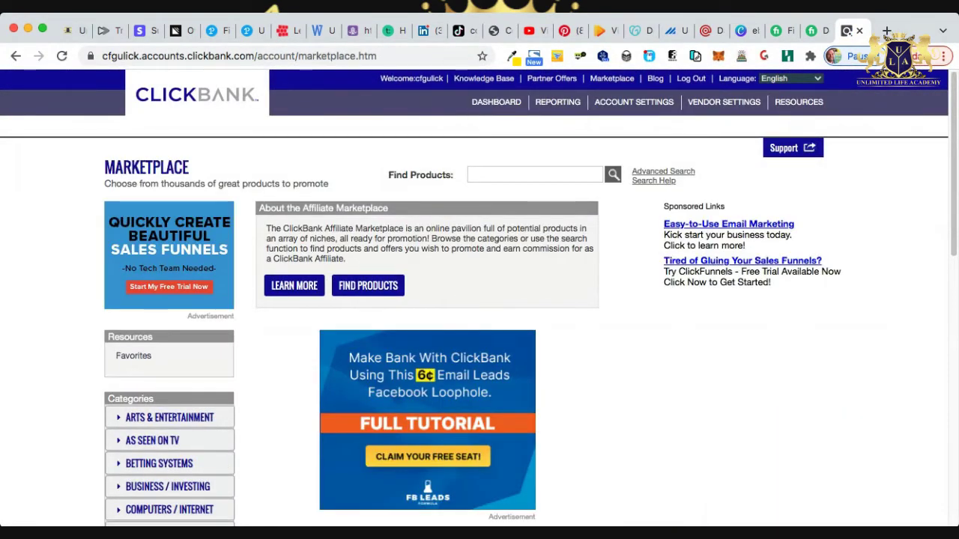
scroll(168, 404, down, 7)
click(167, 376)
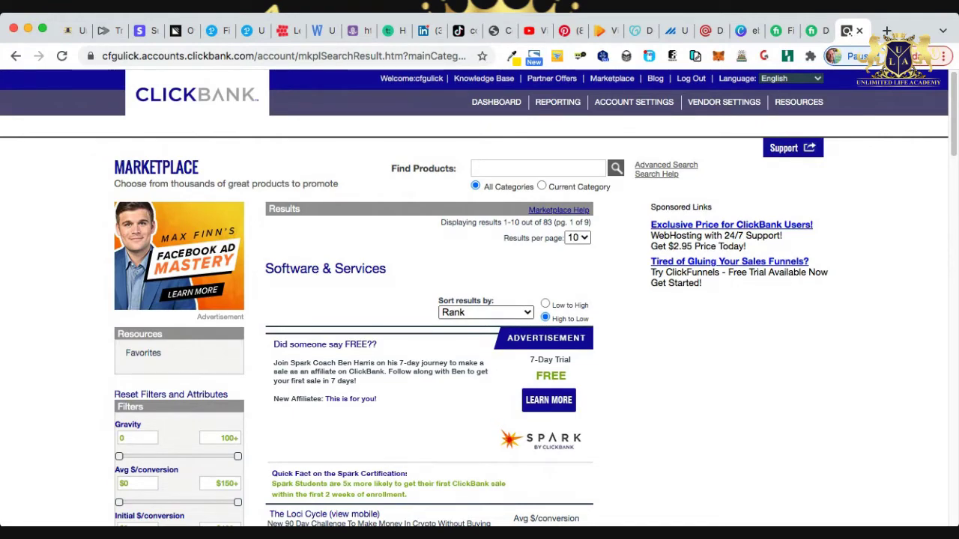
click(486, 313)
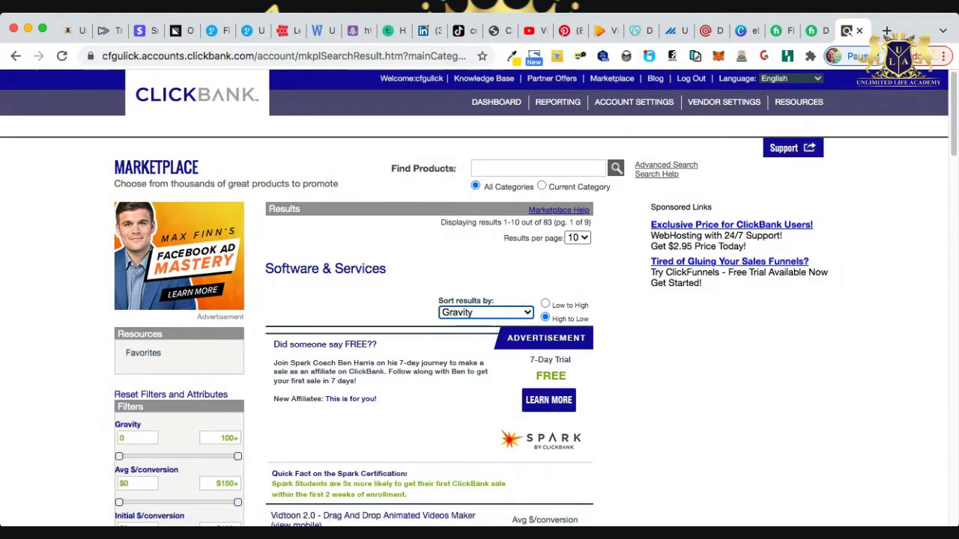
scroll(479, 300, down, 3)
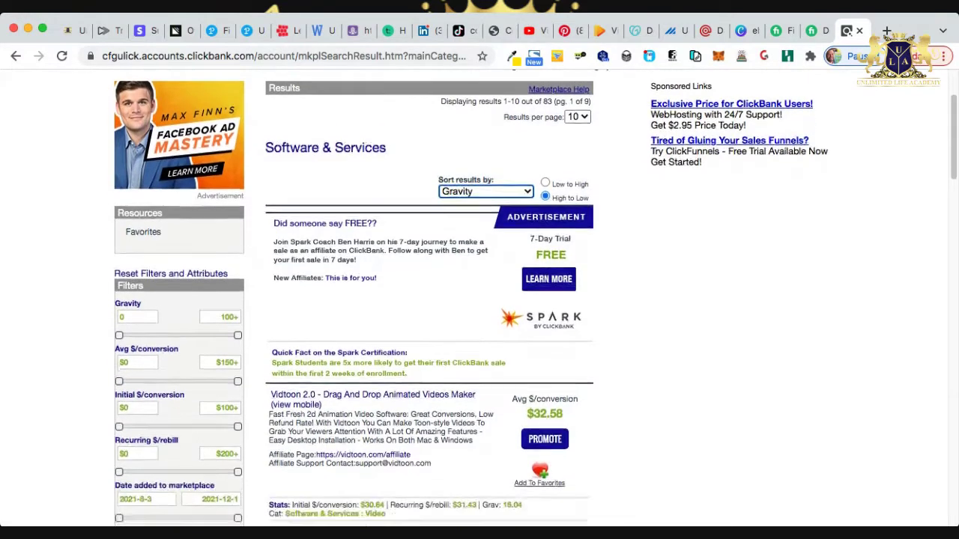
scroll(479, 300, down, 1)
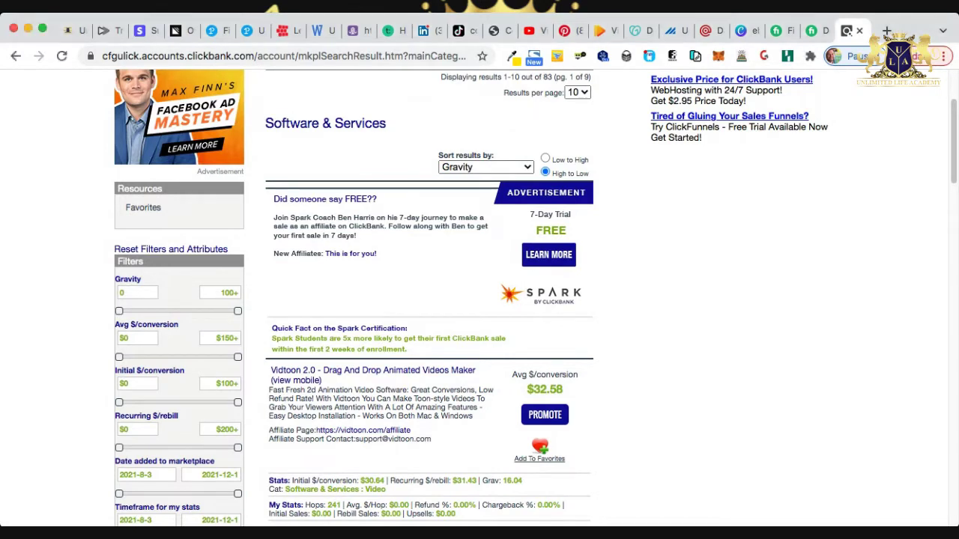
Test the Vidtoon affiliate hop link in a fresh browser tab.
key(super+t)
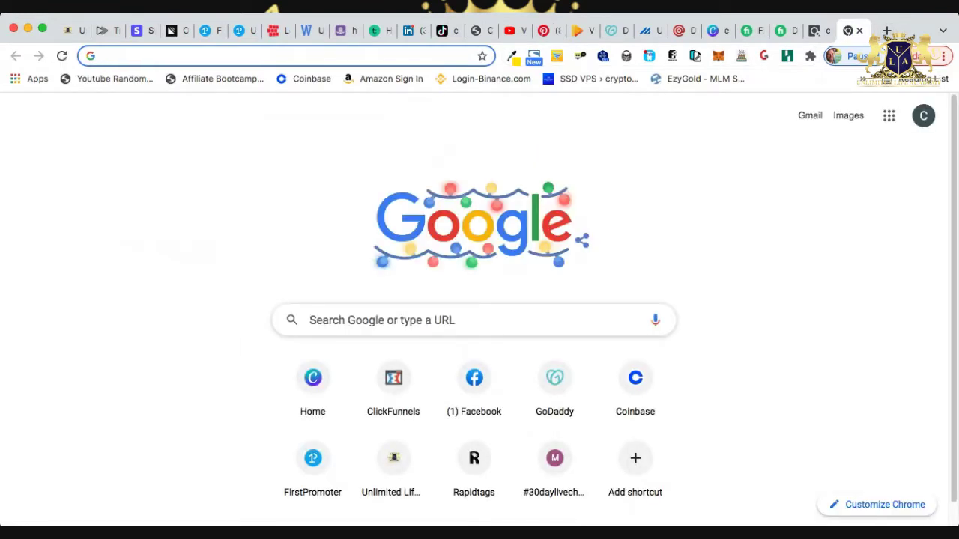
key(super+v)
key(Return)
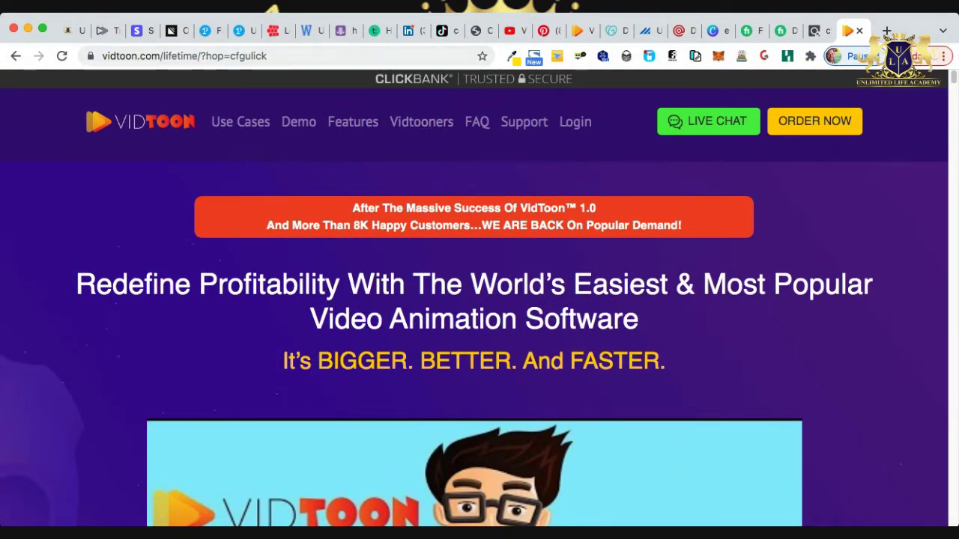
Set the Vidtoon form's after-submit redirect URL to the ClickBank affiliate link.
key(super+1)
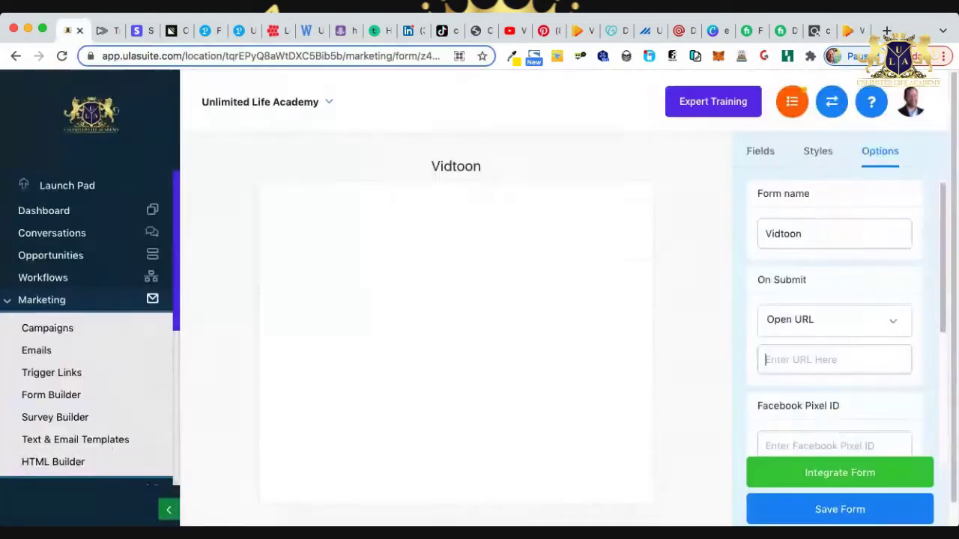
click(833, 360)
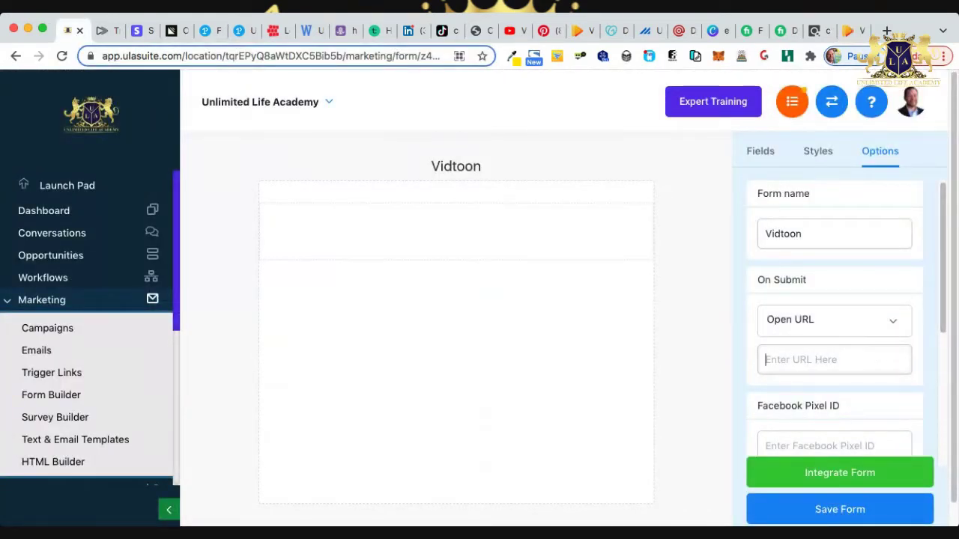
key(super+v)
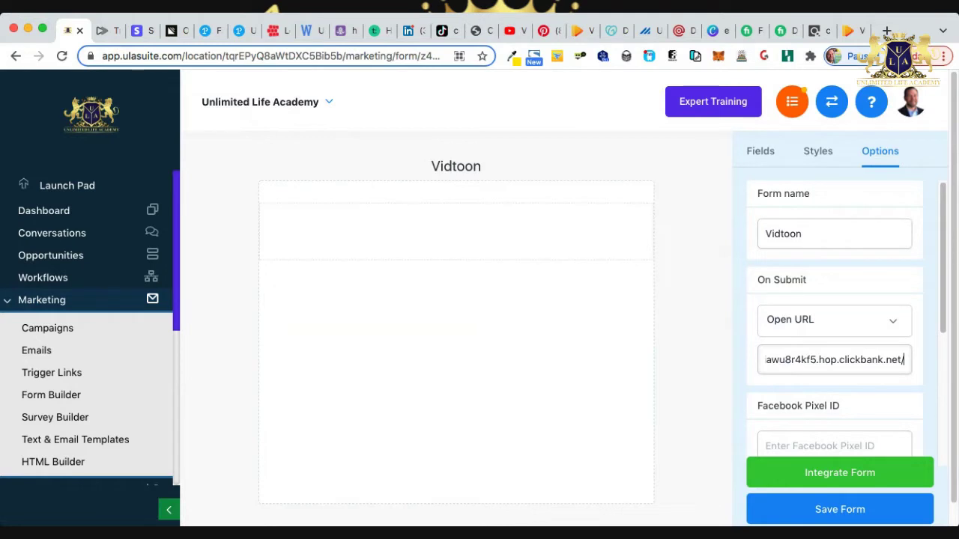
key(Tab)
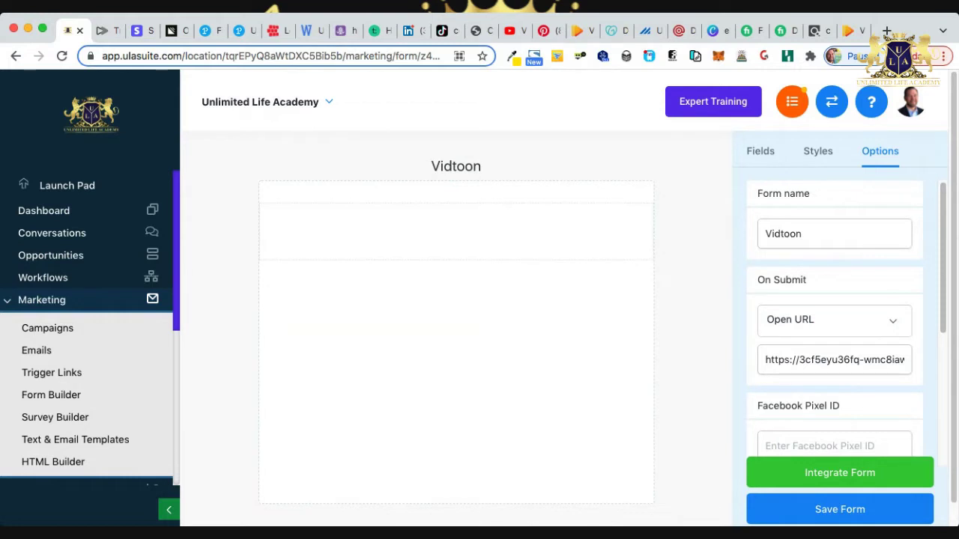
Add First Name, Email and a full-width button, then sample a colour from the Vidtoon page.
click(761, 150)
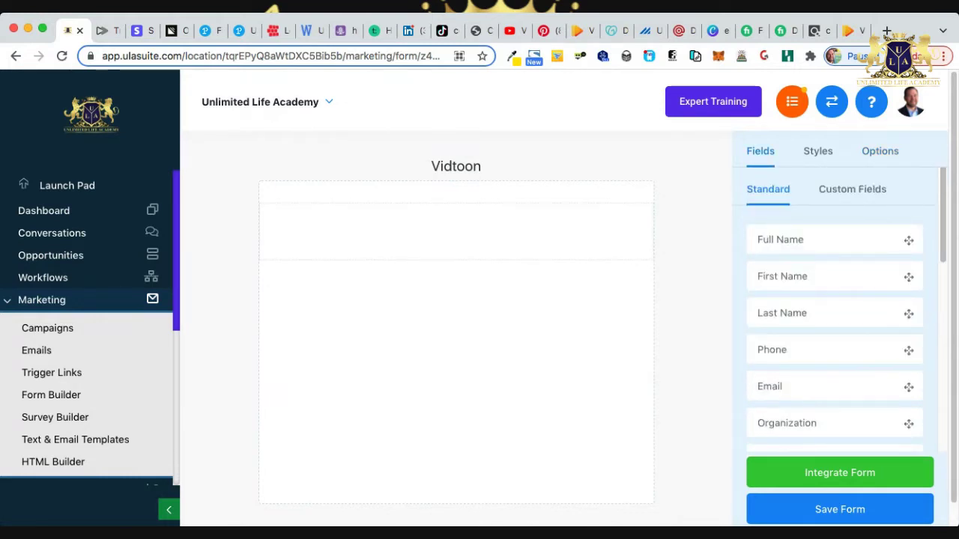
drag(782, 276, 455, 217)
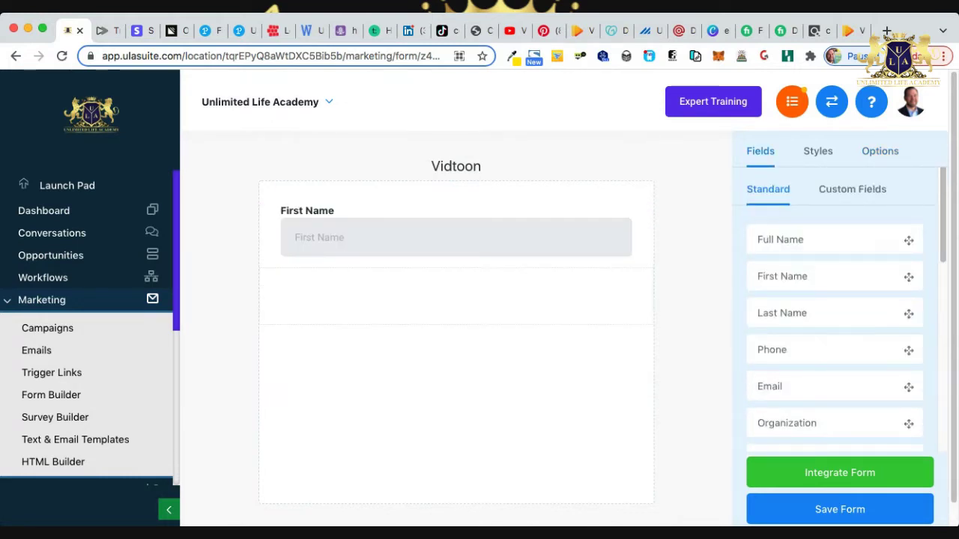
drag(769, 386, 455, 277)
scroll(834, 315, down, 10)
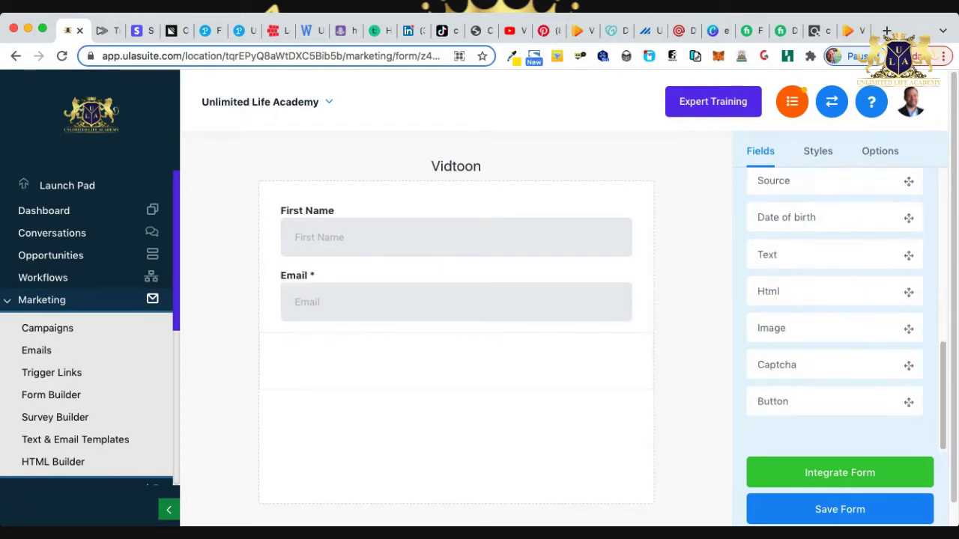
drag(772, 402, 455, 352)
click(456, 360)
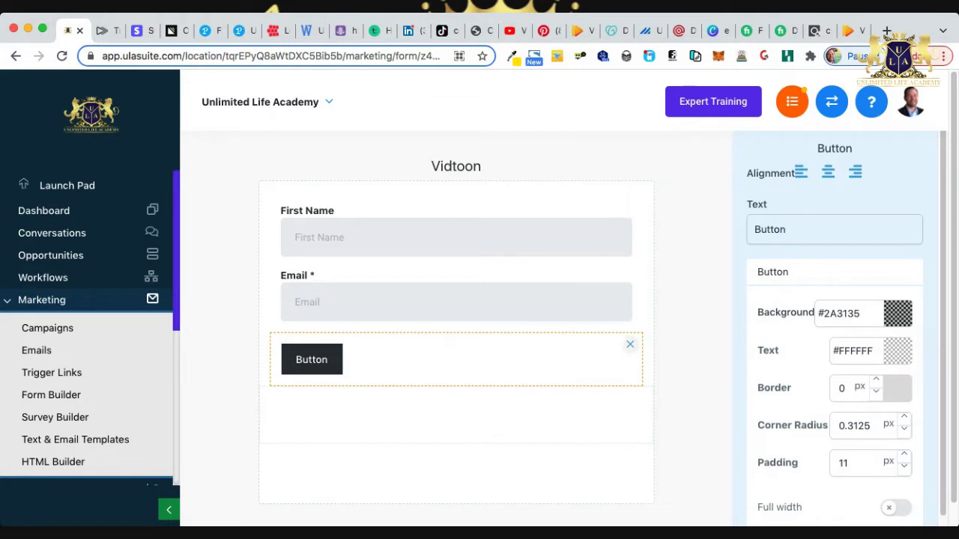
scroll(834, 329, down, 1)
click(896, 498)
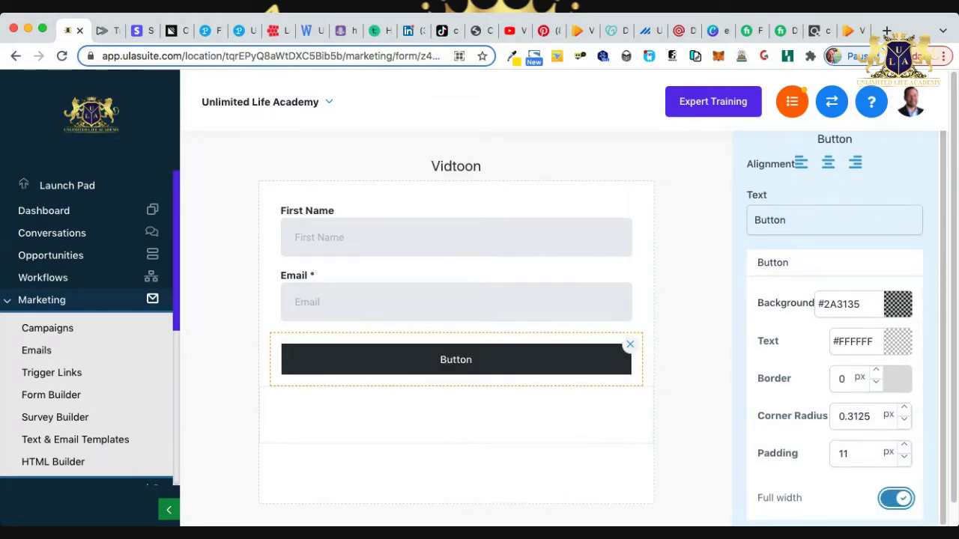
click(852, 30)
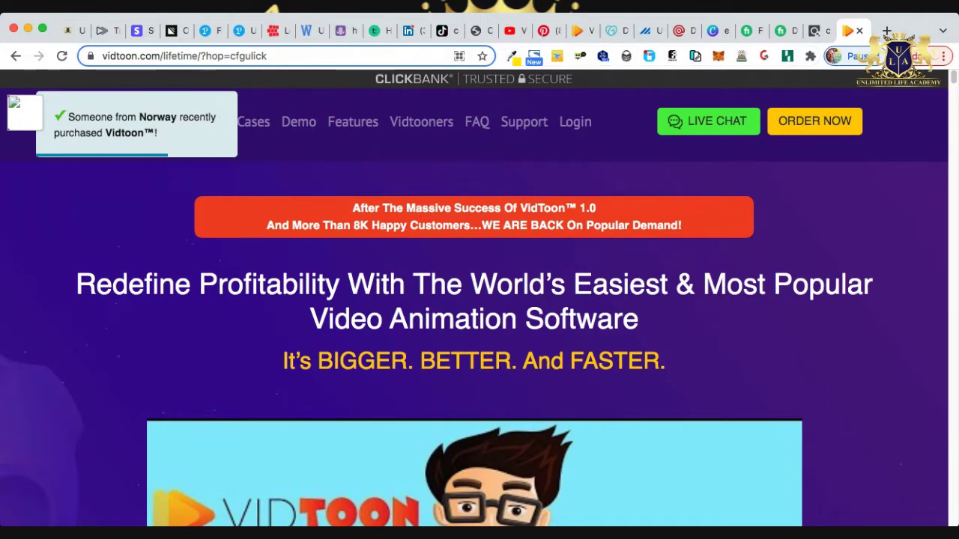
click(479, 166)
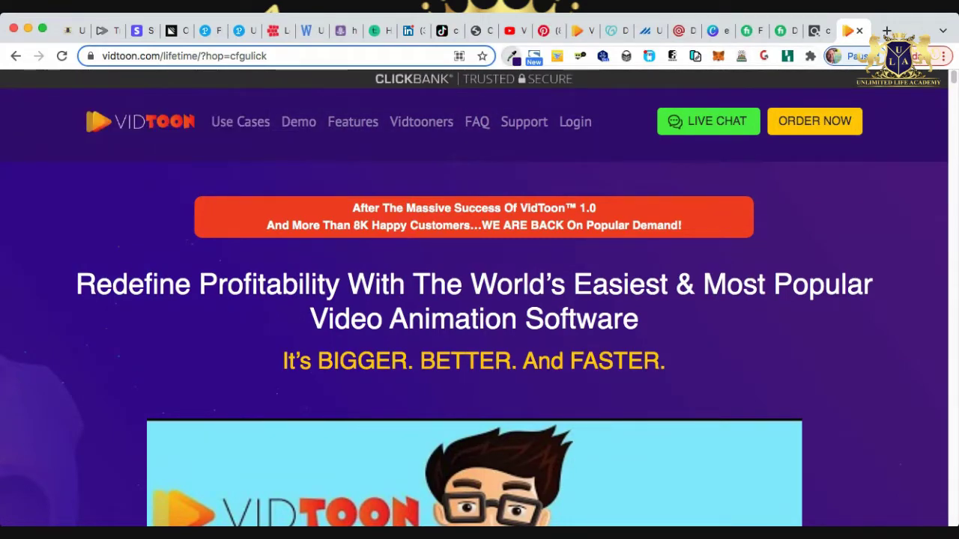
Set the form button's background colour to dark purple #360977.
click(72, 30)
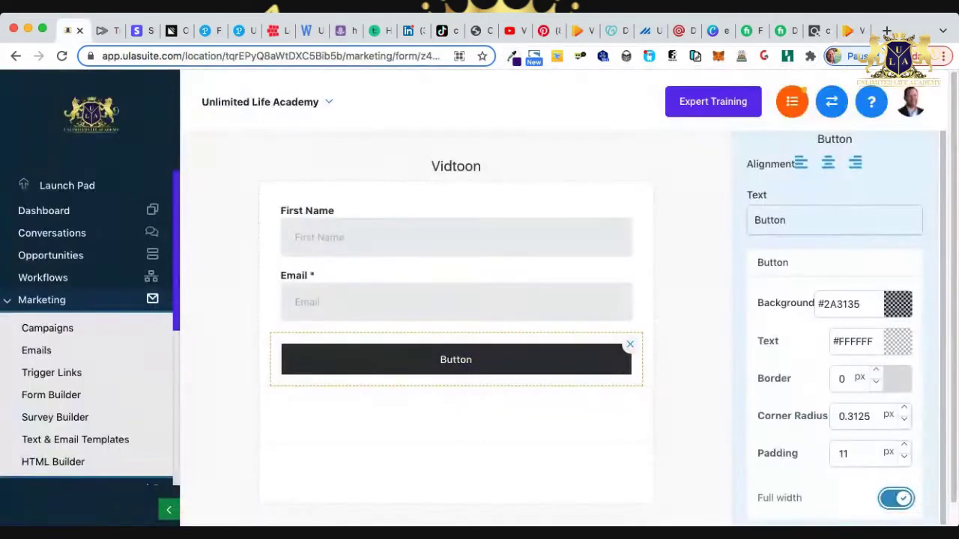
click(456, 237)
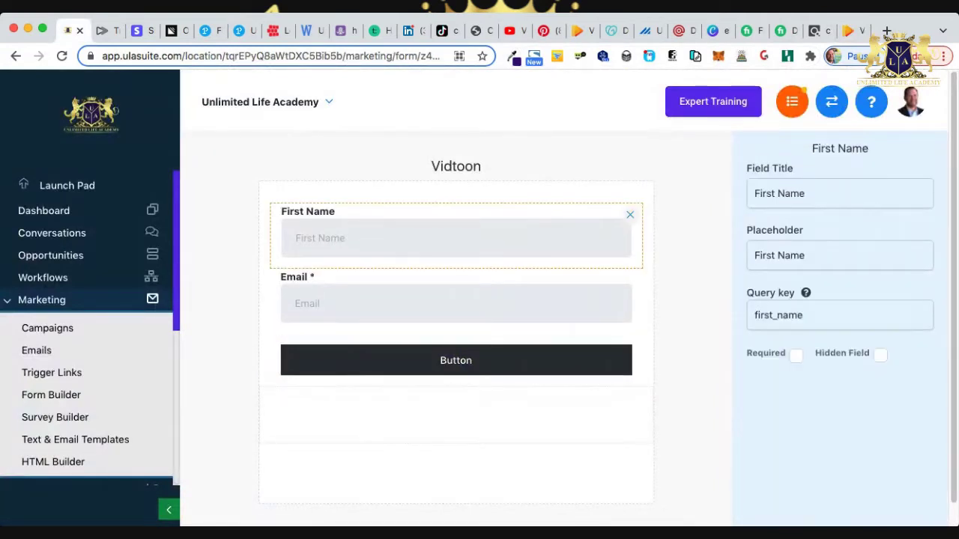
click(456, 359)
click(897, 313)
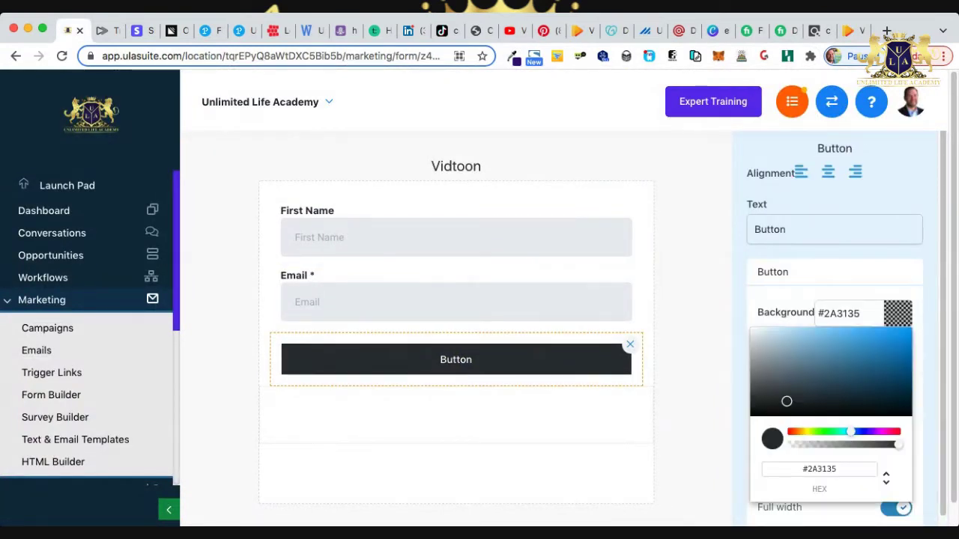
double_click(824, 469)
text(360977)
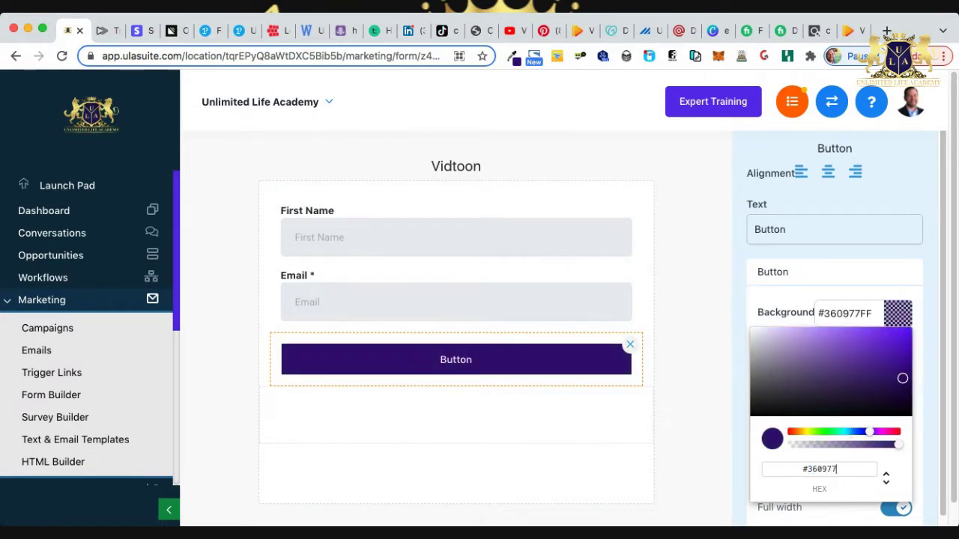
key(Return)
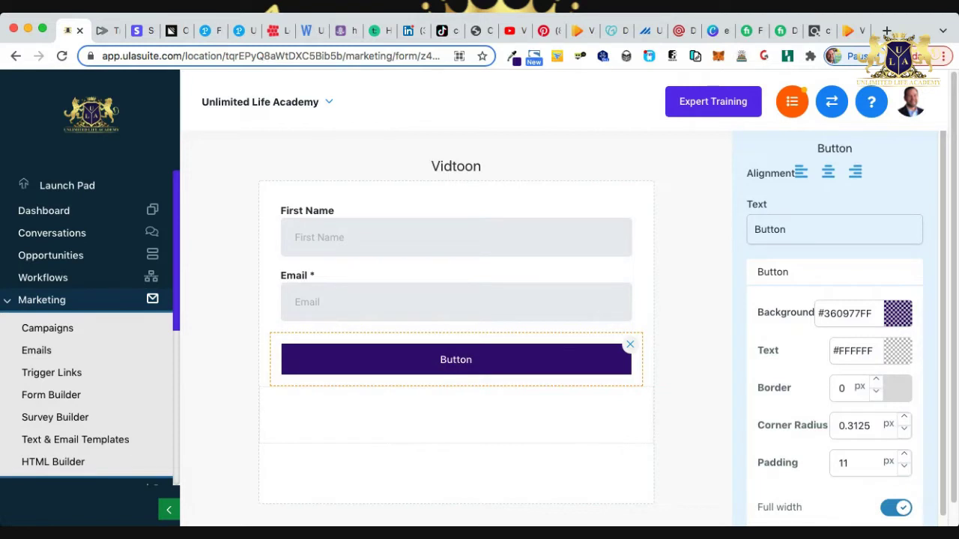
Change the button label to 'Watch The Video Now!'.
drag(786, 229, 754, 229)
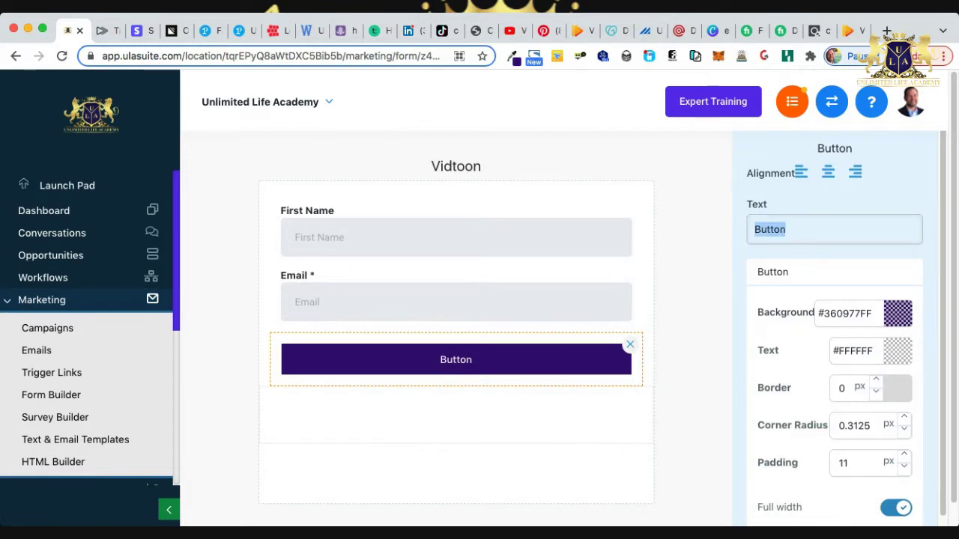
text(Watc)
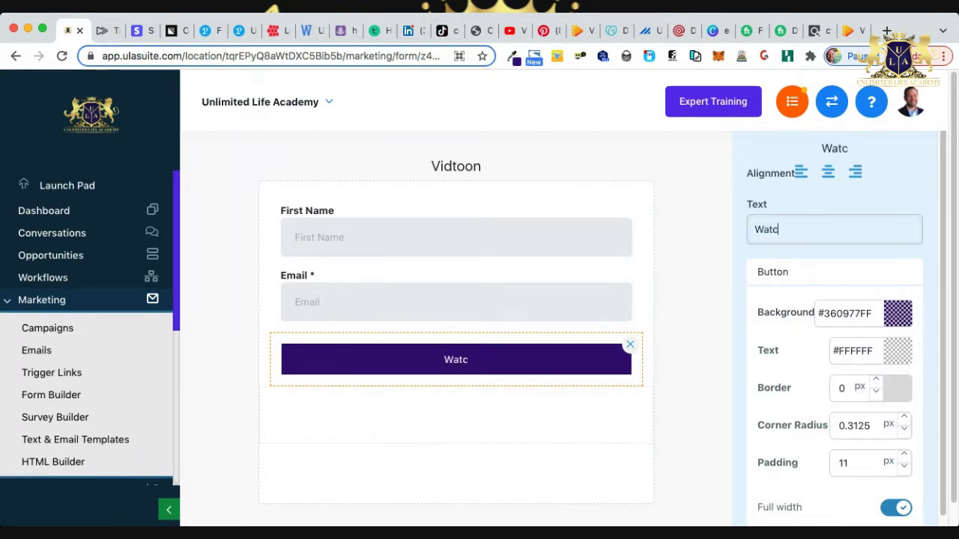
text(h Th)
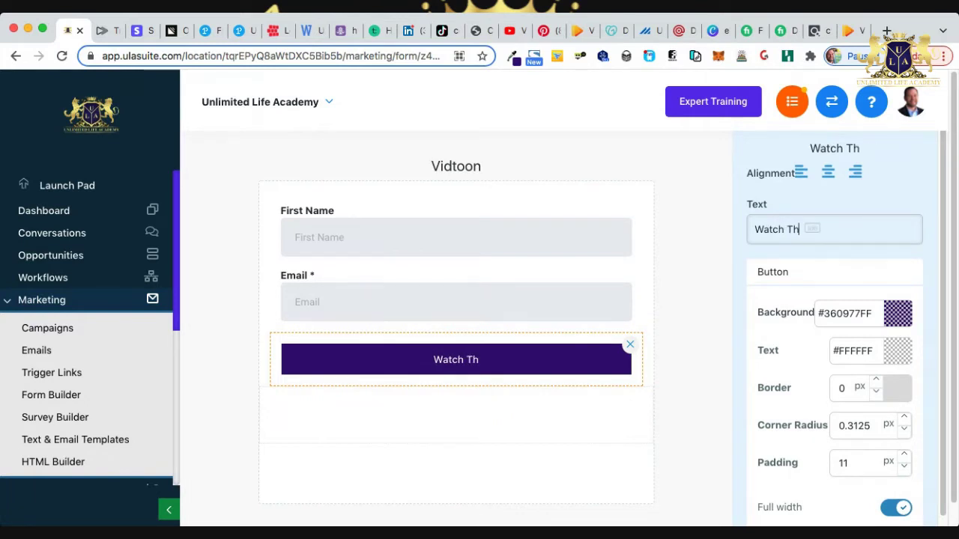
text(e Video )
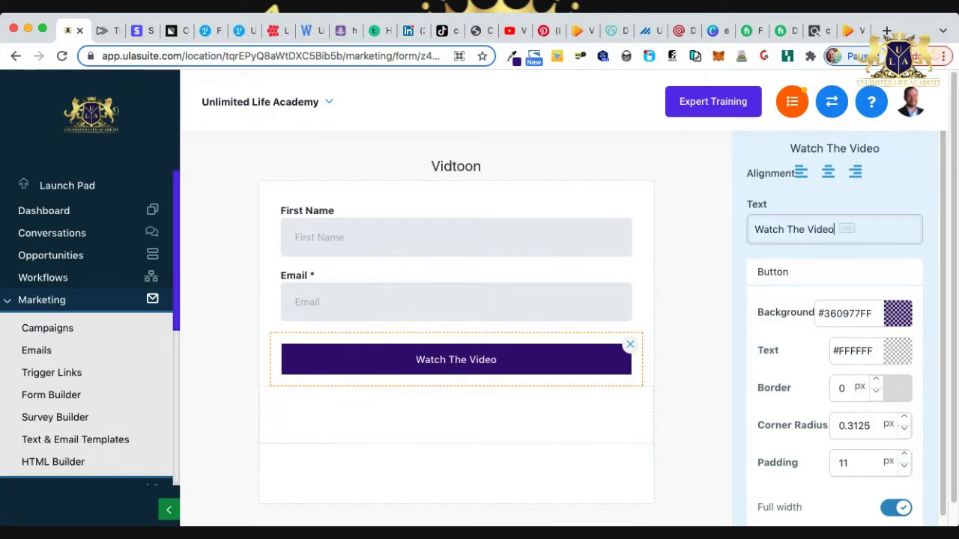
text(B)
key(BackSpace)
text(Now)
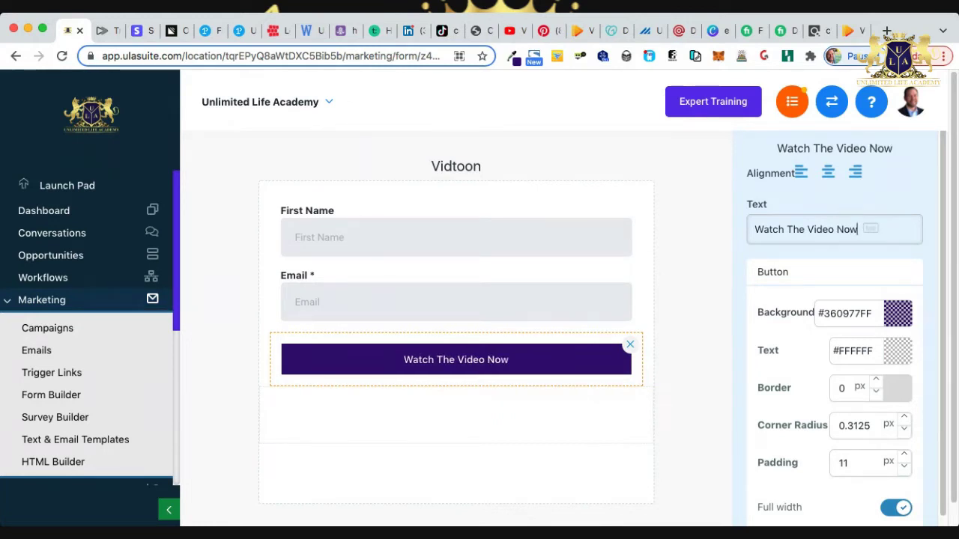
text(!)
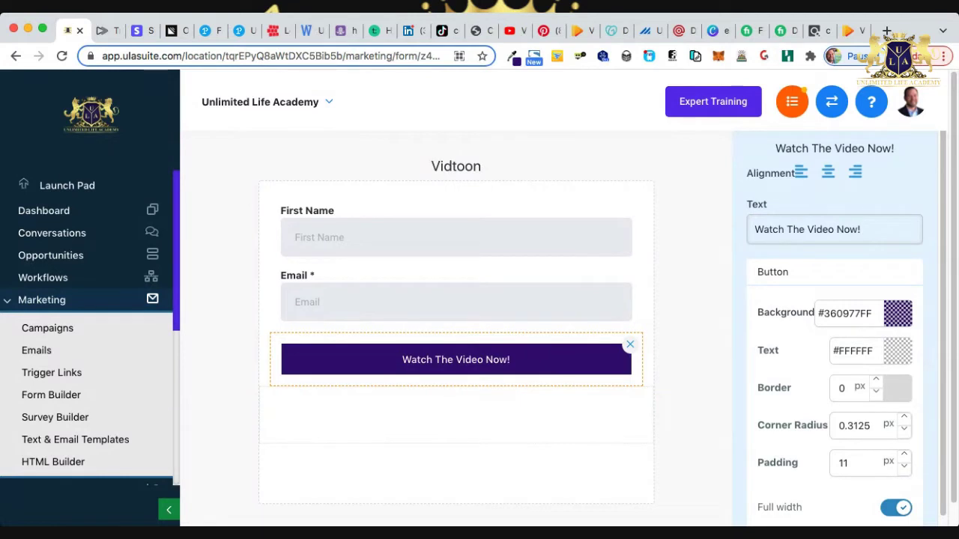
key(Escape)
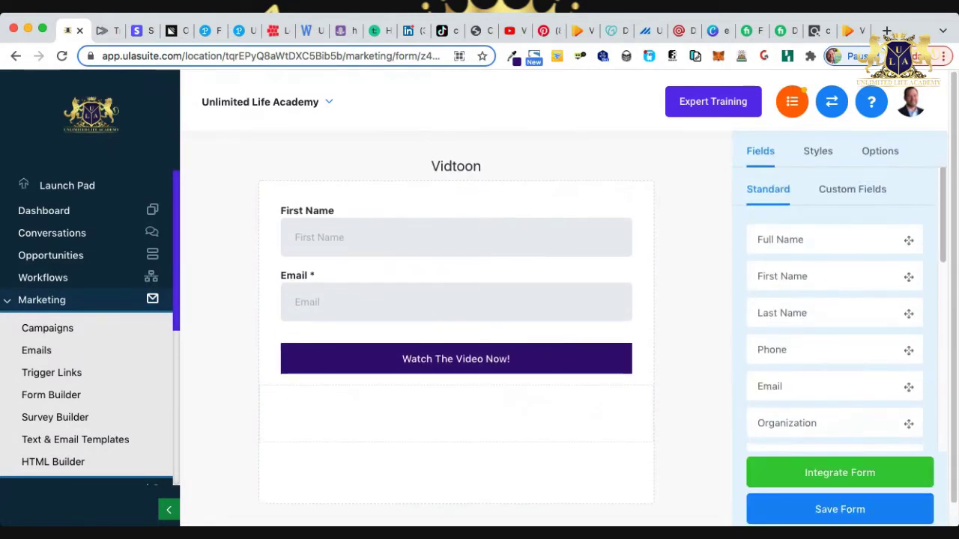
Save the Vidtoon form from its Options tab.
click(879, 150)
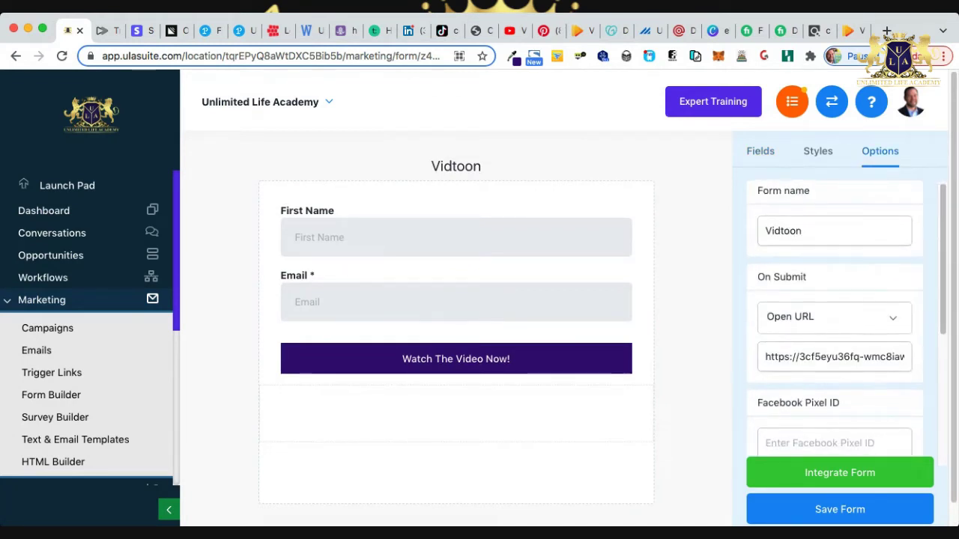
scroll(835, 314, down, 3)
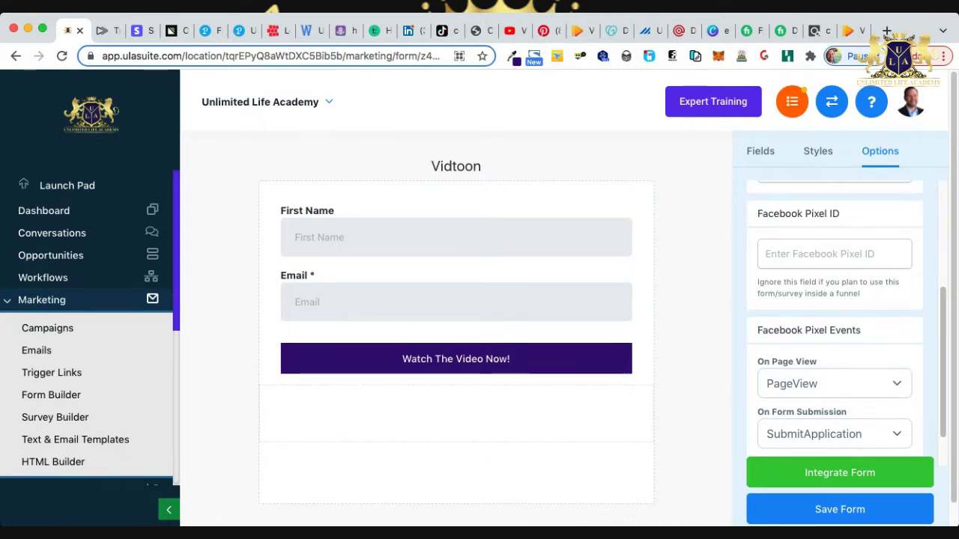
click(834, 254)
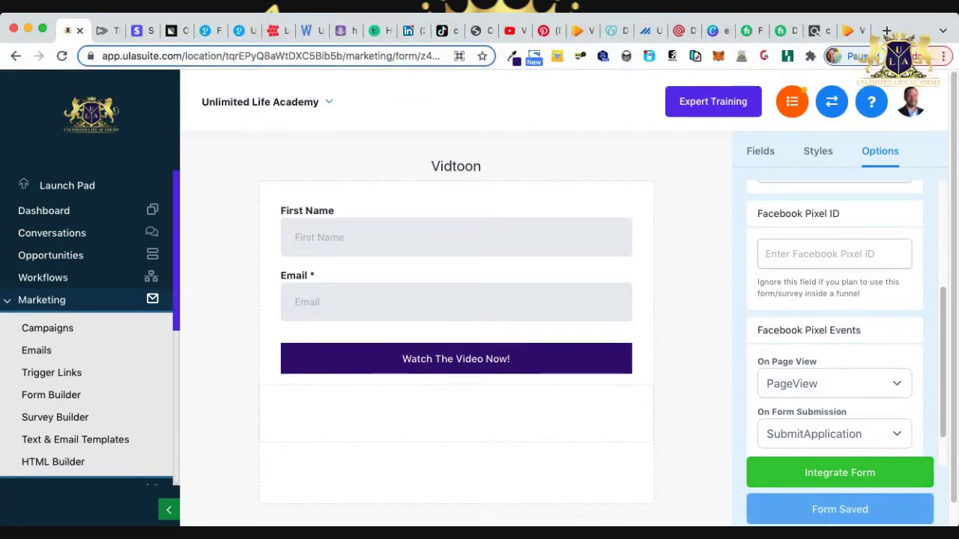
Go to the Funnels list under Funnels and Websites in the sidebar.
click(42, 299)
scroll(75, 300, down, 3)
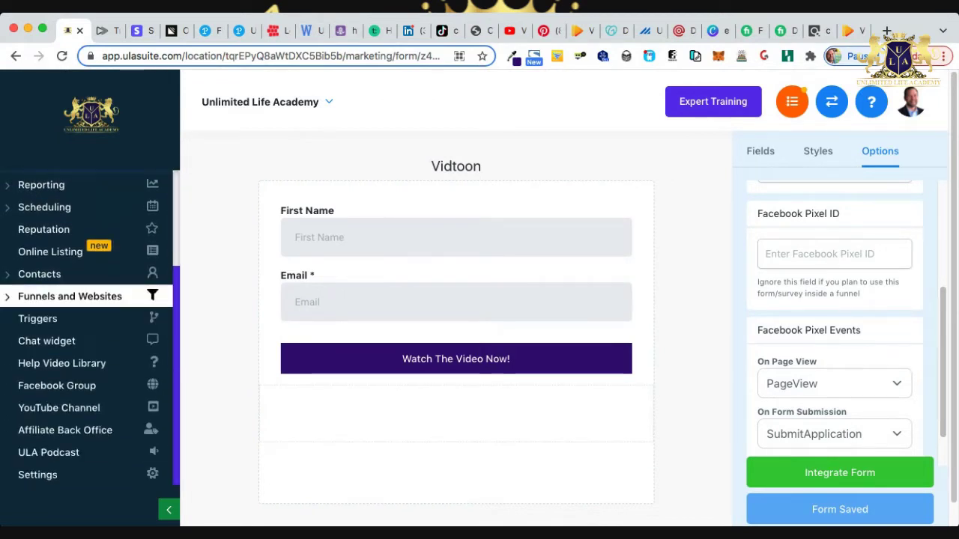
click(69, 296)
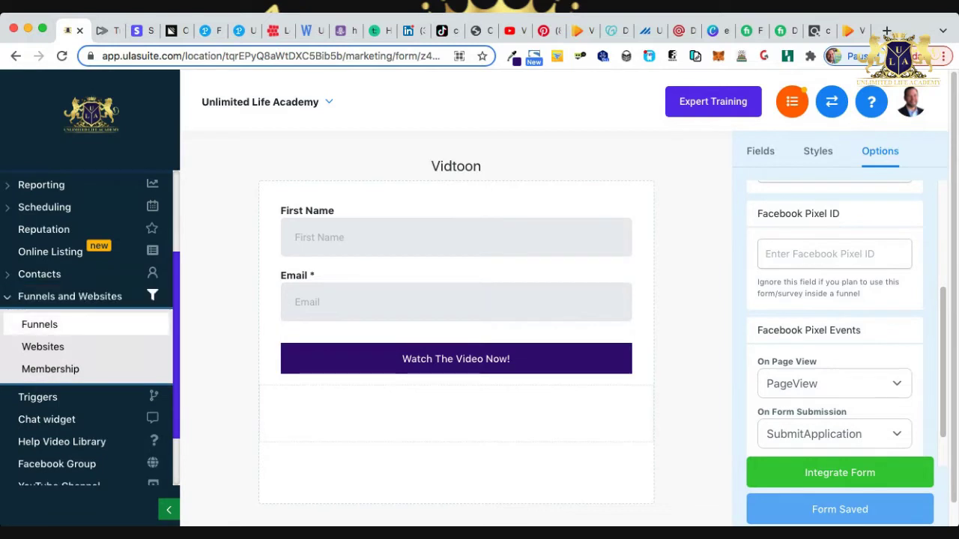
click(39, 324)
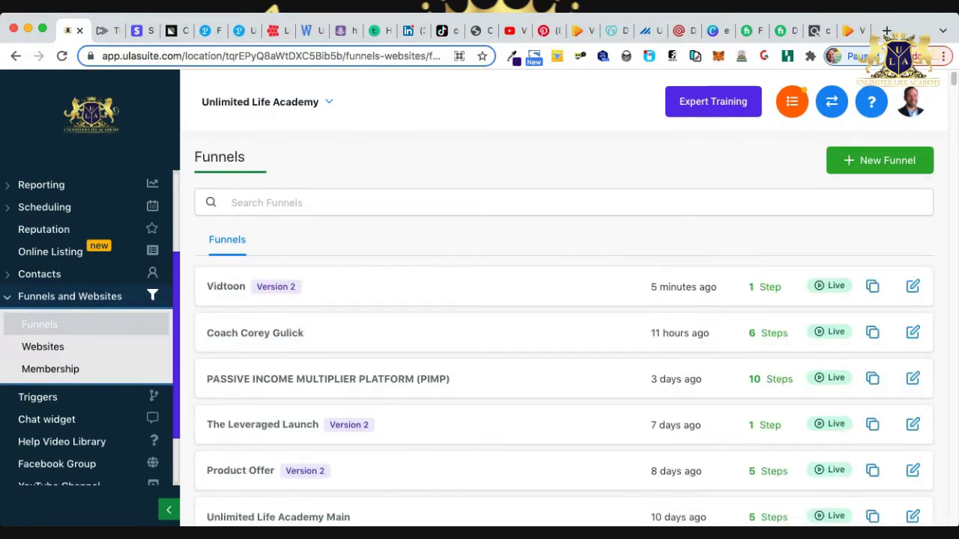
Open the Vidtoon funnel's optin page in the page editor.
click(226, 286)
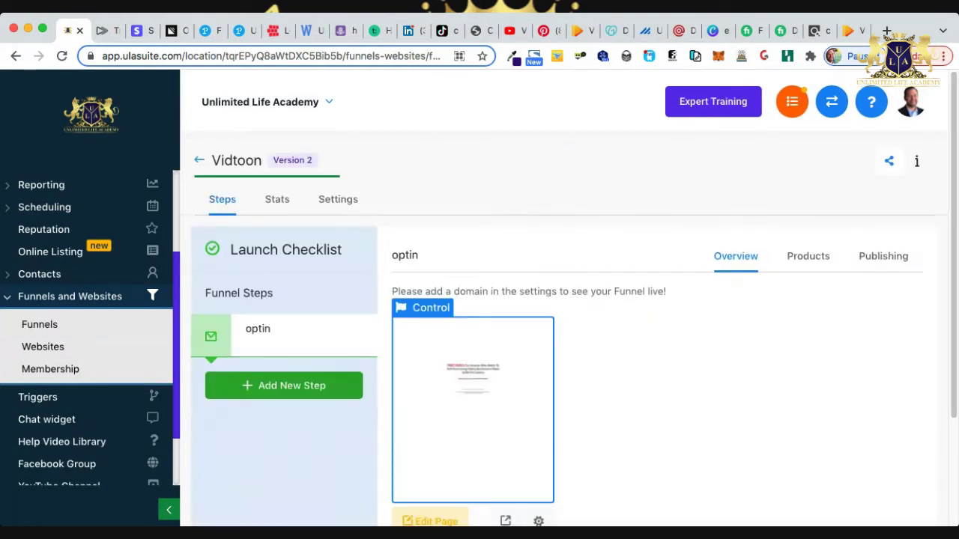
scroll(564, 299, down, 3)
click(430, 381)
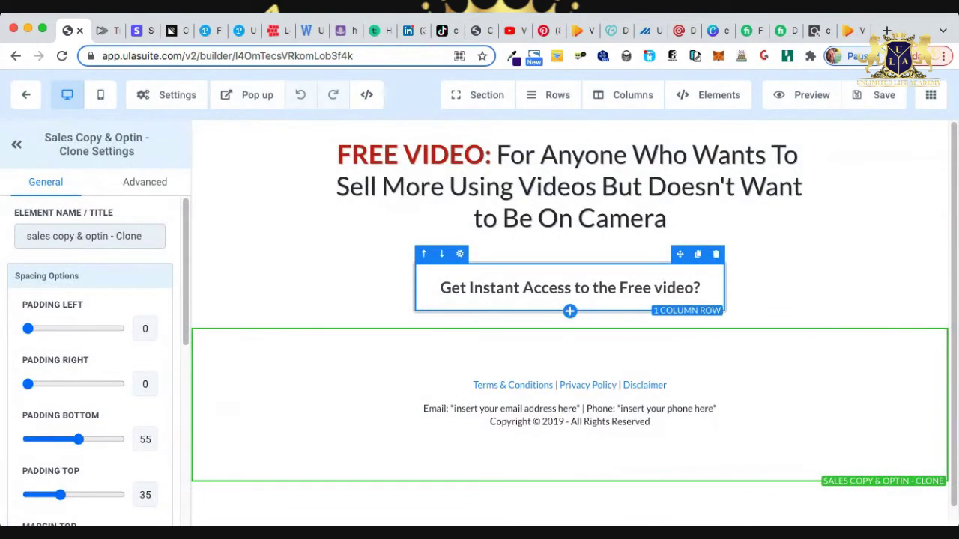
Add a Form element under the headline and choose the VidToon form.
click(570, 297)
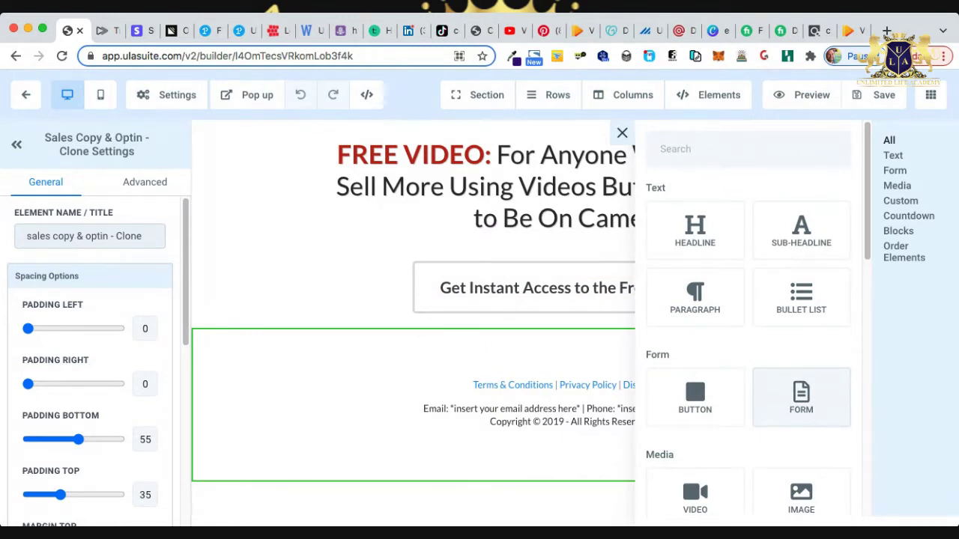
click(801, 397)
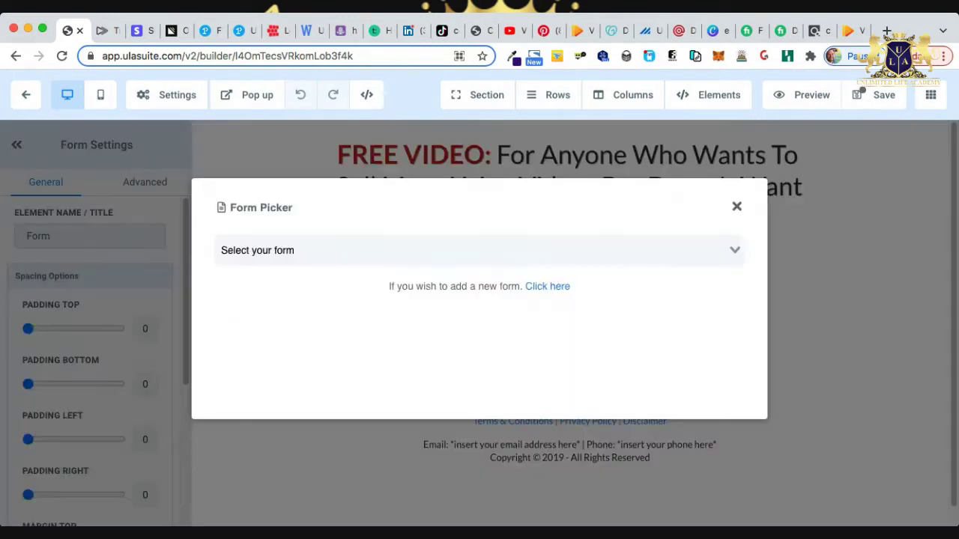
click(479, 250)
scroll(480, 330, down, 10)
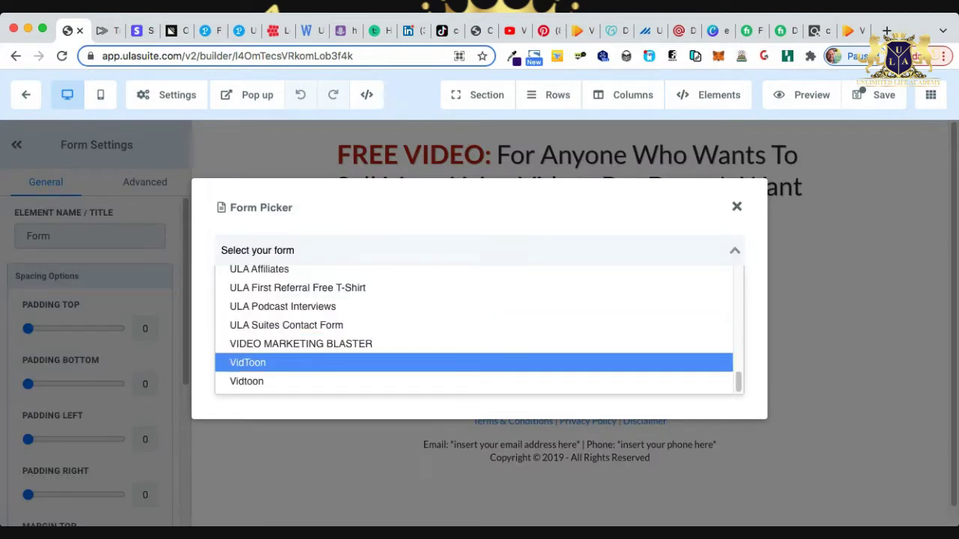
key(Return)
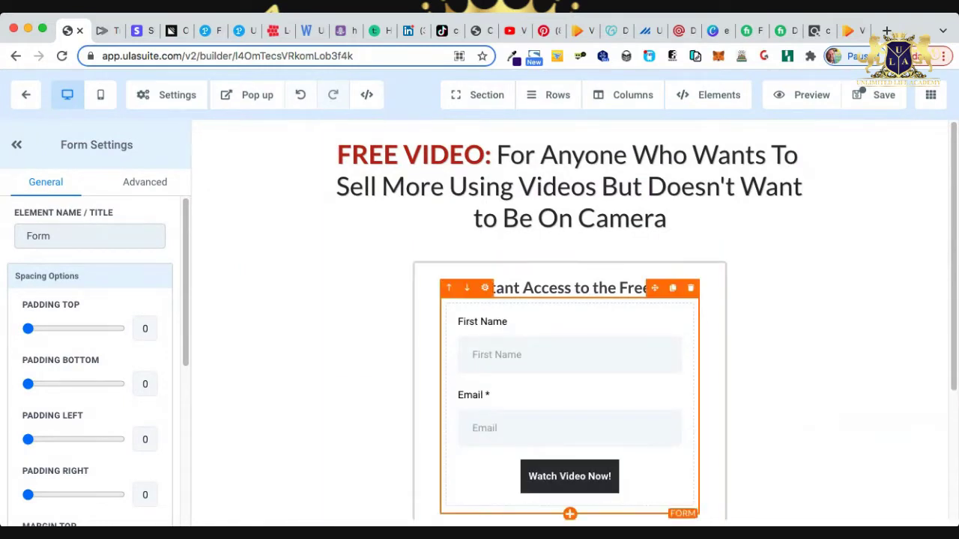
scroll(646, 321, down, 1)
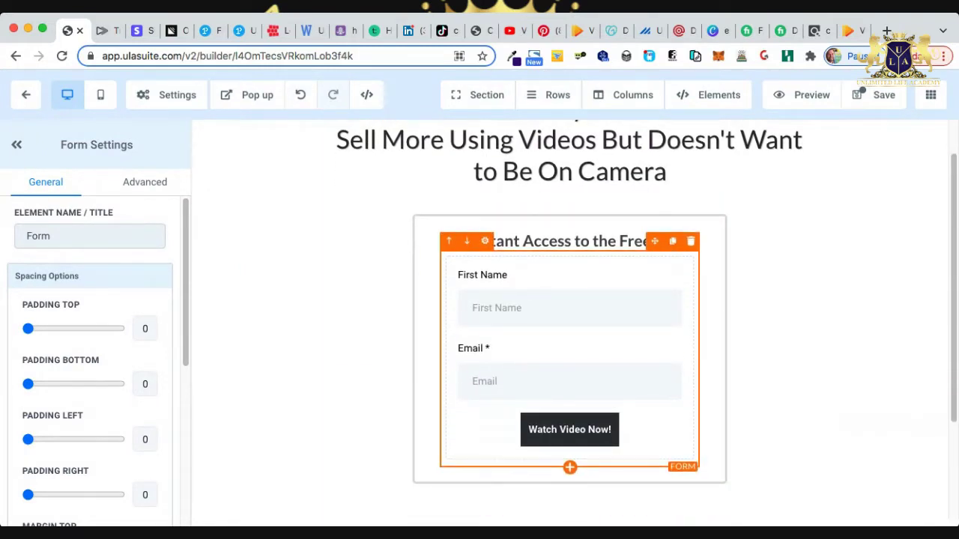
Remove that form element and add a new one loaded with VidToon.
click(690, 241)
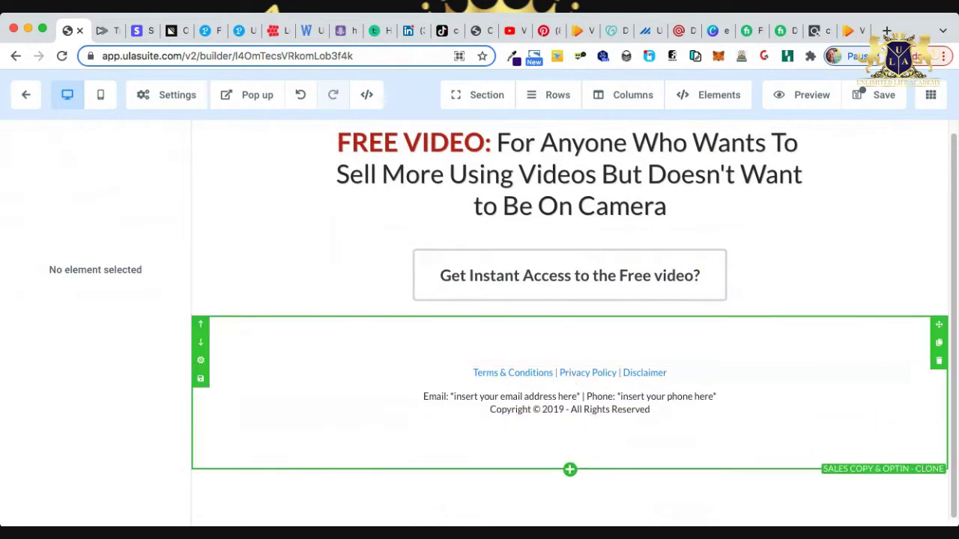
click(567, 281)
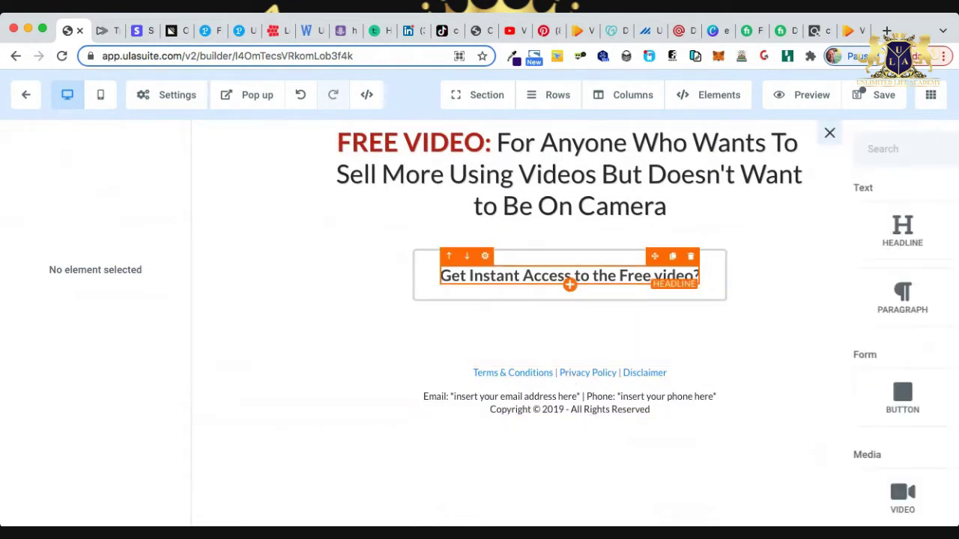
click(917, 396)
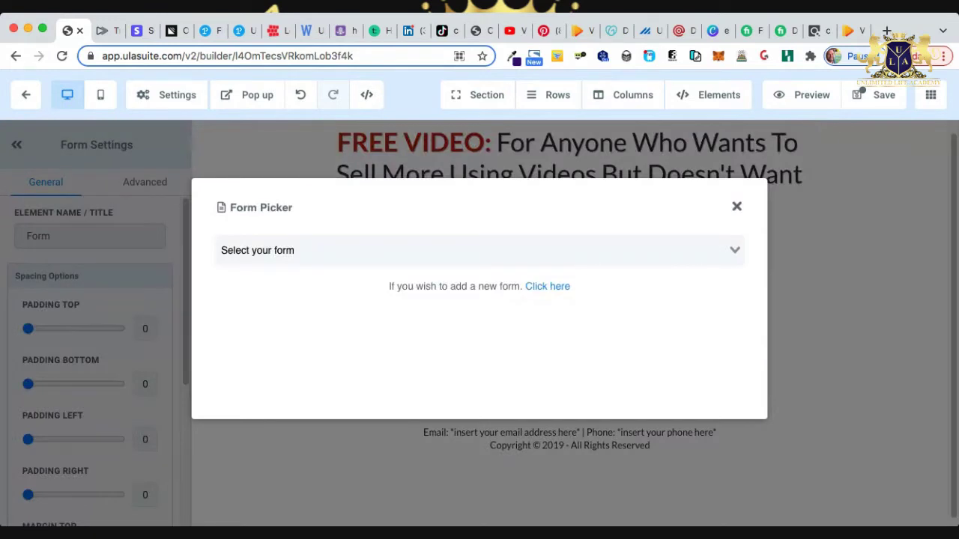
click(479, 250)
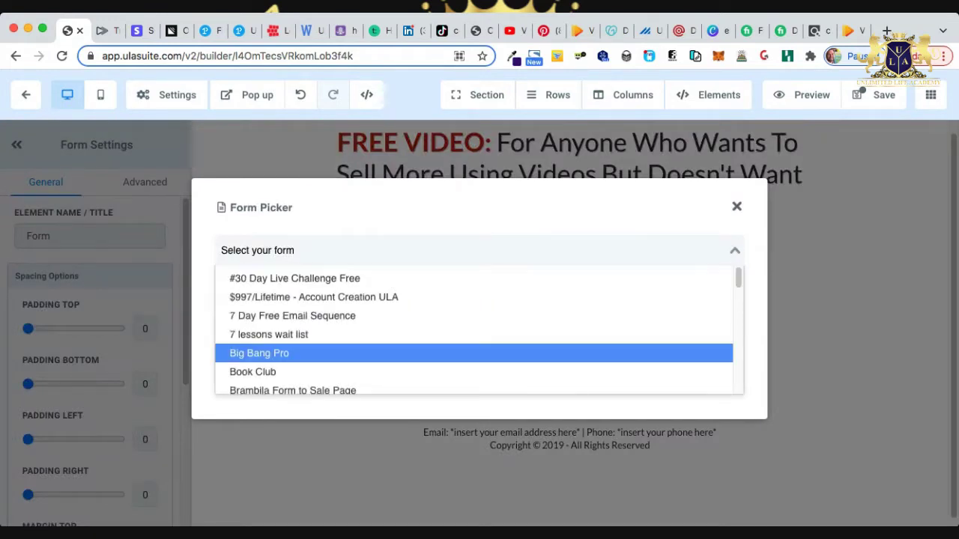
scroll(480, 360, down, 10)
click(562, 362)
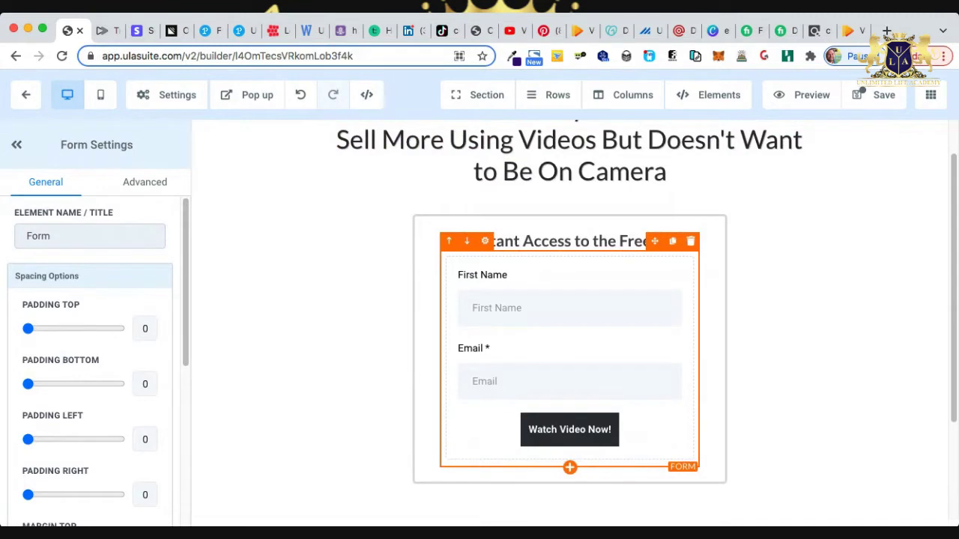
Delete the old form and insert another Form element set to Vidtoon.
click(690, 241)
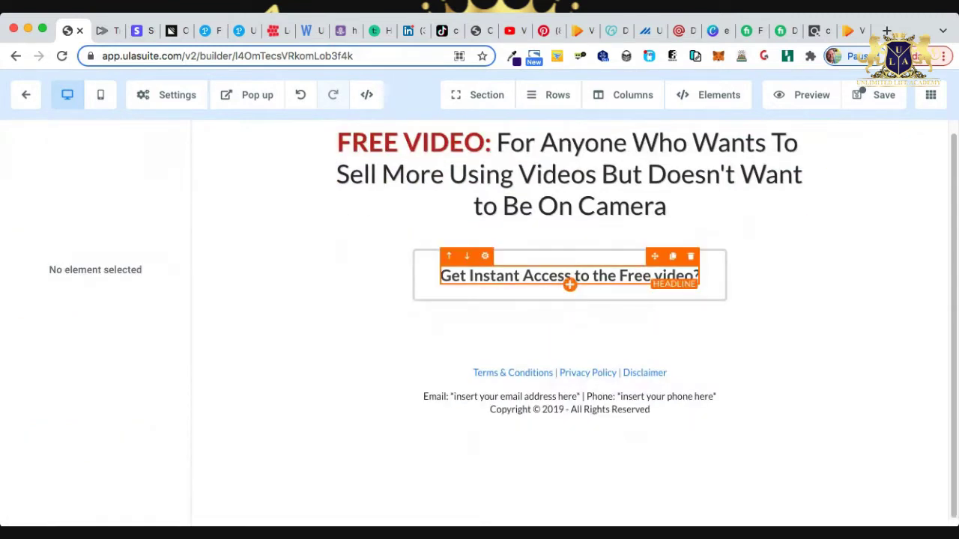
click(569, 282)
click(800, 397)
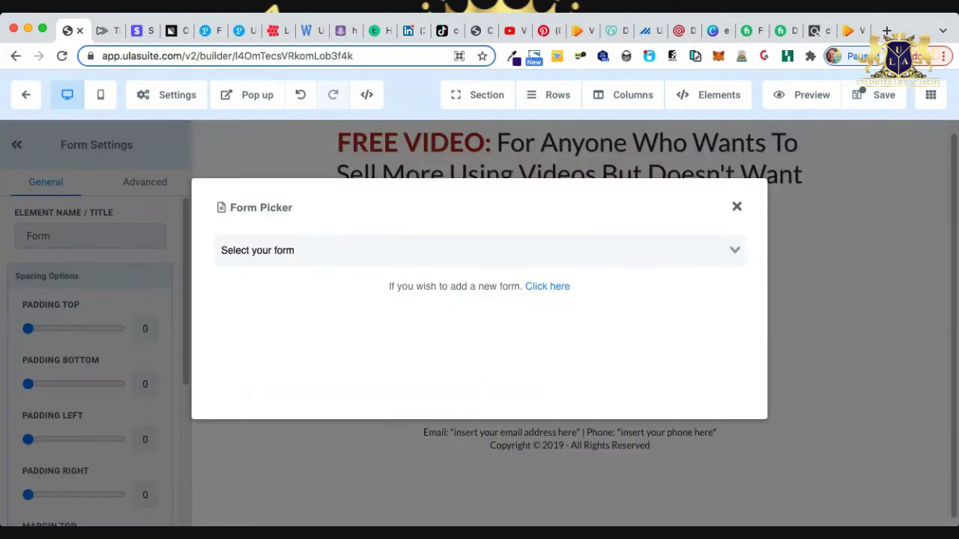
click(480, 250)
scroll(472, 329, down, 10)
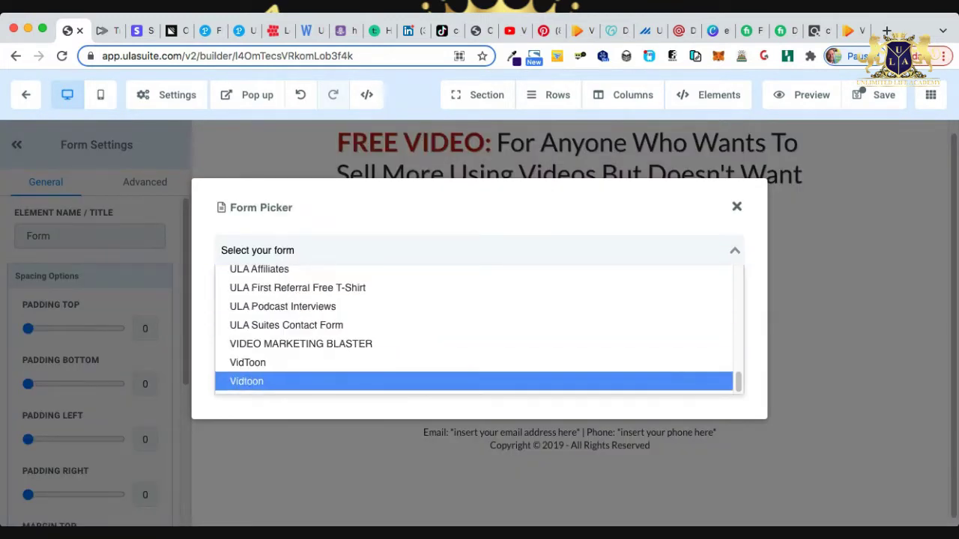
click(472, 381)
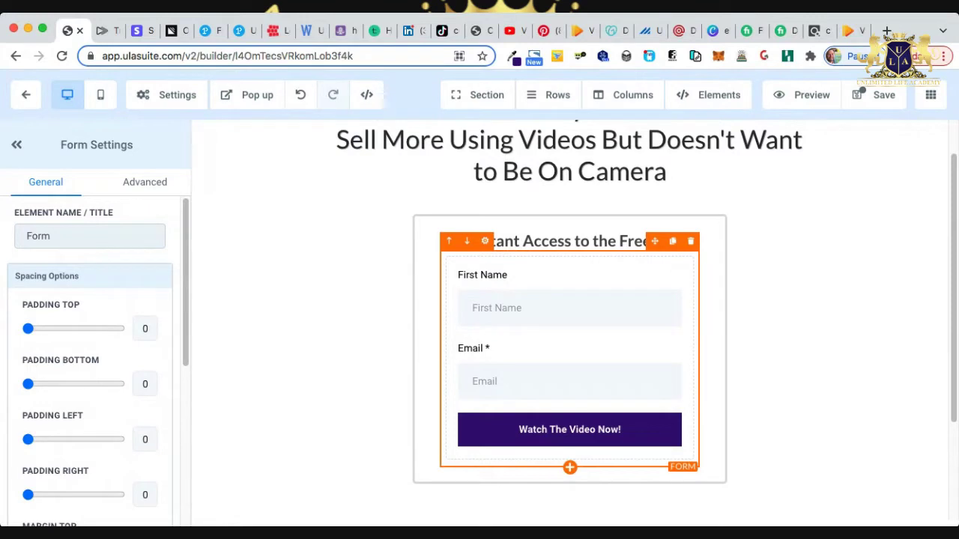
Set the page background to the custom colour #360977.
click(778, 315)
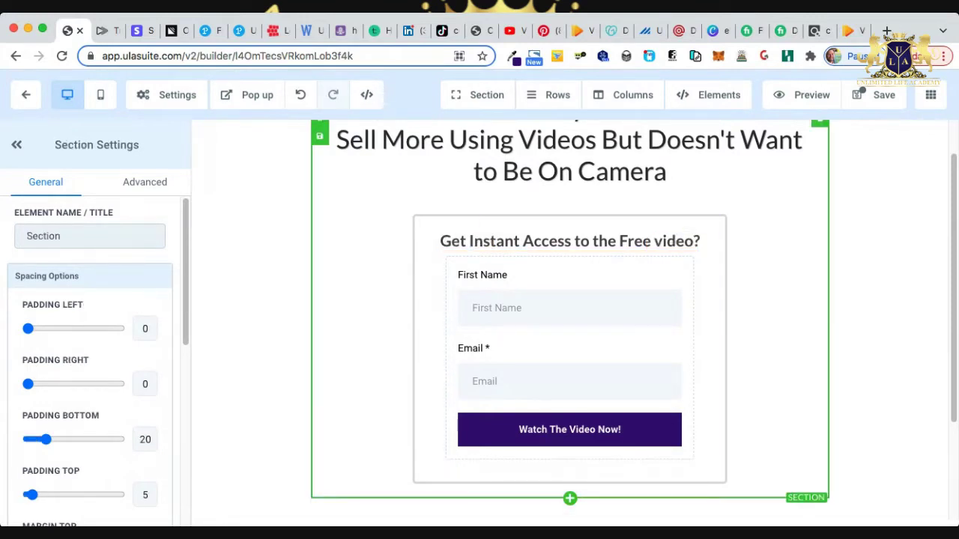
scroll(569, 322, up, 1)
scroll(569, 322, down, 3)
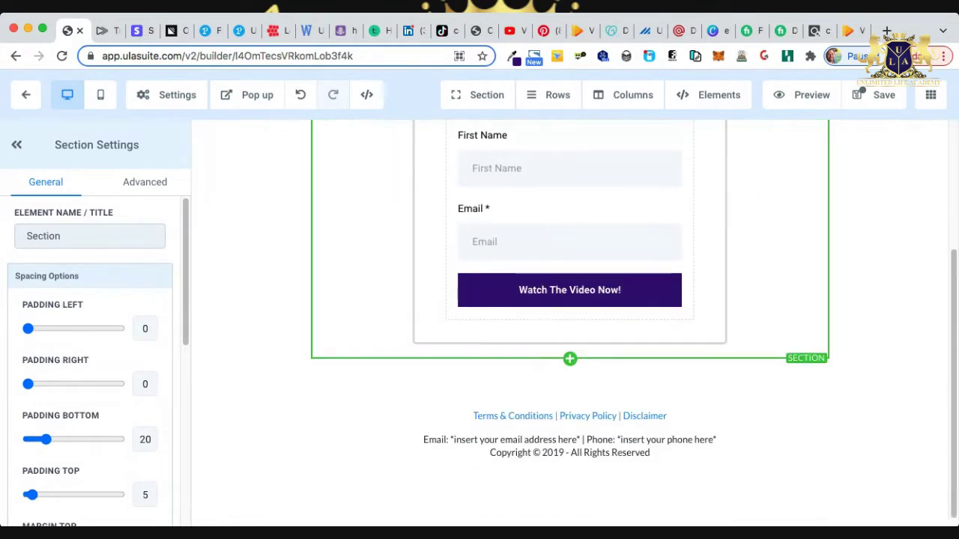
scroll(569, 322, up, 3)
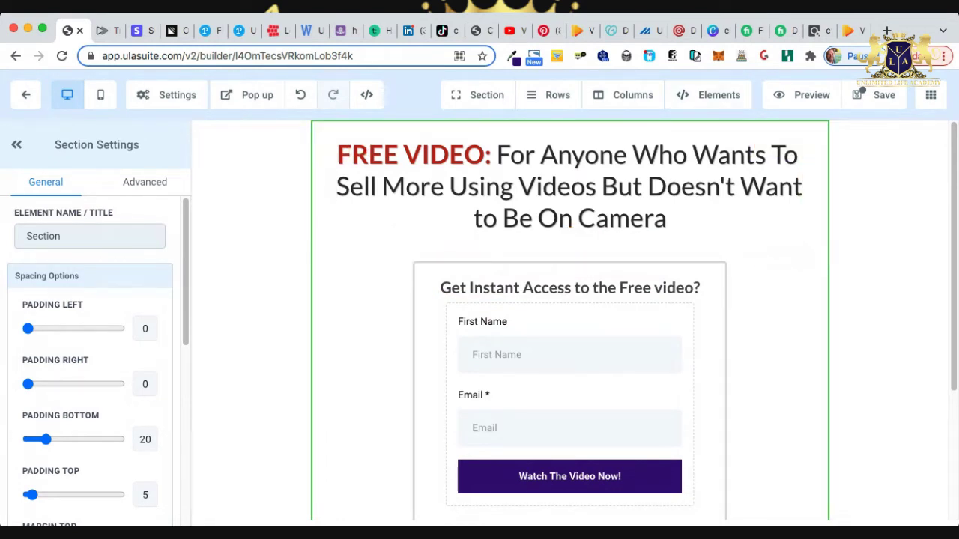
click(166, 94)
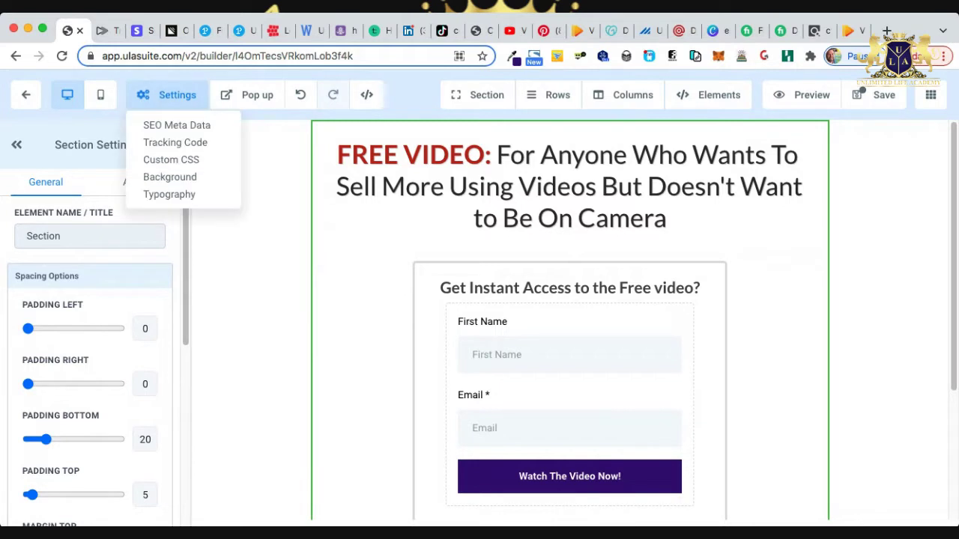
click(170, 177)
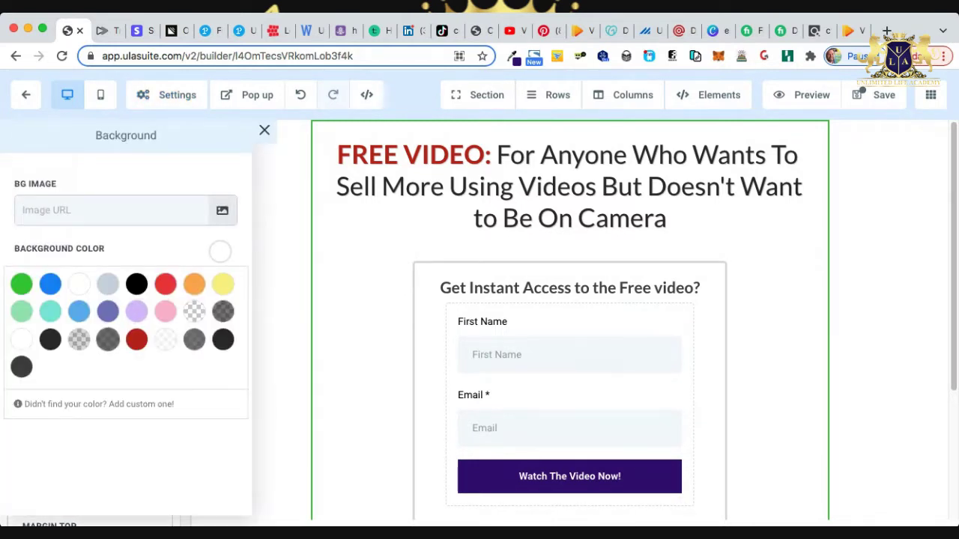
click(98, 404)
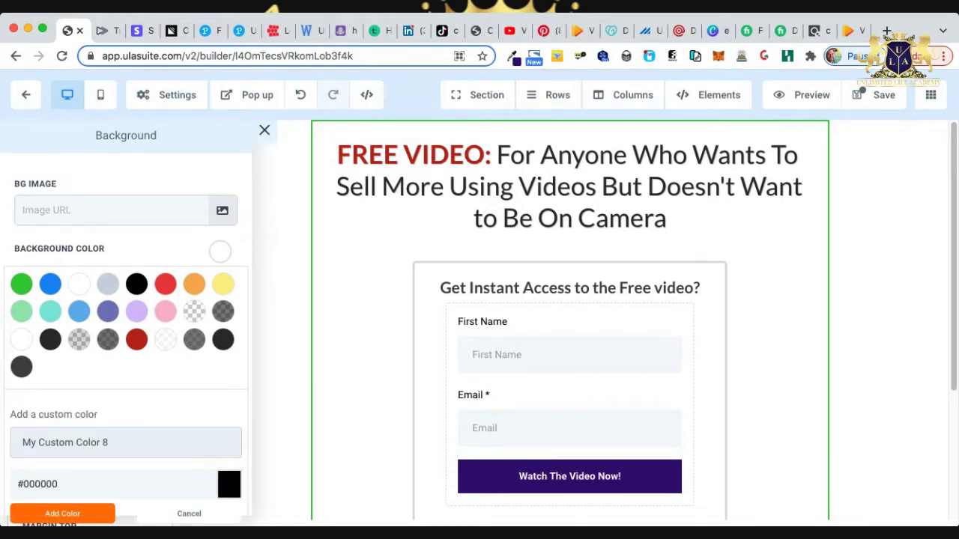
double_click(40, 484)
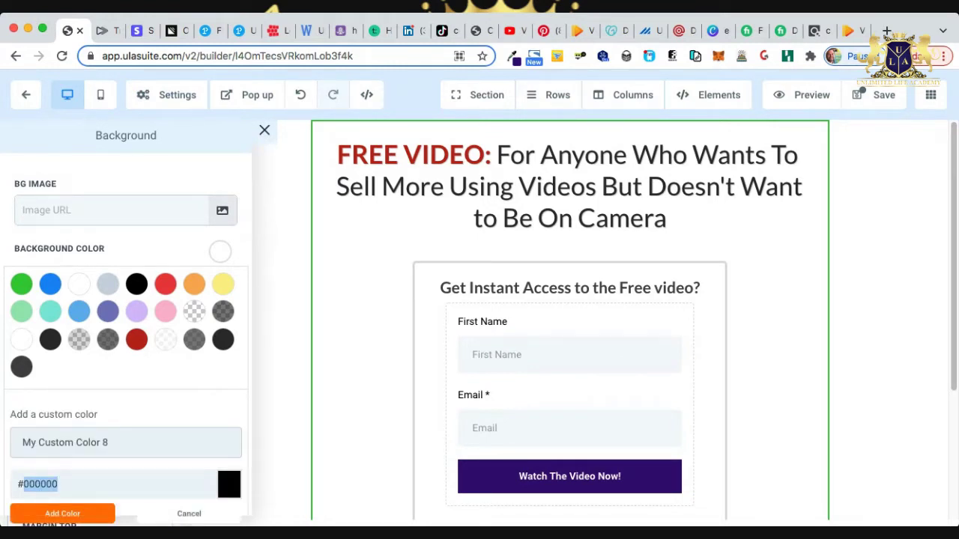
text(360977)
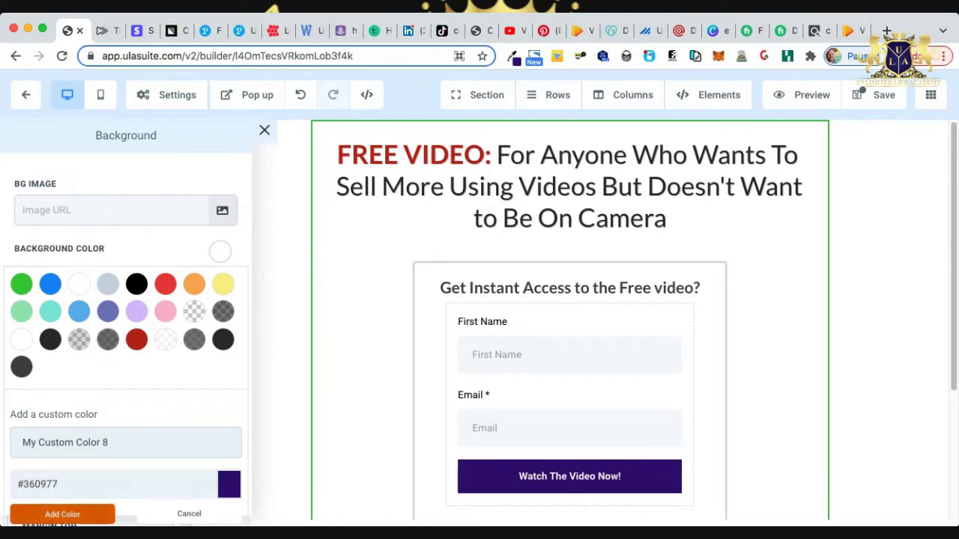
click(62, 514)
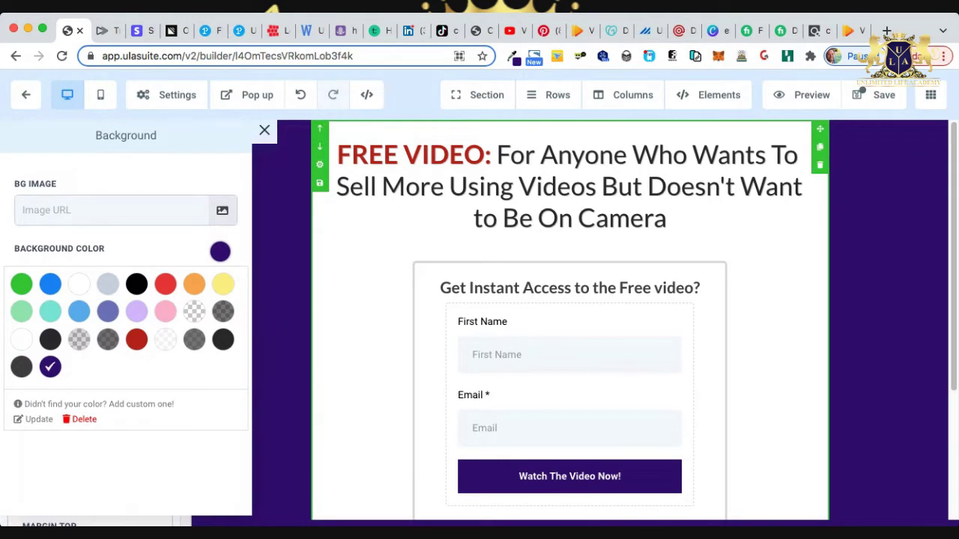
Compare the purple with the VidToon sales page tab, then return to the builder.
scroll(569, 315, down, 3)
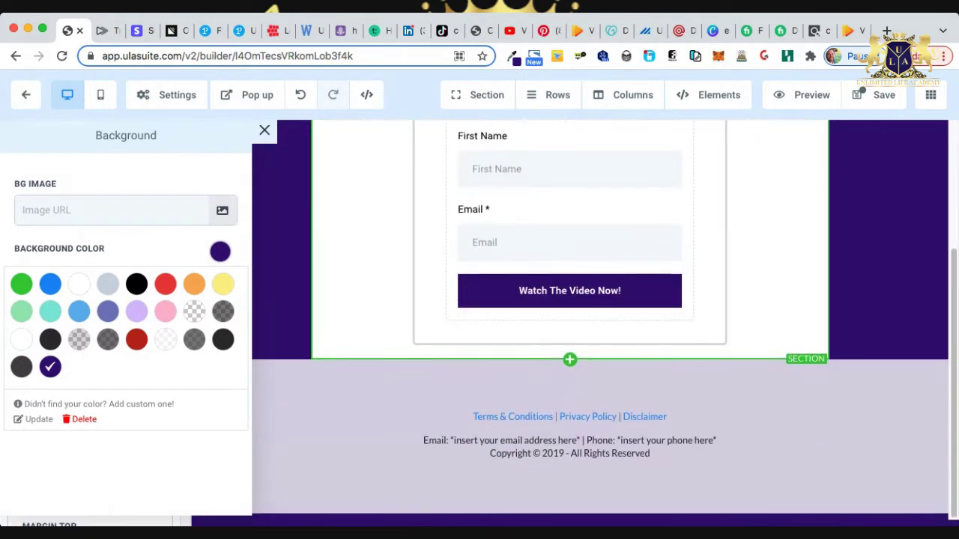
scroll(569, 315, up, 3)
scroll(569, 315, up, 1)
scroll(569, 315, down, 3)
scroll(569, 314, up, 1)
scroll(569, 315, up, 3)
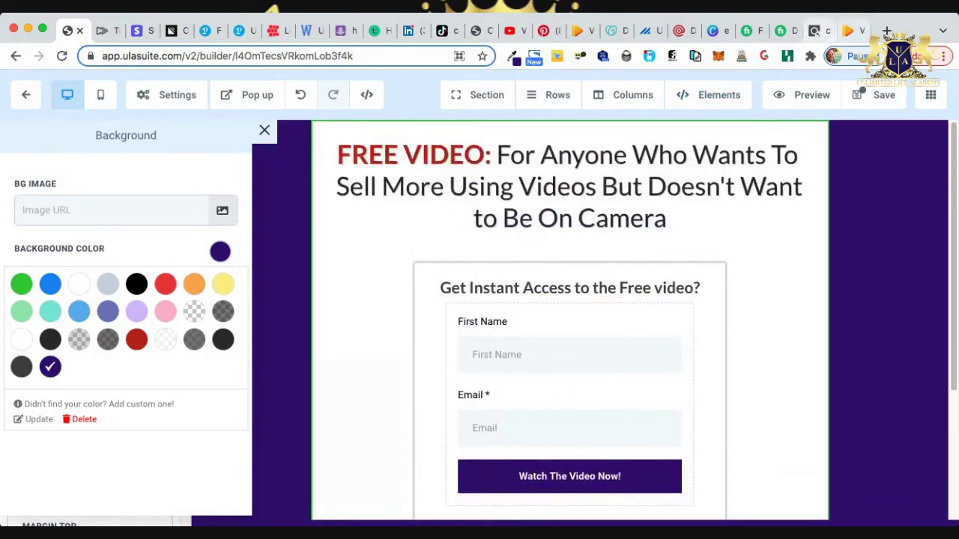
click(849, 31)
scroll(480, 300, down, 10)
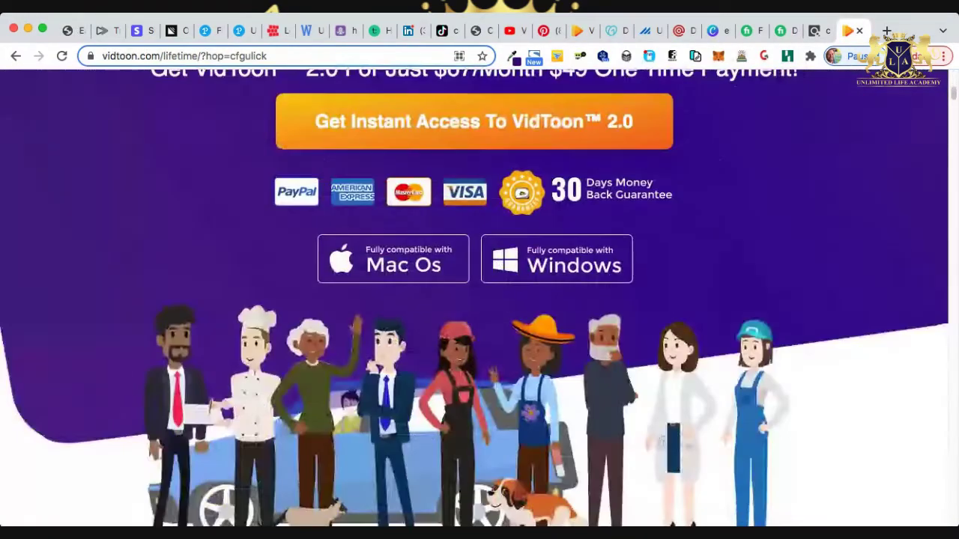
scroll(480, 299, up, 15)
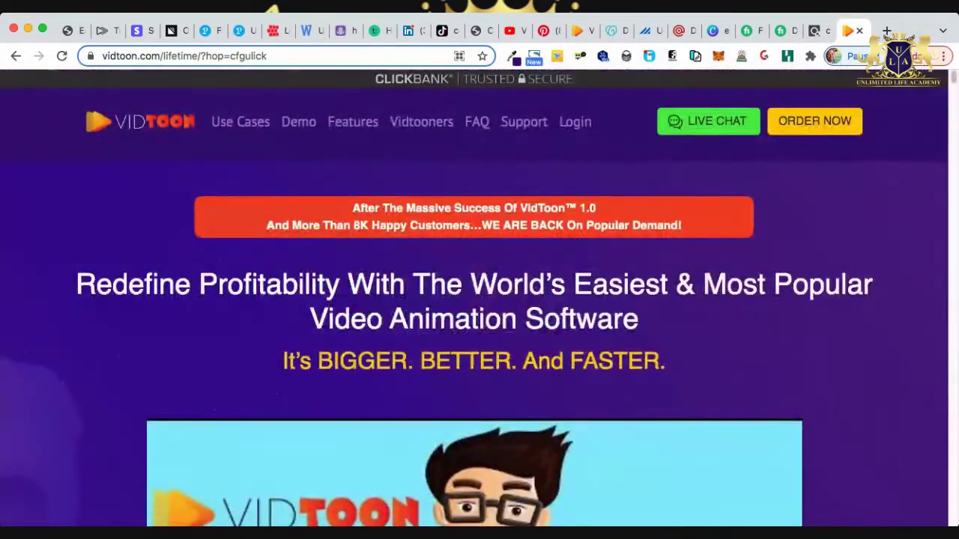
click(73, 31)
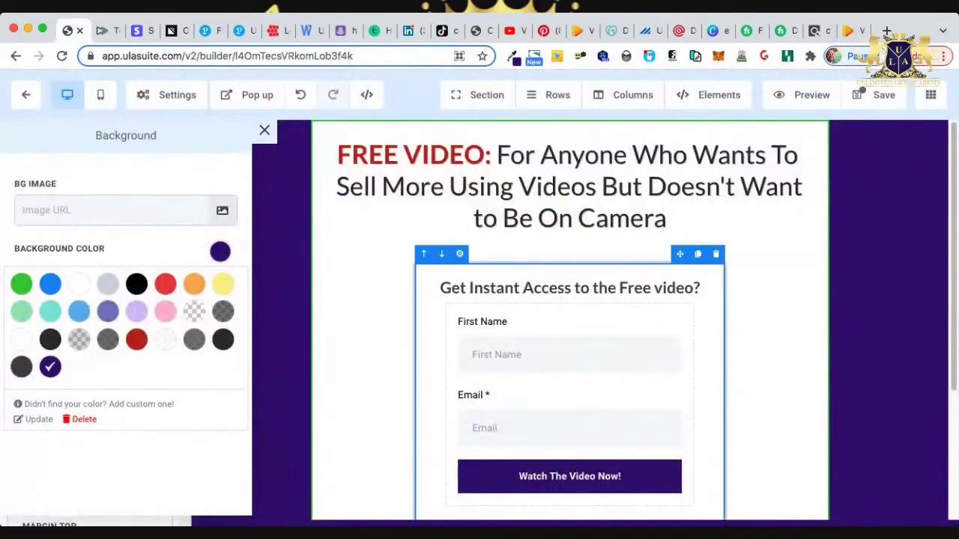
Try dark grey for the page background, then restore dark purple.
scroll(569, 337, down, 1)
scroll(569, 314, up, 1)
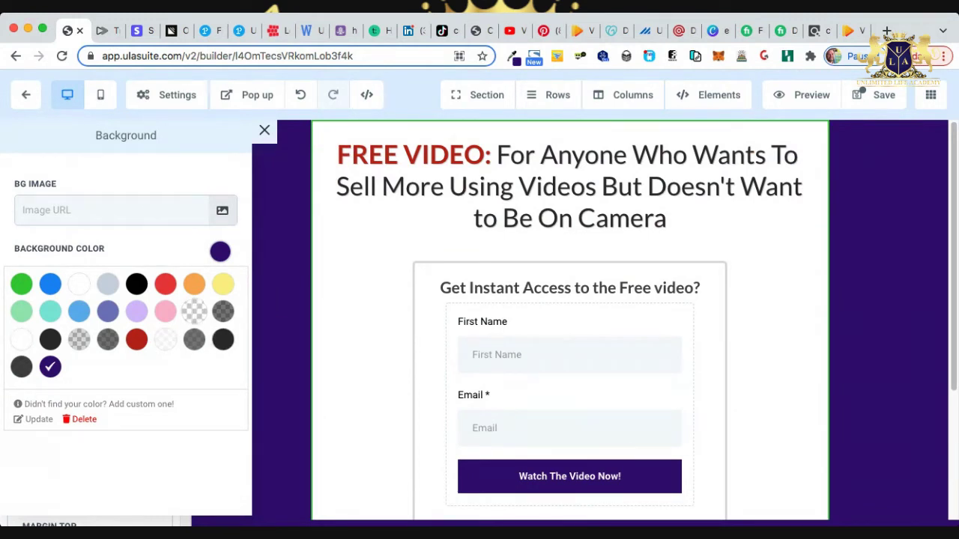
click(223, 311)
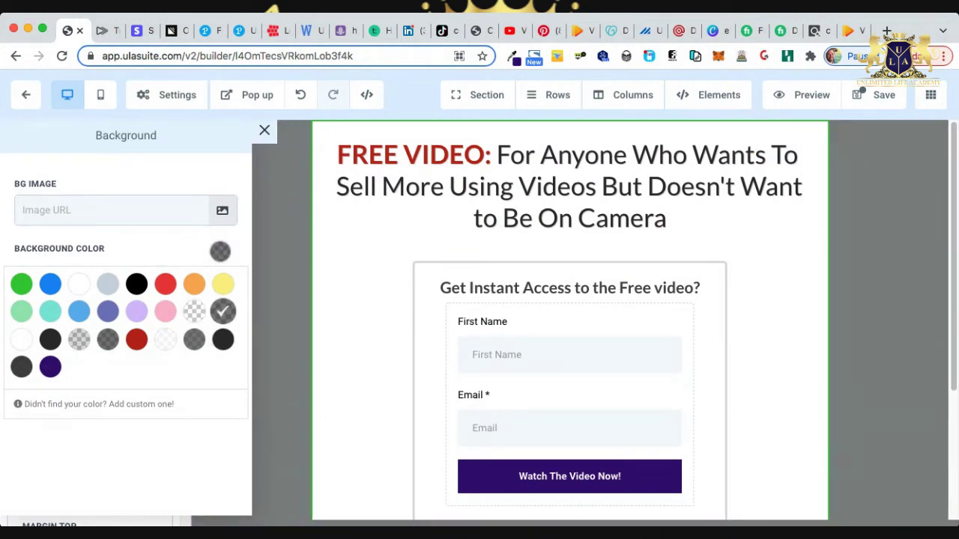
click(51, 366)
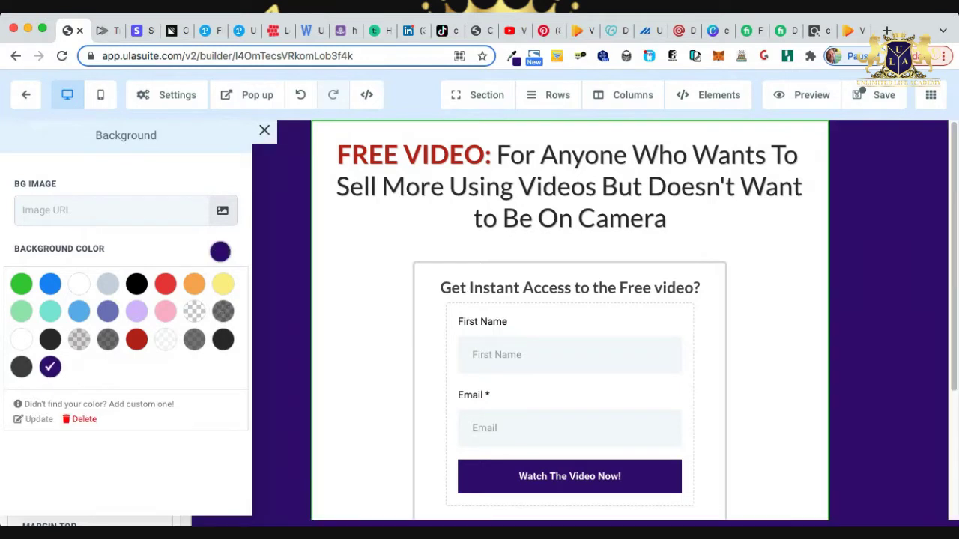
key(Escape)
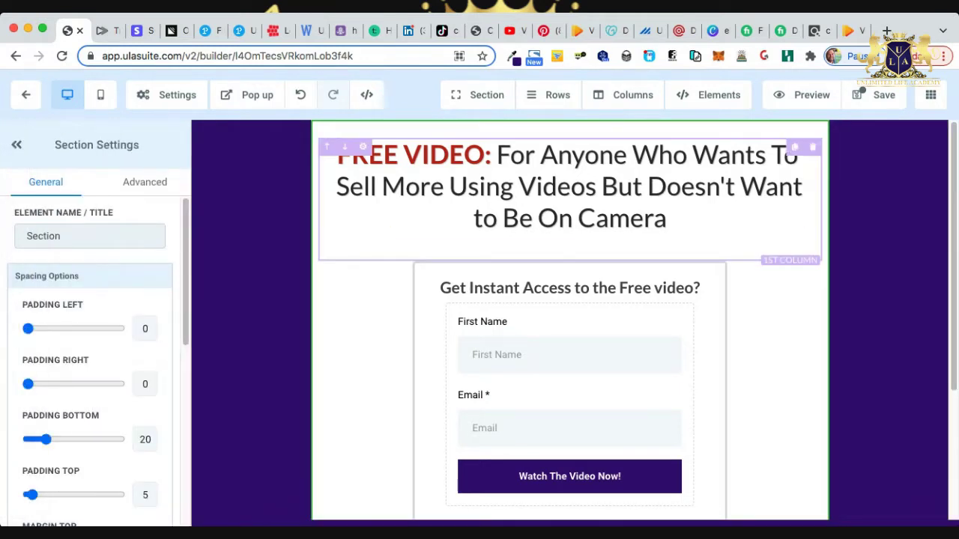
Set the section background to white after trying grey, lavender and purple swatches.
scroll(97, 362, down, 1)
scroll(90, 360, down, 5)
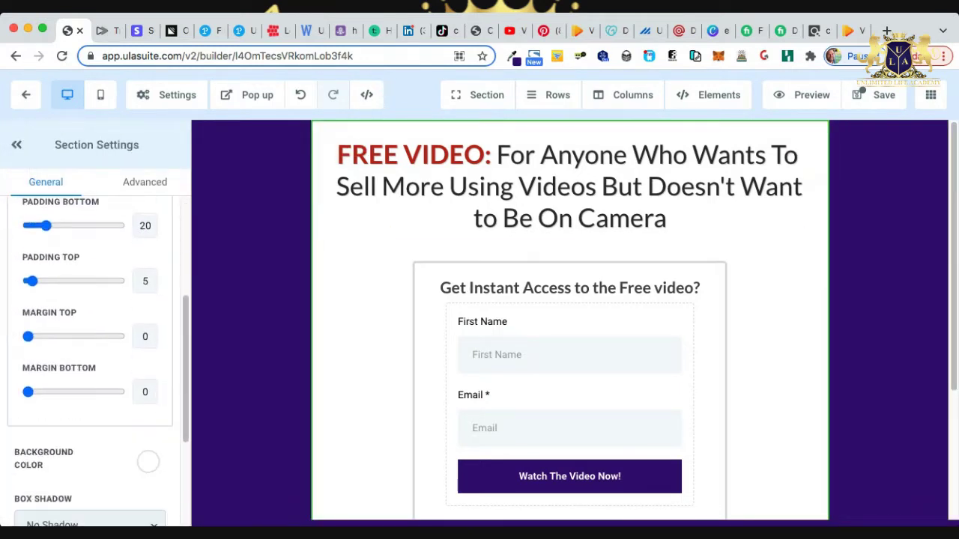
click(147, 323)
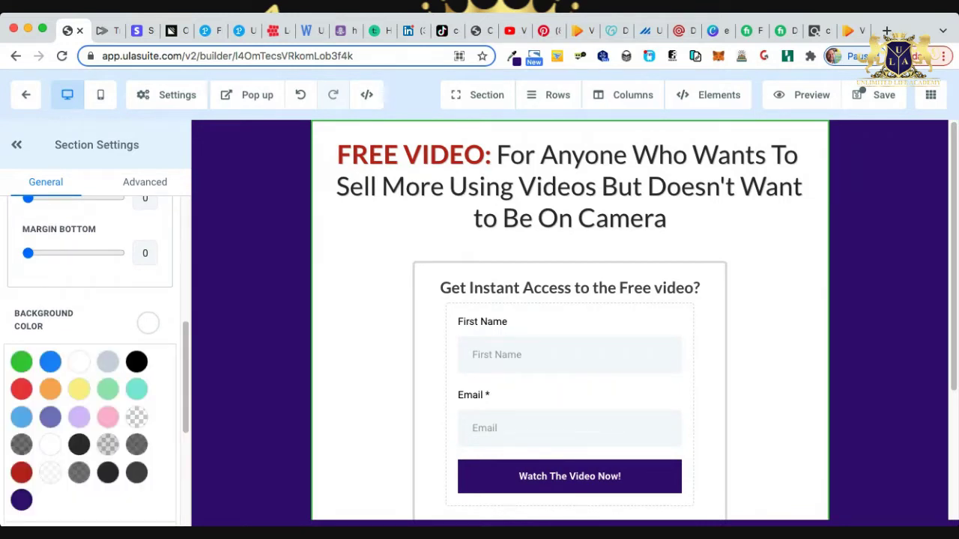
click(21, 444)
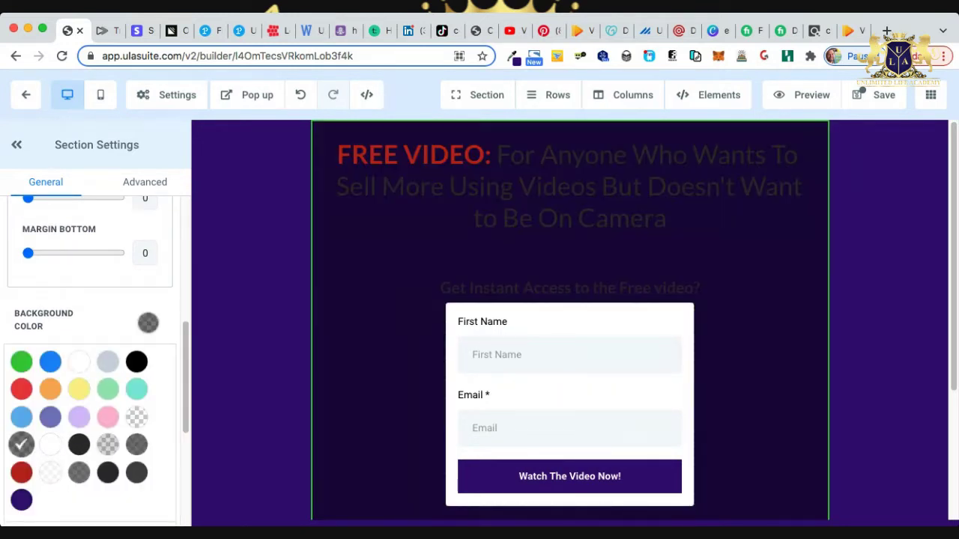
click(136, 417)
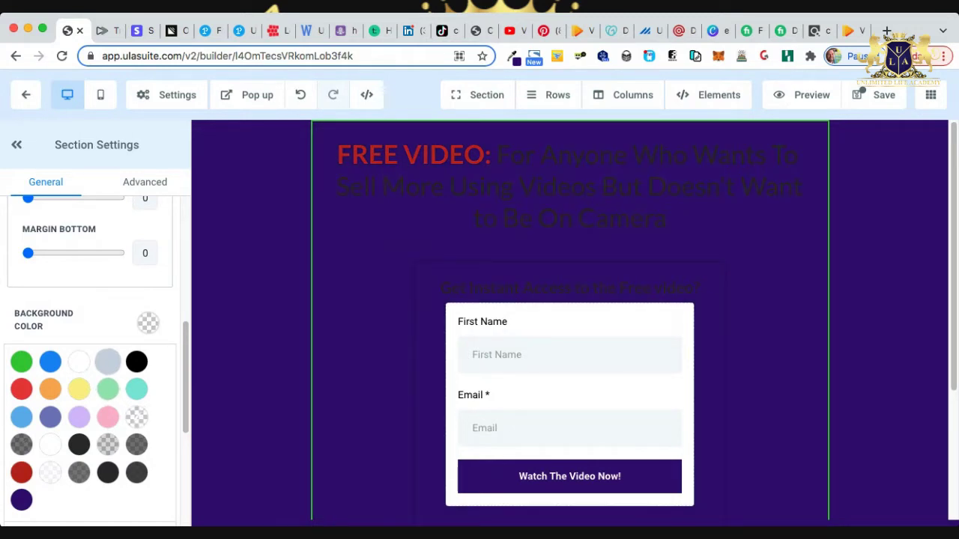
click(107, 444)
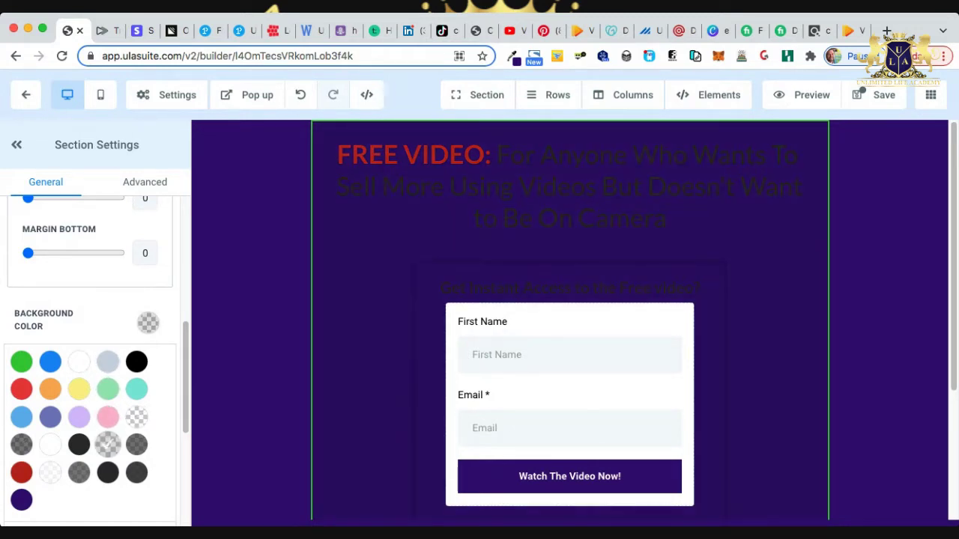
click(78, 472)
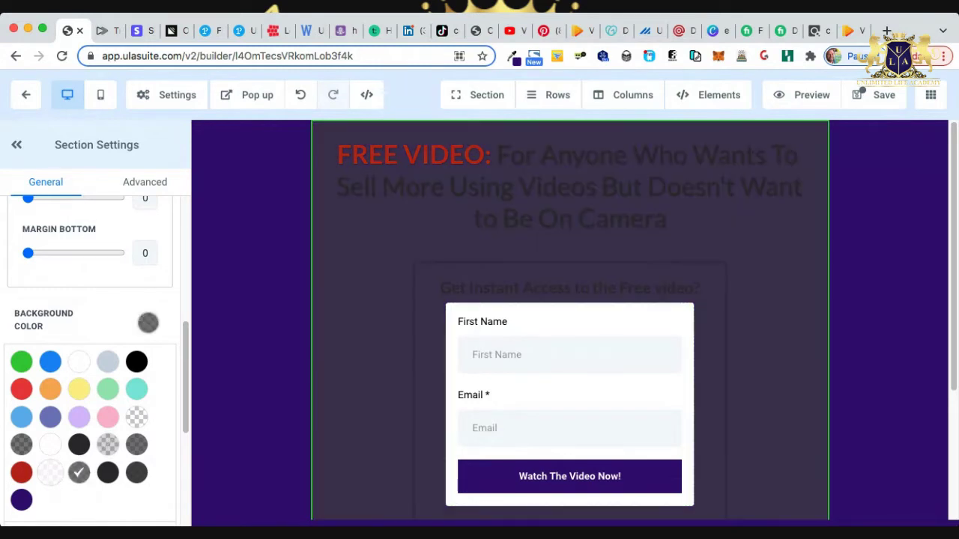
click(50, 472)
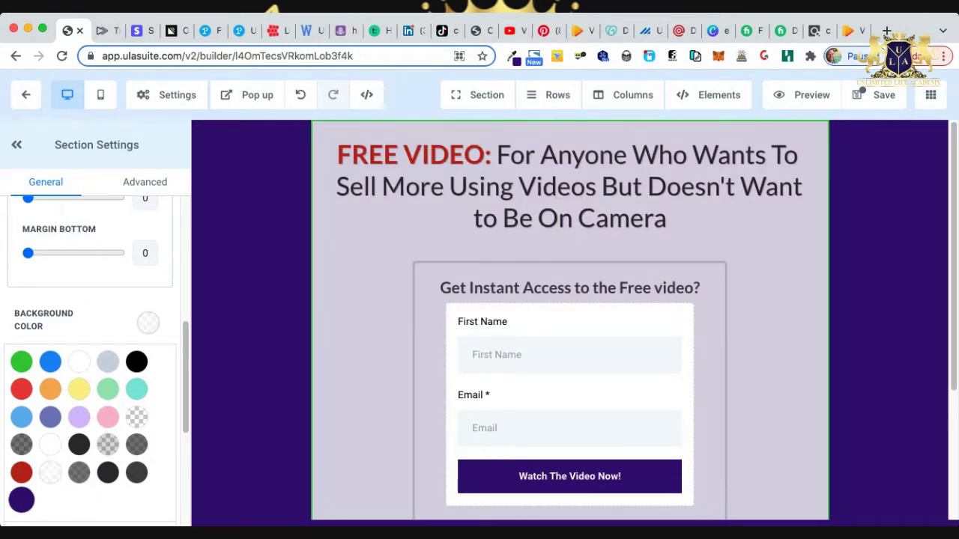
click(21, 500)
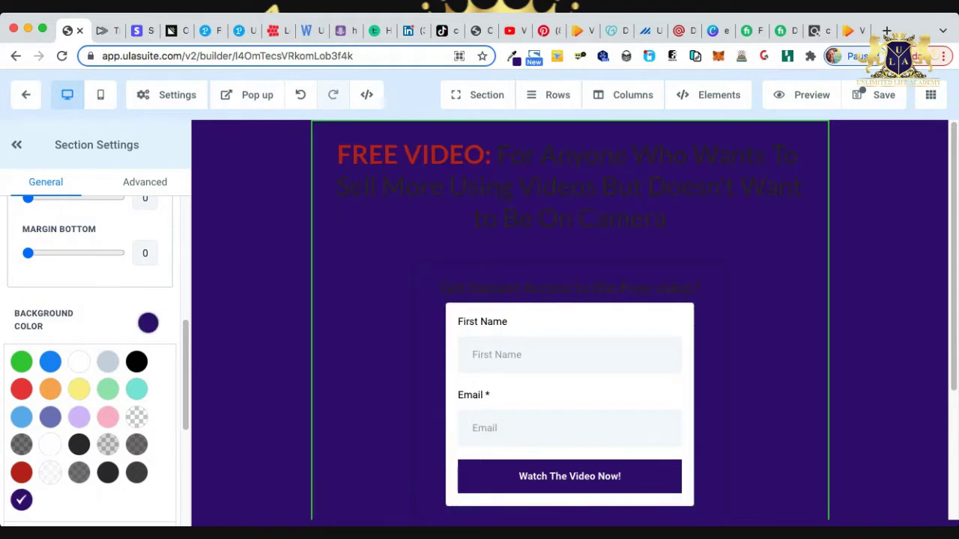
click(78, 362)
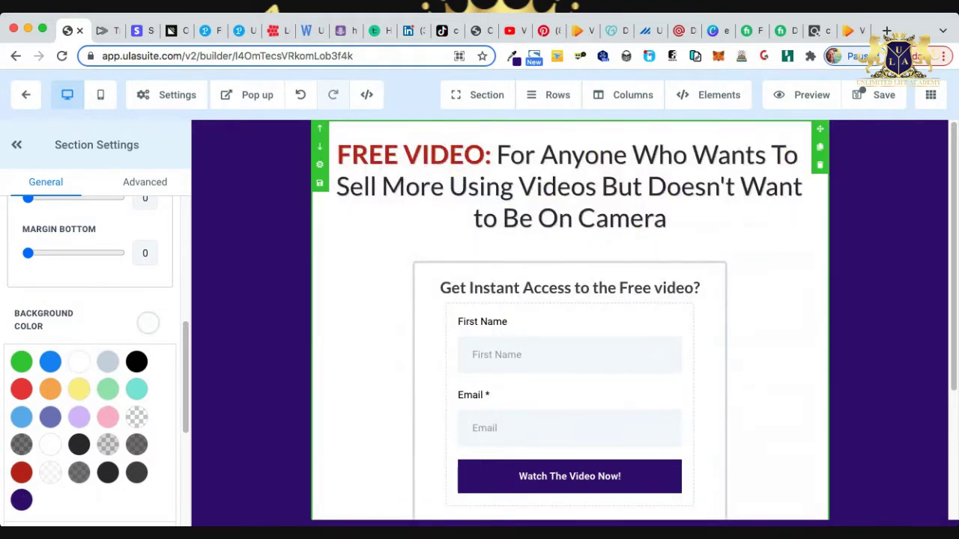
Set the opt-in form row's background to dark purple after trying several grey shades.
click(460, 254)
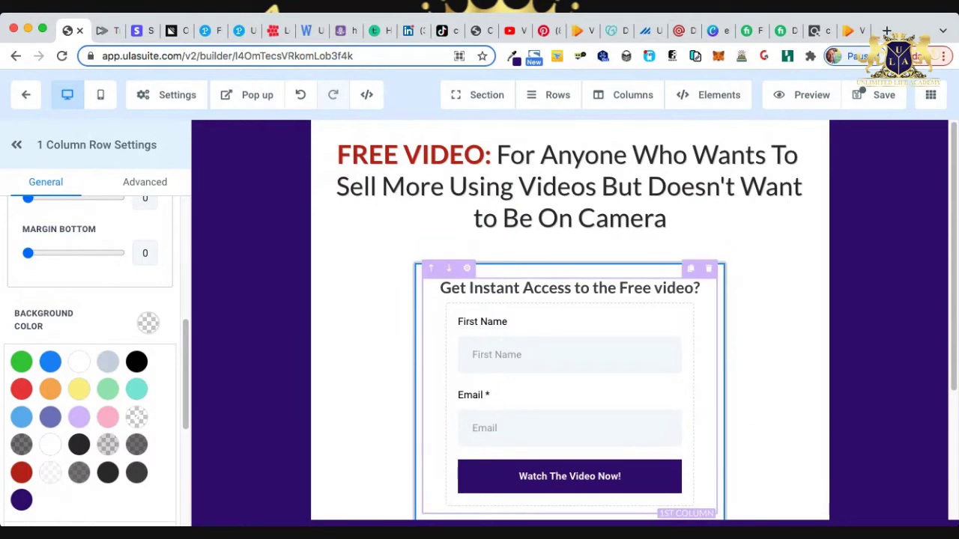
click(21, 445)
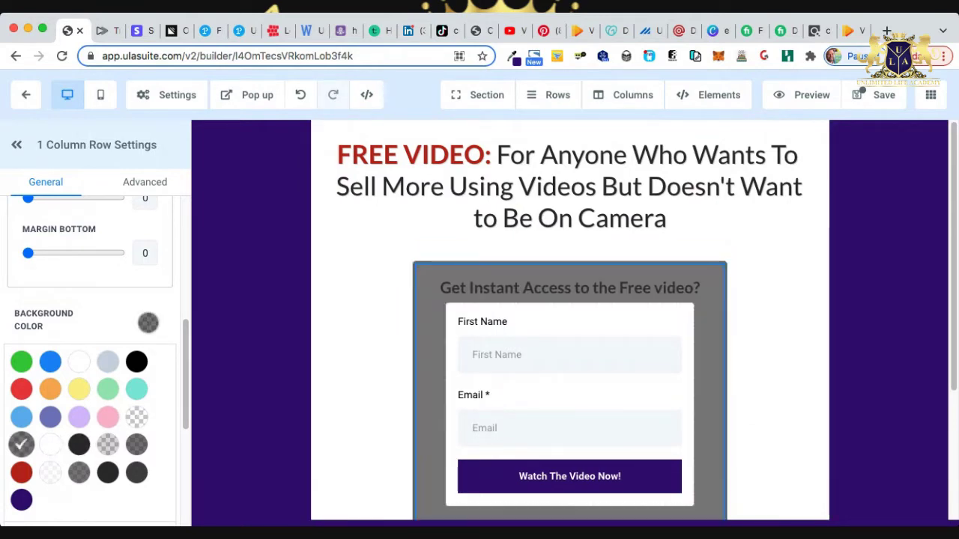
scroll(569, 322, down, 3)
scroll(569, 322, up, 3)
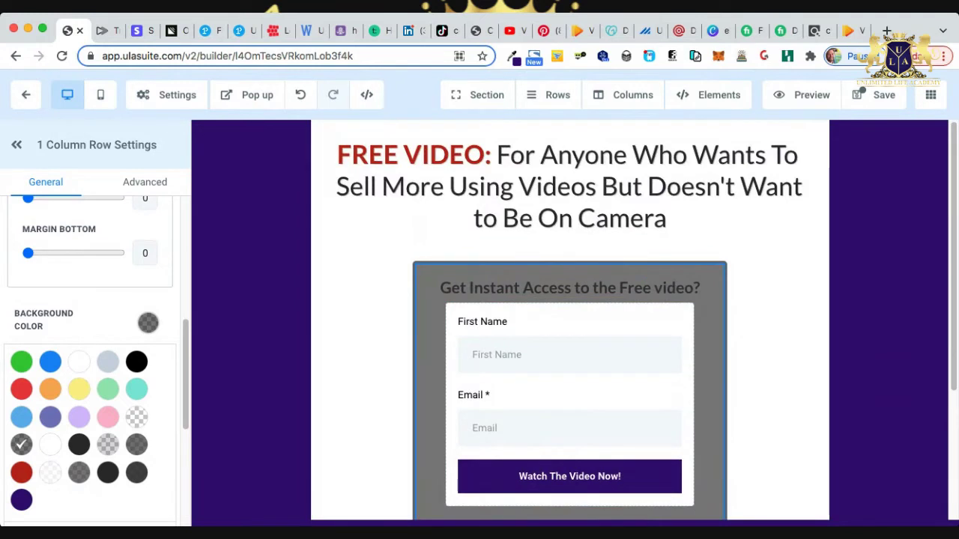
scroll(569, 322, down, 1)
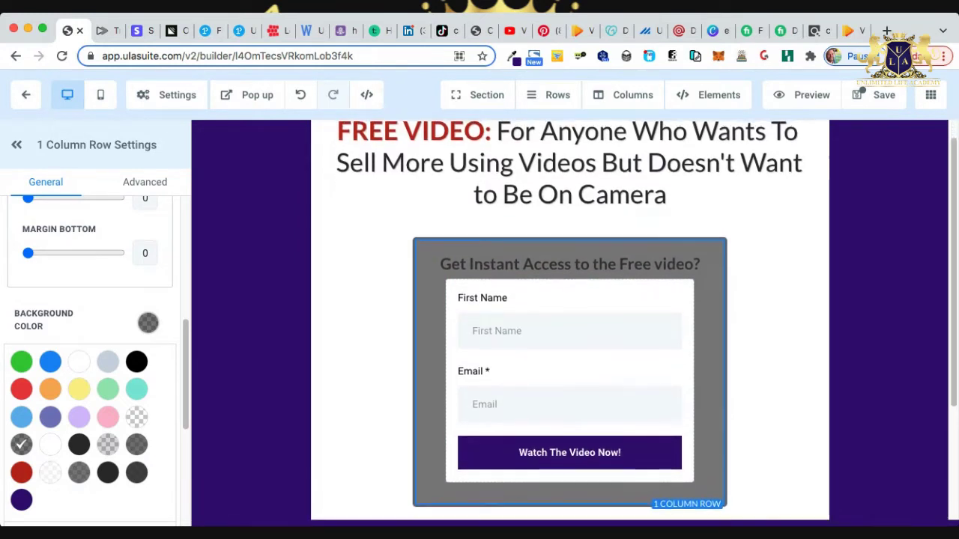
click(136, 416)
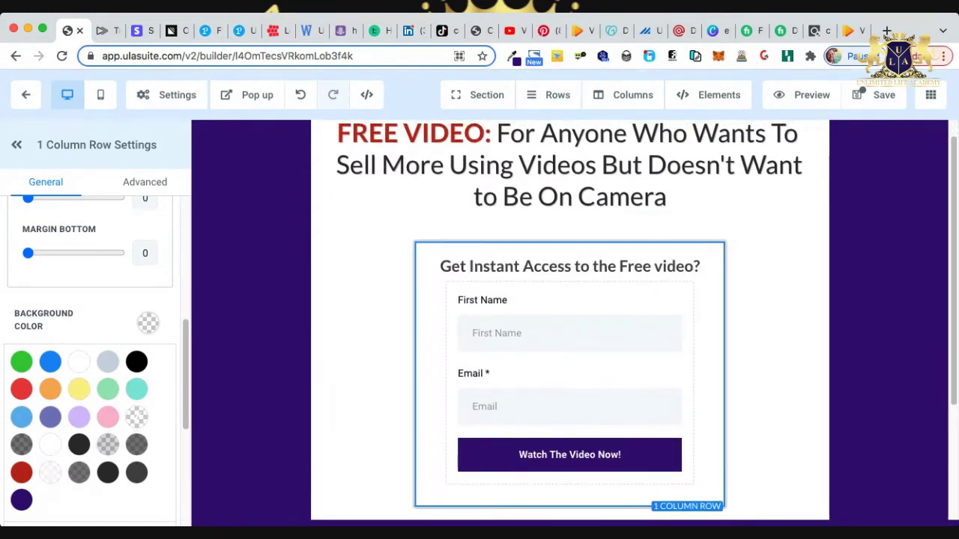
click(136, 444)
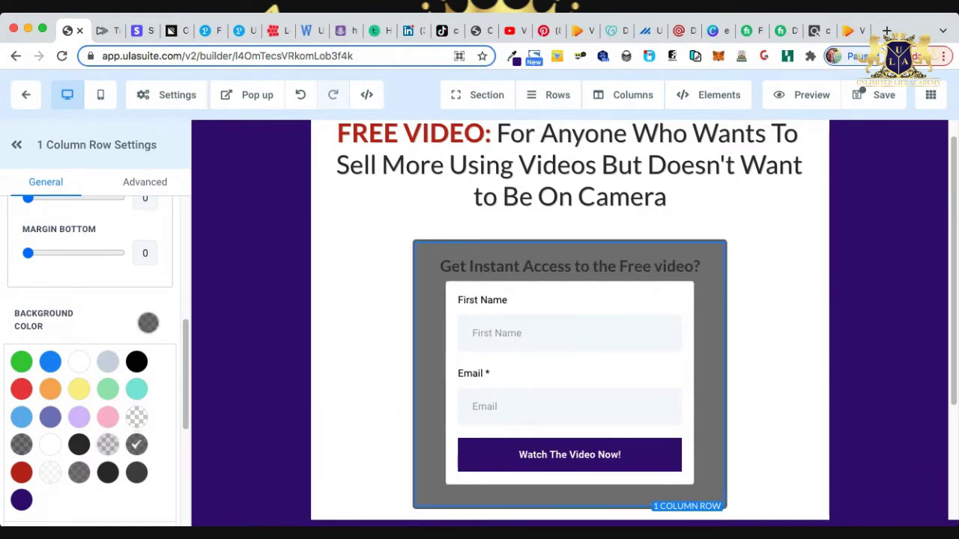
click(108, 472)
click(137, 472)
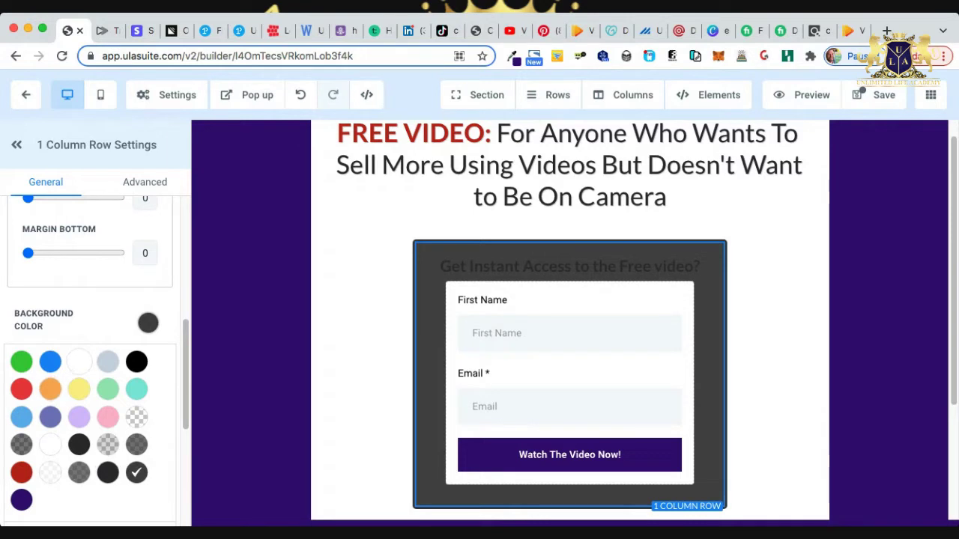
click(21, 499)
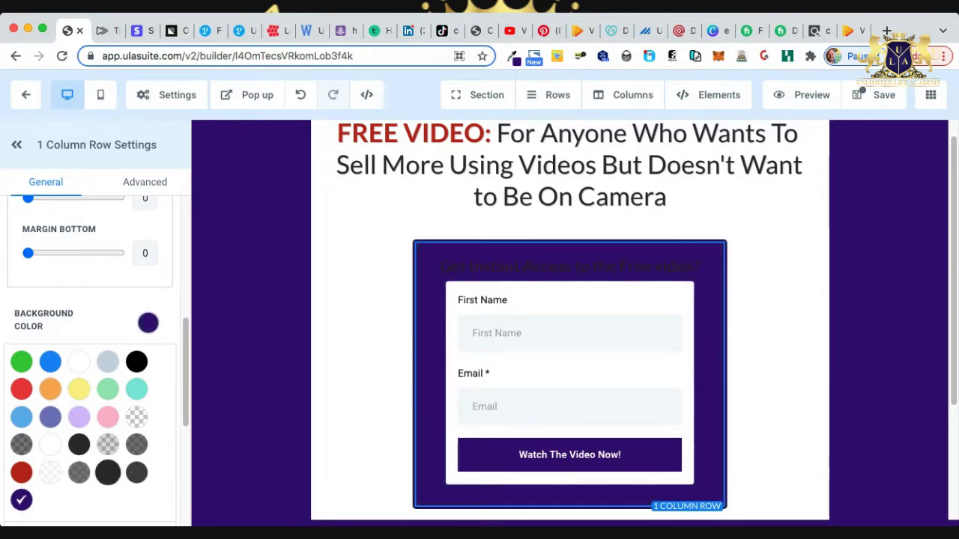
scroll(569, 322, down, 1)
scroll(569, 322, up, 2)
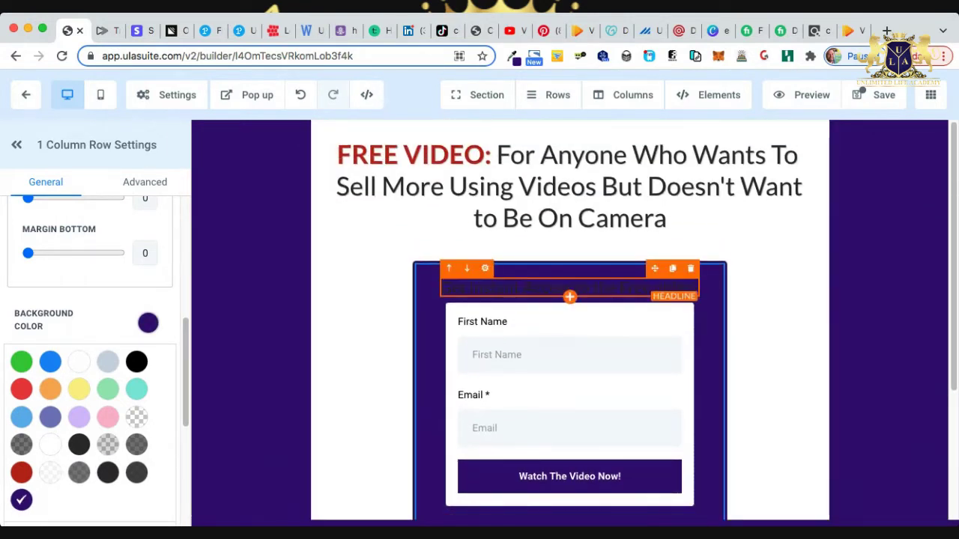
Change the 'Get Instant Access to the Free video?' headline text colour to white.
click(570, 287)
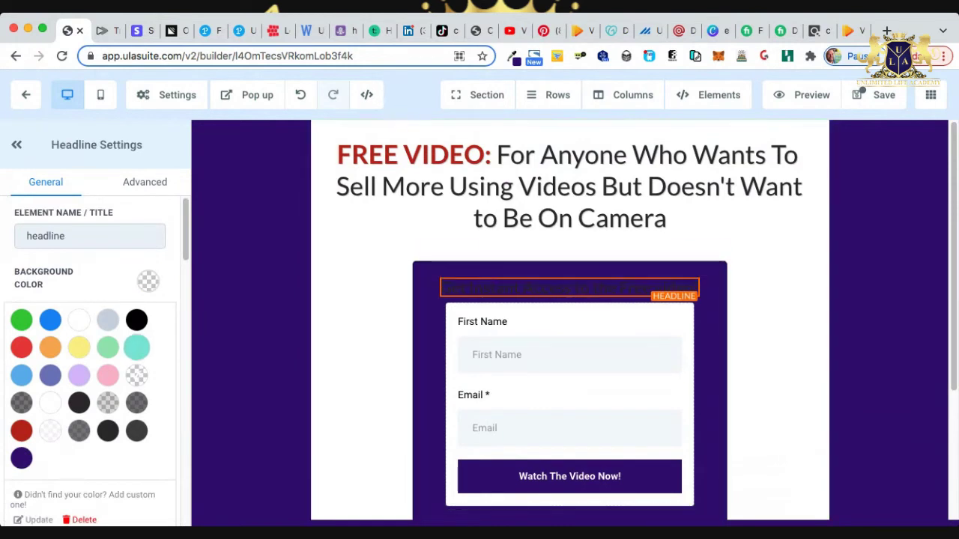
scroll(90, 360, down, 5)
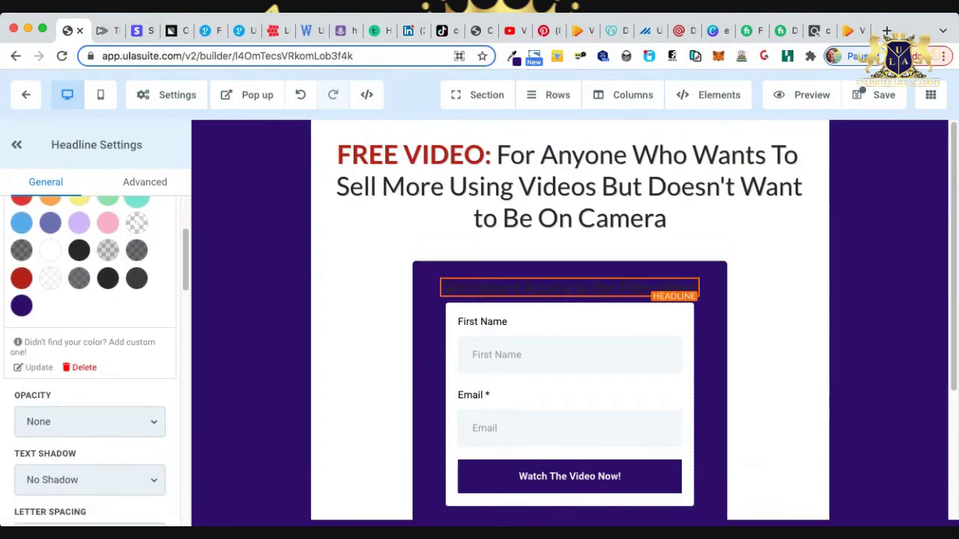
scroll(90, 360, down, 10)
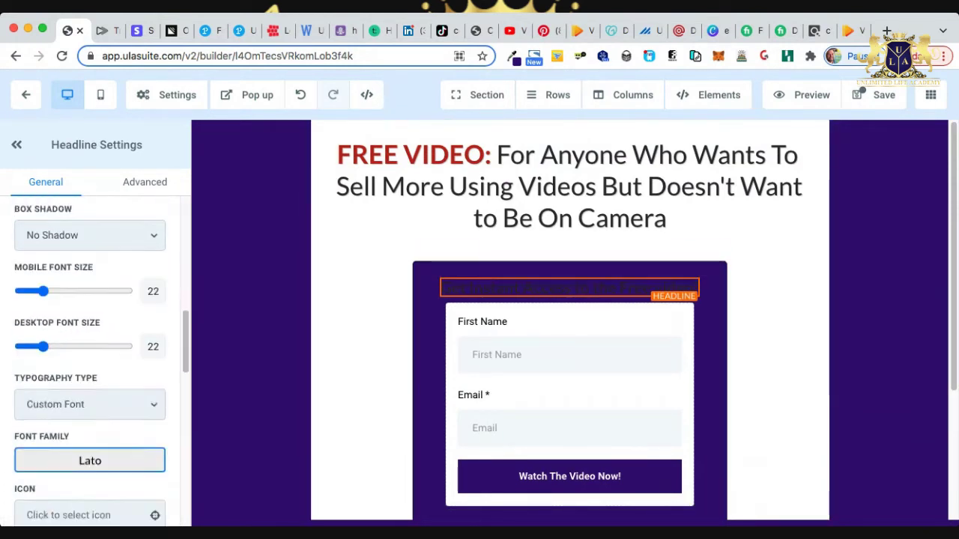
scroll(90, 360, down, 4)
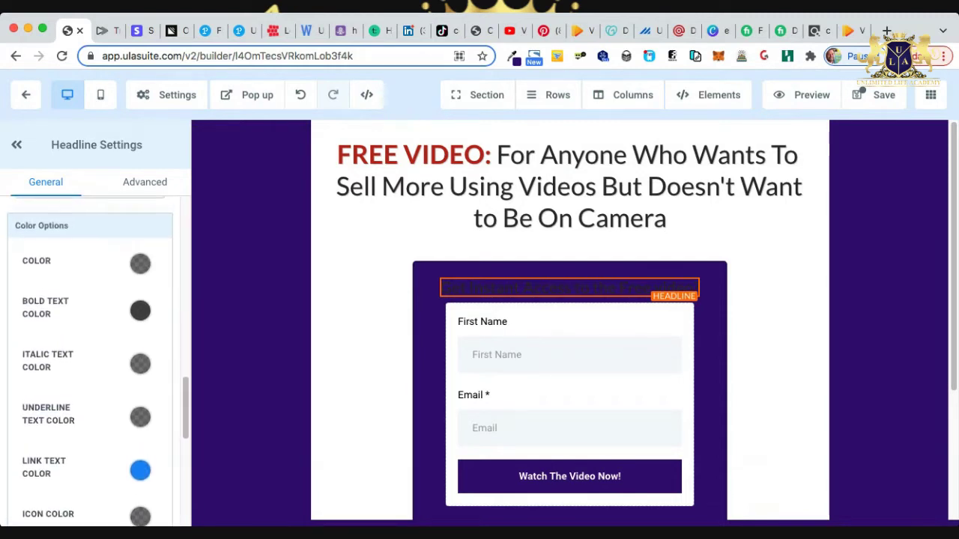
click(140, 266)
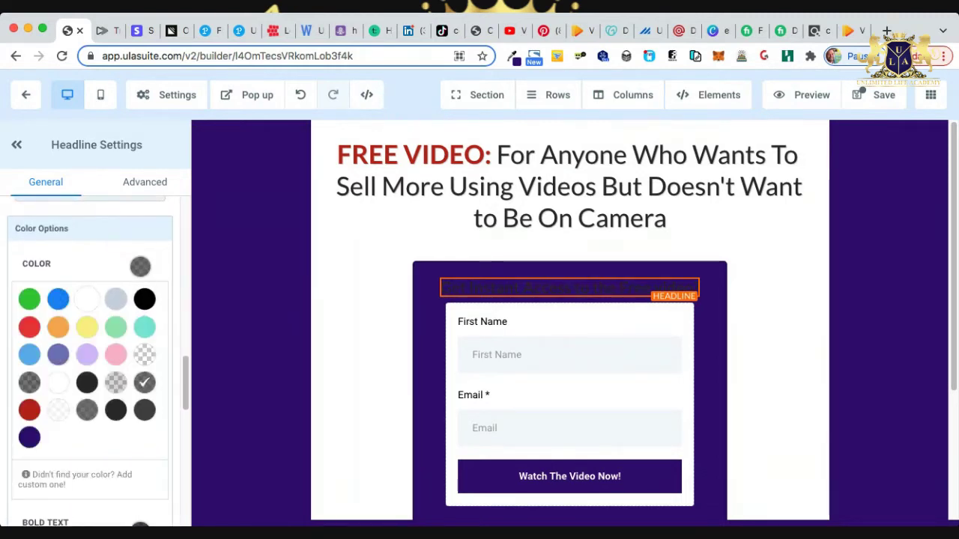
click(87, 299)
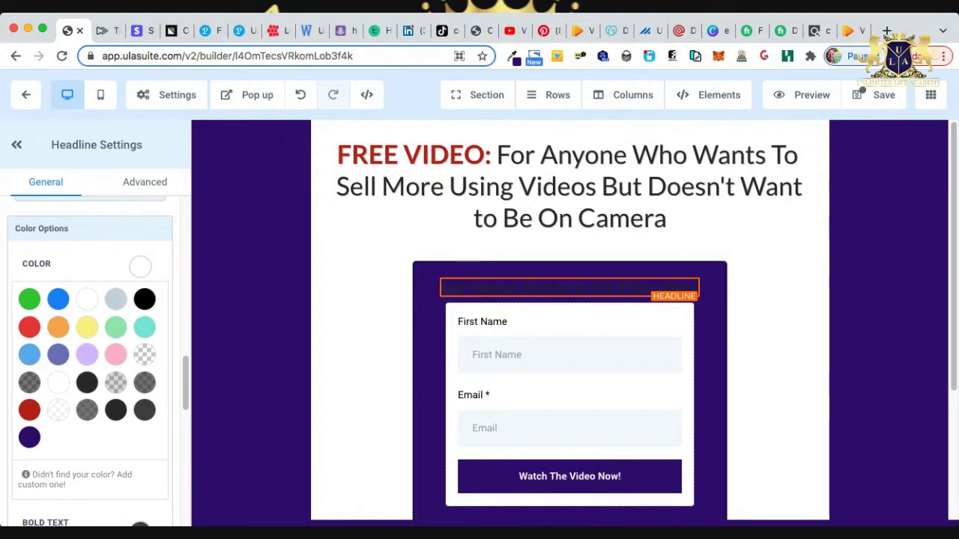
scroll(90, 359, down, 3)
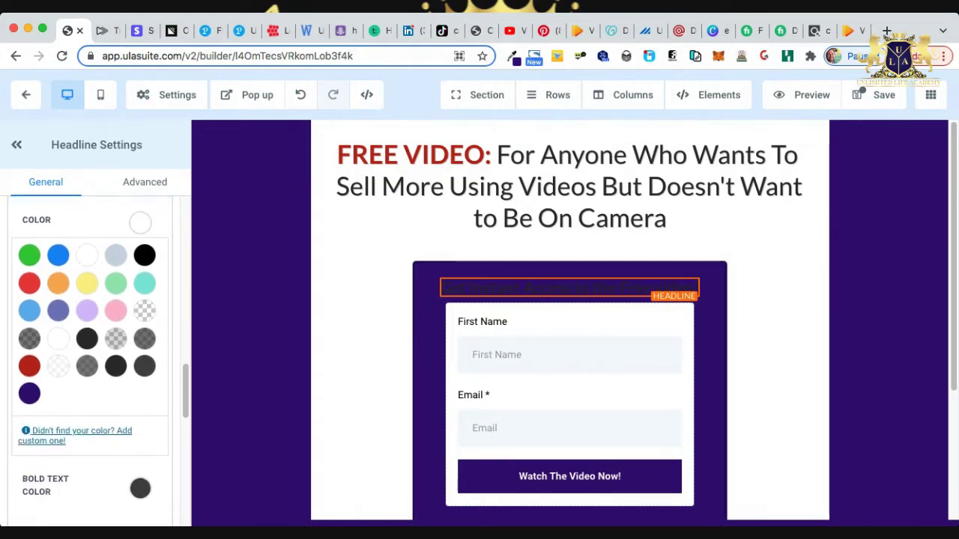
click(359, 247)
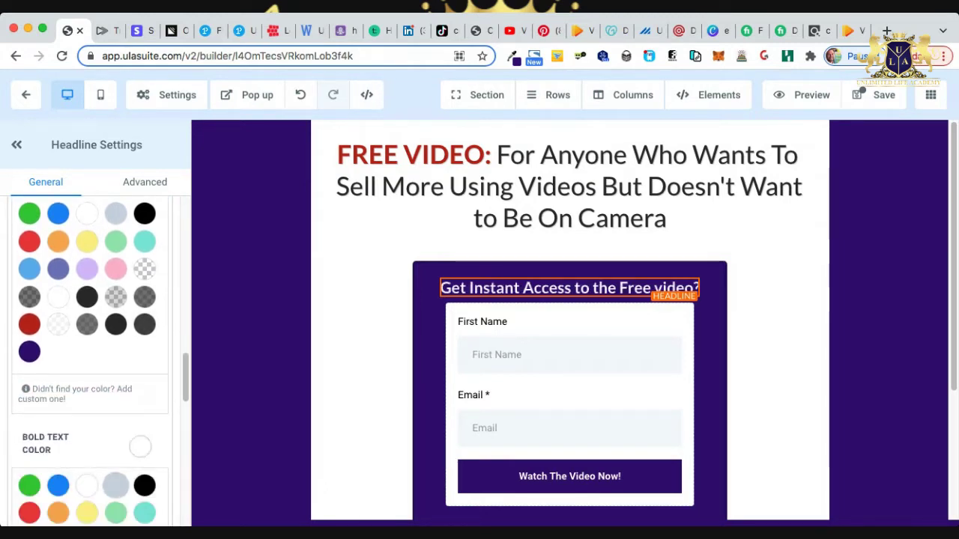
click(360, 247)
Review the canvas, save the optin page, and open a live preview.
scroll(569, 320, down, 3)
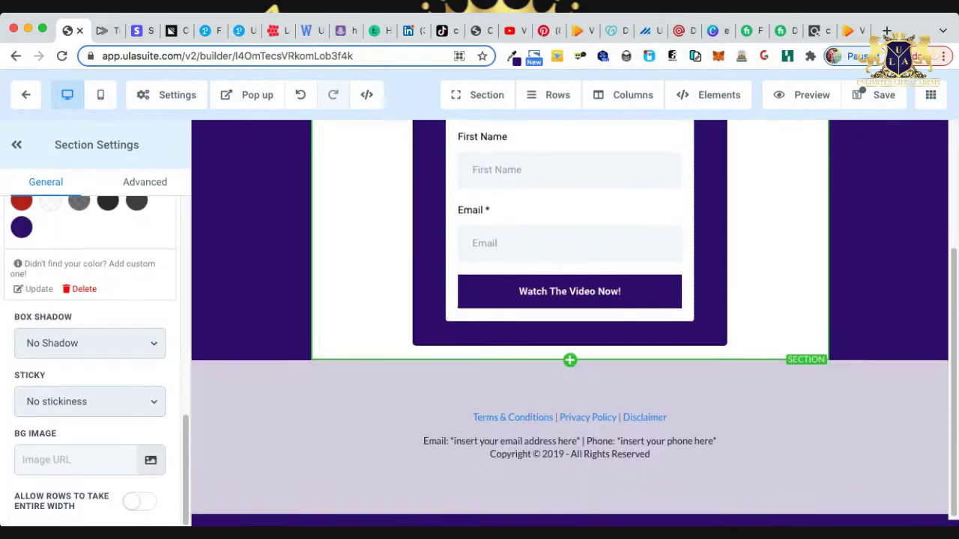
scroll(569, 321, up, 1)
scroll(569, 321, up, 2)
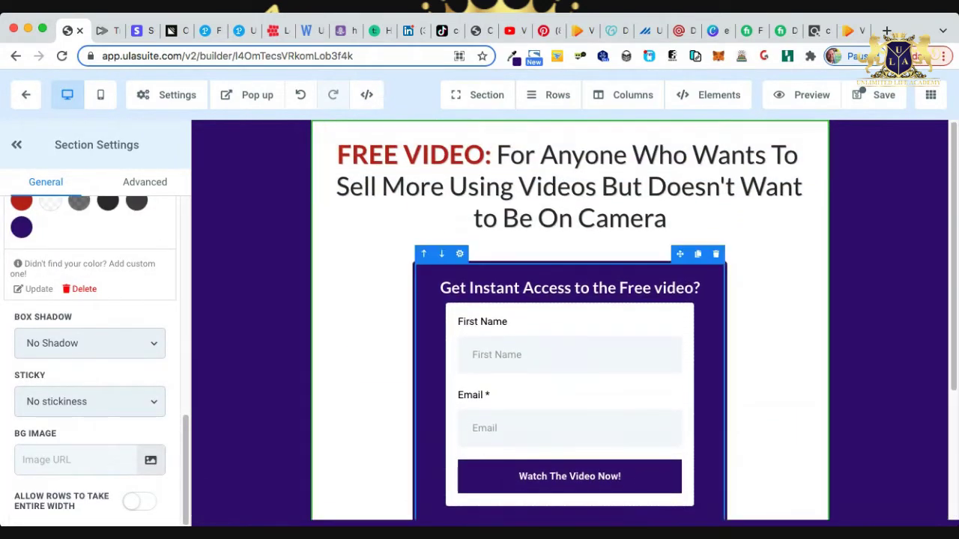
scroll(569, 321, down, 2)
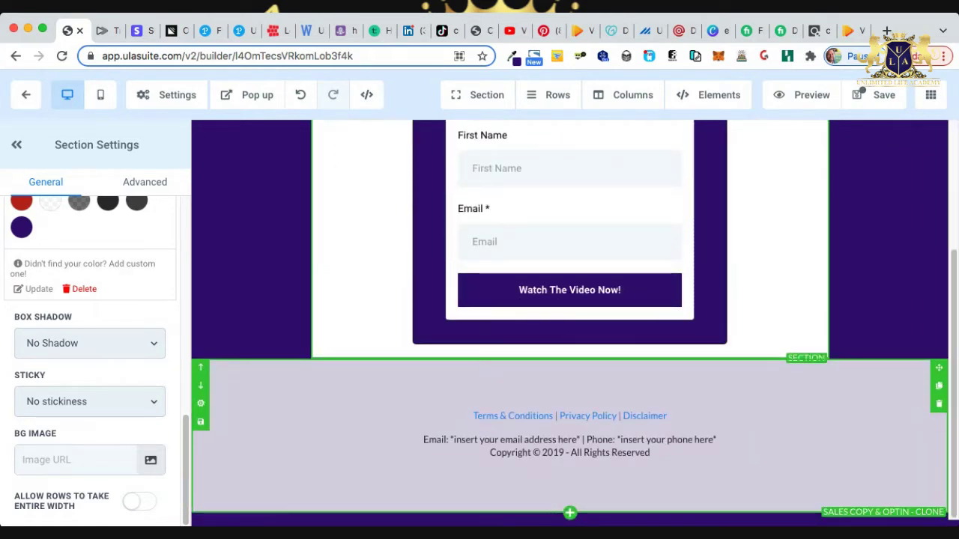
scroll(569, 321, up, 2)
click(861, 91)
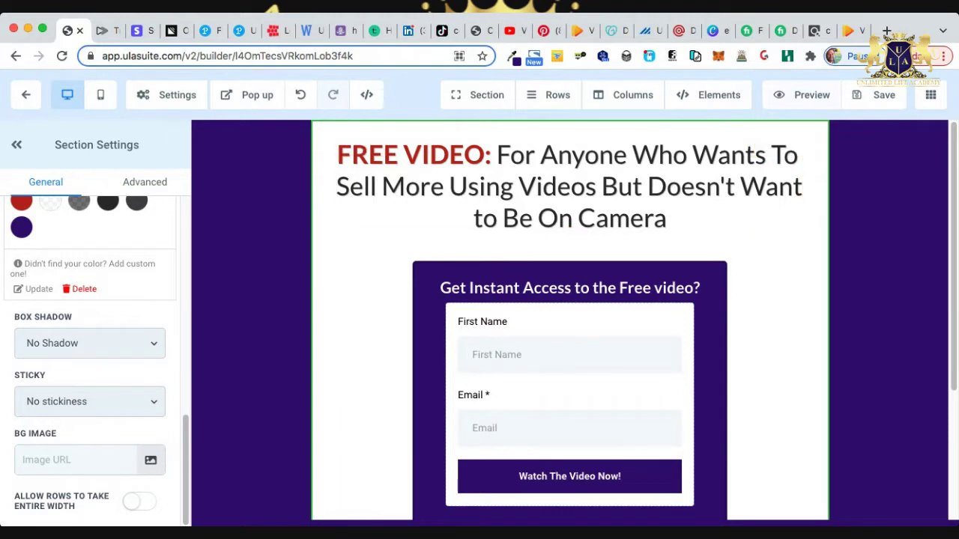
click(803, 95)
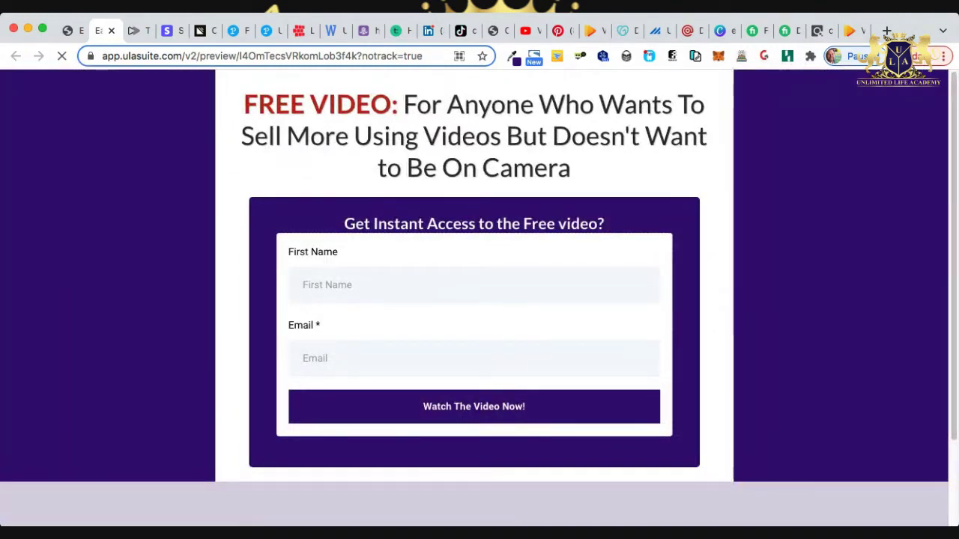
scroll(479, 300, down, 3)
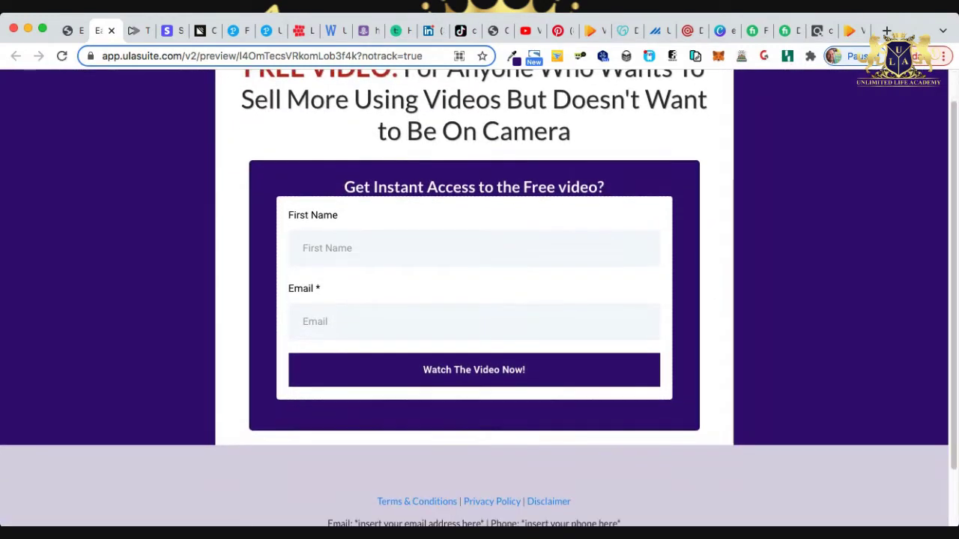
scroll(479, 300, down, 1)
scroll(479, 300, up, 3)
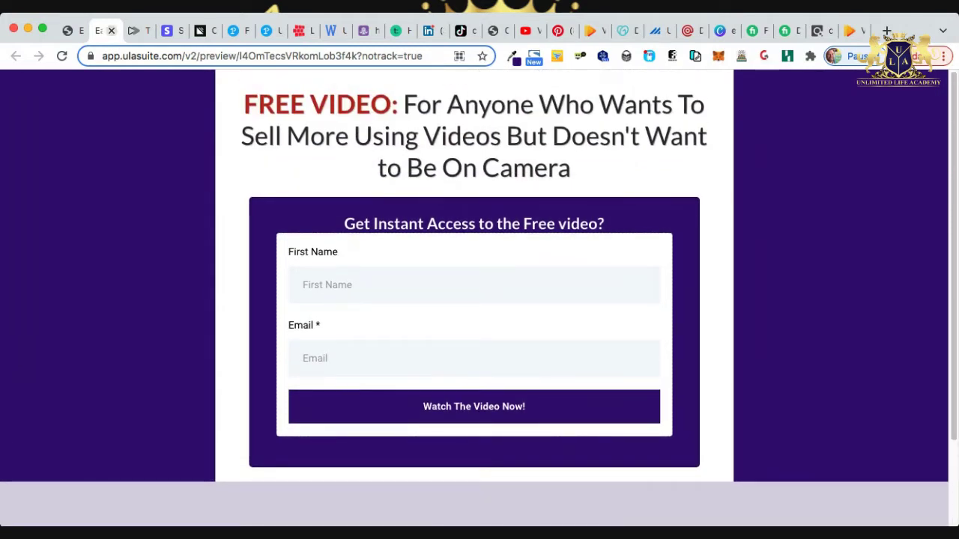
key(super+w)
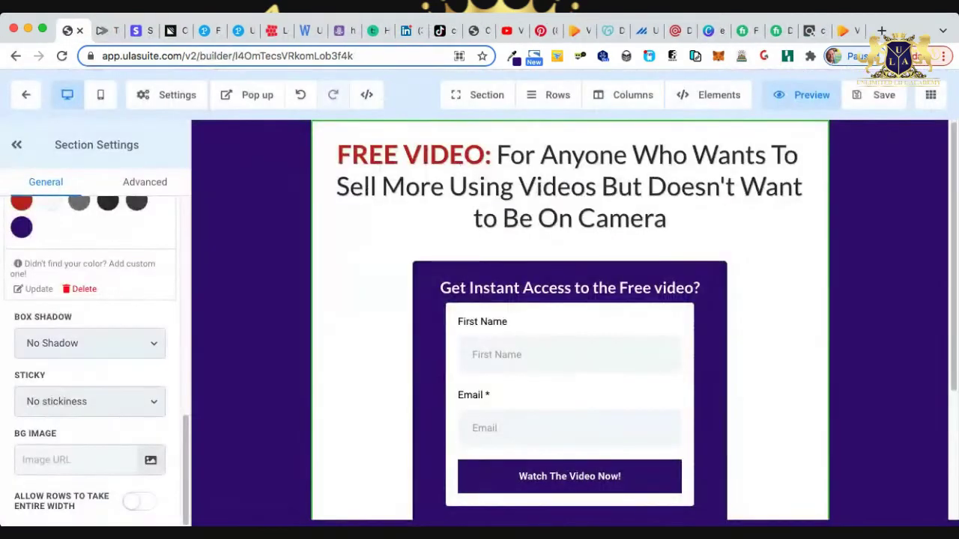
Check the page in mobile view, then exit the builder to the Vidtoon funnel's steps.
click(100, 94)
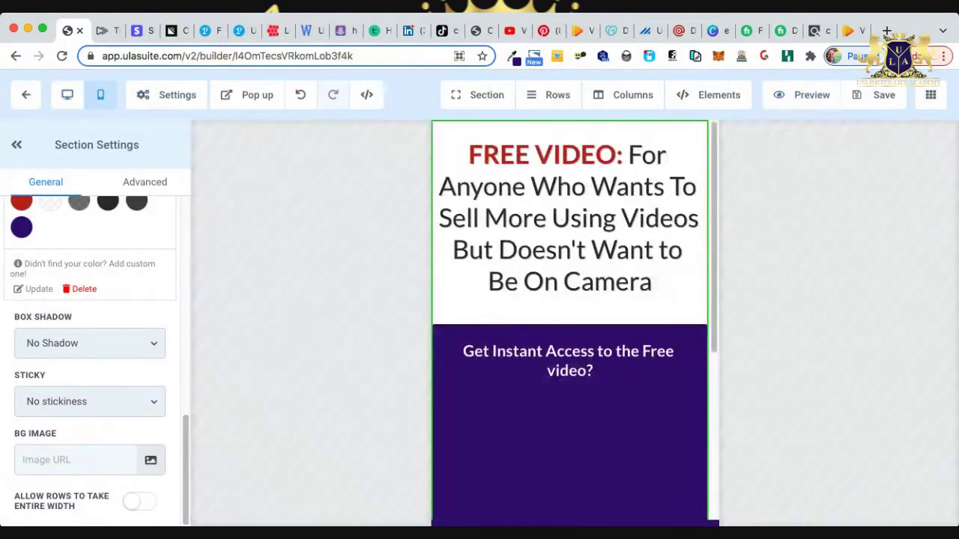
scroll(570, 322, down, 3)
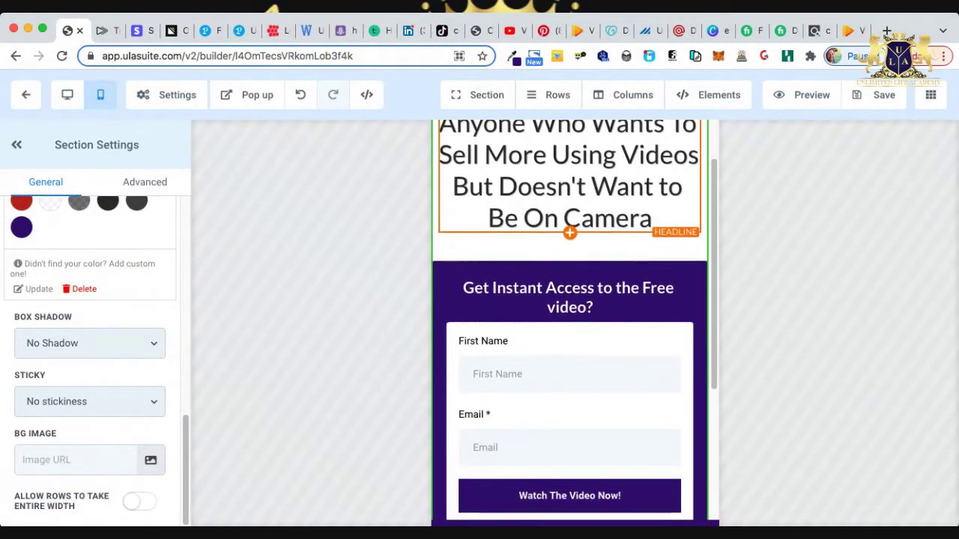
scroll(569, 322, down, 5)
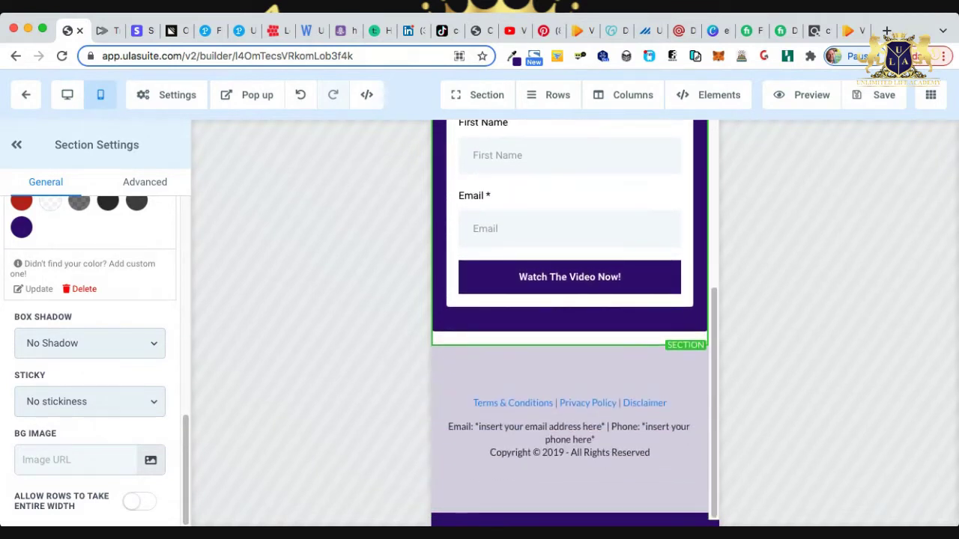
scroll(570, 322, up, 4)
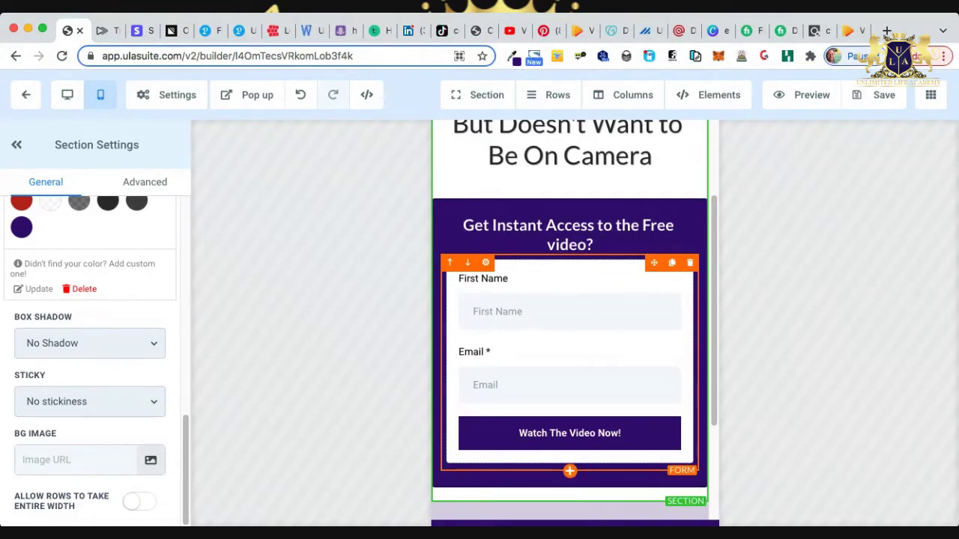
scroll(569, 322, up, 2)
scroll(570, 323, down, 2)
scroll(569, 322, up, 3)
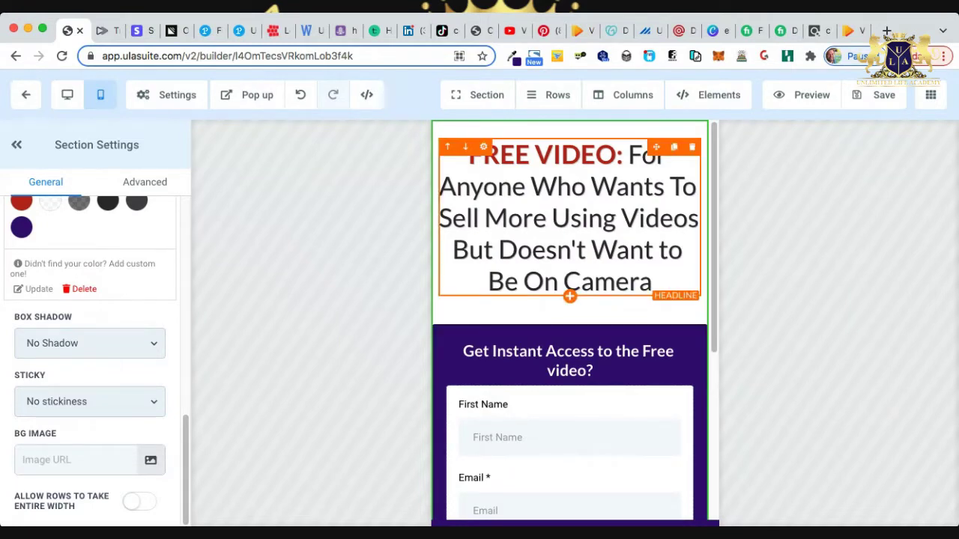
scroll(569, 322, down, 4)
scroll(570, 322, up, 4)
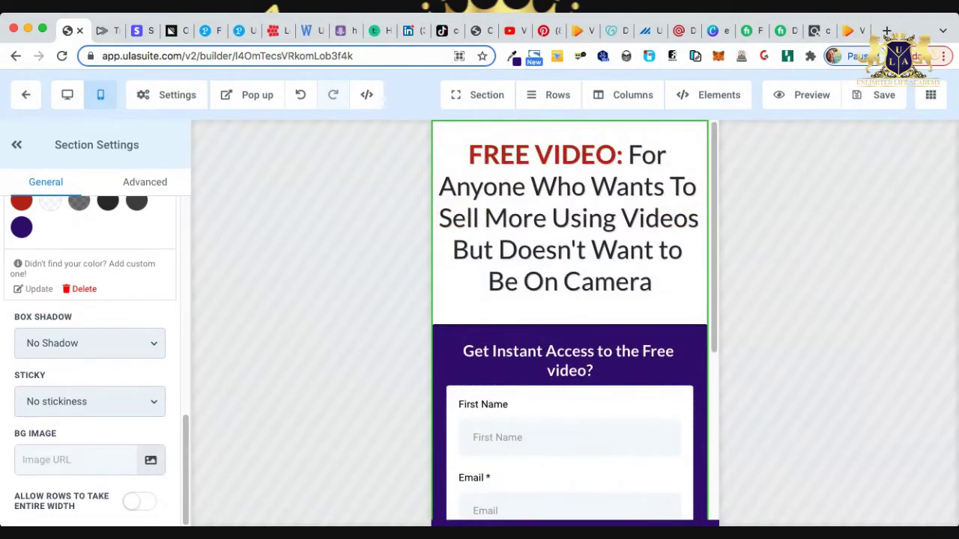
click(25, 94)
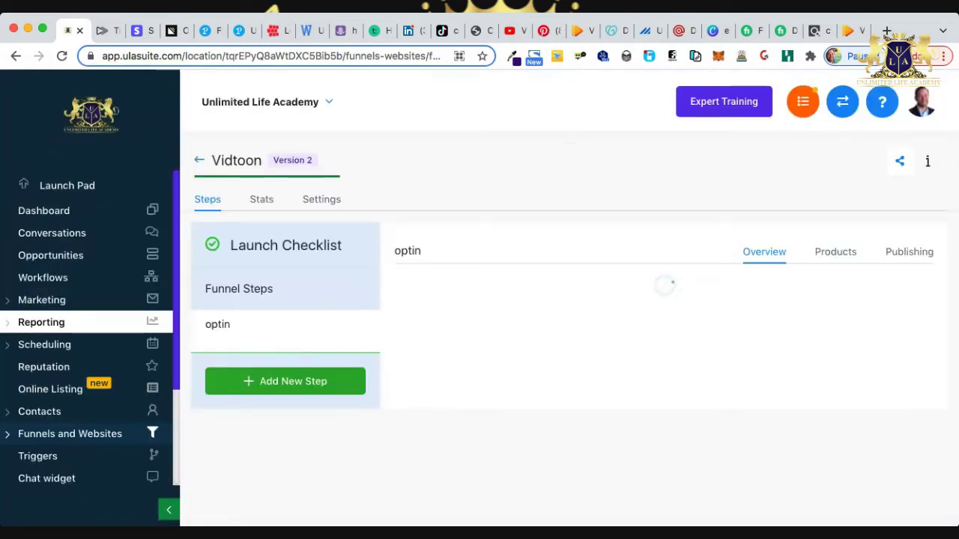
Open Marketing > Form Builder, start deleting the VidToon form, then cancel.
click(42, 300)
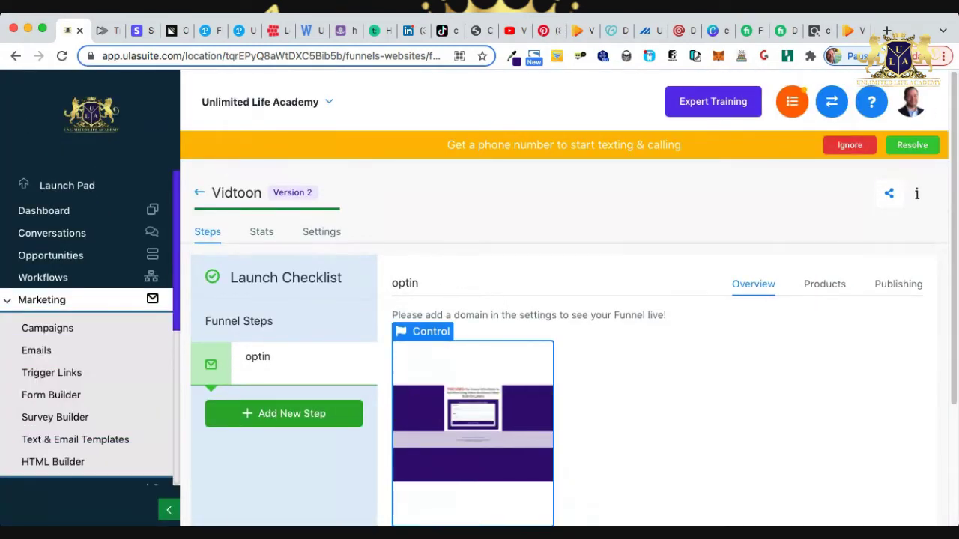
click(51, 395)
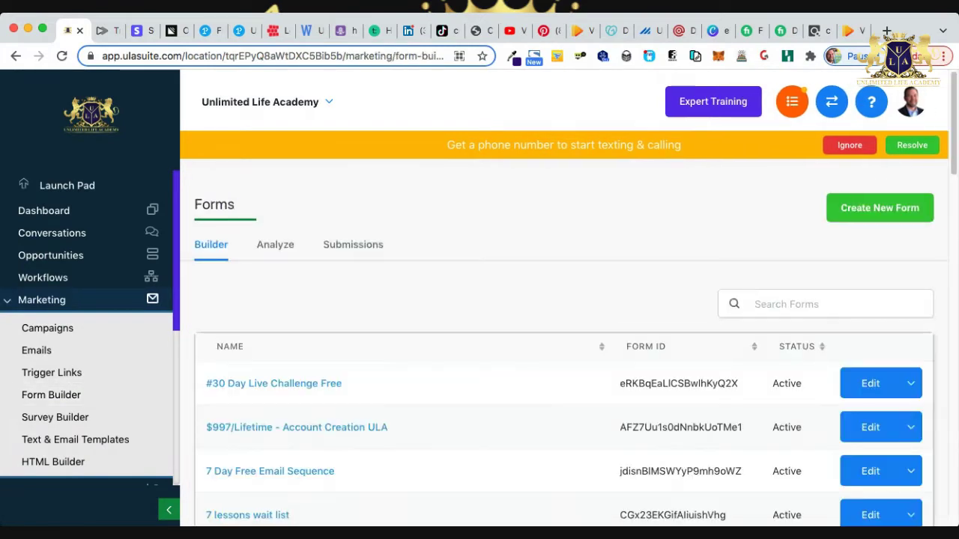
scroll(562, 337, down, 8)
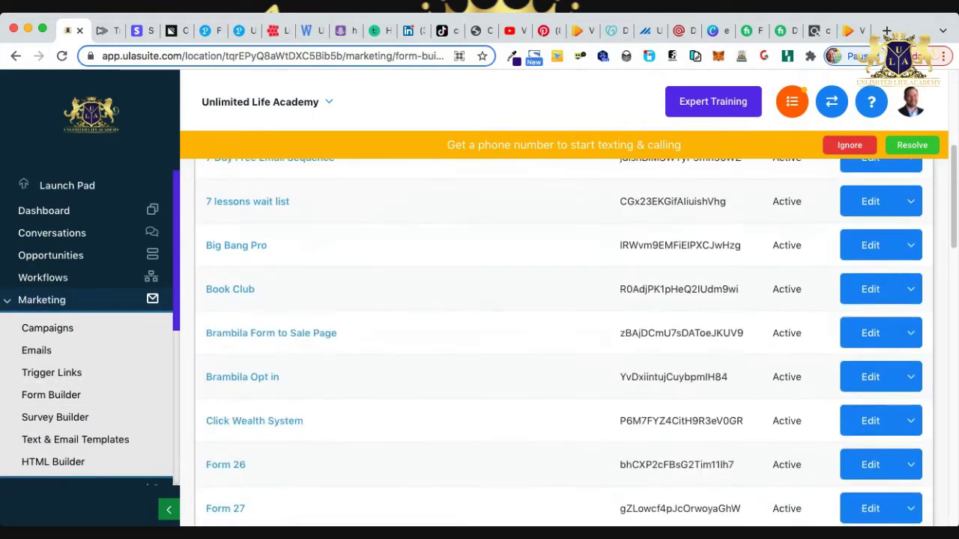
scroll(562, 337, down, 10)
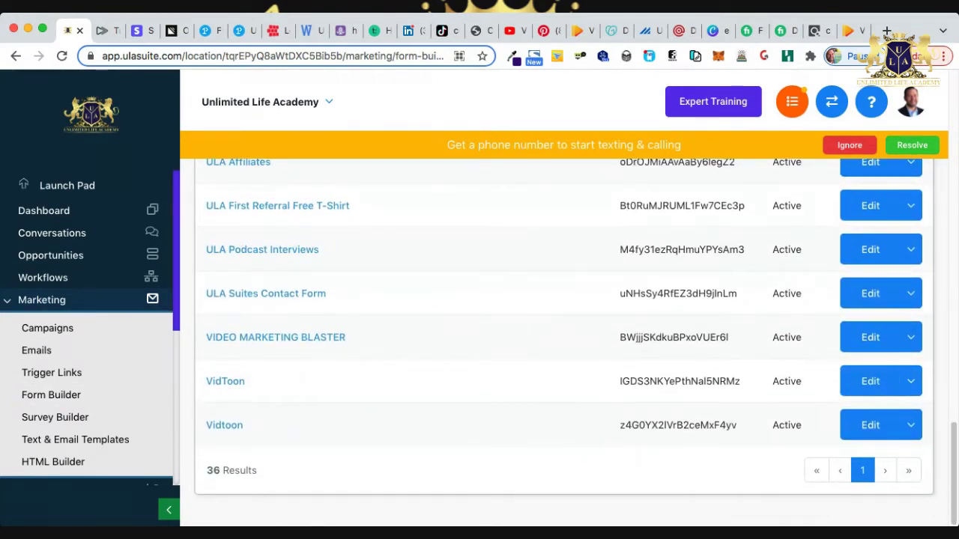
click(911, 382)
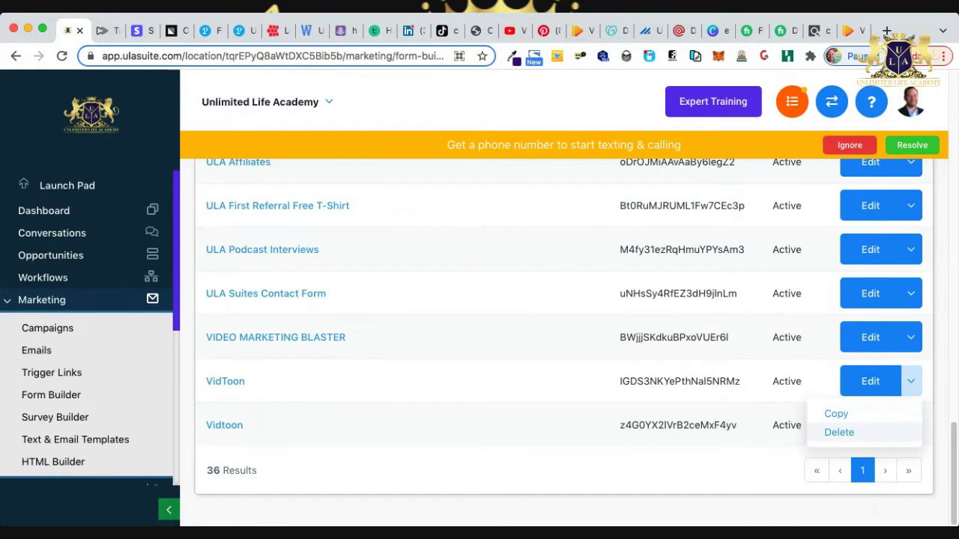
click(839, 432)
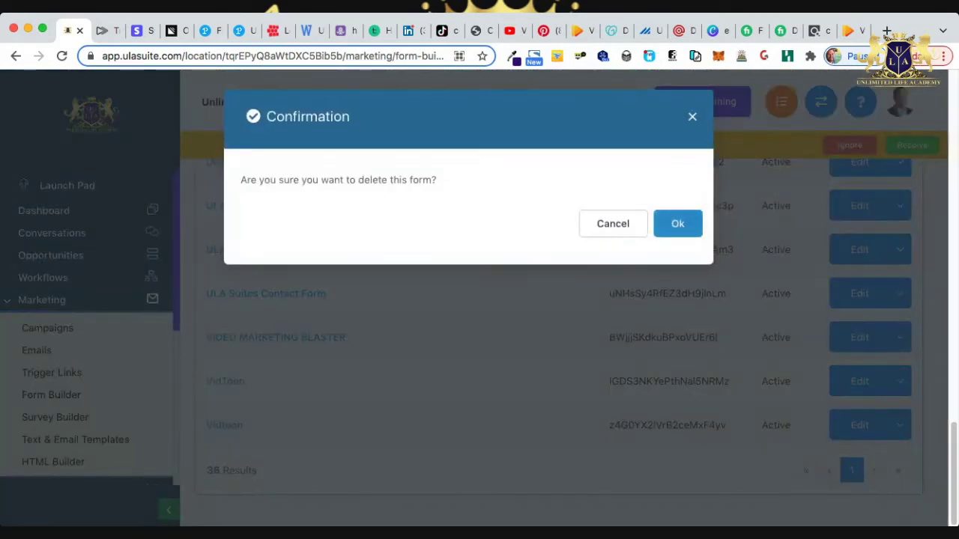
key(Return)
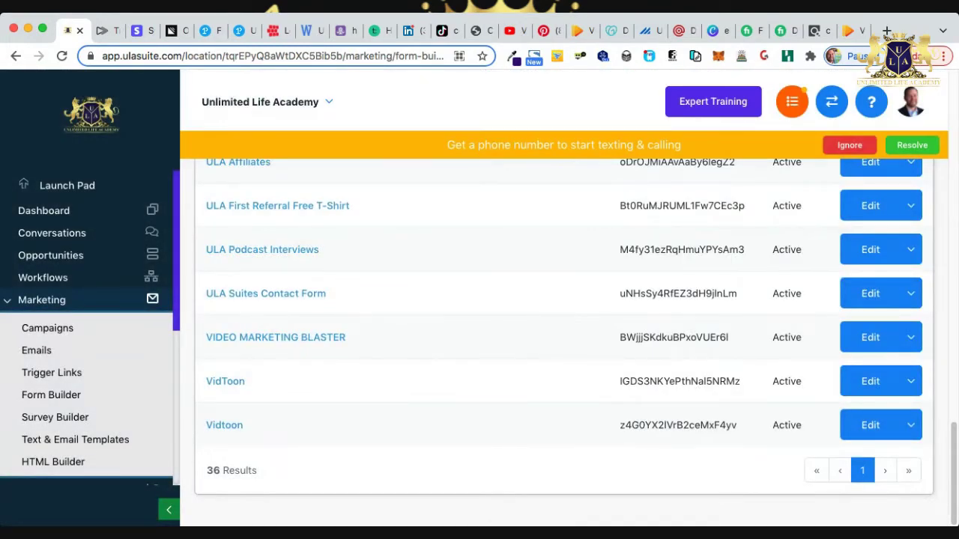
Open the Vidtoon form for editing and select its Watch The Video Now! button.
click(870, 425)
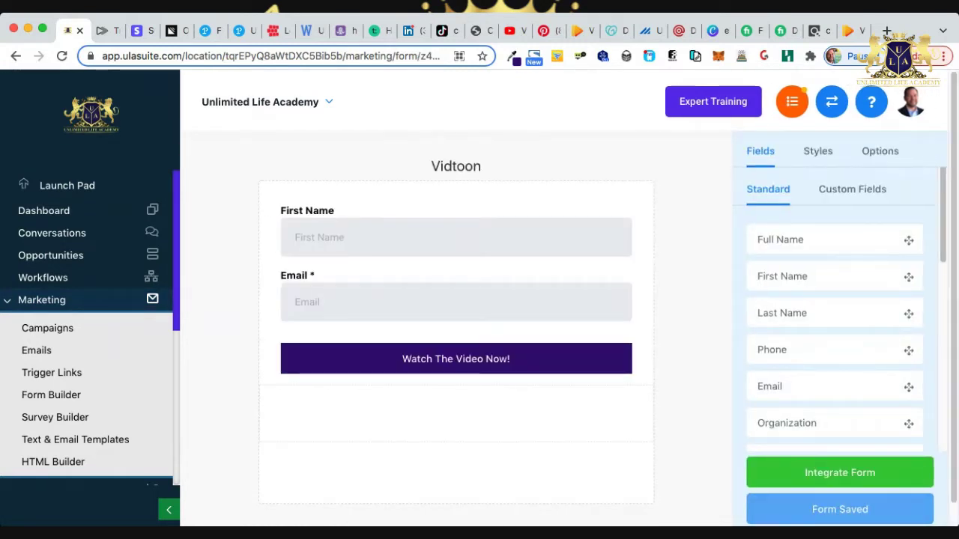
click(880, 151)
click(455, 359)
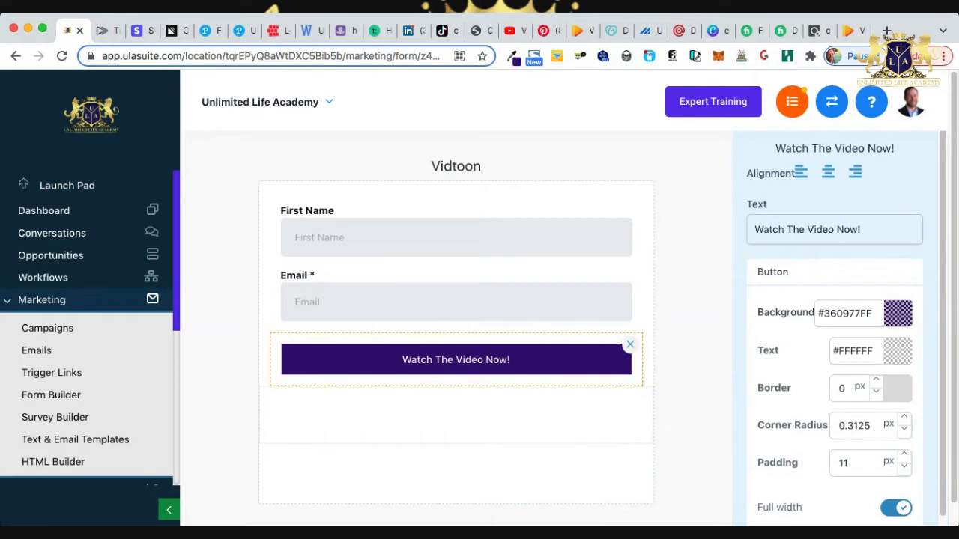
Change the button background colour from dark purple to red #E81313.
click(898, 313)
click(897, 313)
click(897, 313)
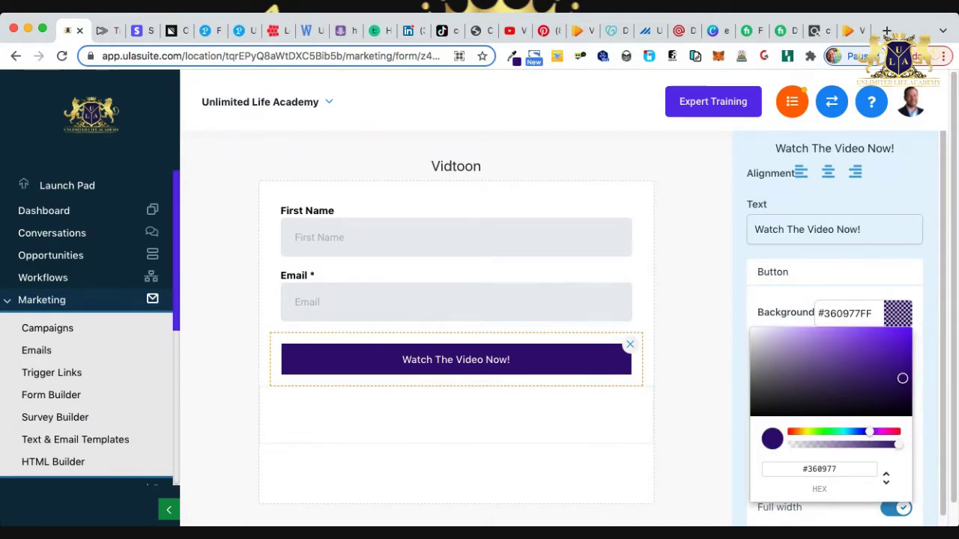
drag(869, 432, 898, 431)
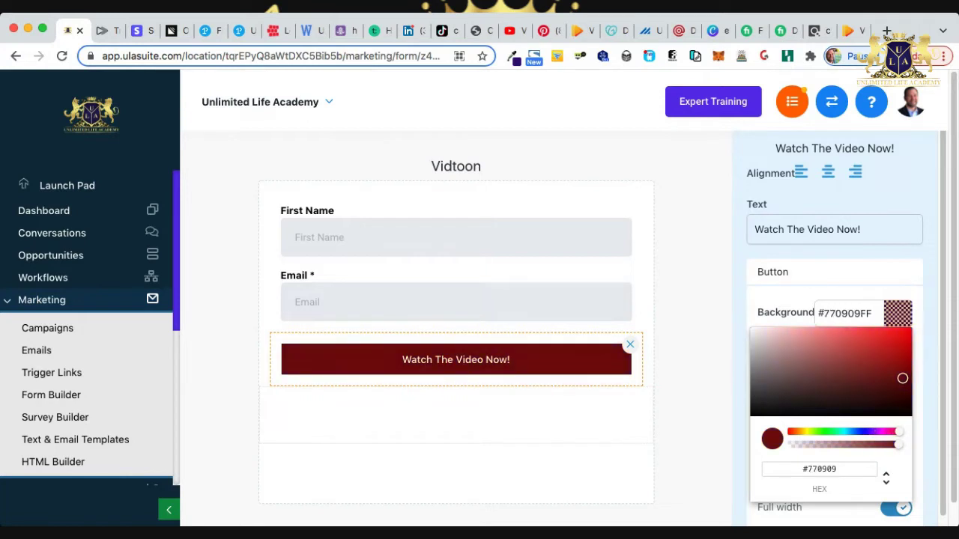
drag(902, 378, 902, 339)
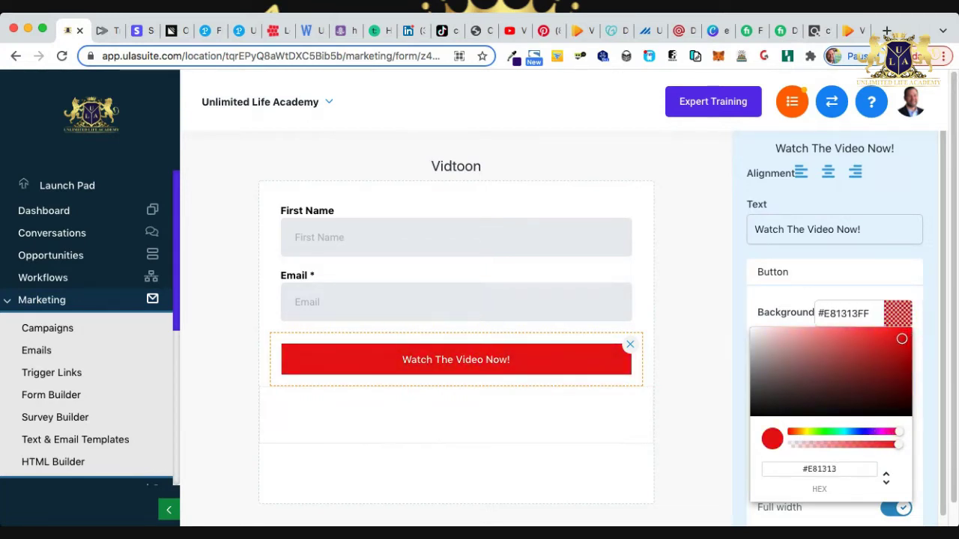
key(Escape)
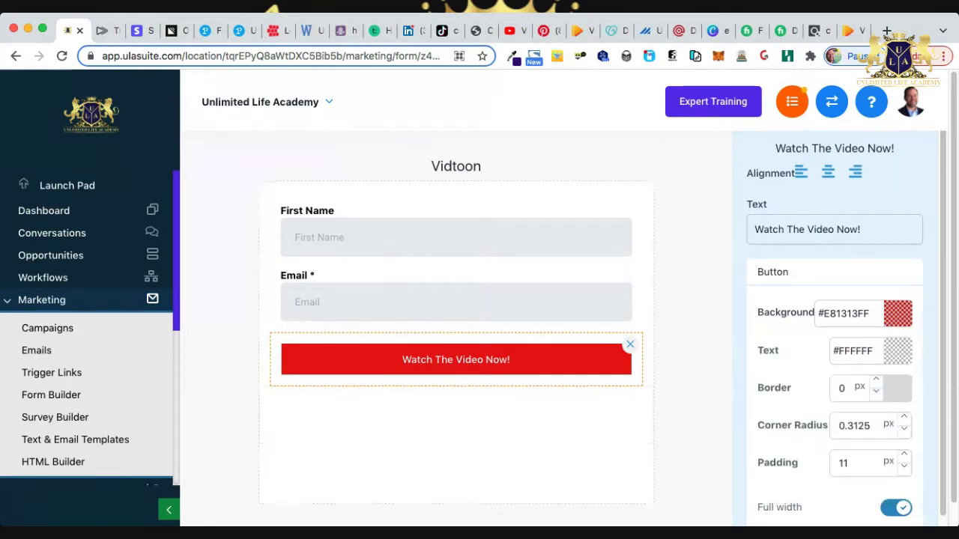
key(Escape)
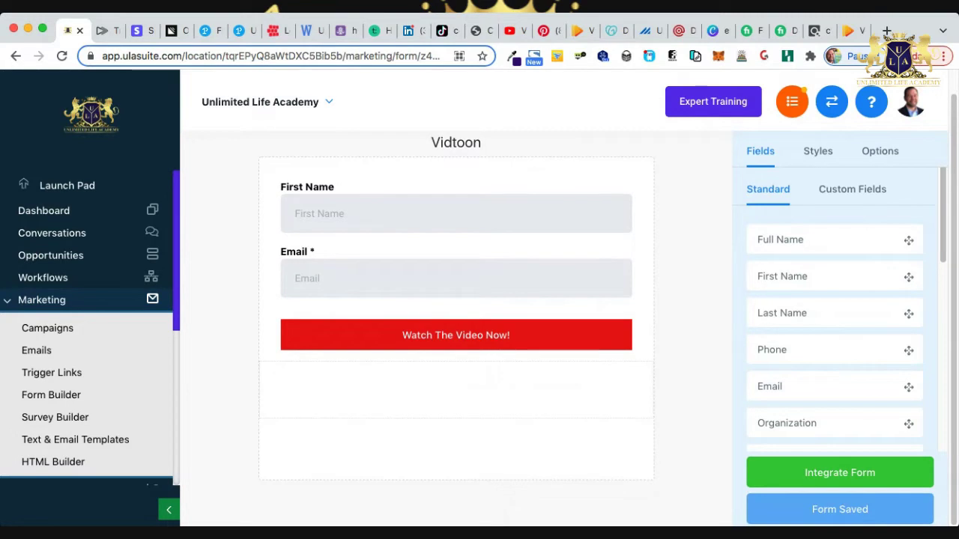
scroll(87, 360, down, 3)
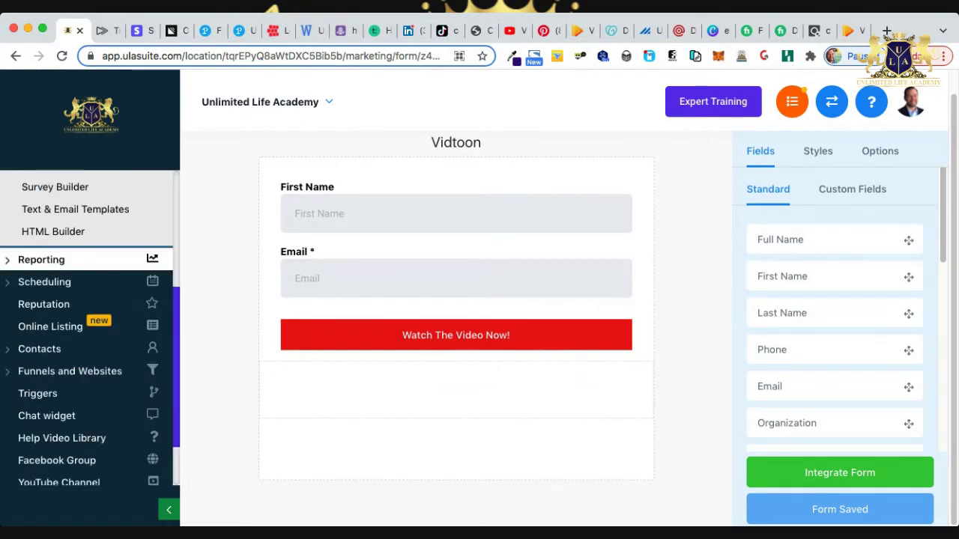
Open the Vidtoon funnel's optin page in the page builder from Funnels and Websites.
click(70, 371)
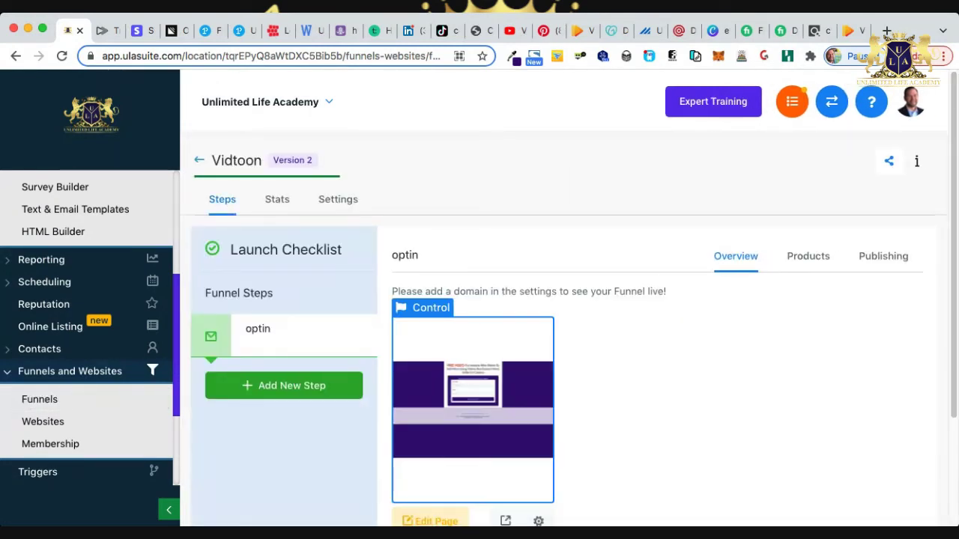
scroll(568, 300, down, 3)
click(430, 382)
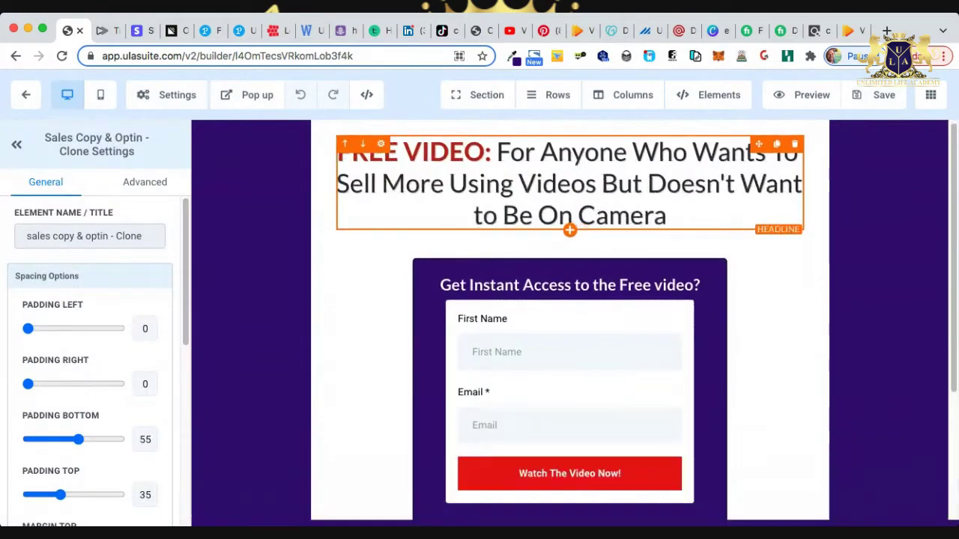
Verify the red 'Watch The Video Now!' button in the purple box, then return to the funnel.
scroll(569, 300, down, 3)
scroll(569, 299, up, 1)
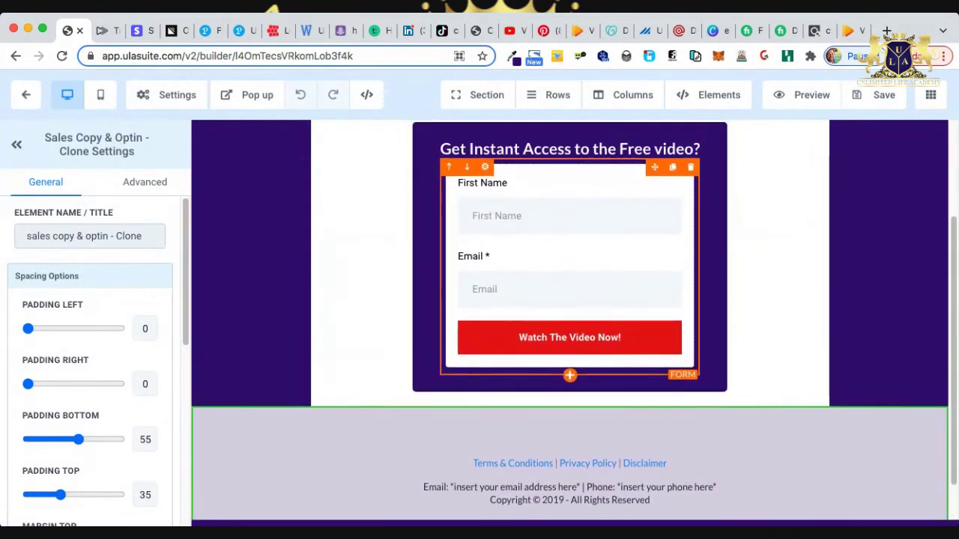
scroll(570, 320, up, 2)
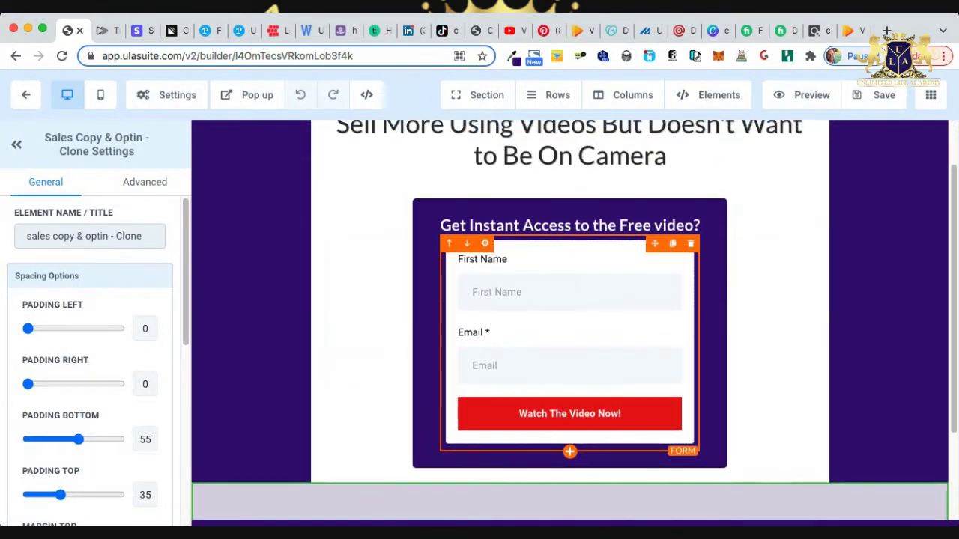
scroll(570, 321, down, 3)
scroll(569, 321, up, 3)
scroll(569, 321, down, 3)
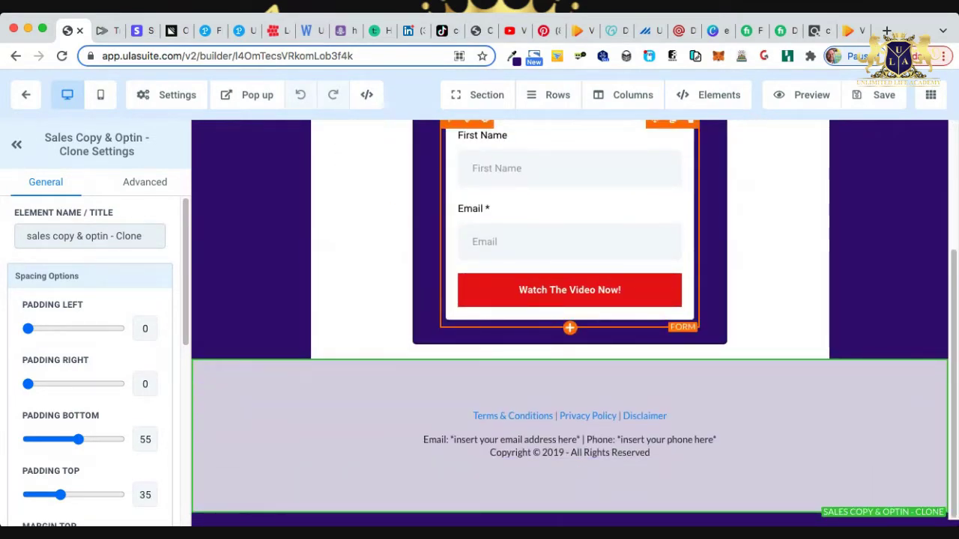
scroll(569, 320, up, 3)
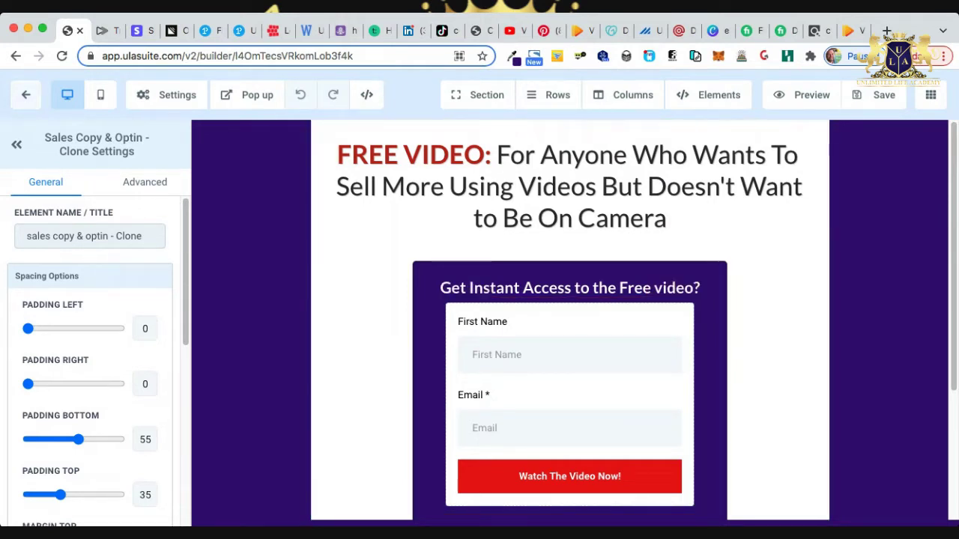
click(25, 94)
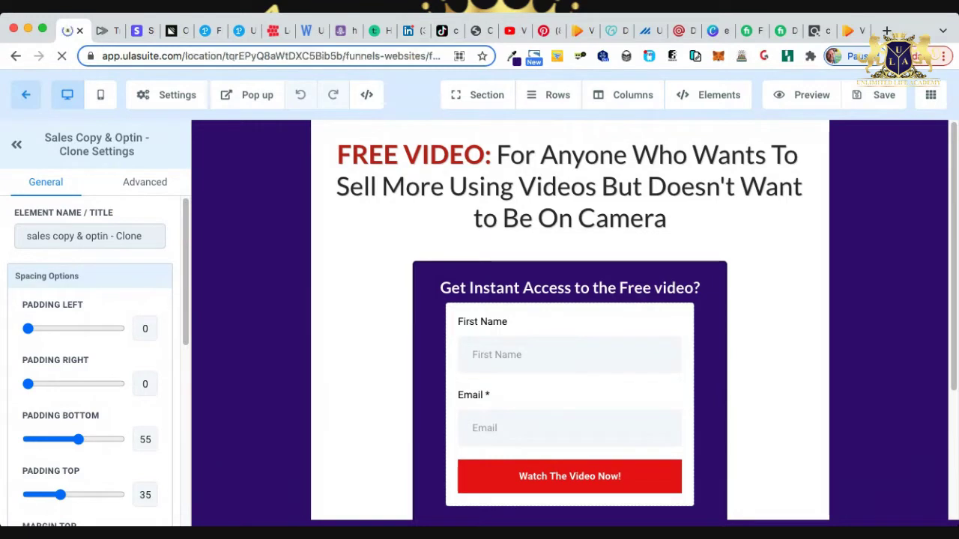
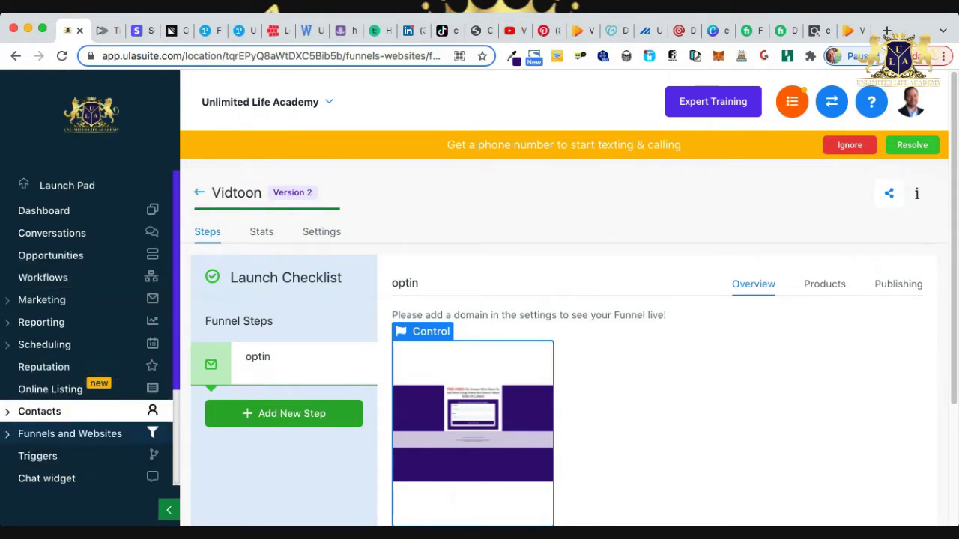
Expand the Contacts section and open the Smart Lists contact view.
scroll(89, 411, down, 1)
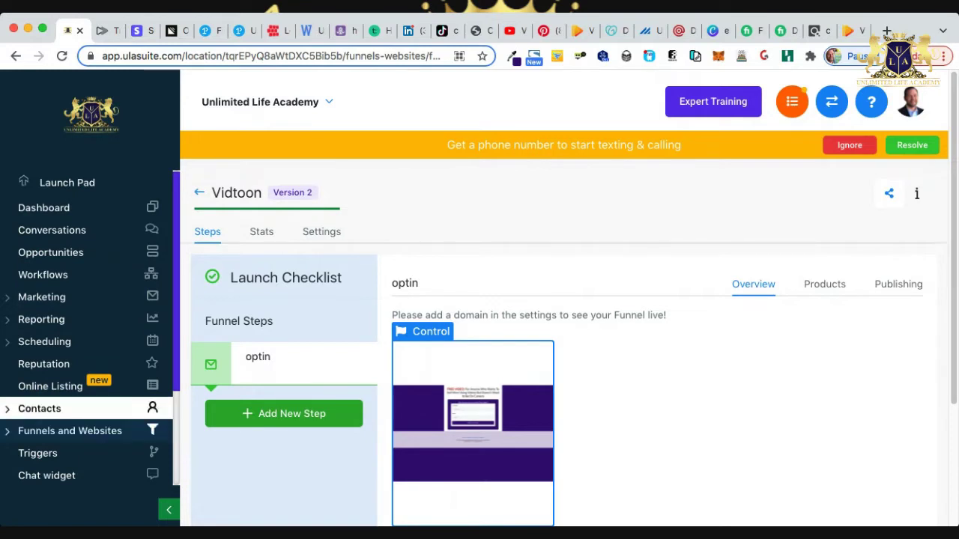
click(39, 408)
scroll(75, 411, down, 3)
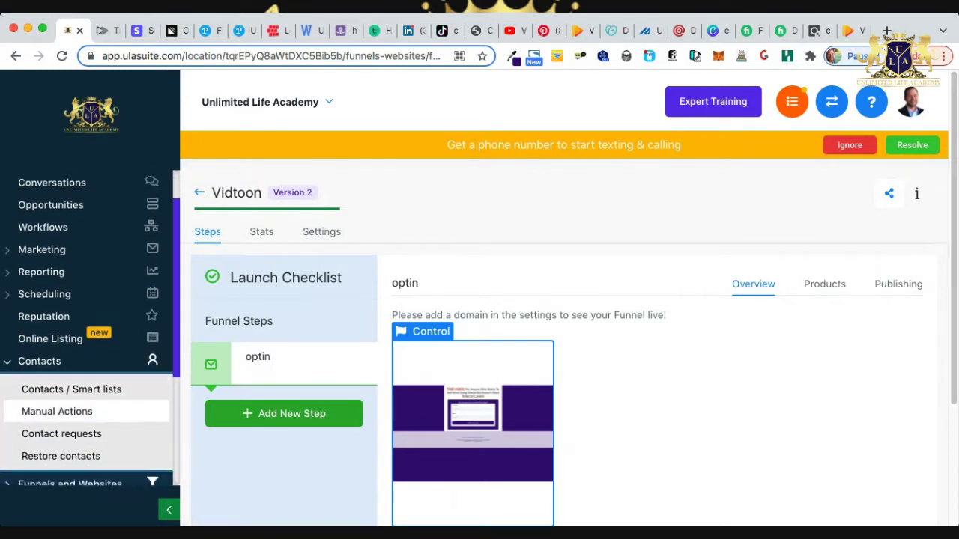
click(71, 388)
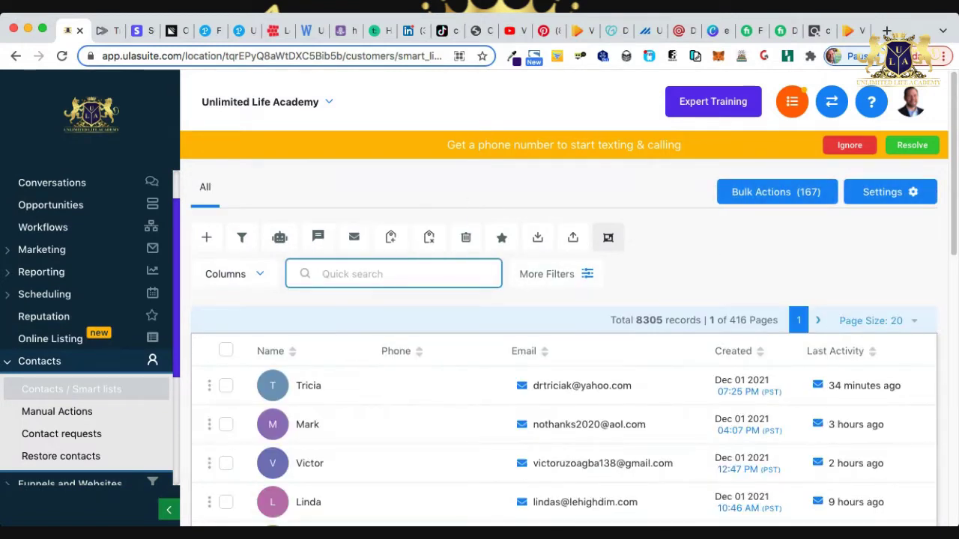
Add a 'Pipeline is' filter to the contacts list, narrowing it to 555 records.
click(550, 274)
click(846, 356)
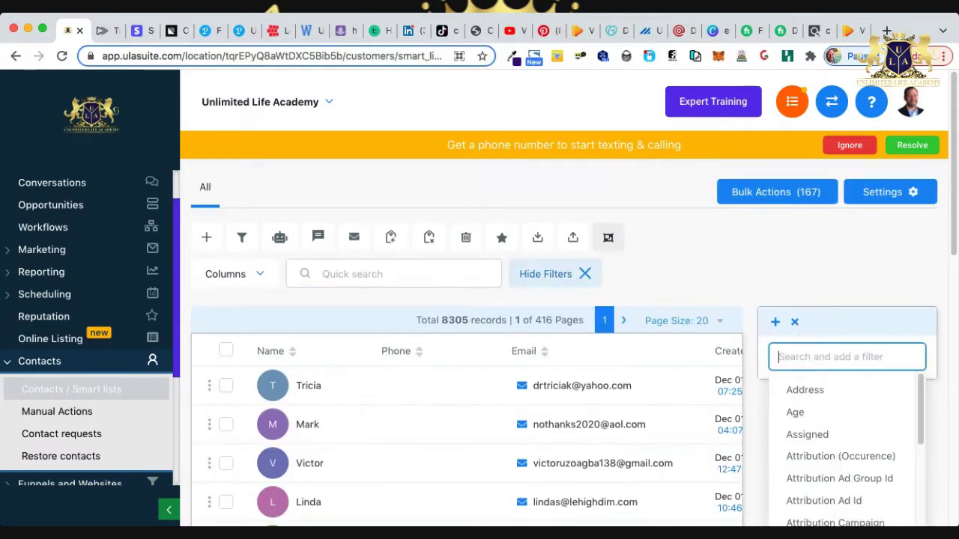
text(pip)
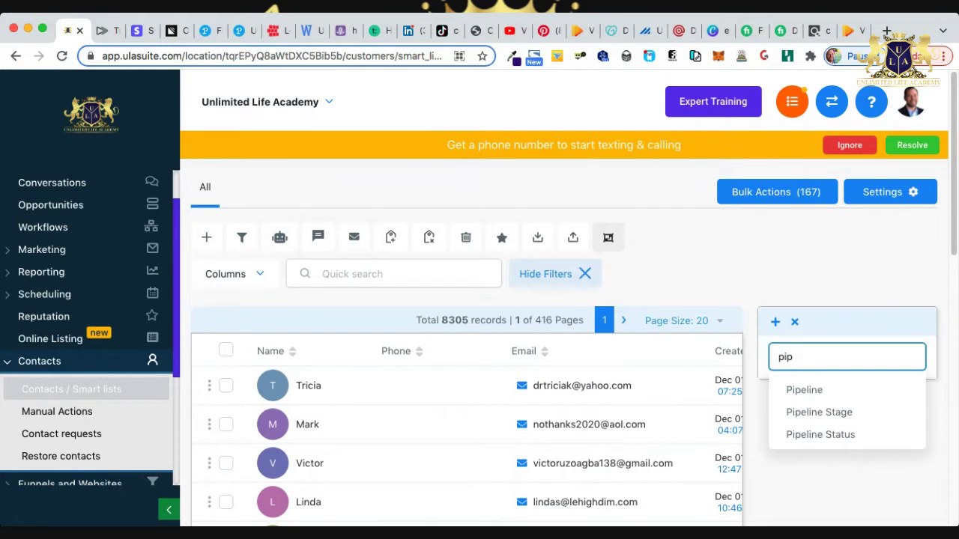
key(Return)
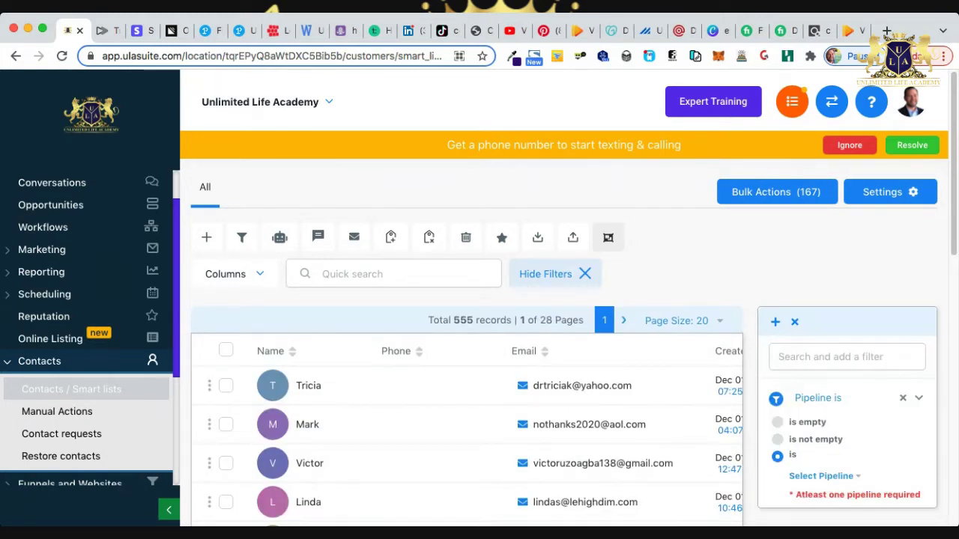
click(821, 476)
Go to the account Settings from the sidebar.
scroll(853, 374, down, 5)
scroll(854, 375, down, 1)
scroll(854, 329, up, 10)
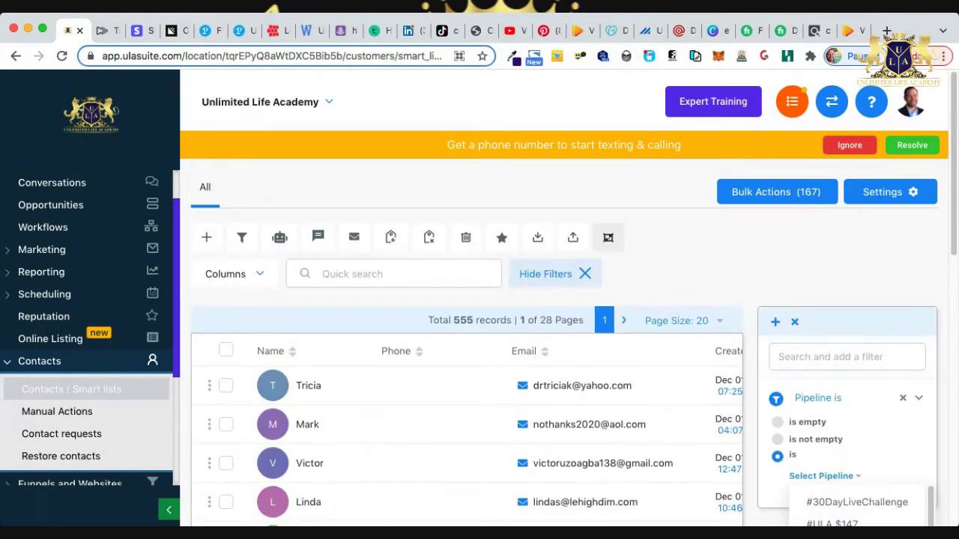
scroll(82, 345, down, 3)
scroll(82, 344, down, 2)
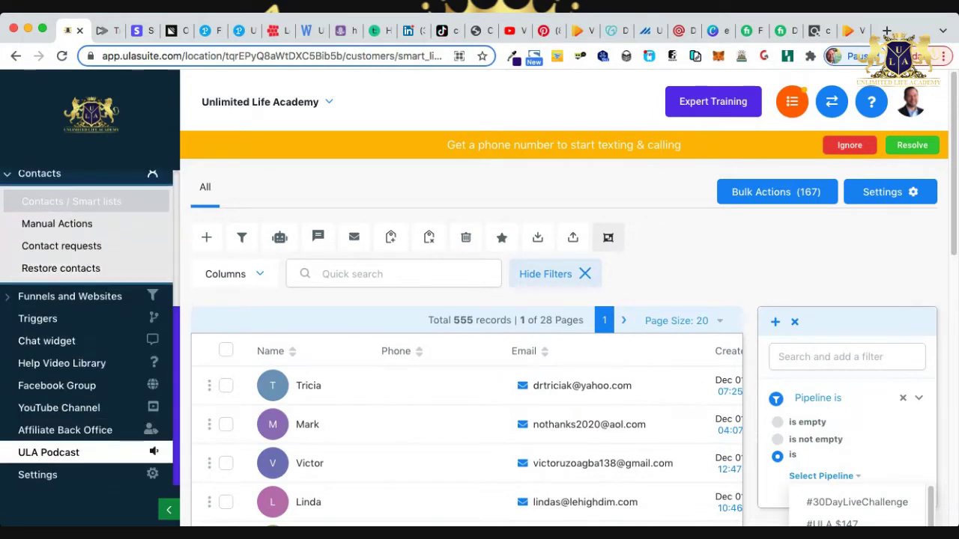
click(152, 472)
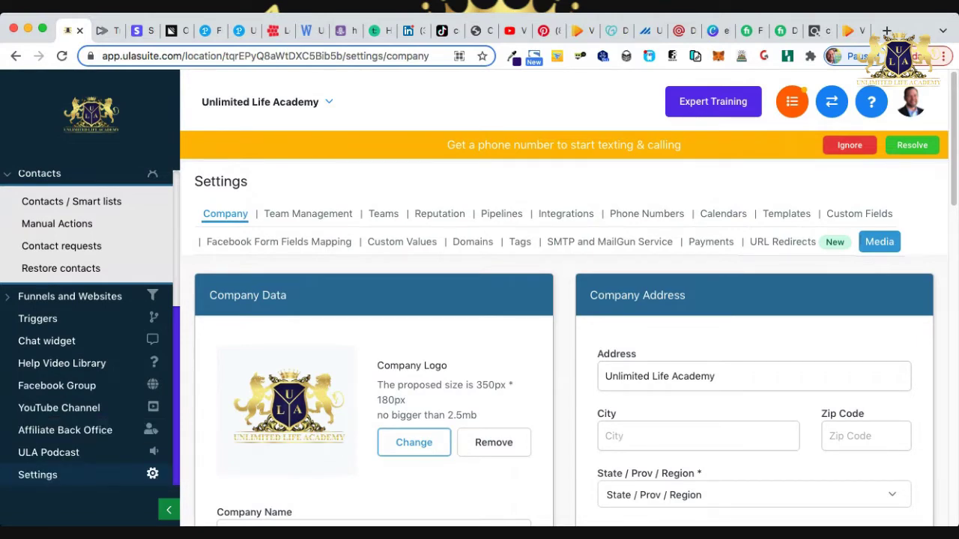
In Pipelines settings, create and save a 'VidToon' pipeline with one stage named 'Optin'.
click(501, 214)
scroll(562, 337, down, 5)
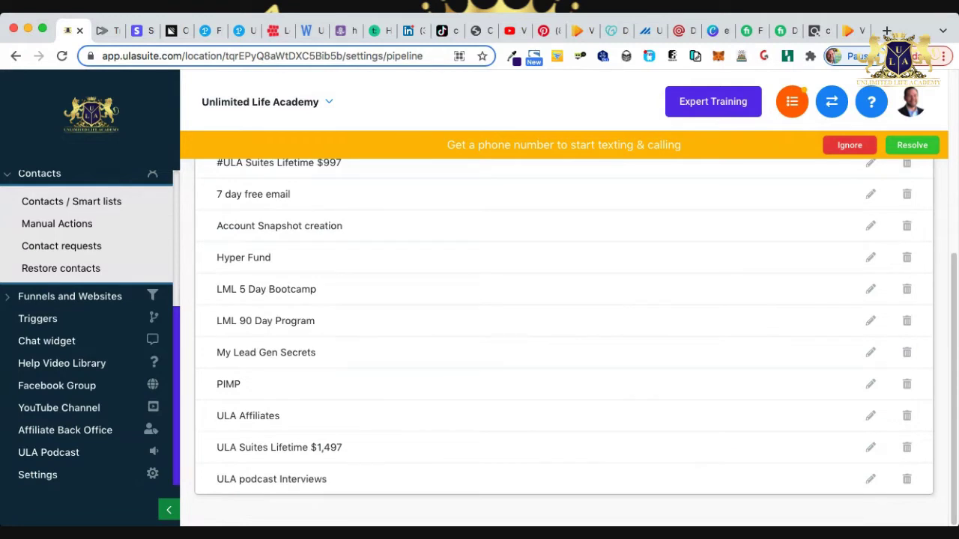
scroll(561, 337, up, 5)
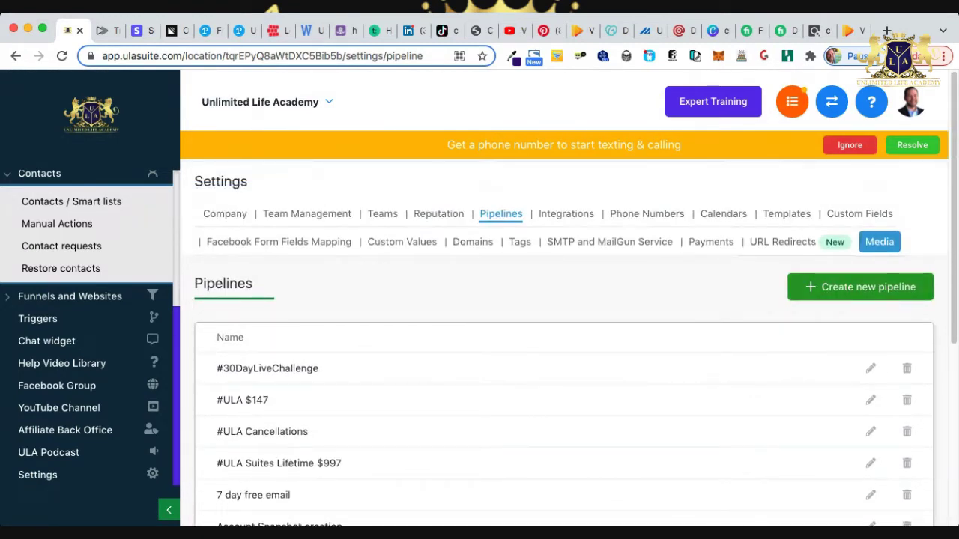
click(859, 287)
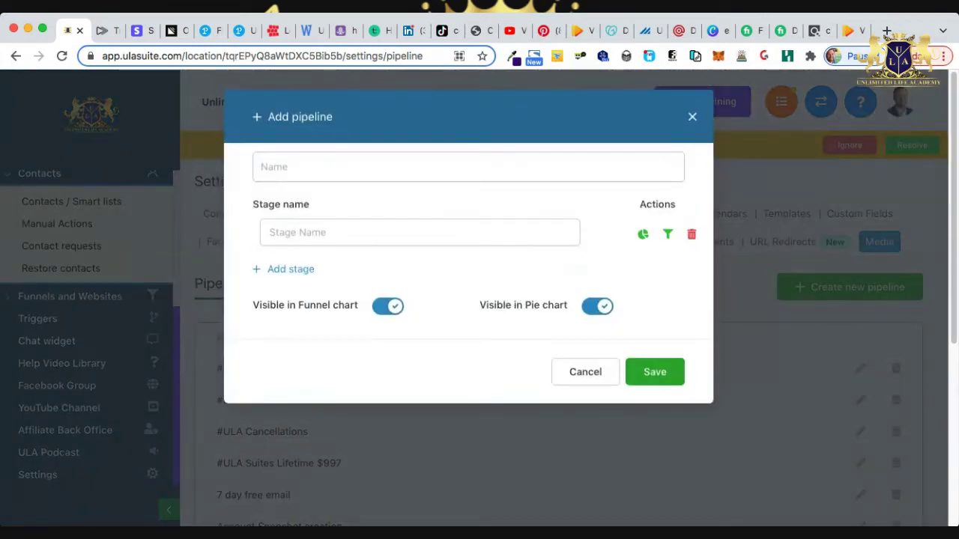
text(V)
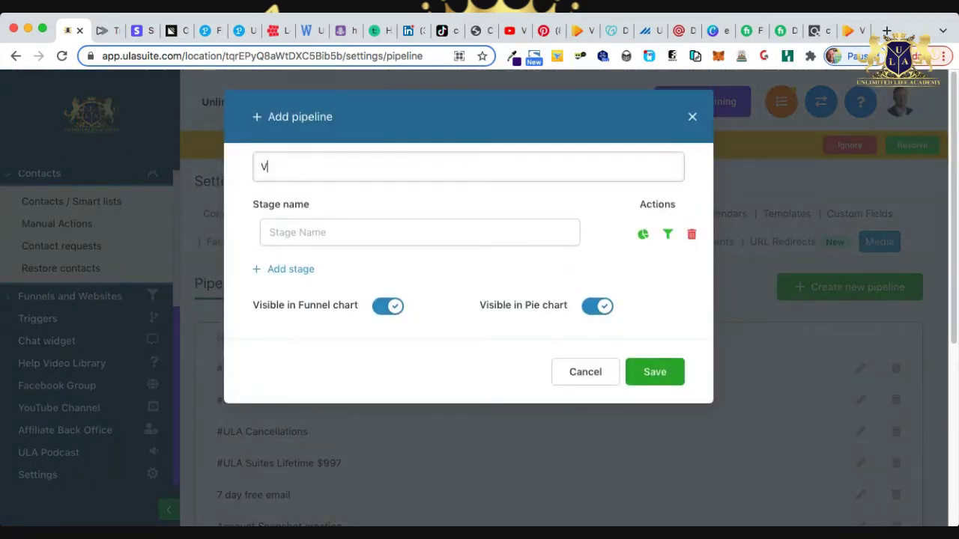
text(idToon)
click(420, 233)
text(Optin)
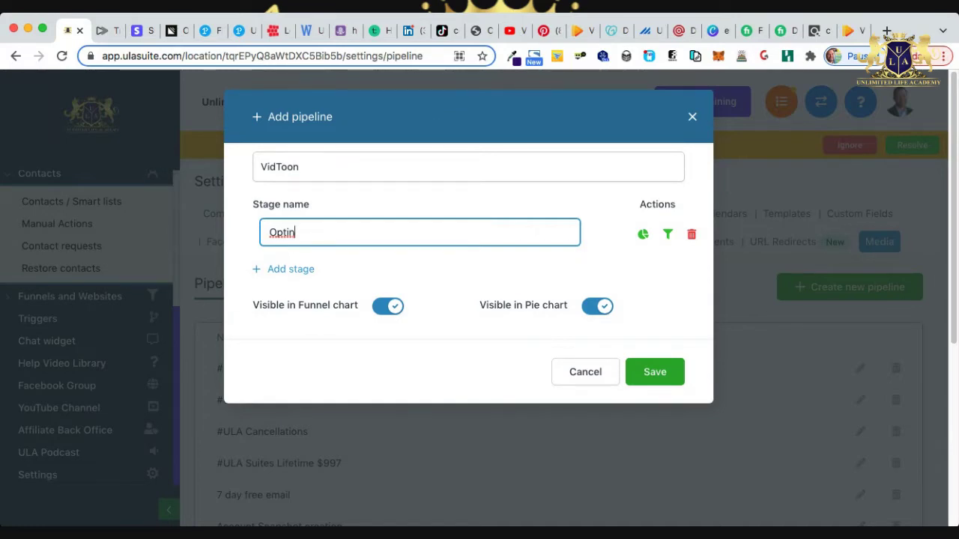
click(655, 371)
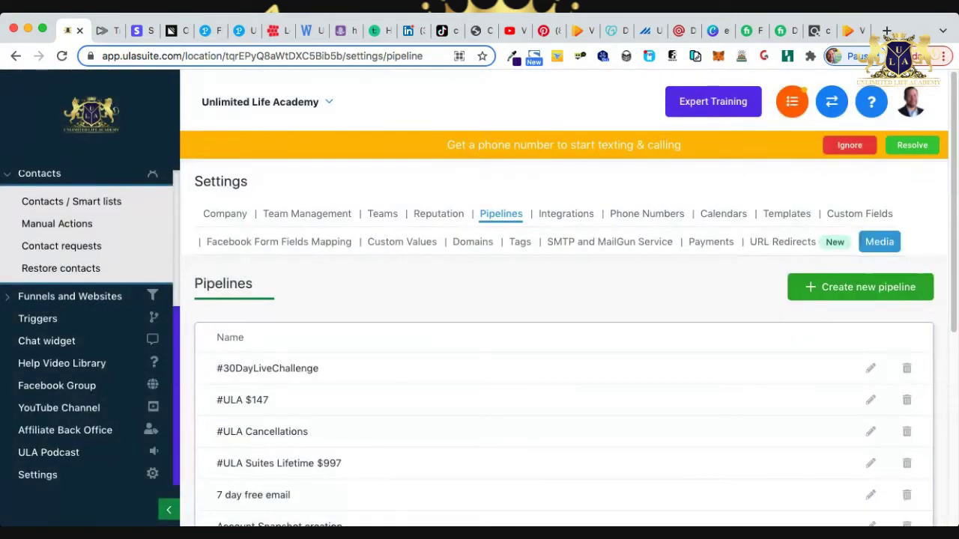
Open Opportunities and show the VidToon pipeline with its empty Optin stage.
scroll(75, 352, up, 5)
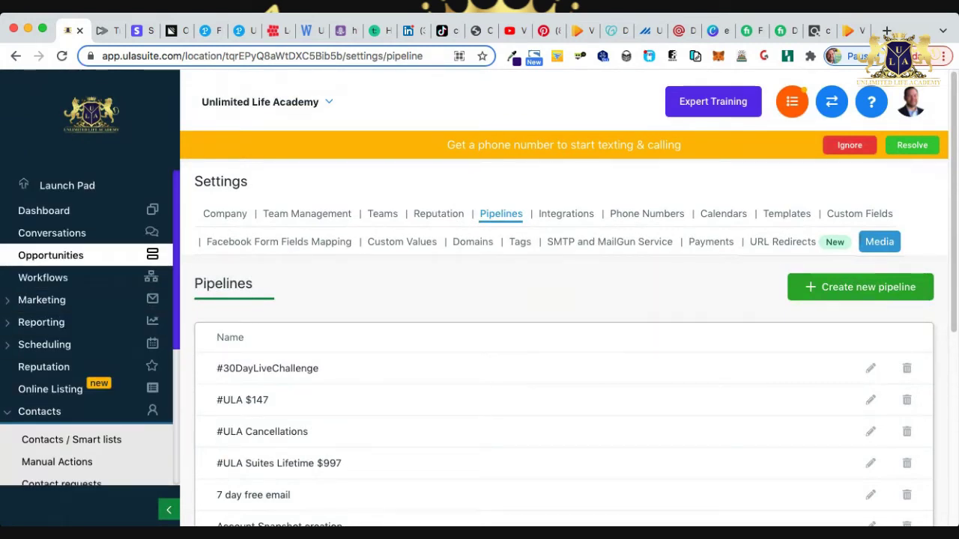
click(75, 255)
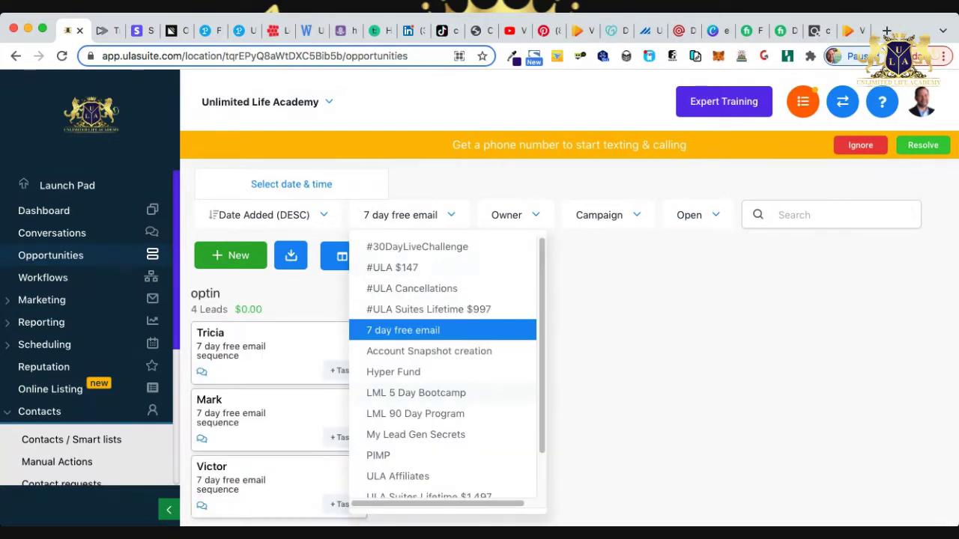
scroll(442, 367, down, 2)
click(397, 488)
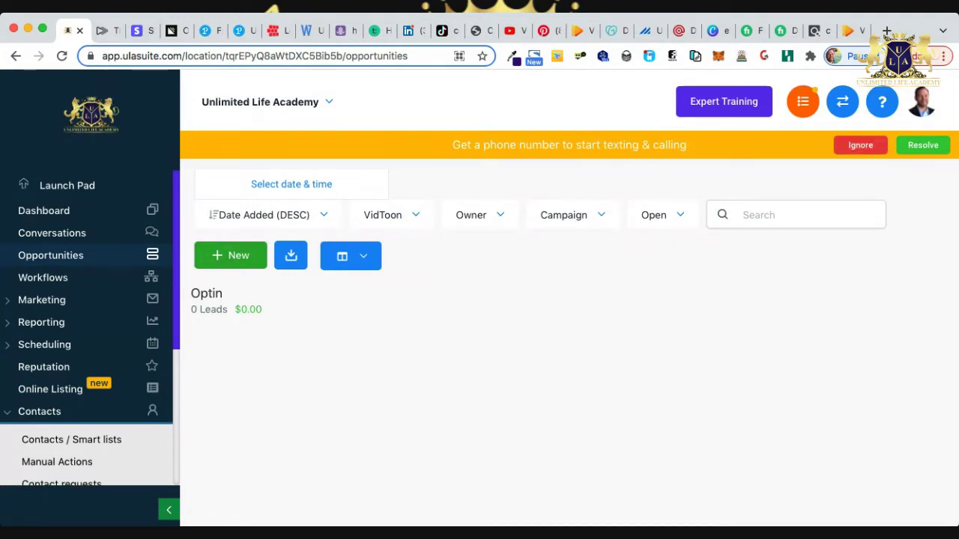
Switch the board to the '7 day free email' pipeline for comparison.
click(389, 215)
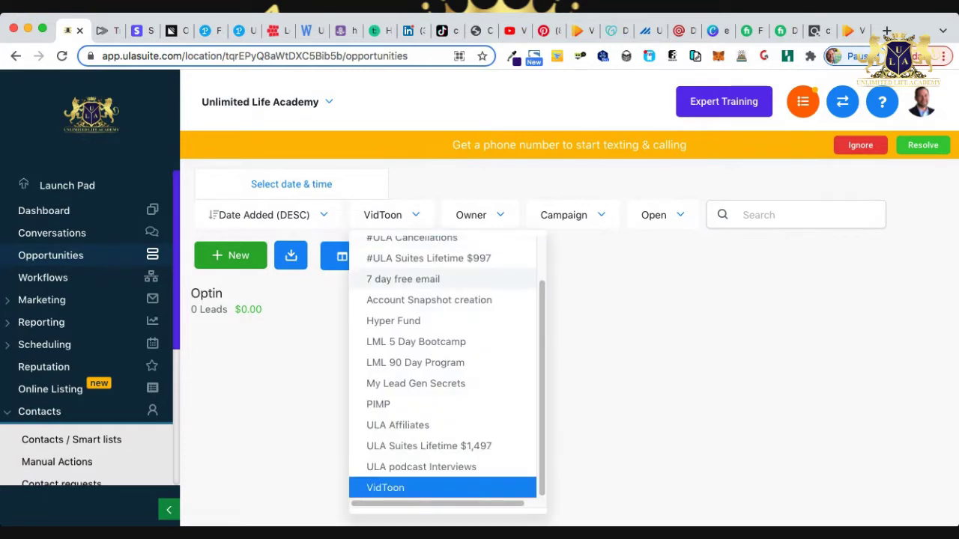
click(404, 279)
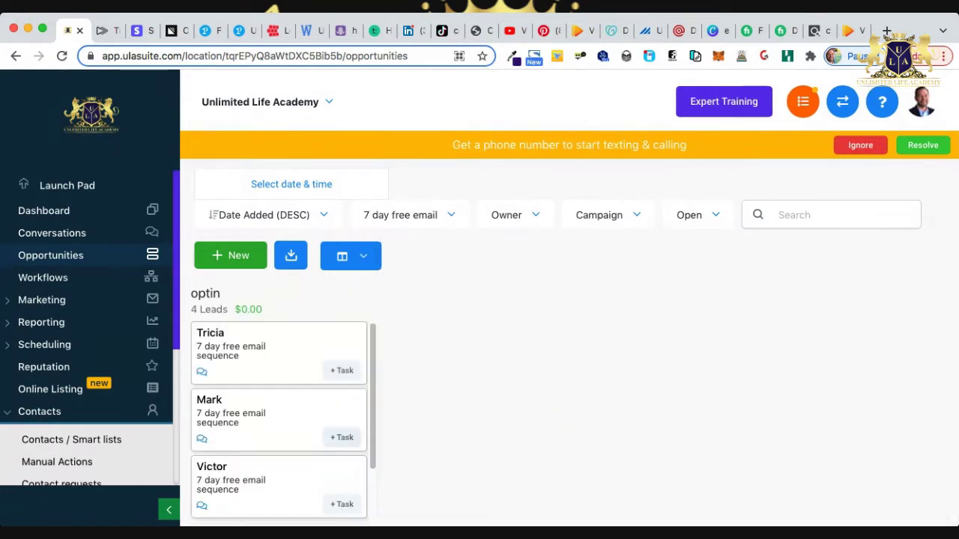
scroll(279, 419, down, 2)
scroll(278, 420, down, 1)
scroll(279, 419, up, 2)
scroll(279, 420, down, 2)
scroll(279, 419, down, 1)
scroll(279, 420, up, 3)
scroll(278, 420, down, 2)
scroll(278, 419, up, 3)
scroll(279, 420, down, 3)
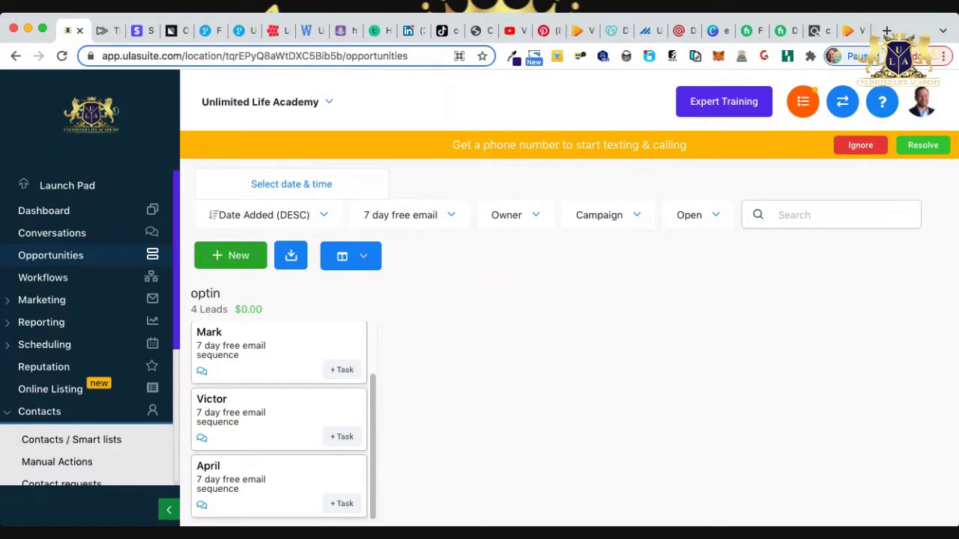
Switch the opportunities board back to the VidToon pipeline.
click(400, 215)
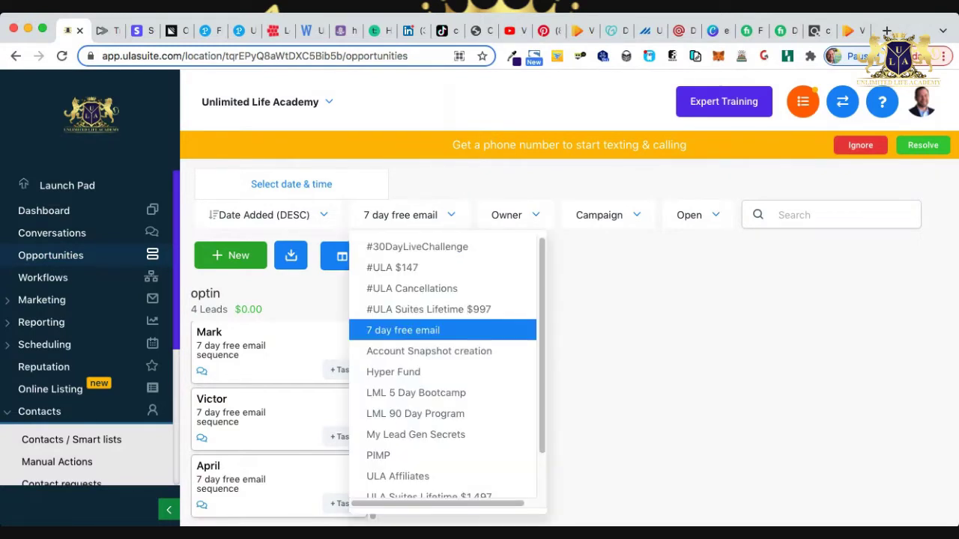
scroll(442, 367, down, 2)
click(385, 487)
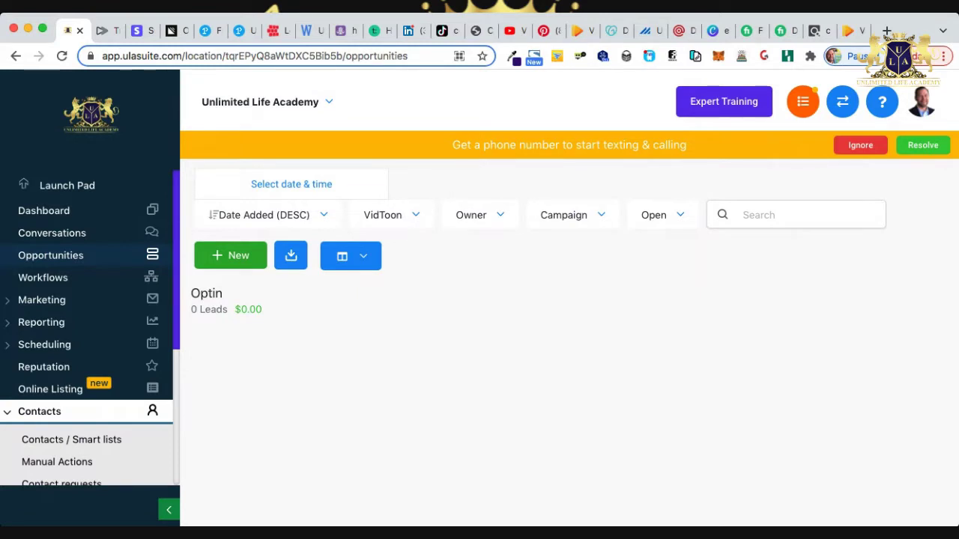
Collapse the Contacts section and go to the Triggers list.
click(45, 411)
scroll(74, 411, down, 3)
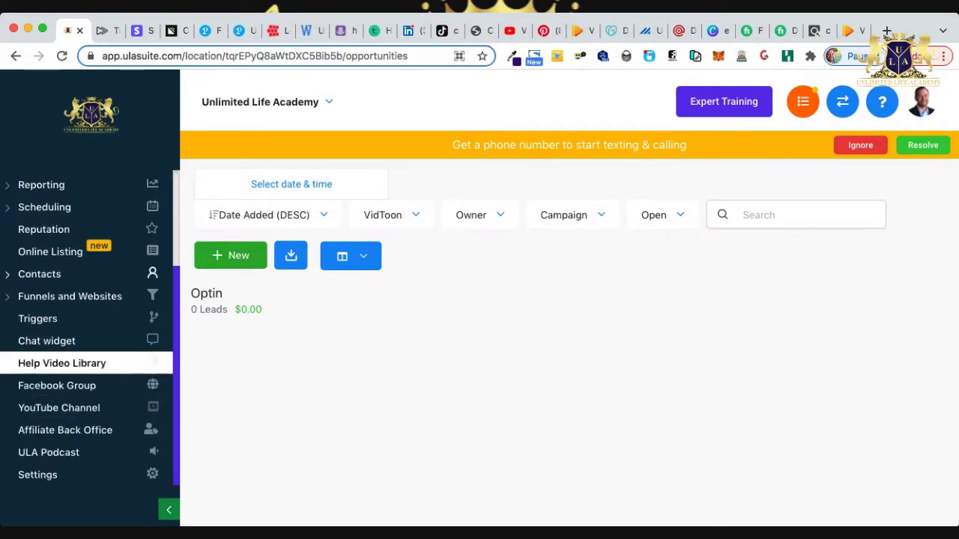
click(37, 319)
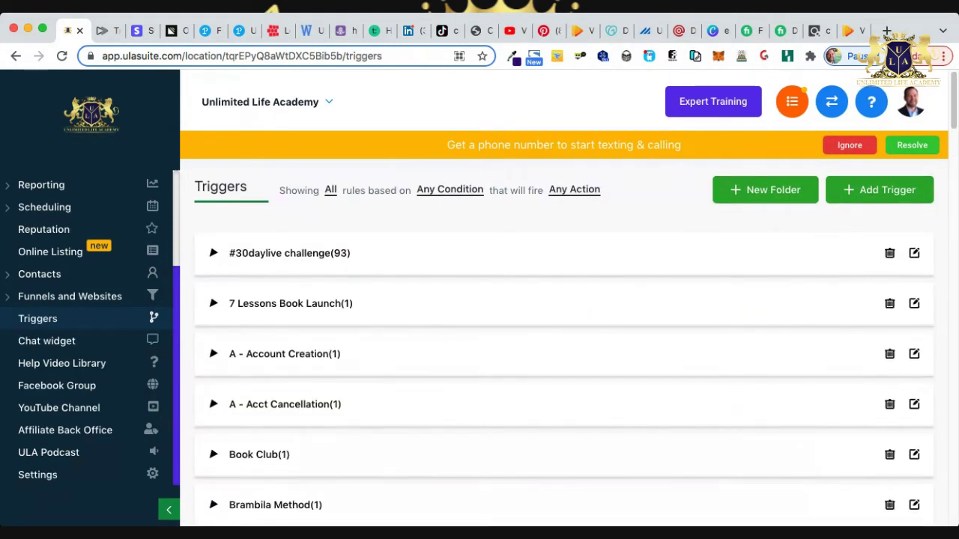
Expand the ClickBank Products trigger folder to reach the VidToon trigger.
scroll(564, 343, down, 2)
scroll(564, 343, down, 4)
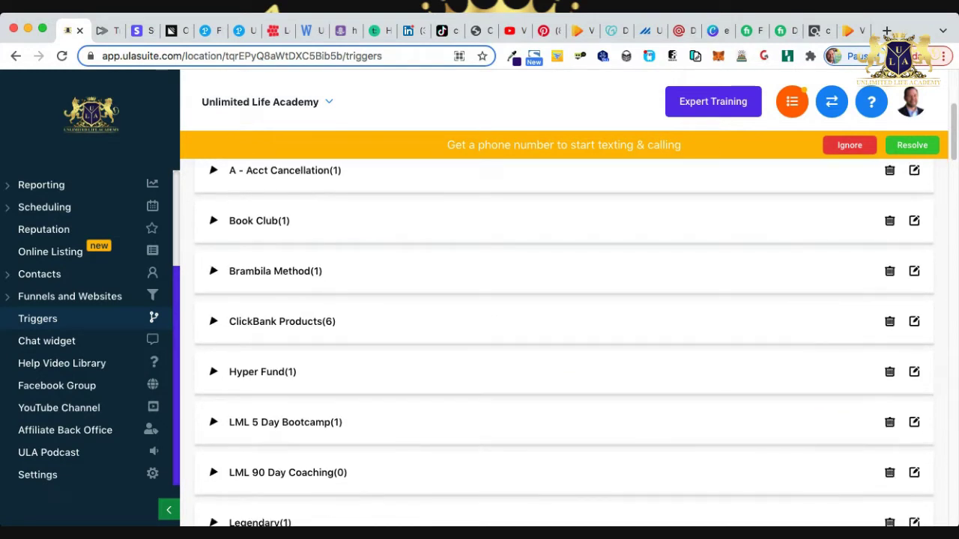
click(281, 322)
scroll(563, 343, down, 5)
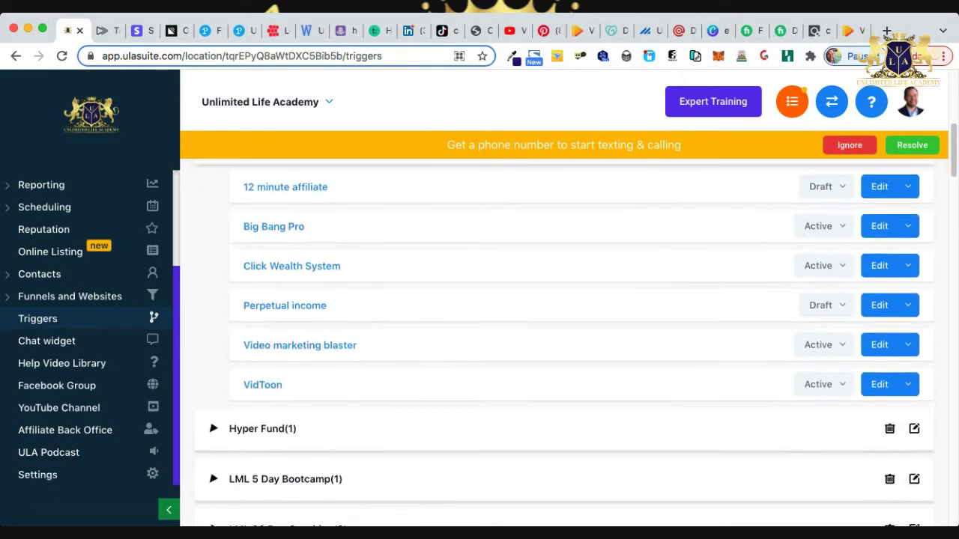
scroll(564, 343, up, 2)
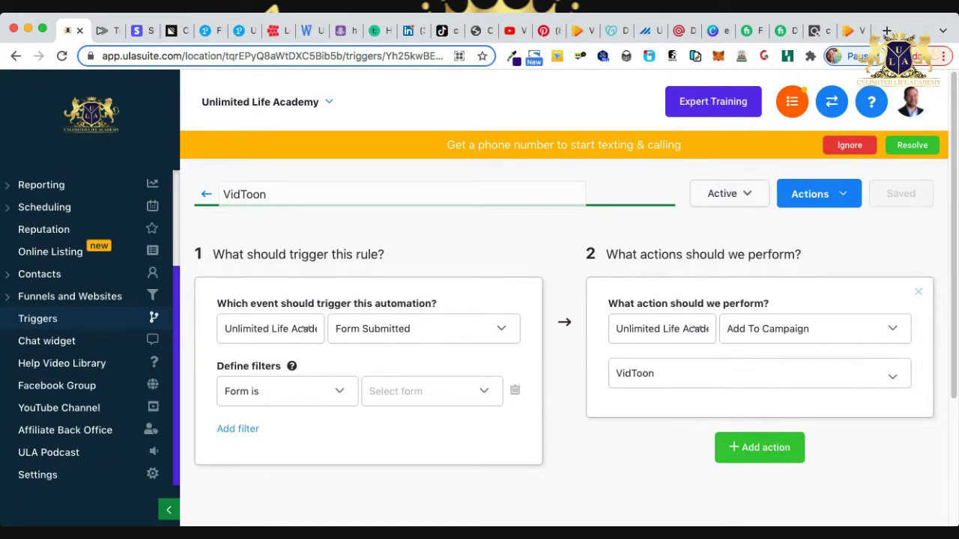
Set the trigger's Form Submitted filter to the Vidtoon form.
click(420, 391)
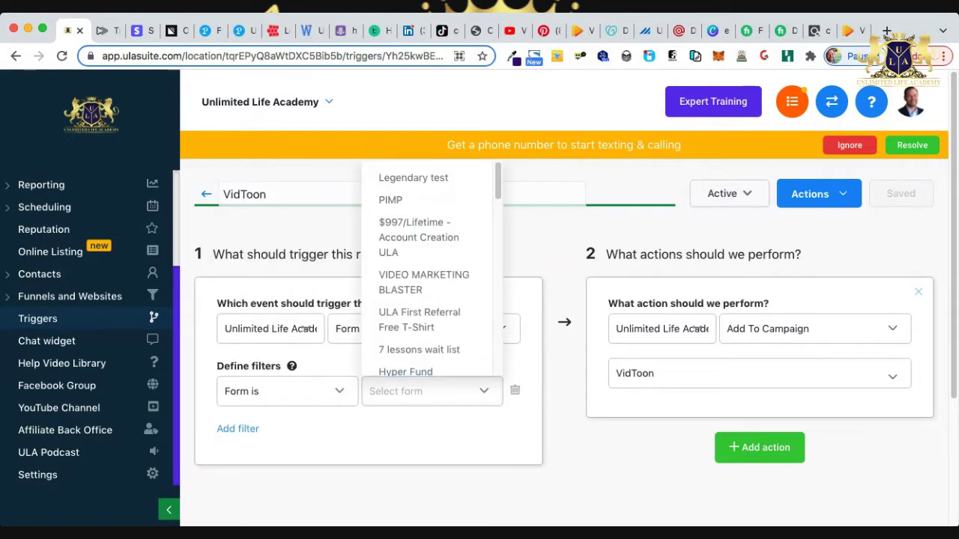
scroll(426, 300, down, 5)
scroll(427, 375, down, 3)
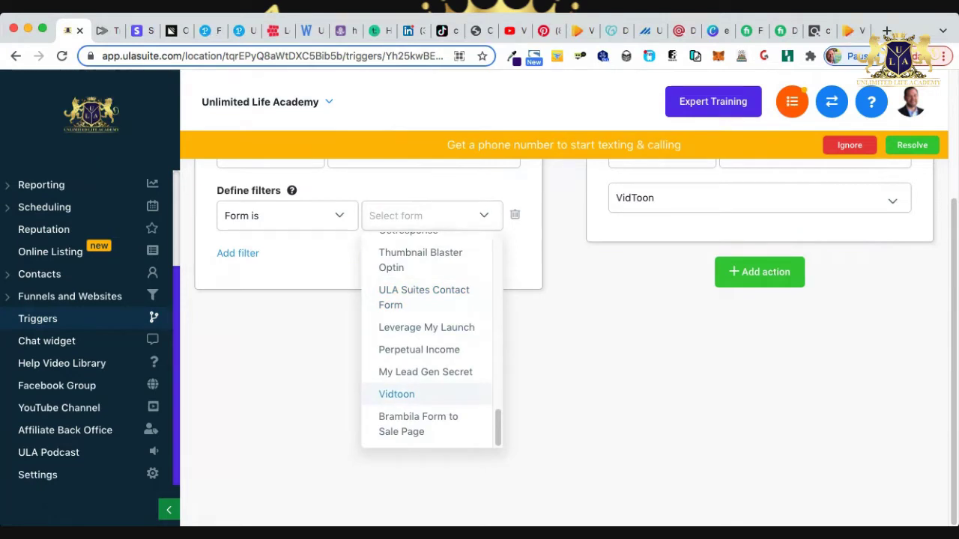
click(397, 394)
scroll(561, 337, up, 3)
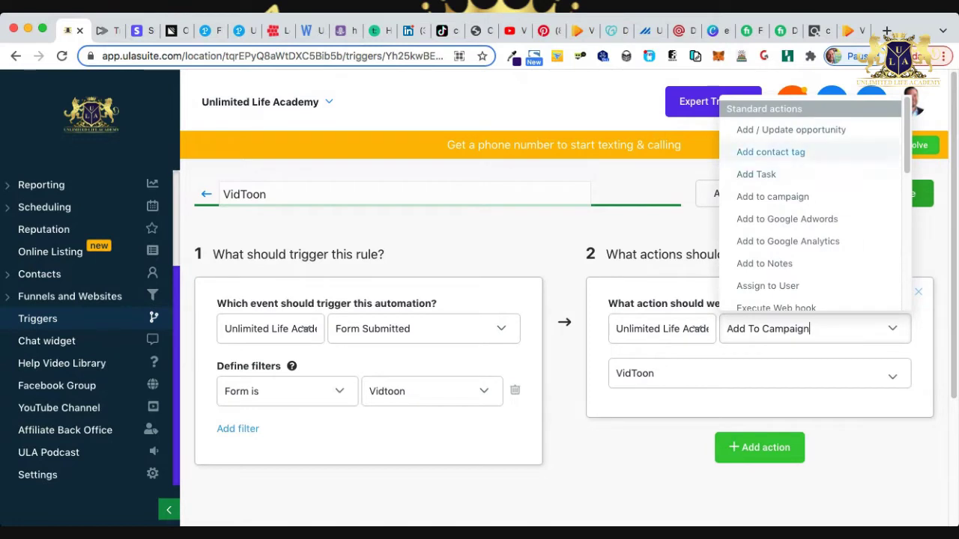
Make the action Add/Update Opportunity in the VidToon pipeline's Optin stage.
click(791, 130)
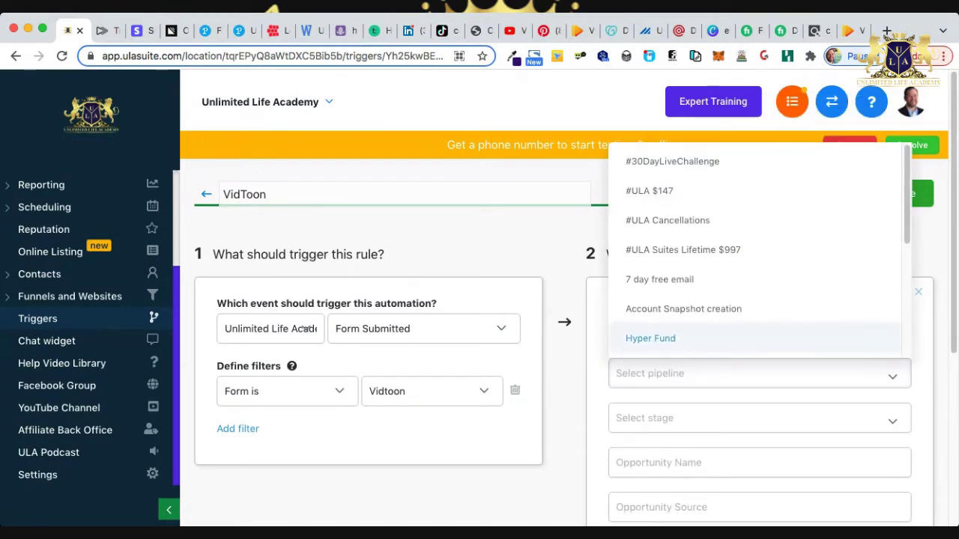
scroll(749, 310, down, 5)
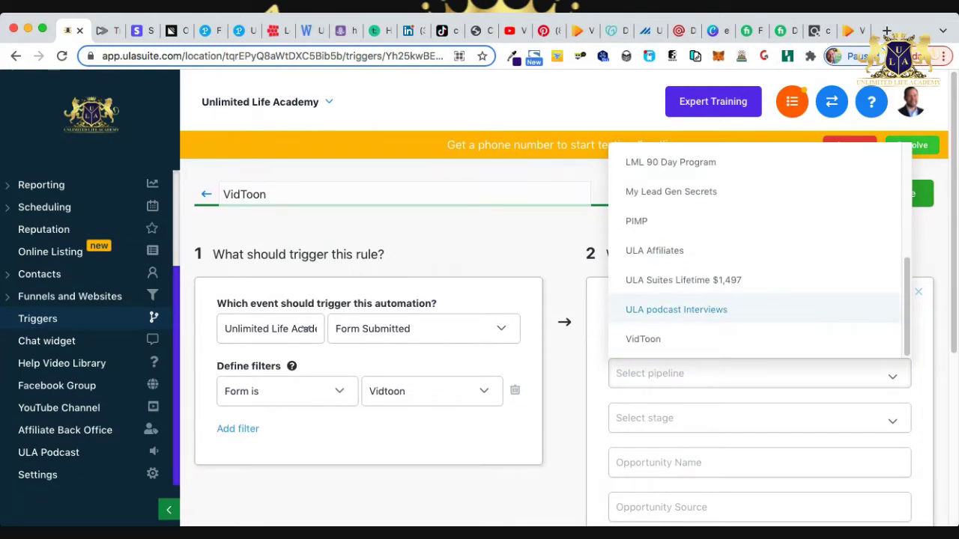
click(643, 338)
click(749, 418)
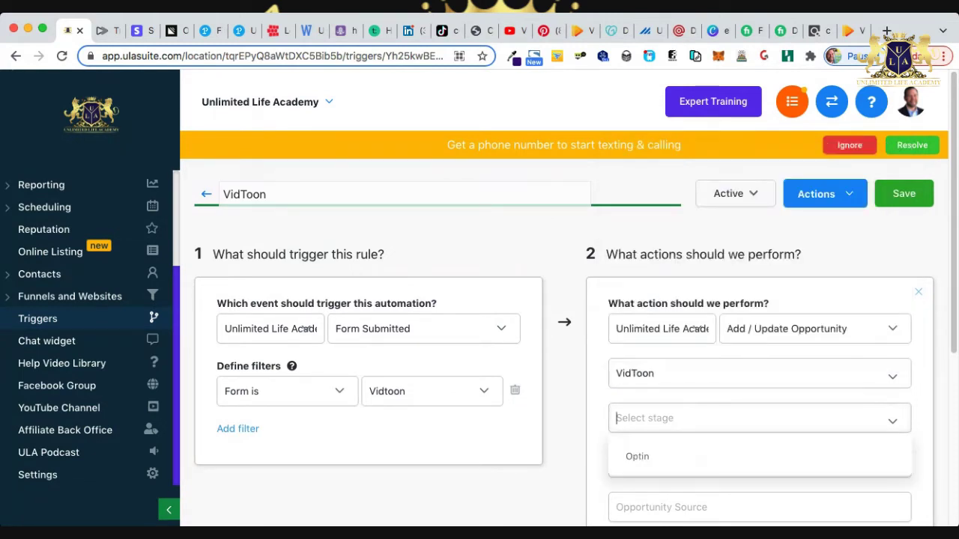
click(637, 456)
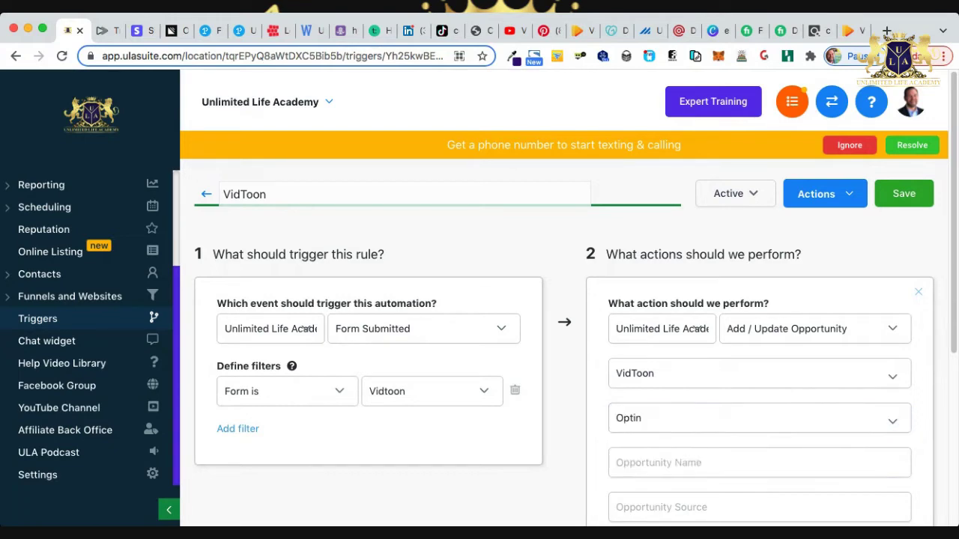
Add another action to the VidToon trigger.
scroll(570, 343, down, 4)
scroll(569, 343, up, 2)
scroll(569, 342, down, 1)
scroll(760, 375, down, 3)
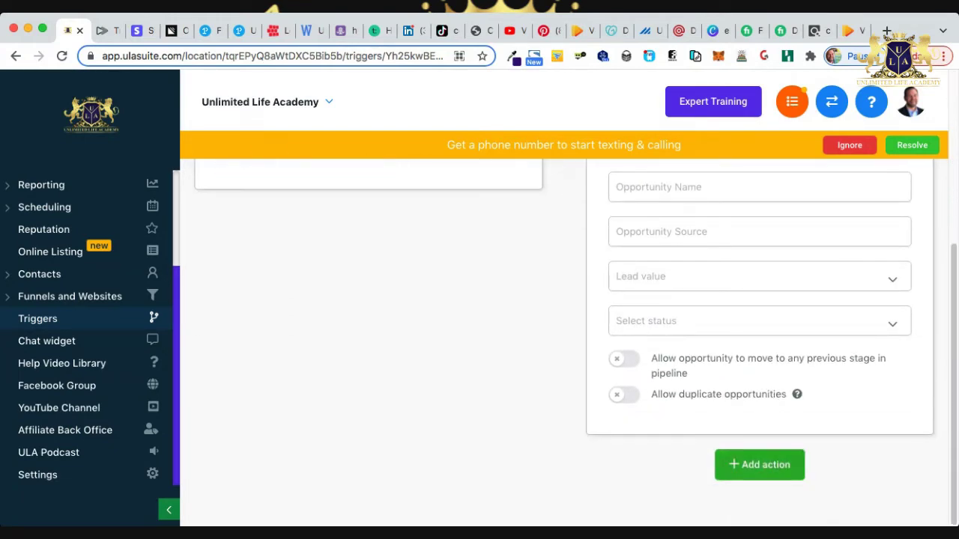
click(759, 463)
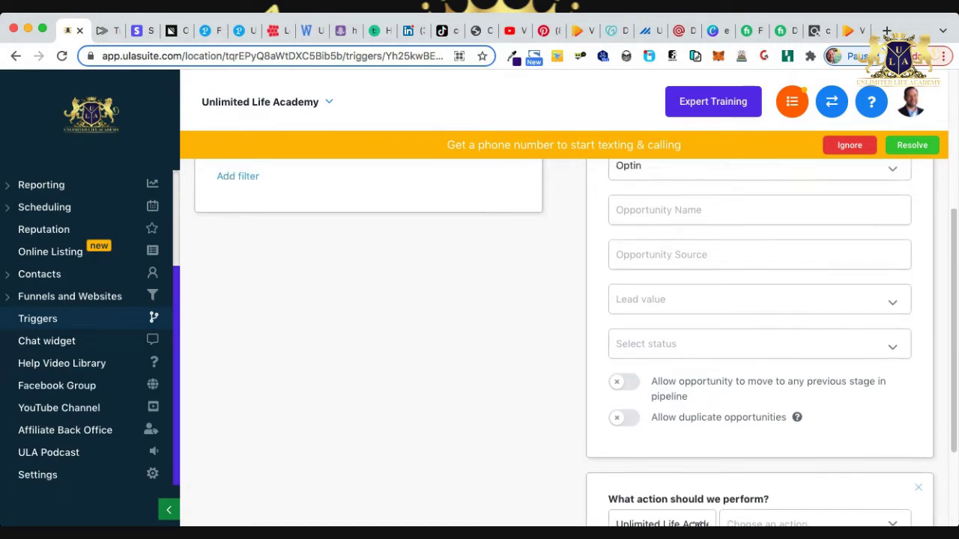
scroll(561, 337, up, 4)
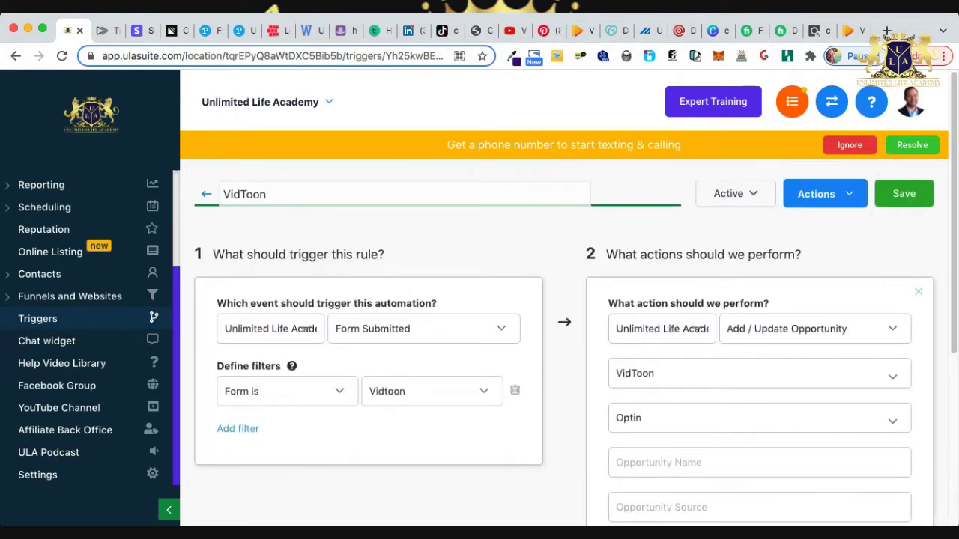
scroll(569, 329, down, 1)
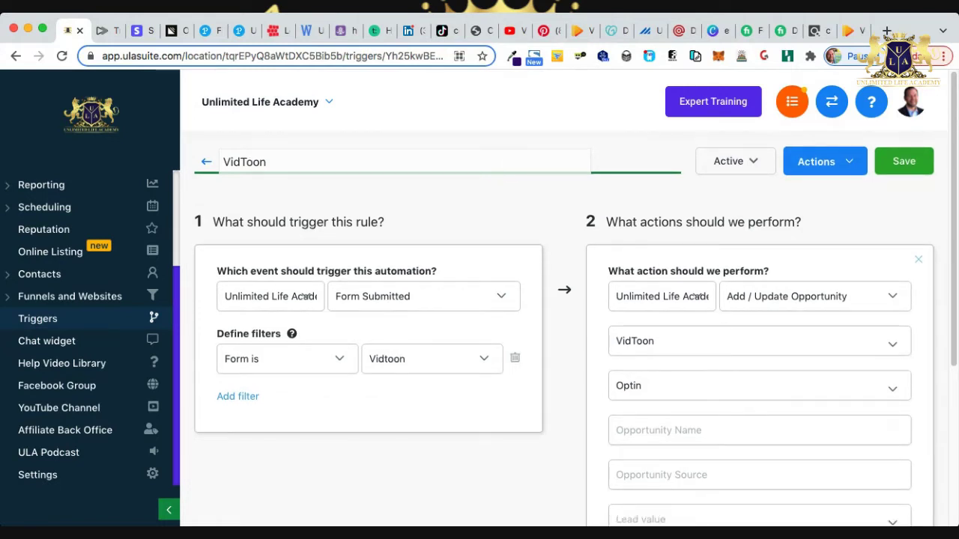
Leave the trigger status unchanged and save the VidToon trigger.
click(734, 161)
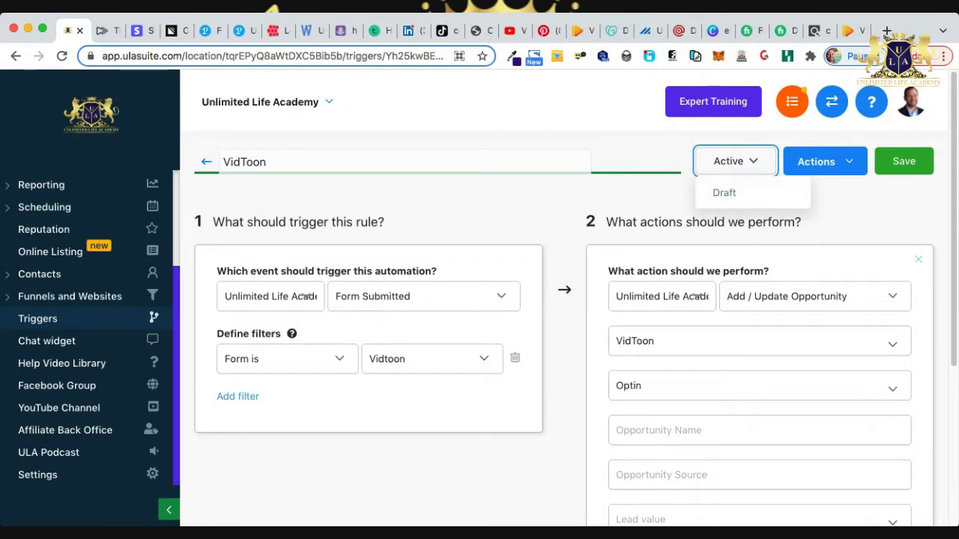
key(Escape)
click(903, 161)
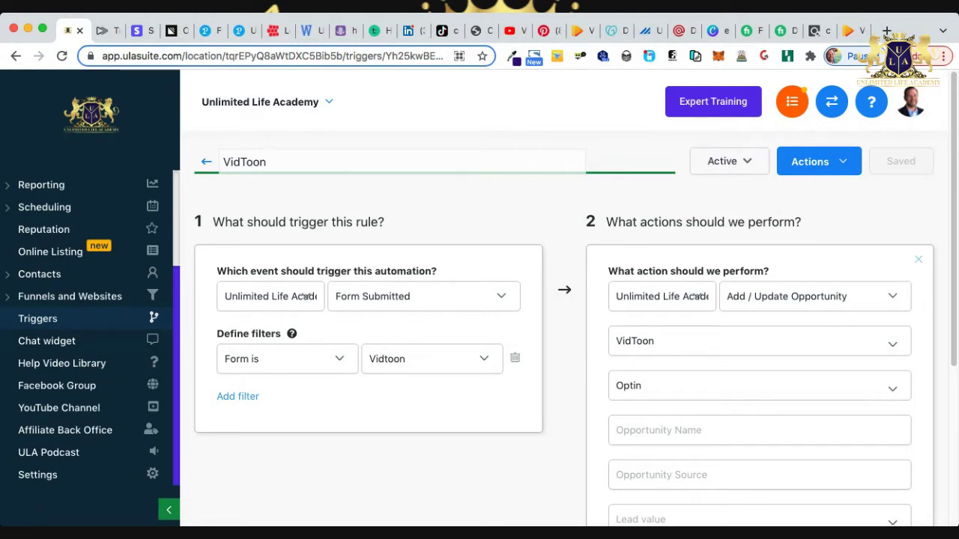
Glance at the VidToon sales page, then open Funnels under Funnels and Websites.
click(848, 30)
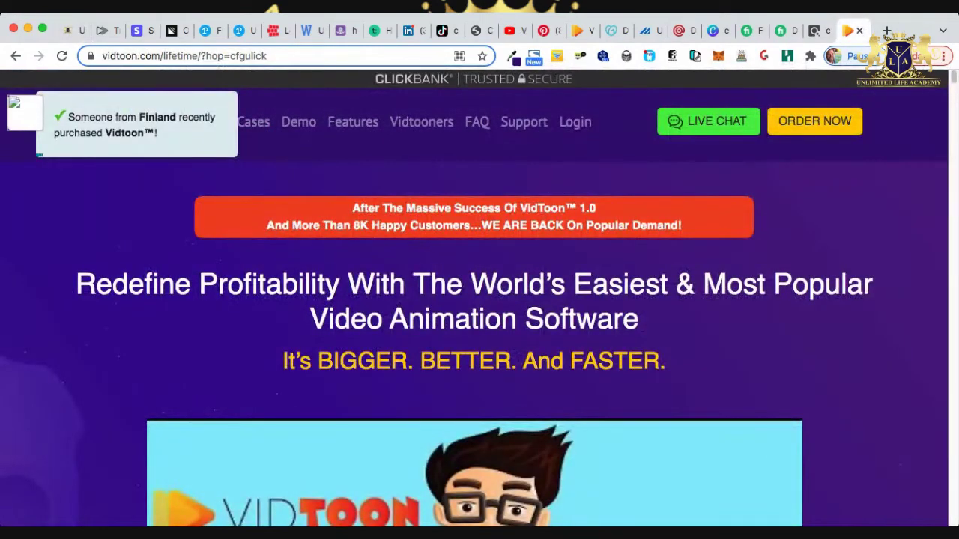
key(super+1)
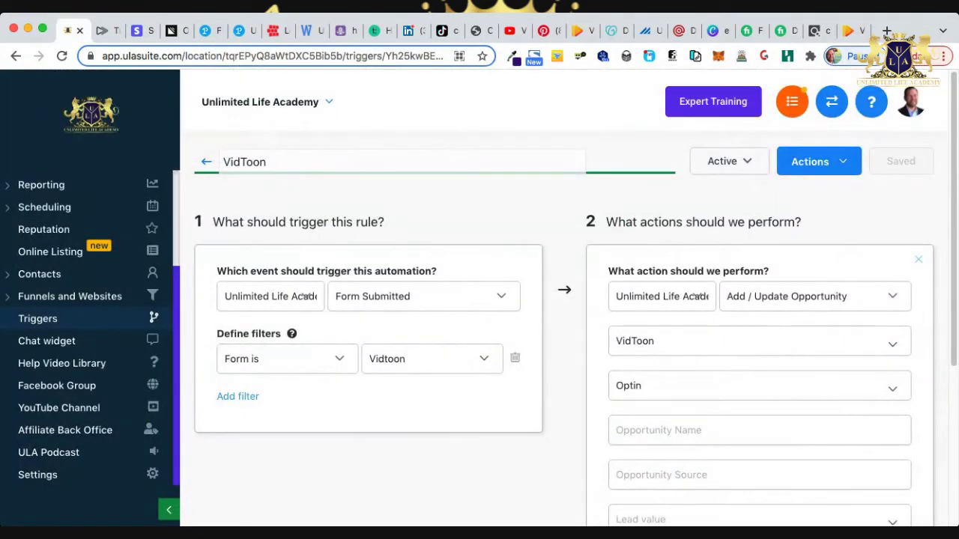
scroll(86, 337, up, 5)
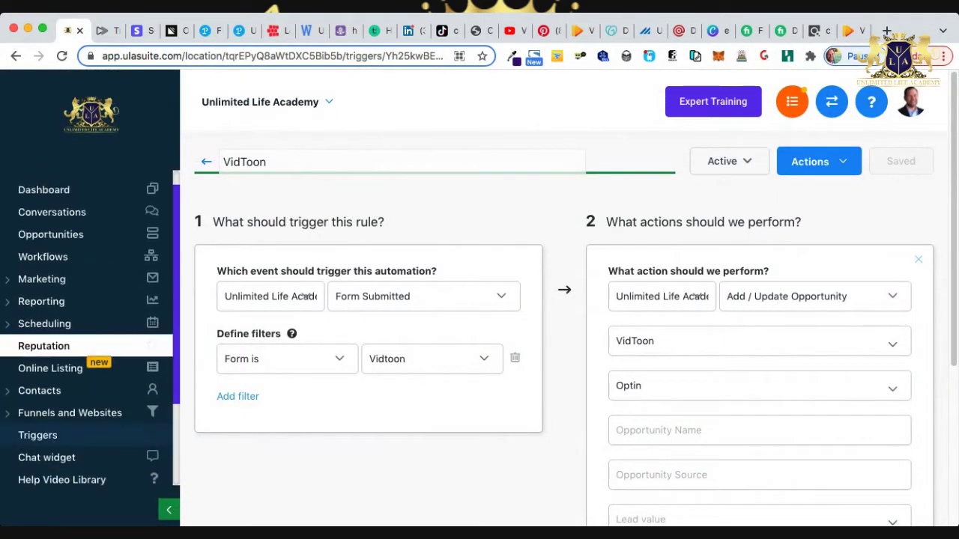
click(51, 256)
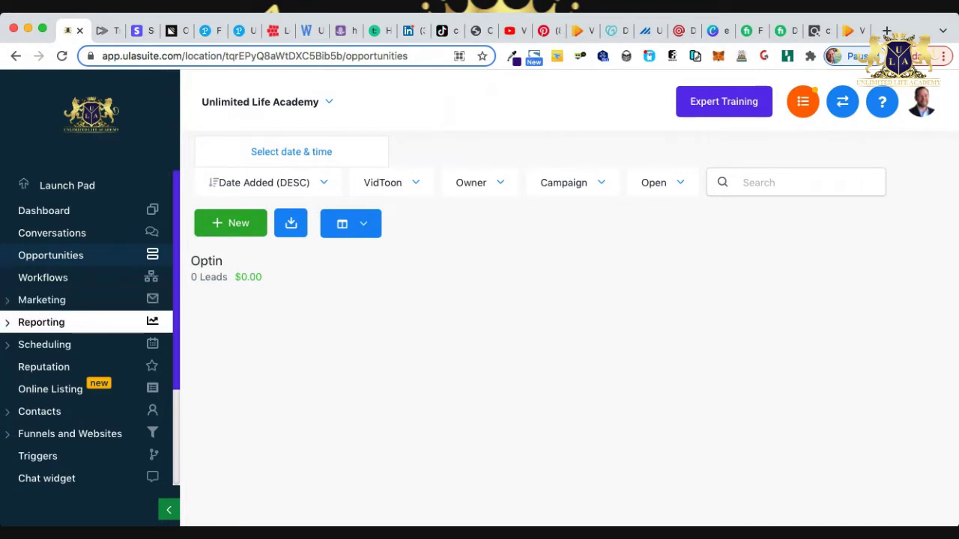
click(70, 434)
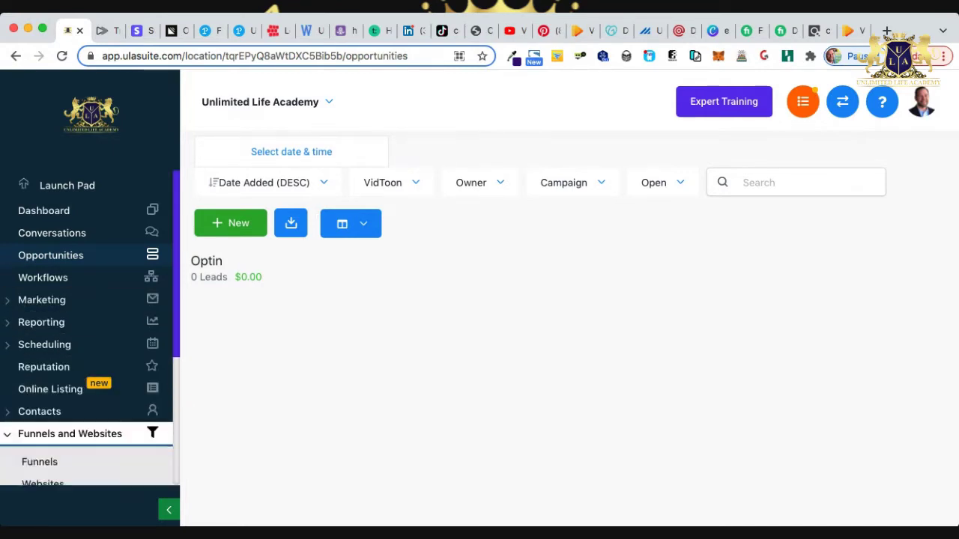
click(45, 461)
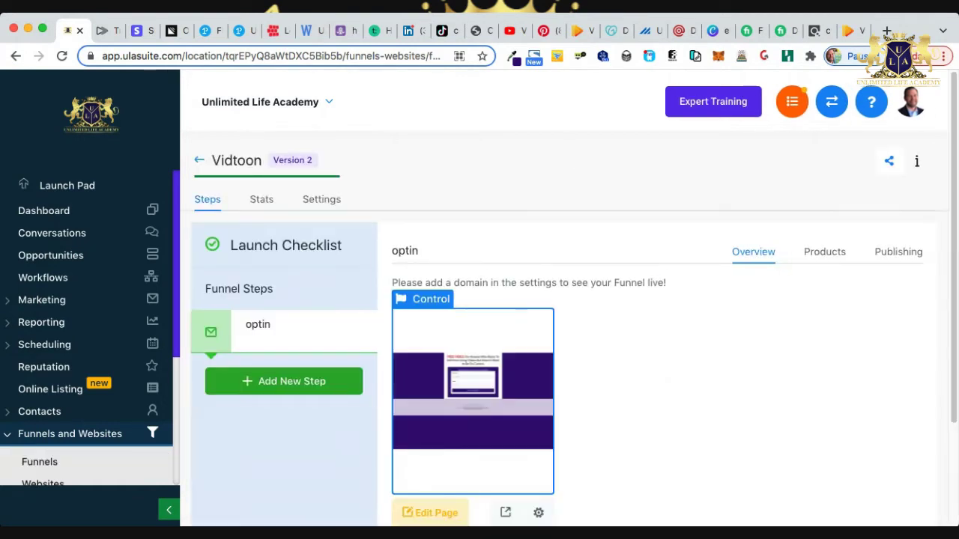
Open the Vidtoon optin page in the builder and preview it in a new tab.
scroll(569, 300, down, 1)
click(429, 470)
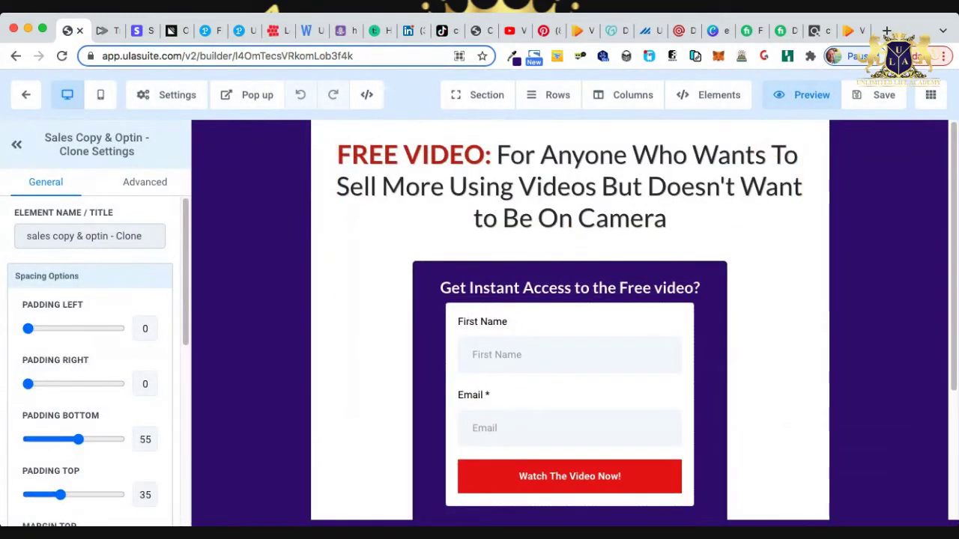
click(802, 94)
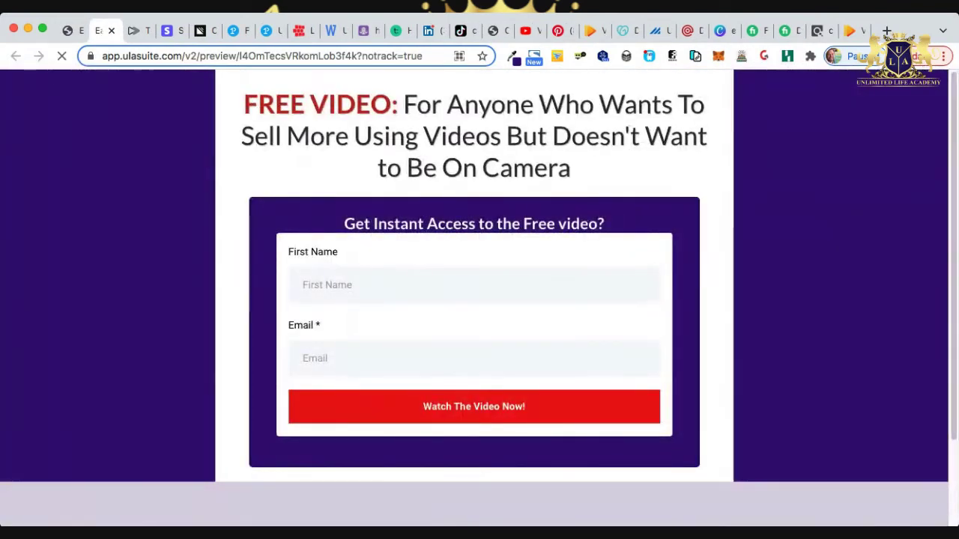
Autofill the first name and e-mail with test details and submit the optin form.
key(Down)
key(Return)
key(Tab)
key(Down)
key(Return)
key(Return)
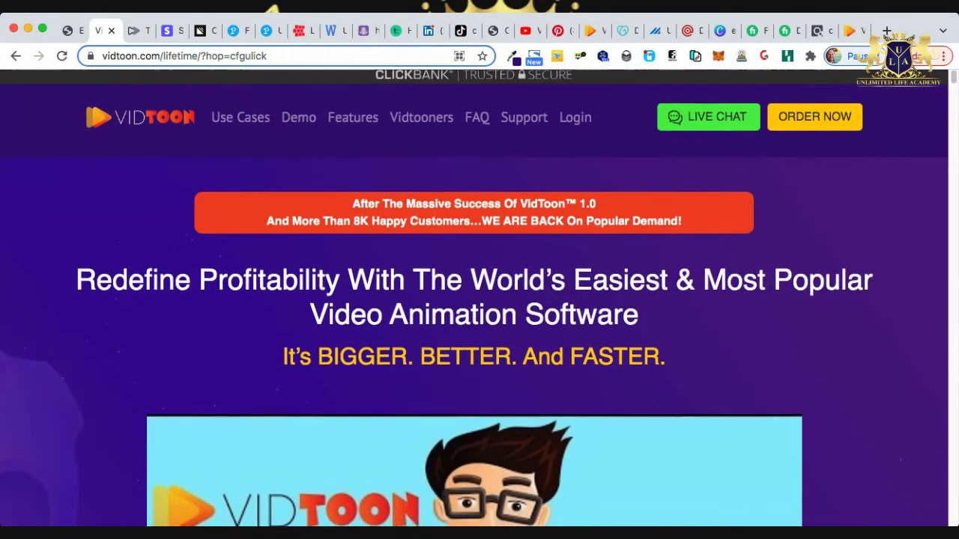
Close the VidToon sales page tab and exit the page builder toward the funnels list.
scroll(473, 300, down, 3)
scroll(474, 300, up, 3)
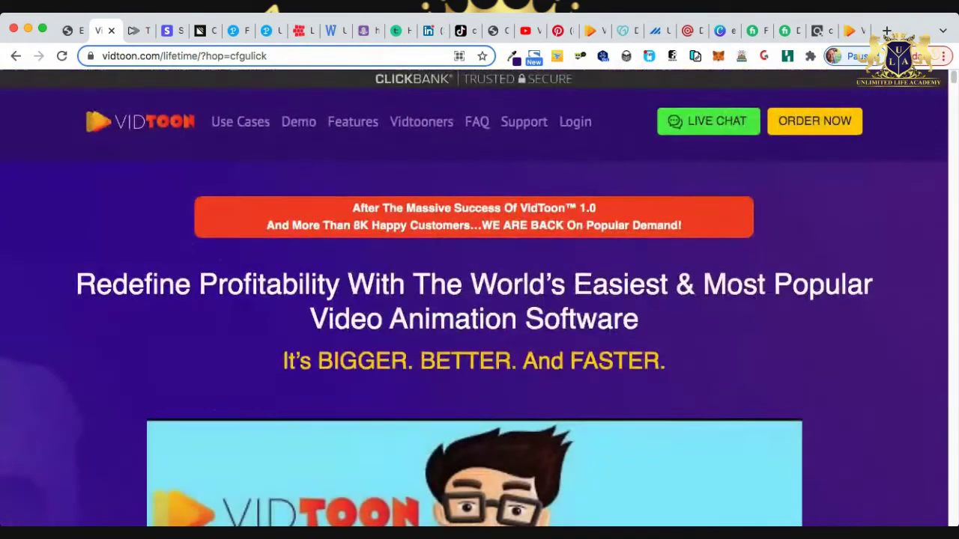
scroll(474, 300, down, 1)
scroll(474, 300, down, 3)
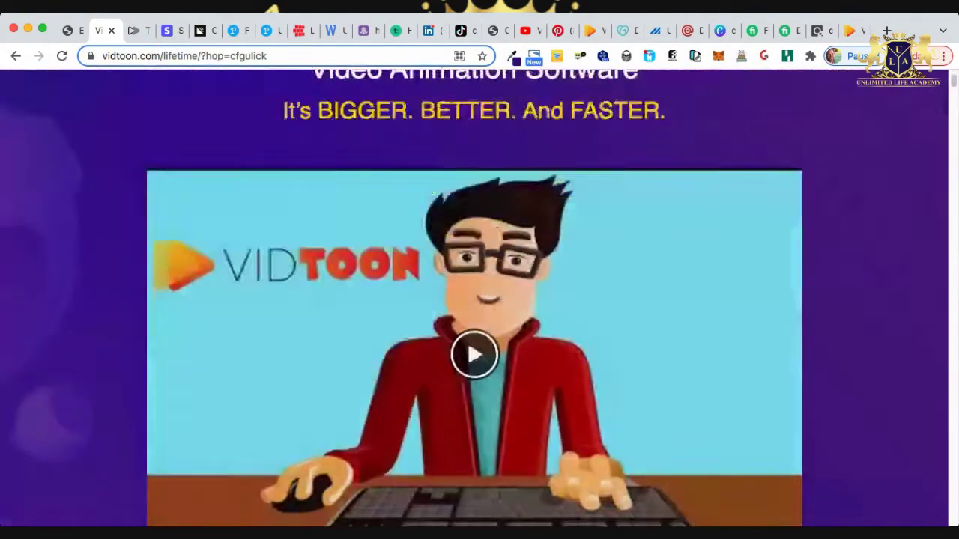
scroll(474, 300, up, 3)
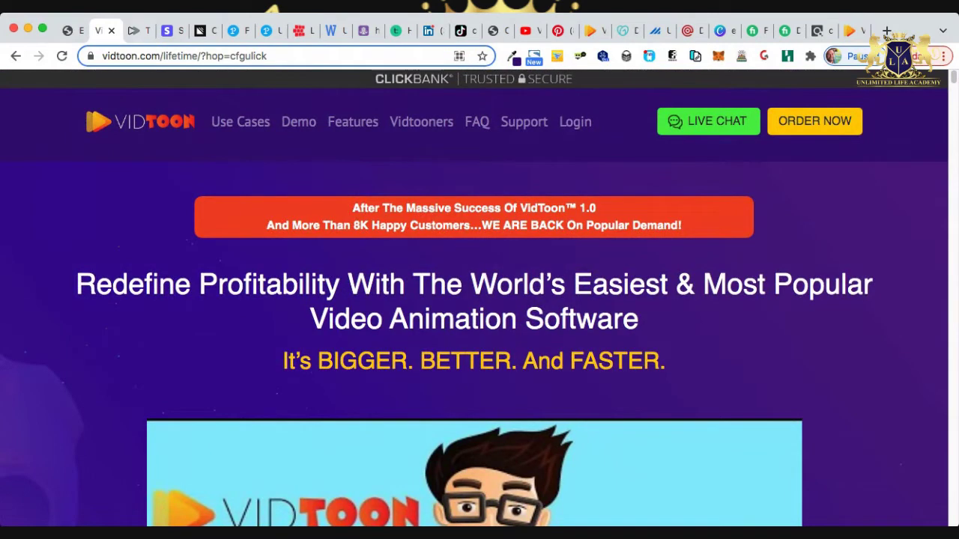
click(111, 31)
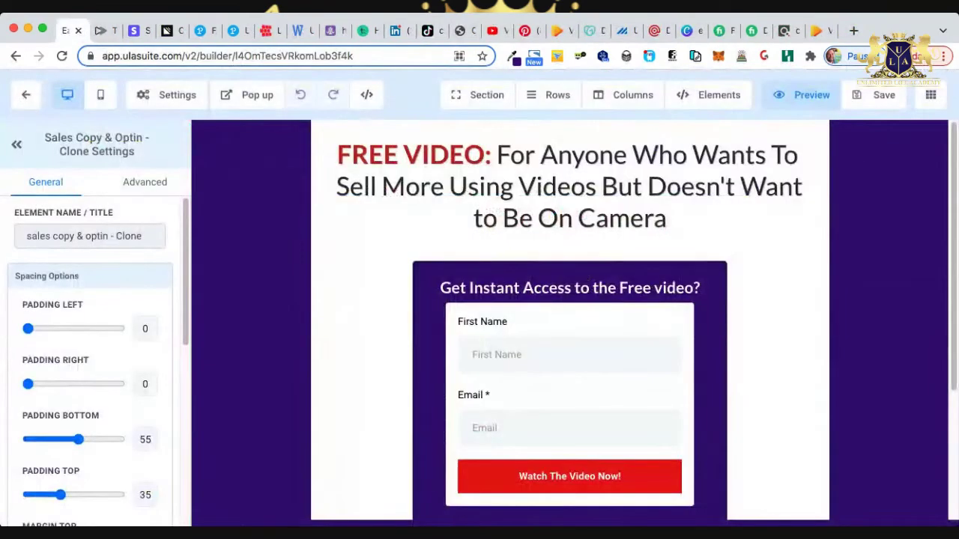
click(26, 94)
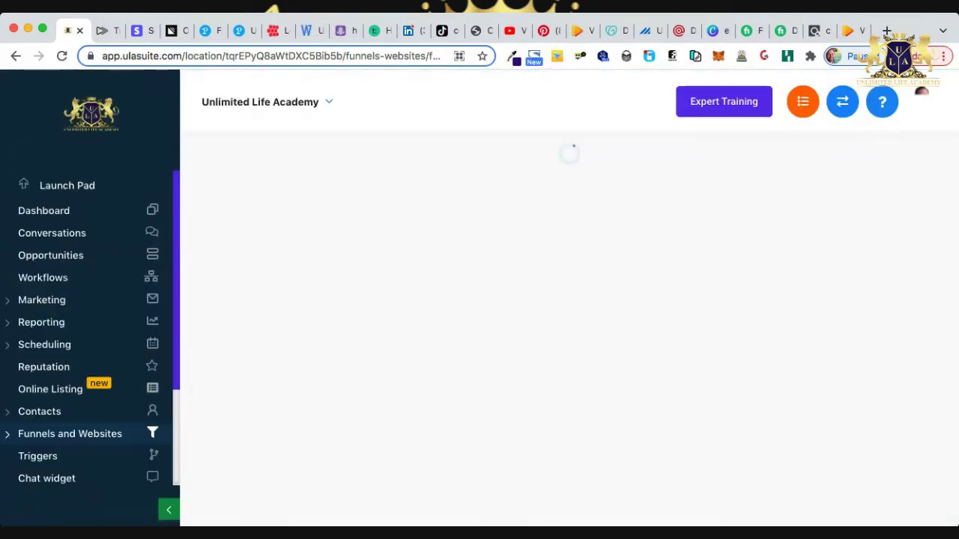
Open the test lead in VidToon's Optin stage and review its contact record and form activity.
click(50, 255)
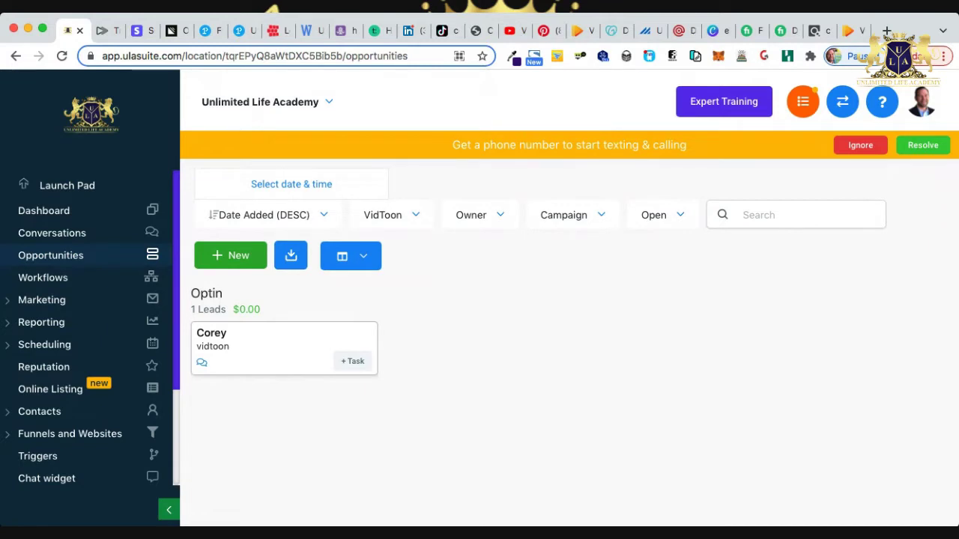
click(211, 333)
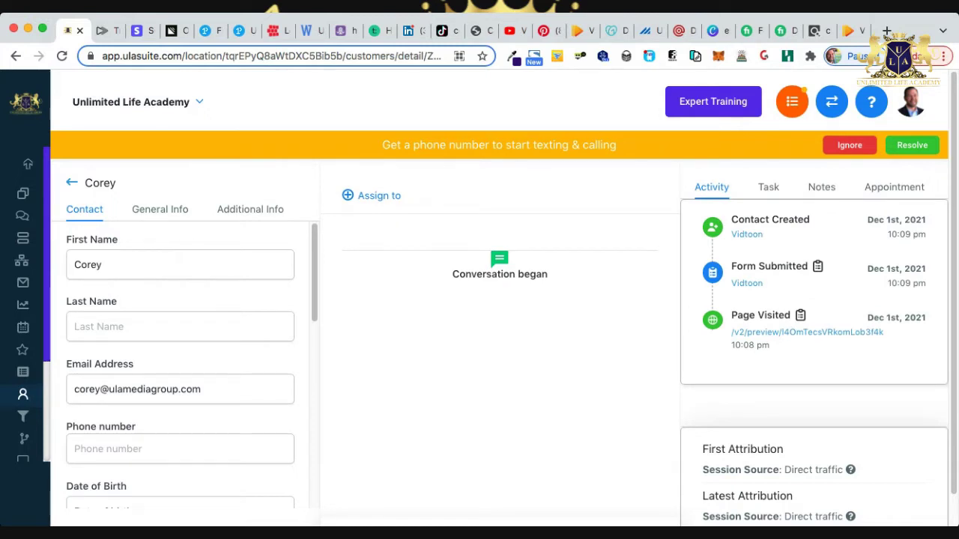
click(103, 264)
scroll(180, 360, down, 1)
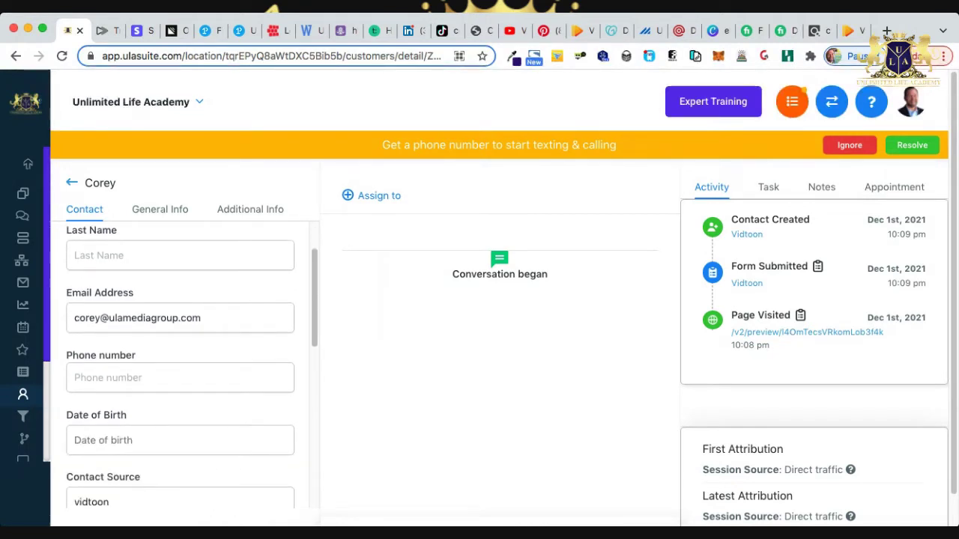
scroll(179, 359, down, 1)
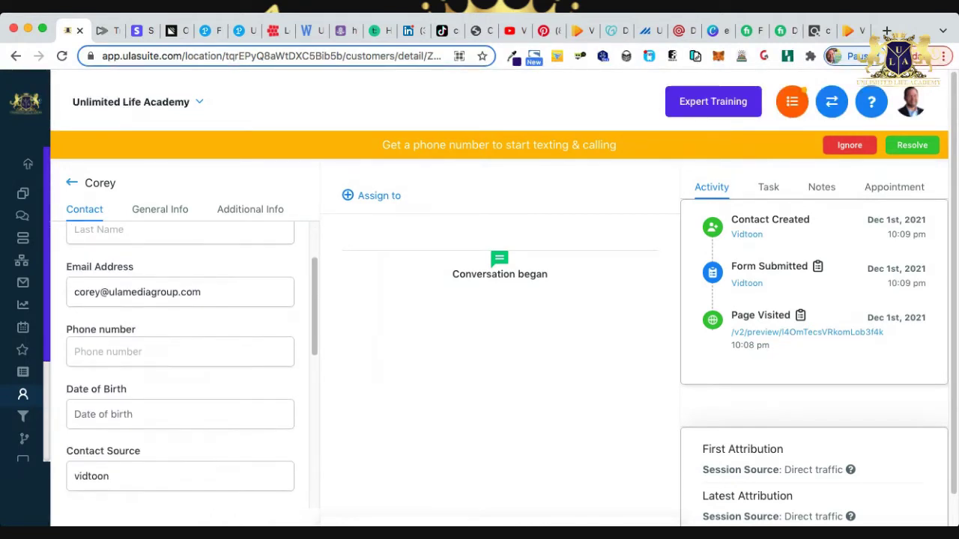
scroll(179, 359, down, 1)
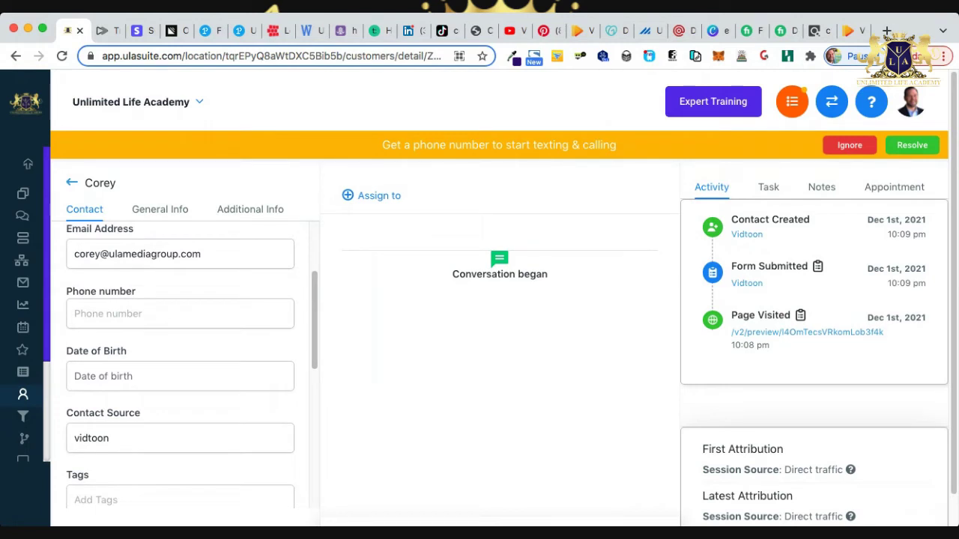
scroll(180, 359, down, 10)
scroll(180, 359, up, 8)
scroll(180, 360, up, 6)
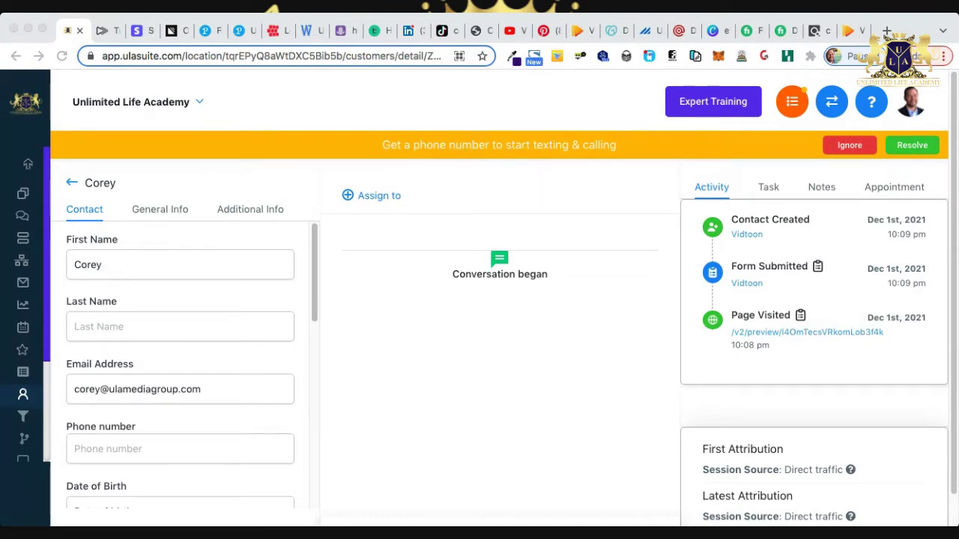
Check the VidToon sales page, return to the lead's record and ignore the phone notice.
click(849, 30)
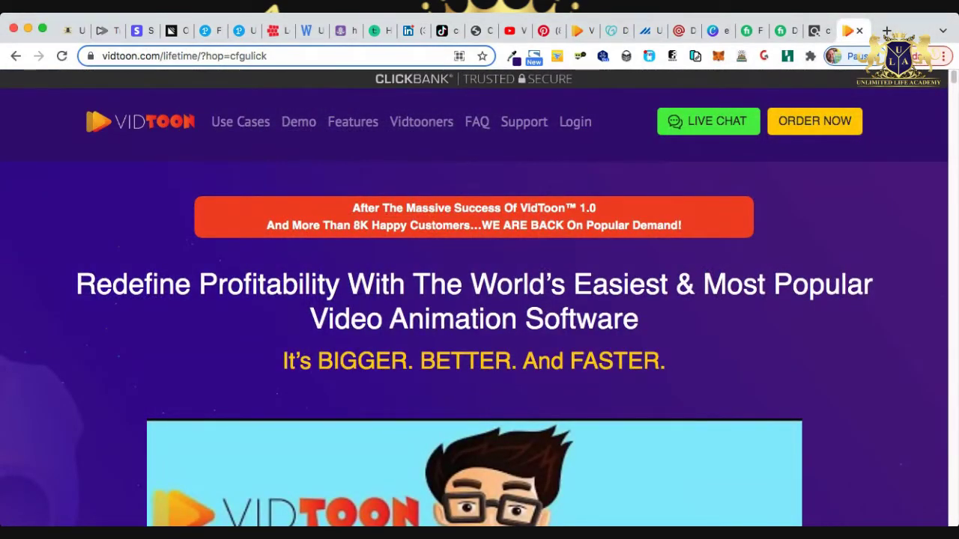
scroll(474, 300, down, 5)
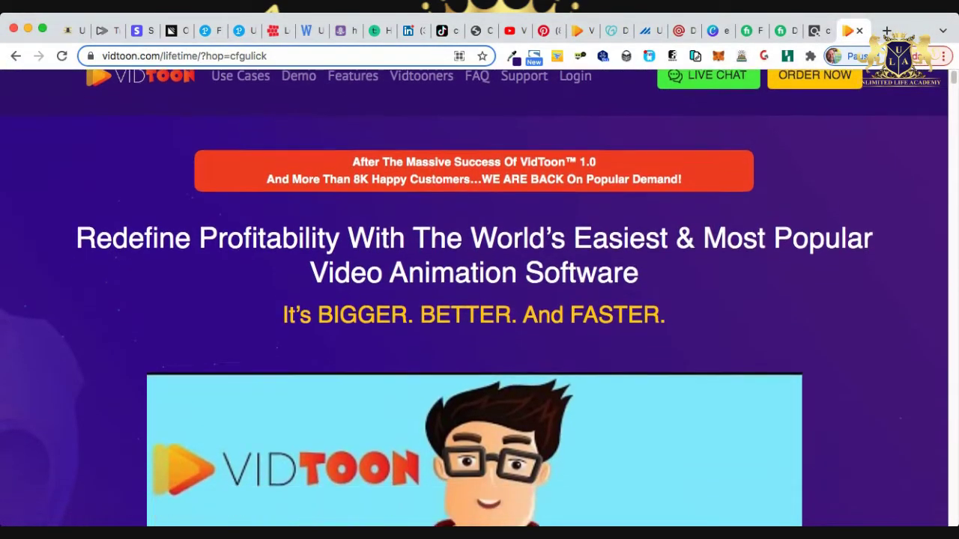
scroll(474, 300, up, 5)
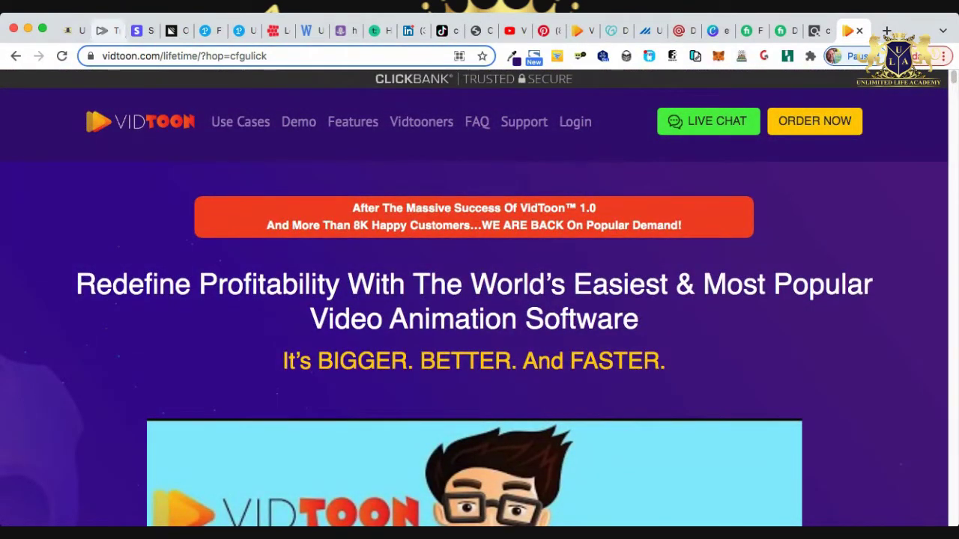
click(73, 30)
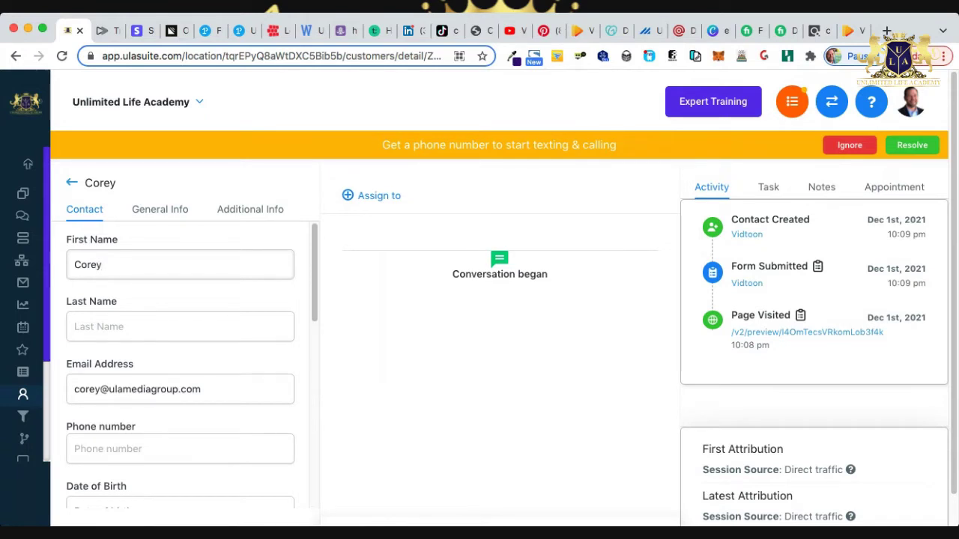
scroll(504, 300, down, 1)
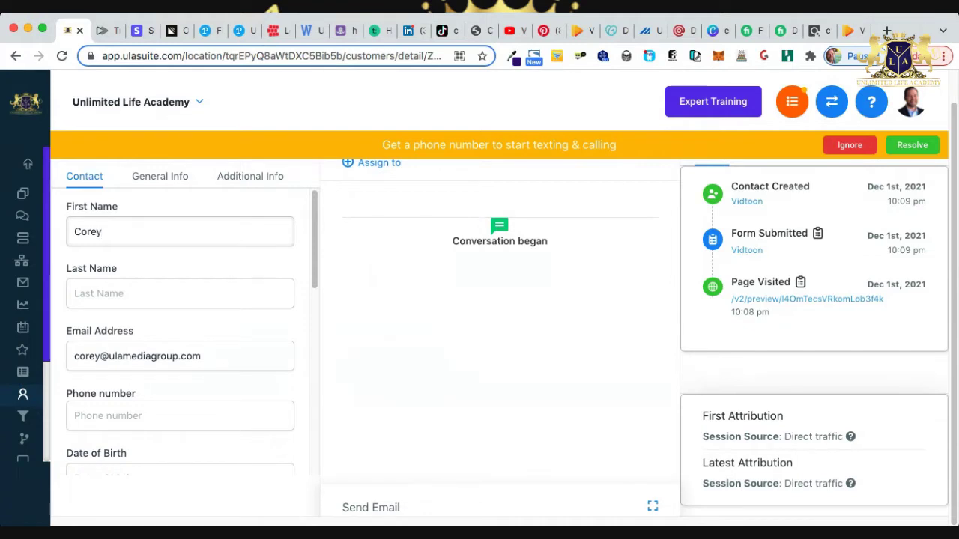
click(850, 145)
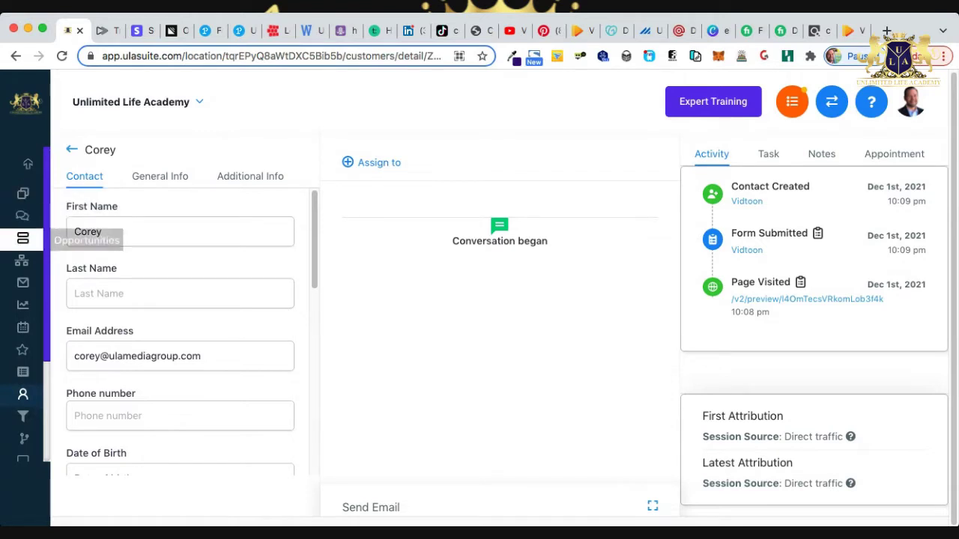
Open the Opportunities board showing the VidToon lead in Optin, comparing with the sales page.
click(23, 238)
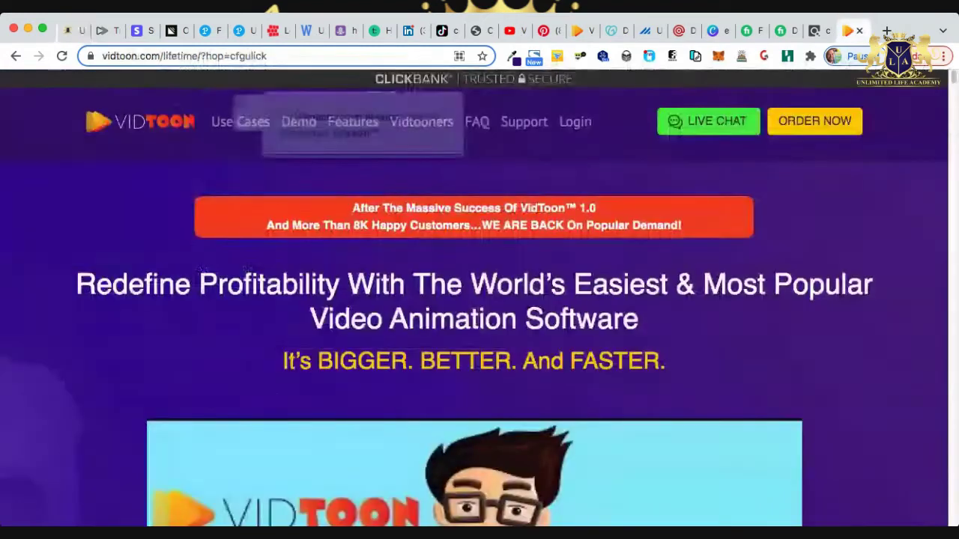
click(850, 30)
scroll(475, 300, down, 15)
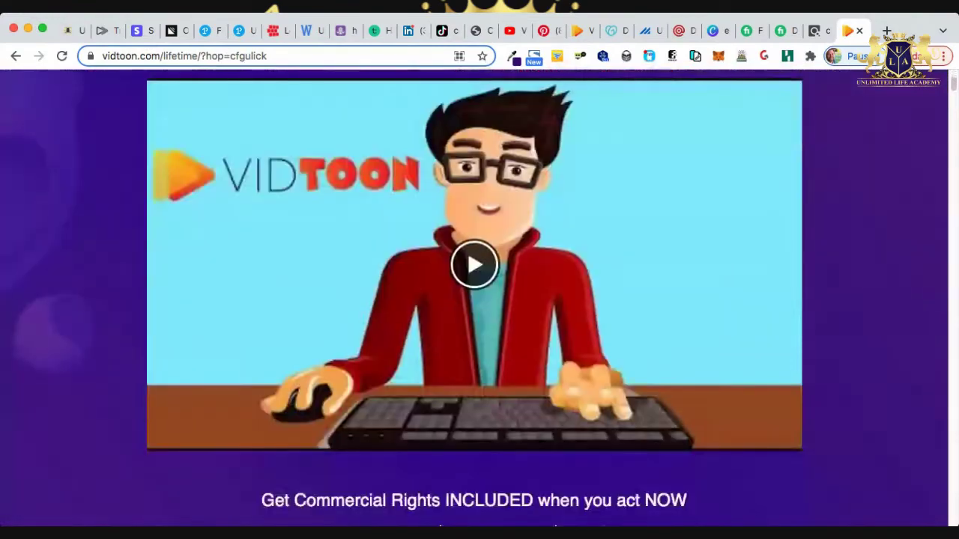
scroll(474, 300, up, 15)
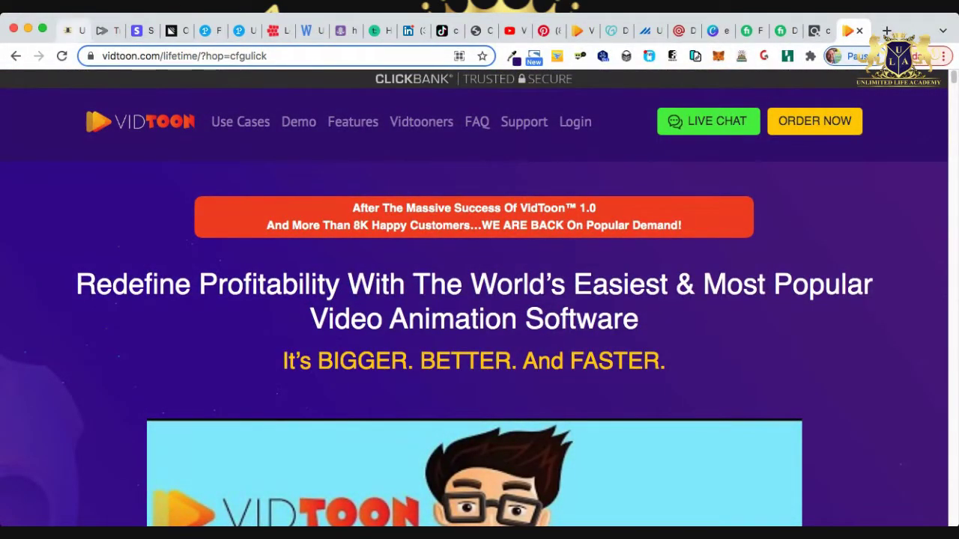
click(72, 30)
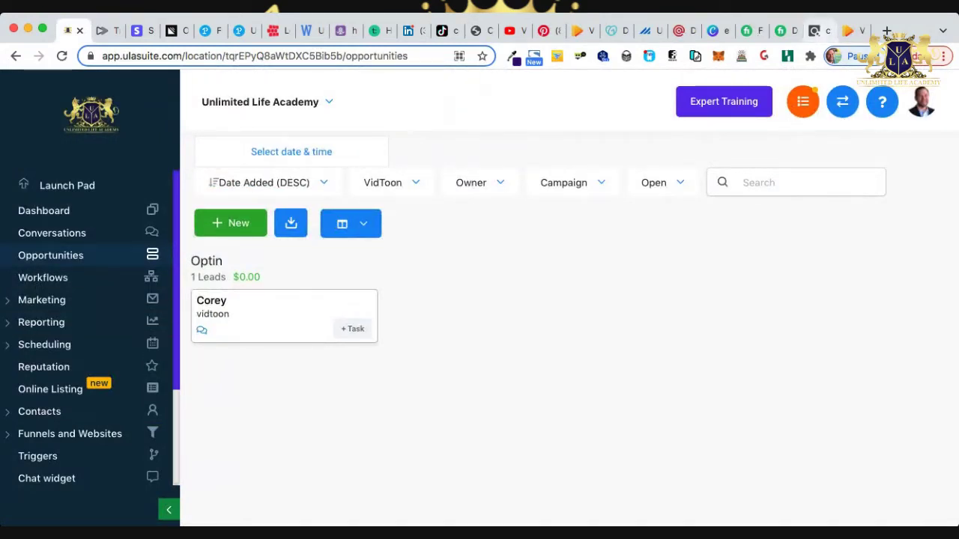
Go from the Vidtoon 2.0 ClickBank listing to its JV page and open the Email Swipes document.
click(817, 31)
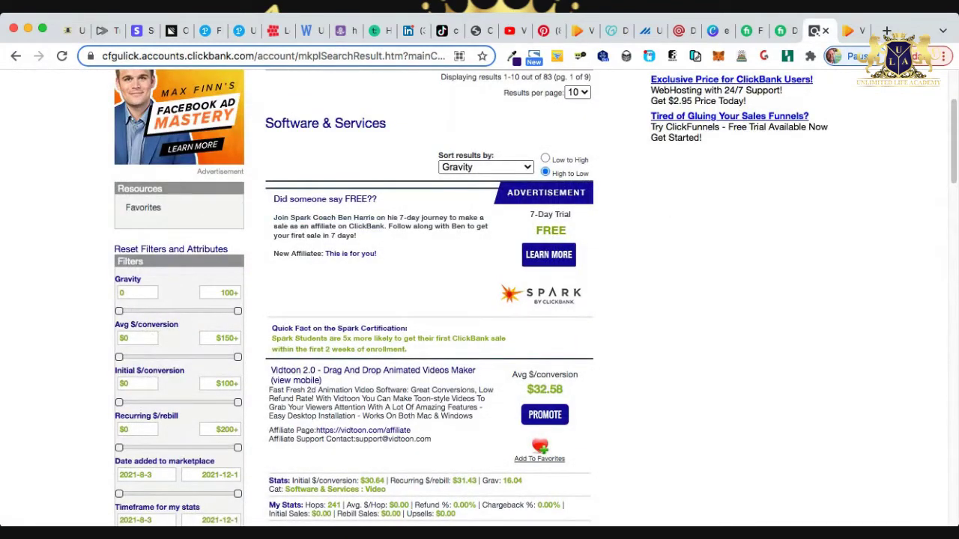
scroll(363, 421, down, 1)
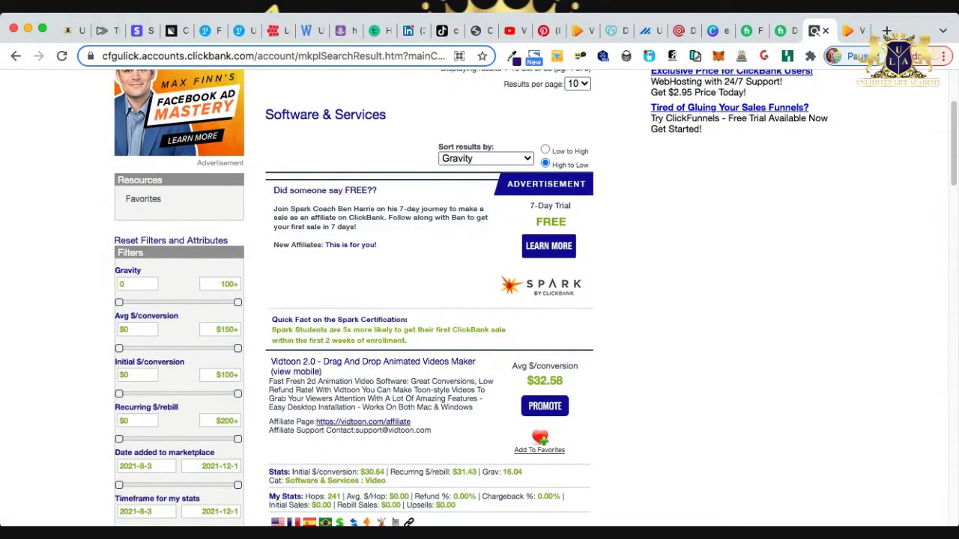
click(363, 422)
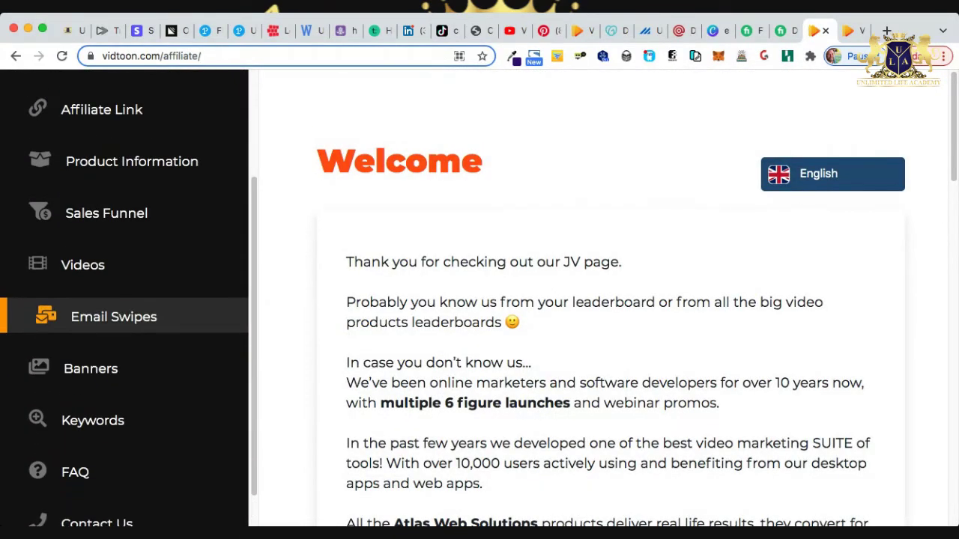
click(113, 317)
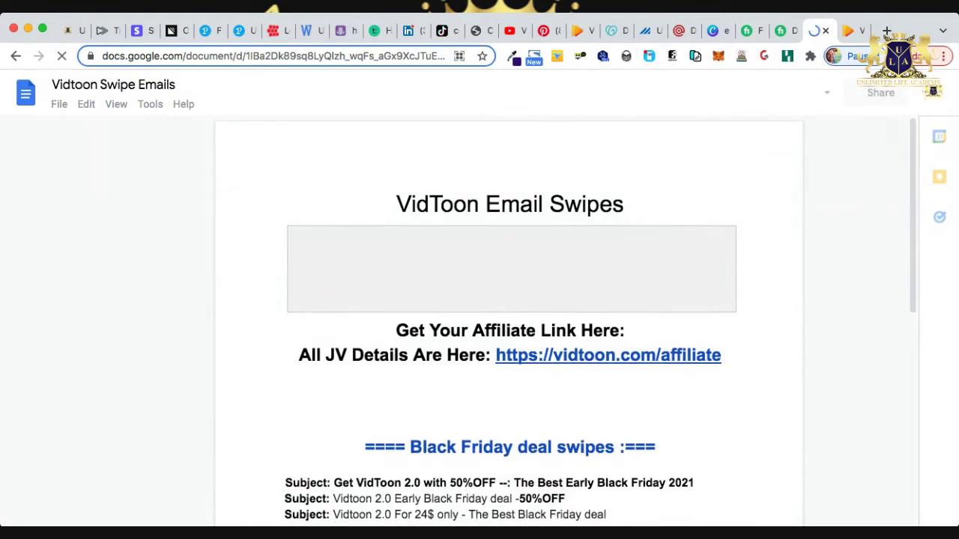
Read through the Vidtoon Swipe Emails document and select the ClickBank affiliate link.
scroll(510, 314, down, 1)
scroll(509, 329, down, 5)
scroll(509, 315, down, 12)
scroll(510, 322, down, 3)
scroll(510, 322, down, 5)
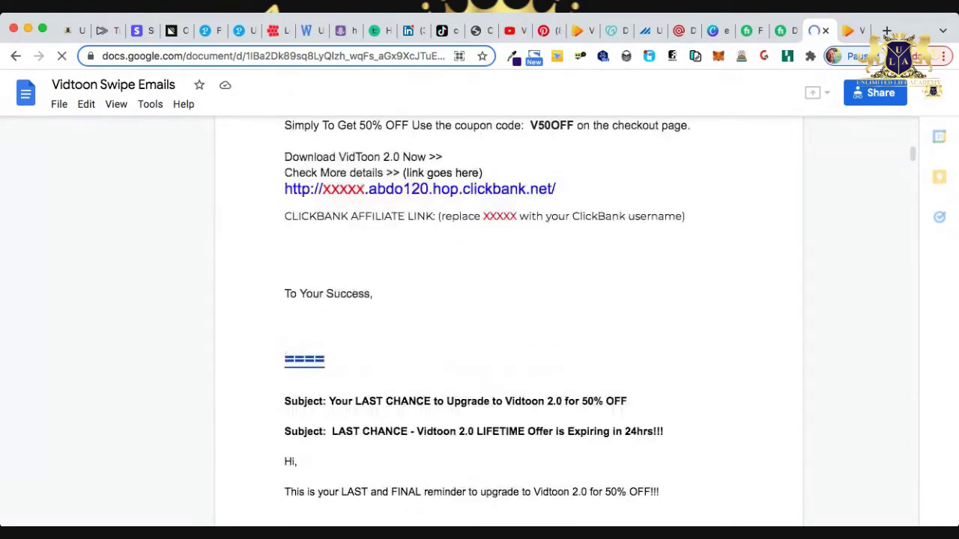
scroll(510, 322, down, 1)
scroll(509, 322, down, 5)
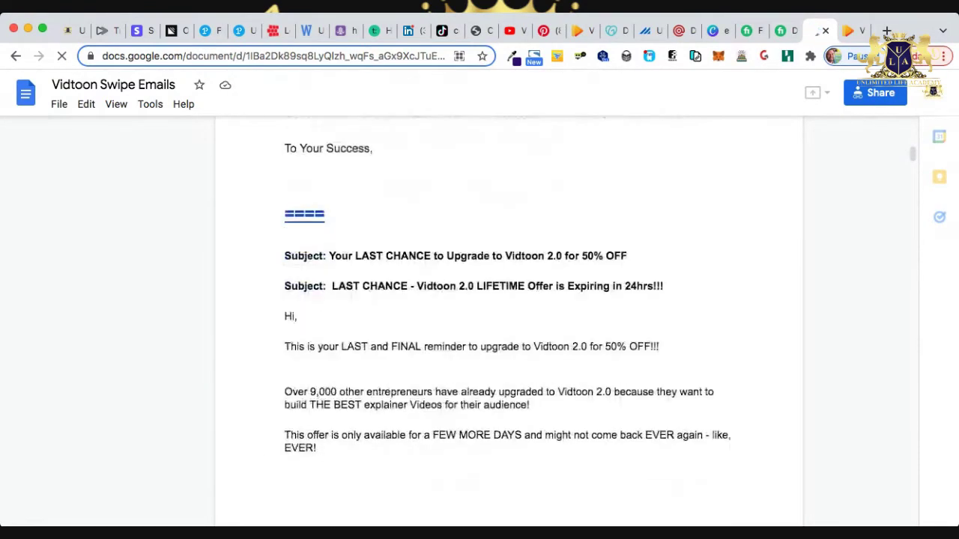
scroll(509, 322, down, 1)
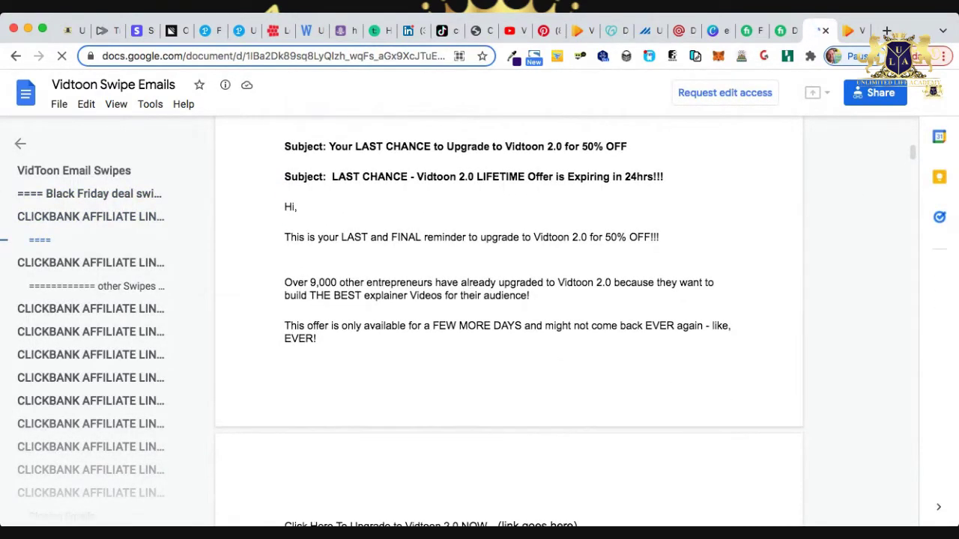
scroll(509, 293, up, 1)
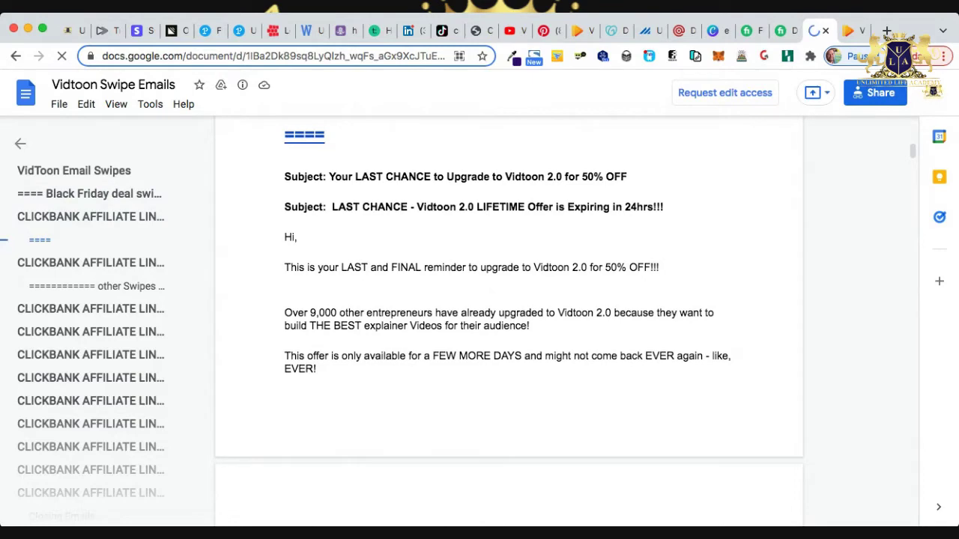
scroll(509, 322, down, 15)
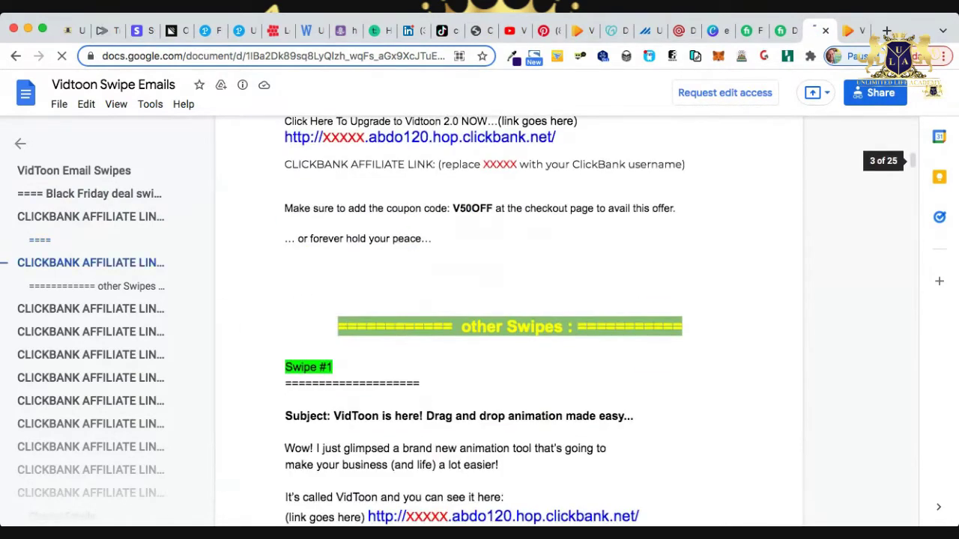
scroll(509, 322, down, 10)
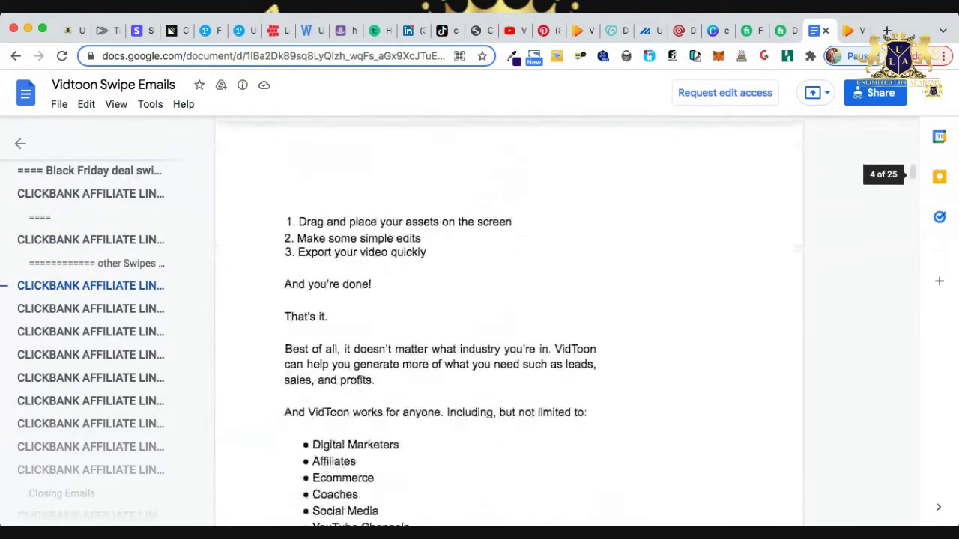
scroll(509, 322, down, 6)
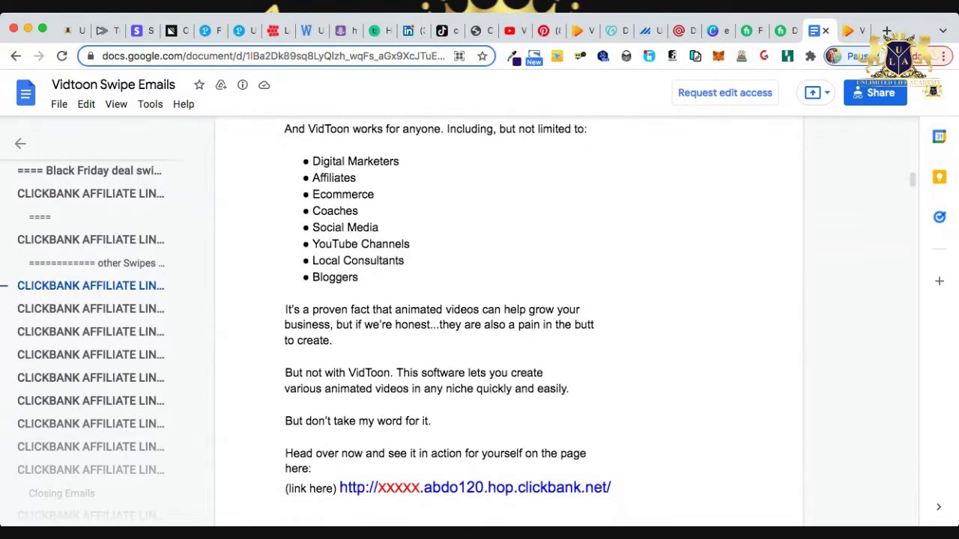
scroll(509, 322, down, 7)
drag(611, 173, 339, 173)
scroll(510, 322, down, 2)
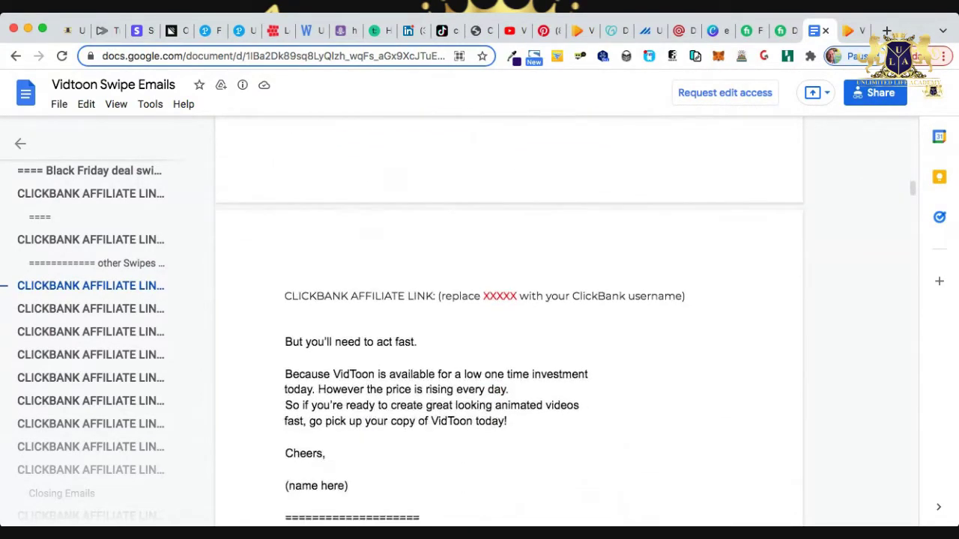
scroll(509, 322, down, 3)
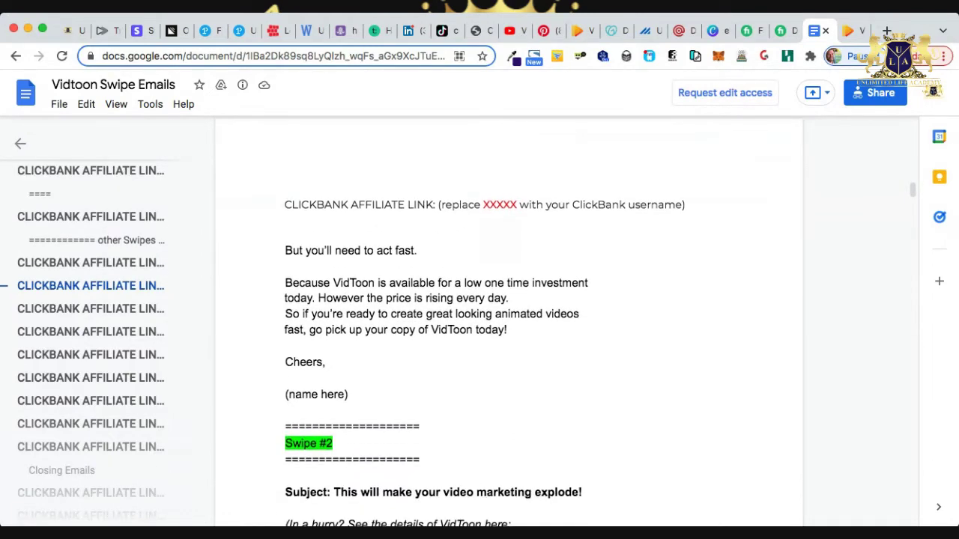
scroll(509, 322, down, 20)
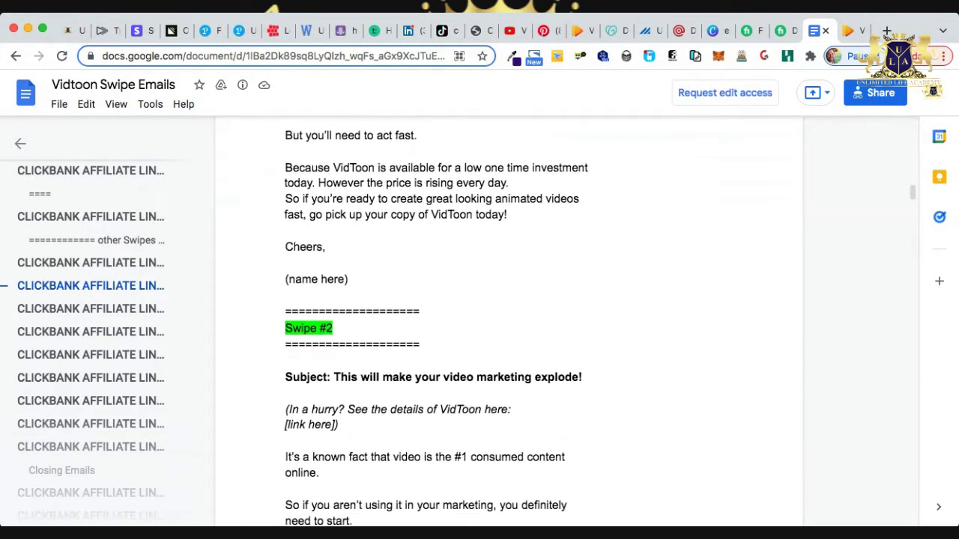
scroll(509, 322, down, 20)
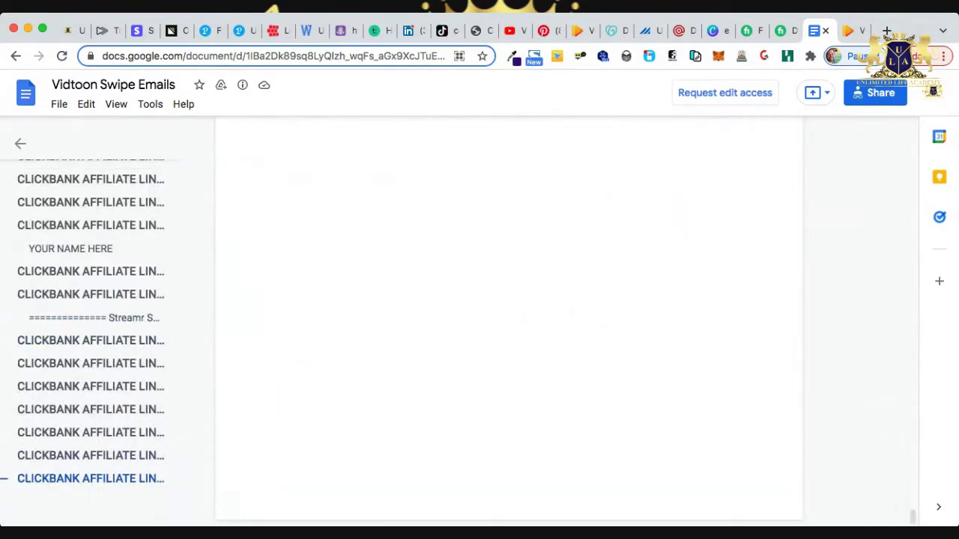
scroll(509, 322, up, 5)
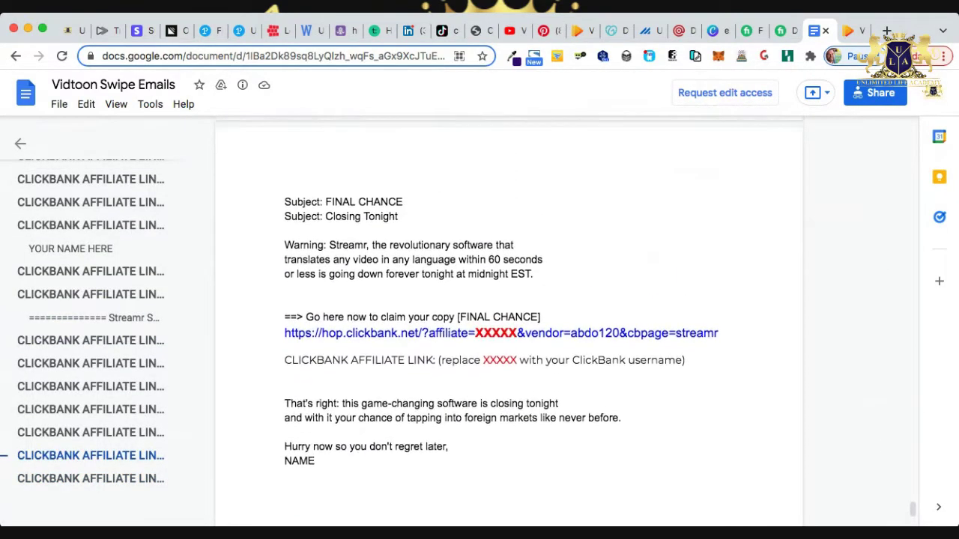
scroll(509, 322, up, 8)
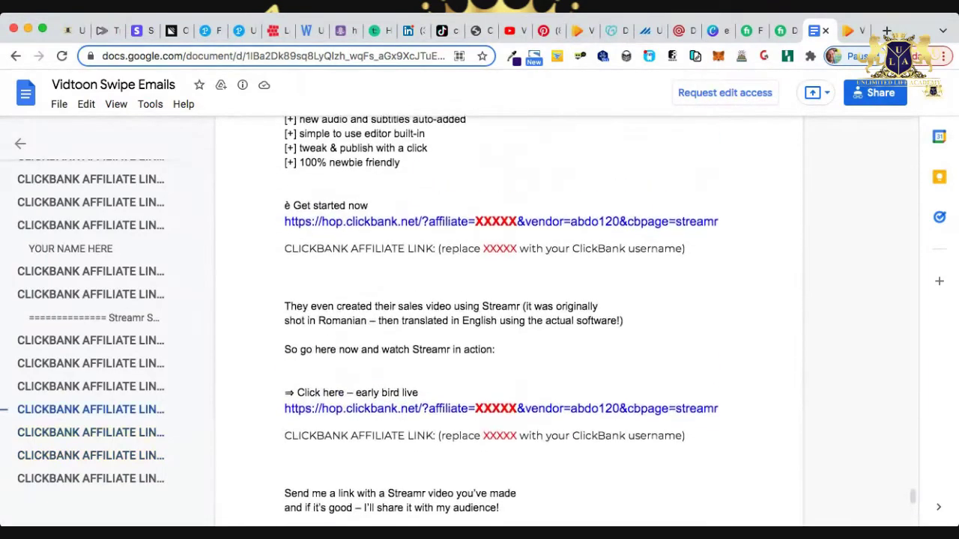
scroll(510, 322, up, 10)
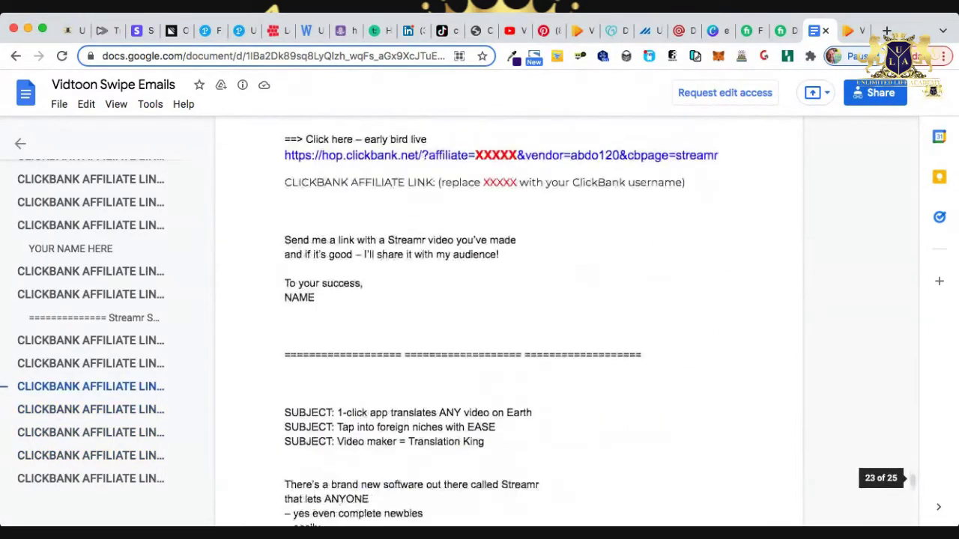
scroll(509, 322, up, 5)
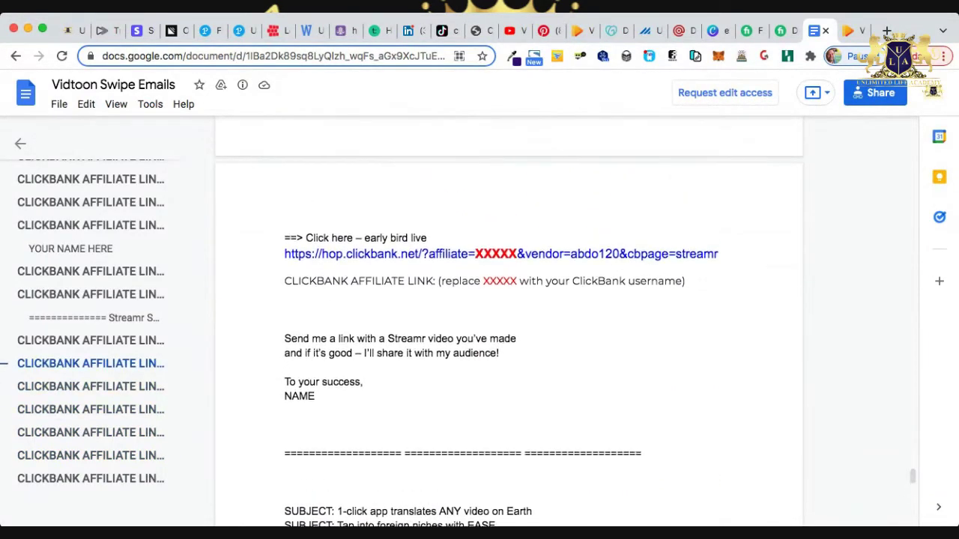
scroll(510, 322, up, 4)
scroll(509, 322, down, 10)
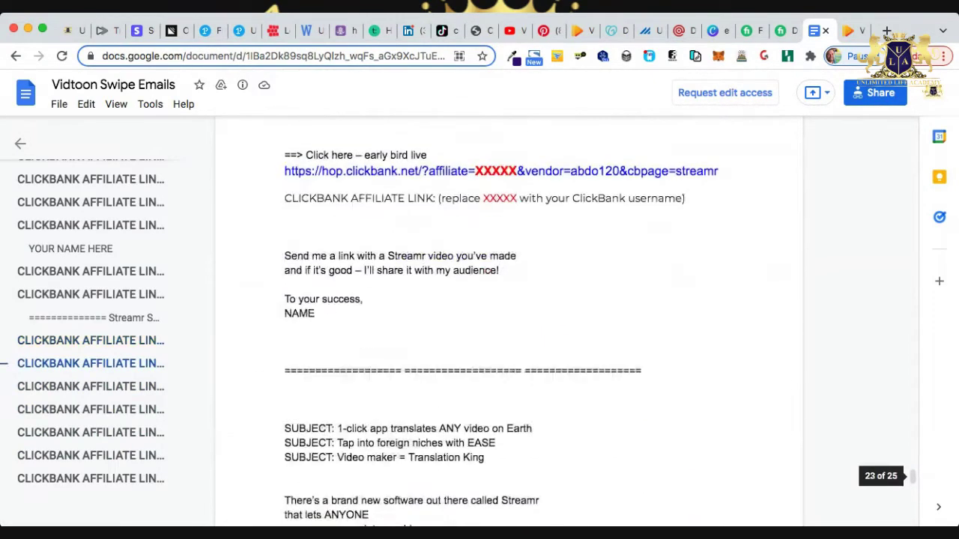
scroll(509, 322, down, 1)
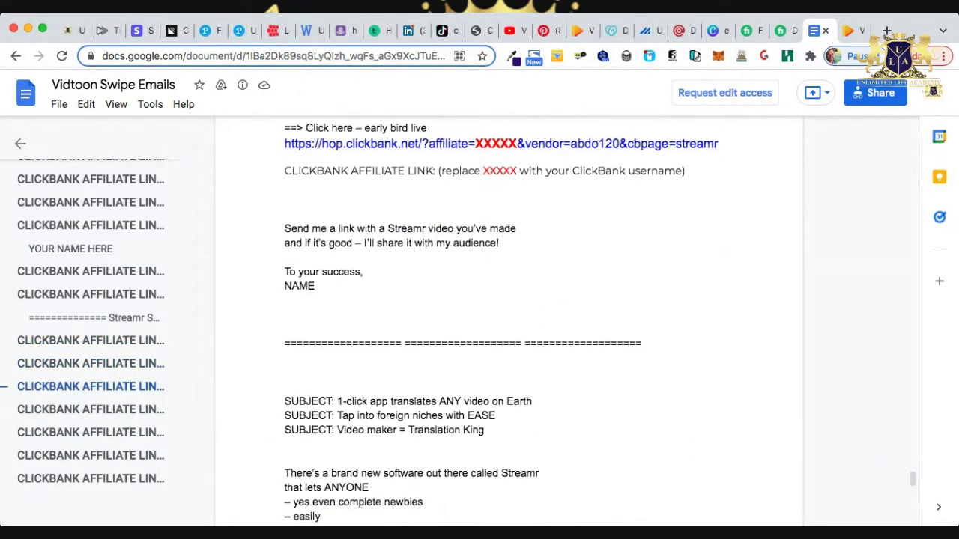
scroll(510, 322, down, 12)
scroll(509, 322, up, 5)
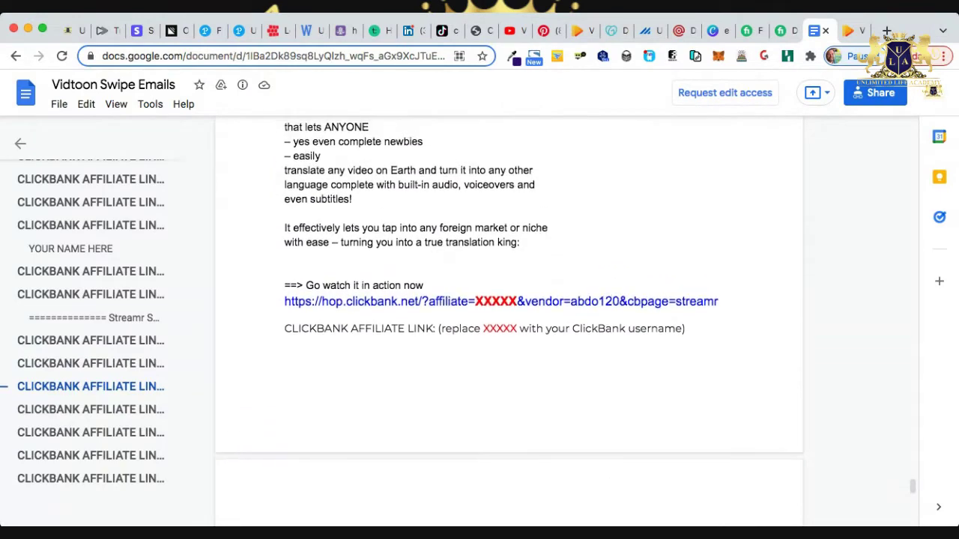
scroll(509, 322, up, 1)
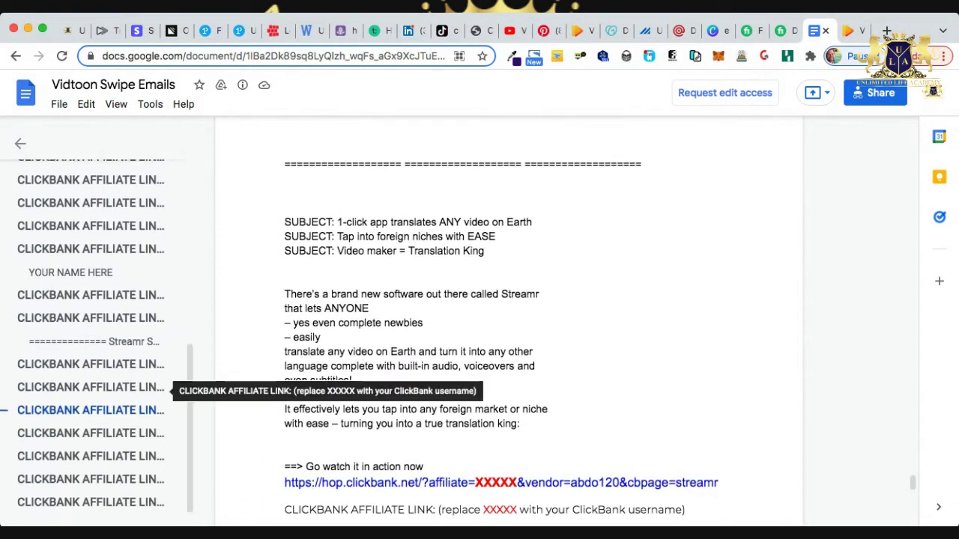
scroll(167, 397, up, 3)
scroll(150, 375, down, 3)
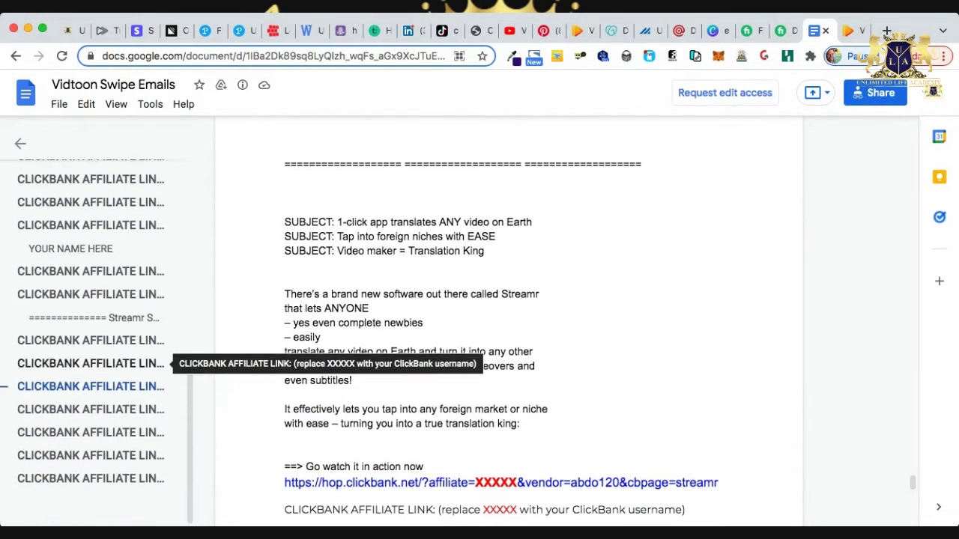
scroll(150, 359, up, 3)
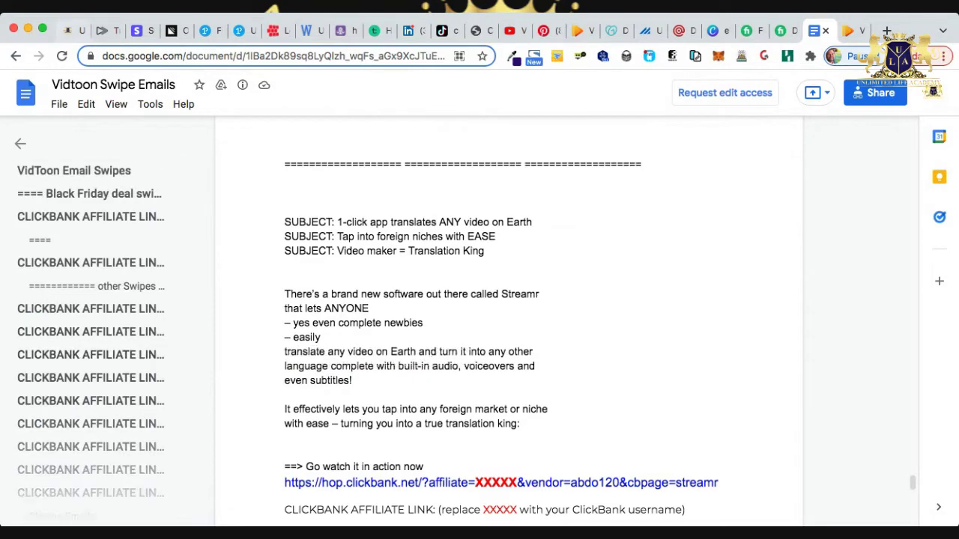
Select the first swipe subject line, '1-click app translates ANY video on Earth'.
click(73, 30)
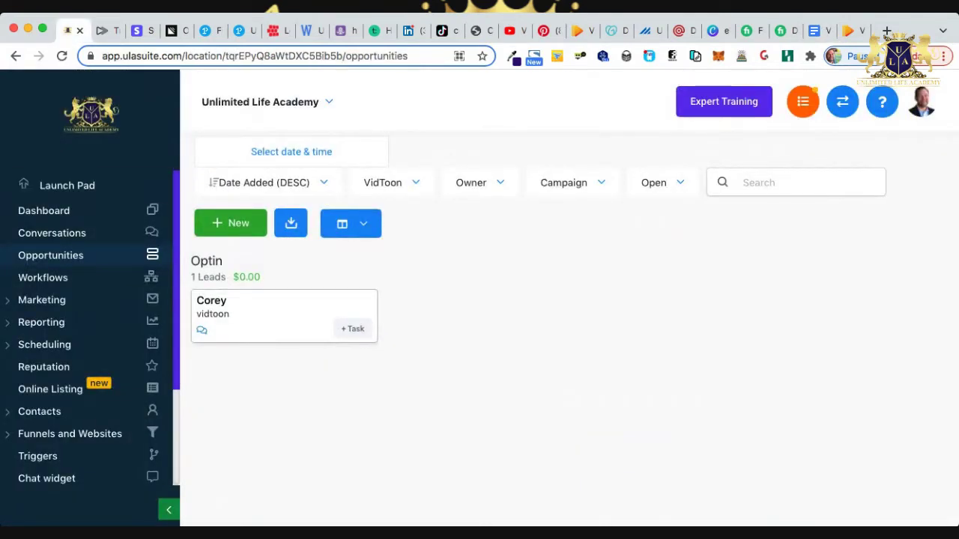
click(849, 30)
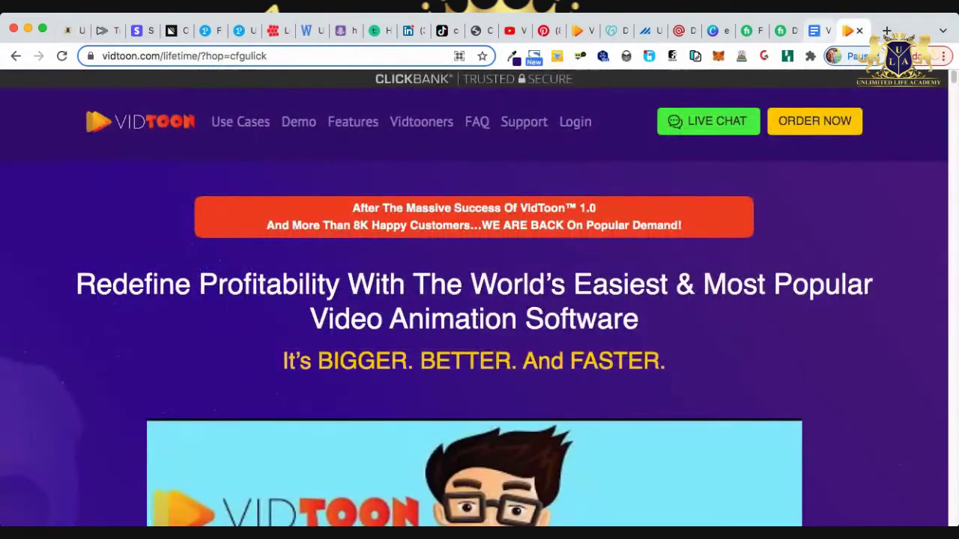
click(817, 30)
drag(532, 222, 337, 221)
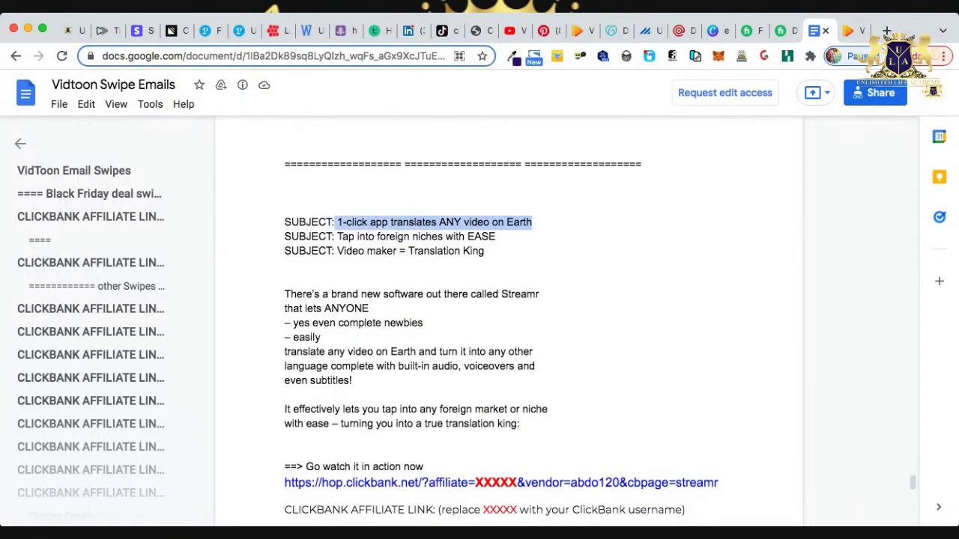
Bring up the Customer Acquisition campaigns list under Marketing in ULA Suite.
click(73, 30)
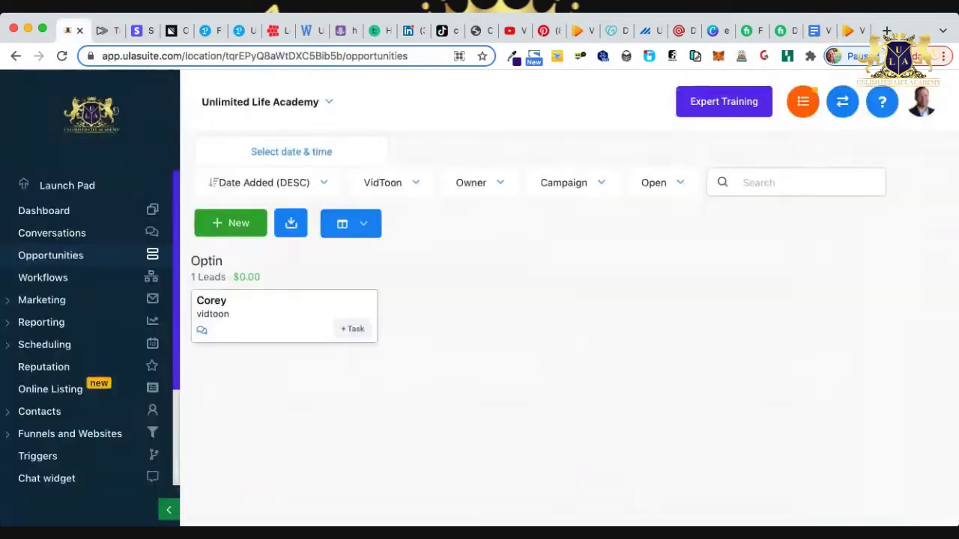
click(42, 300)
click(48, 328)
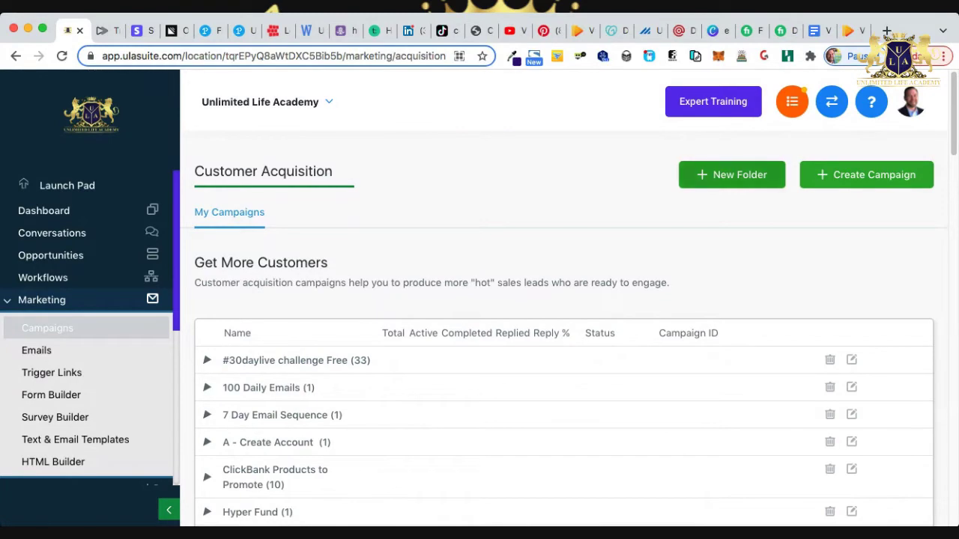
Cancel a new folder, expand ClickBank Products to Promote and review the VidToon campaign's six emails.
click(732, 175)
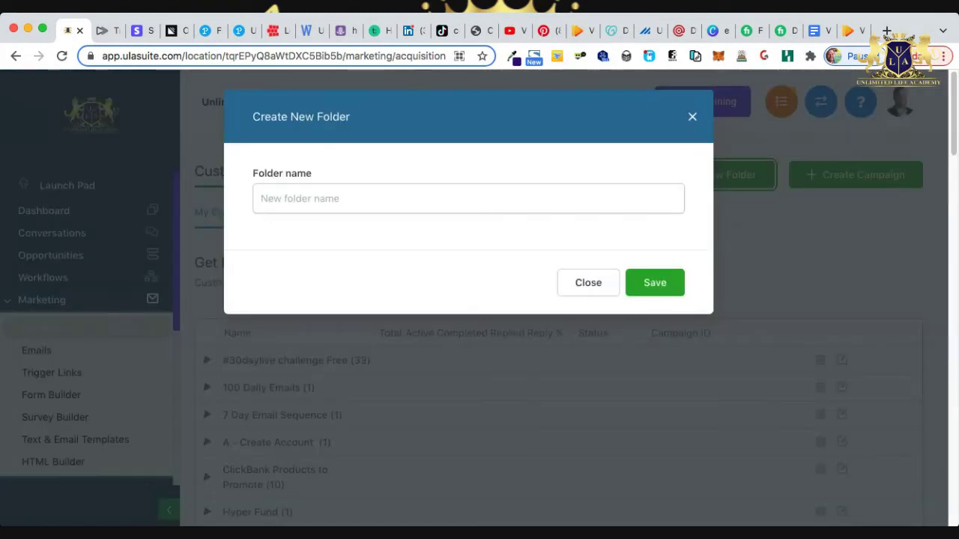
key(Escape)
scroll(562, 330, down, 5)
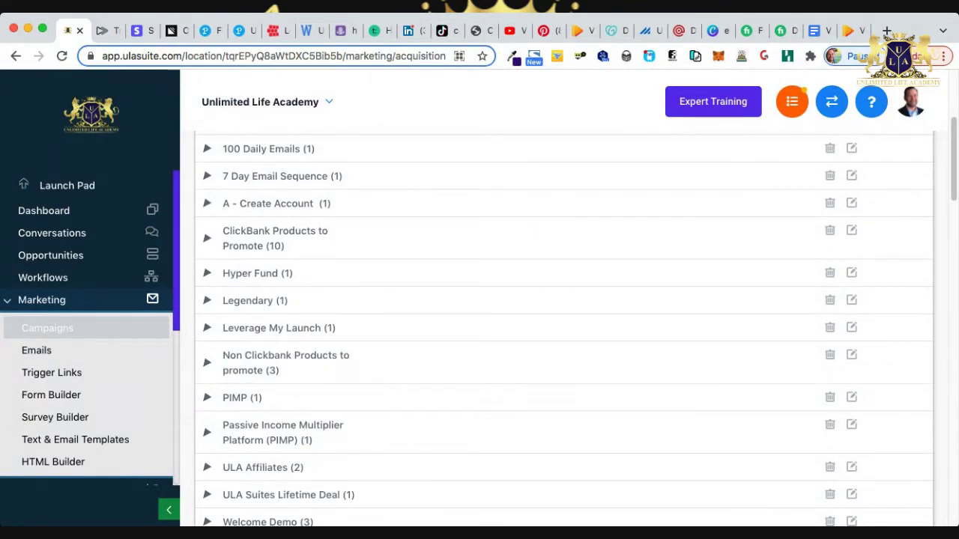
click(207, 238)
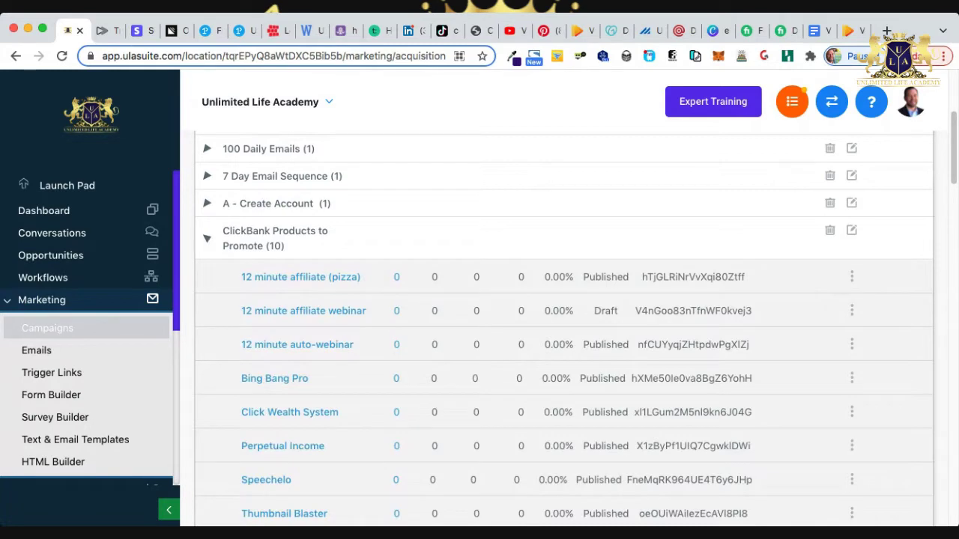
scroll(565, 325, down, 5)
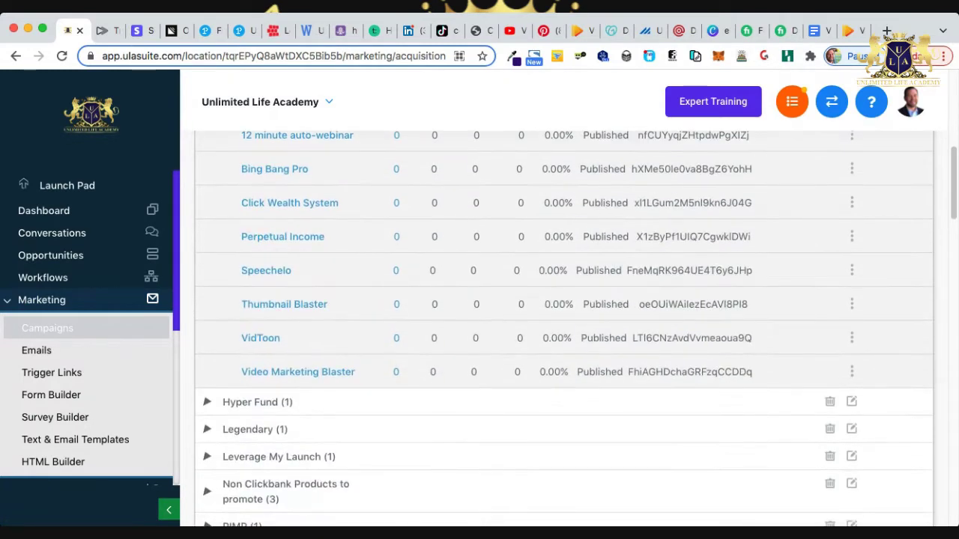
scroll(564, 323, up, 1)
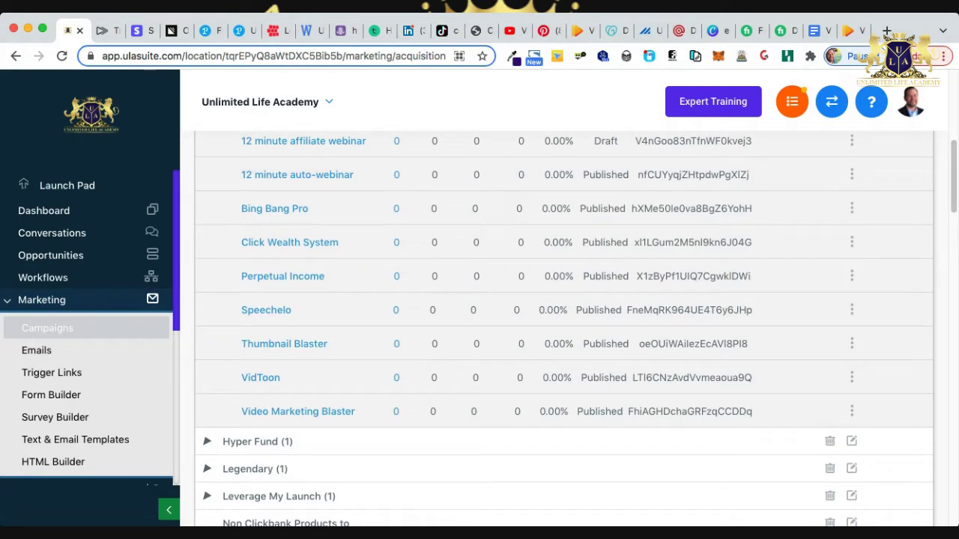
scroll(564, 325, up, 1)
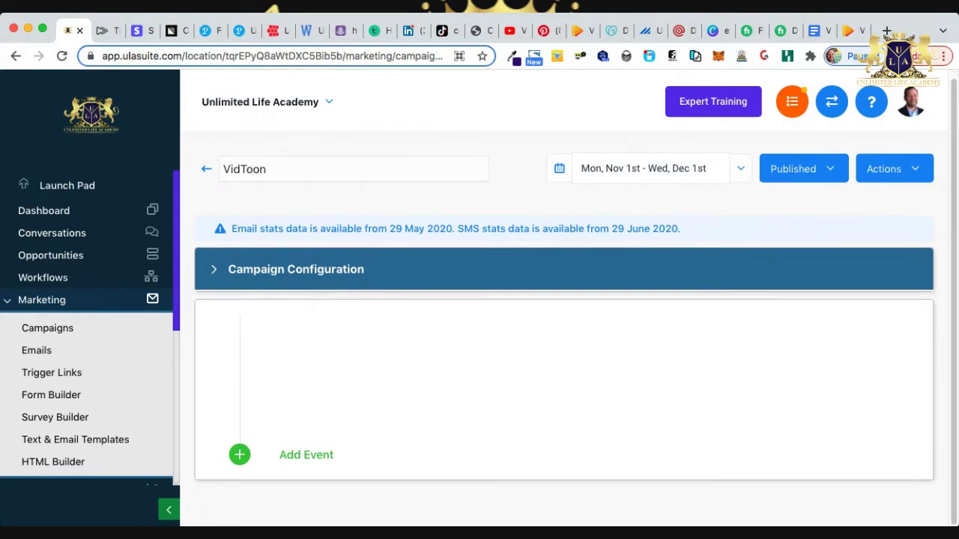
scroll(561, 299, down, 5)
scroll(561, 322, down, 10)
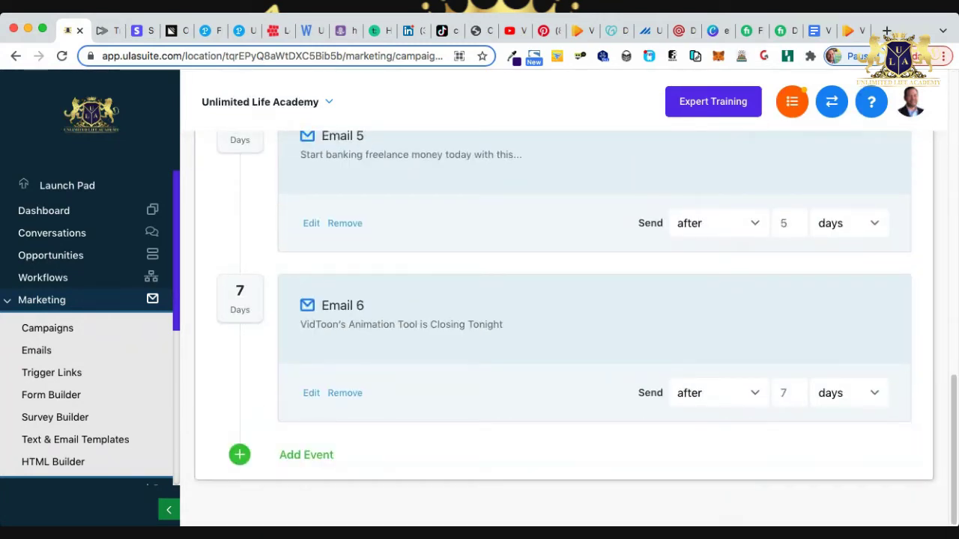
scroll(561, 322, up, 5)
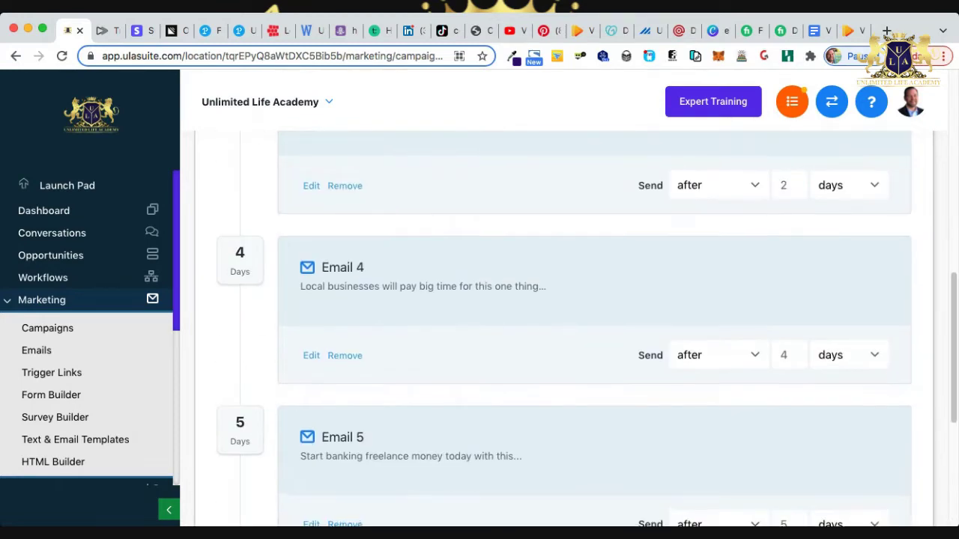
scroll(562, 322, up, 8)
scroll(561, 322, down, 5)
scroll(562, 322, up, 5)
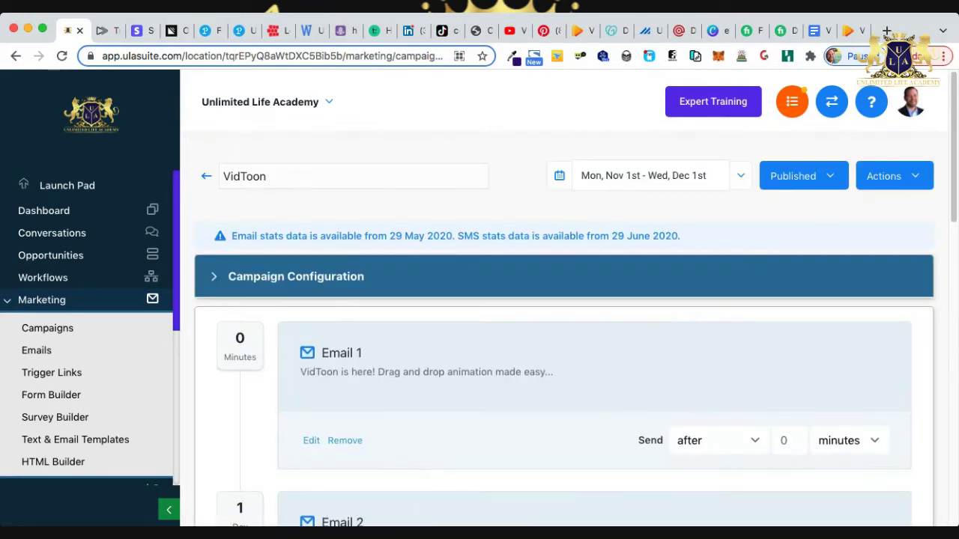
scroll(561, 322, down, 2)
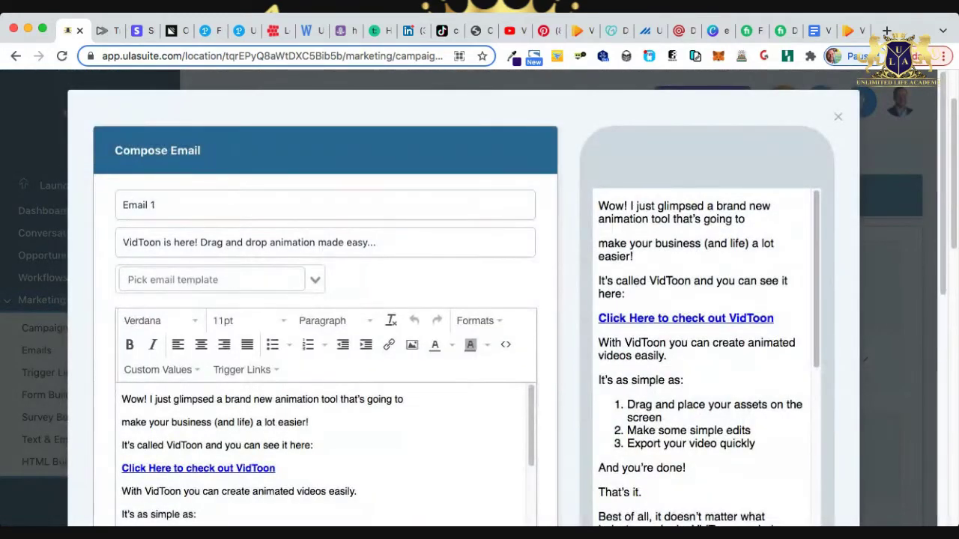
Check the URL behind the 'Click Here to check out VidToon' link without changing it.
scroll(464, 299, down, 5)
triple_click(240, 275)
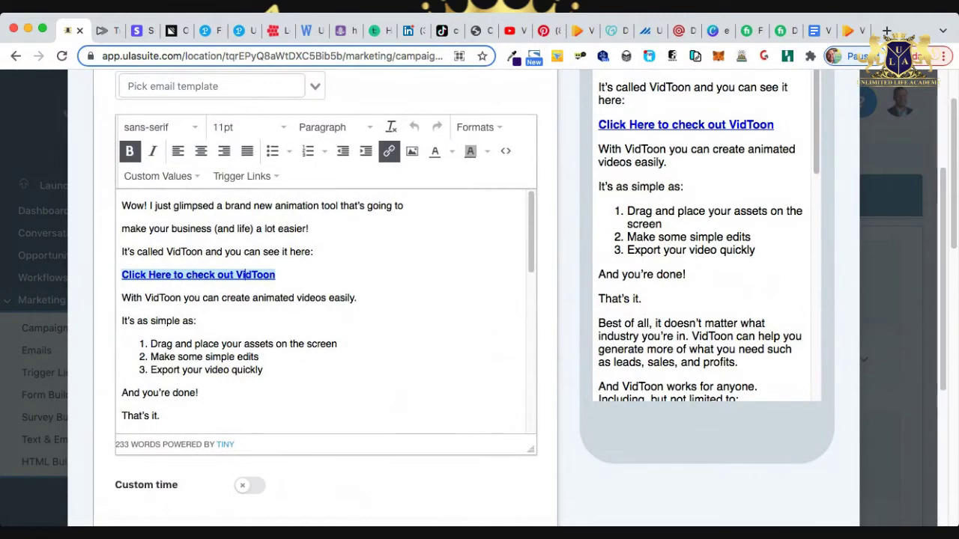
scroll(464, 299, up, 1)
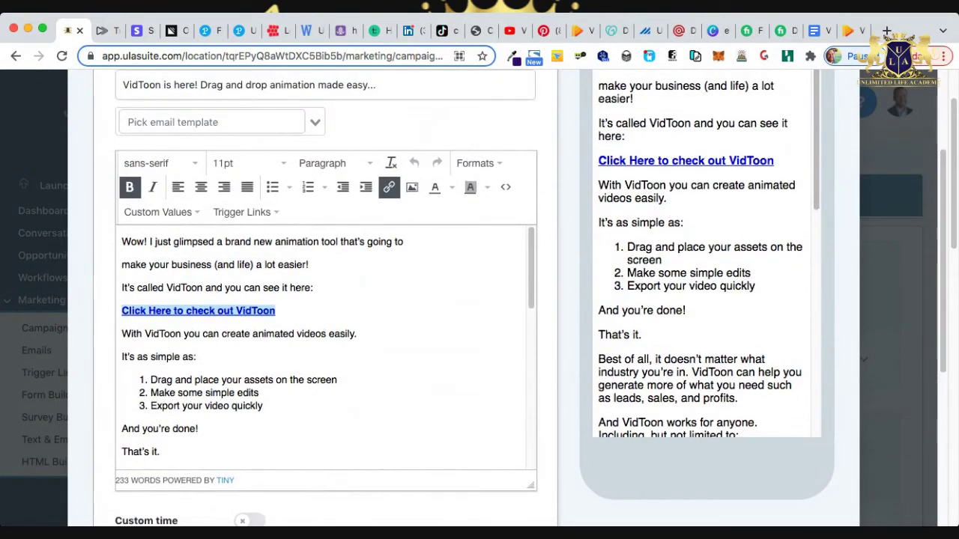
click(389, 187)
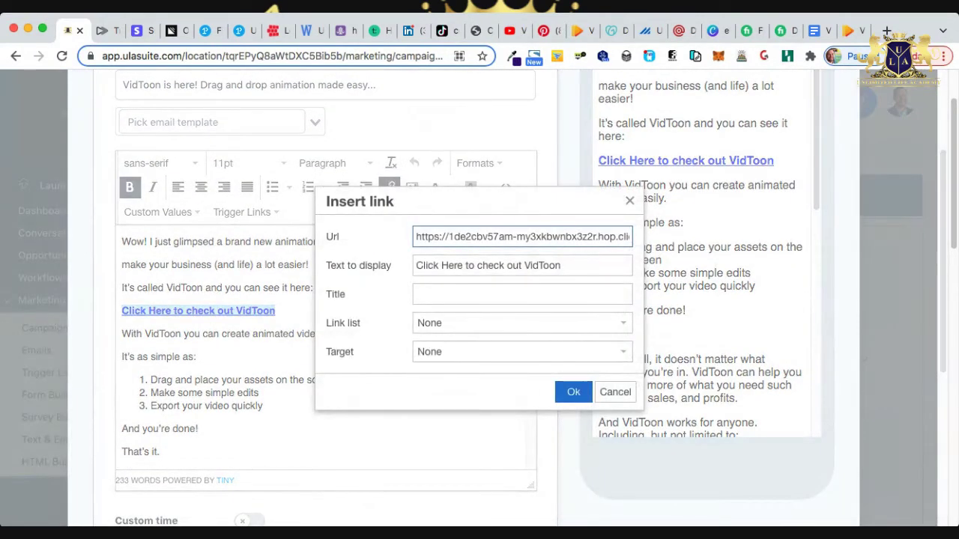
key(super+a)
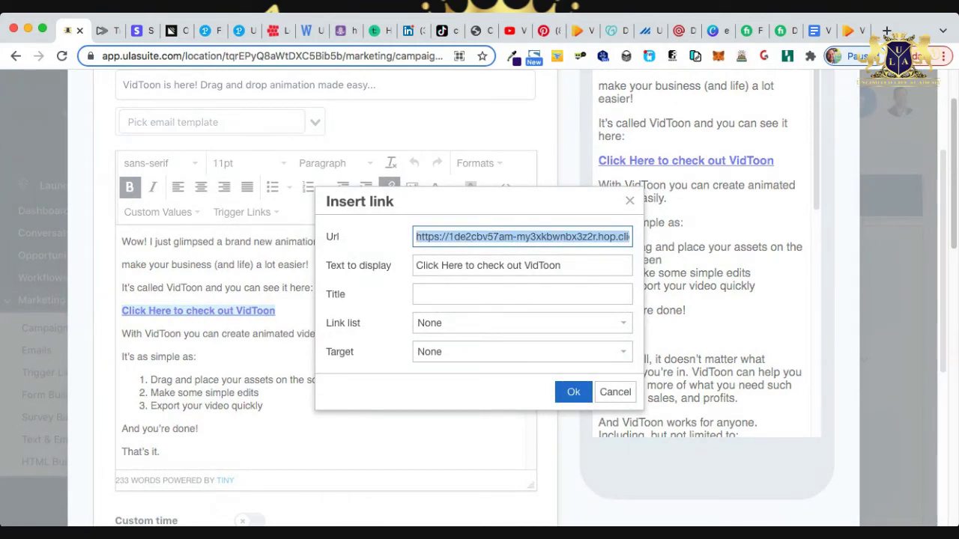
key(Return)
Review the closing VidToon link and sign-off lines, then save Email 1.
scroll(480, 300, up, 1)
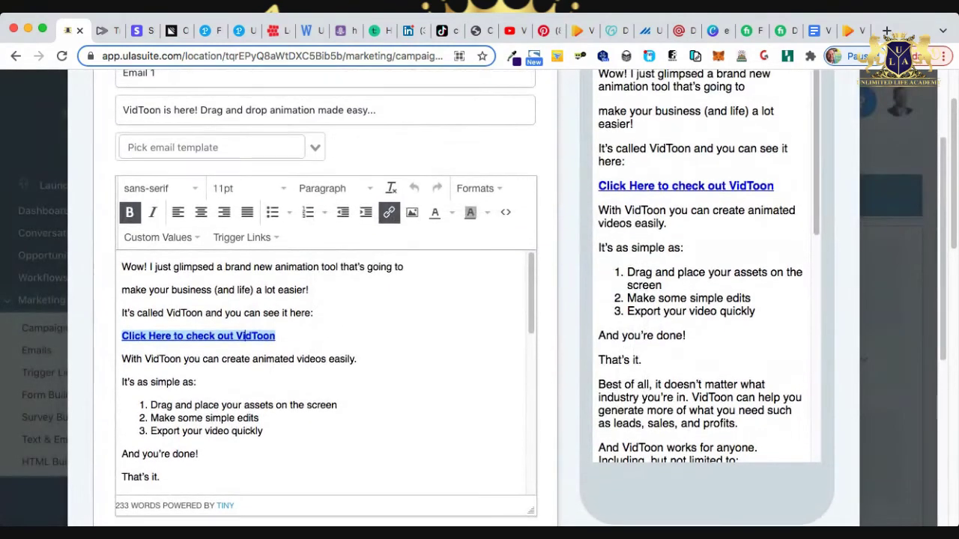
scroll(326, 374, down, 5)
scroll(326, 375, down, 5)
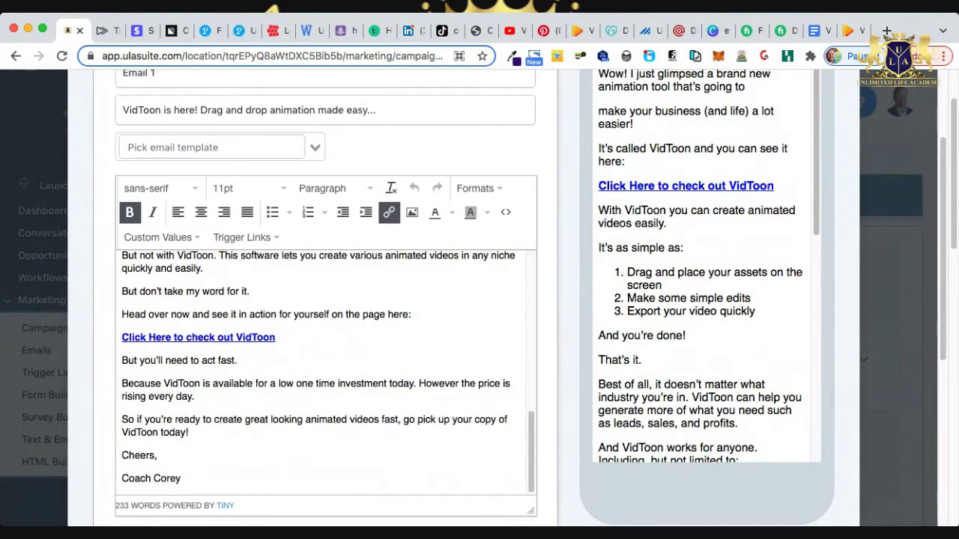
triple_click(256, 340)
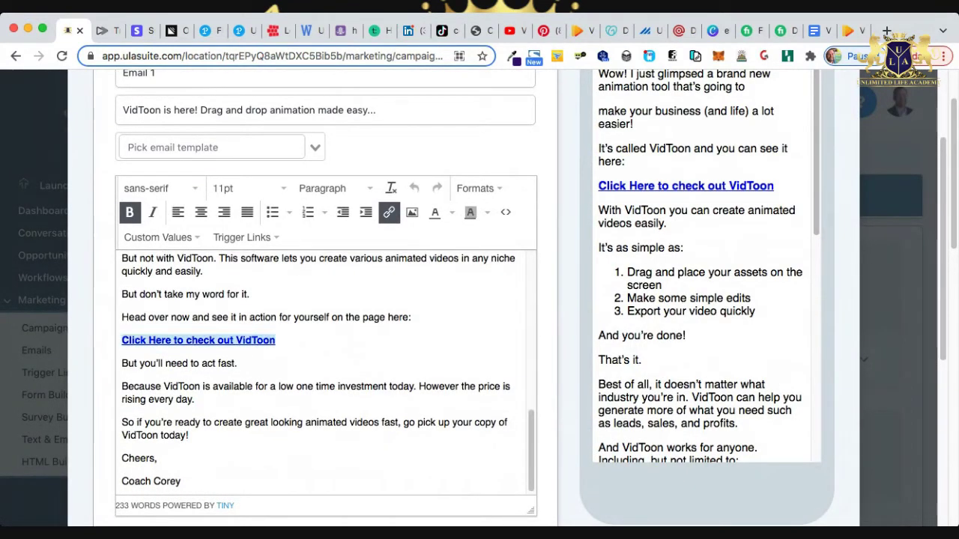
scroll(479, 299, down, 3)
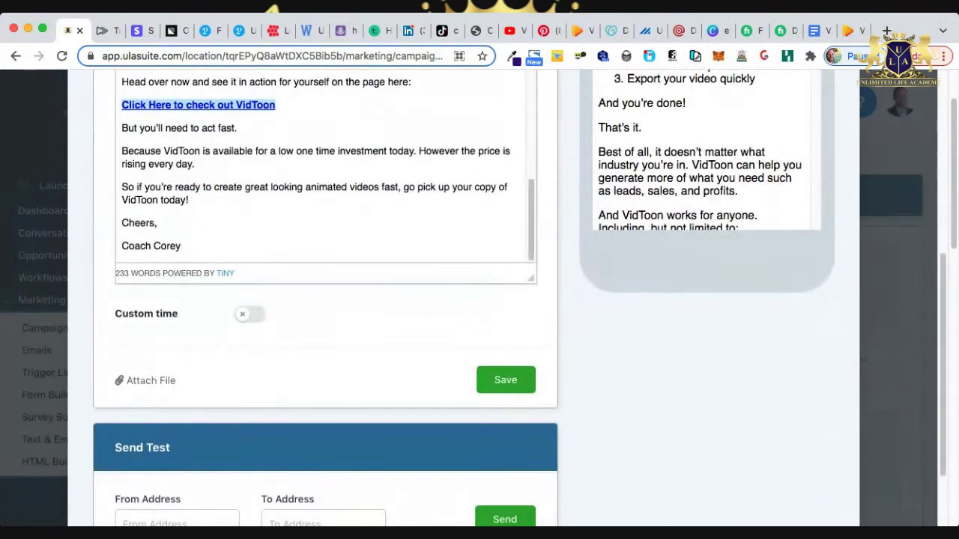
drag(181, 246, 122, 222)
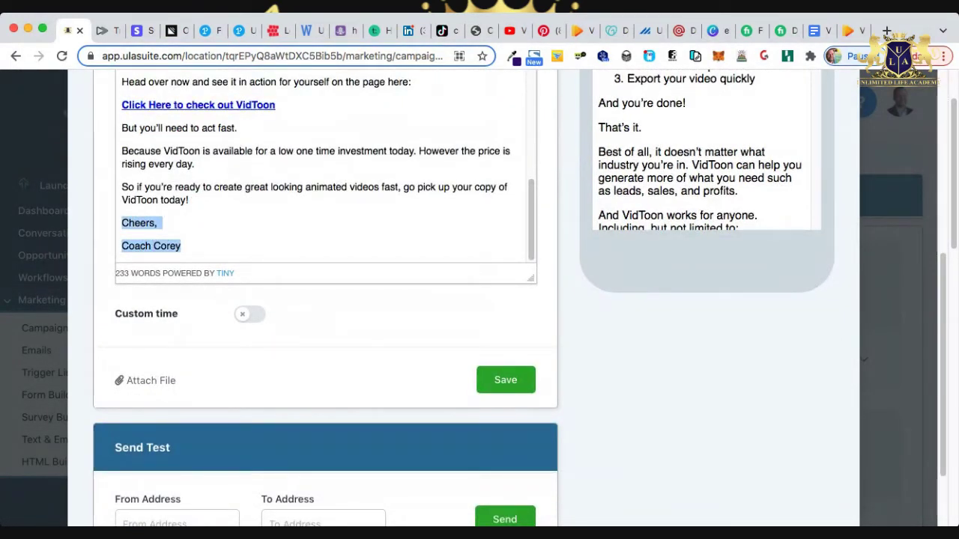
scroll(322, 165, up, 5)
scroll(322, 165, up, 4)
scroll(322, 299, up, 6)
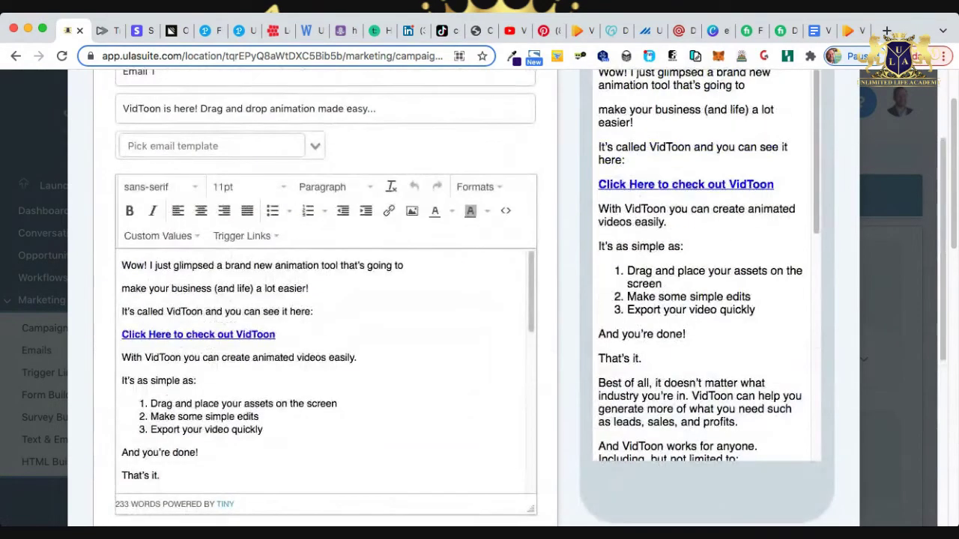
scroll(322, 299, up, 1)
scroll(322, 300, up, 1)
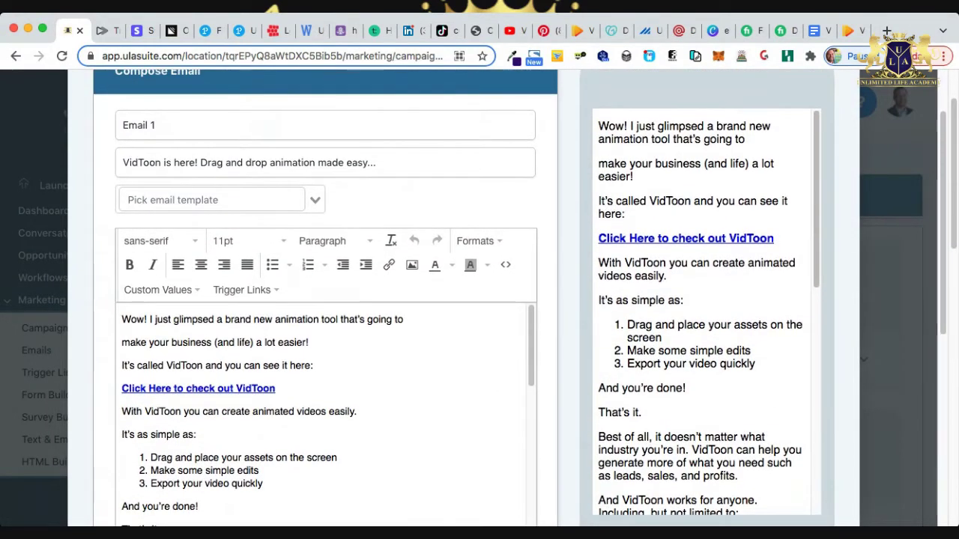
scroll(322, 299, up, 1)
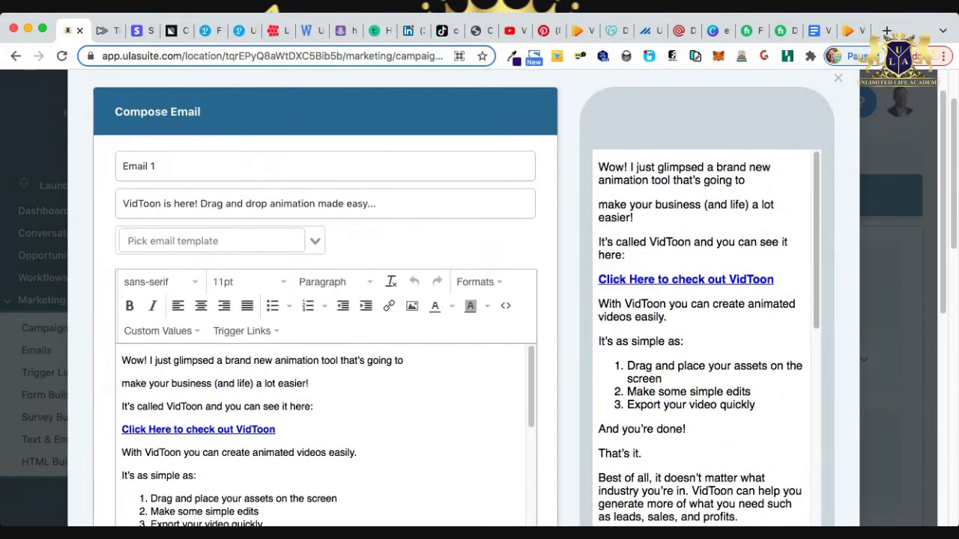
scroll(322, 299, down, 1)
scroll(322, 300, down, 3)
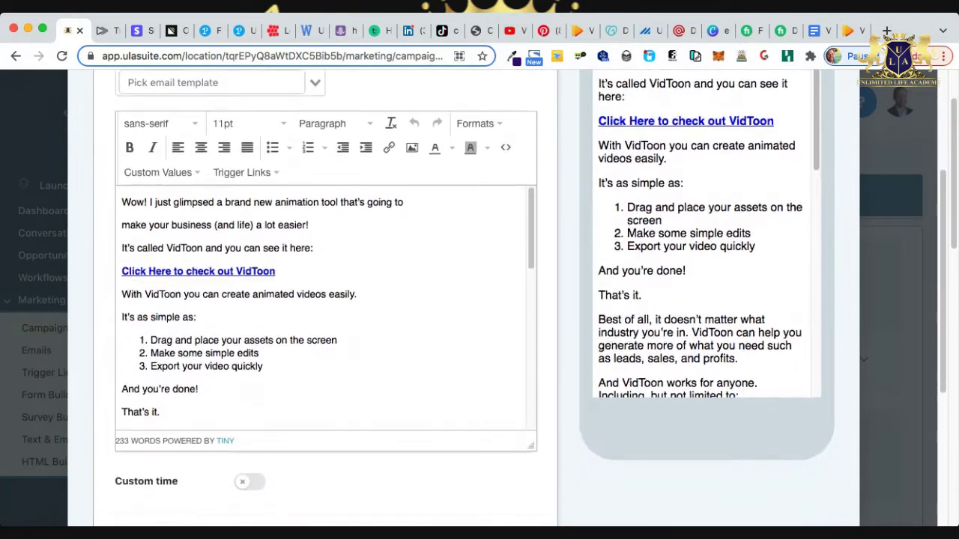
scroll(322, 337, down, 10)
scroll(322, 299, down, 7)
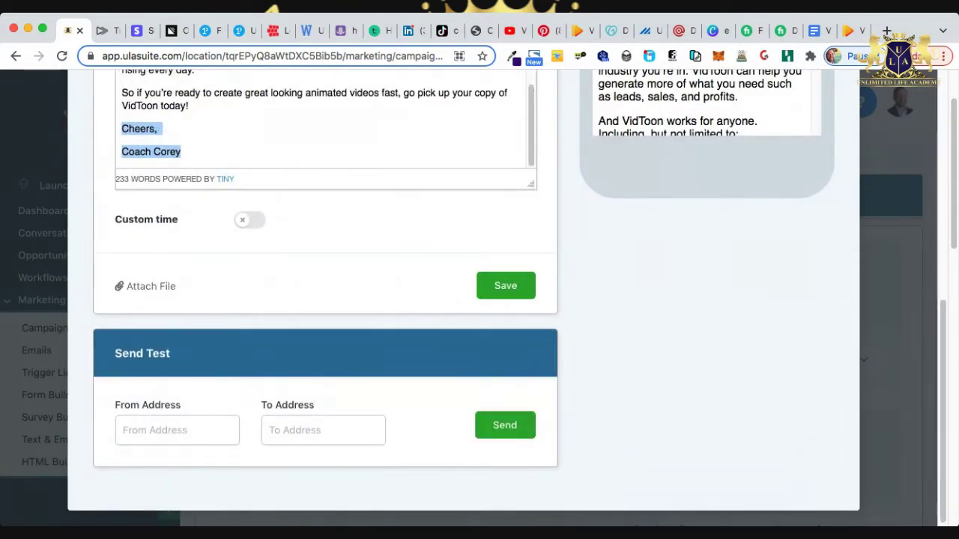
click(506, 285)
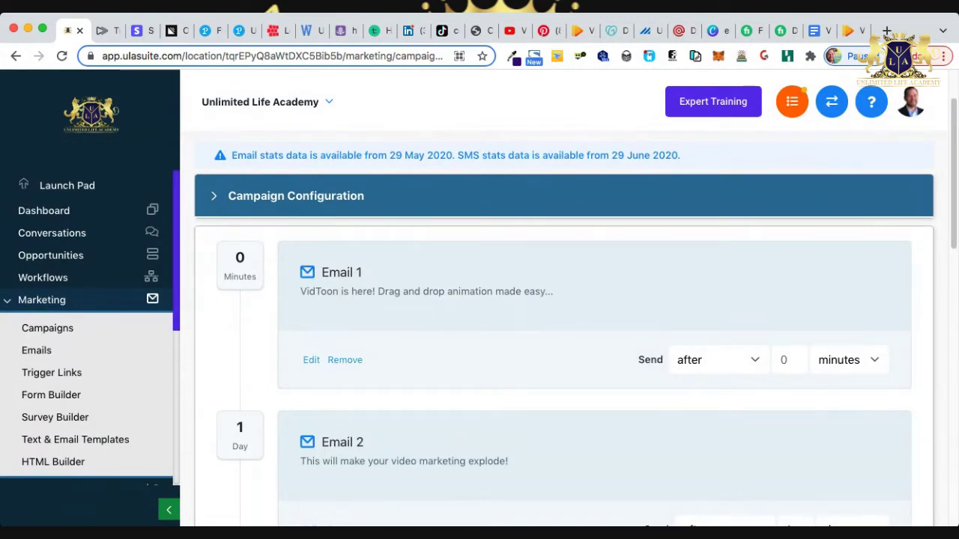
Change Email 1's send delay to 5 minutes.
click(789, 360)
key(BackSpace)
text(5)
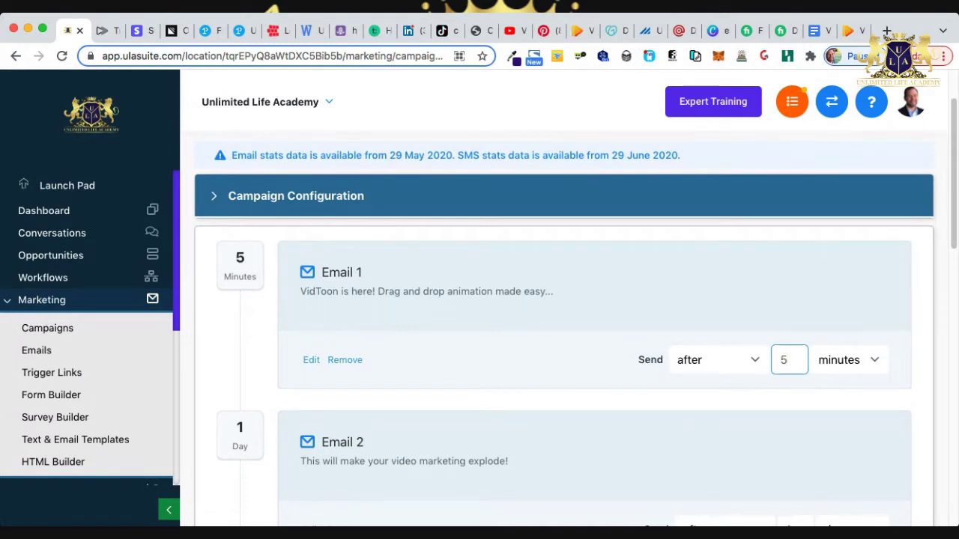
key(Tab)
Glance at the VidToon sales page, then review Emails 1–6 of the campaign.
click(850, 30)
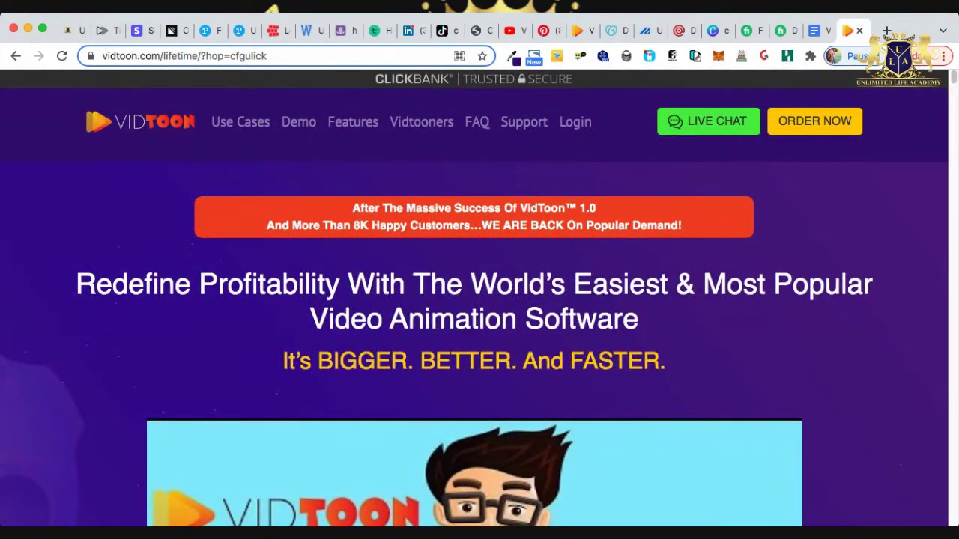
scroll(479, 300, down, 5)
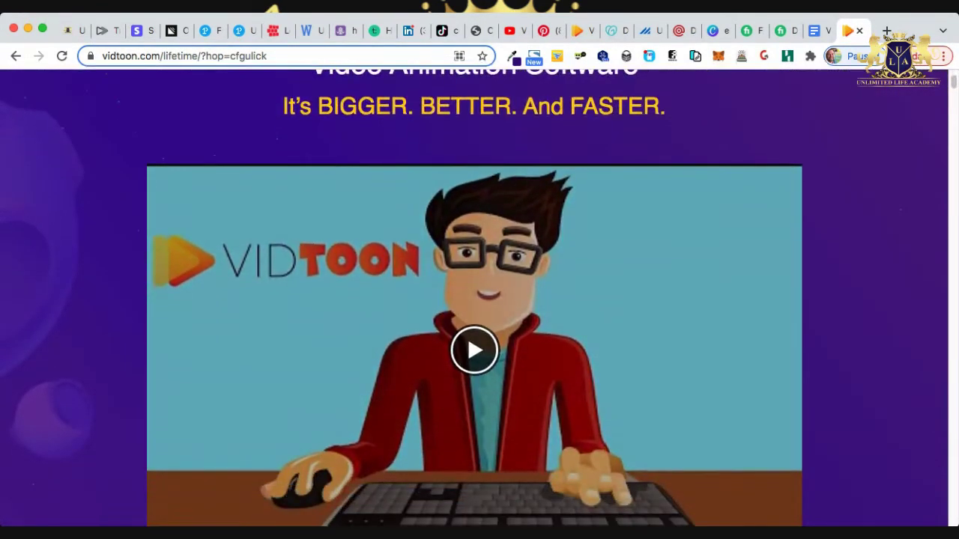
scroll(480, 300, up, 5)
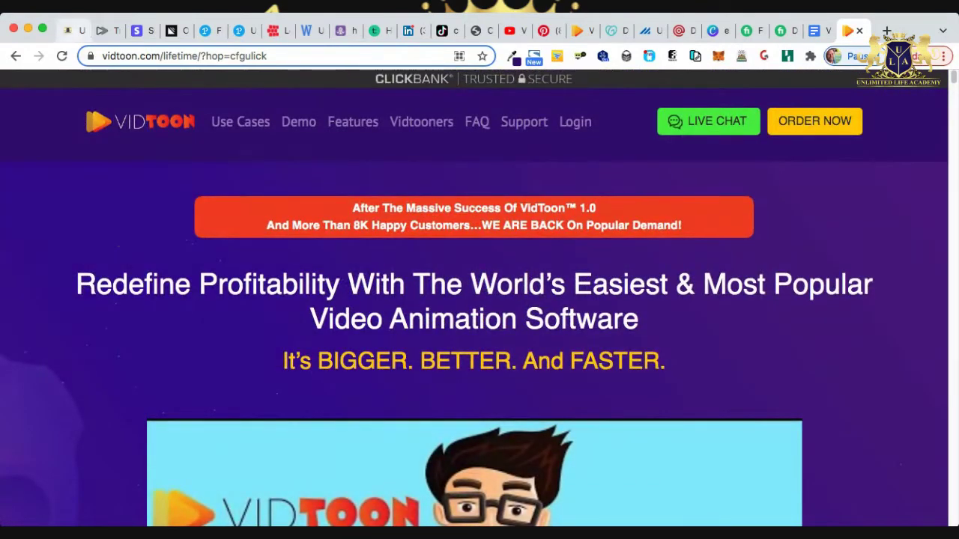
key(super+1)
scroll(575, 321, down, 2)
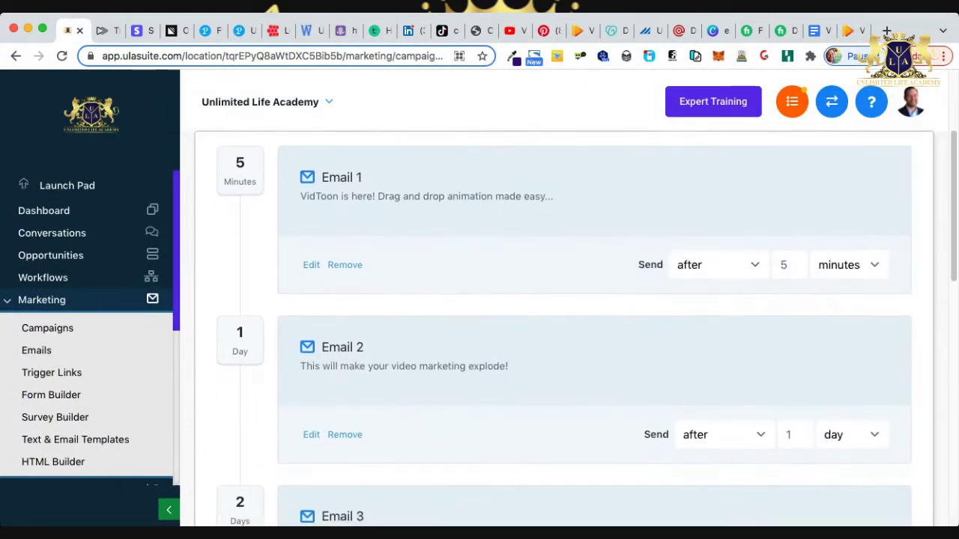
scroll(554, 299, down, 1)
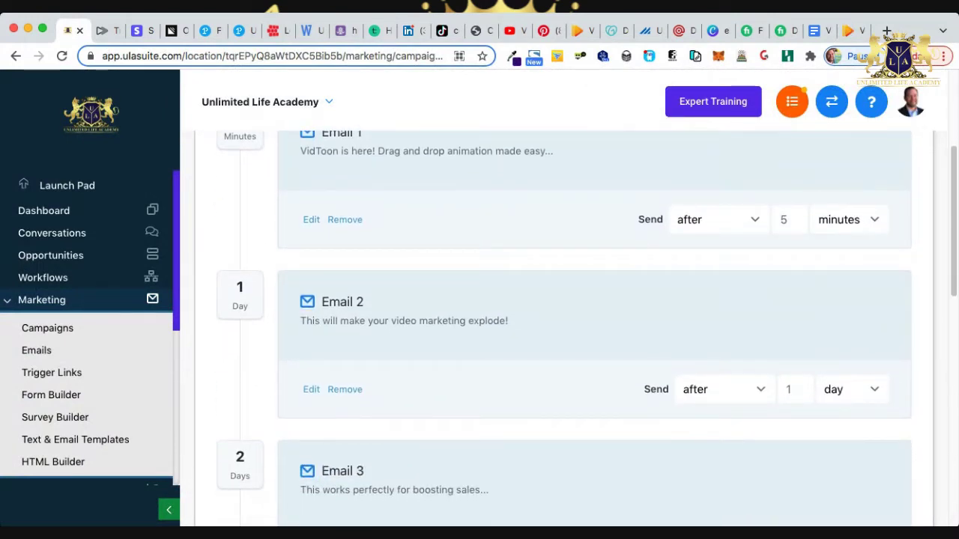
scroll(575, 328, down, 4)
scroll(575, 328, down, 5)
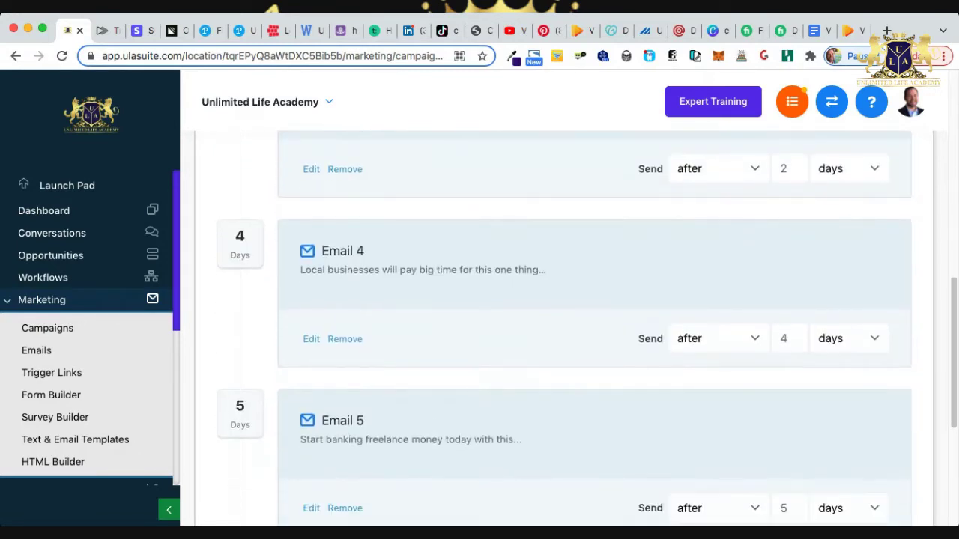
scroll(576, 328, down, 5)
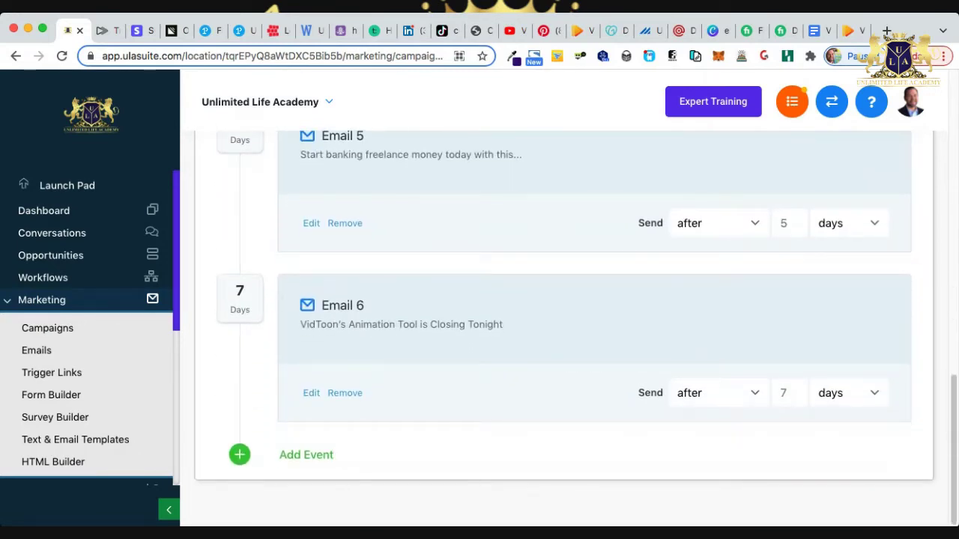
scroll(575, 328, up, 15)
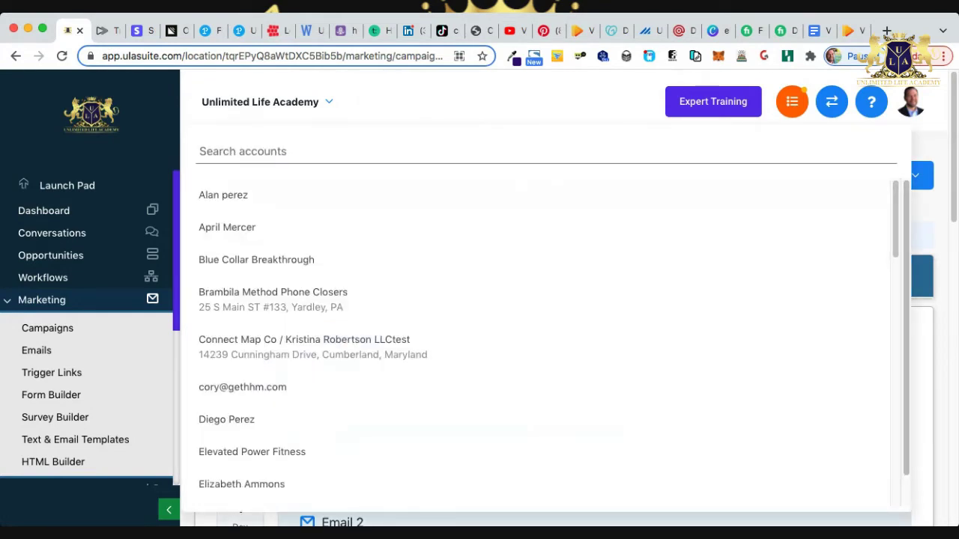
Switch to the ULA Suites $497/month members account.
scroll(540, 337, down, 15)
scroll(539, 337, up, 2)
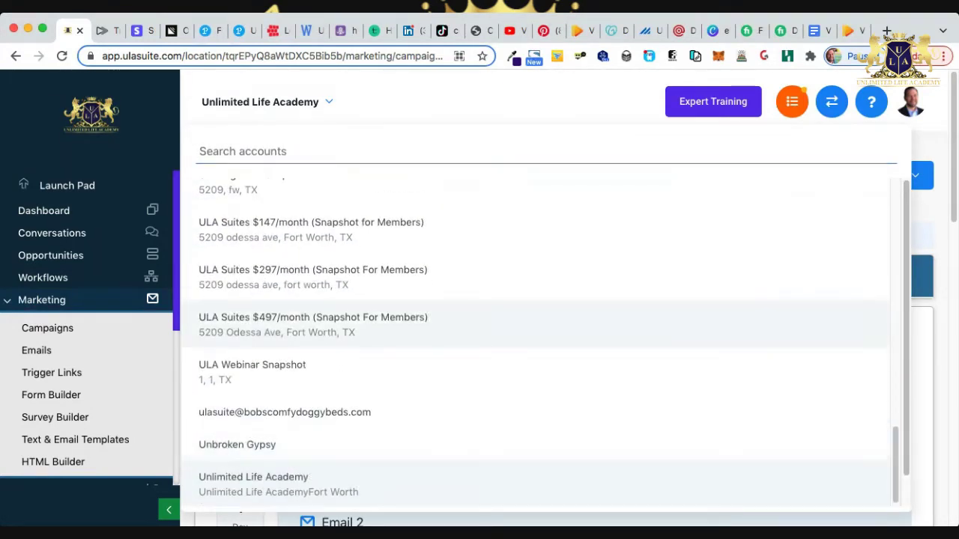
click(313, 324)
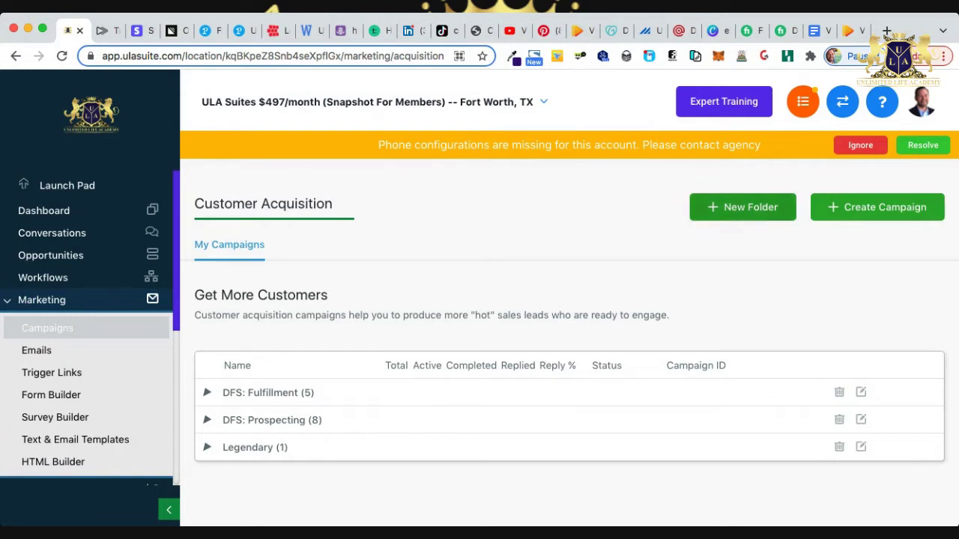
Create a campaign folder named 'ClickBank Products'.
click(742, 206)
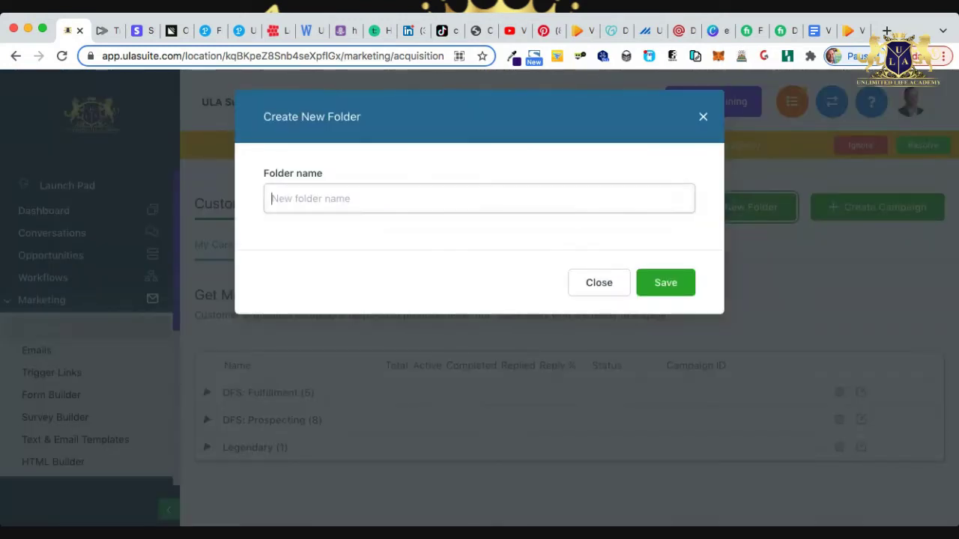
text(VidToon)
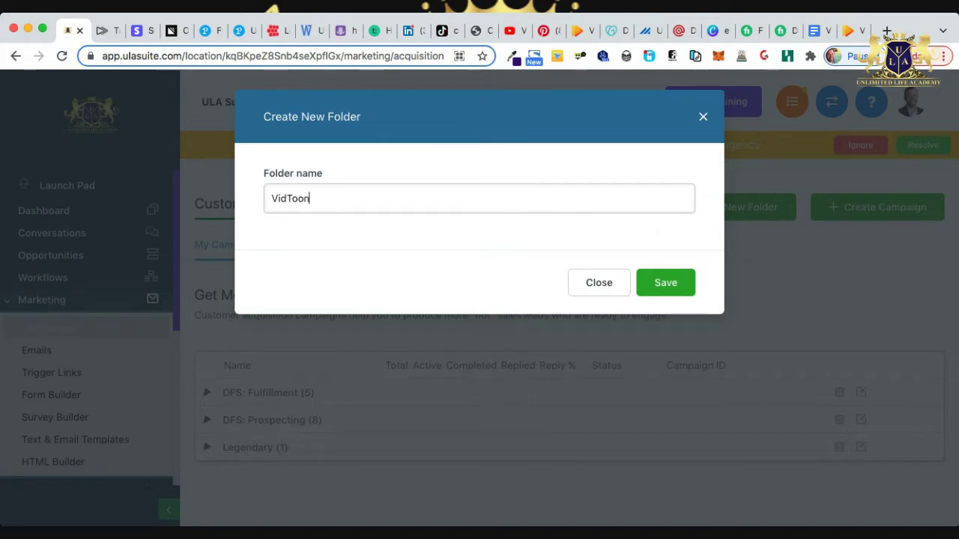
key(BackSpace)
key(BackSpace)
key(BackSpace)
key(BackSpace)
key(BackSpace)
key(BackSpace)
key(BackSpace)
text(ClickBank Products)
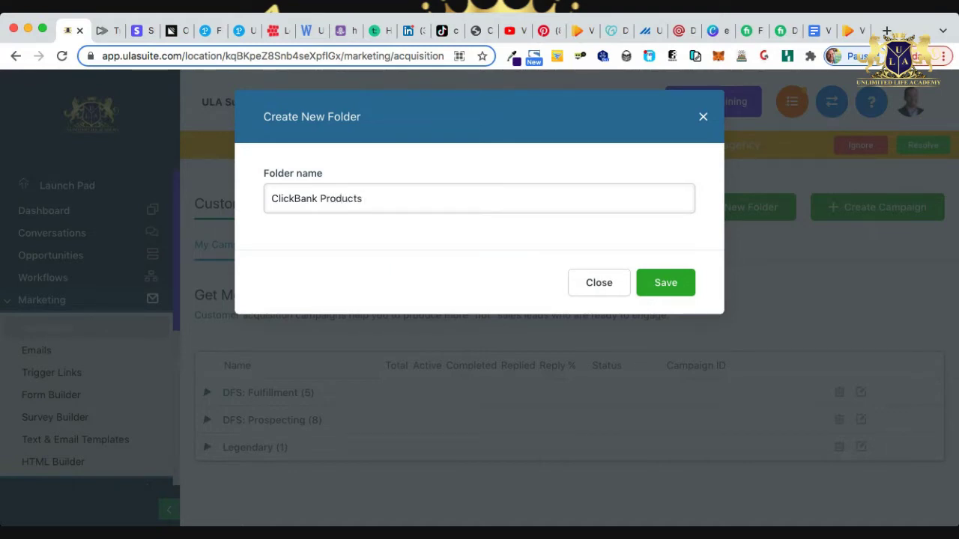
key(Return)
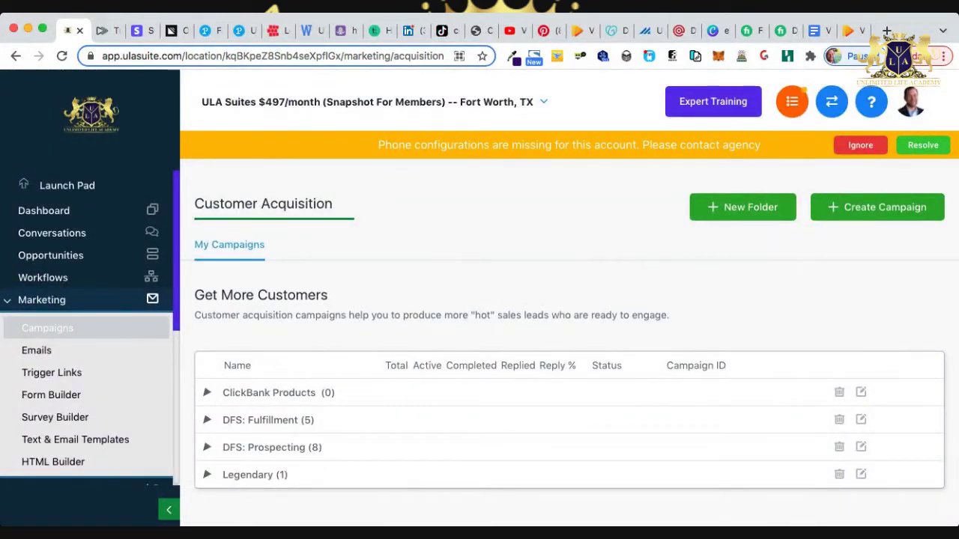
Create a draft campaign named 'VidToon' filed in the ClickBank Products folder.
click(877, 207)
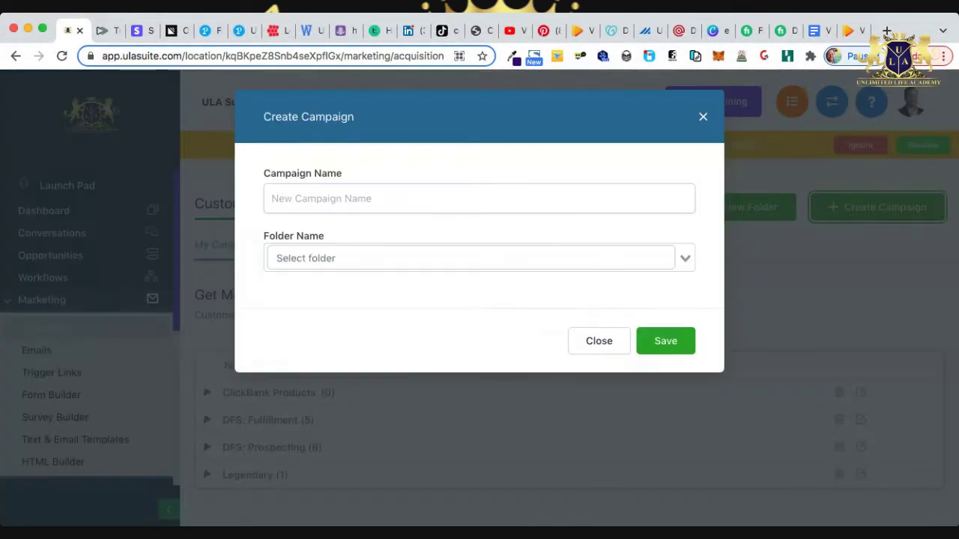
text(VidToon)
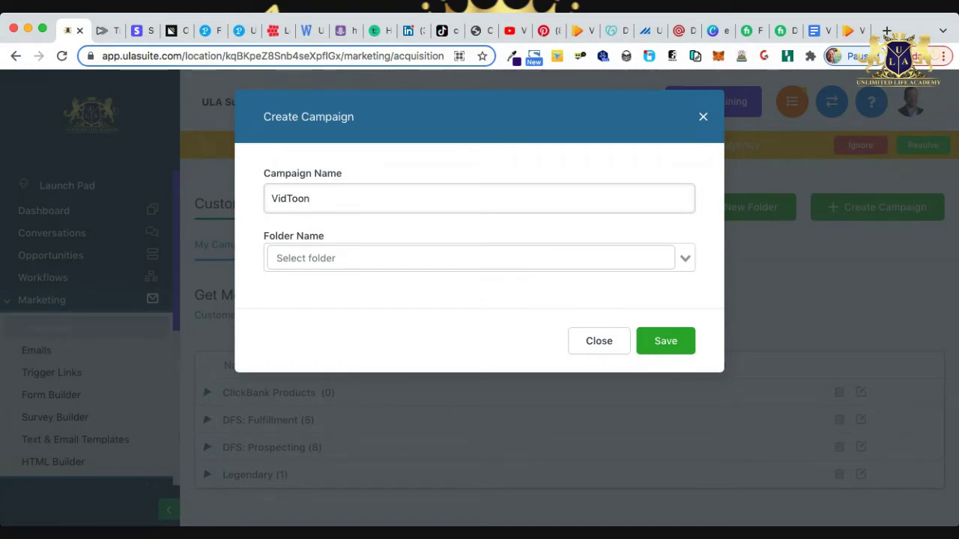
click(472, 257)
click(321, 280)
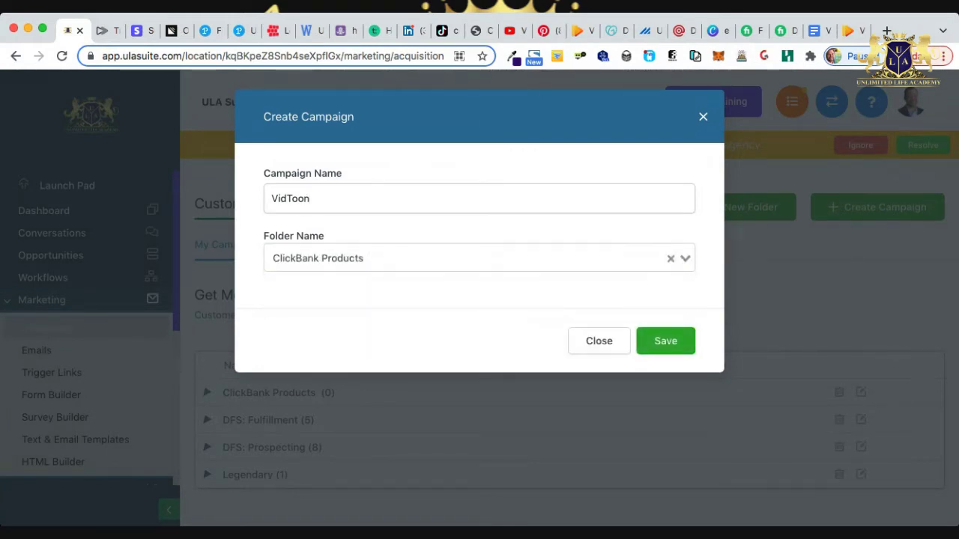
click(665, 341)
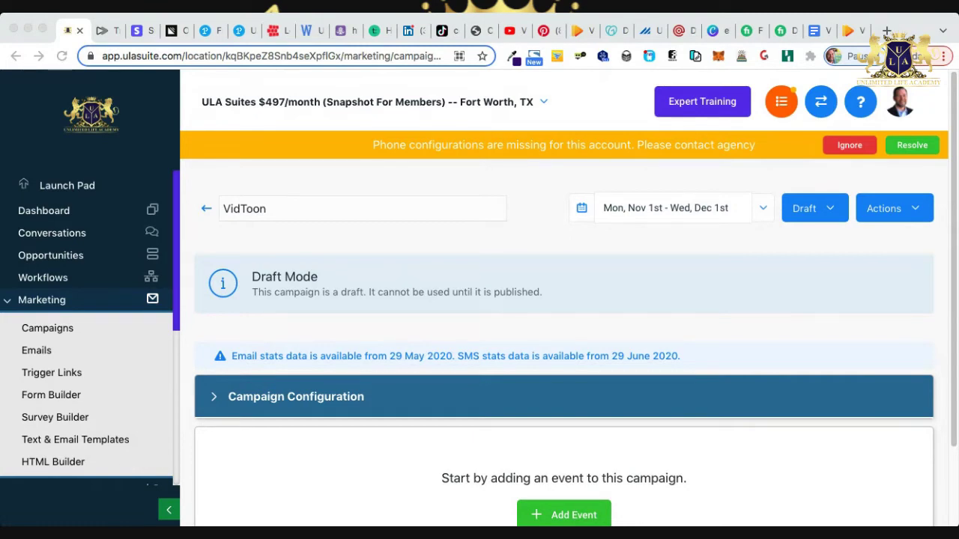
scroll(564, 337, down, 3)
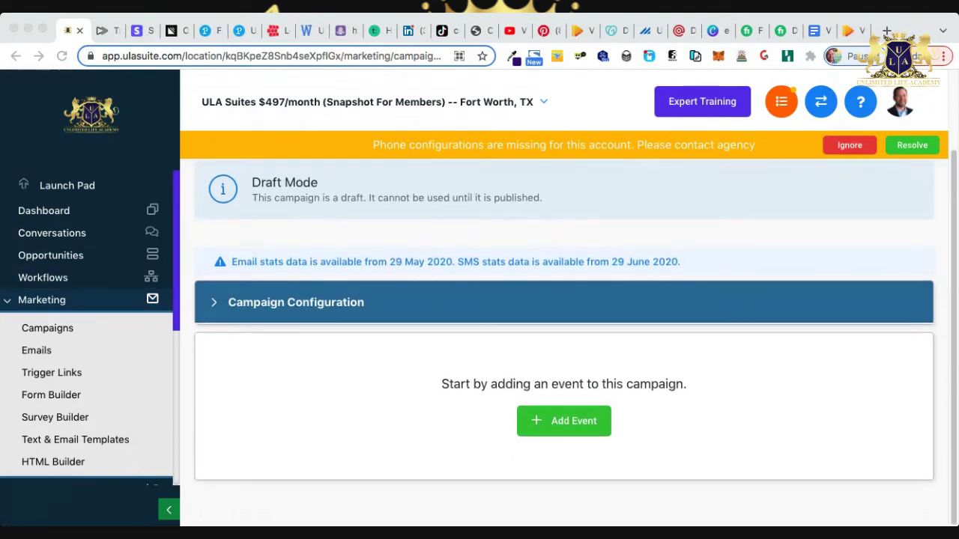
Add an email event and paste 'VidToon is here! Drag and drop animation made easy...' as its subject.
click(563, 421)
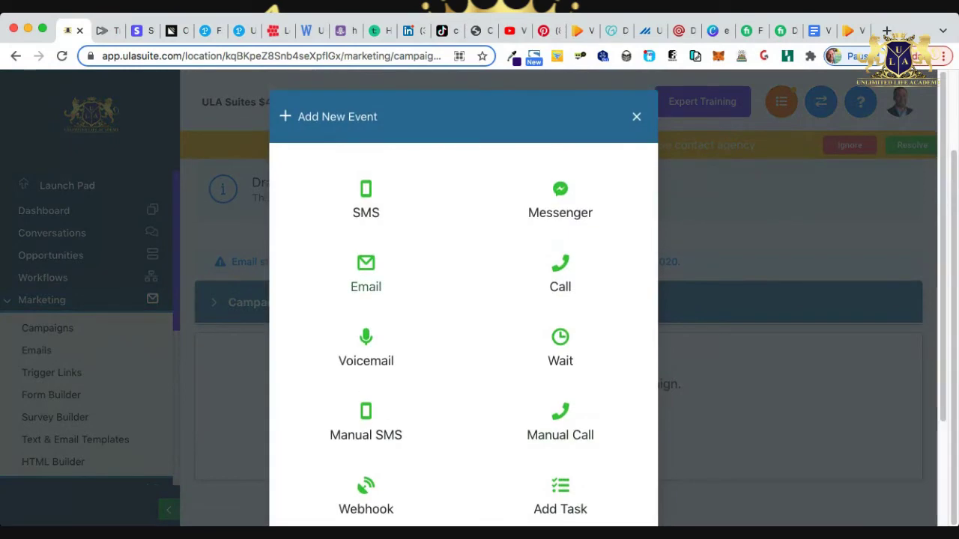
click(366, 273)
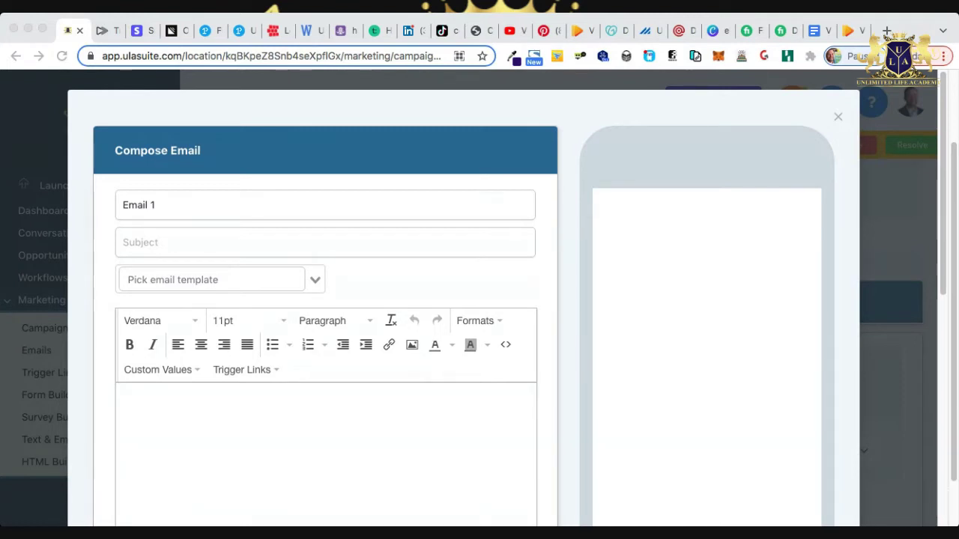
click(124, 242)
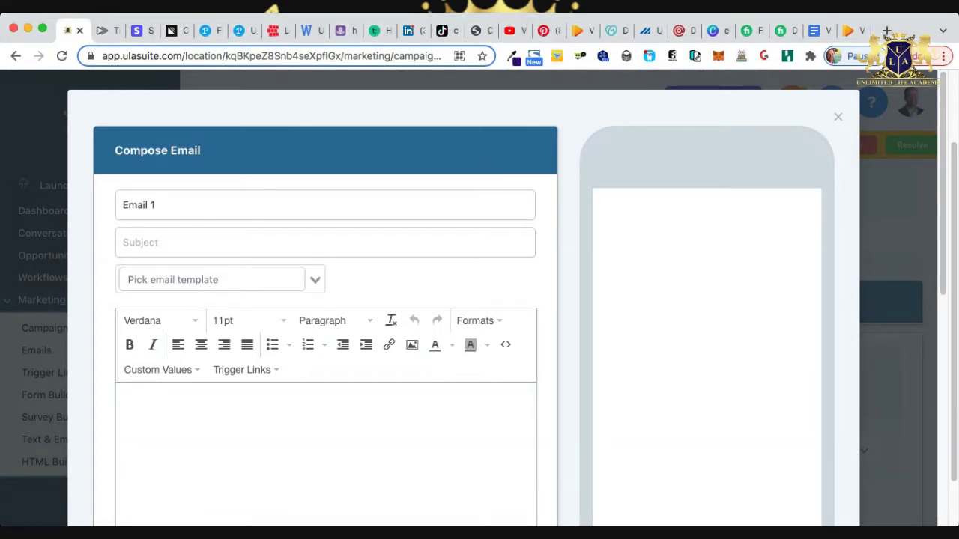
text(VidToon is here! Drag and drop animation made easy...)
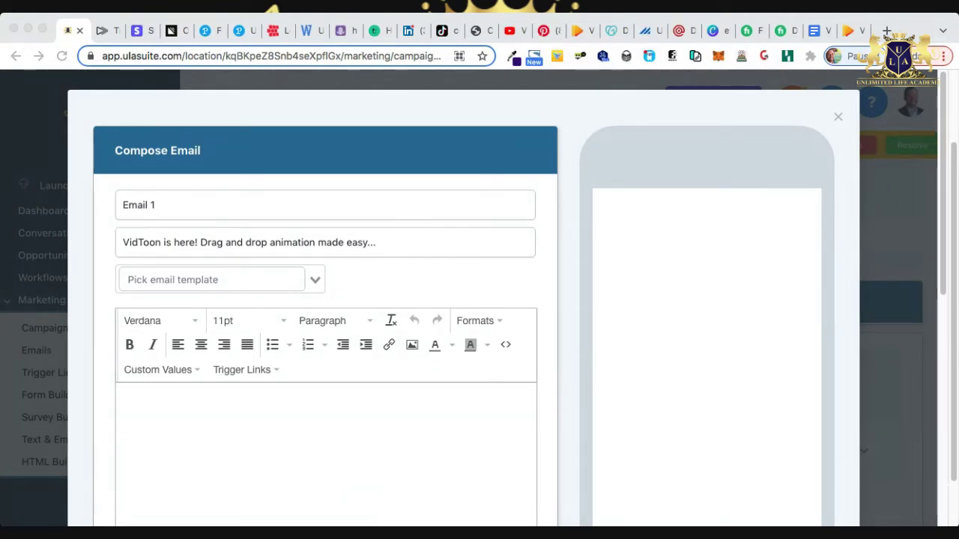
Paste the prepared VidToon promo text into Email 1's empty body.
click(122, 395)
right_click(252, 405)
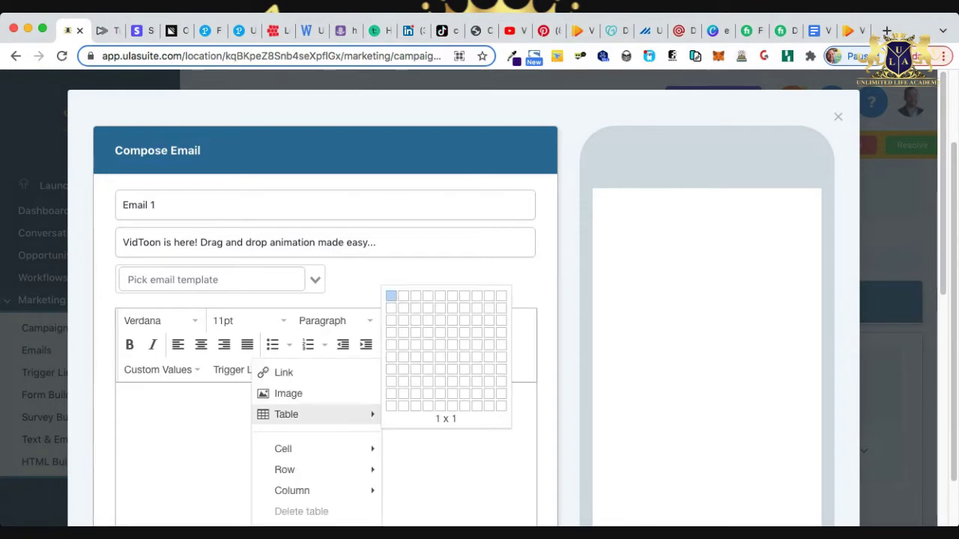
key(Escape)
key(super+v)
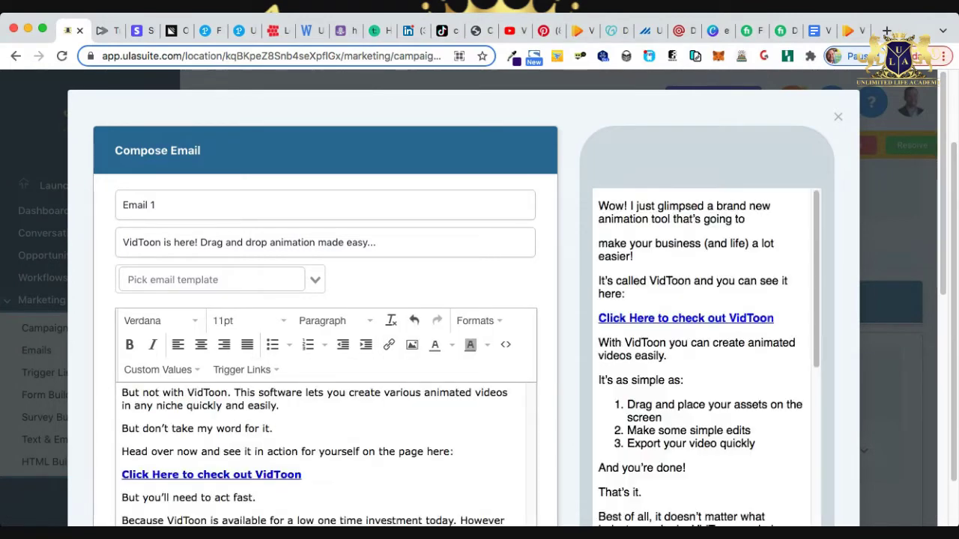
scroll(323, 457, up, 10)
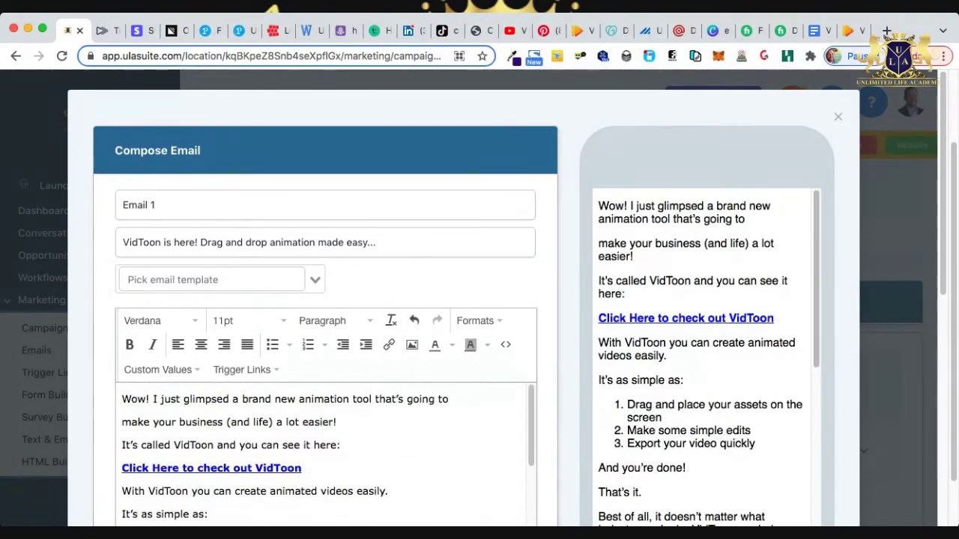
Type '<------ Insert Your ClickBank Affiliate Link' at the 'Click Here to check out VidToon' line.
drag(122, 469, 302, 468)
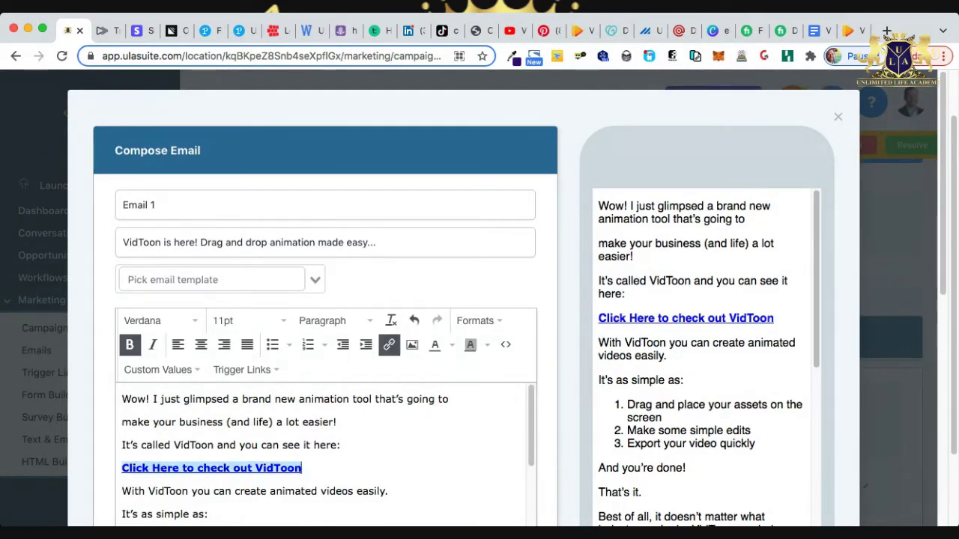
text(<------)
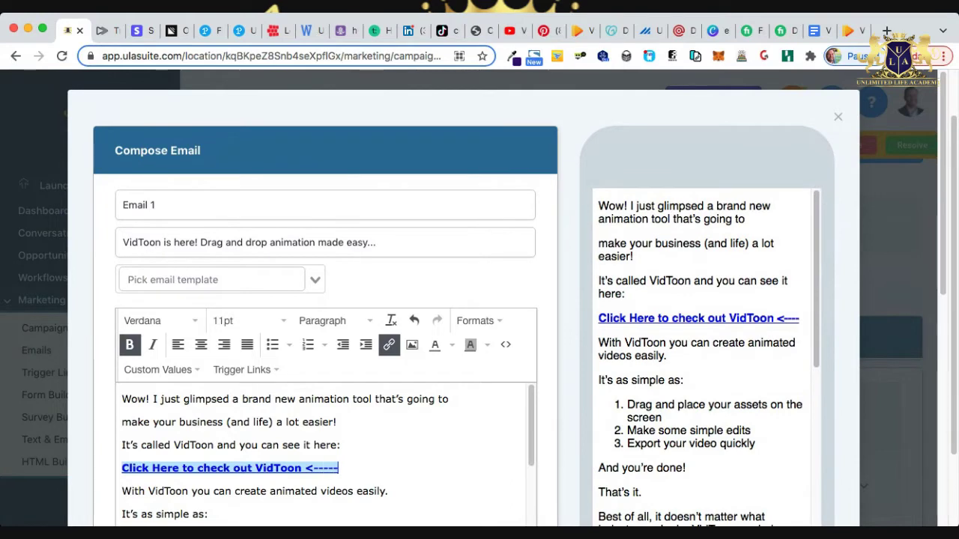
text( In)
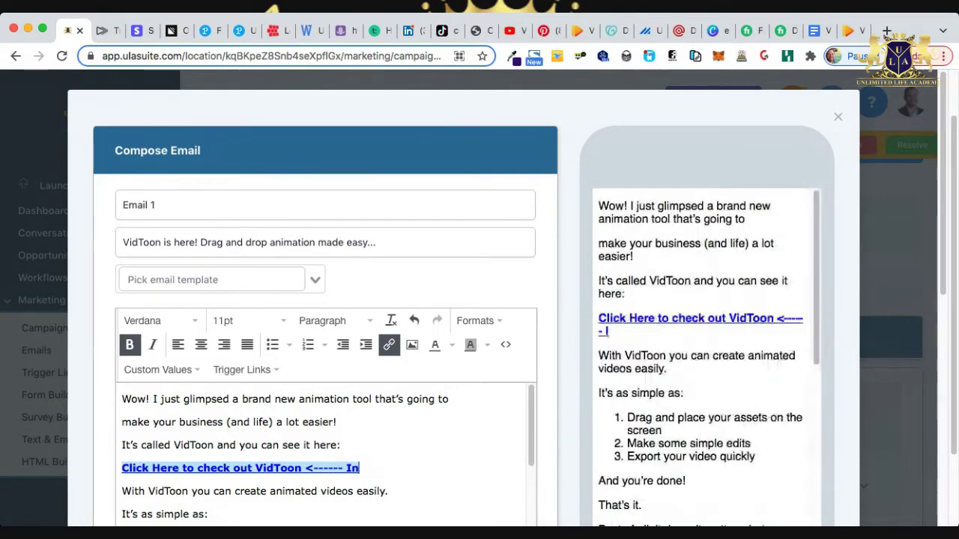
text(sert )
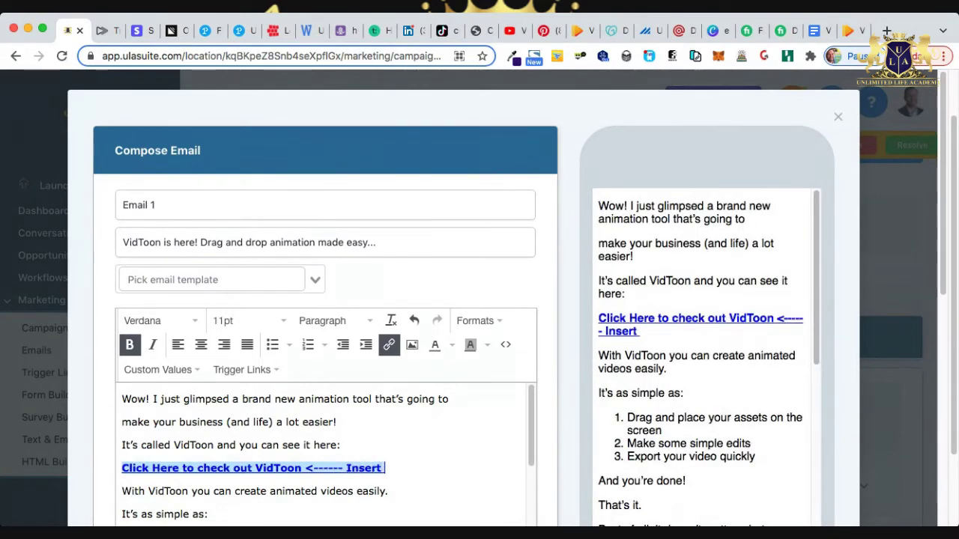
text(Your Cl)
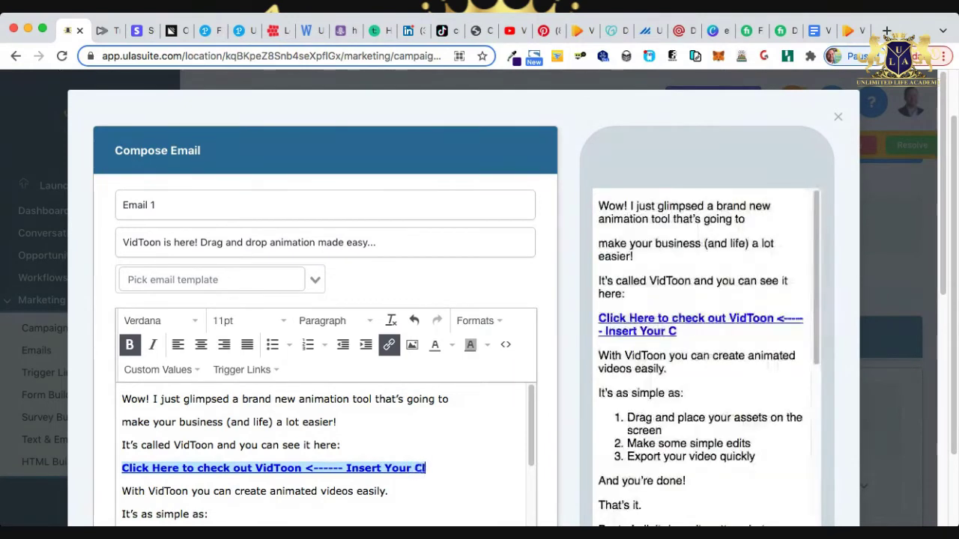
text(ickBank )
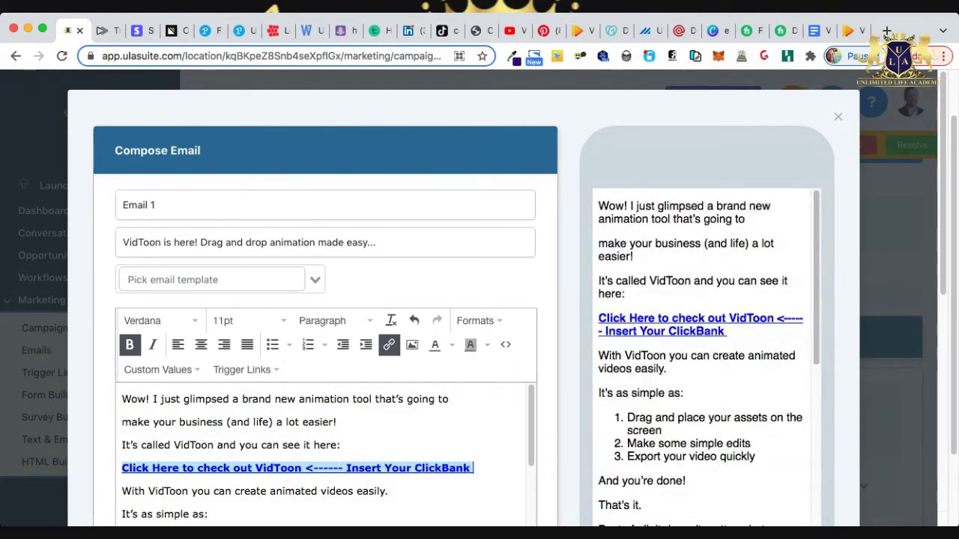
text(Affiliate)
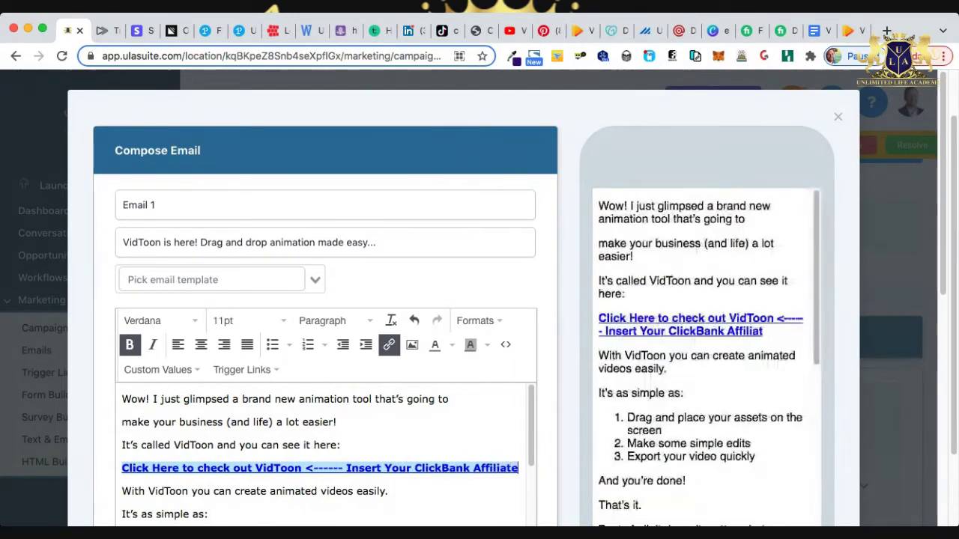
text( Link)
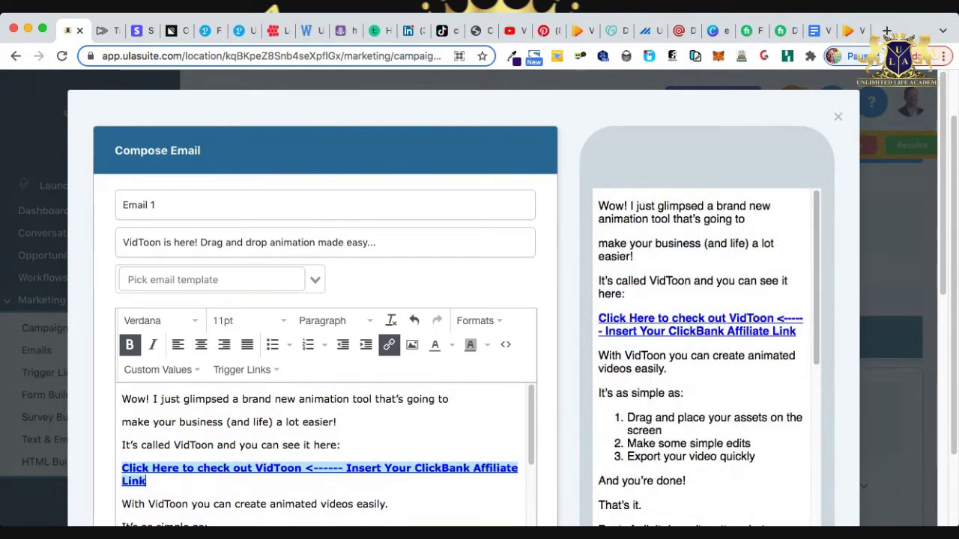
scroll(322, 450, down, 1)
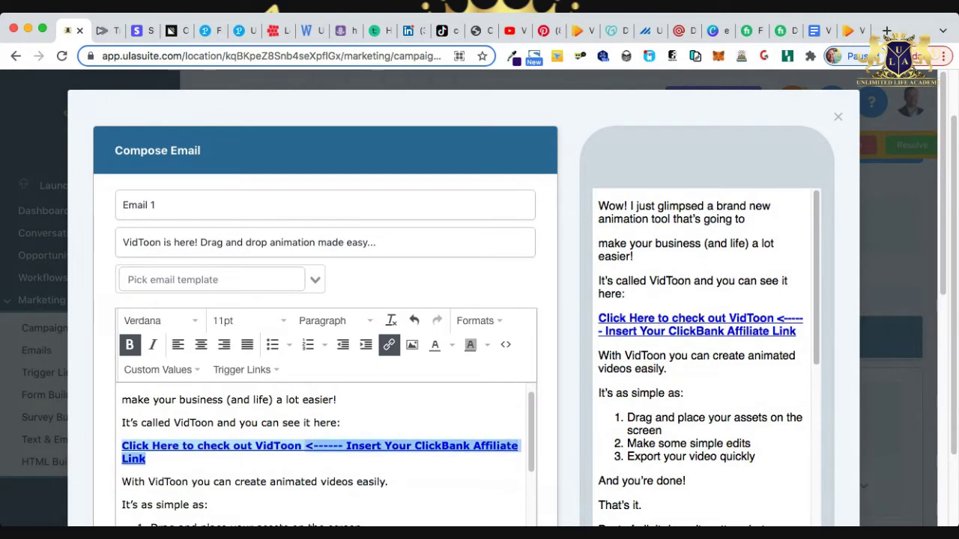
right_click(321, 447)
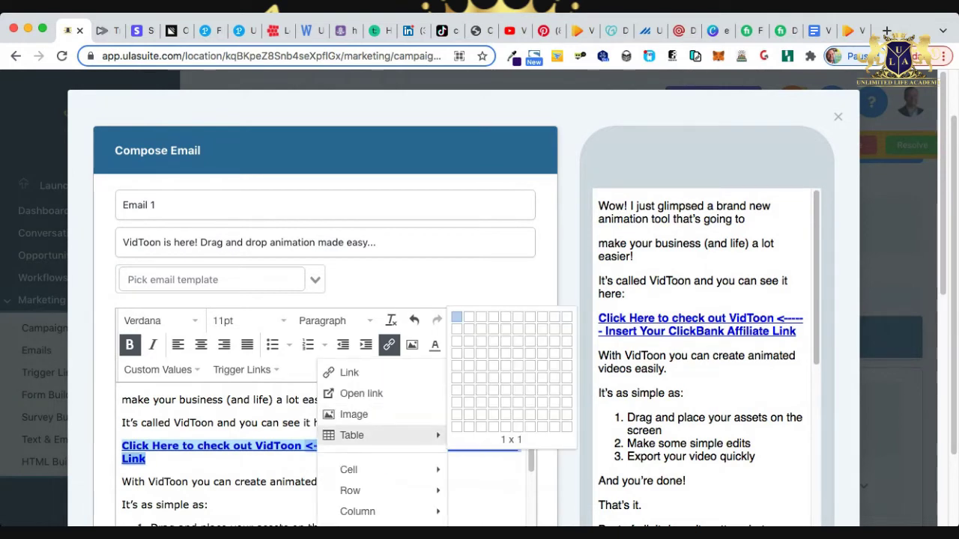
click(122, 482)
Put the ClickBank affiliate link on the same line as 'Click Here to check out VidToon'.
triple_click(311, 447)
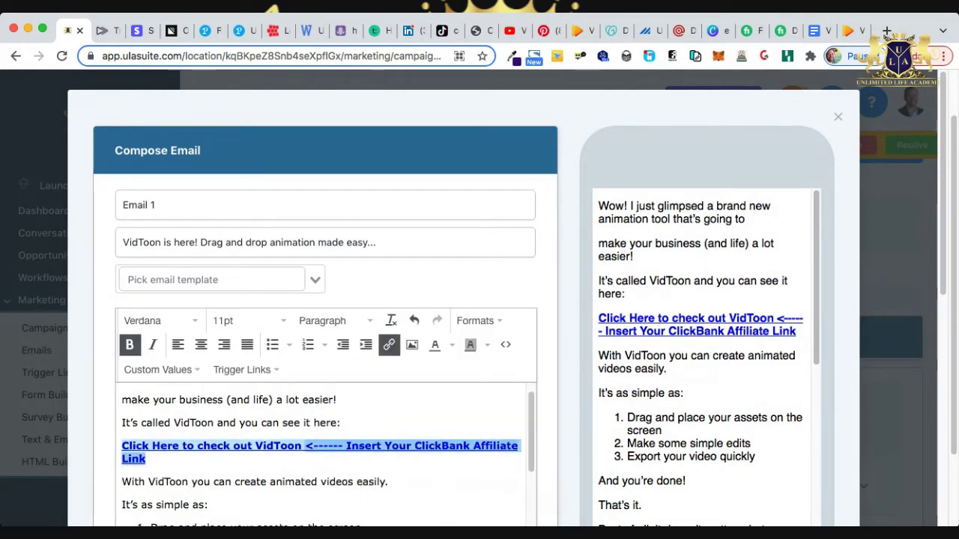
scroll(322, 456, down, 5)
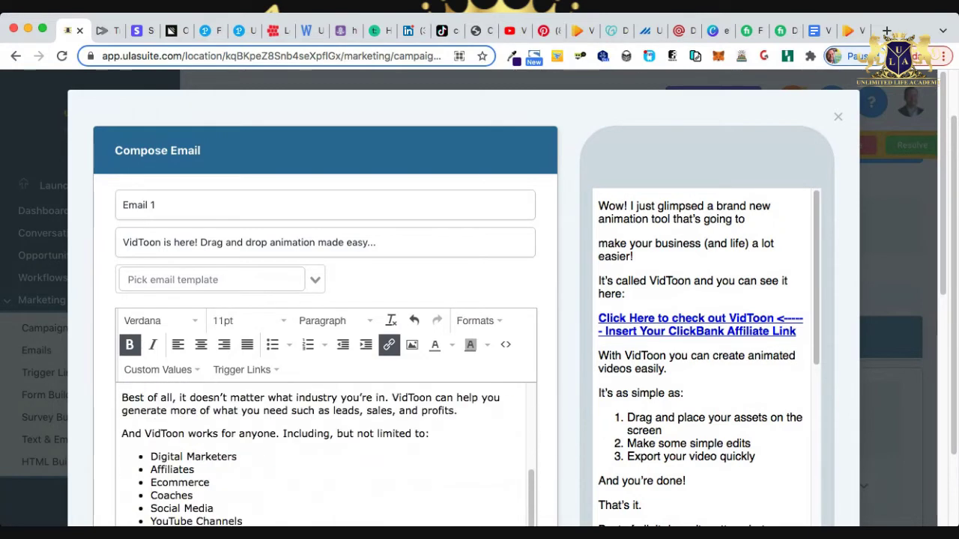
scroll(322, 457, down, 2)
triple_click(211, 469)
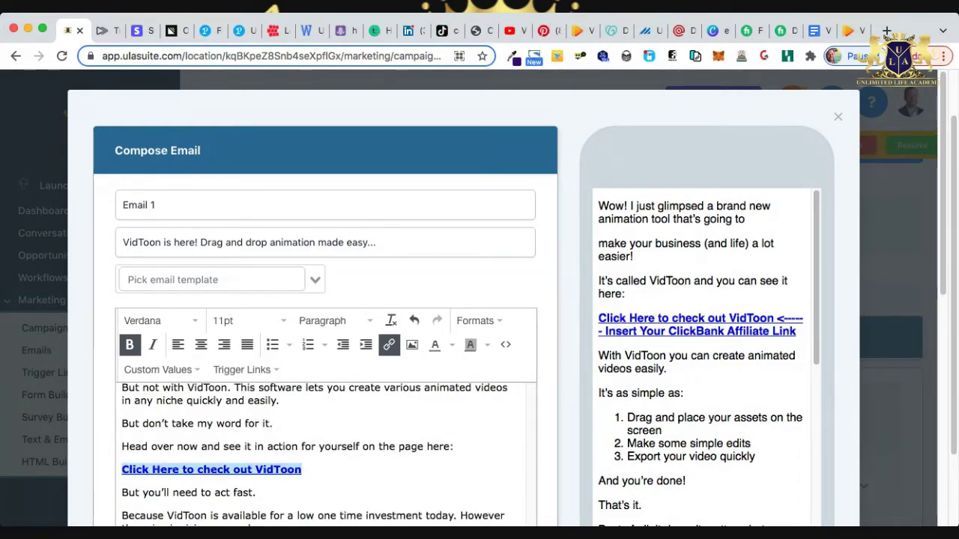
text(<------ Insert Your ClickBank Affiliate Link)
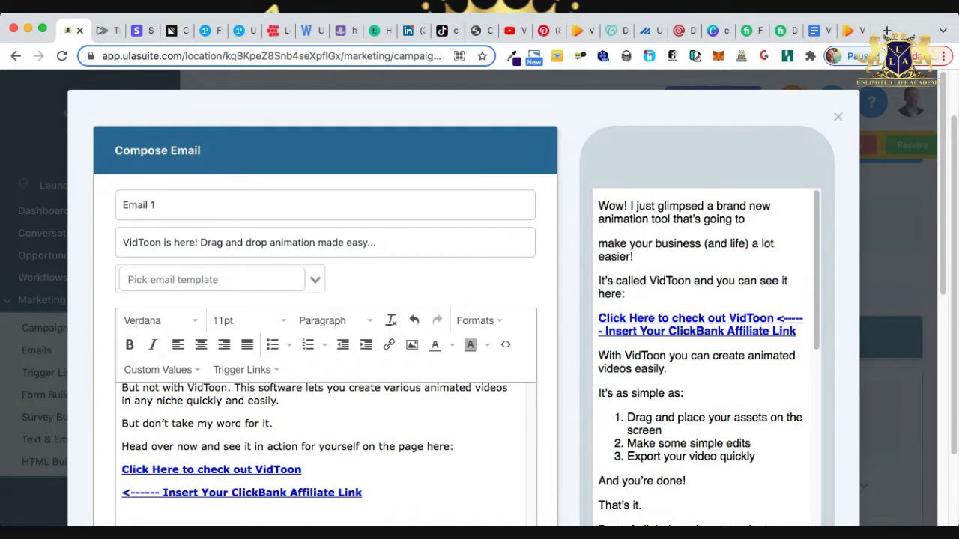
key(shift+Up)
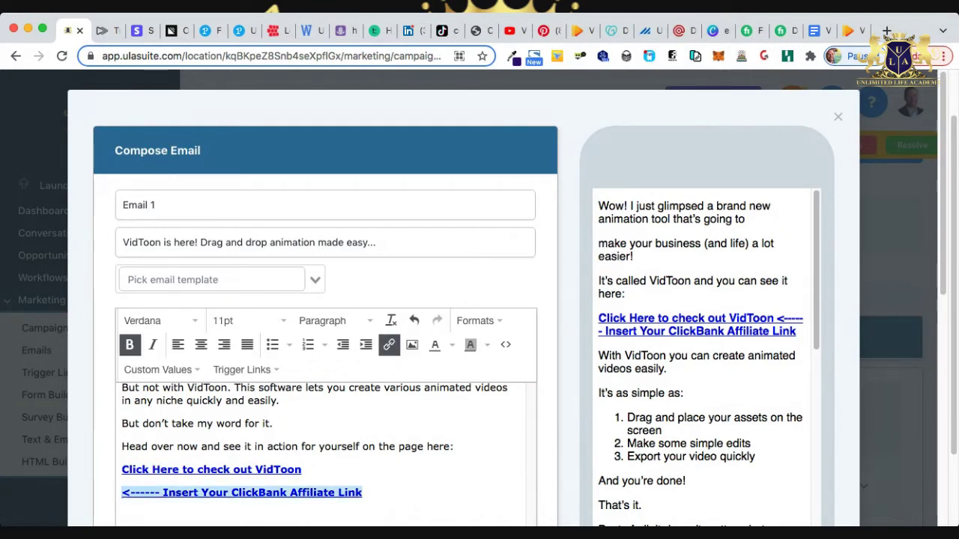
key(Home)
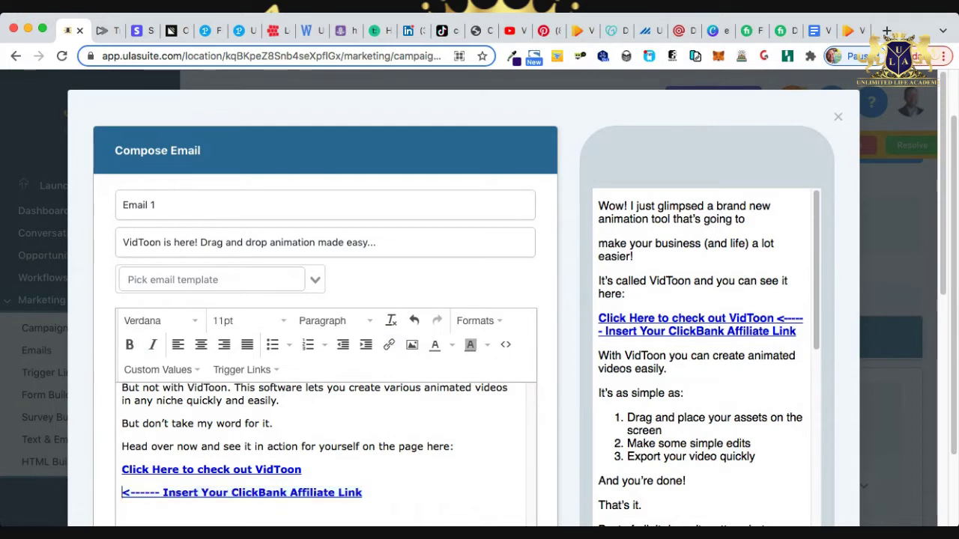
key(BackSpace)
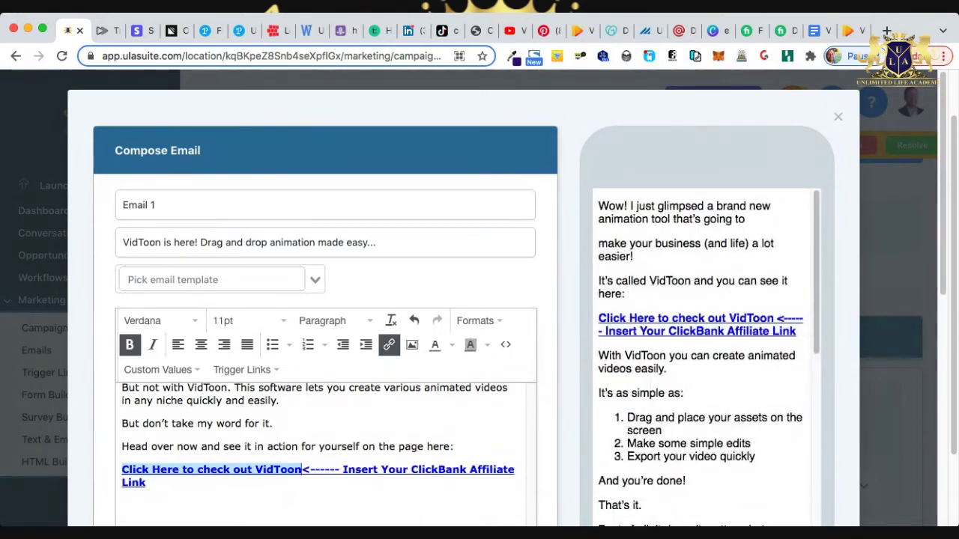
Join the closing sentences into one paragraph, with 'But you'll need to act fast' on its own line.
scroll(326, 450, down, 2)
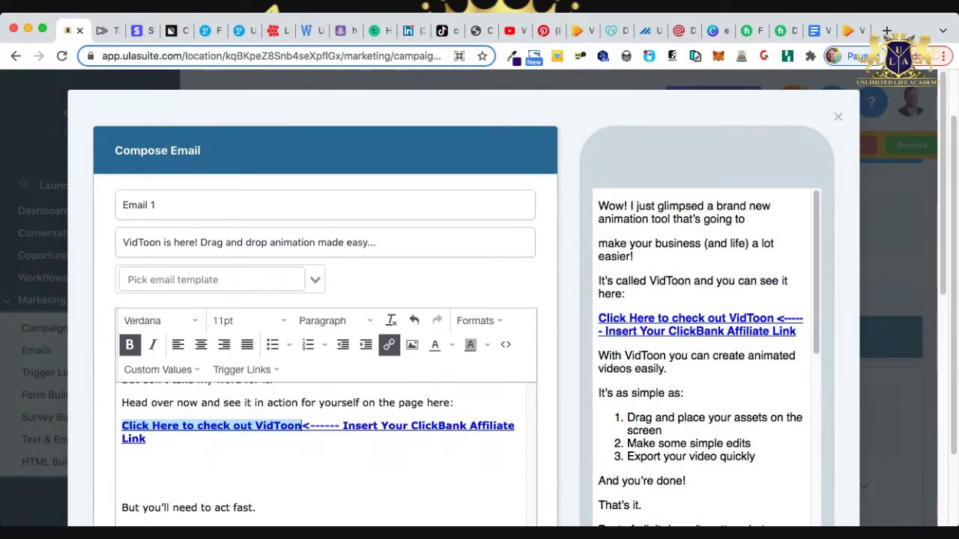
scroll(326, 449, down, 1)
click(299, 456)
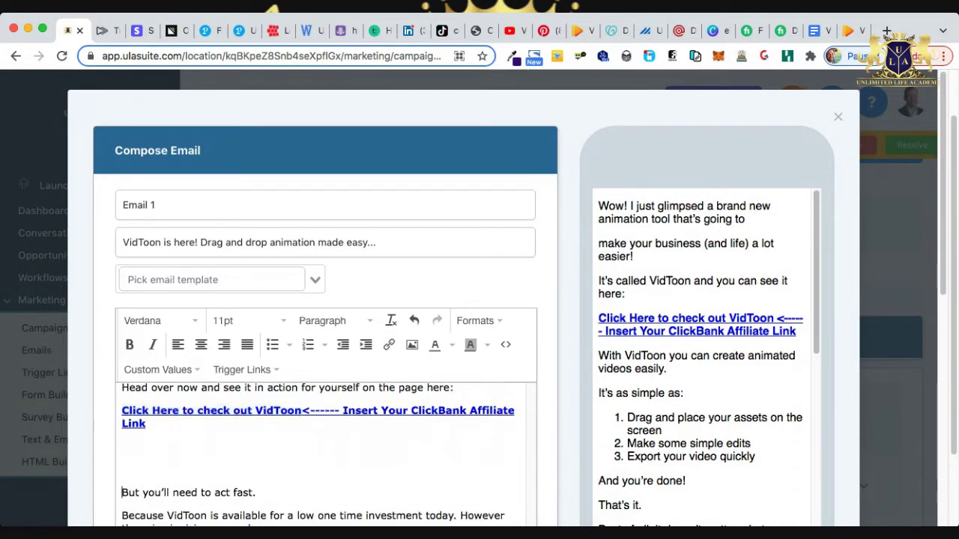
key(BackSpace)
key(BackSpace)
key(BackSpace)
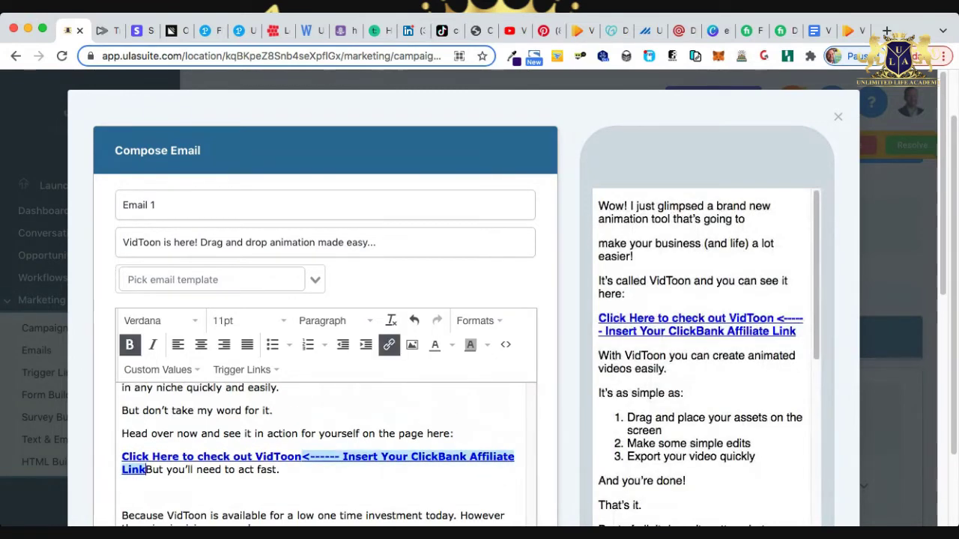
key(Return)
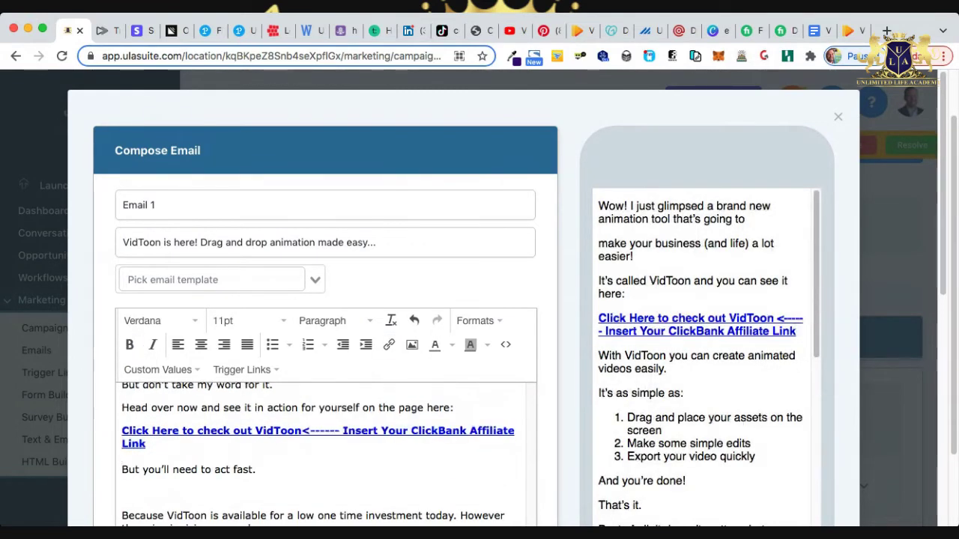
scroll(326, 442, down, 2)
scroll(326, 299, down, 1)
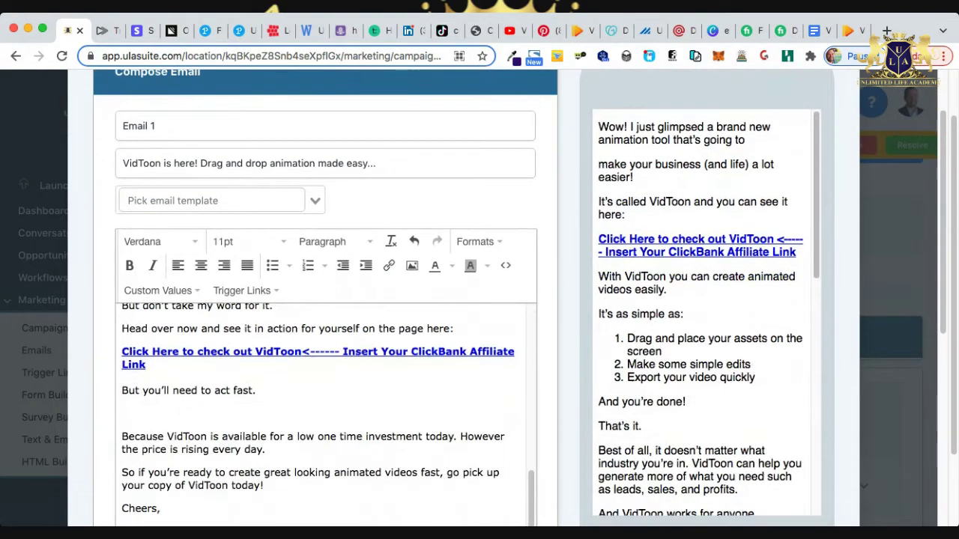
key(BackSpace)
key(BackSpace)
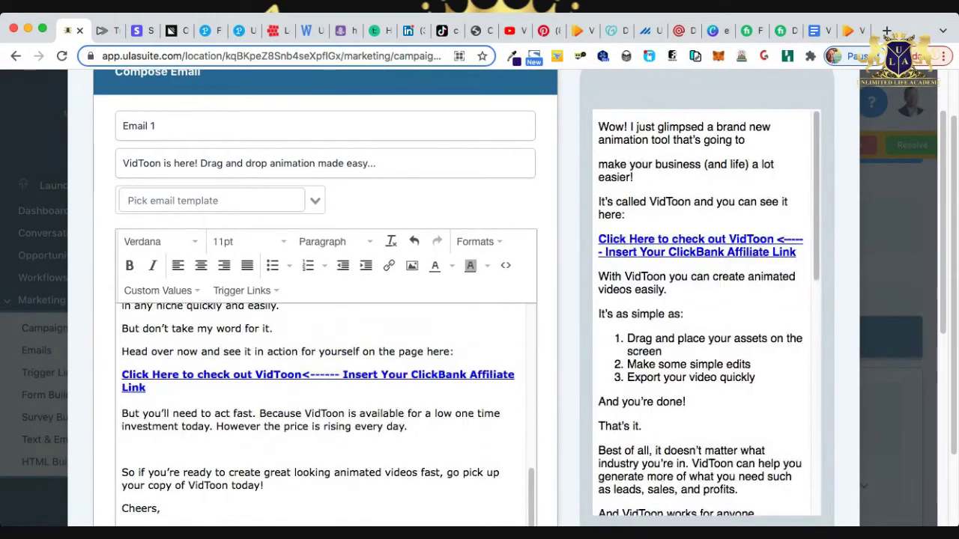
key(BackSpace)
key(BackSpace)
scroll(326, 300, down, 5)
scroll(326, 299, up, 5)
scroll(326, 299, down, 1)
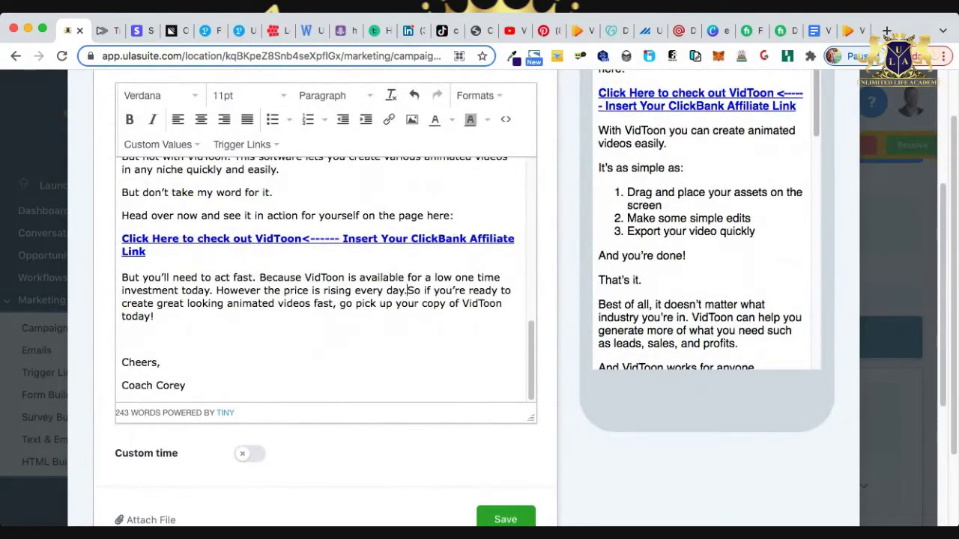
scroll(326, 299, down, 4)
scroll(325, 299, up, 3)
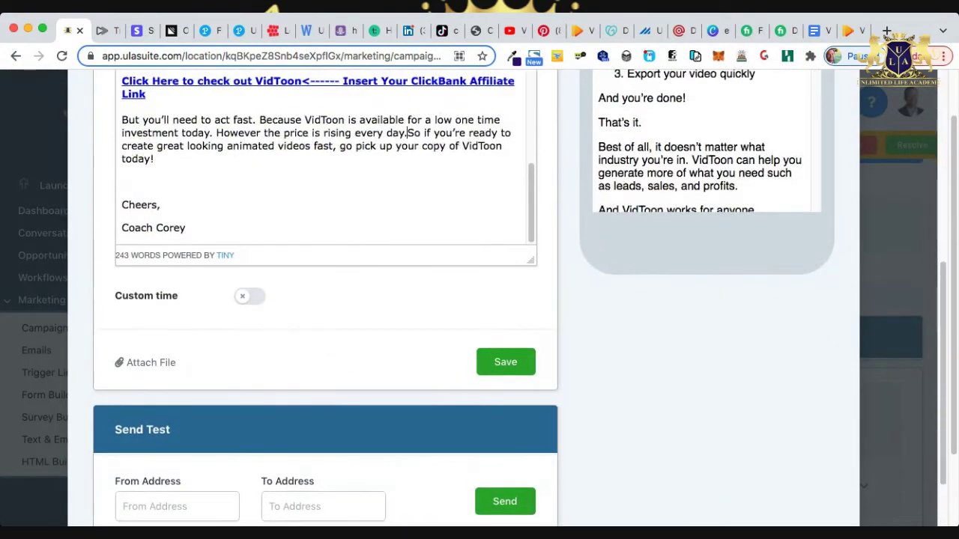
scroll(325, 300, up, 3)
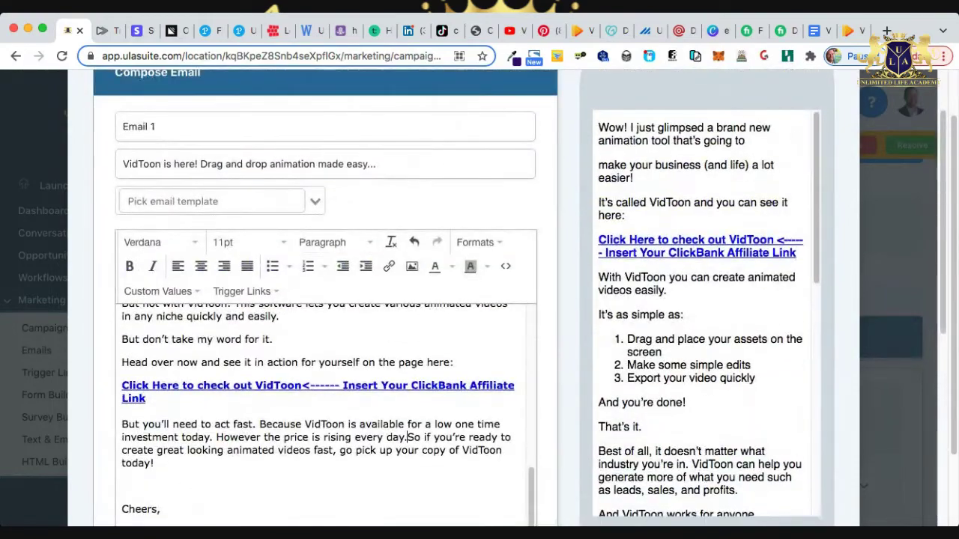
scroll(326, 299, down, 8)
Save Email 1 with a 5-minute send delay and add a new Email event.
click(505, 281)
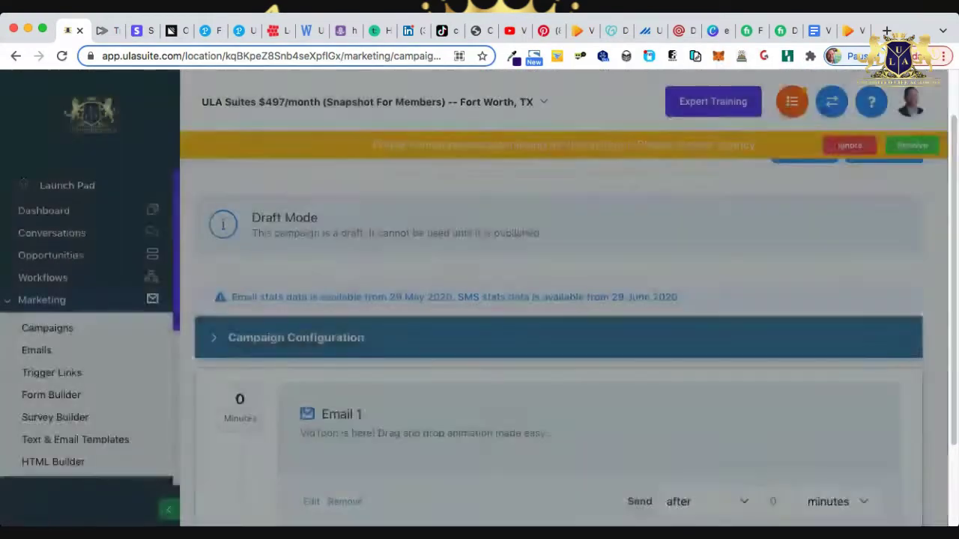
scroll(558, 337, down, 2)
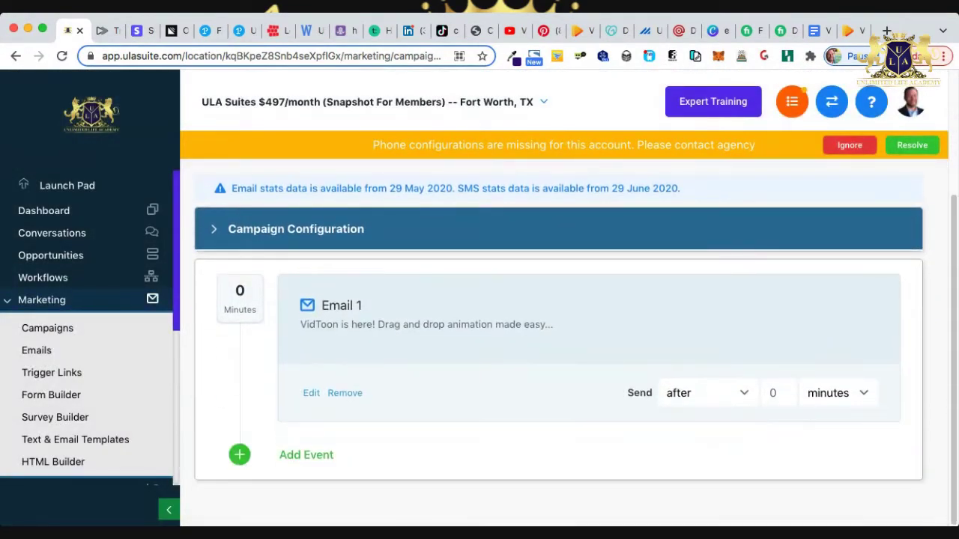
click(778, 393)
key(BackSpace)
text(5)
key(Tab)
click(307, 455)
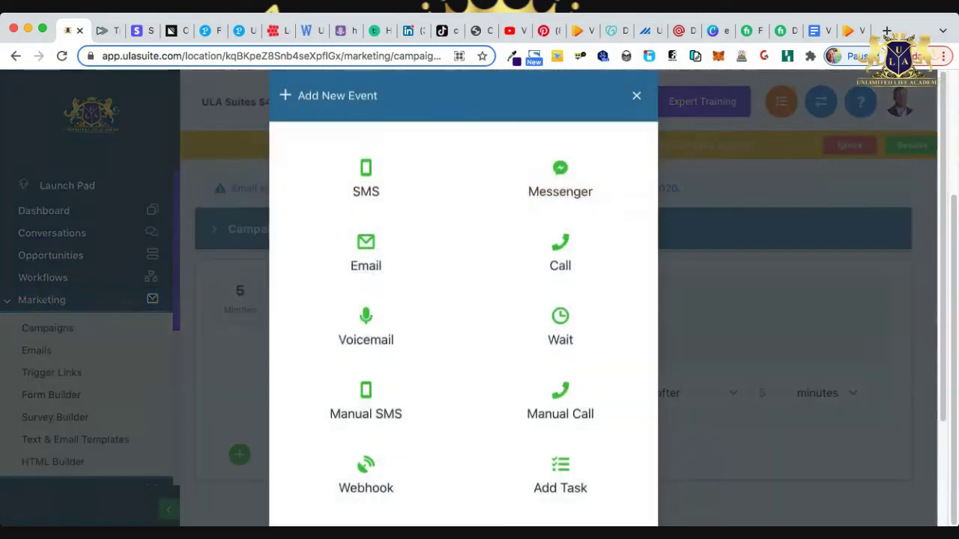
click(366, 275)
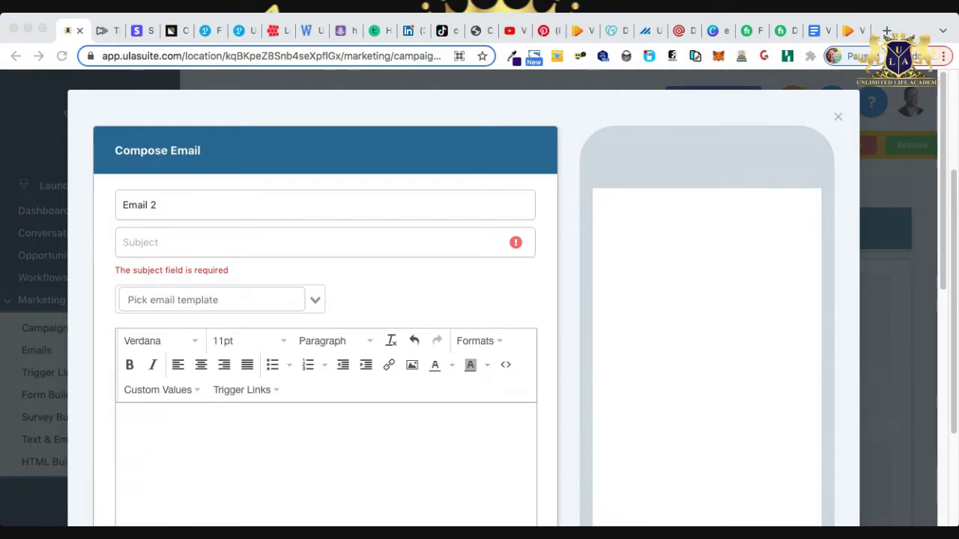
Save Email 2 with subject 'This will make your video marketing explode!' and its pasted VidToon body.
click(225, 242)
text(This will make your video marketing explode!)
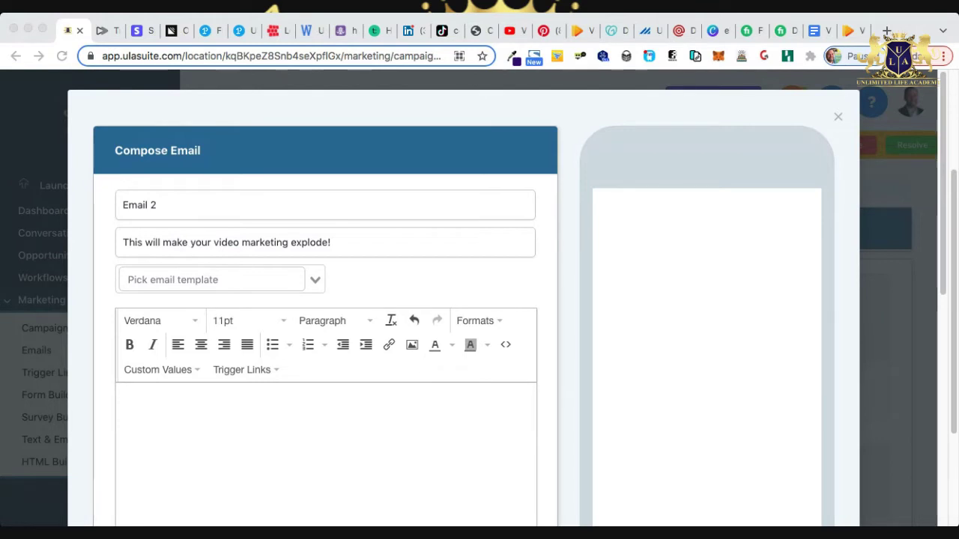
click(123, 395)
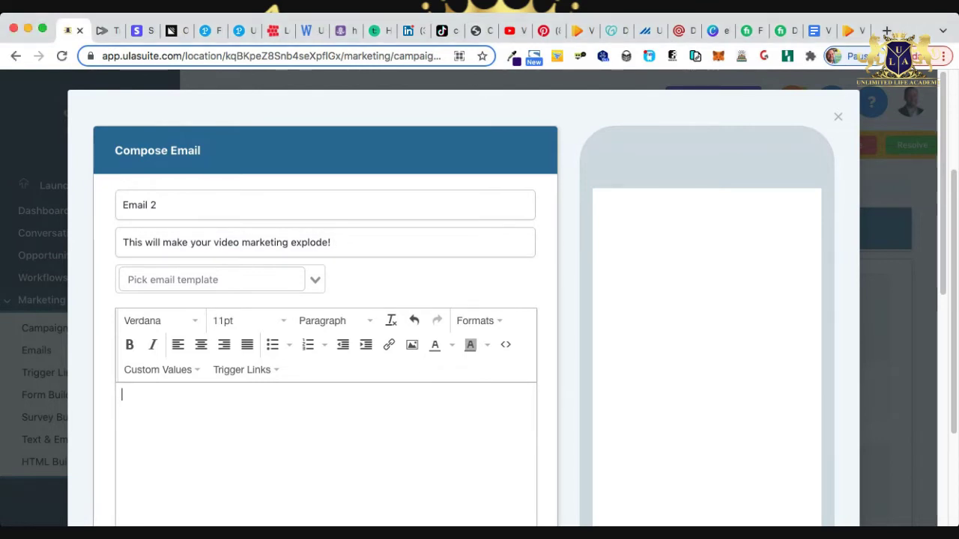
key(super+v)
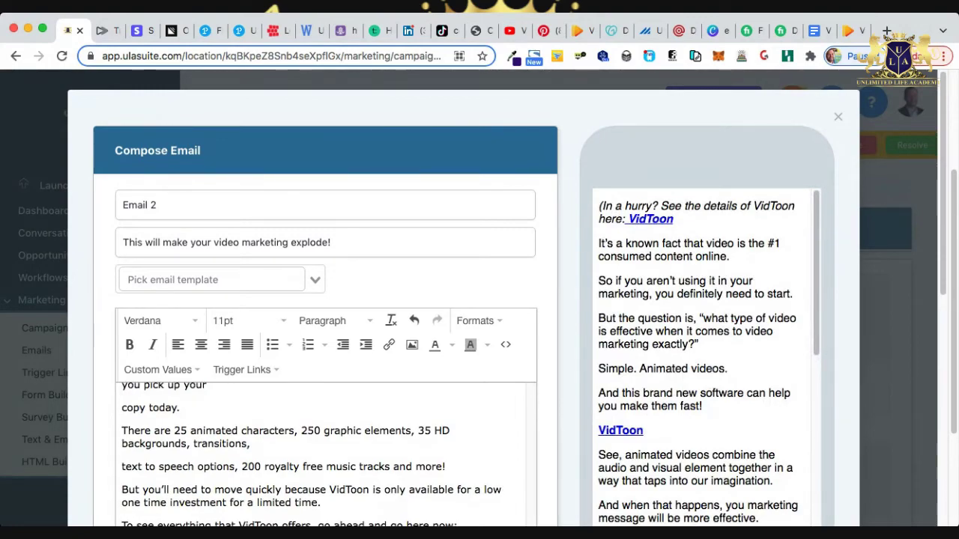
scroll(465, 300, down, 6)
scroll(465, 300, up, 3)
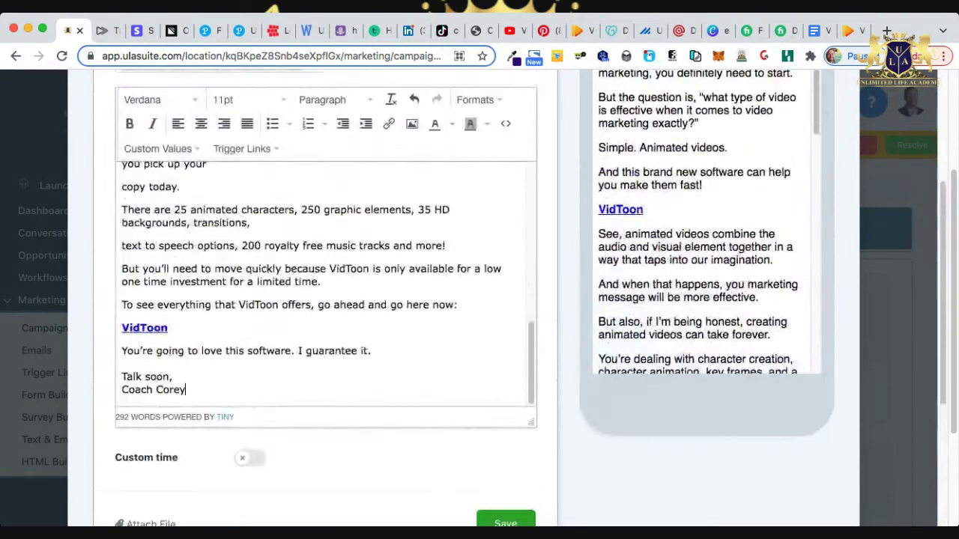
scroll(480, 299, down, 1)
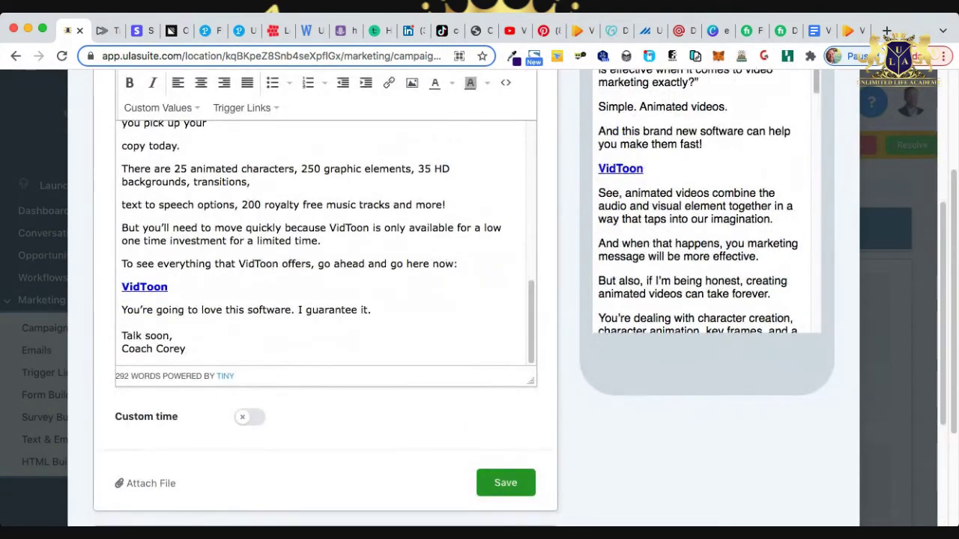
click(506, 482)
Set Email 2 to send after 1 day.
scroll(553, 337, down, 3)
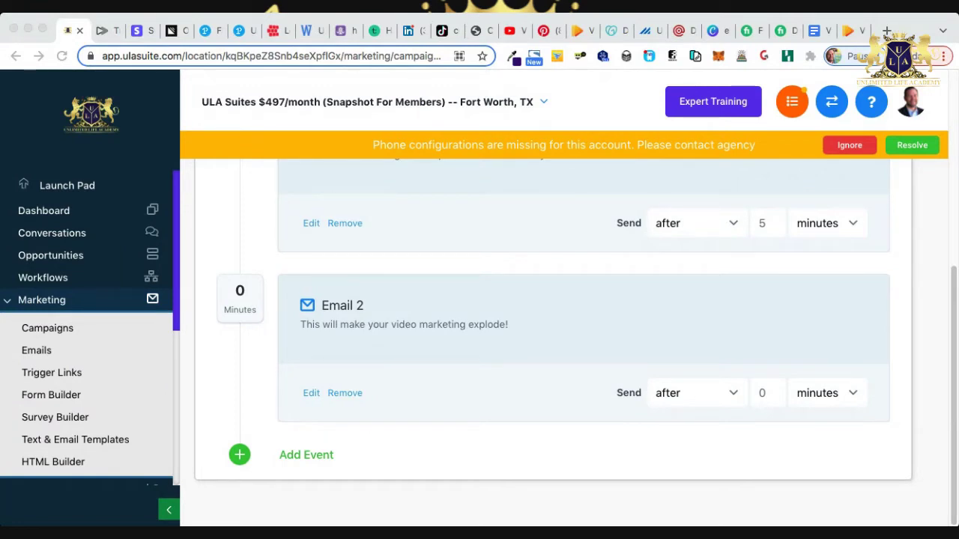
click(764, 392)
text(1)
key(Tab)
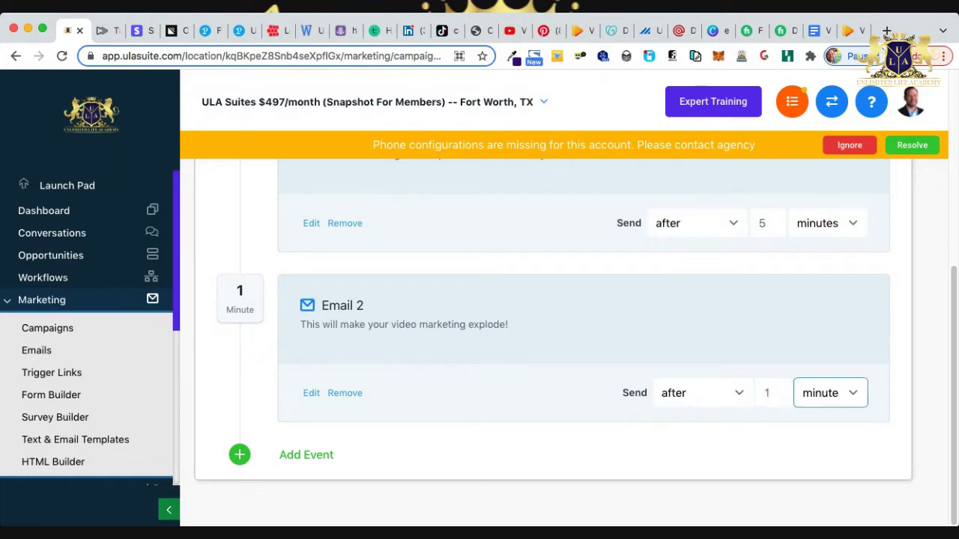
key(d)
key(Tab)
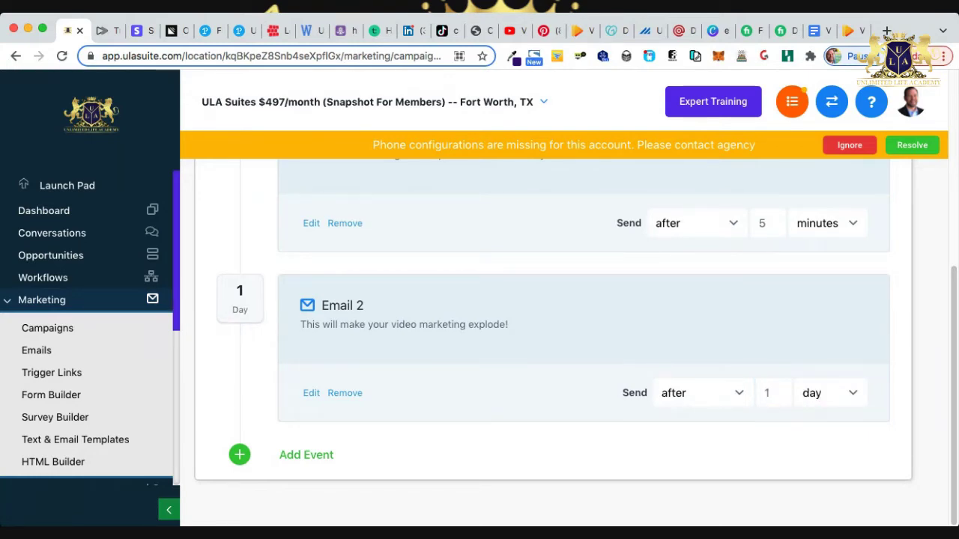
Add a new Email event and clear the text mistakenly pasted into its subject.
click(306, 455)
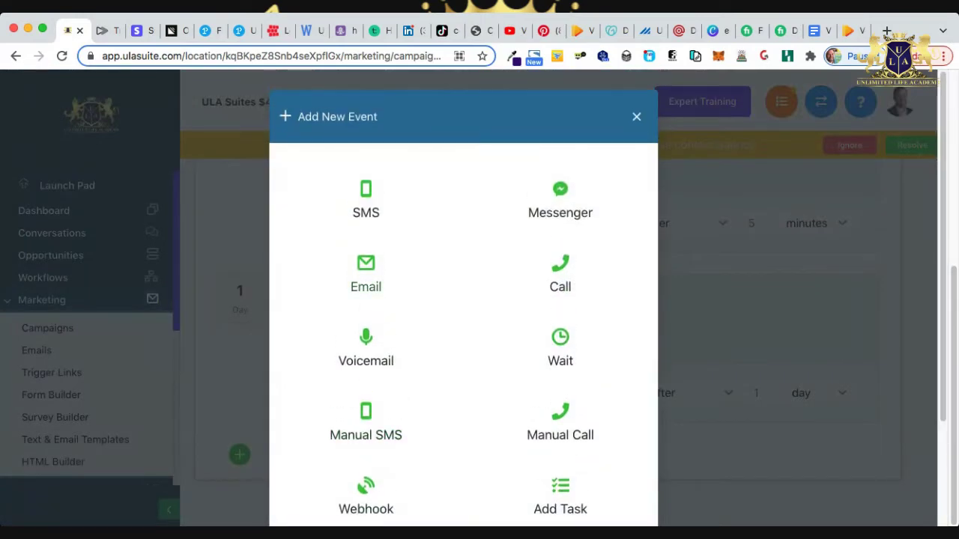
click(366, 275)
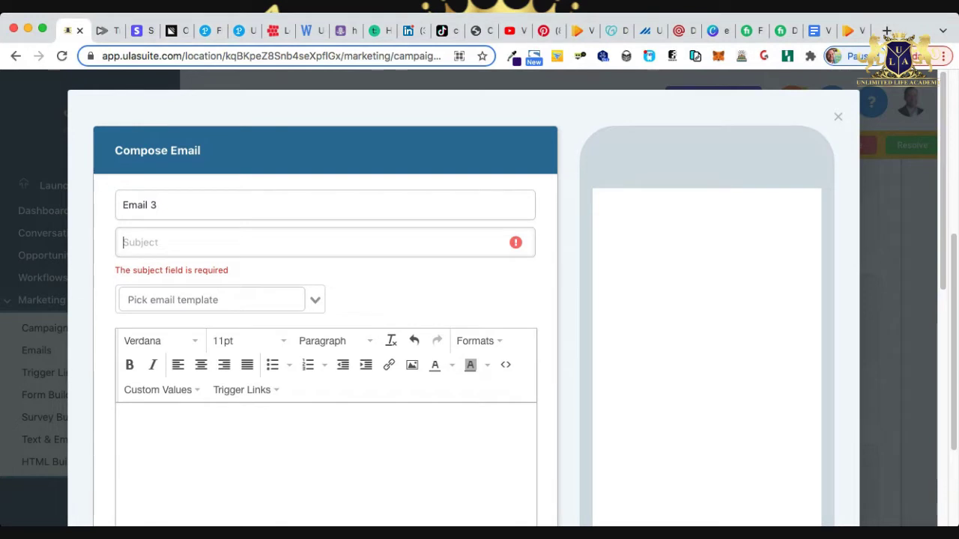
text(This works perfectly for boosting sales...)
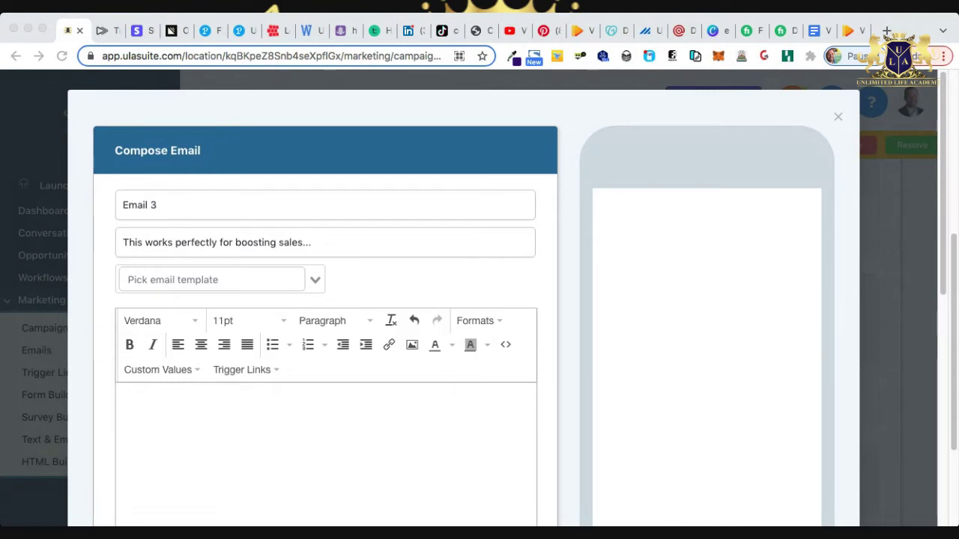
key(super+Tab)
key(super+v)
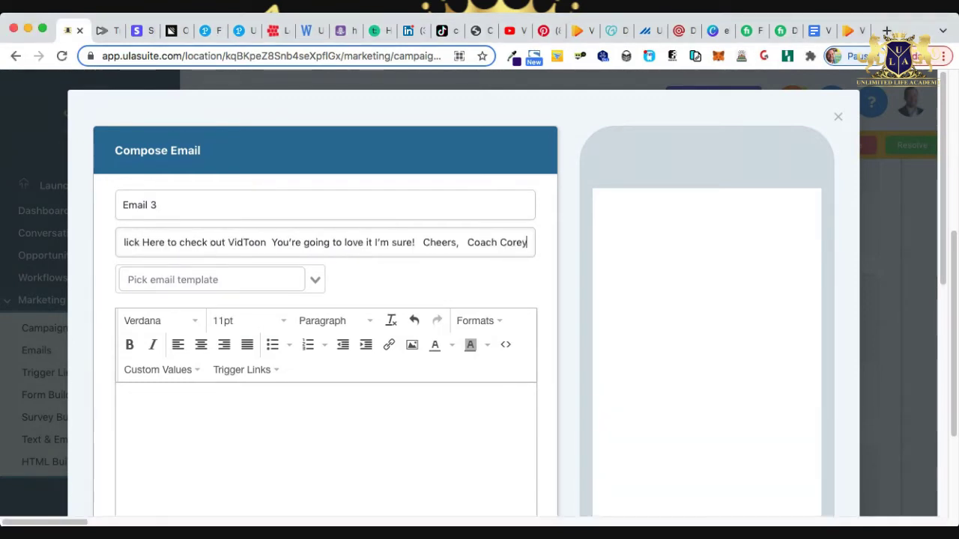
key(Home)
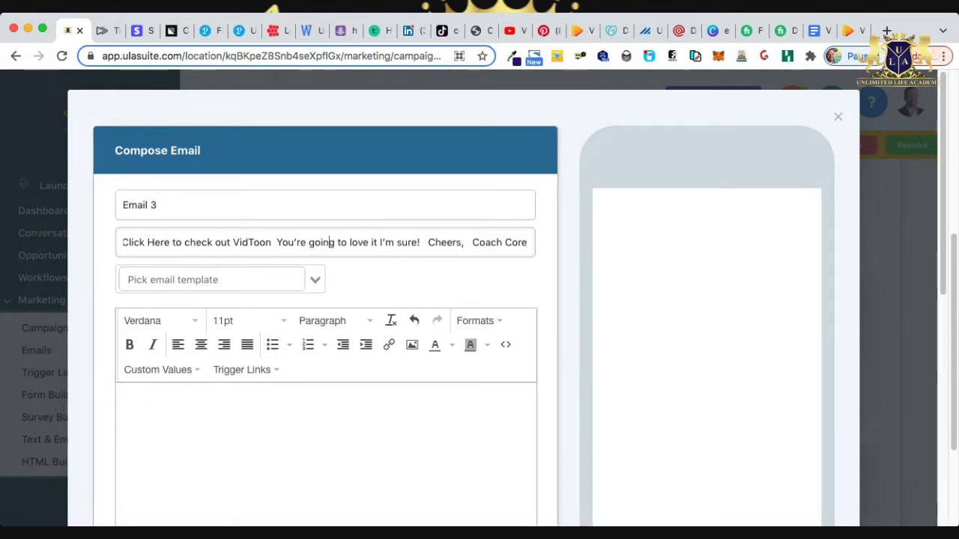
triple_click(334, 242)
key(BackSpace)
Save Email 3 with its VidToon body and subject 'This works perfectly for boosting sales...'.
click(122, 414)
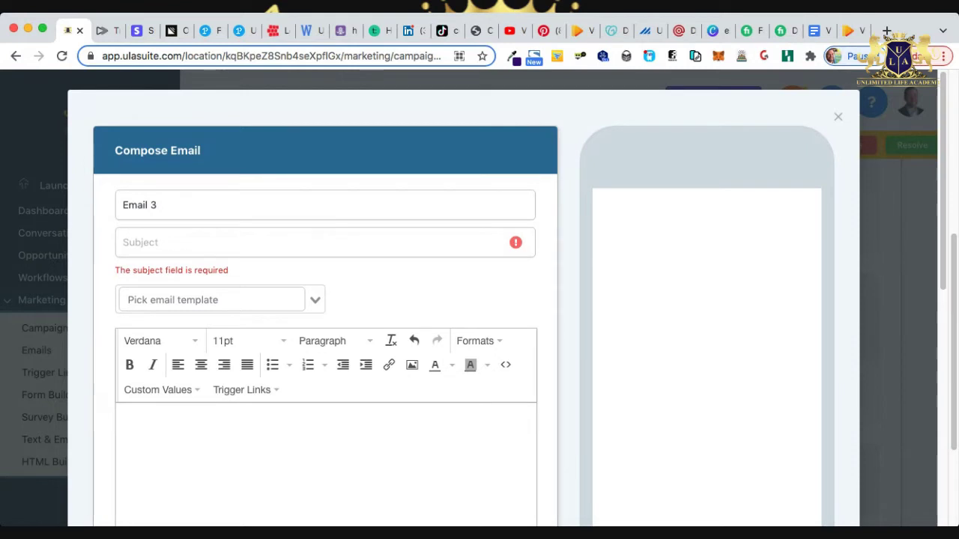
key(super+v)
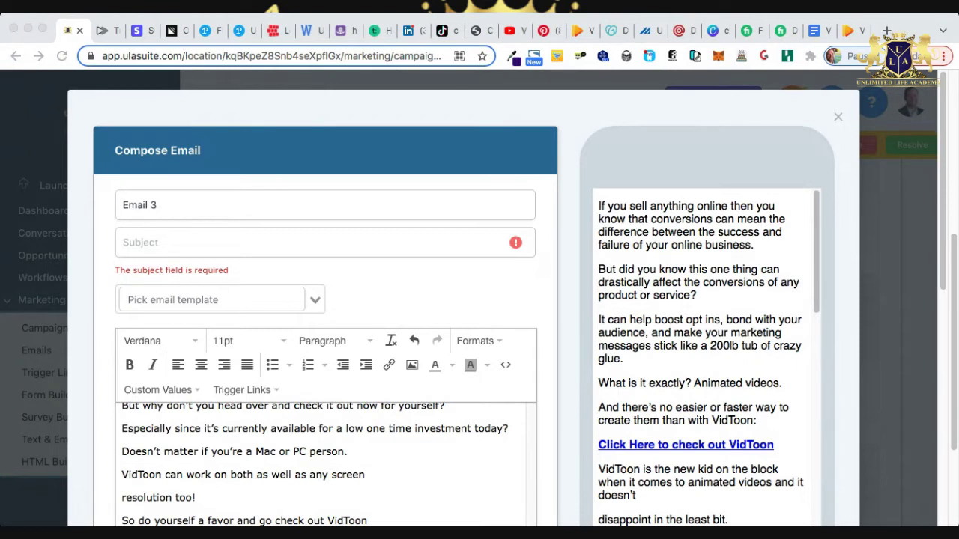
click(127, 242)
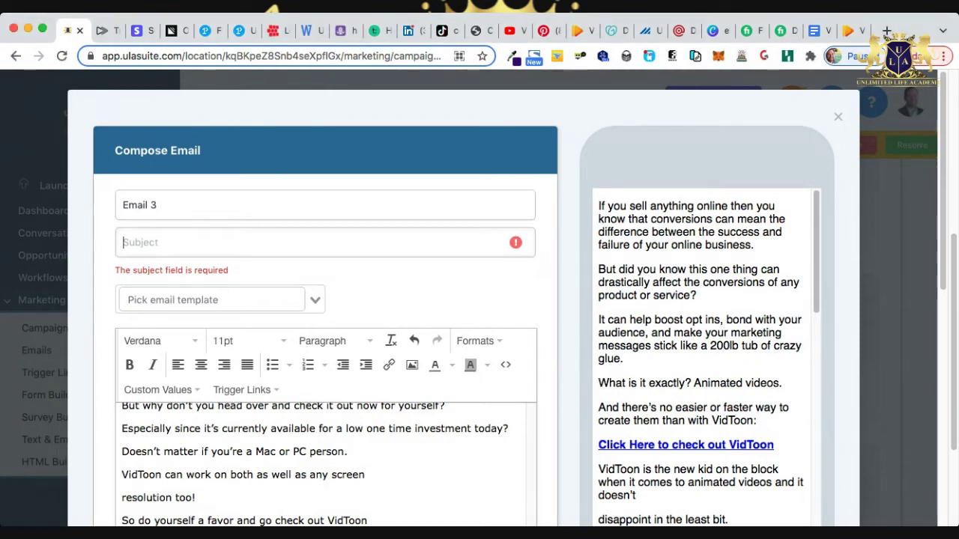
text(This works perfectly for boosting sales...)
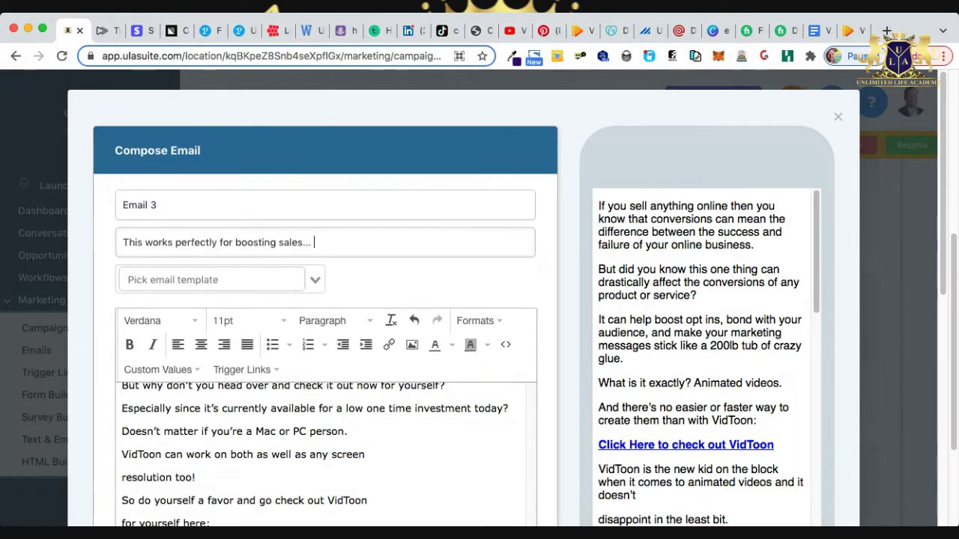
scroll(505, 300, down, 15)
click(505, 280)
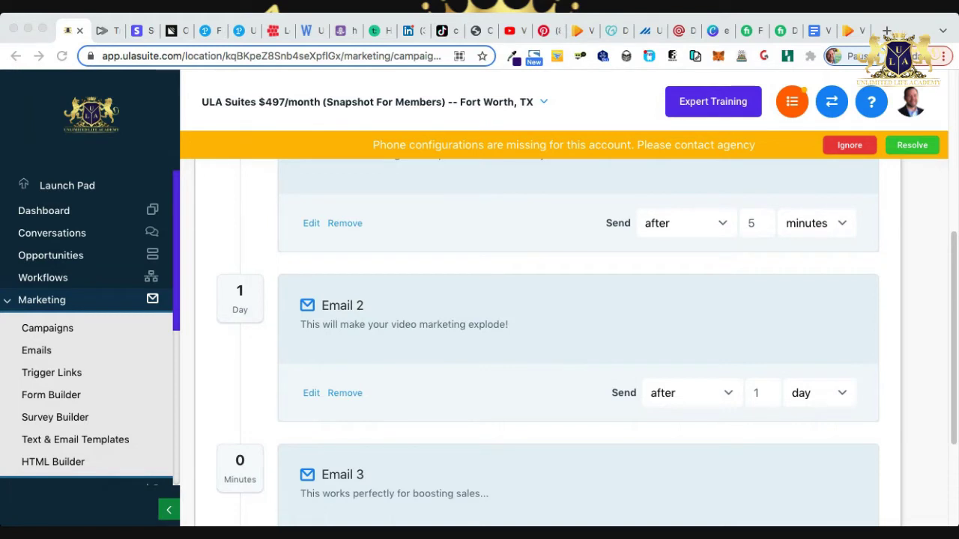
Set Email 3 to send after 2 days.
scroll(757, 393, down, 5)
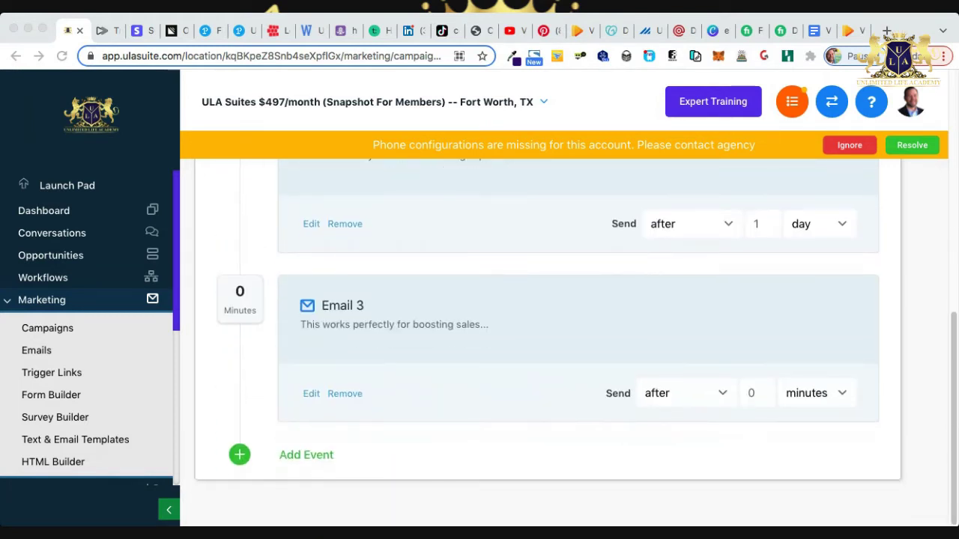
click(757, 392)
key(BackSpace)
text(2)
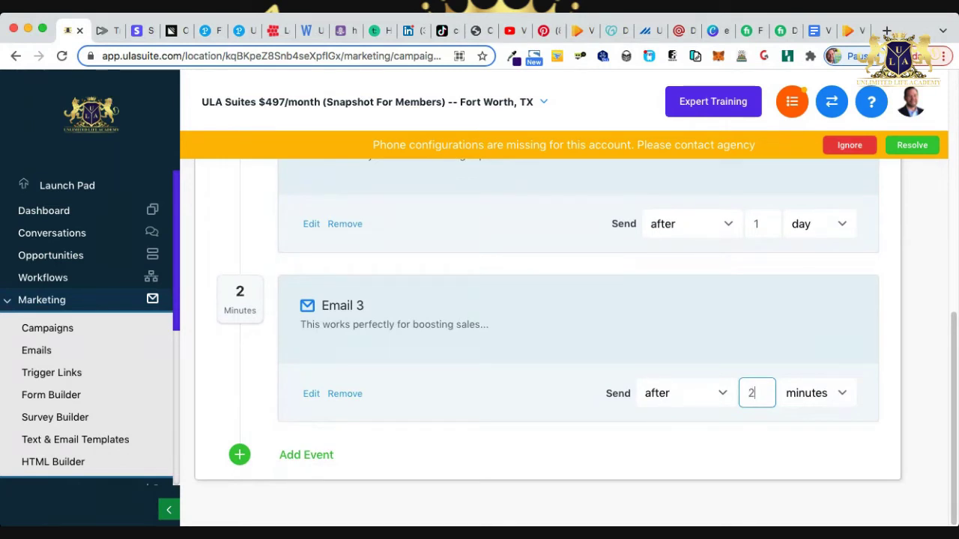
click(817, 393)
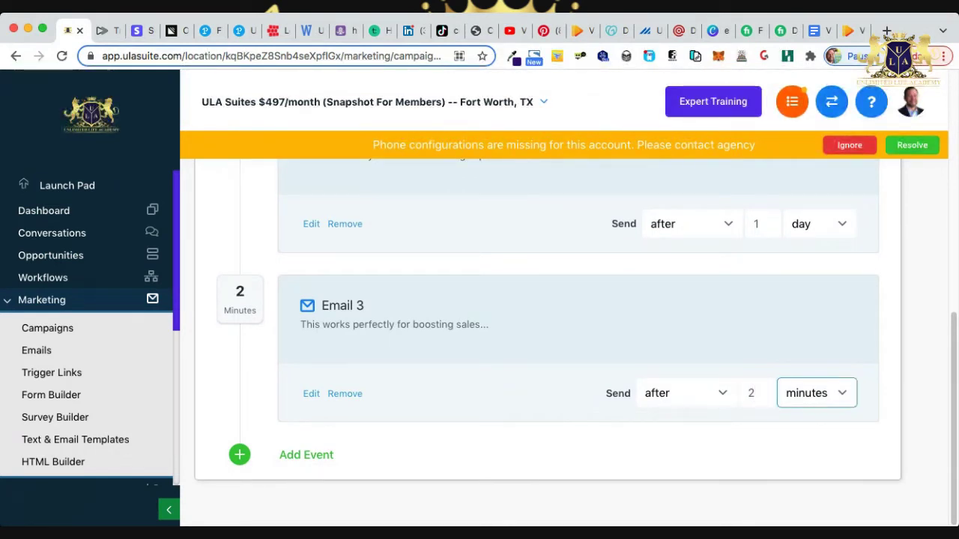
key(d)
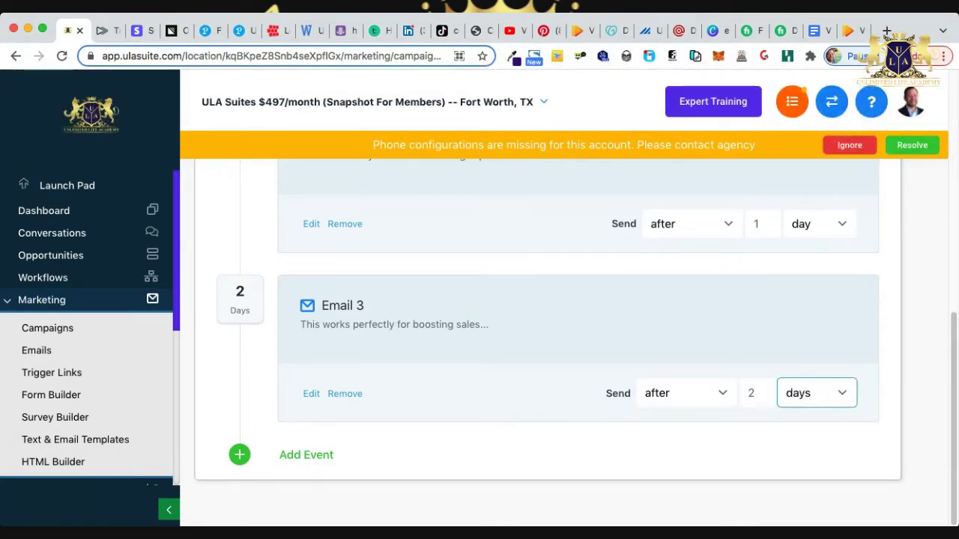
Save a new Email 4 with subject 'Local businesses will pay big time for this one thing...' and its body.
click(306, 454)
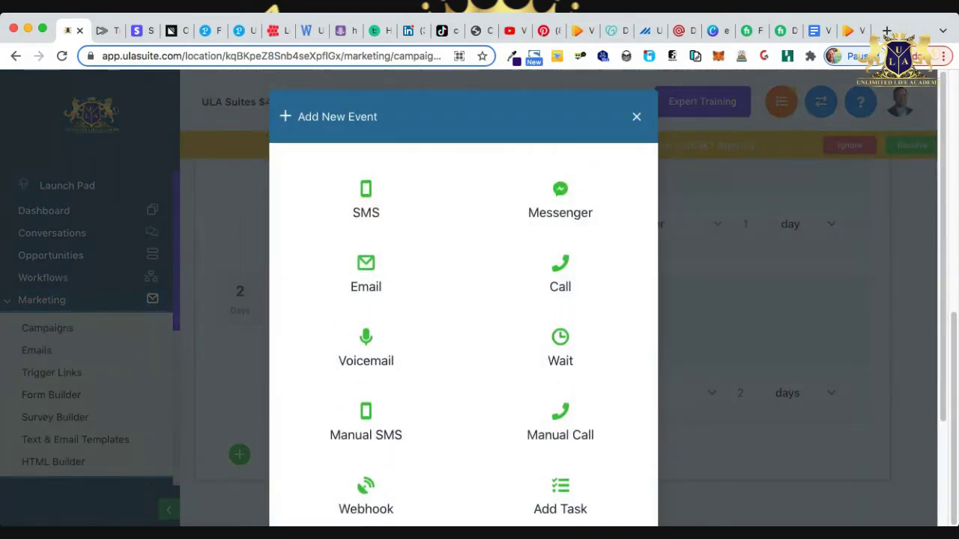
click(365, 285)
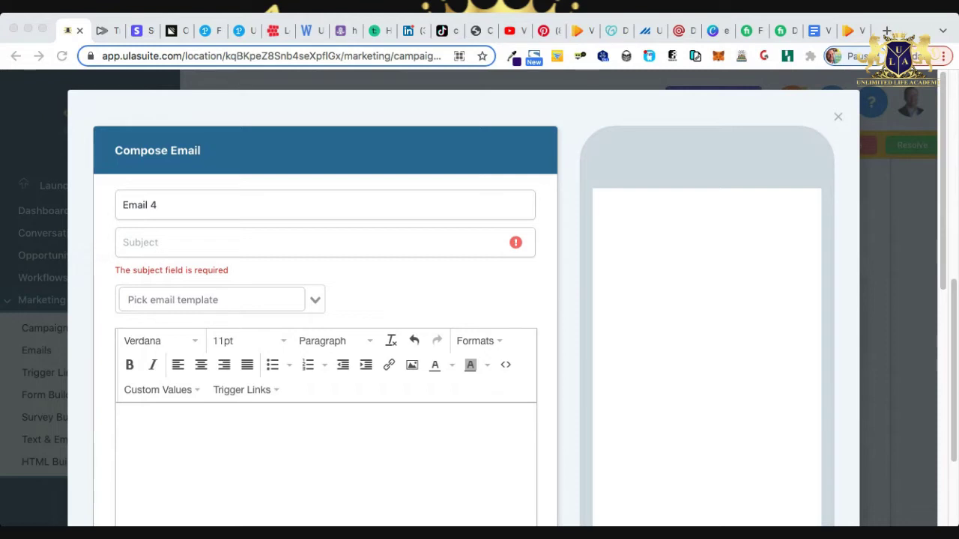
click(140, 242)
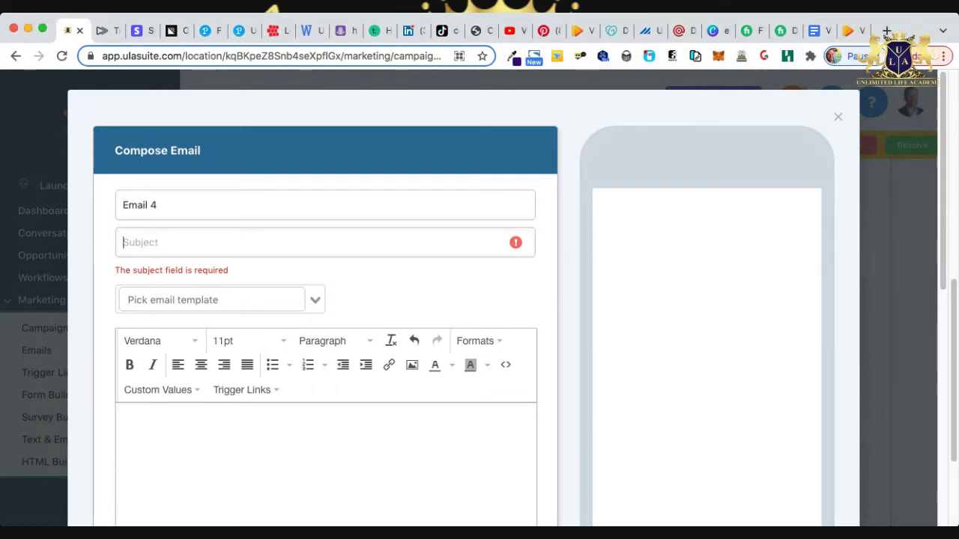
text(Local businesses will pay big time for this one thing...)
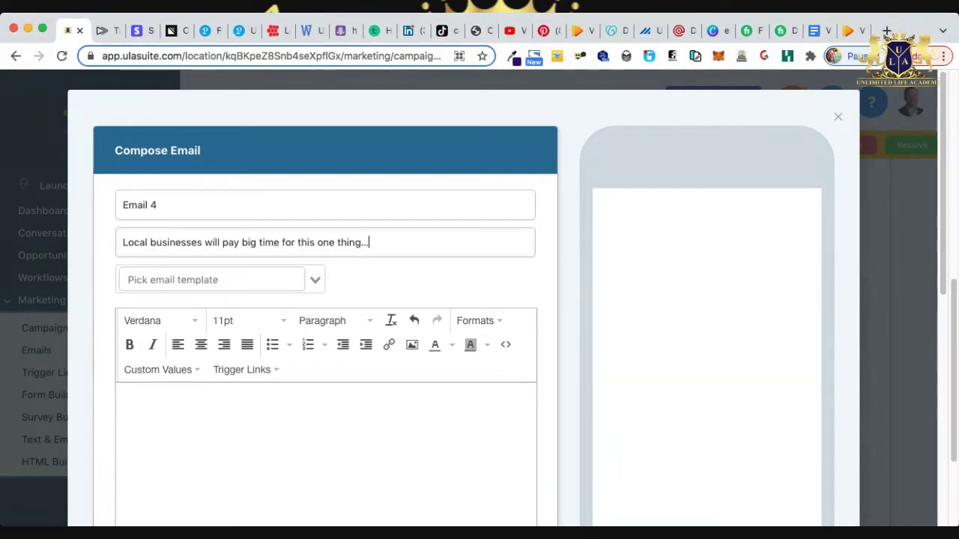
key(super+Tab)
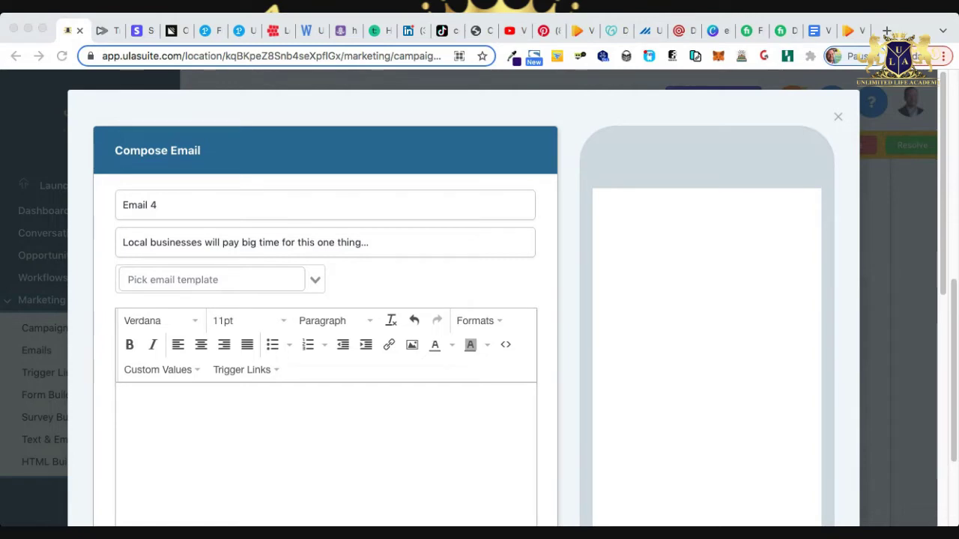
key(super+Tab)
click(122, 395)
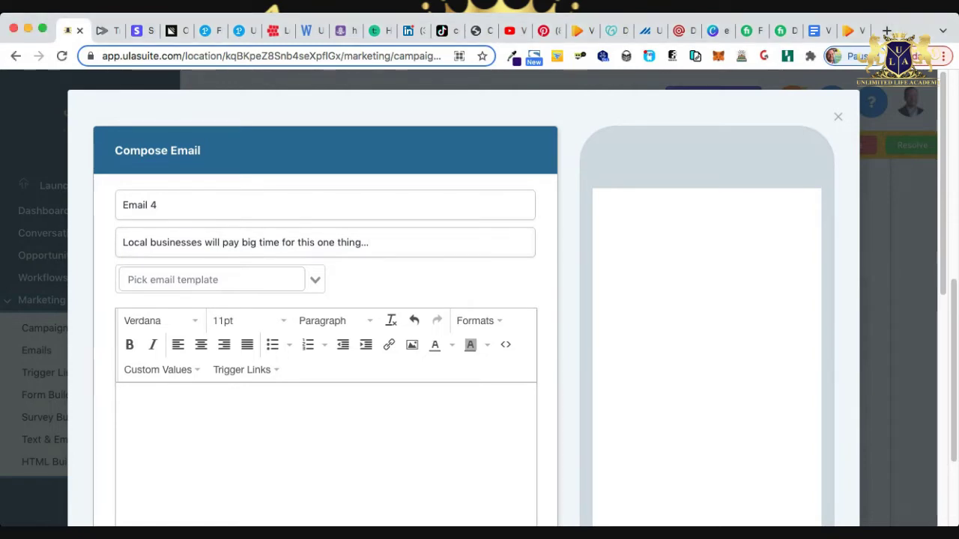
key(super+v)
scroll(464, 300, down, 3)
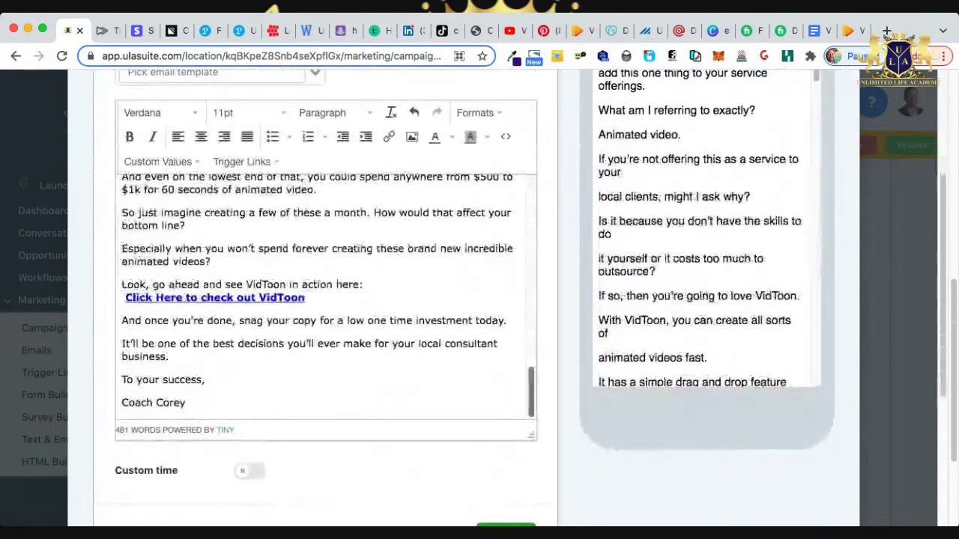
scroll(322, 299, down, 2)
click(505, 450)
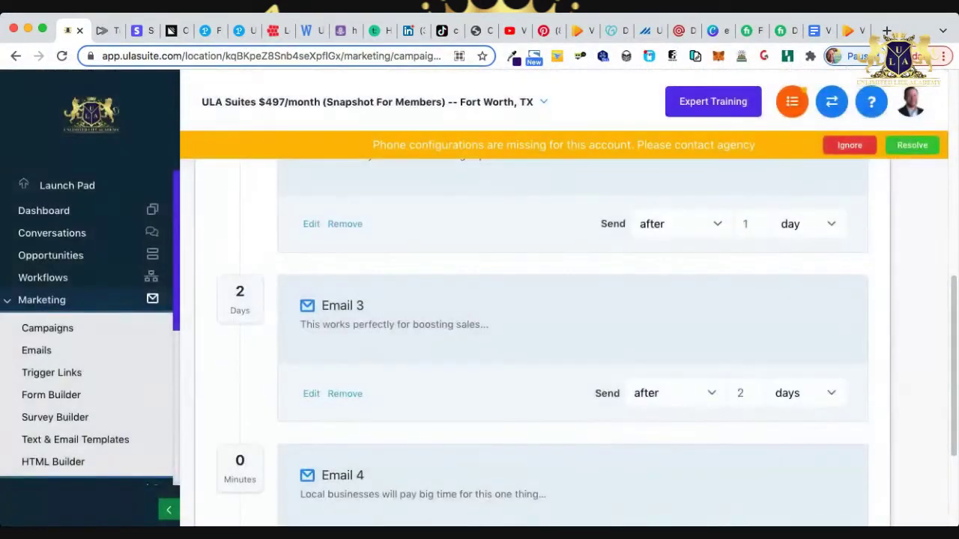
Set Email 4 to send after 4 days.
scroll(569, 337, down, 2)
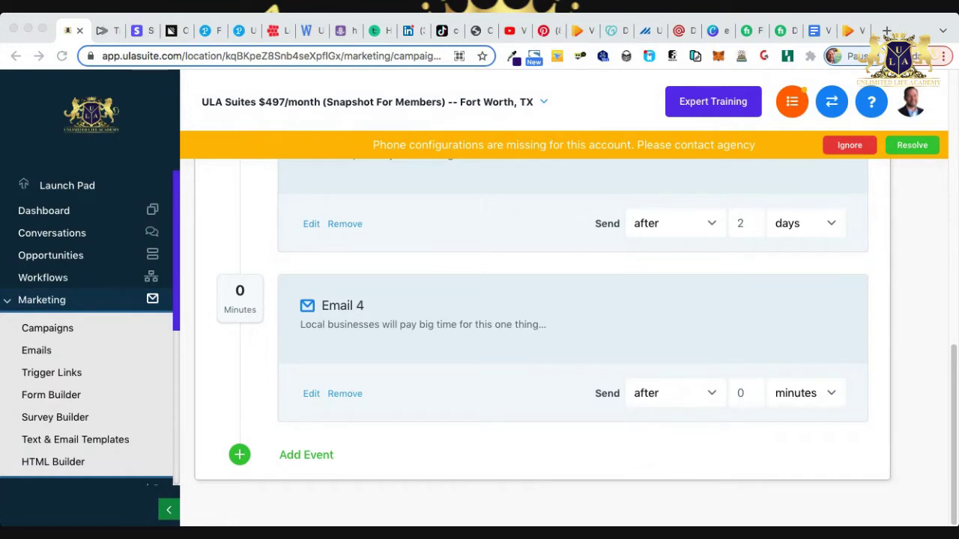
click(745, 393)
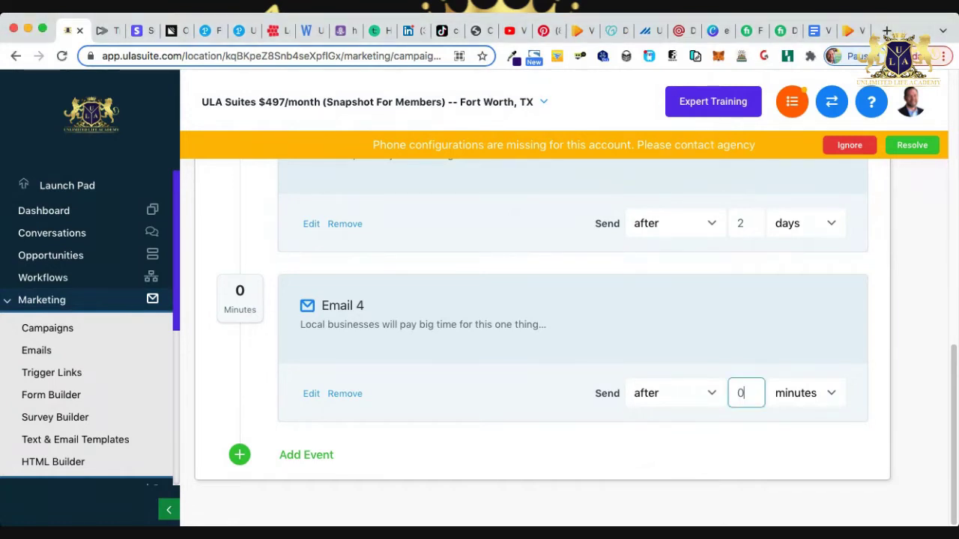
key(BackSpace)
text(4)
key(Tab)
key(d)
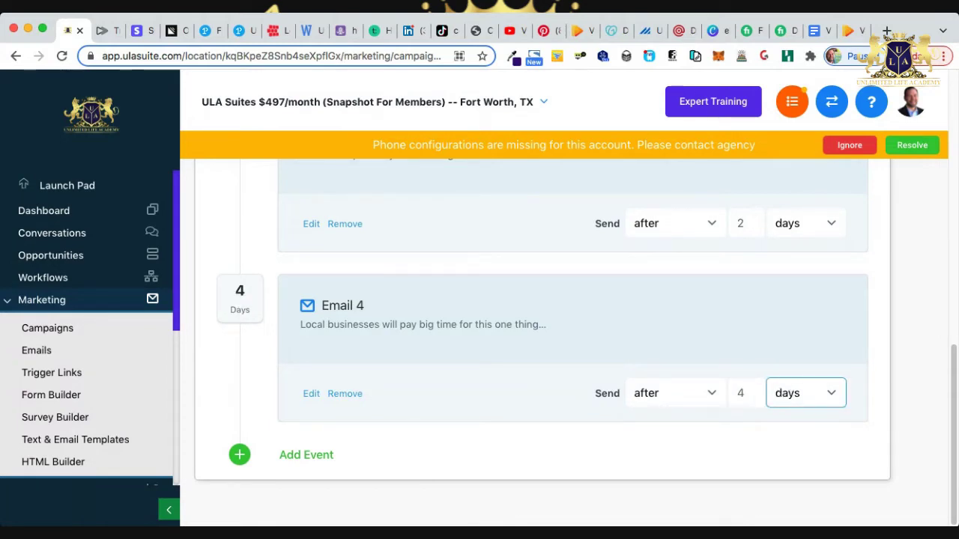
key(Return)
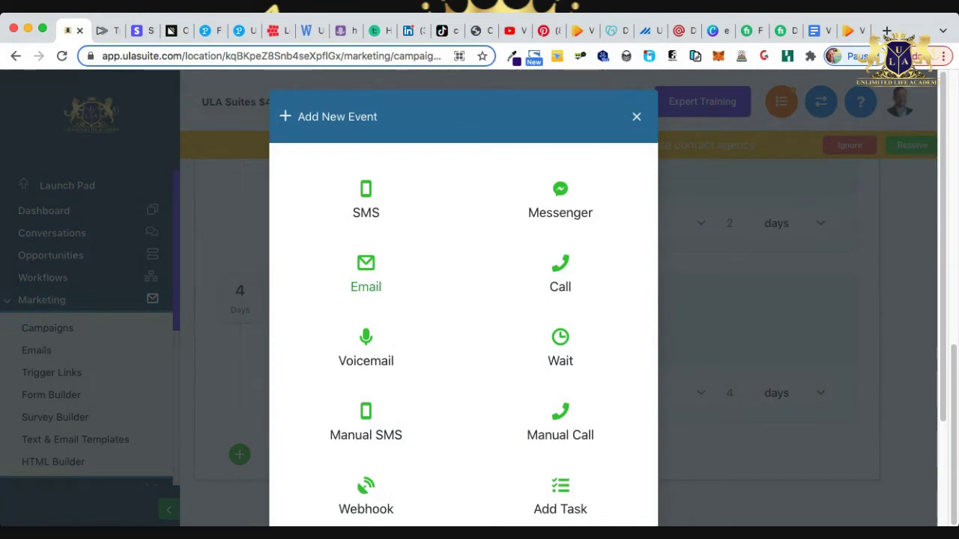
Save Email 5 with subject 'Start banking freelance money today with this...' and its VidToon promo body.
click(365, 274)
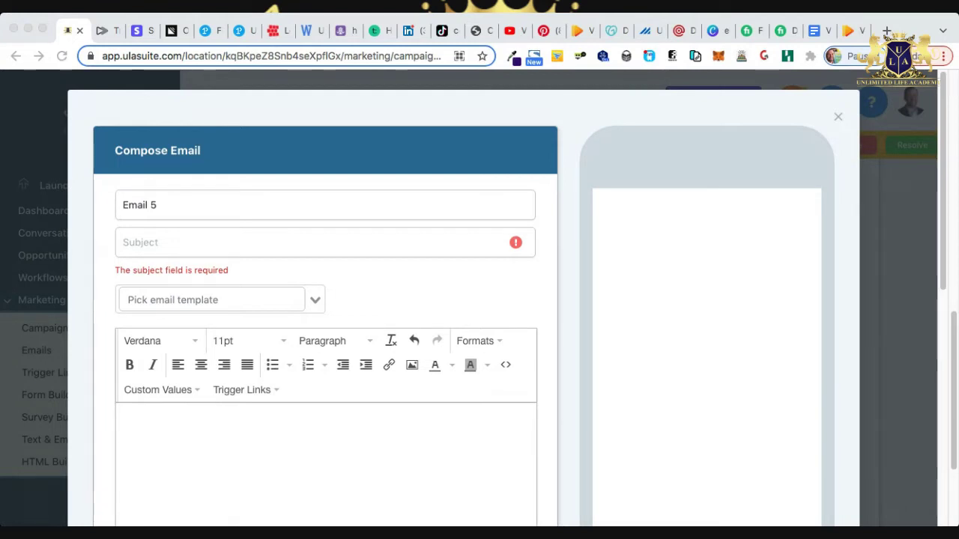
click(224, 242)
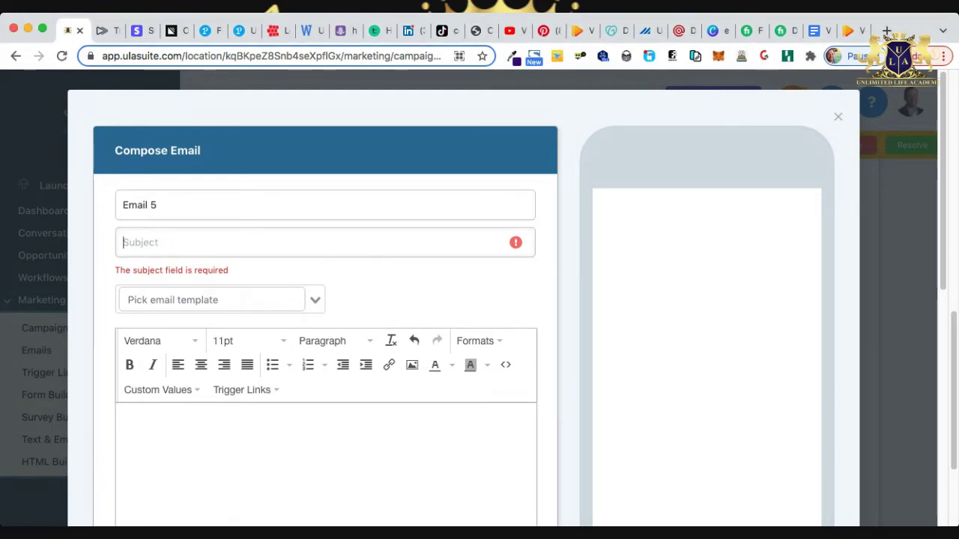
text(Start banking freelance money today with this...)
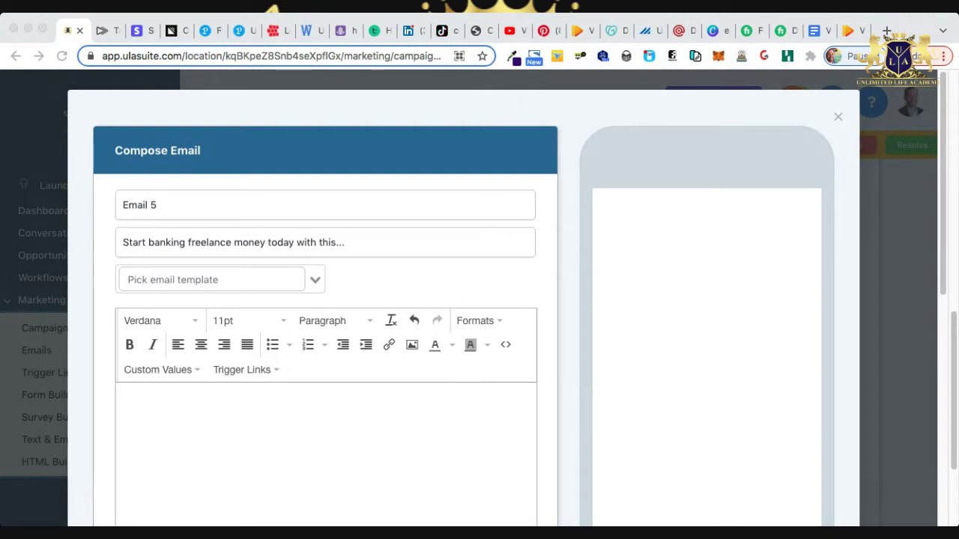
key(super+Tab)
right_click(252, 383)
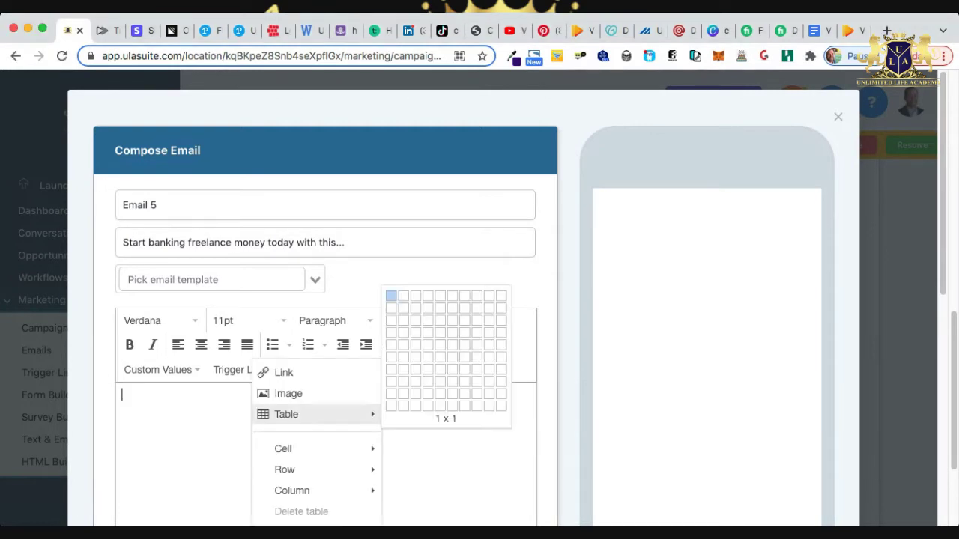
key(Escape)
key(super+v)
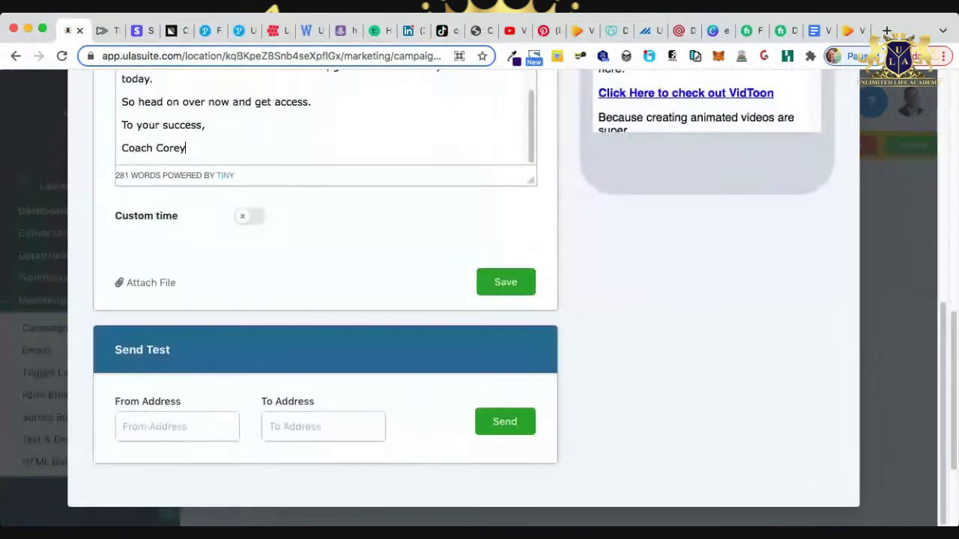
scroll(480, 300, down, 6)
scroll(479, 299, up, 3)
click(506, 468)
Select the Streamr swipe email body in the Vidtoon Swipe Emails doc, then close the doc.
click(852, 31)
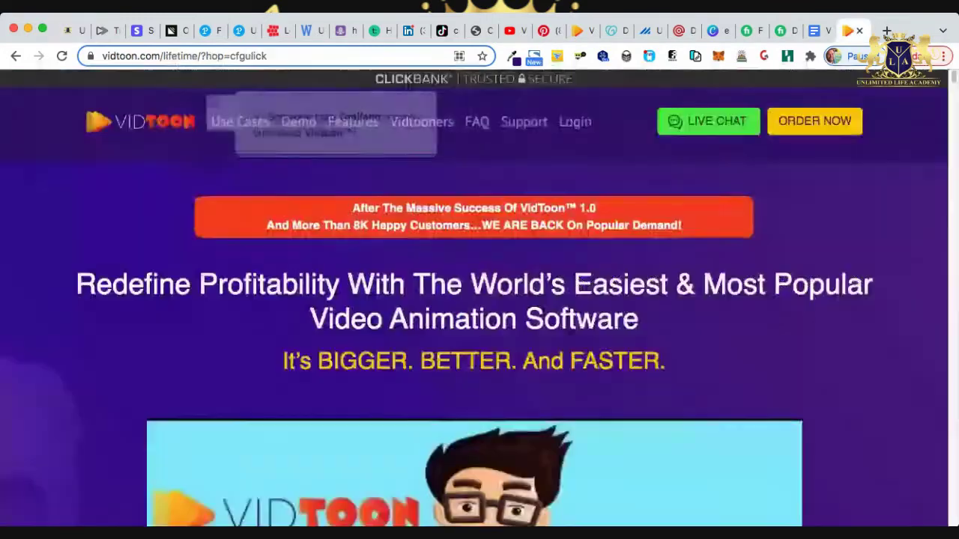
click(820, 30)
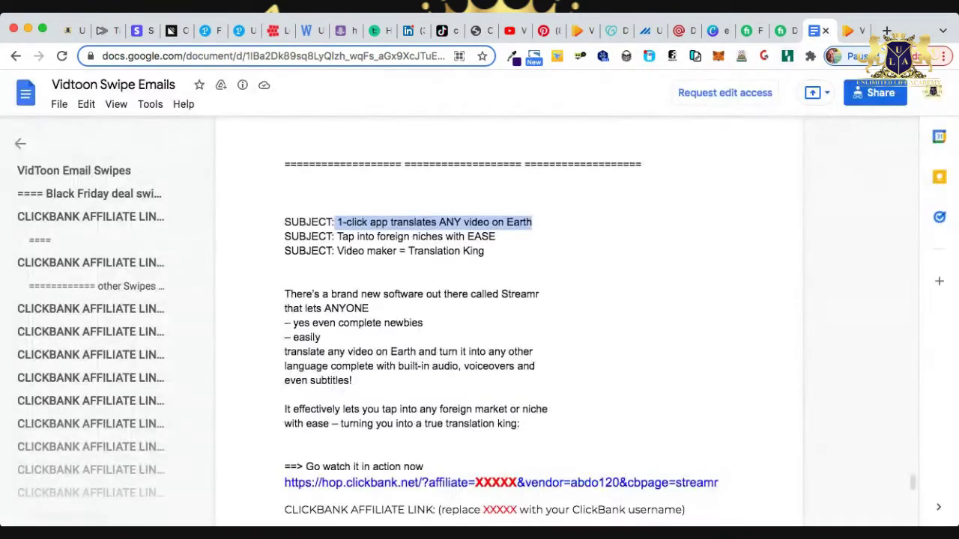
scroll(480, 322, down, 1)
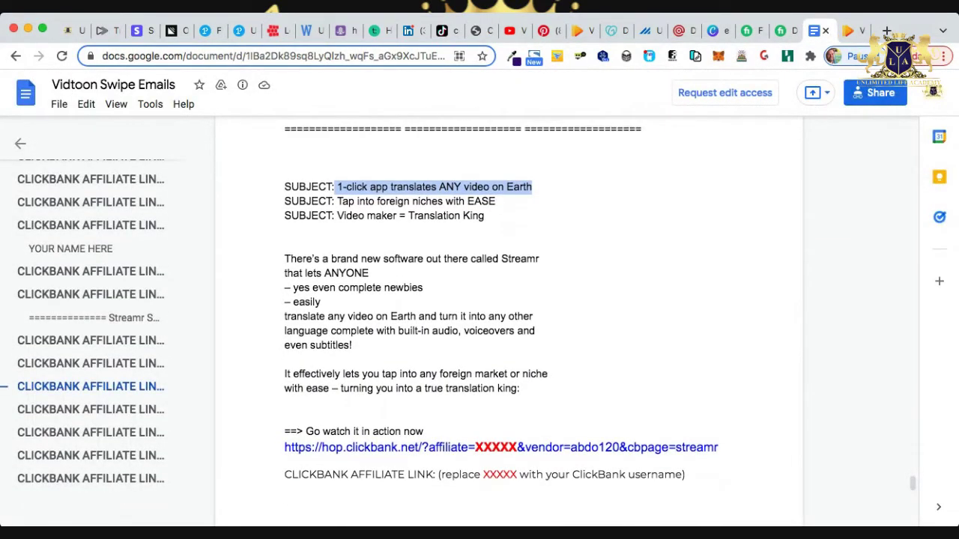
drag(285, 258, 690, 495)
scroll(479, 322, up, 15)
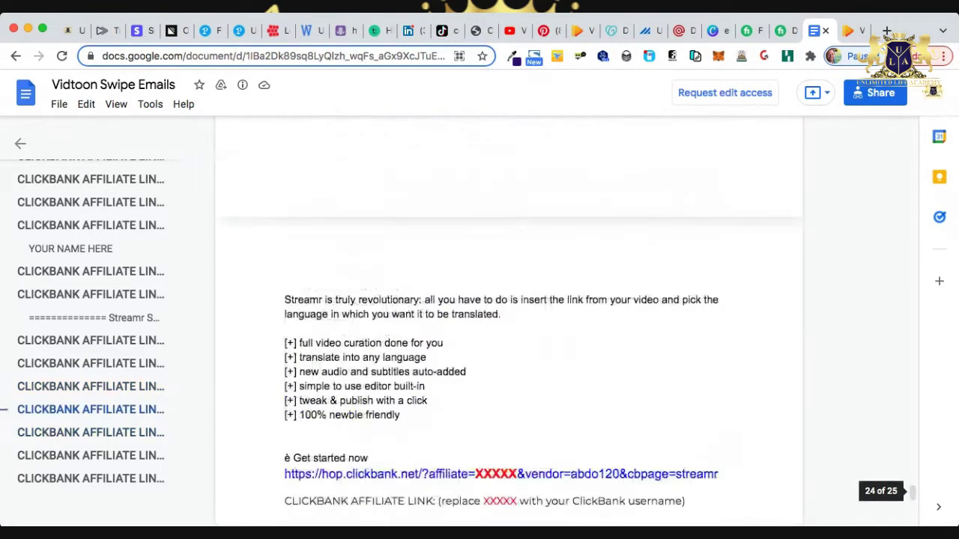
scroll(479, 322, up, 3)
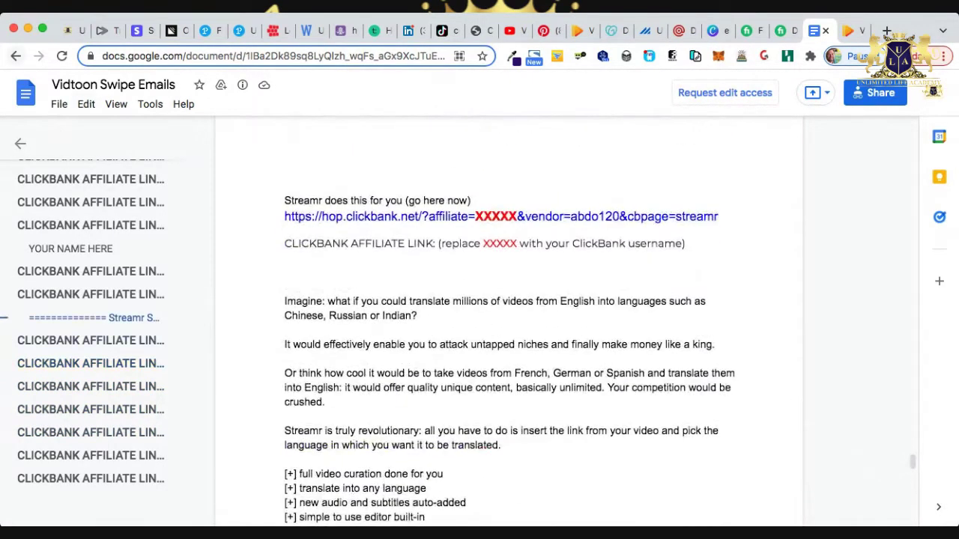
key(ctrl+w)
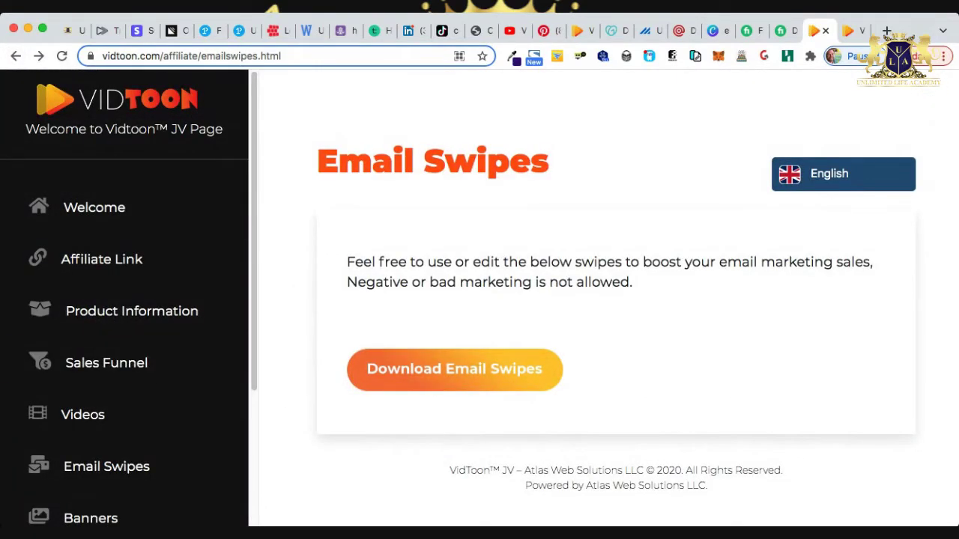
Return to the ULA Suite VidToon campaign and edit the delay before Email 5.
scroll(132, 311, down, 3)
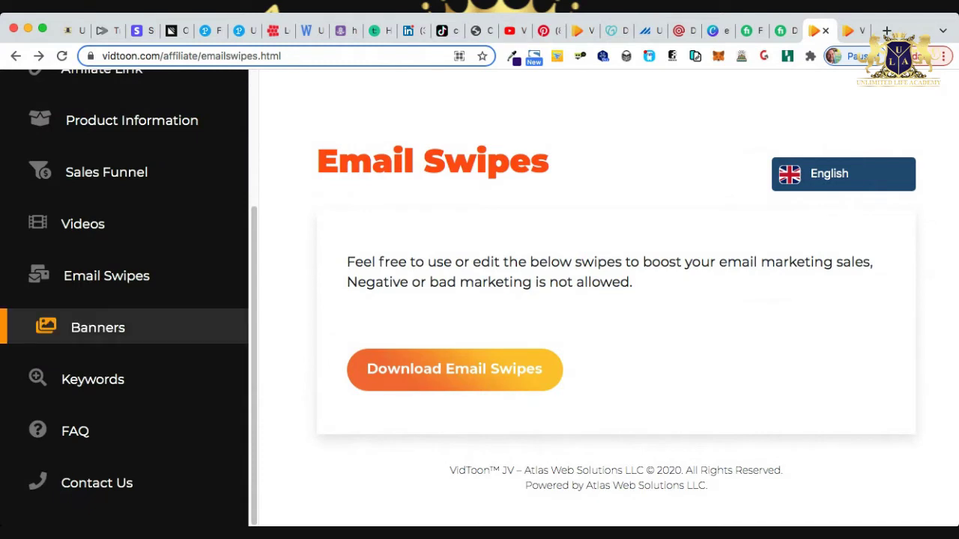
scroll(127, 299, up, 3)
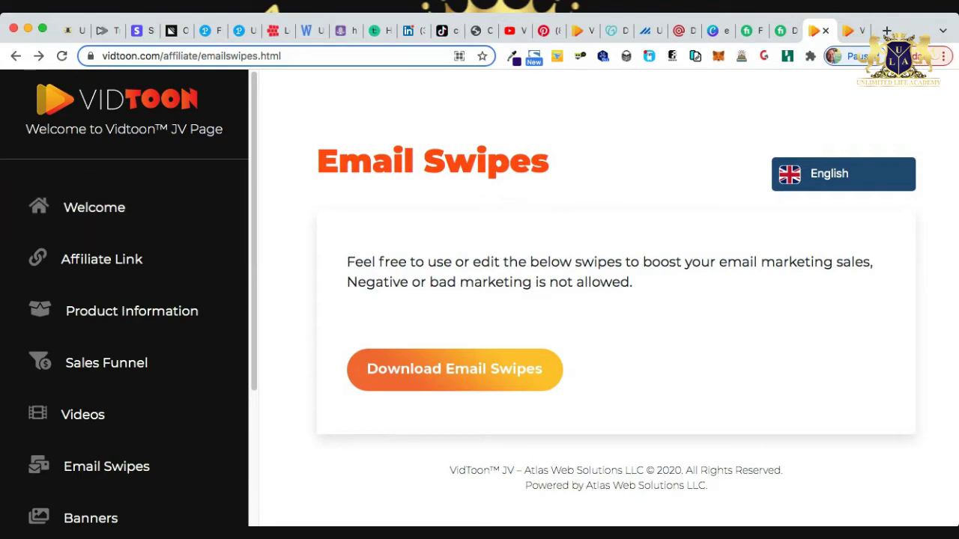
click(73, 30)
scroll(524, 300, down, 2)
scroll(525, 300, down, 1)
click(735, 406)
Set Email 5 to send after 5 days.
key(BackSpace)
text(5)
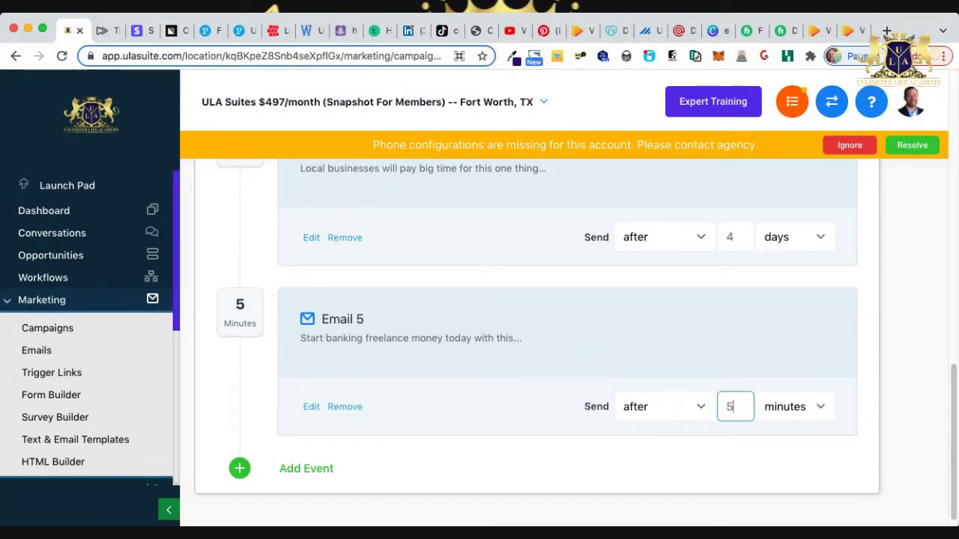
key(Tab)
key(d)
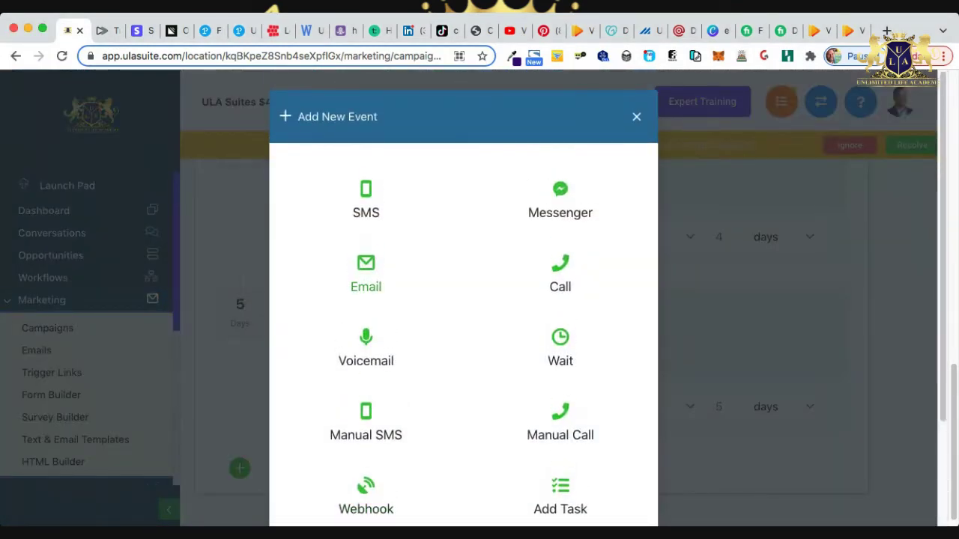
Save Email 6, 'VidToon's Animation Tool is Closing Tonight', with its sale-ending body.
click(364, 284)
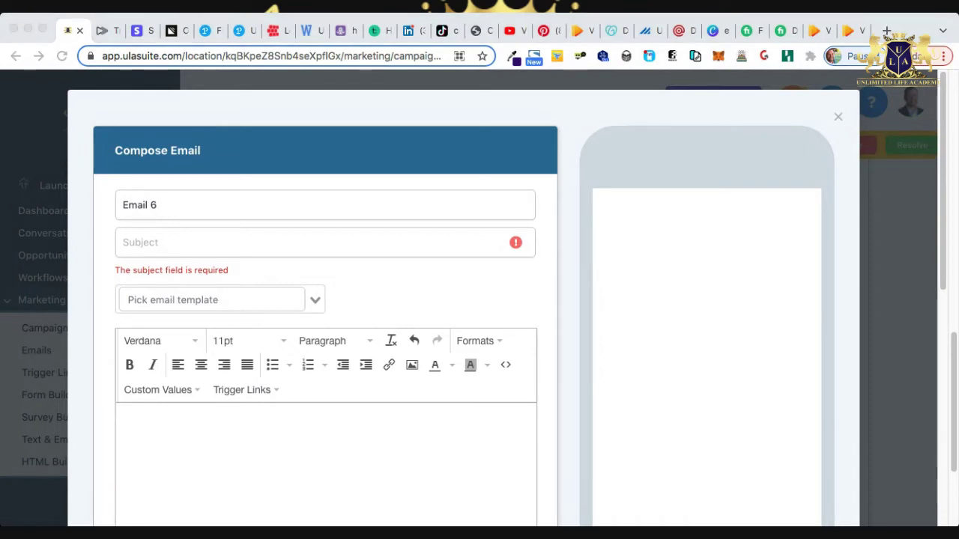
click(124, 242)
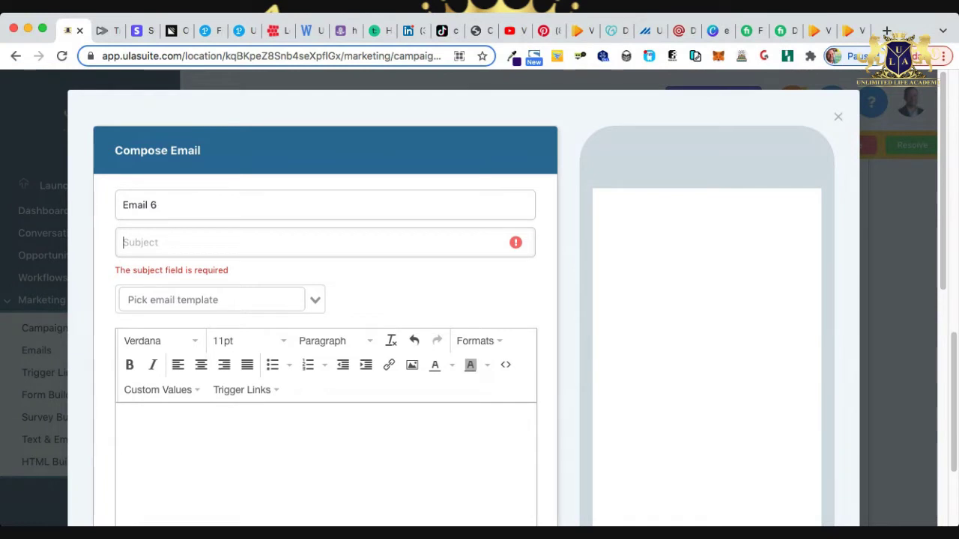
text(VidToon’s Animation Tool is Closing Tonight)
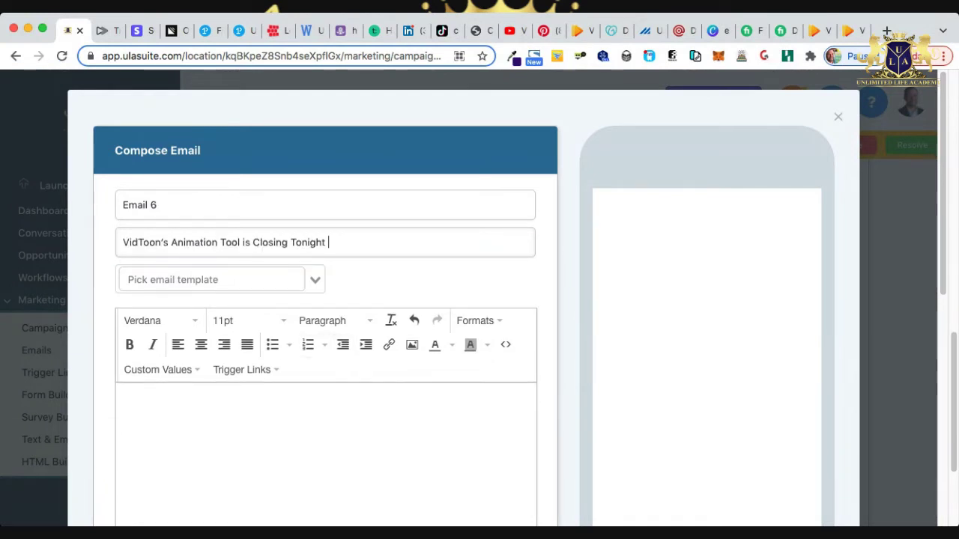
key(super+Tab)
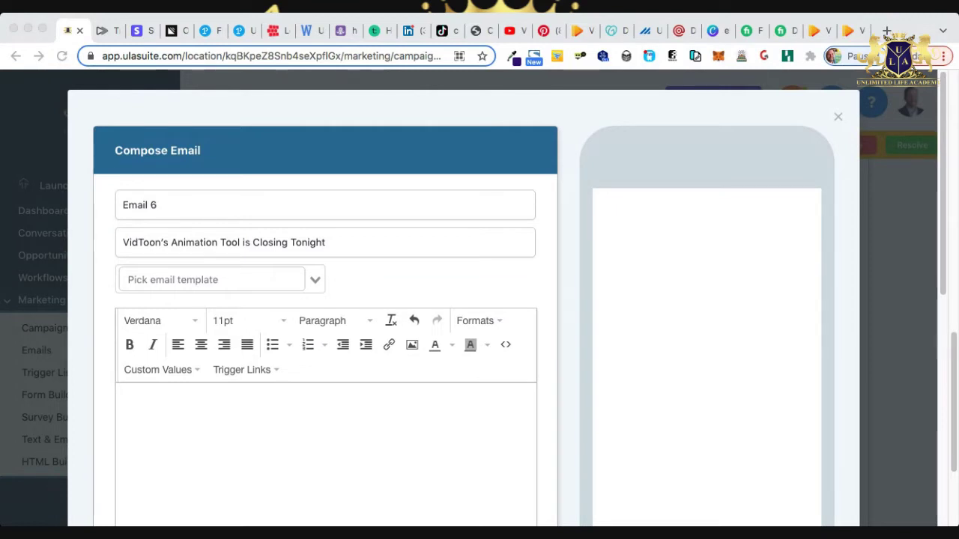
click(122, 395)
key(super+v)
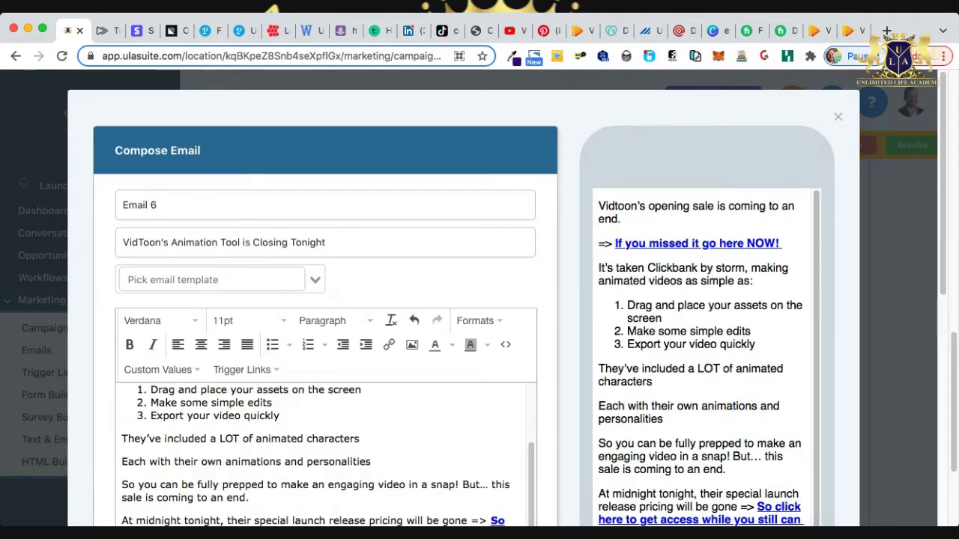
scroll(704, 337, down, 10)
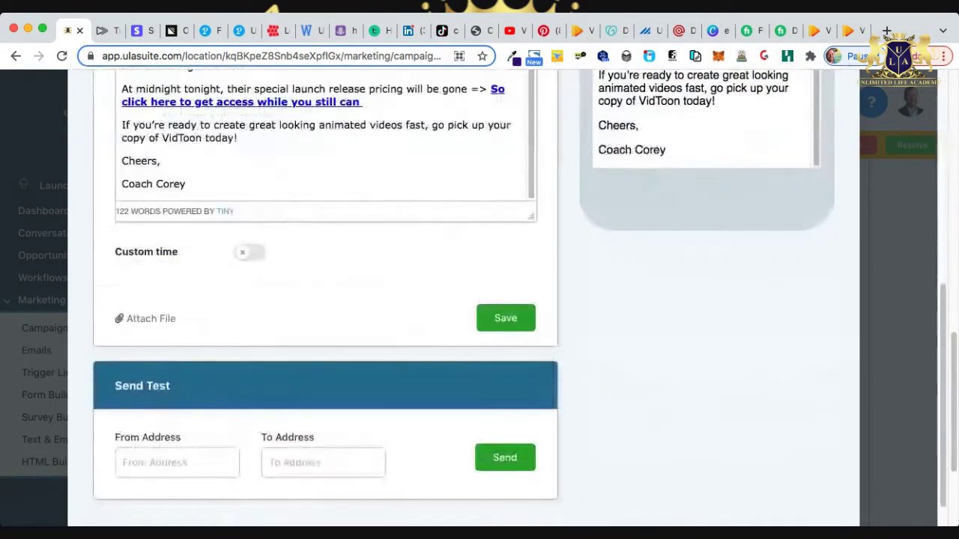
scroll(464, 300, up, 3)
scroll(325, 300, up, 5)
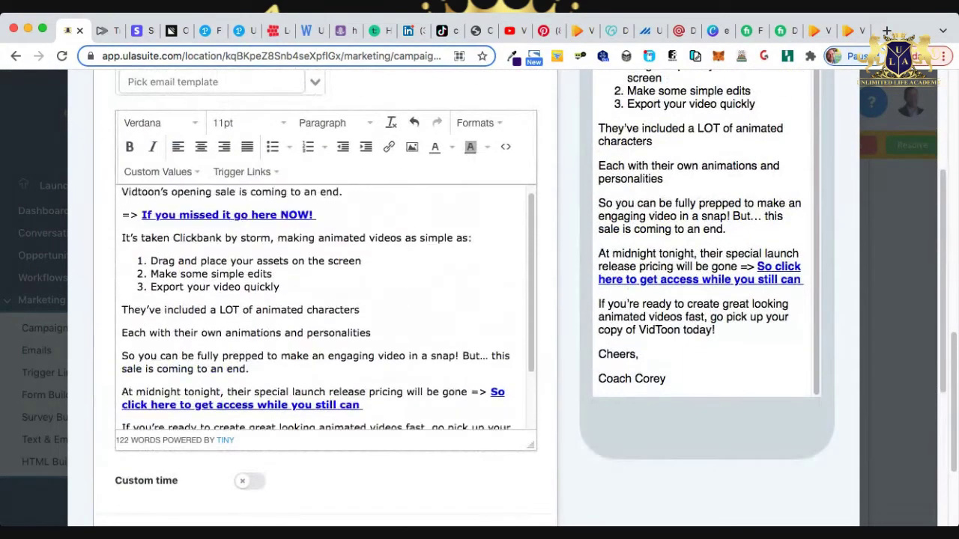
scroll(326, 299, down, 1)
scroll(326, 300, down, 5)
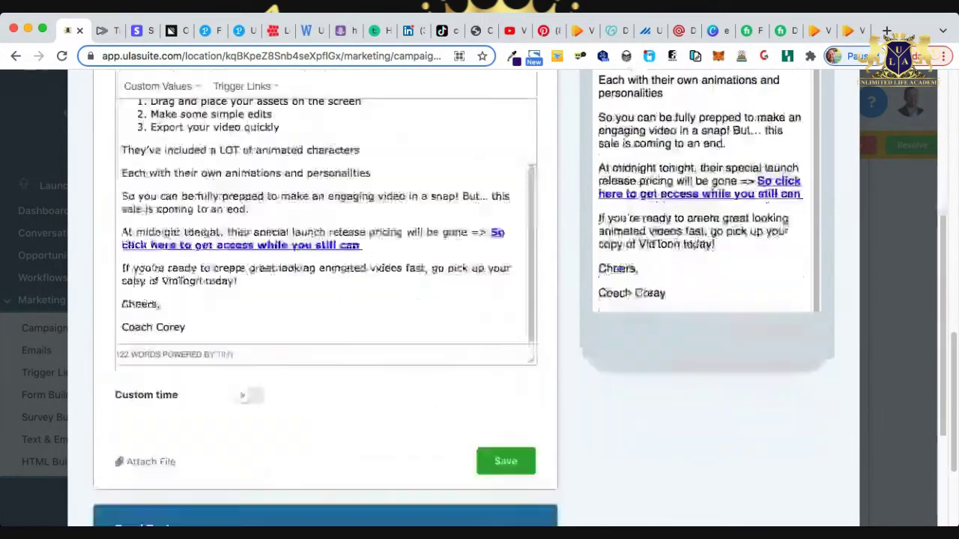
key(Escape)
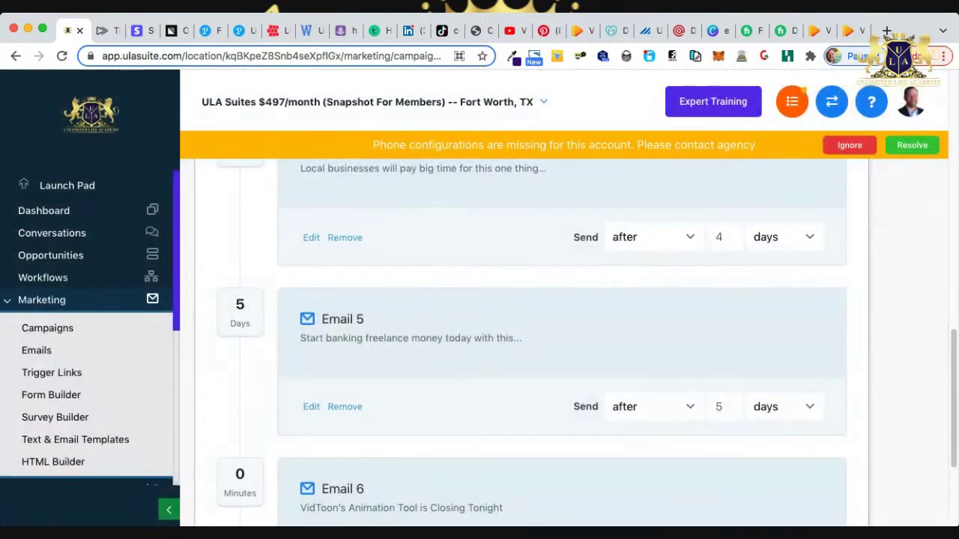
scroll(562, 337, down, 3)
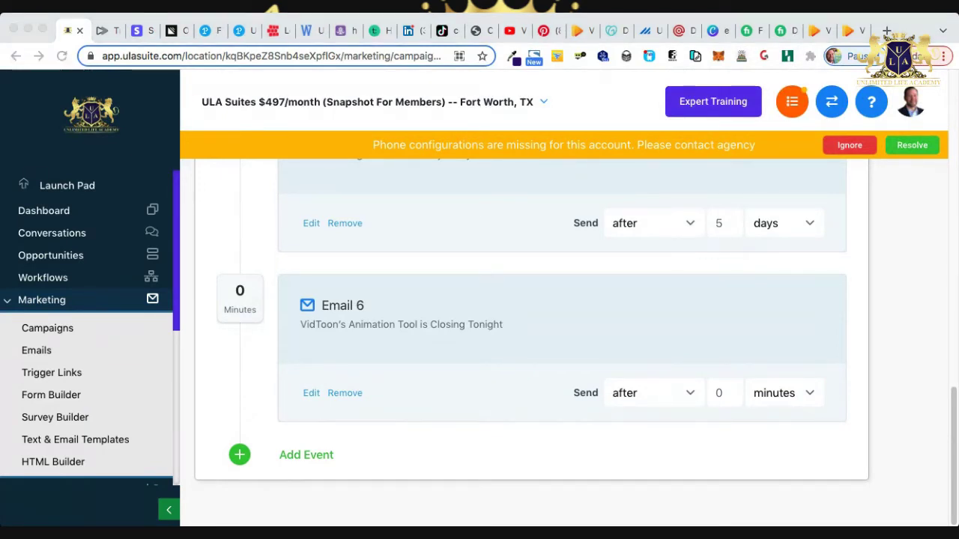
Set Email 6 to send after a 7-day delay.
click(723, 393)
text(7)
key(Tab)
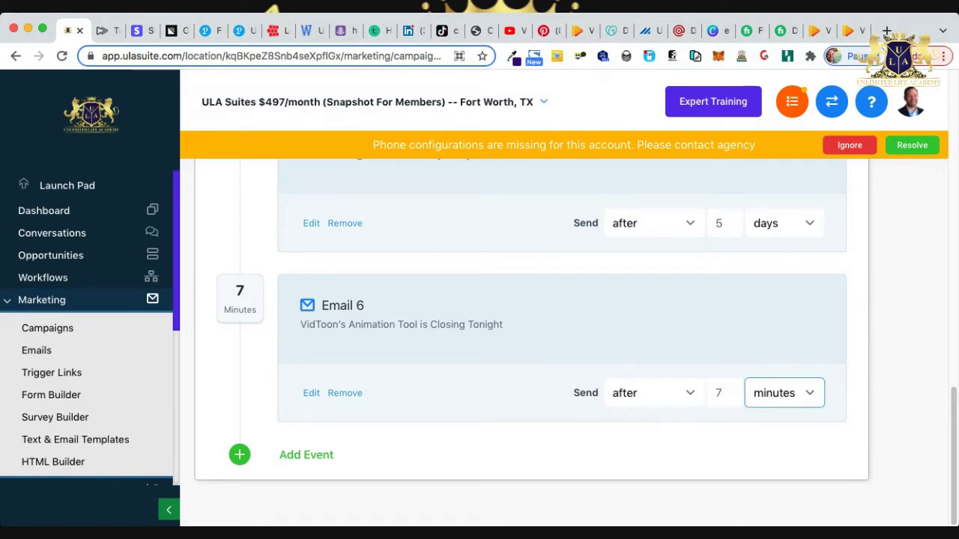
key(d)
Change the VidToon campaign status from Draft to Published.
scroll(532, 337, up, 10)
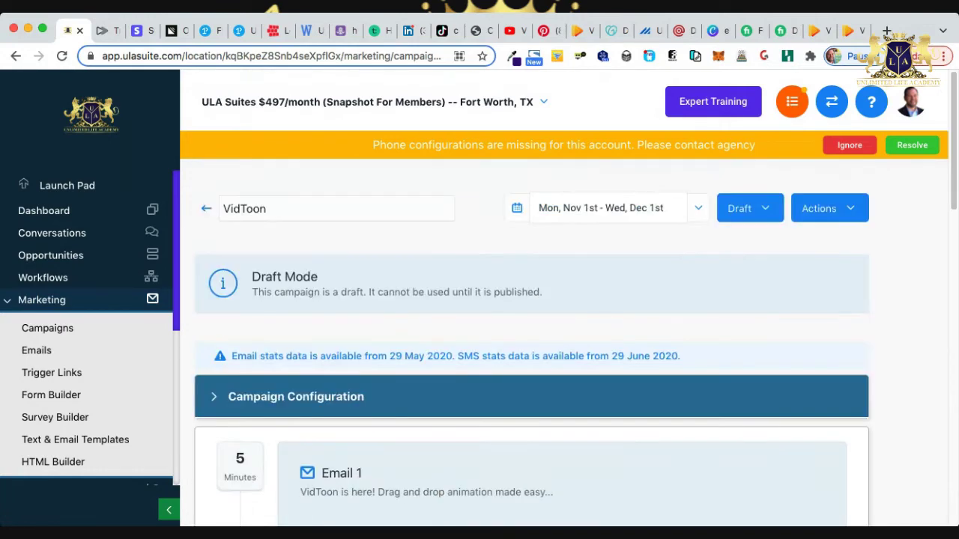
click(750, 208)
click(753, 240)
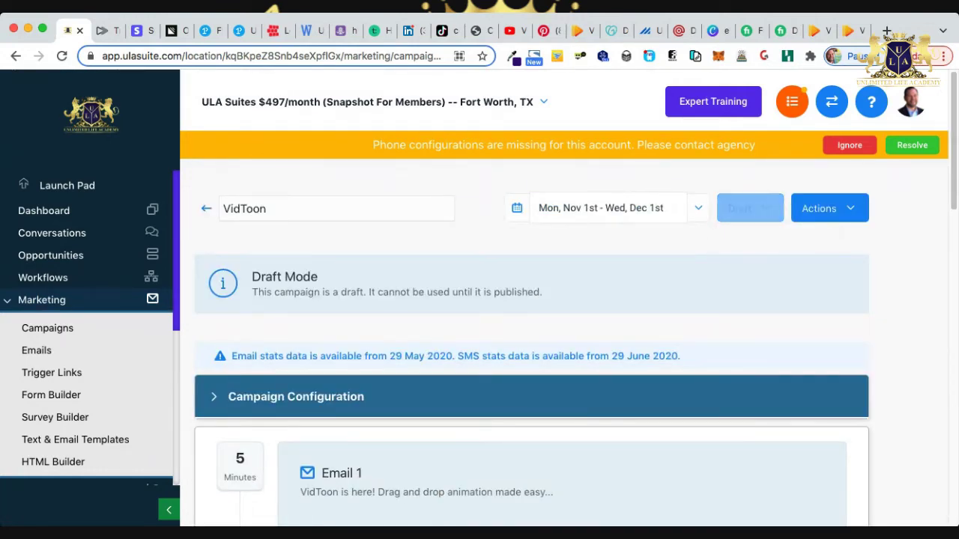
scroll(532, 337, down, 10)
scroll(532, 337, up, 8)
scroll(531, 337, down, 15)
scroll(532, 337, up, 15)
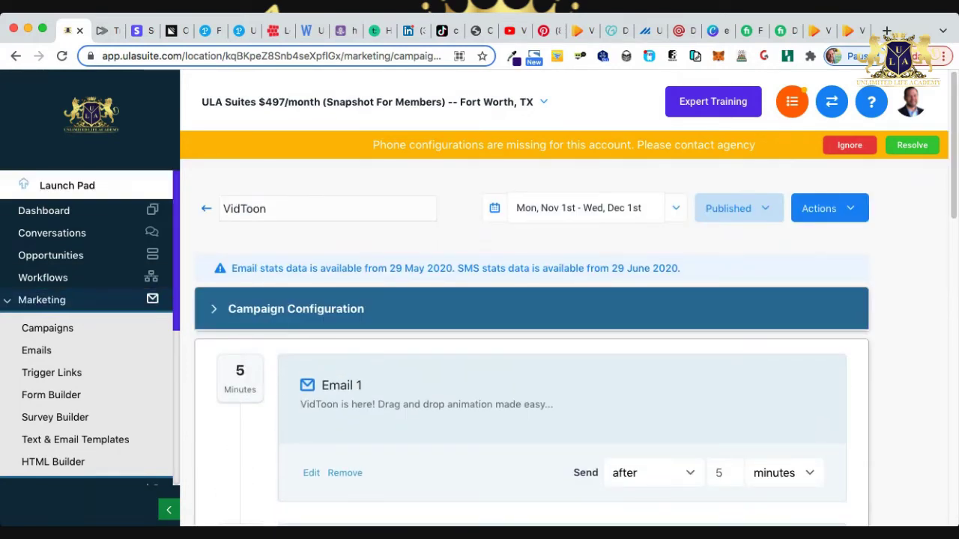
Switch to the Unlimited Life Academy account.
click(367, 101)
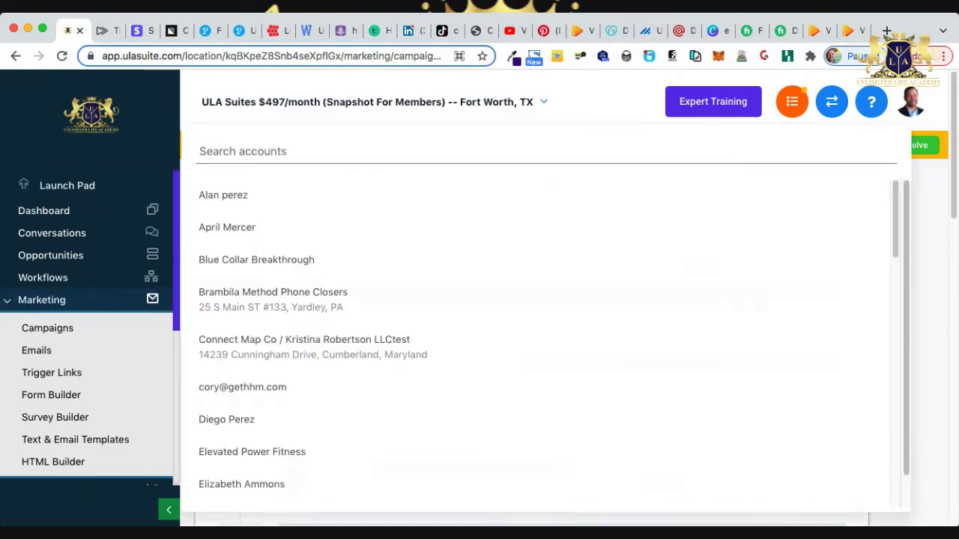
scroll(524, 300, down, 15)
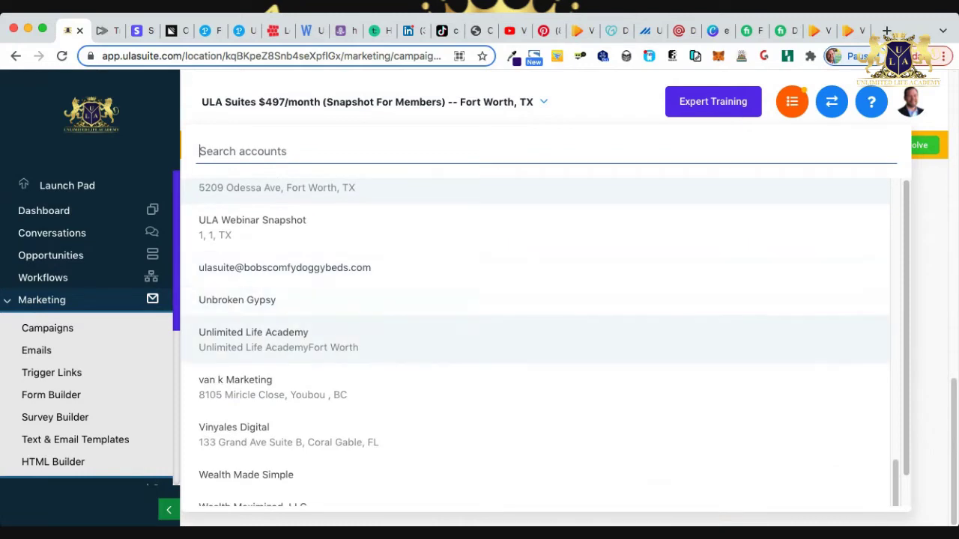
click(253, 341)
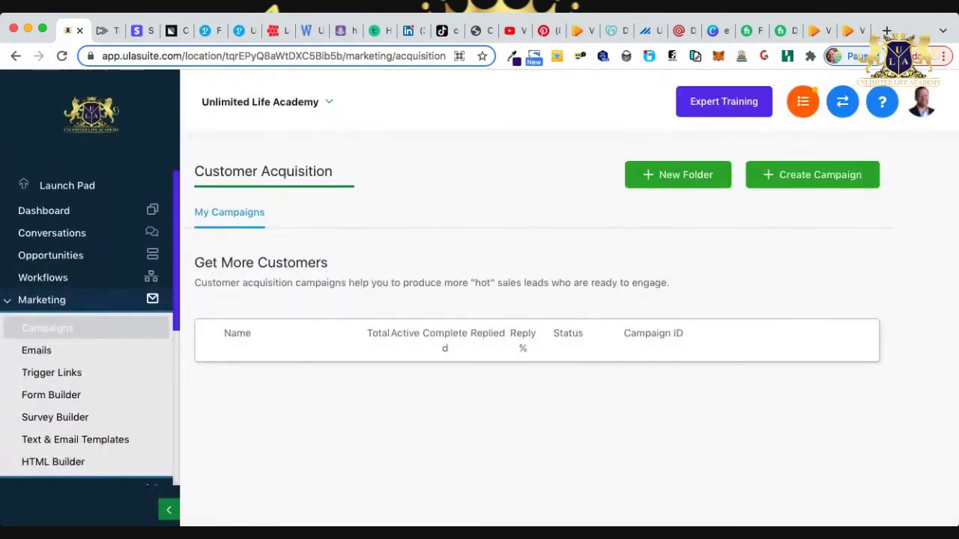
Scroll the Campaigns list to VidToon marked Published, then collapse the Marketing sidebar section.
scroll(532, 329, down, 1)
scroll(531, 329, down, 5)
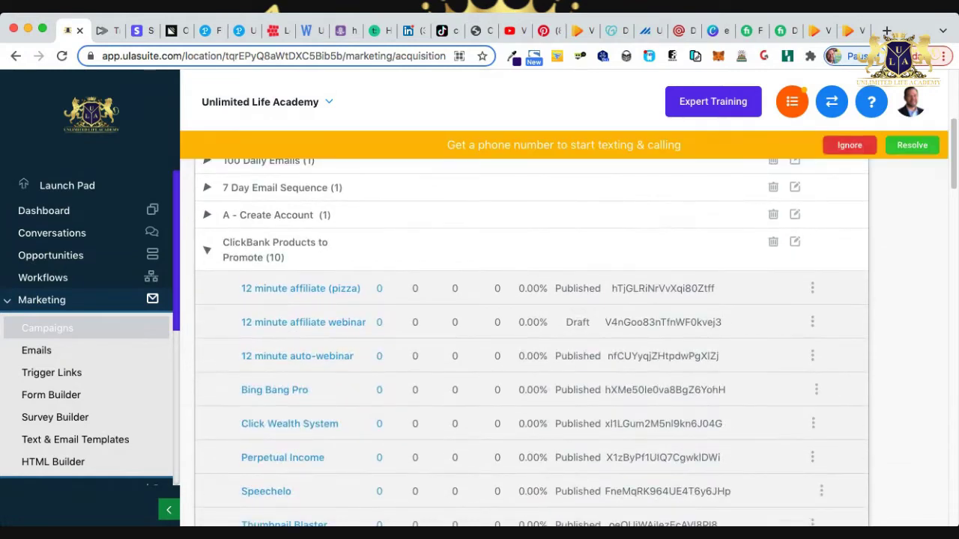
scroll(532, 330, down, 3)
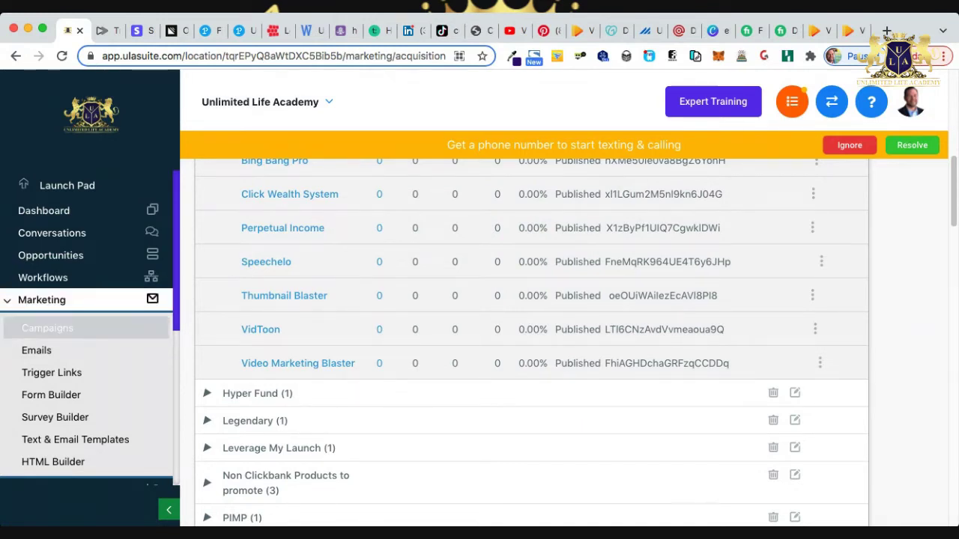
click(42, 300)
scroll(86, 314, down, 3)
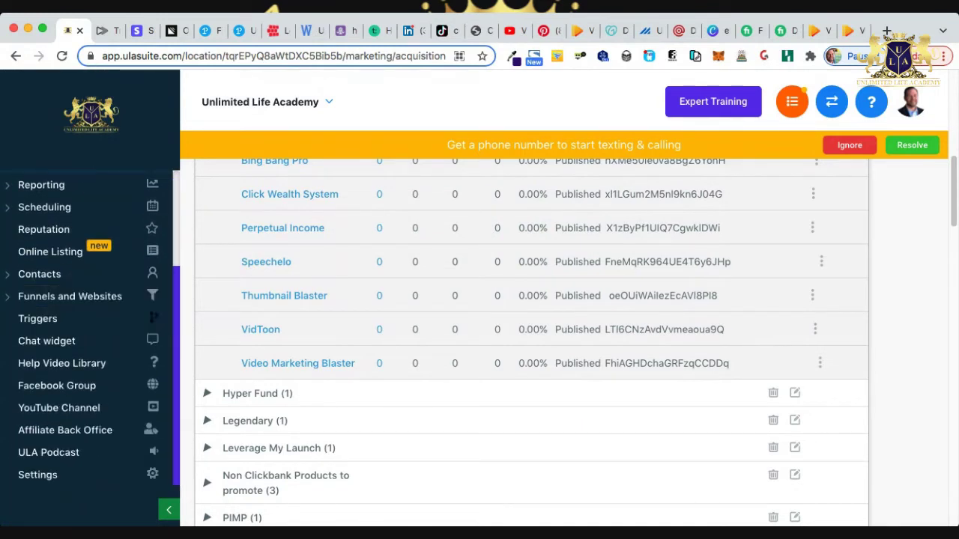
Go to Triggers and expand the ClickBank Products folder to reach the VidToon trigger.
click(38, 319)
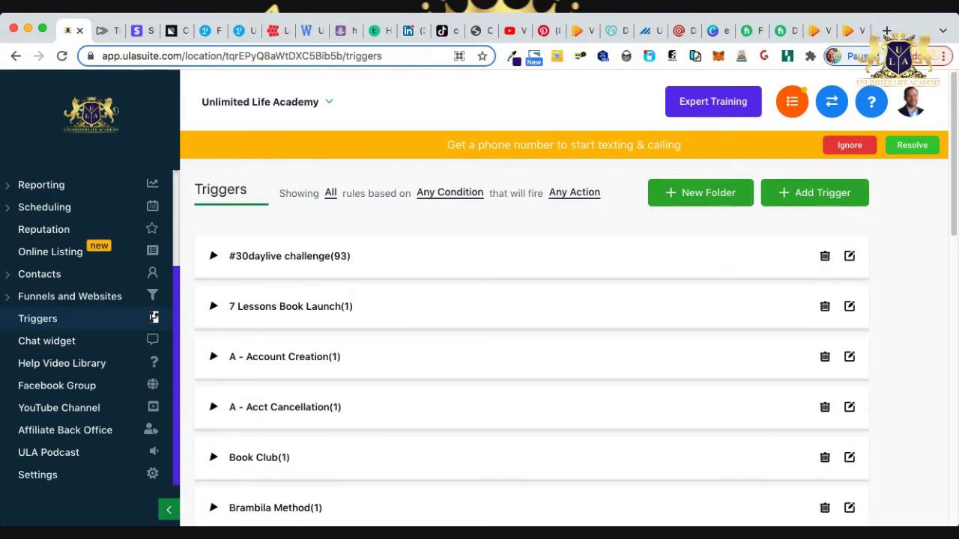
scroll(532, 337, down, 1)
scroll(532, 343, down, 5)
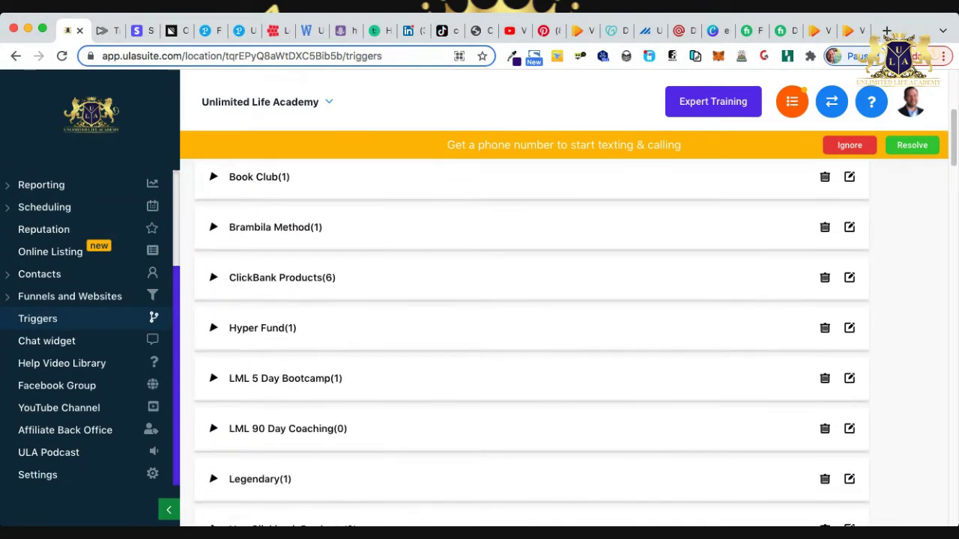
scroll(532, 343, down, 5)
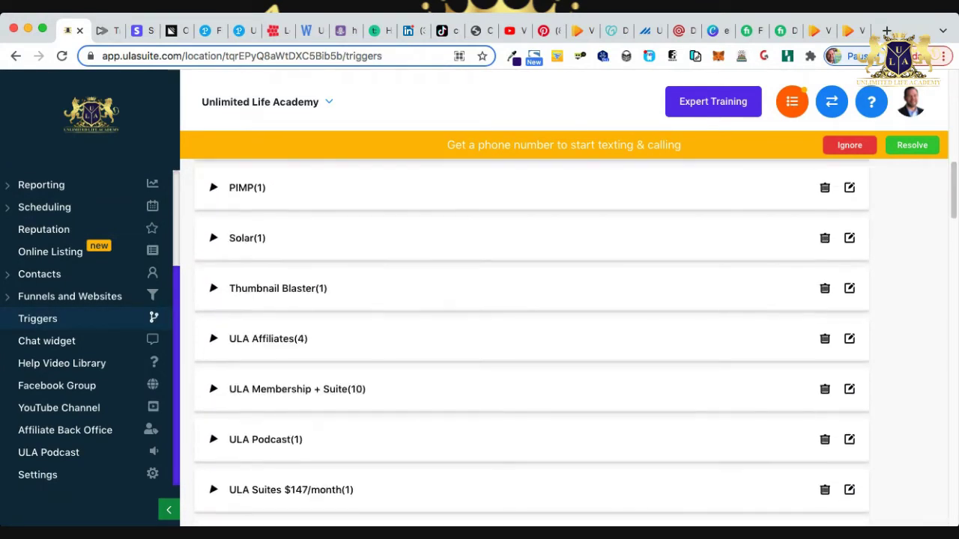
scroll(531, 343, down, 4)
scroll(532, 343, up, 6)
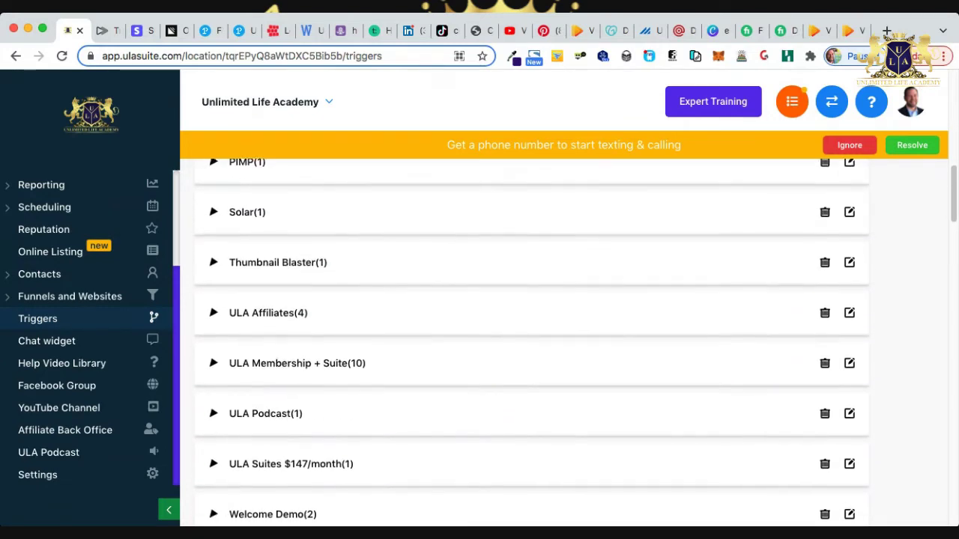
scroll(532, 343, up, 1)
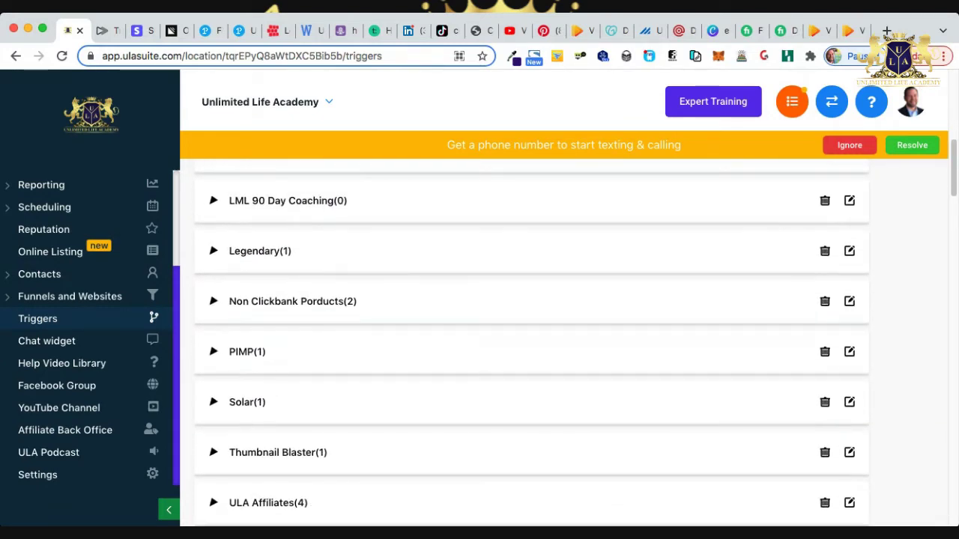
scroll(531, 343, up, 4)
scroll(532, 343, up, 1)
click(282, 285)
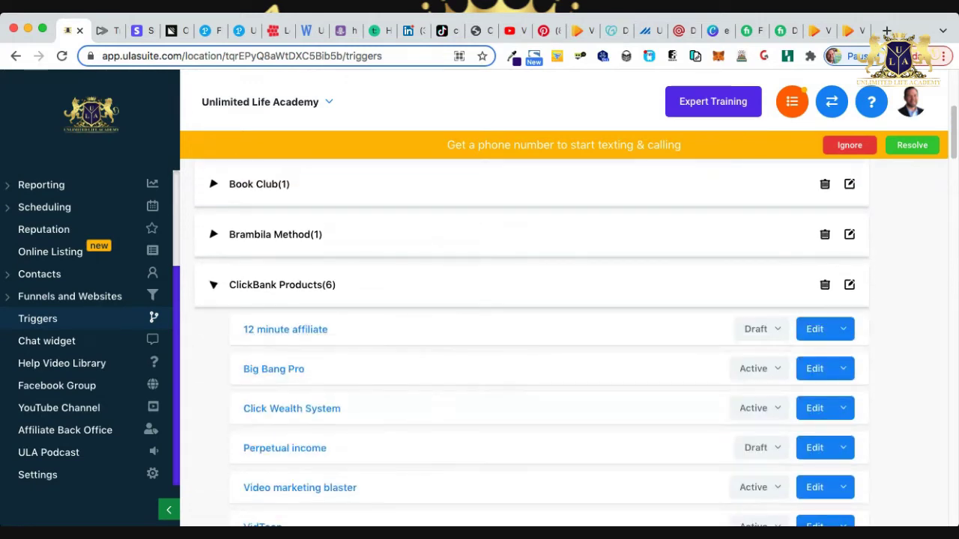
scroll(532, 343, down, 4)
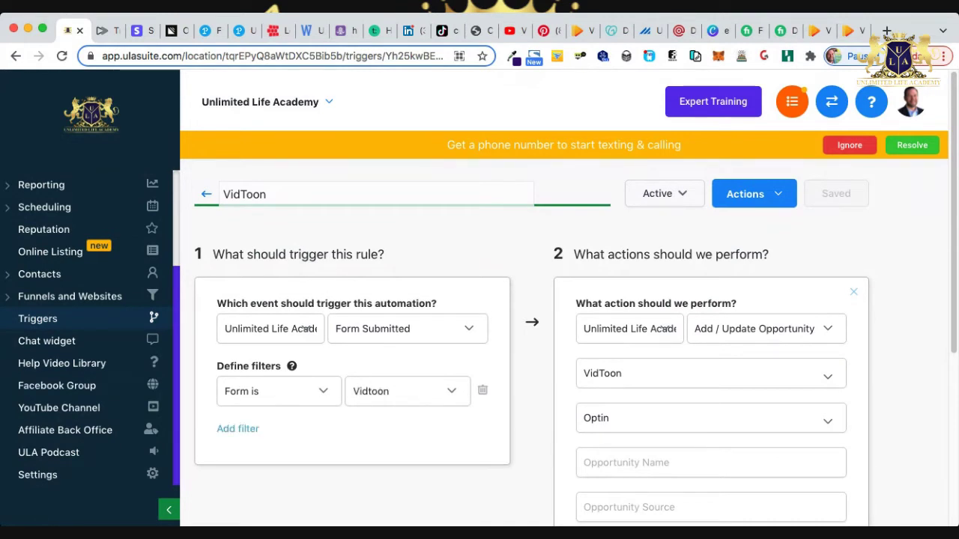
scroll(532, 337, down, 2)
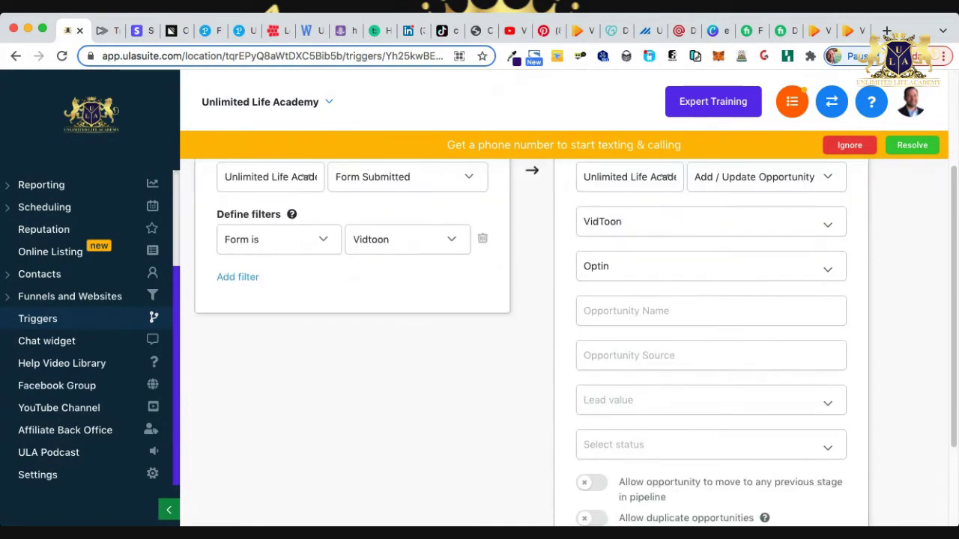
scroll(531, 337, down, 2)
Add an Add To Campaign action to the VidToon trigger targeting the VidToon campaign.
click(710, 465)
scroll(710, 337, down, 1)
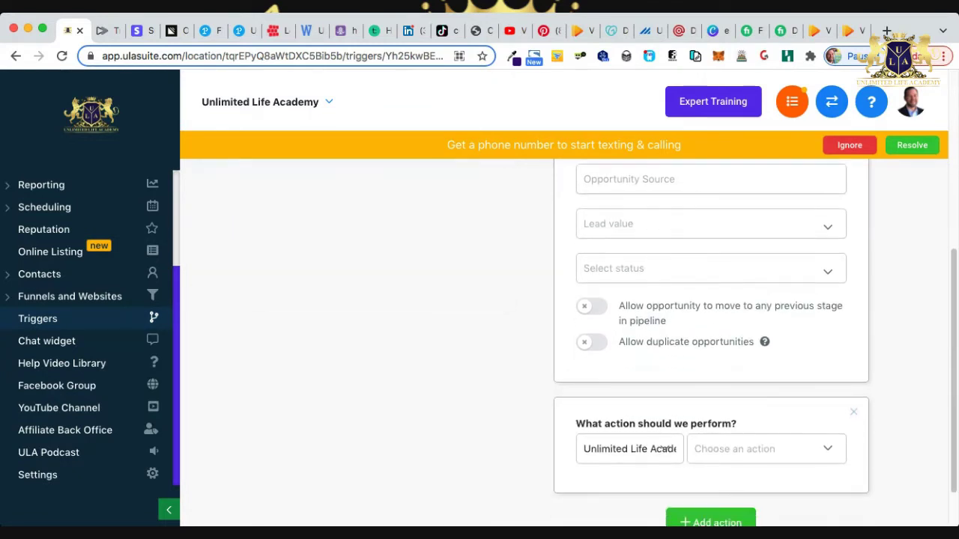
click(749, 449)
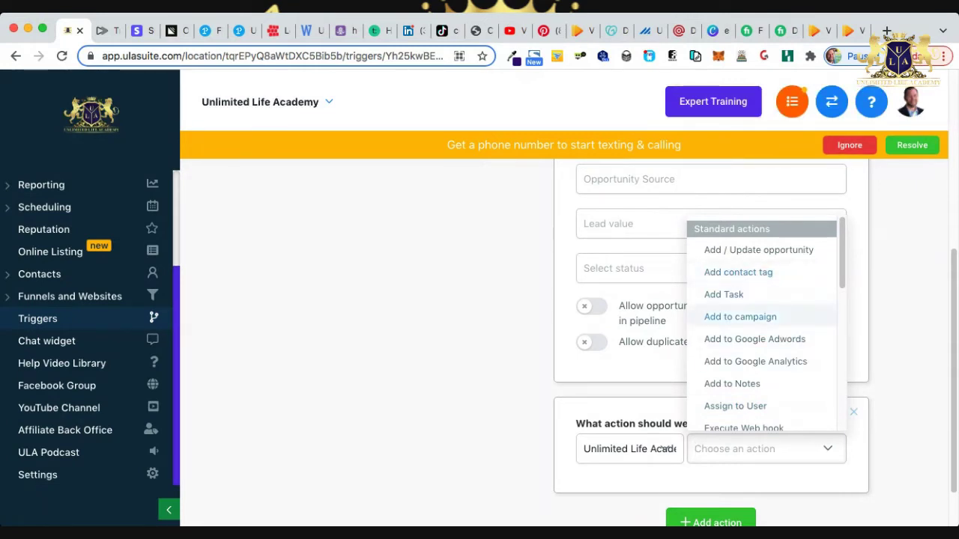
click(740, 317)
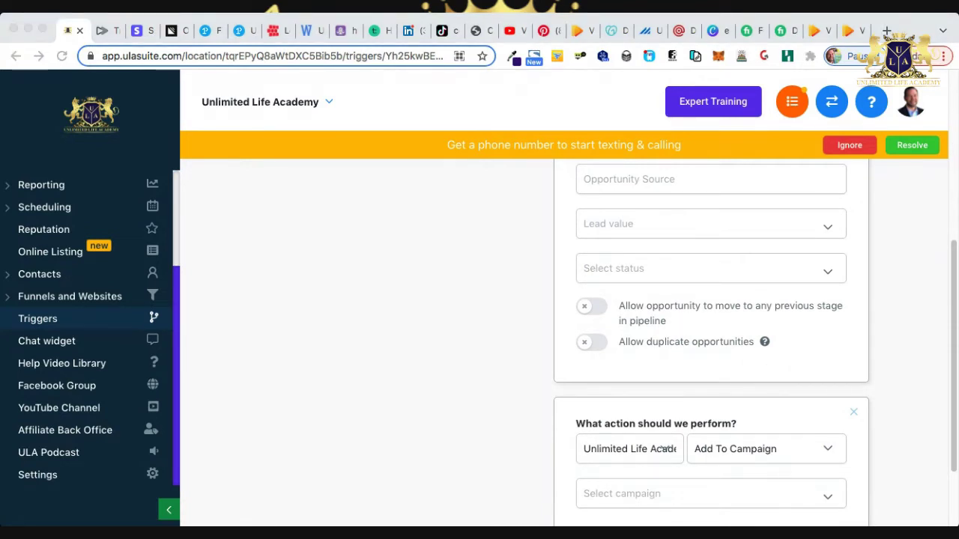
scroll(710, 337, down, 3)
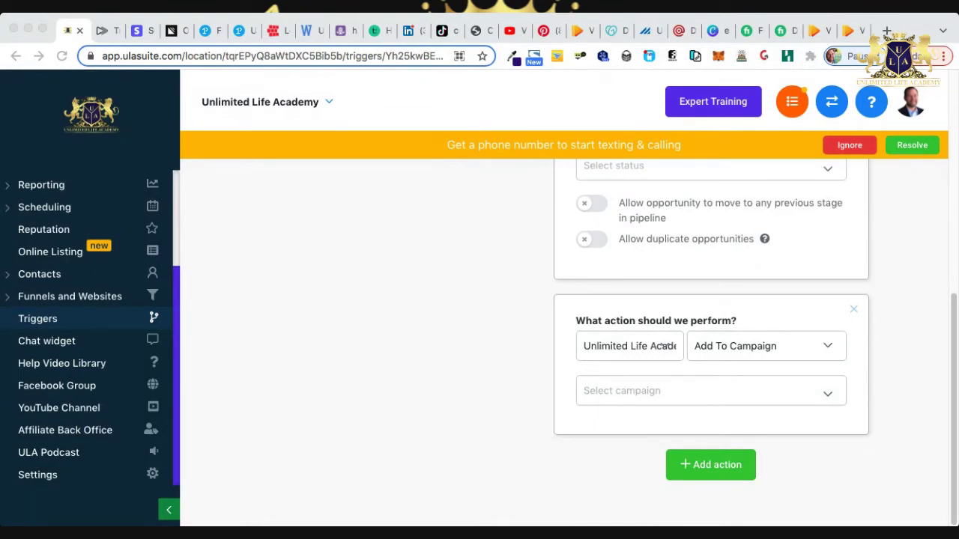
click(663, 391)
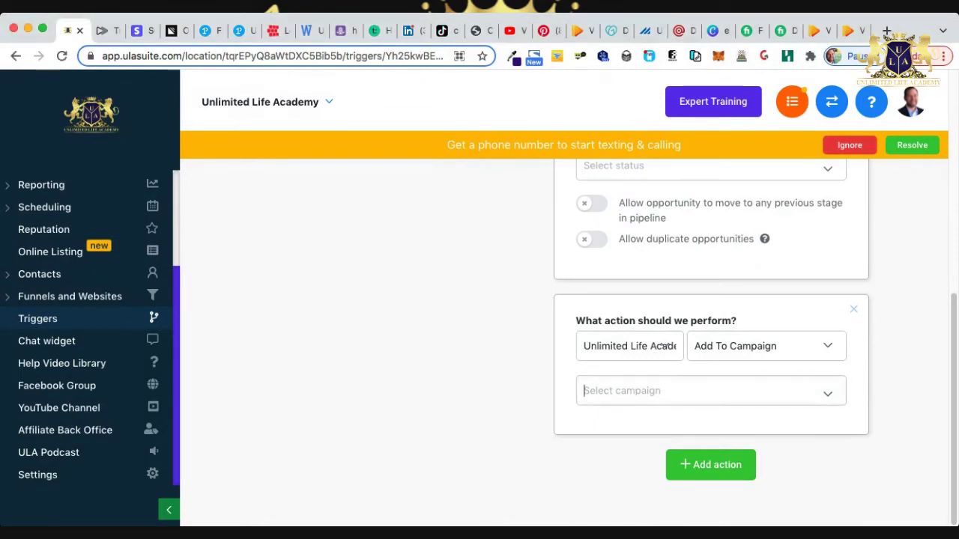
scroll(706, 269, down, 10)
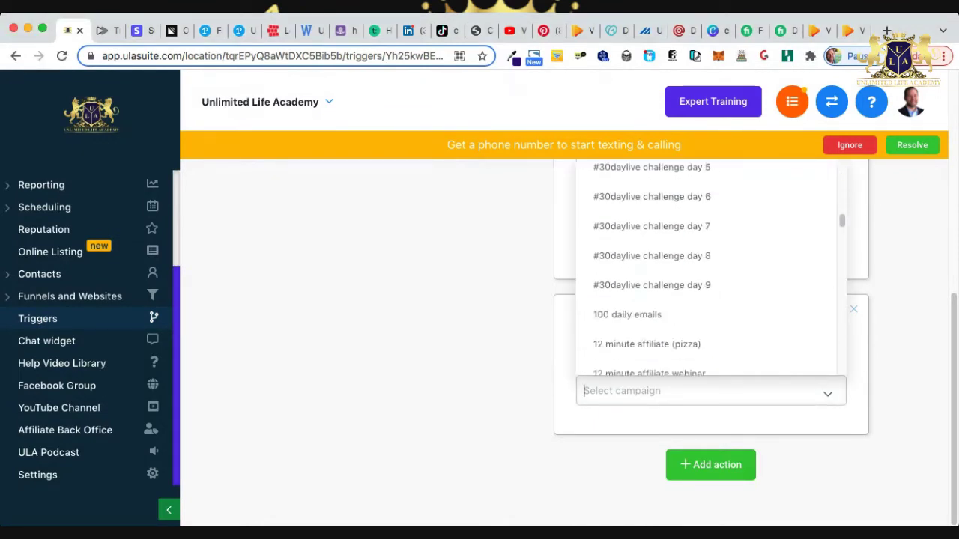
scroll(674, 238, down, 5)
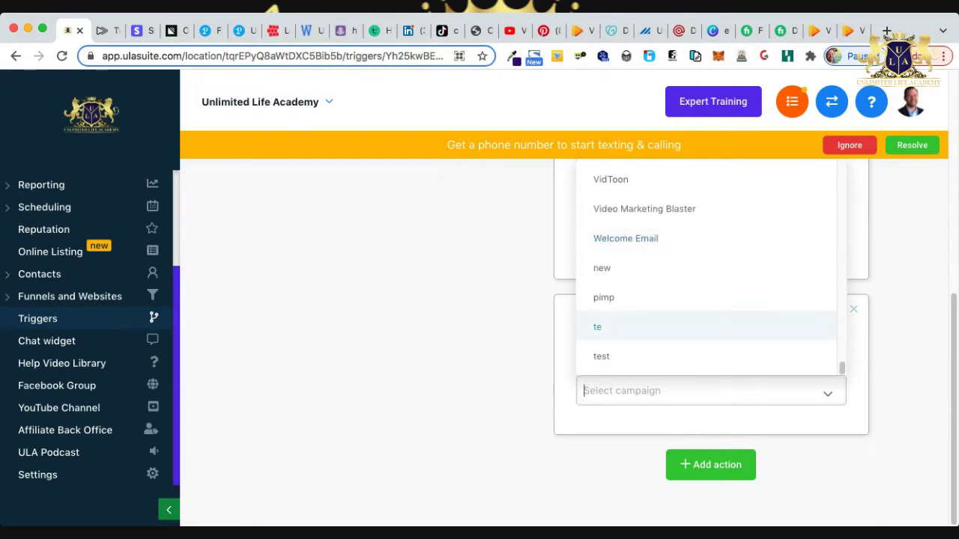
click(622, 179)
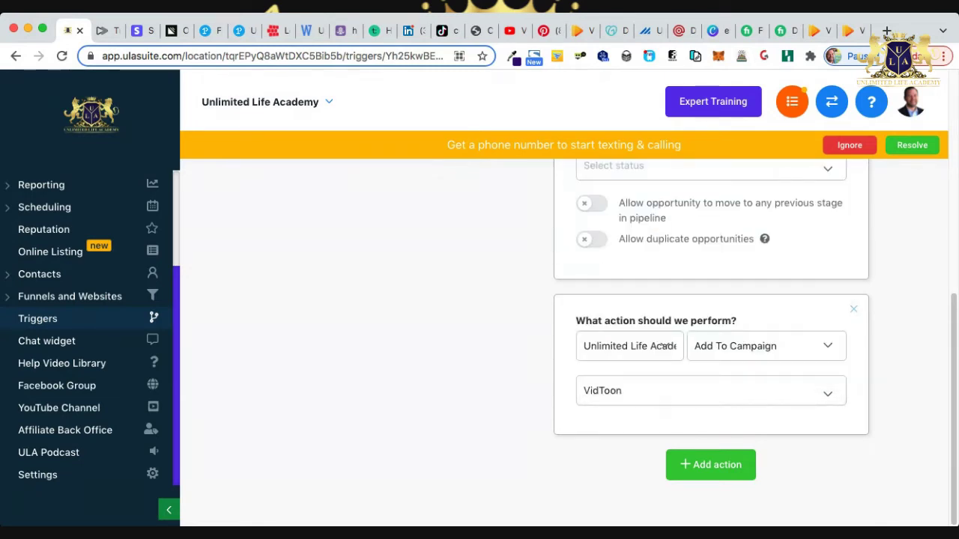
Save the updated VidToon trigger and dismiss the phone number banner.
scroll(524, 337, up, 10)
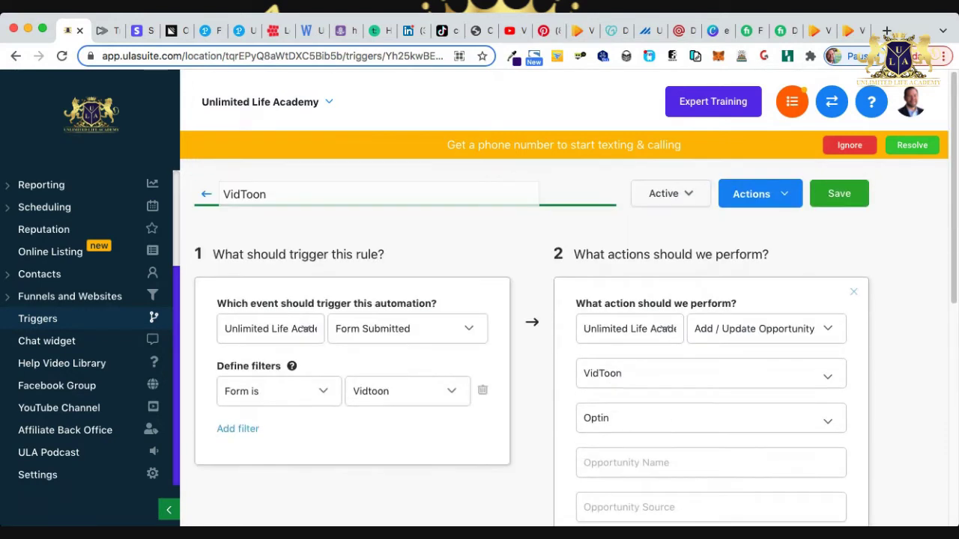
click(839, 193)
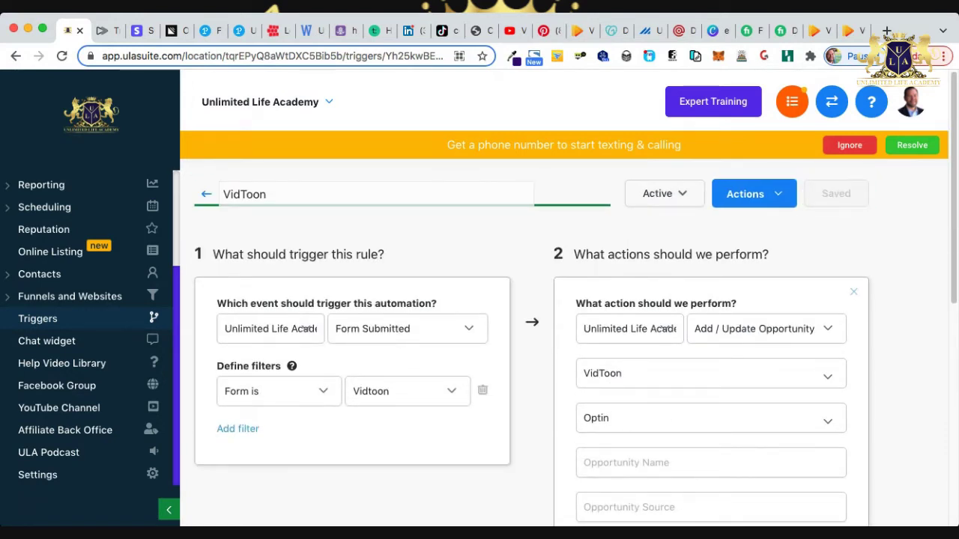
click(850, 144)
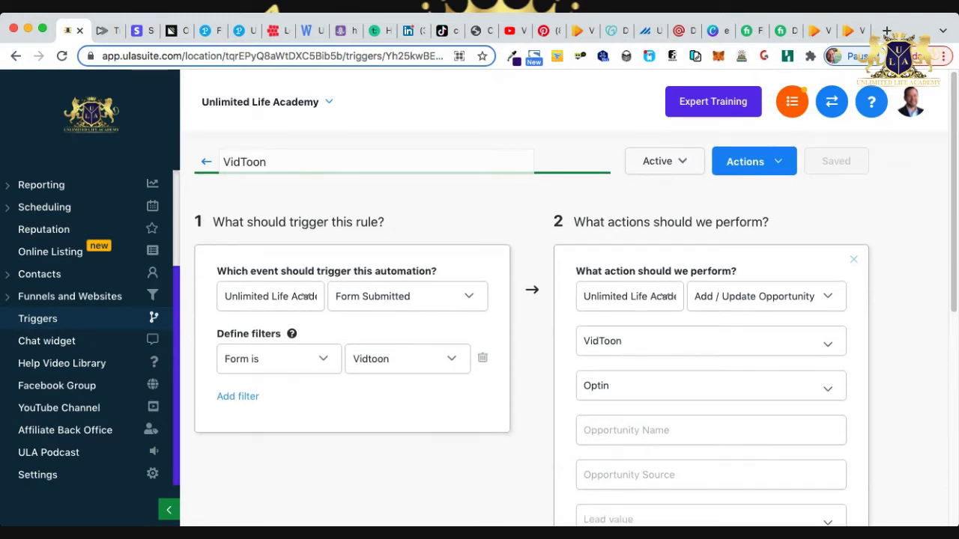
scroll(75, 348, up, 4)
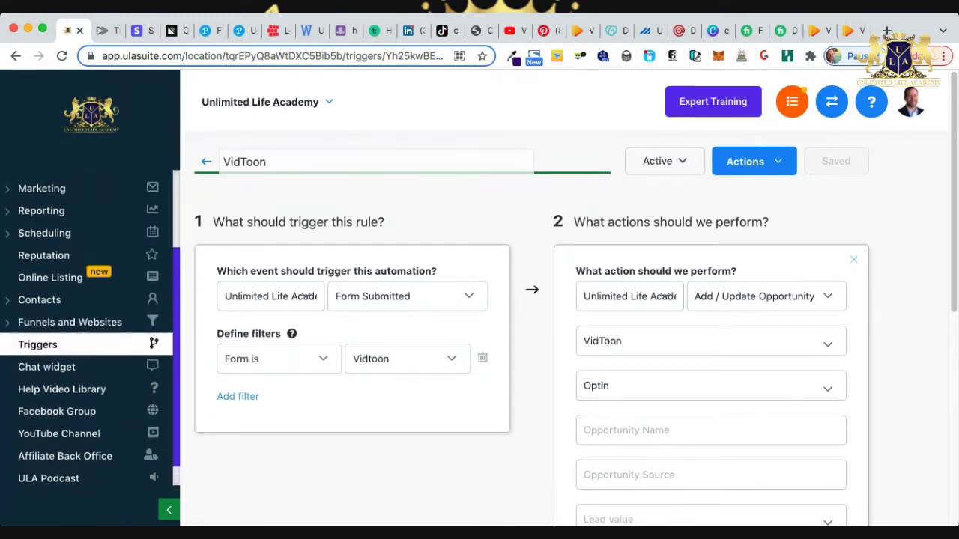
scroll(75, 352, up, 1)
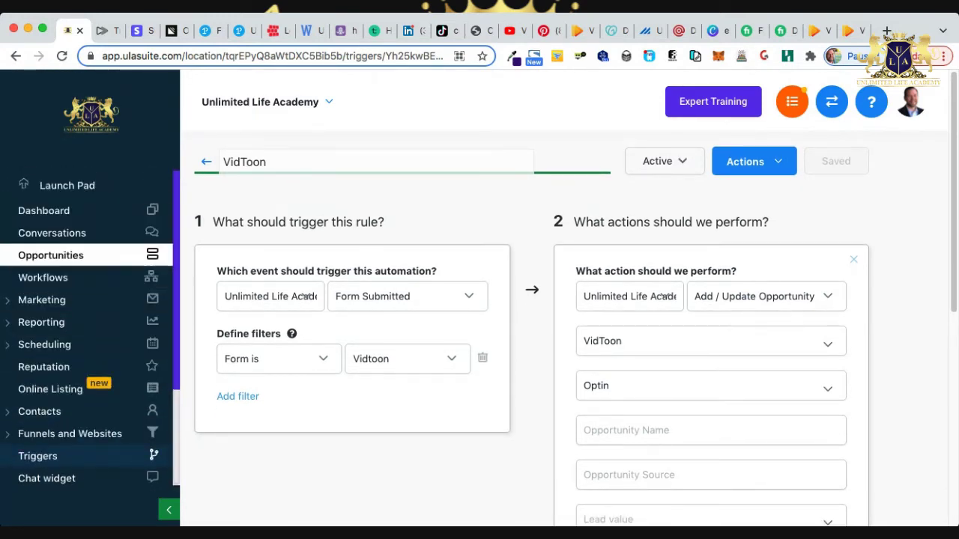
Open the test lead's Optin-stage opportunity in the VidToon pipeline and review its fields.
click(50, 255)
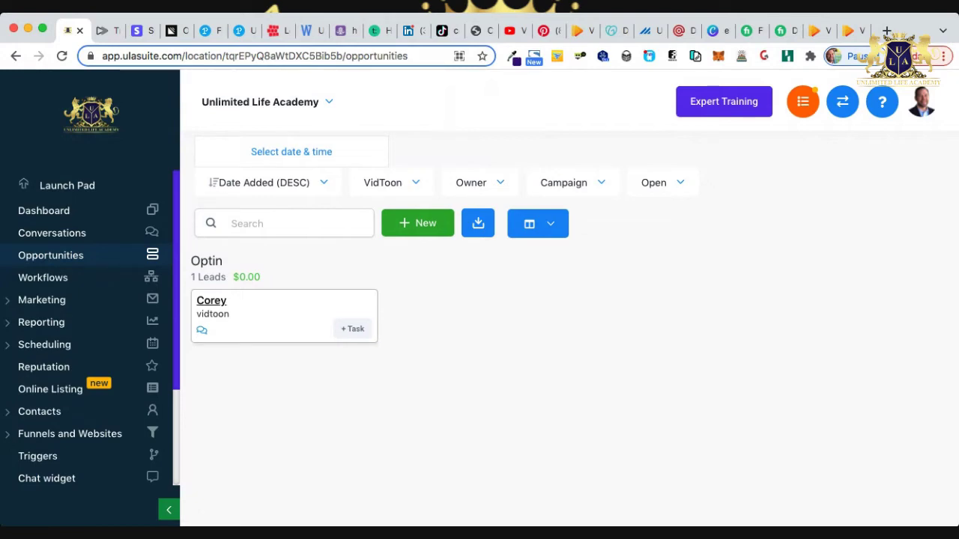
click(211, 301)
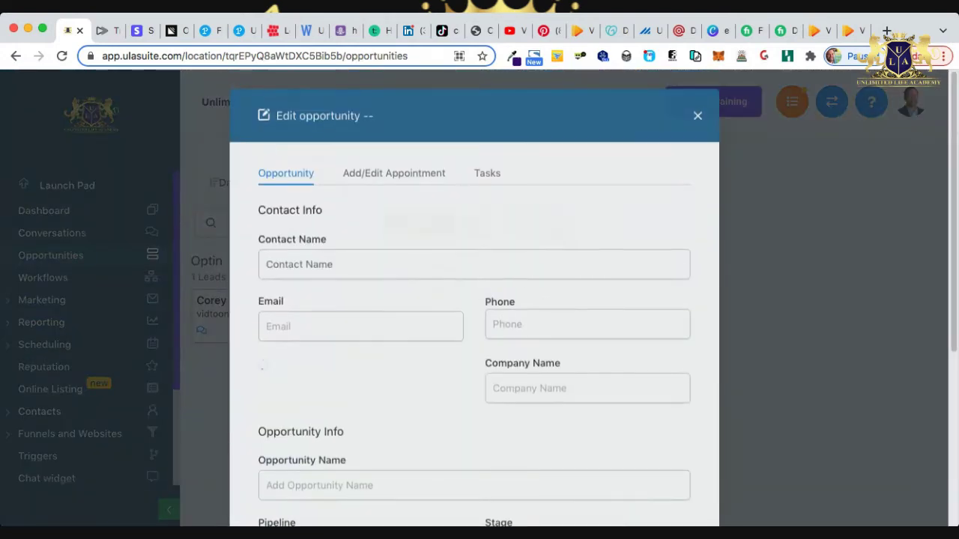
scroll(496, 303, down, 5)
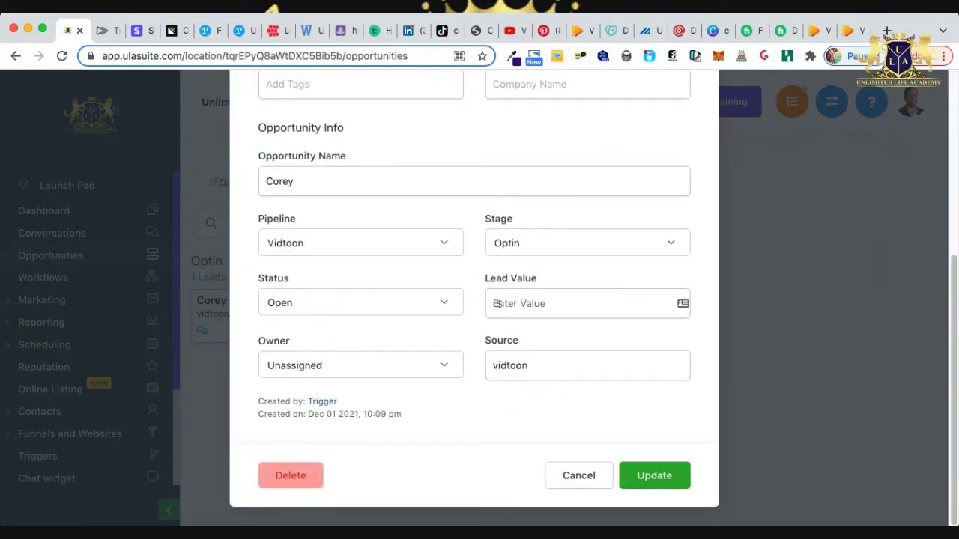
scroll(495, 303, up, 1)
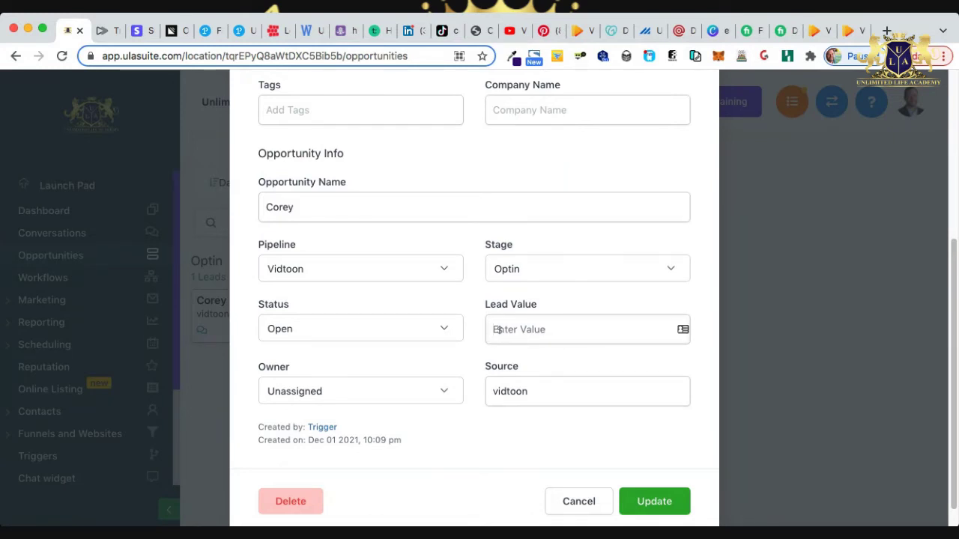
Show the VidToon JV Sales Funnel pricing: Vidtoon $49, Vidtoon Club $67 monthly, 50% commissions.
click(818, 30)
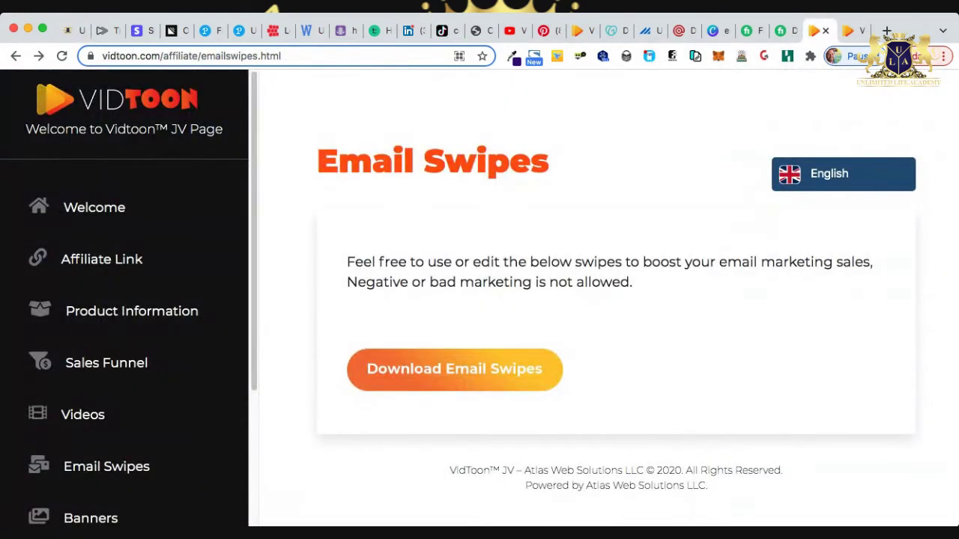
click(106, 362)
scroll(611, 300, down, 5)
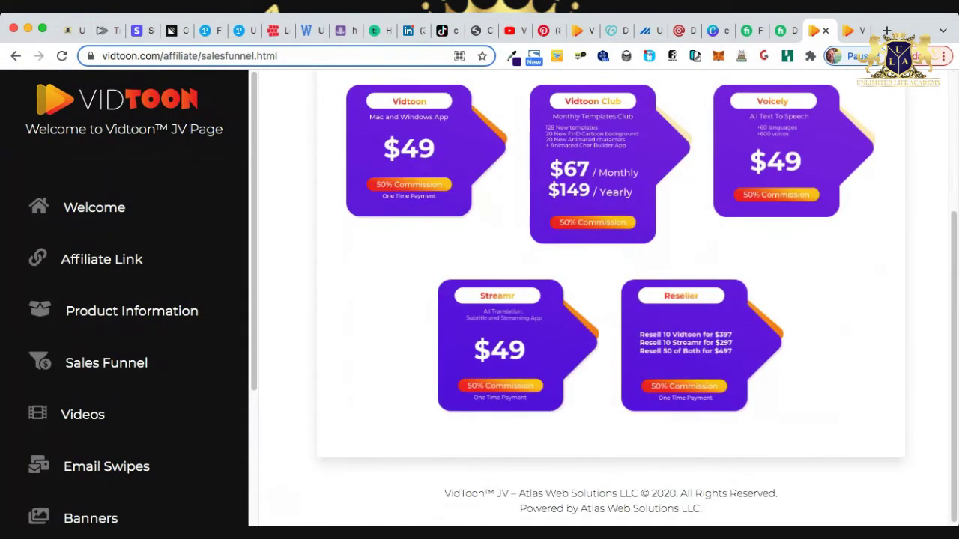
scroll(610, 299, up, 1)
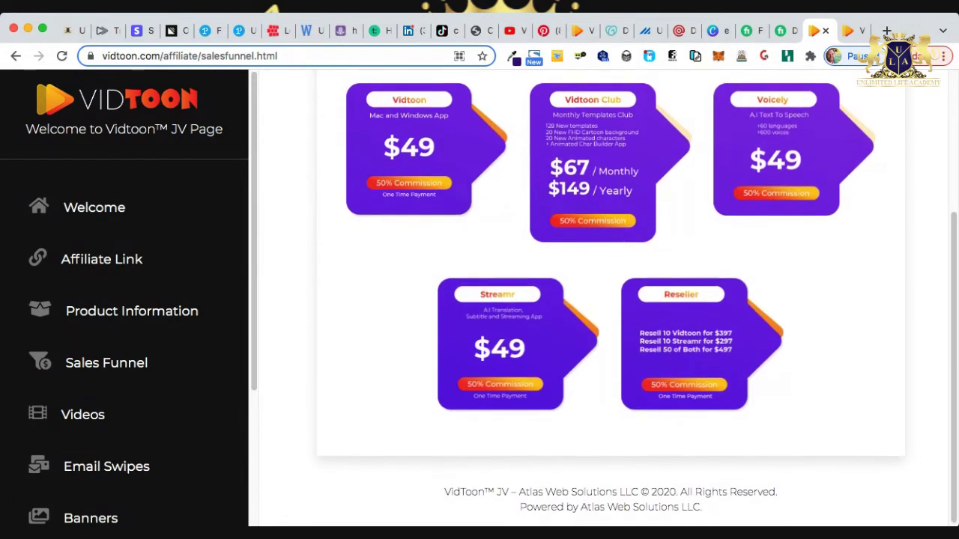
scroll(610, 300, up, 2)
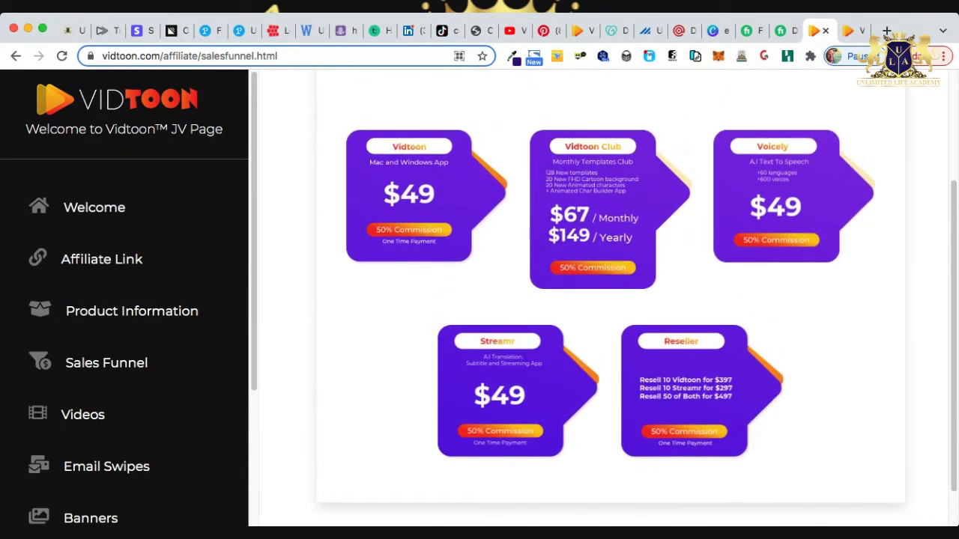
scroll(610, 299, up, 2)
scroll(611, 299, up, 4)
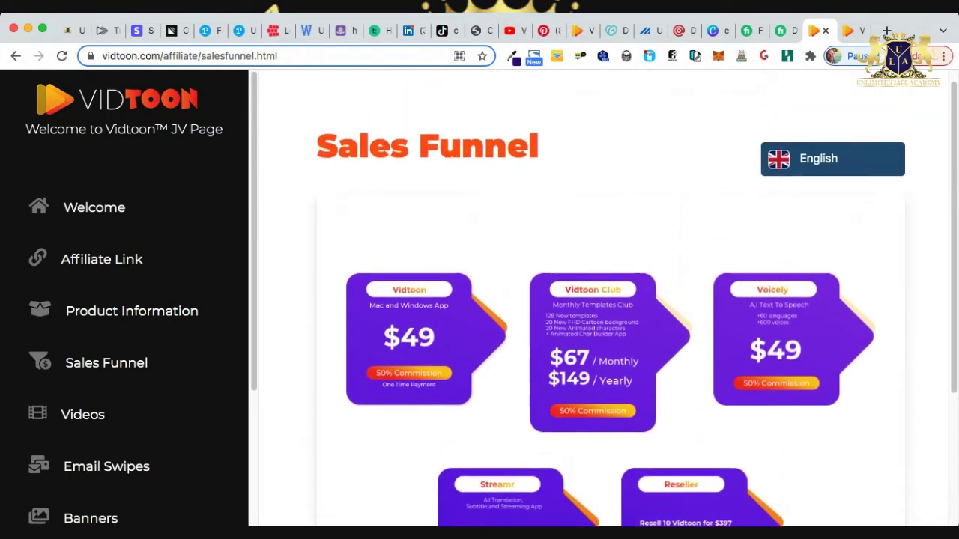
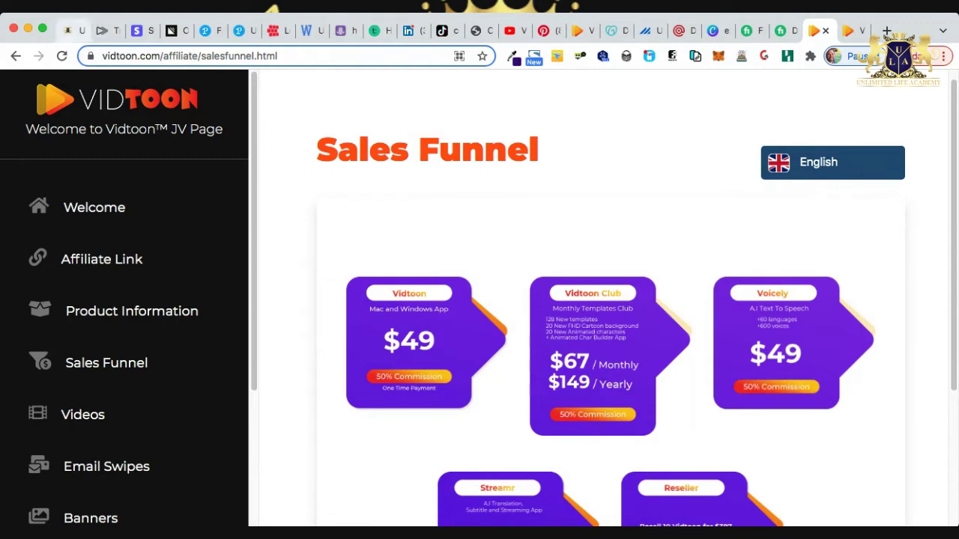
Save a $25.00 lead value on the lead's opportunity, then review the dashboard totals.
click(74, 30)
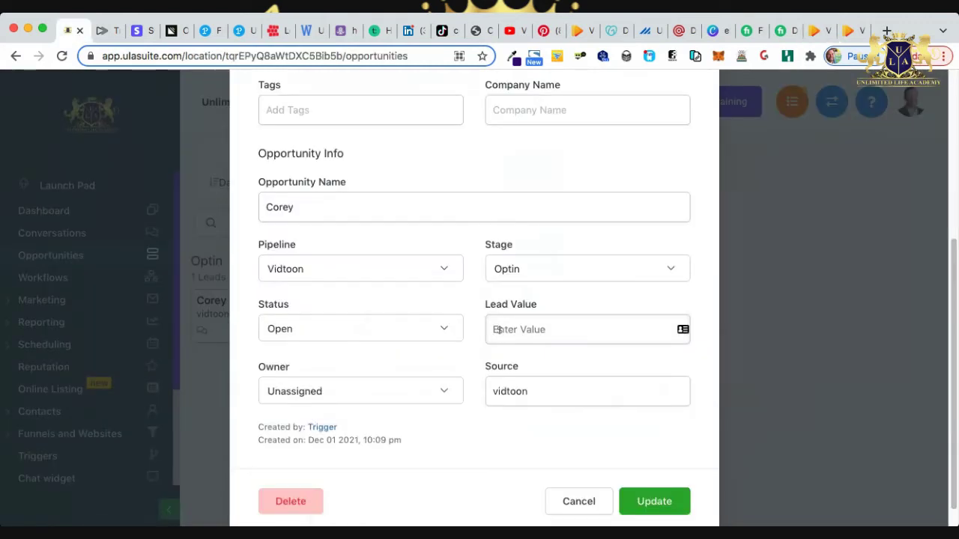
click(498, 329)
text(25)
click(654, 501)
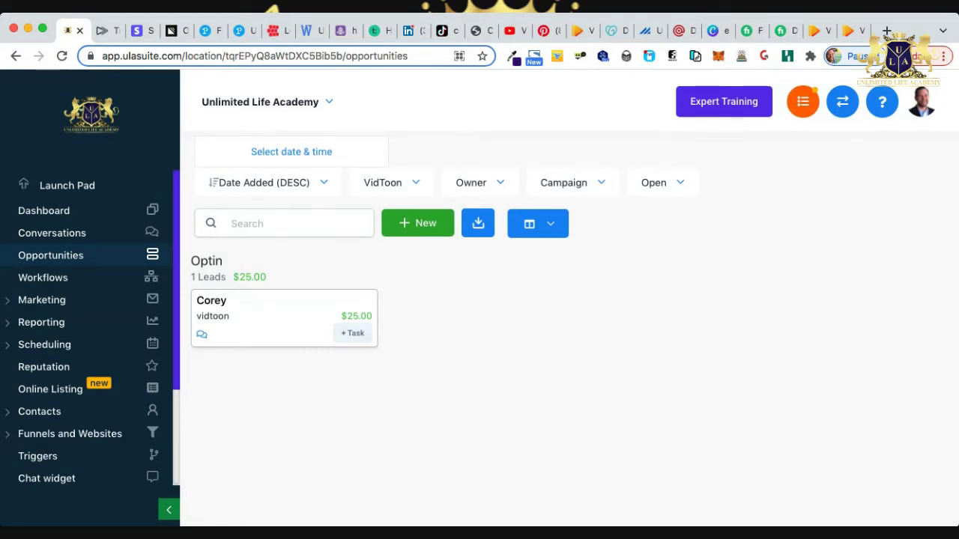
click(43, 210)
scroll(575, 299, down, 1)
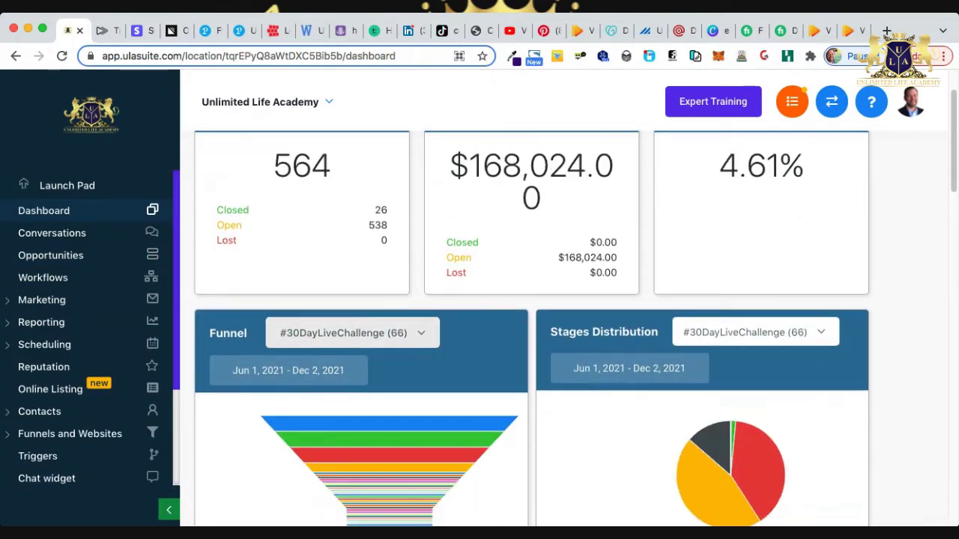
Pick VidToon as the campaign in the dashboard's Funnel card.
click(352, 333)
scroll(345, 248, down, 5)
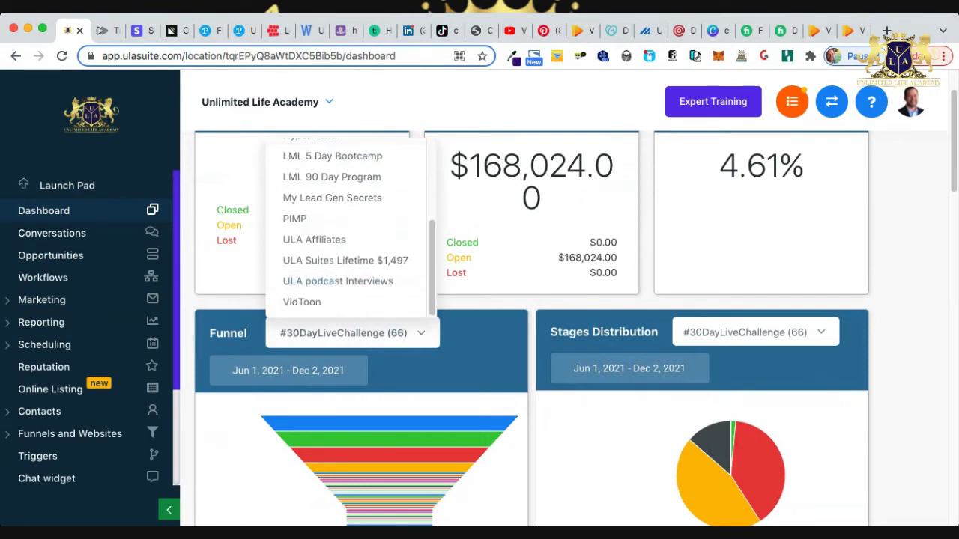
scroll(337, 468, down, 3)
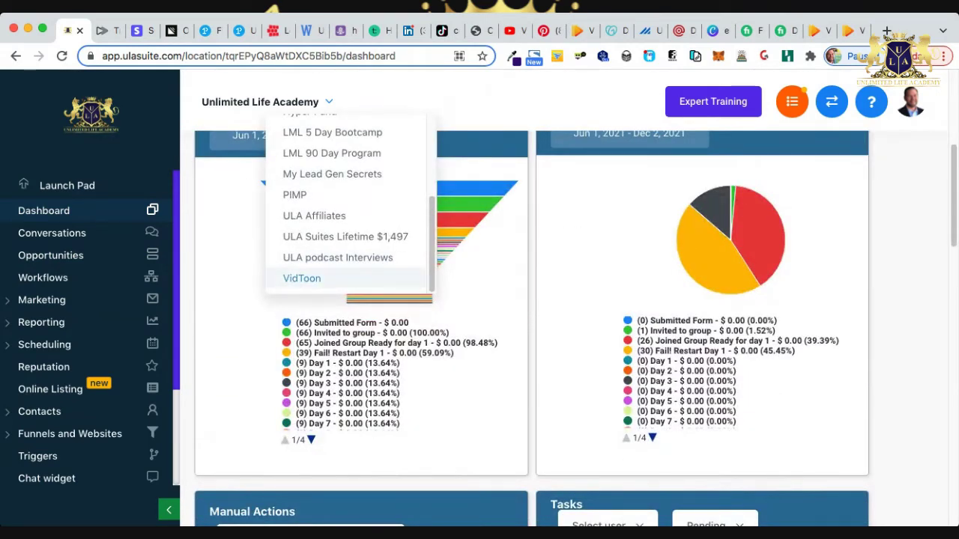
click(301, 278)
Review the VidToon funnel and stage charts and total pipeline value, then return to Opportunities.
scroll(427, 315, up, 1)
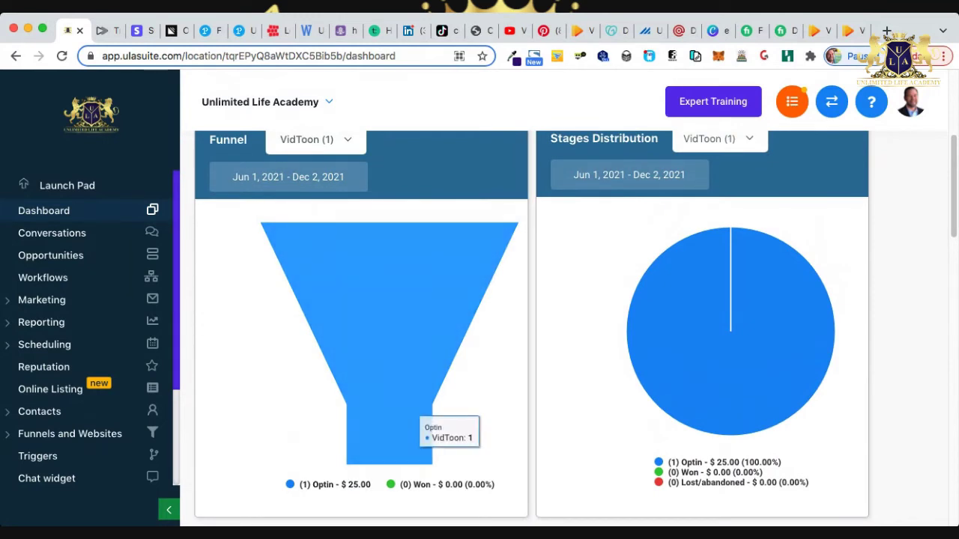
scroll(629, 450, up, 4)
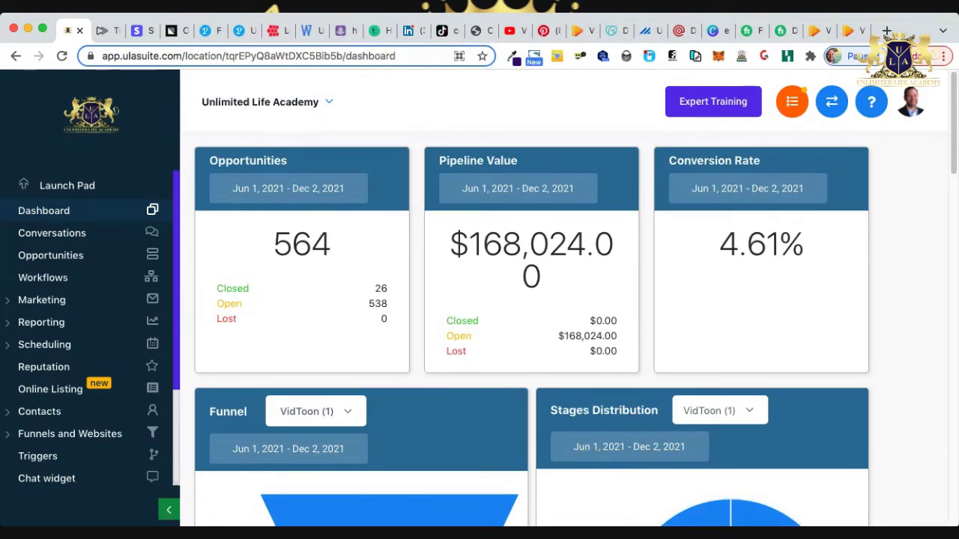
scroll(480, 450, down, 2)
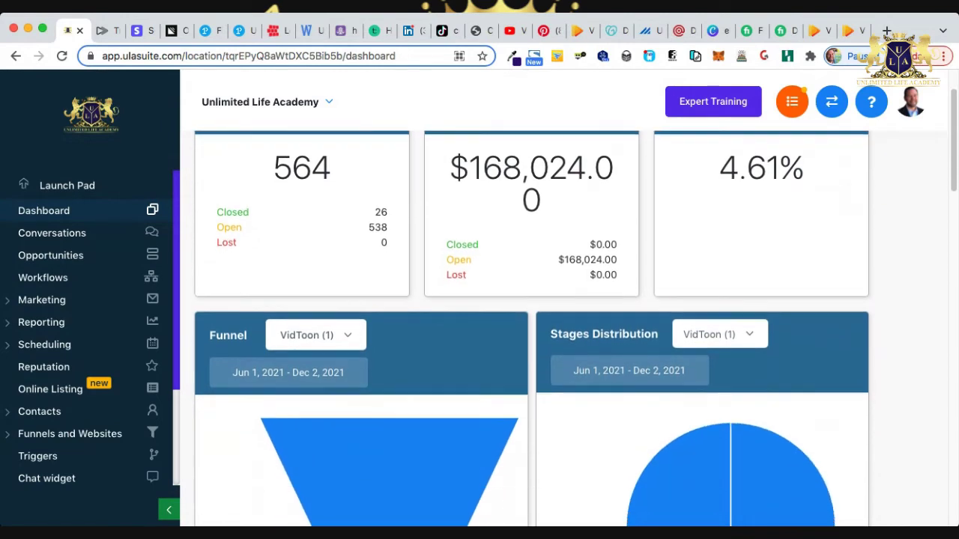
scroll(480, 450, down, 3)
scroll(449, 389, down, 1)
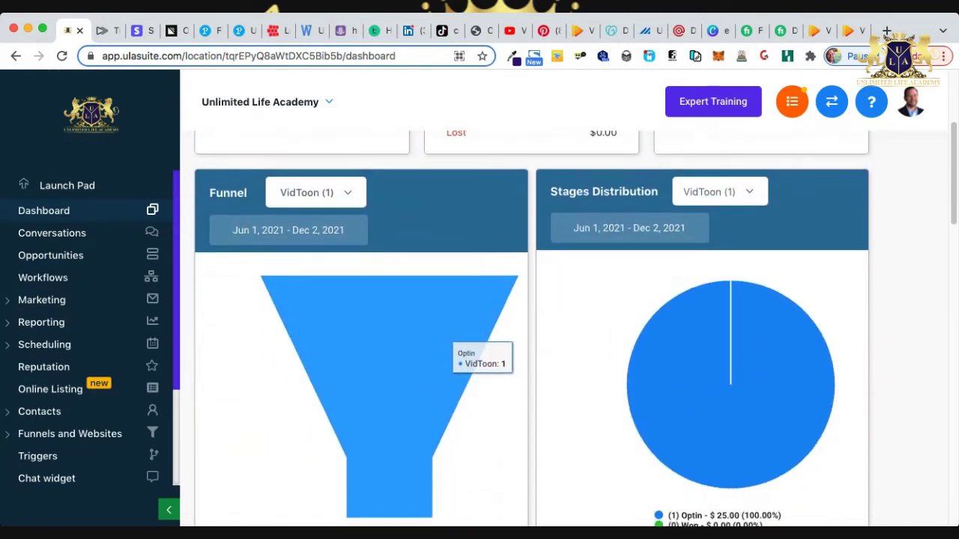
scroll(449, 390, up, 5)
drag(468, 244, 541, 277)
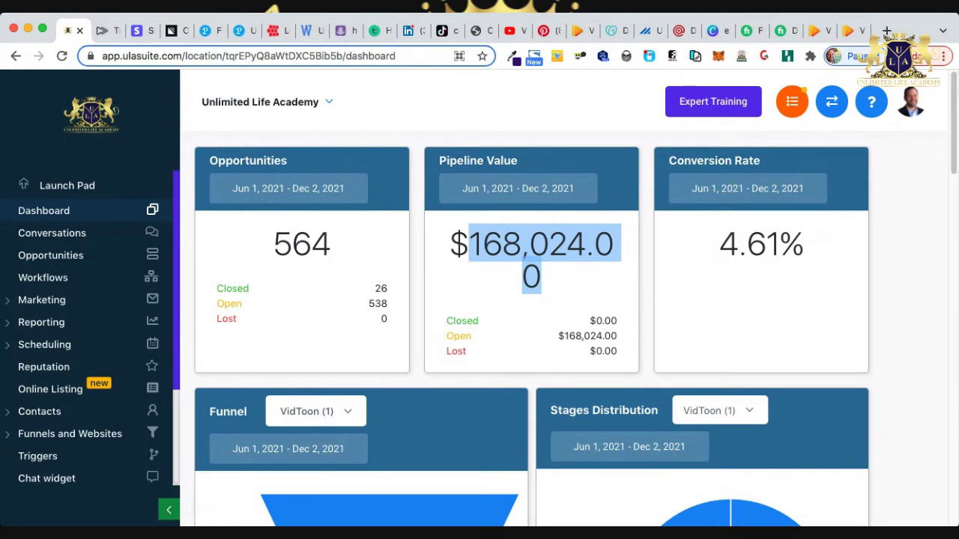
scroll(524, 299, down, 1)
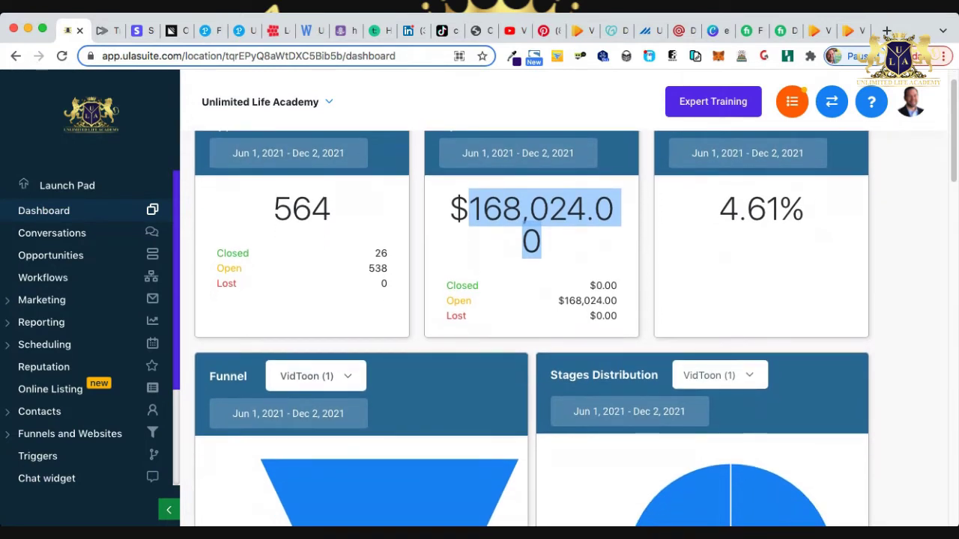
scroll(575, 300, up, 1)
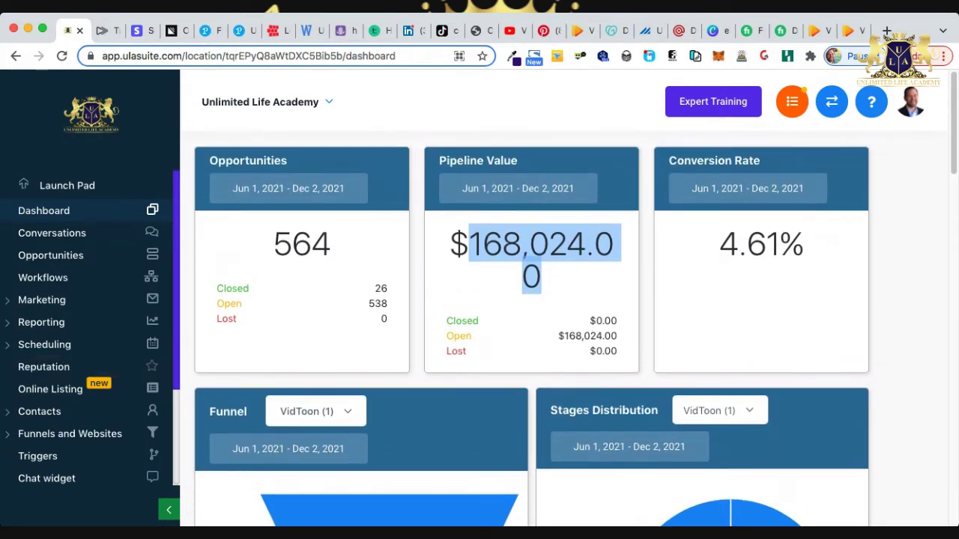
click(51, 255)
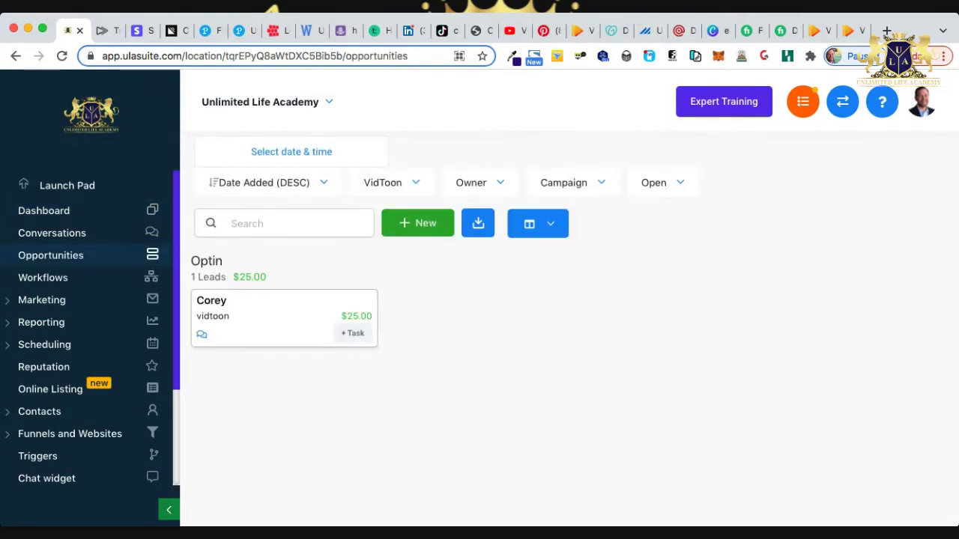
Delete the test lead's opportunity, leaving VidToon Optin at 0 leads and $0.00.
click(285, 307)
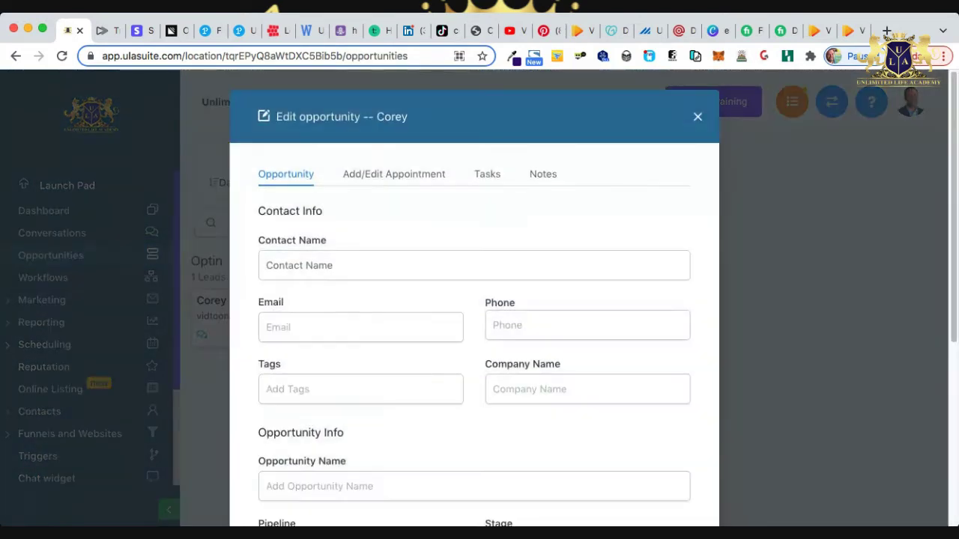
scroll(498, 303, down, 4)
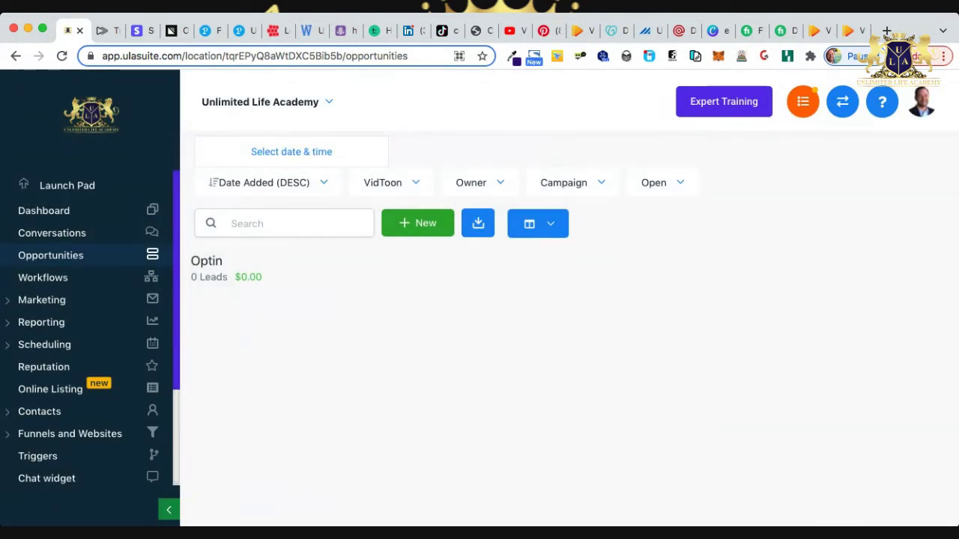
scroll(75, 343, down, 3)
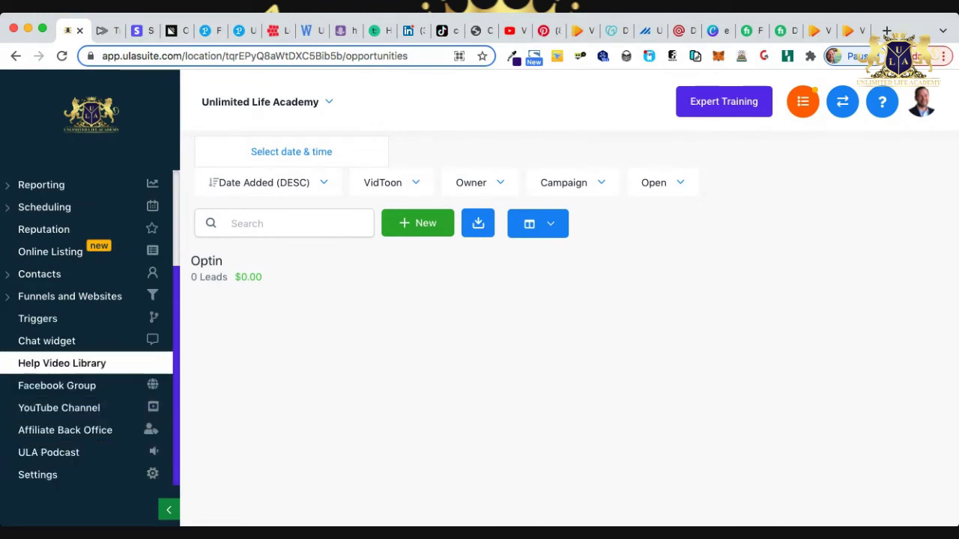
Open the Vidtoon funnel's optin step from Funnels and Websites > Funnels.
click(75, 296)
click(39, 323)
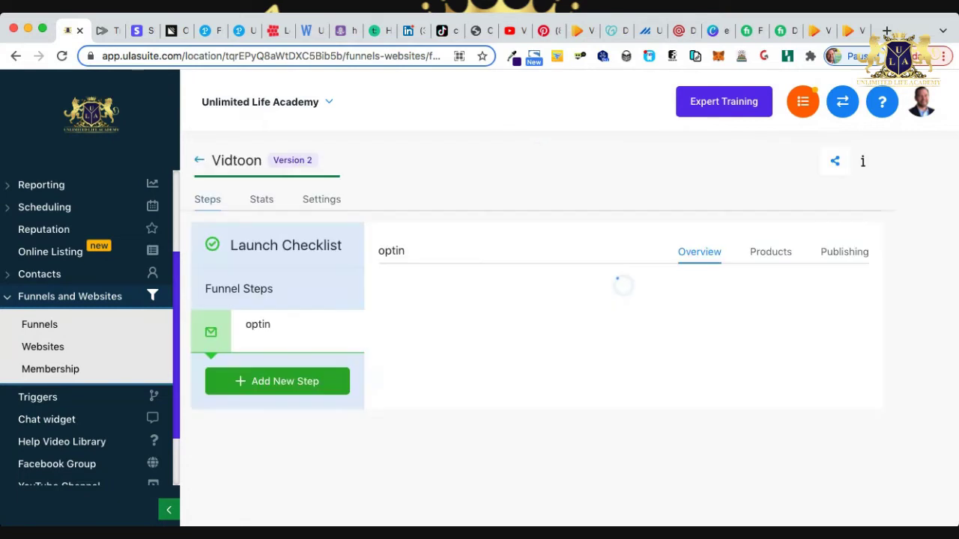
scroll(568, 300, down, 1)
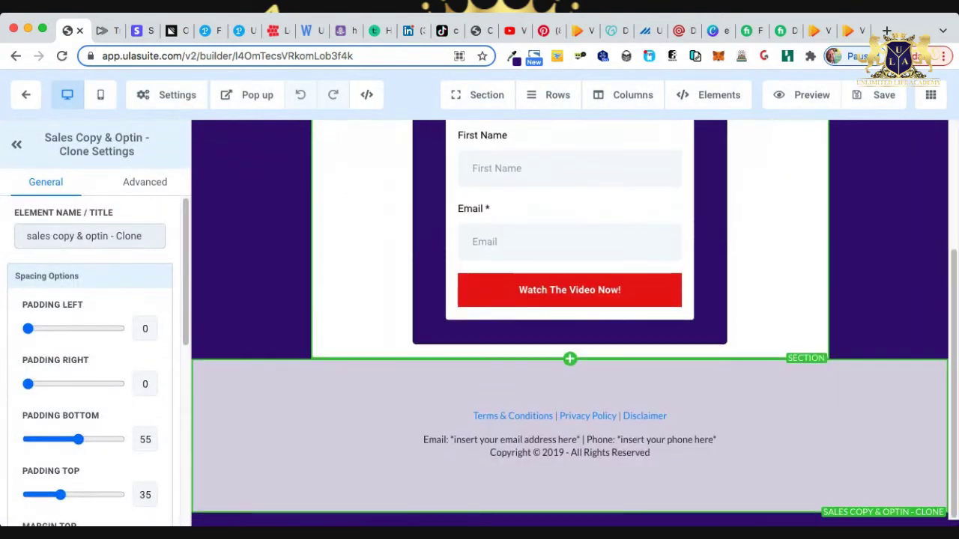
scroll(569, 446, down, 5)
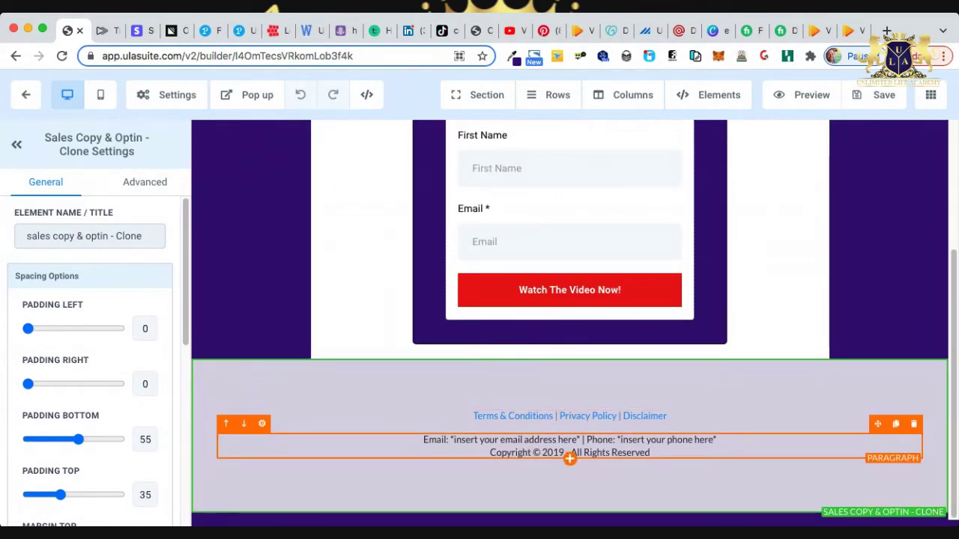
scroll(569, 450, up, 5)
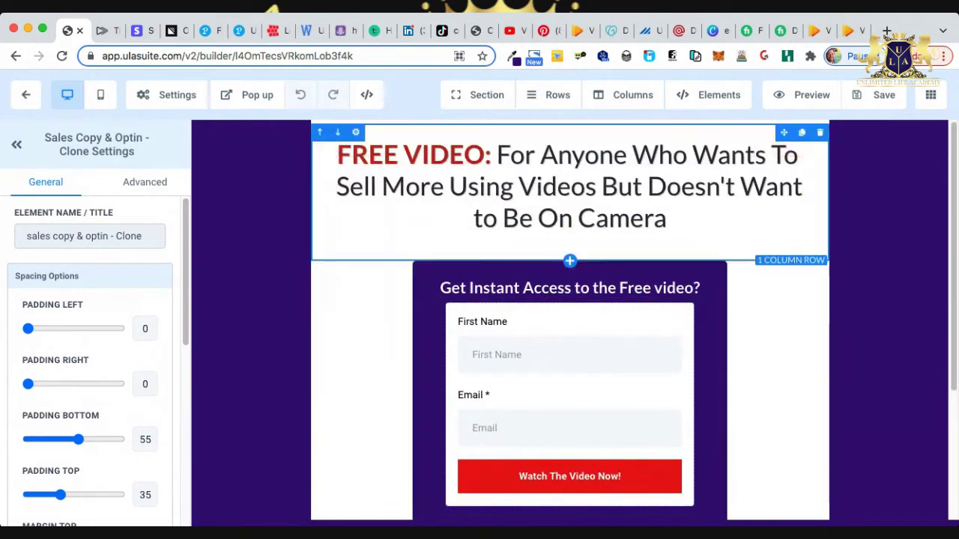
Preview the optin page and submit it with an autofilled test name and e-mail.
click(801, 95)
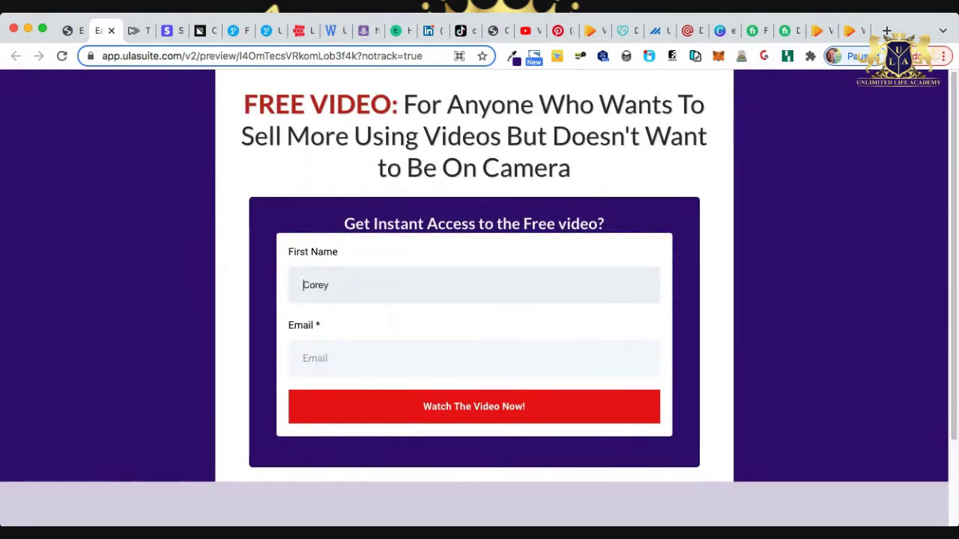
key(Tab)
key(Down)
key(Down)
key(Return)
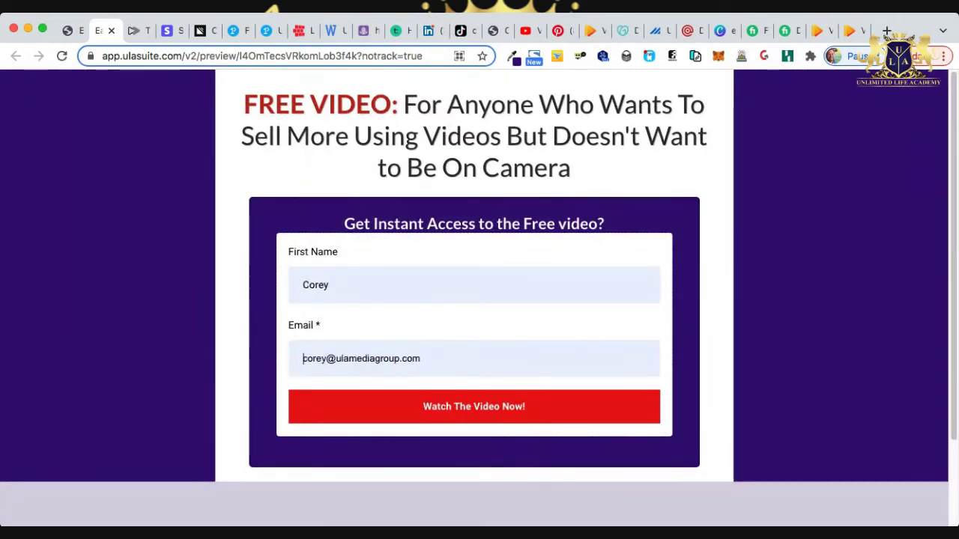
key(Return)
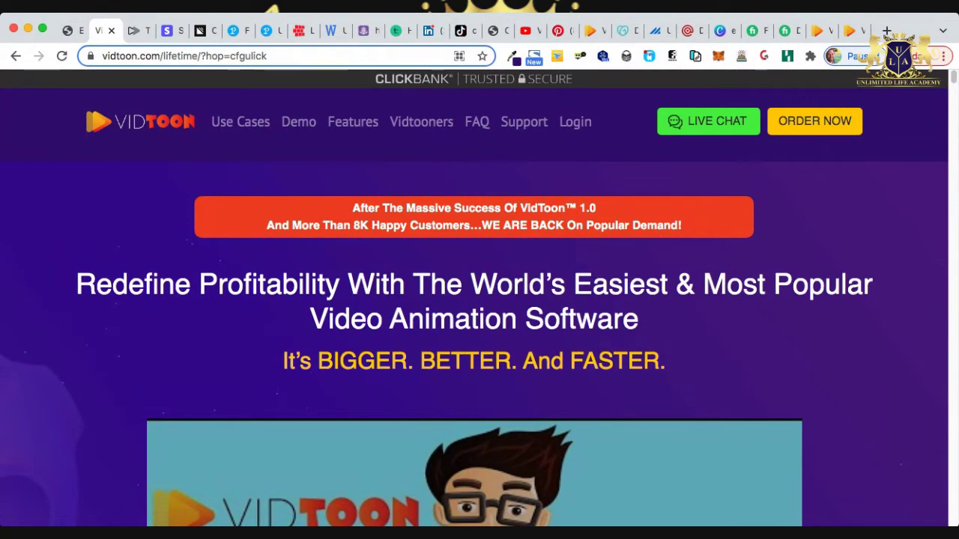
scroll(479, 299, down, 3)
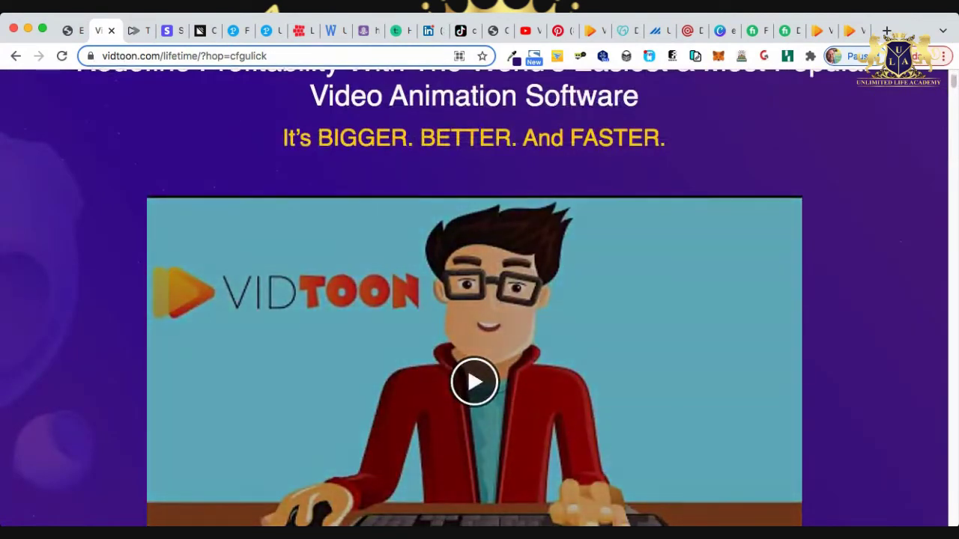
scroll(479, 300, up, 2)
scroll(480, 299, up, 1)
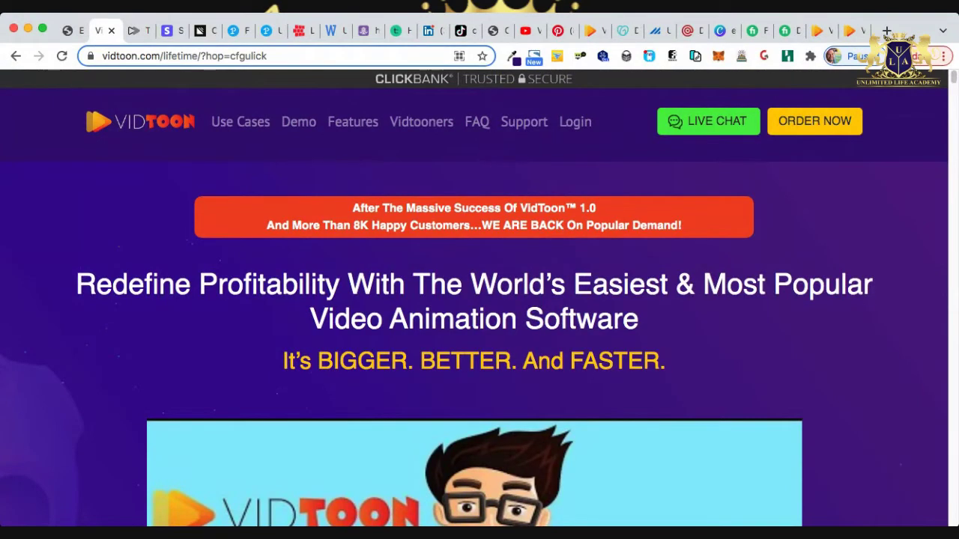
scroll(479, 300, down, 4)
scroll(479, 299, up, 4)
Close the Vidtoon sales page and page builder, then go to the Opportunities board.
click(110, 30)
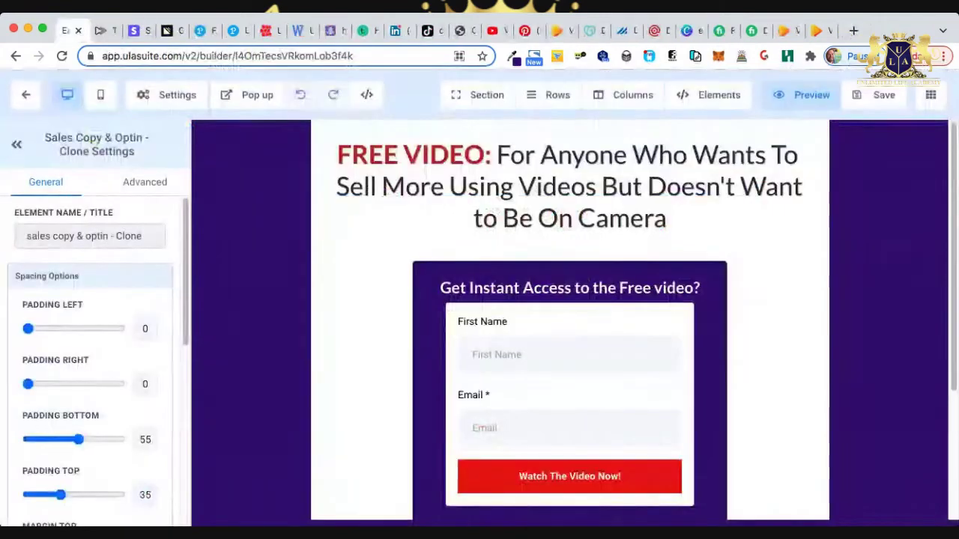
click(25, 94)
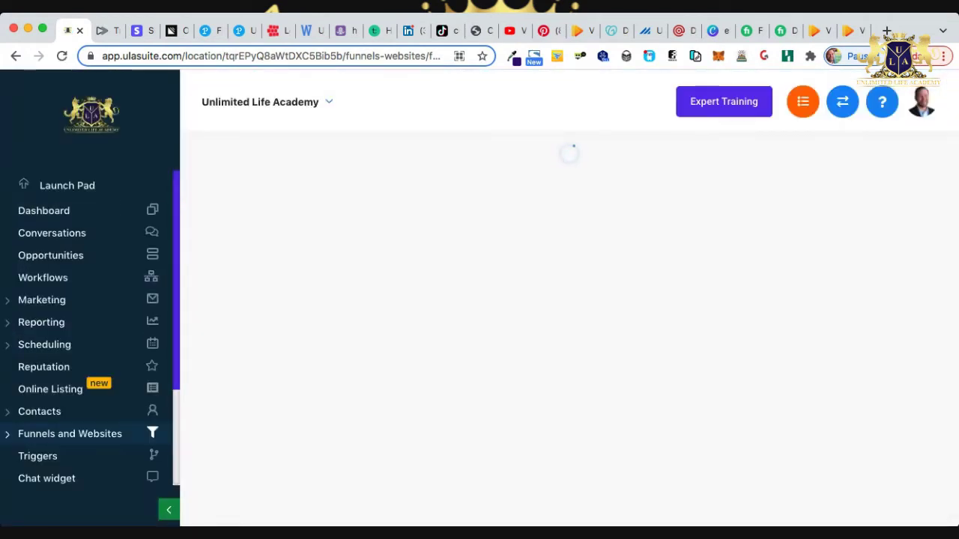
click(51, 255)
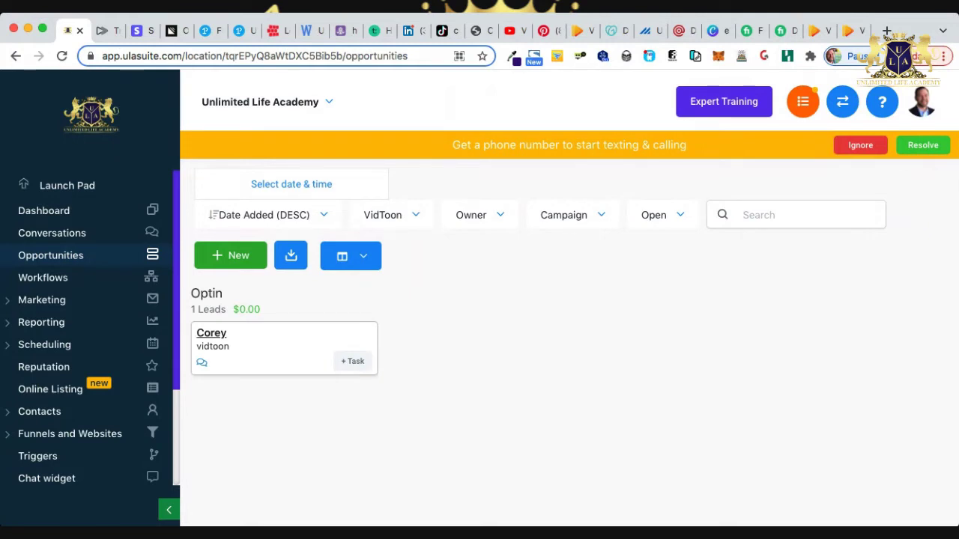
Inspect the new test lead's contact details, then return to the pipeline showing it in VidToon Optin.
click(212, 332)
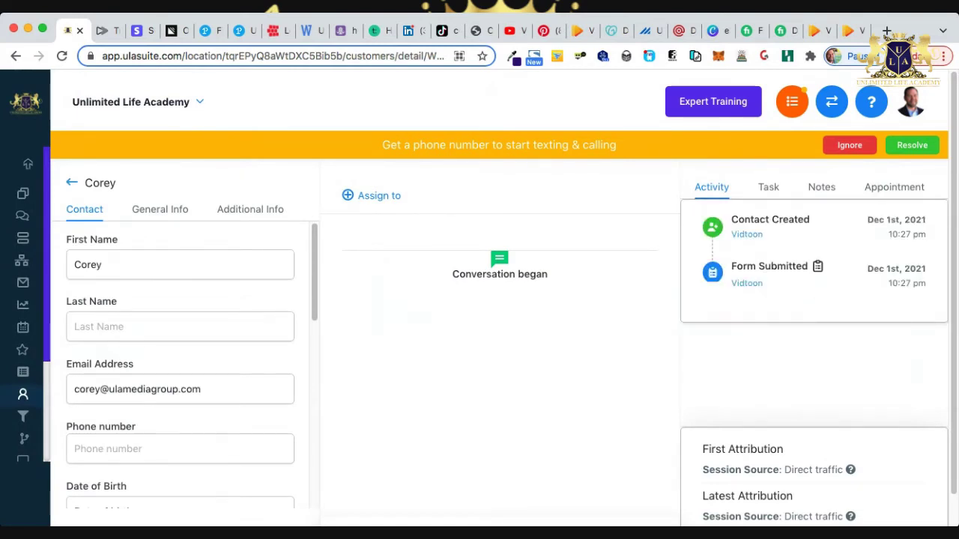
scroll(499, 337, down, 1)
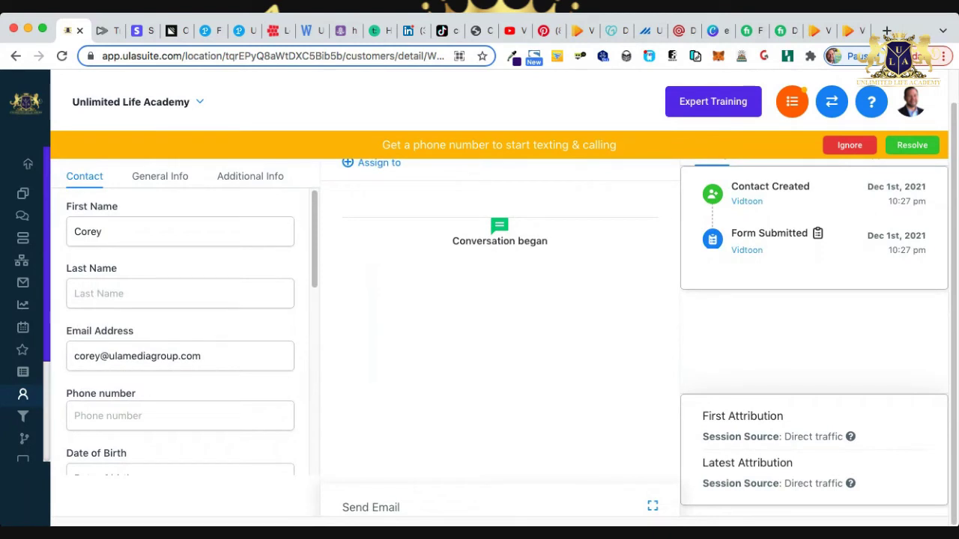
scroll(499, 337, up, 1)
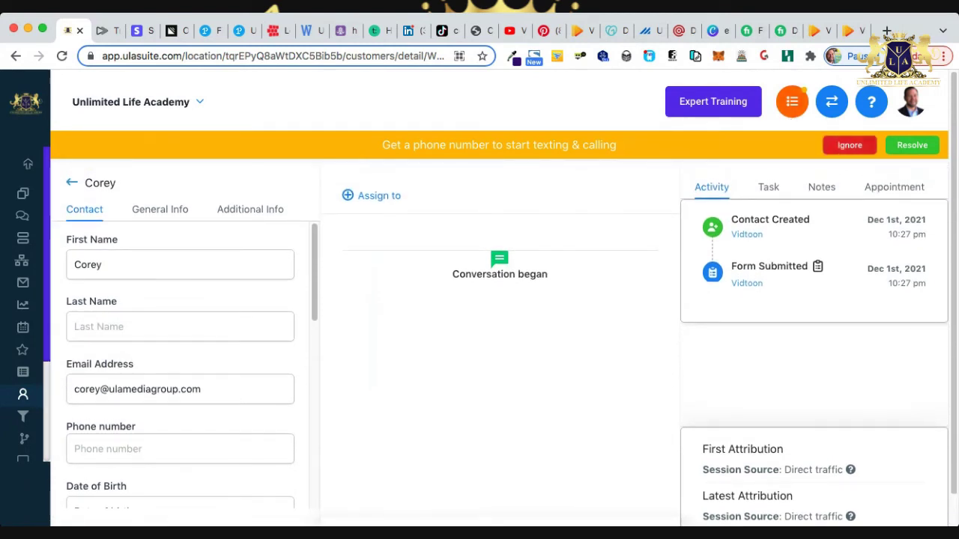
scroll(498, 337, down, 1)
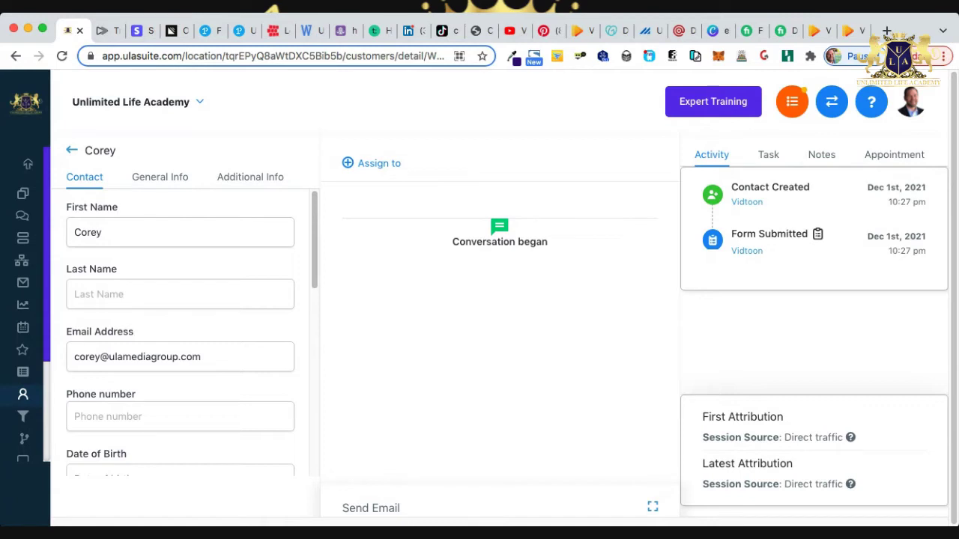
scroll(499, 315, down, 1)
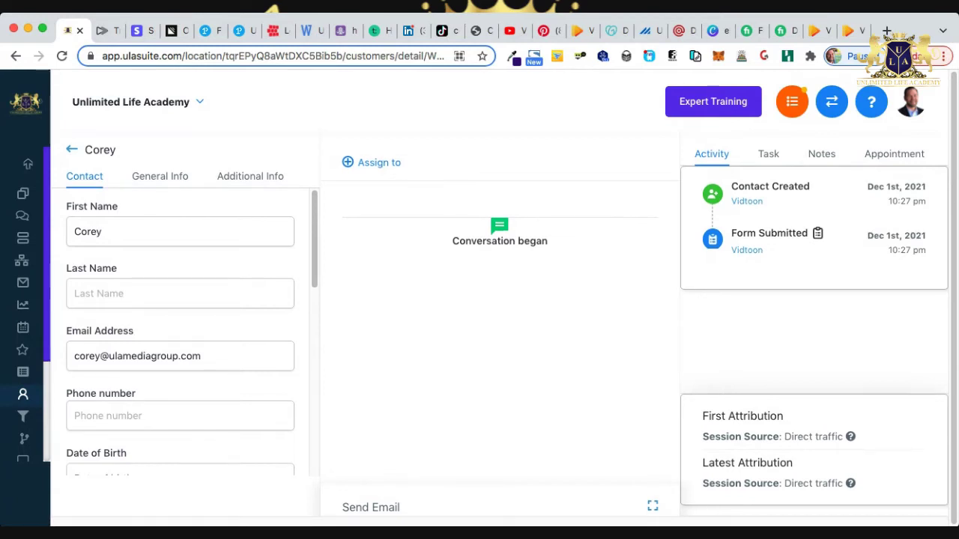
scroll(499, 315, up, 1)
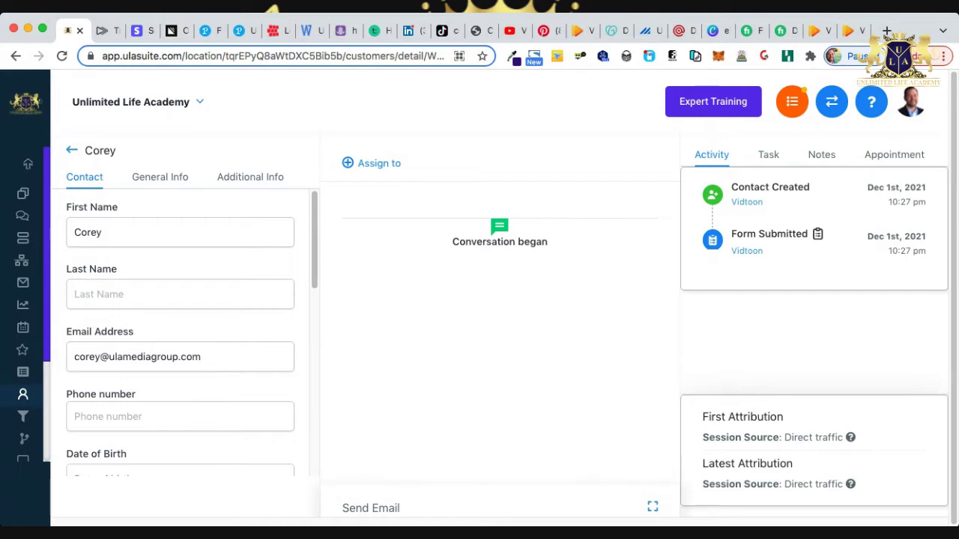
click(22, 237)
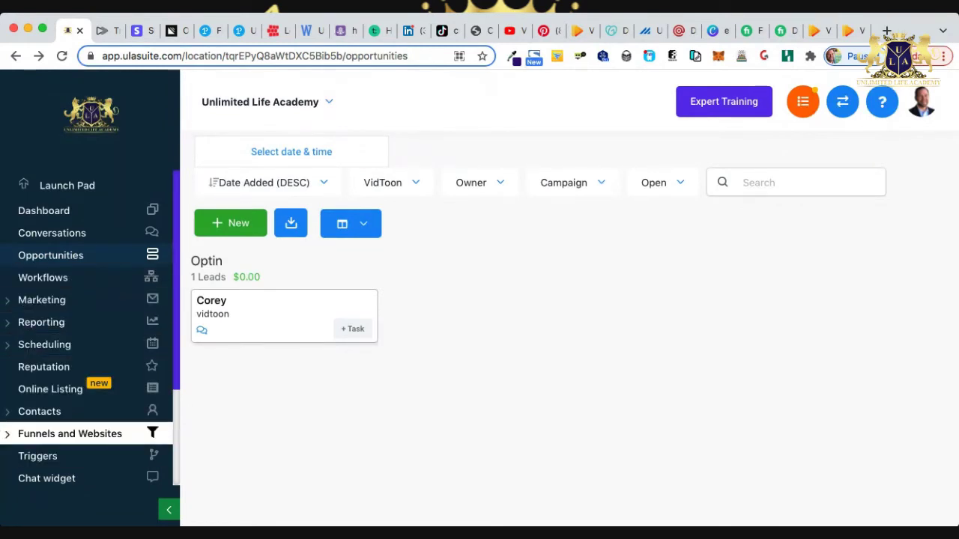
Look over the PASSIVE INCOME MULTIPLIER PLATFORM (PIMP) funnel's steps, then open Marketing > Form Builder.
click(70, 433)
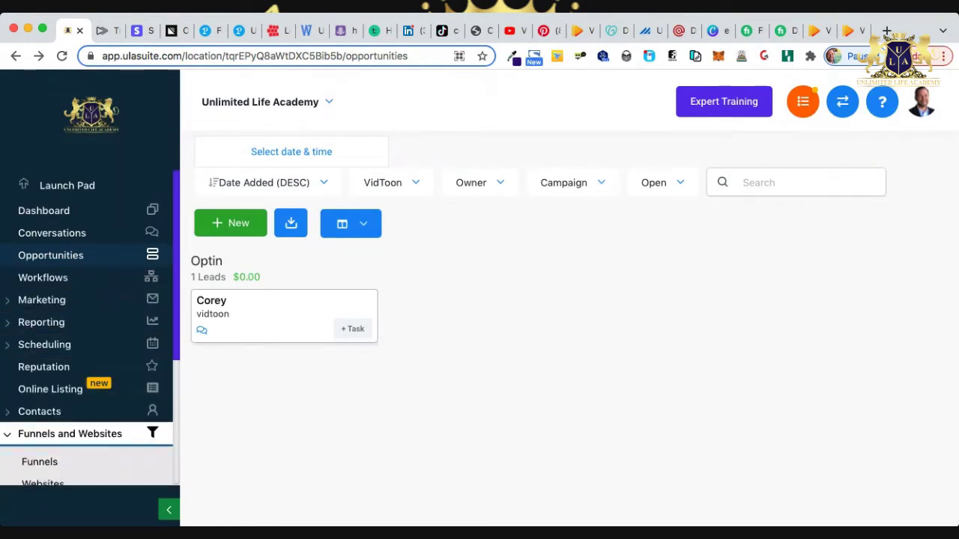
click(39, 461)
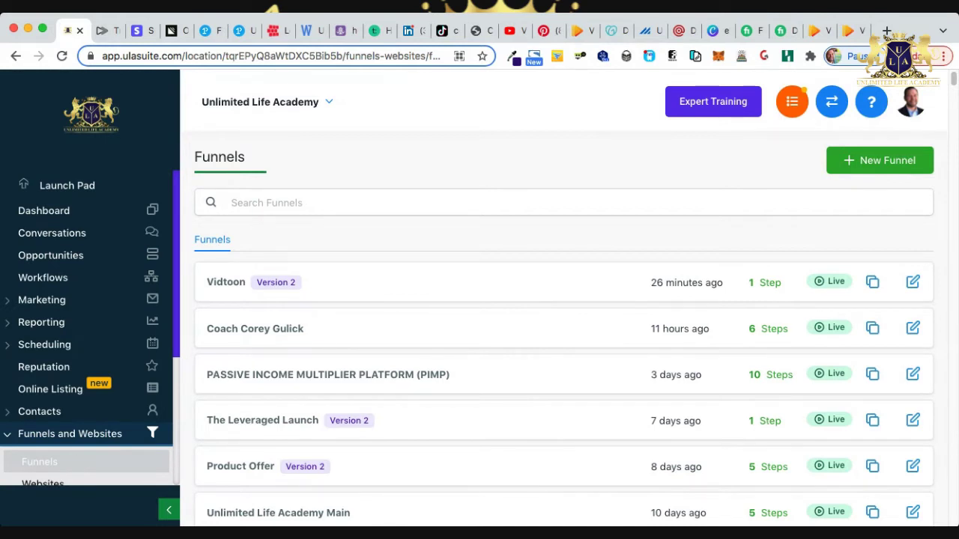
click(328, 375)
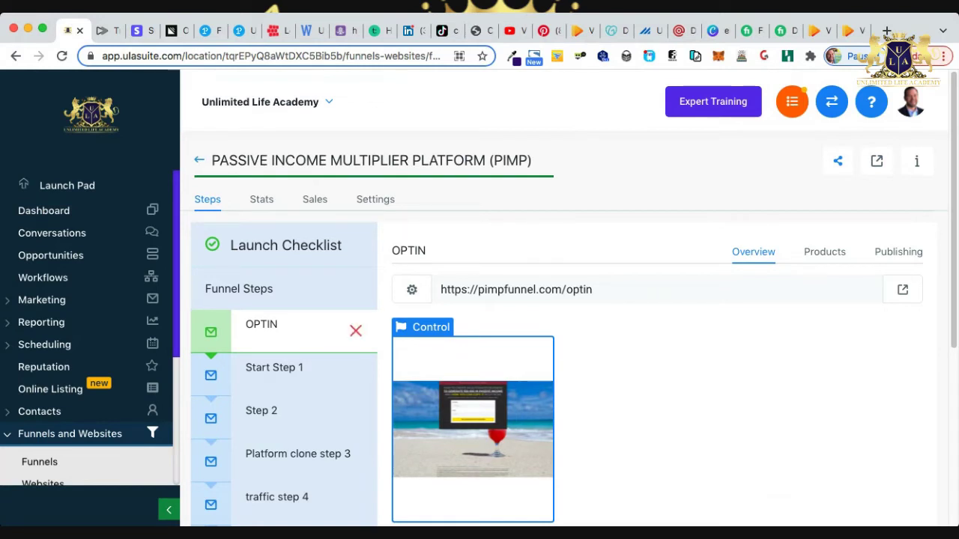
scroll(570, 300, down, 5)
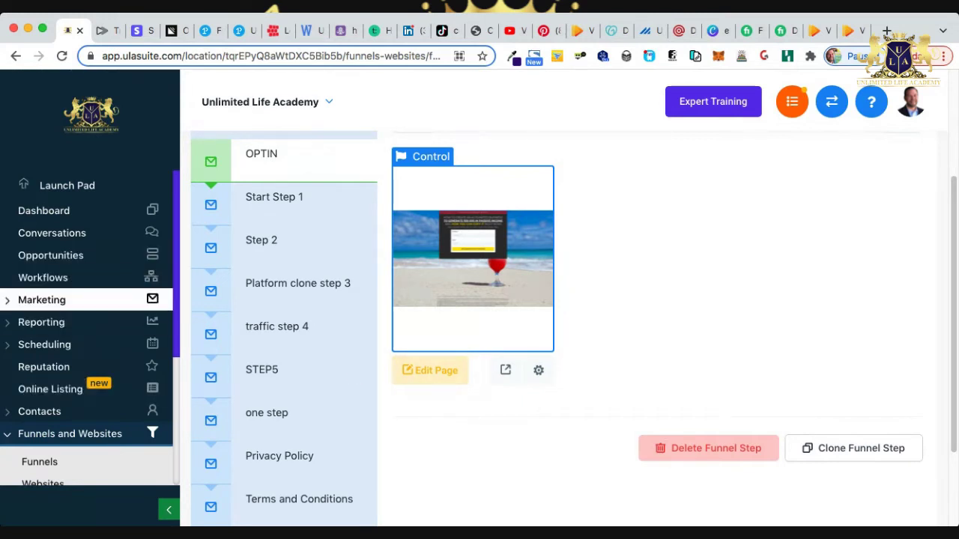
click(75, 300)
click(51, 395)
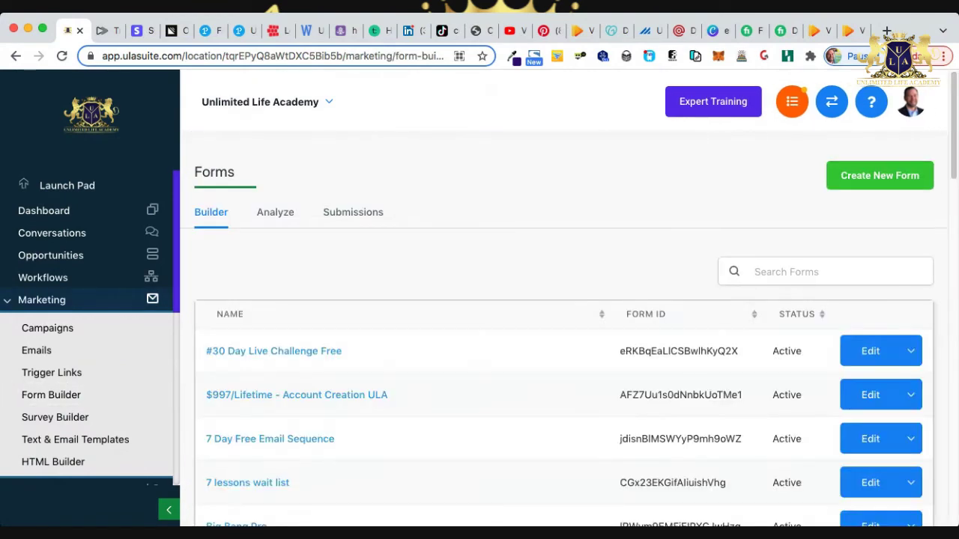
Show the PIMP form's Options and select its On Submit redirect URL.
scroll(562, 337, down, 10)
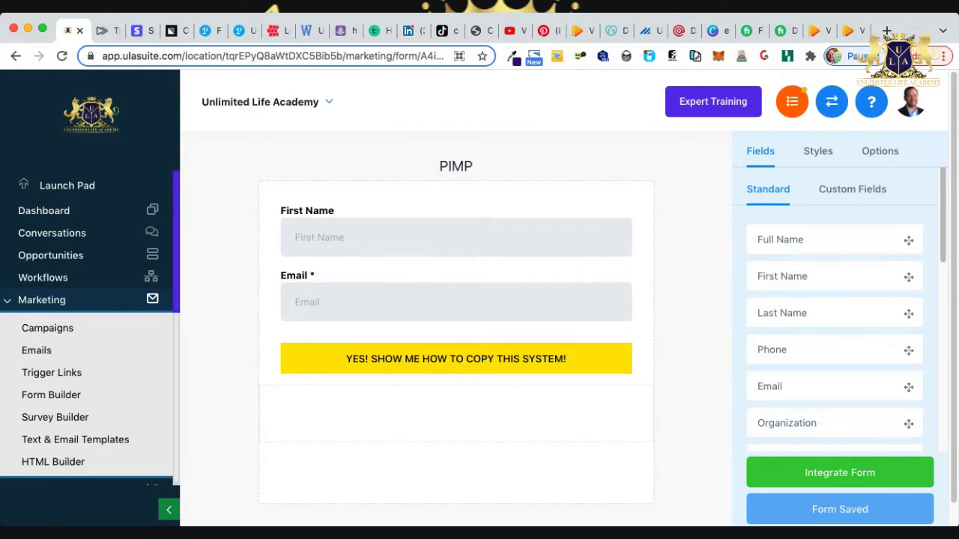
click(879, 151)
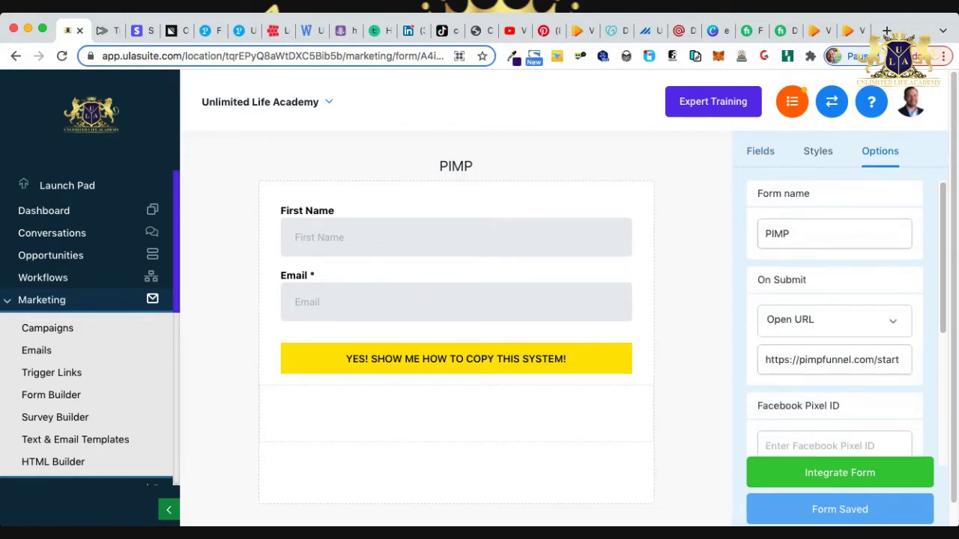
triple_click(843, 360)
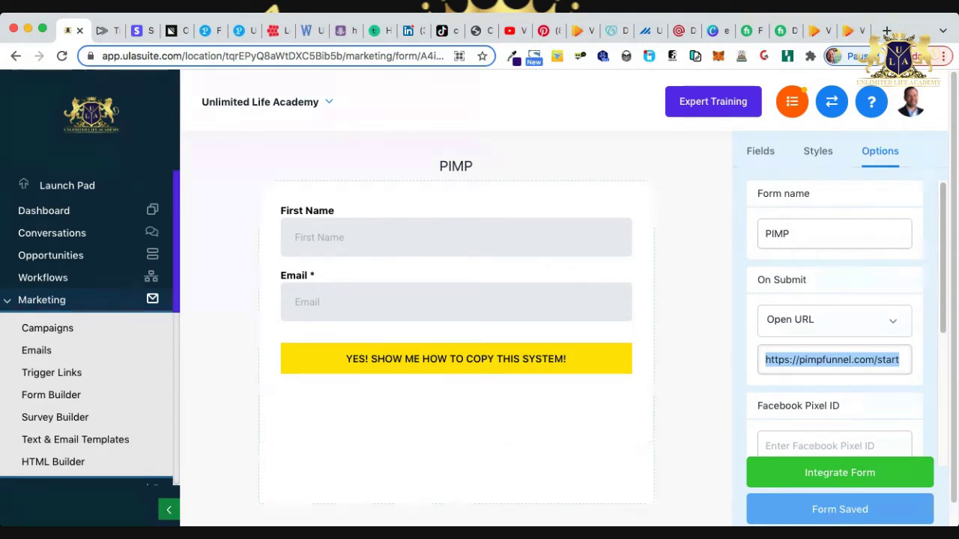
Compare it against the PIMP funnel's OPTIN and Start Step 1 page URLs.
click(75, 300)
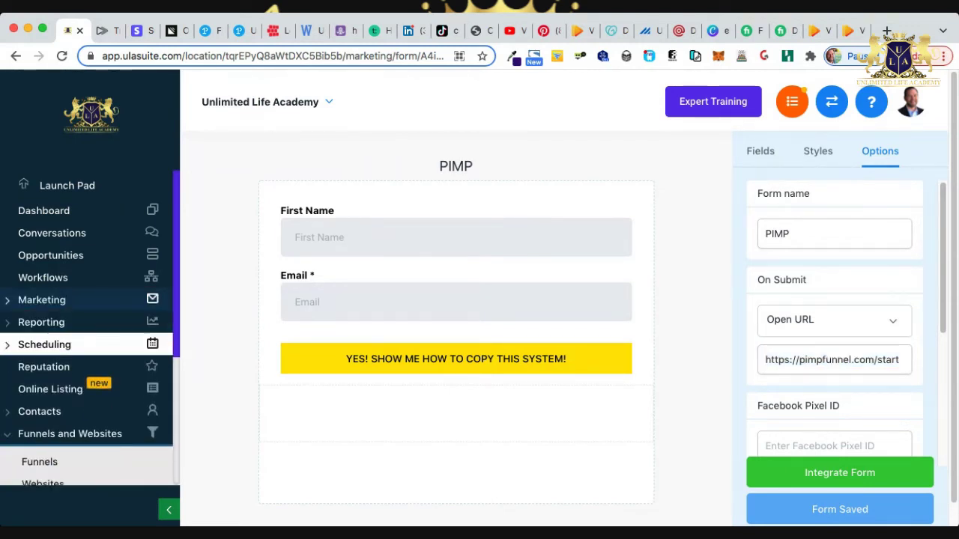
click(45, 460)
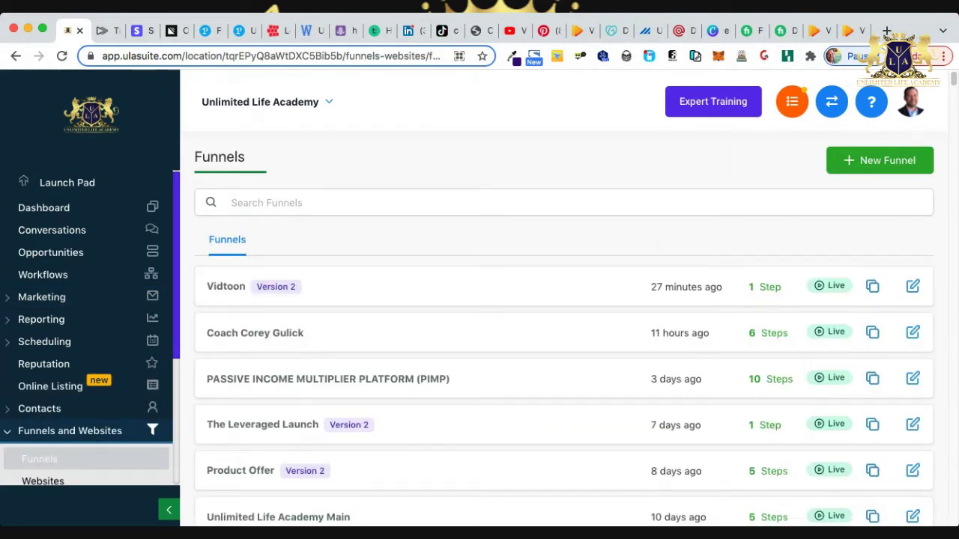
click(327, 379)
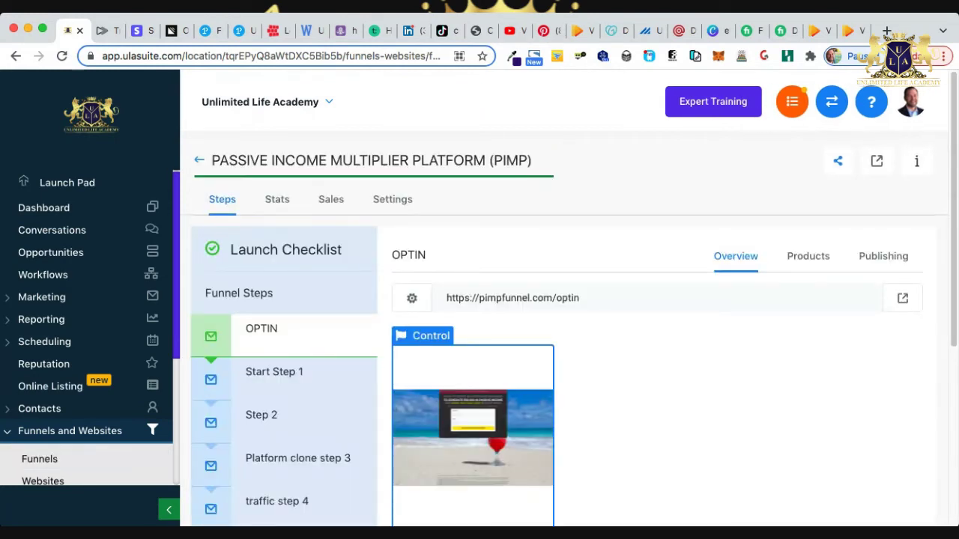
drag(446, 298, 580, 298)
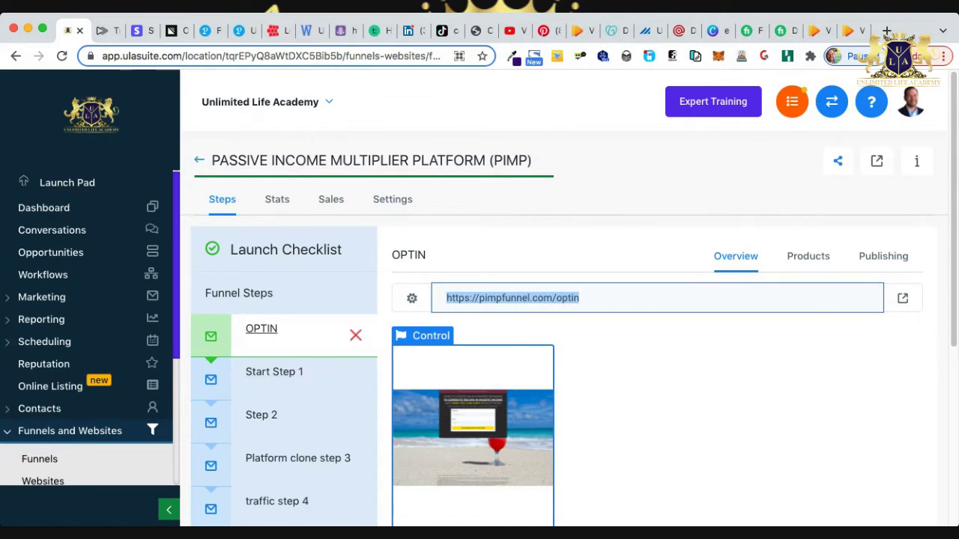
click(274, 372)
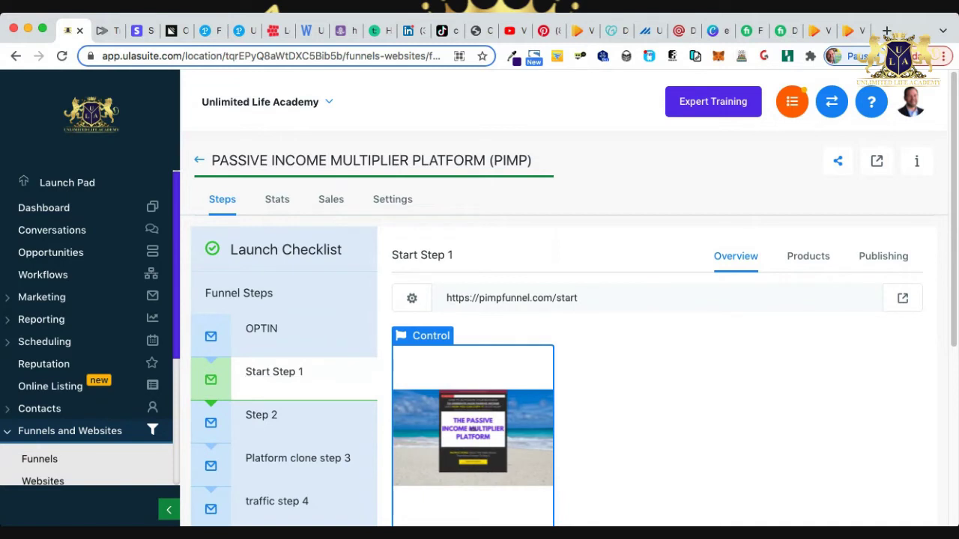
click(512, 297)
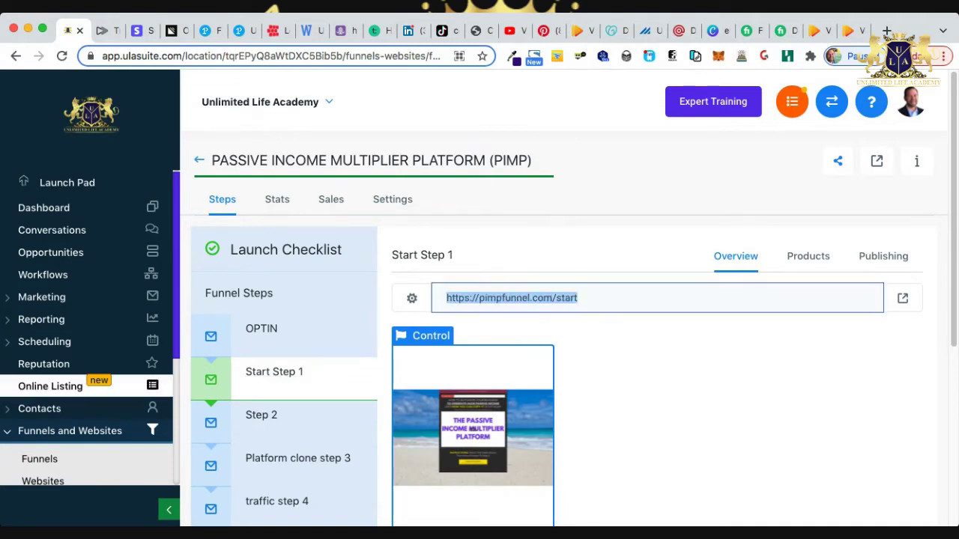
click(42, 297)
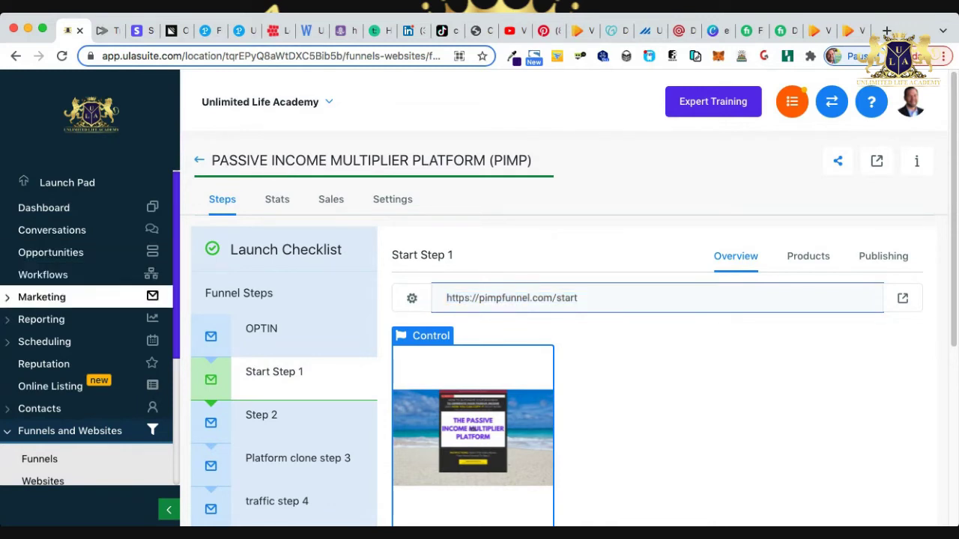
click(51, 391)
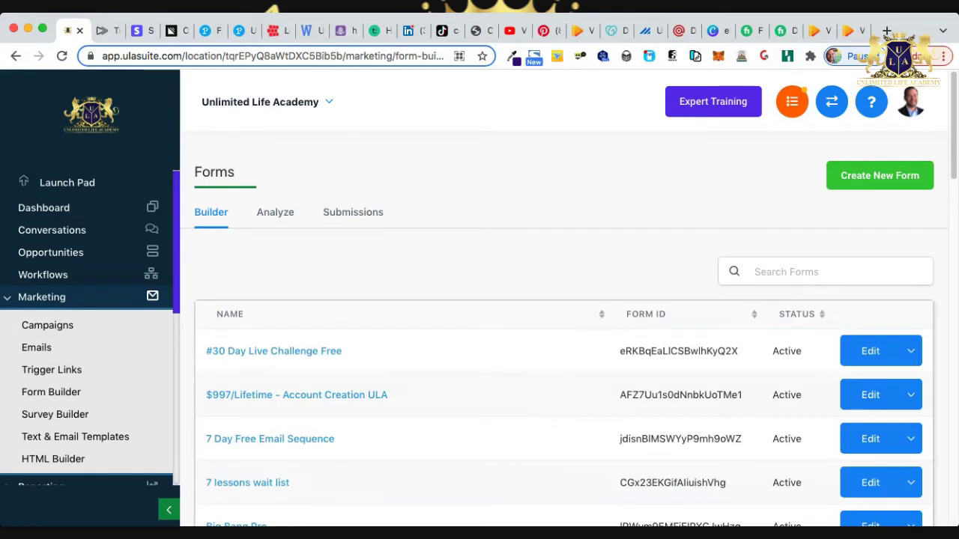
scroll(562, 315, down, 10)
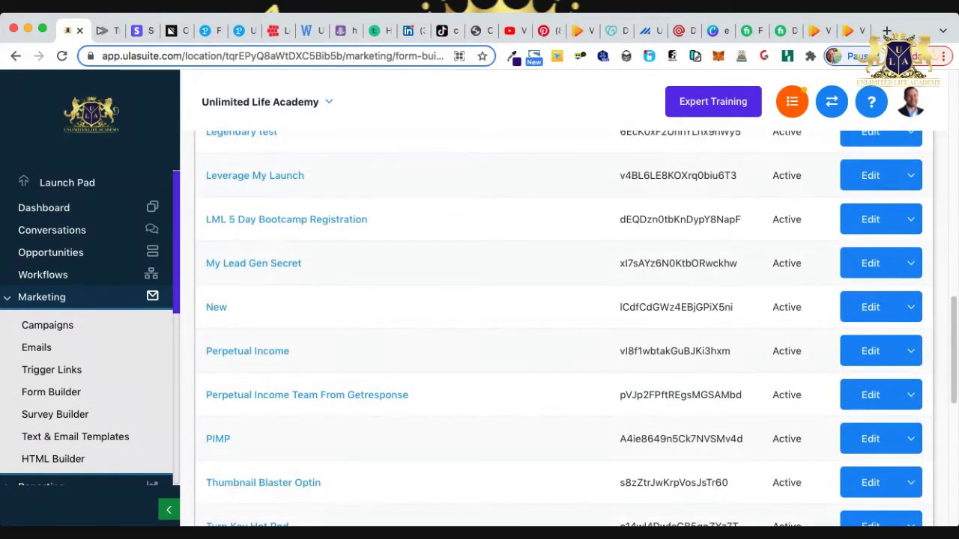
click(869, 439)
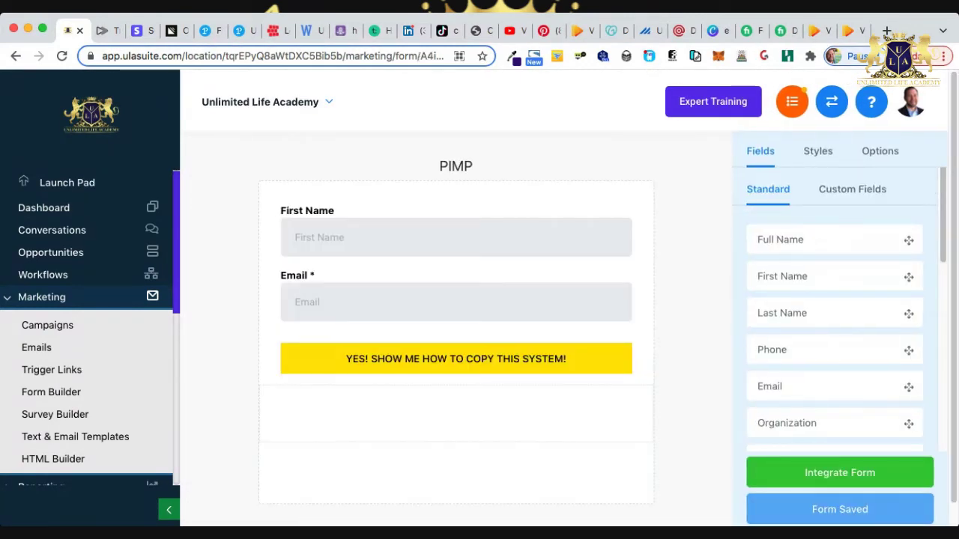
click(880, 151)
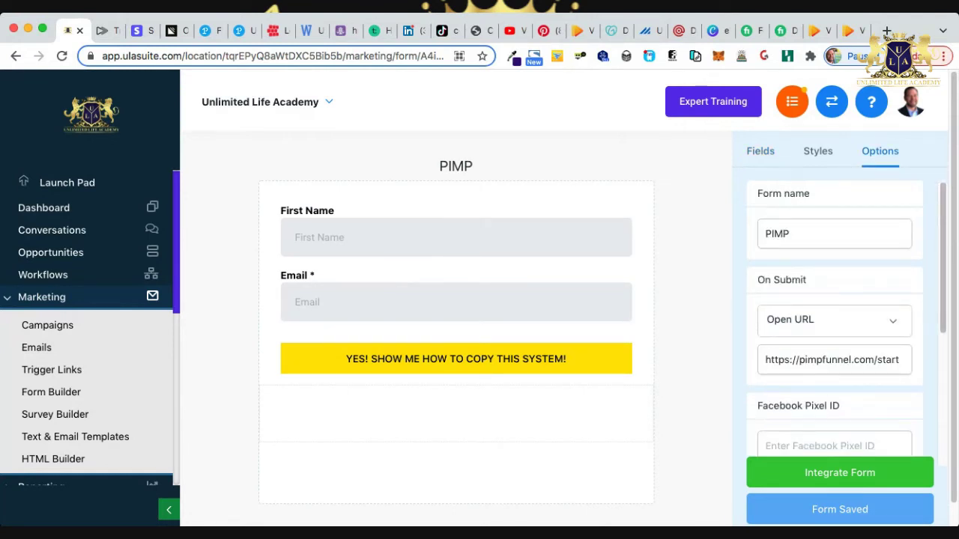
drag(807, 279, 756, 279)
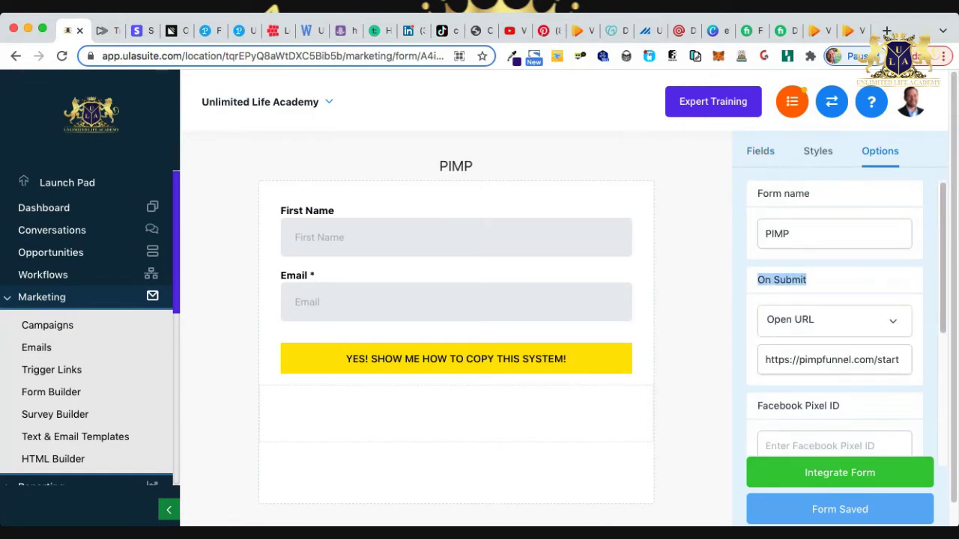
triple_click(824, 359)
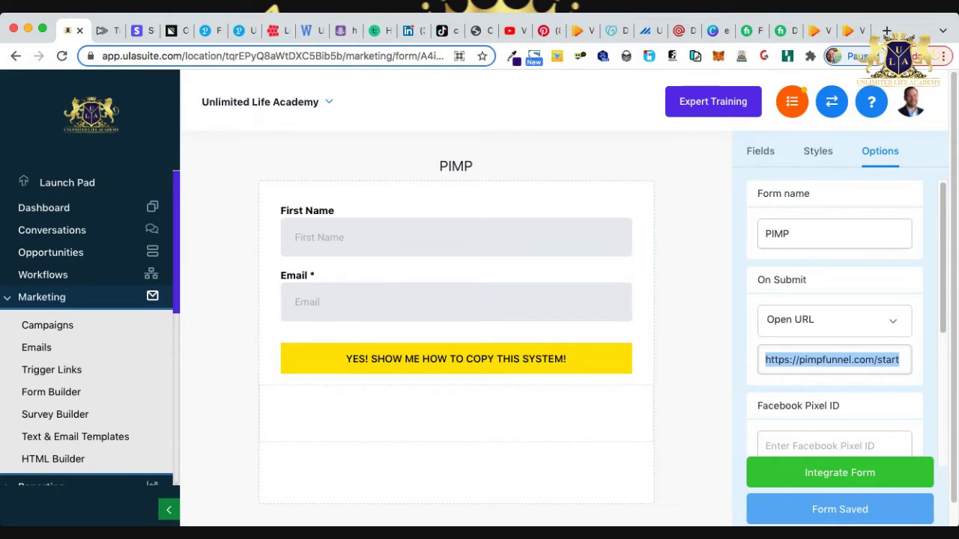
click(832, 359)
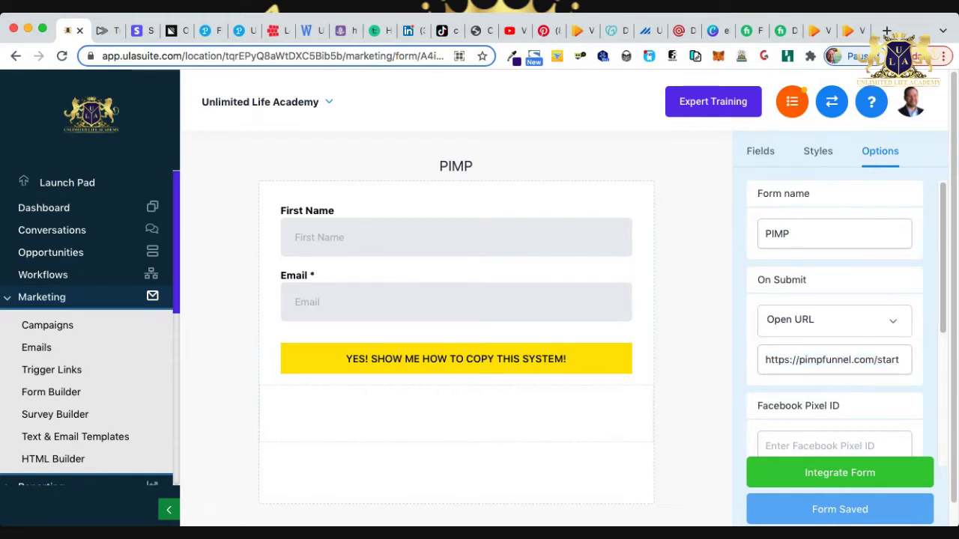
click(42, 297)
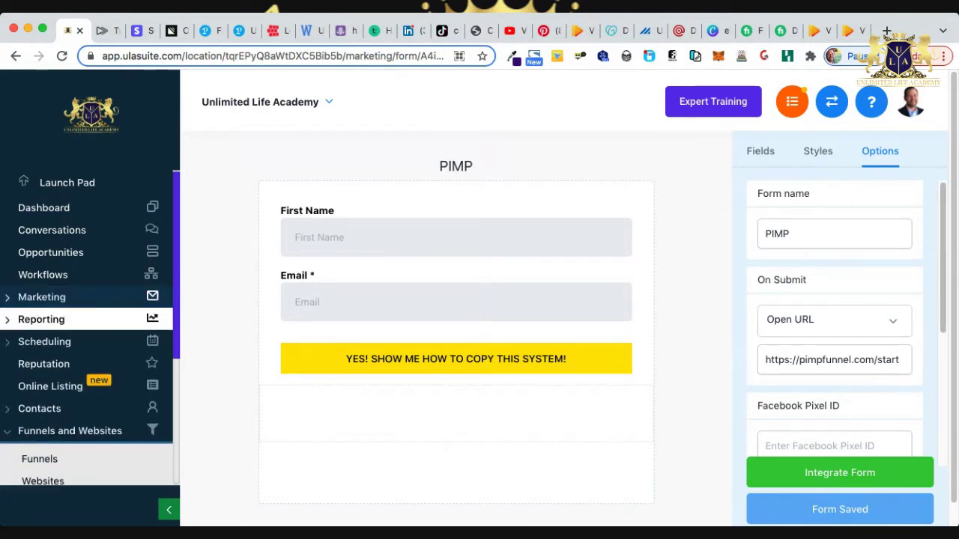
Reopen the PIMP funnel's steps from the funnel list.
scroll(87, 330, down, 3)
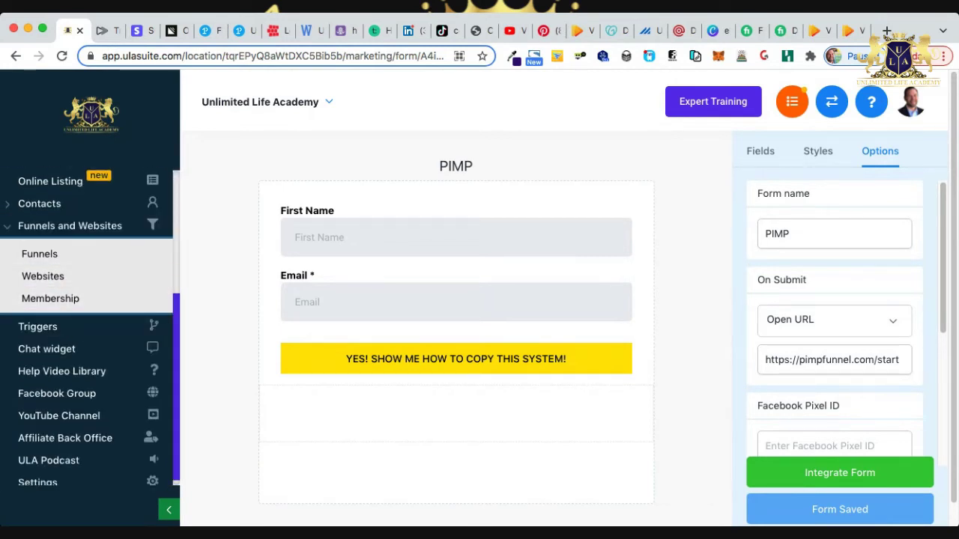
click(45, 253)
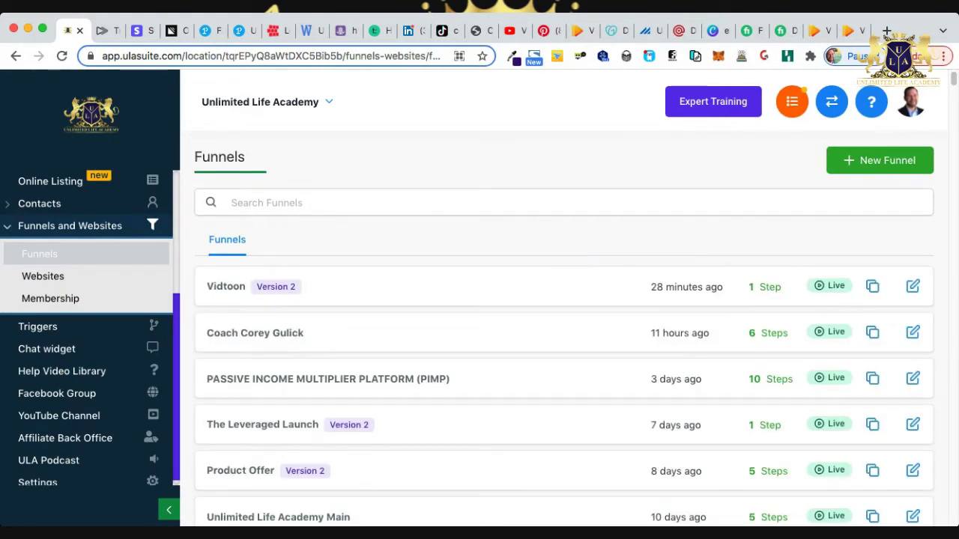
click(327, 379)
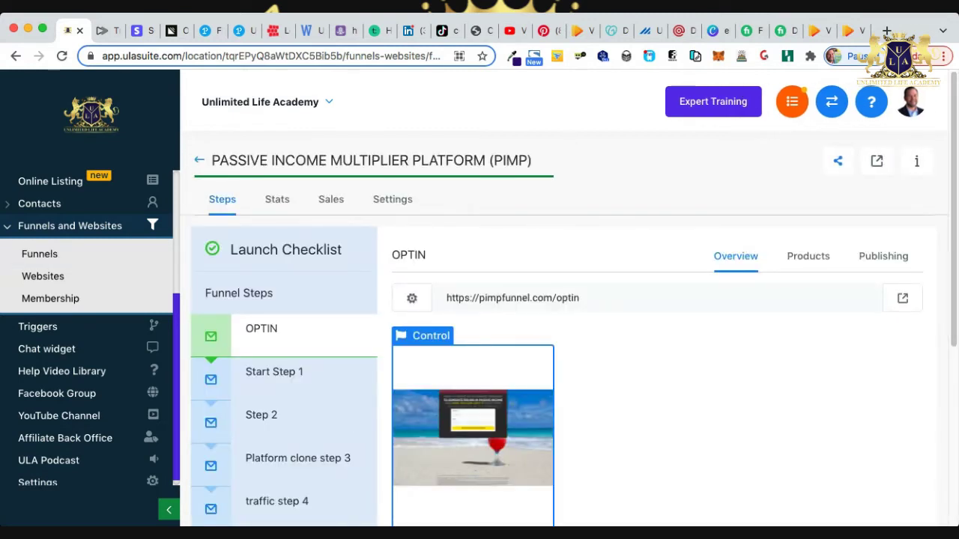
Open the PIMP trigger, which adds an OPTIN-stage opportunity on PIMP form submission.
click(45, 327)
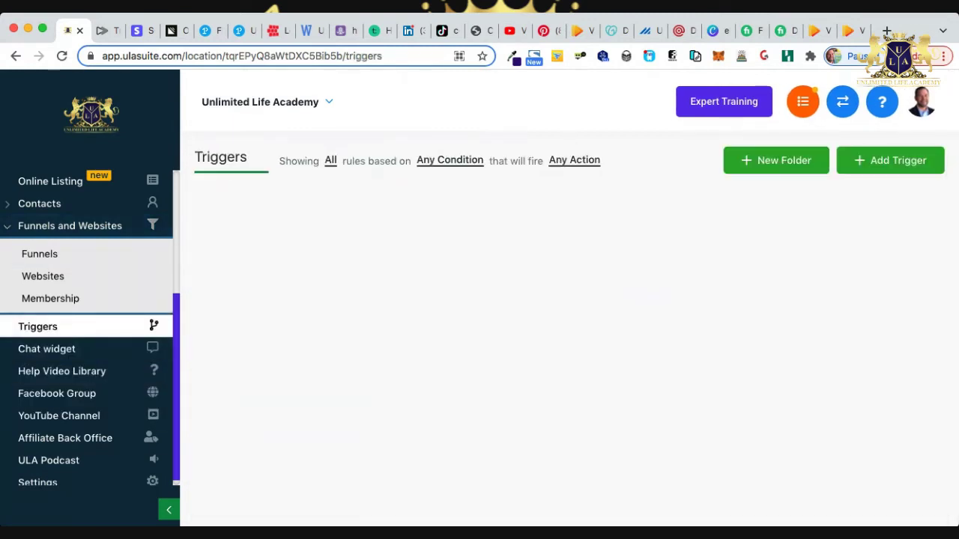
scroll(564, 337, down, 15)
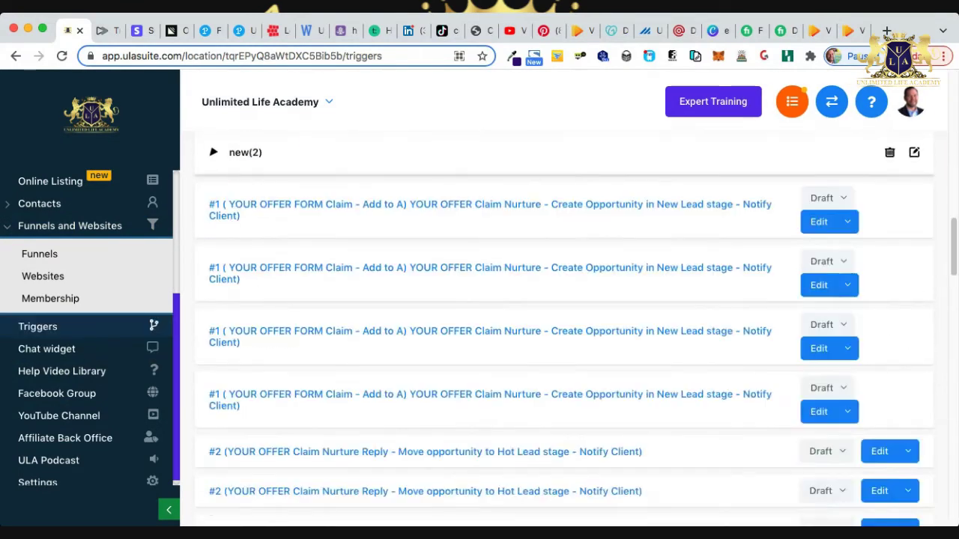
scroll(564, 337, up, 3)
scroll(564, 337, up, 10)
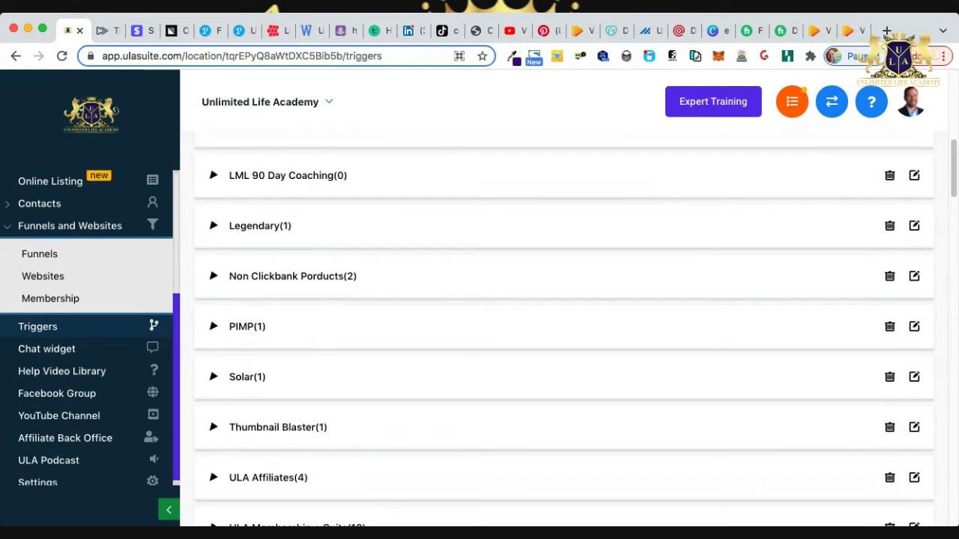
click(248, 327)
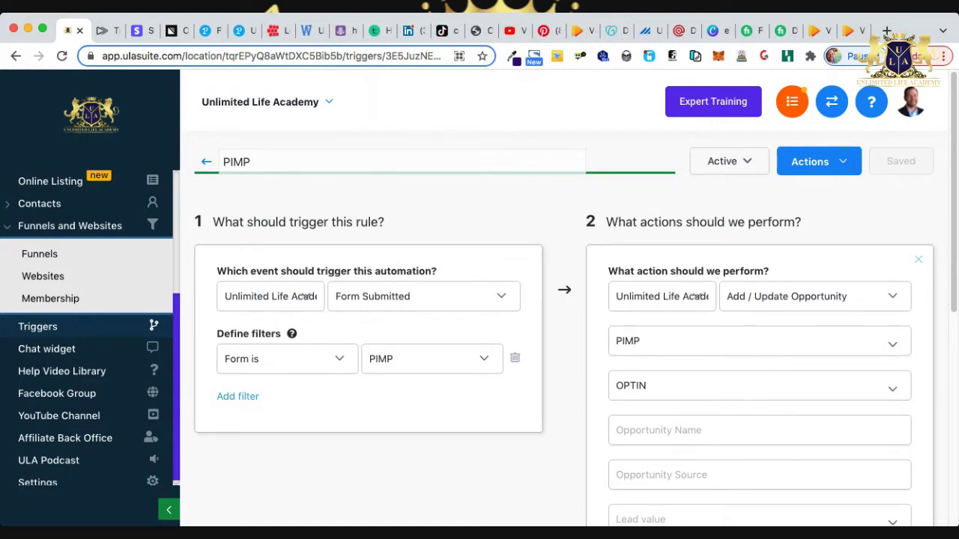
Scroll through the PIMP trigger's actions, including Add To Campaign 'pimp', then open the Funnels list.
scroll(569, 300, down, 5)
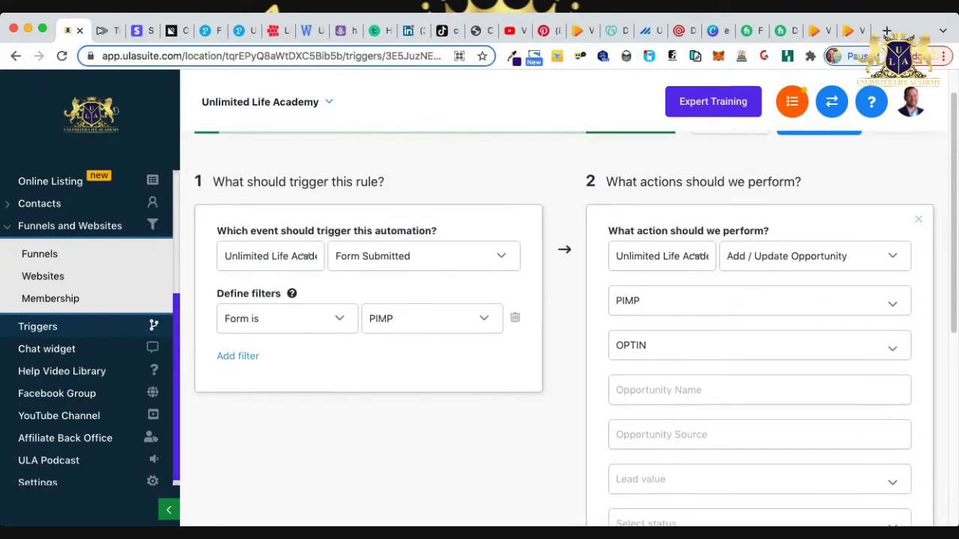
scroll(697, 345, down, 5)
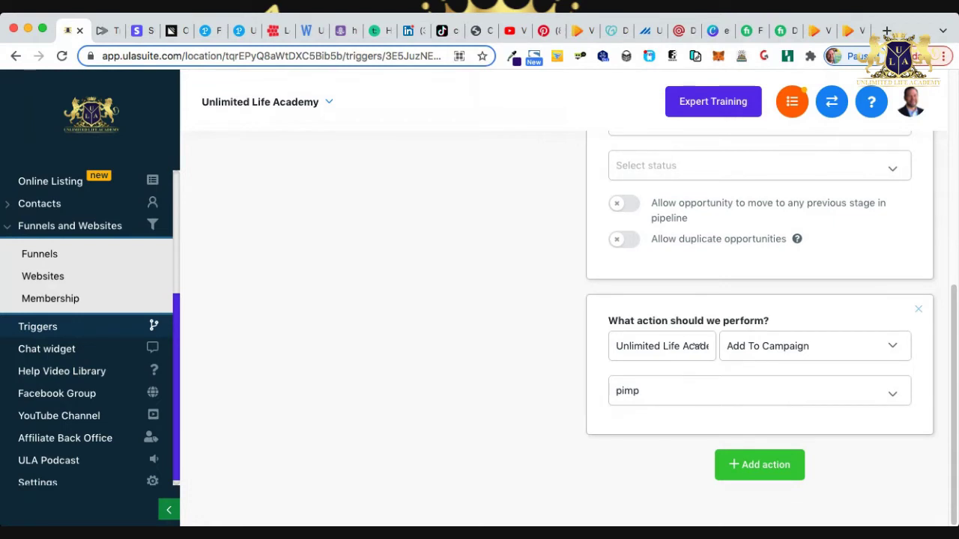
scroll(696, 345, up, 1)
scroll(86, 326, up, 4)
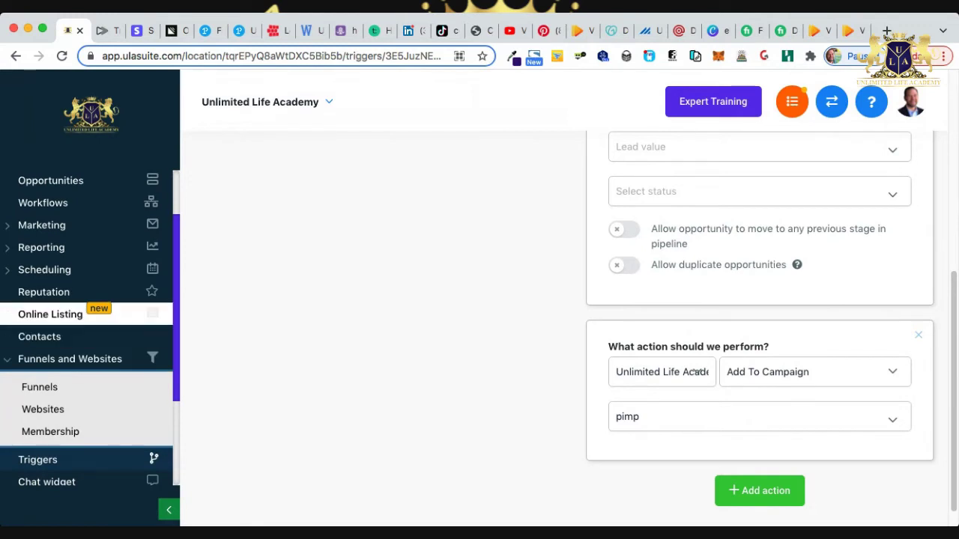
scroll(86, 326, up, 3)
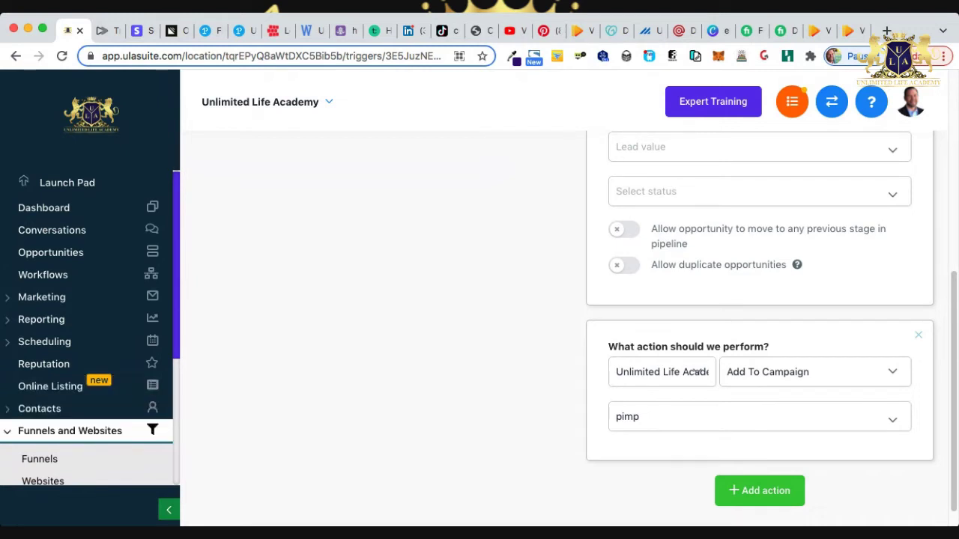
scroll(86, 430, down, 2)
click(42, 416)
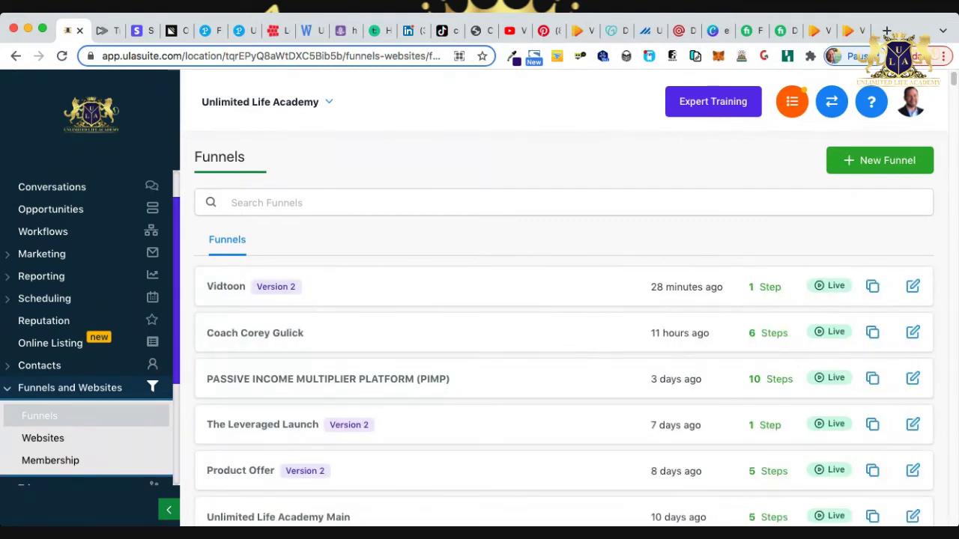
Switch the Opportunities board to the PIMP pipeline, check its 19 OPTIN leads, and open the last lead.
click(51, 209)
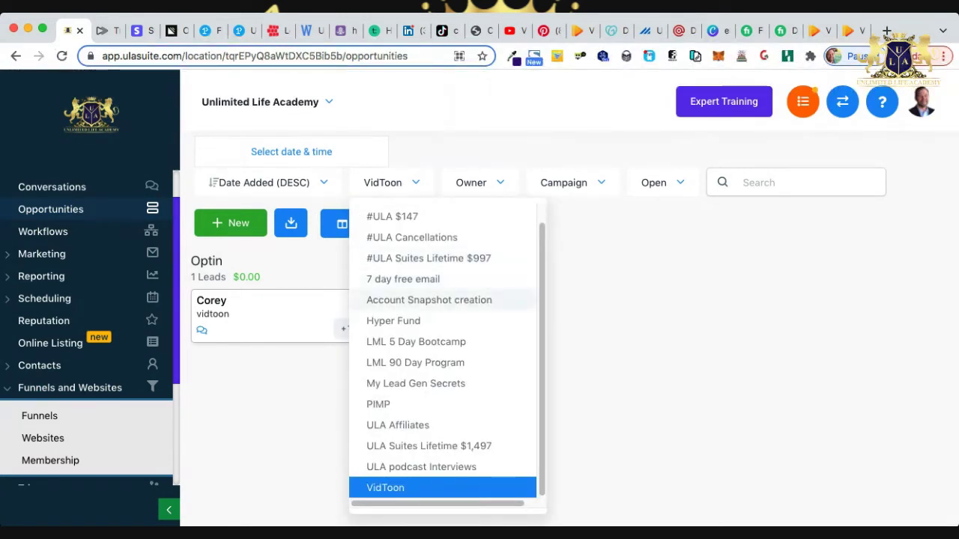
scroll(442, 355, up, 1)
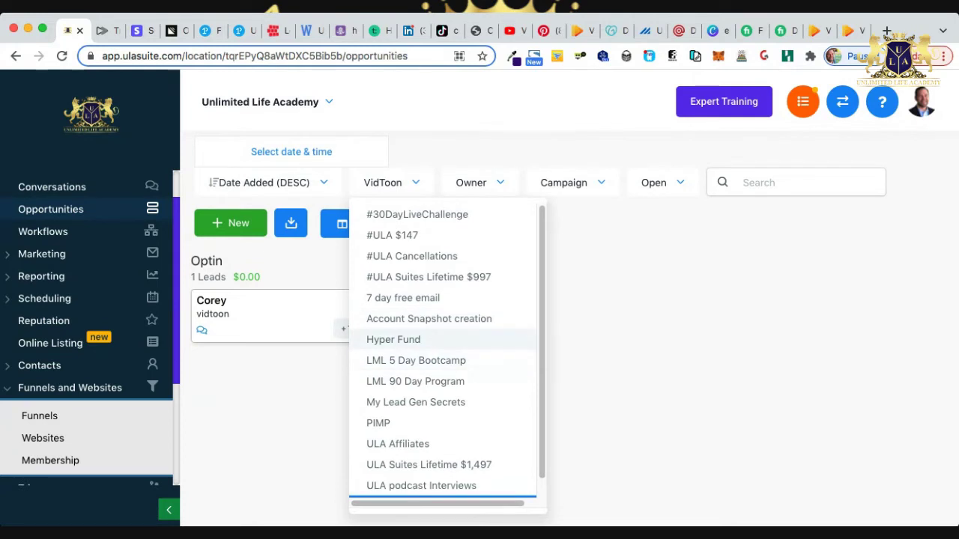
scroll(441, 320, down, 1)
click(378, 403)
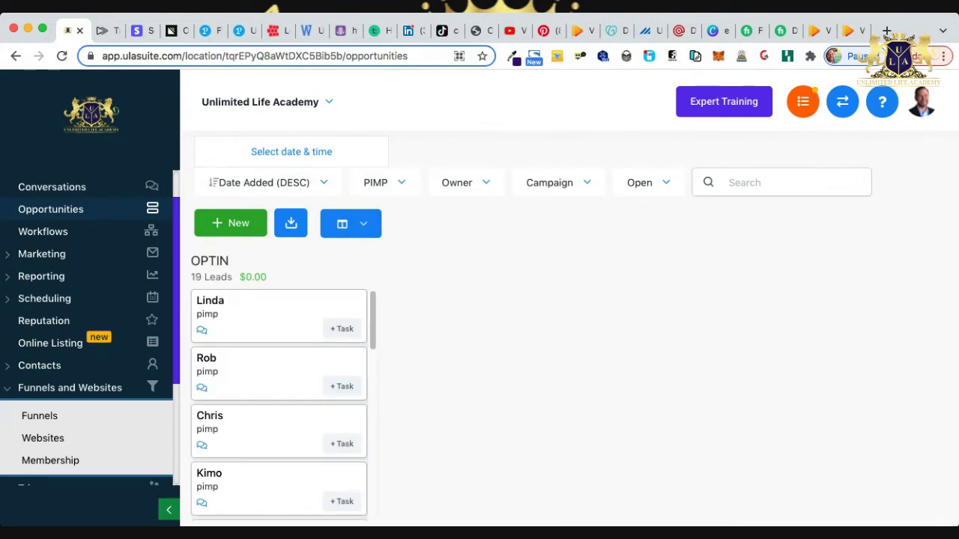
scroll(278, 404, down, 10)
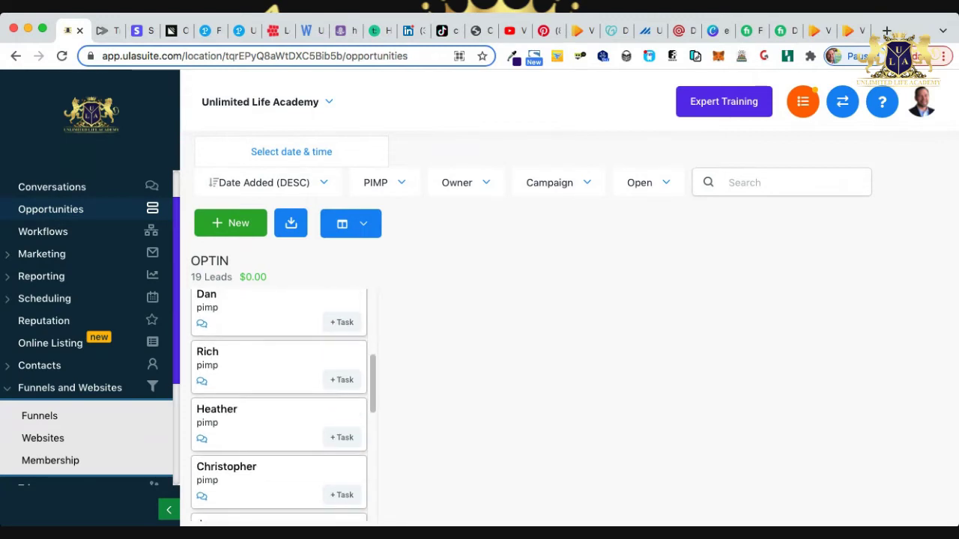
scroll(278, 404, up, 10)
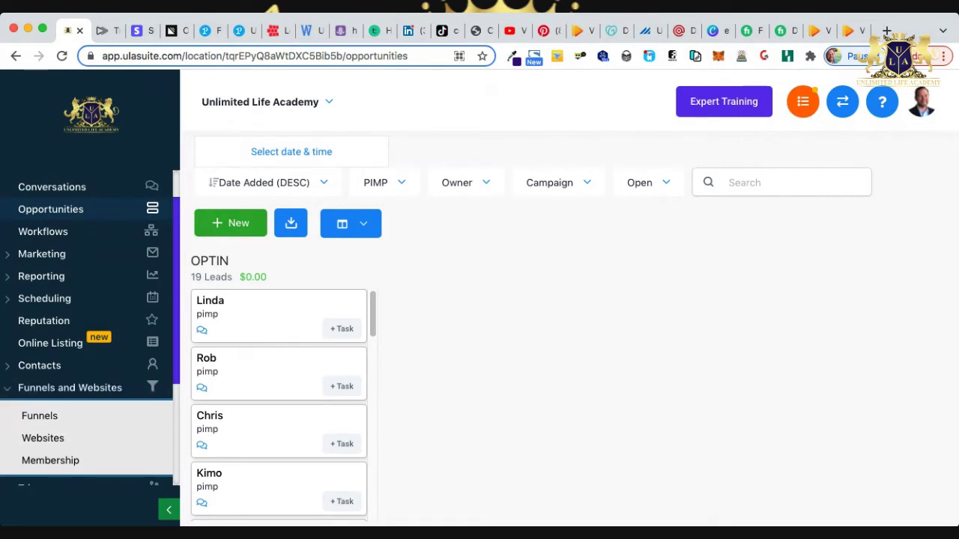
scroll(278, 405, down, 15)
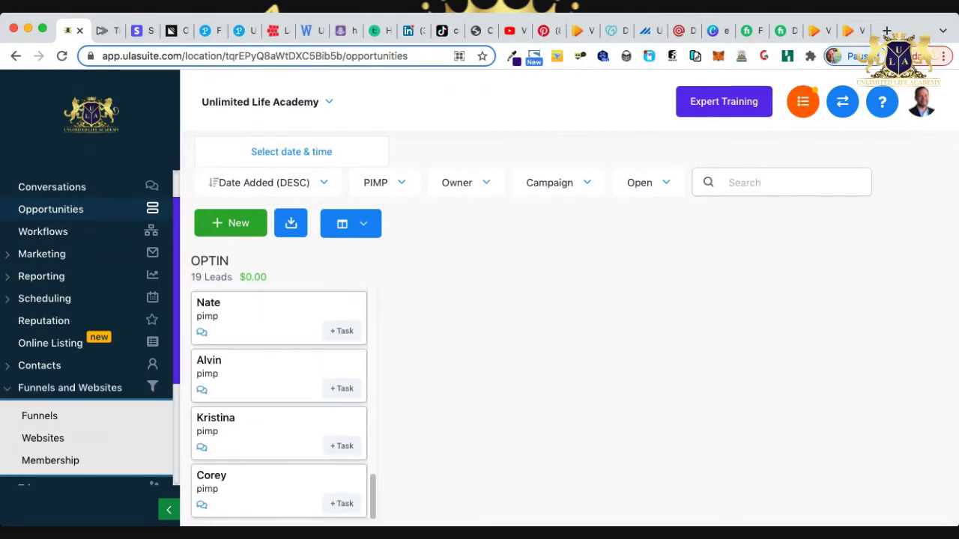
click(211, 475)
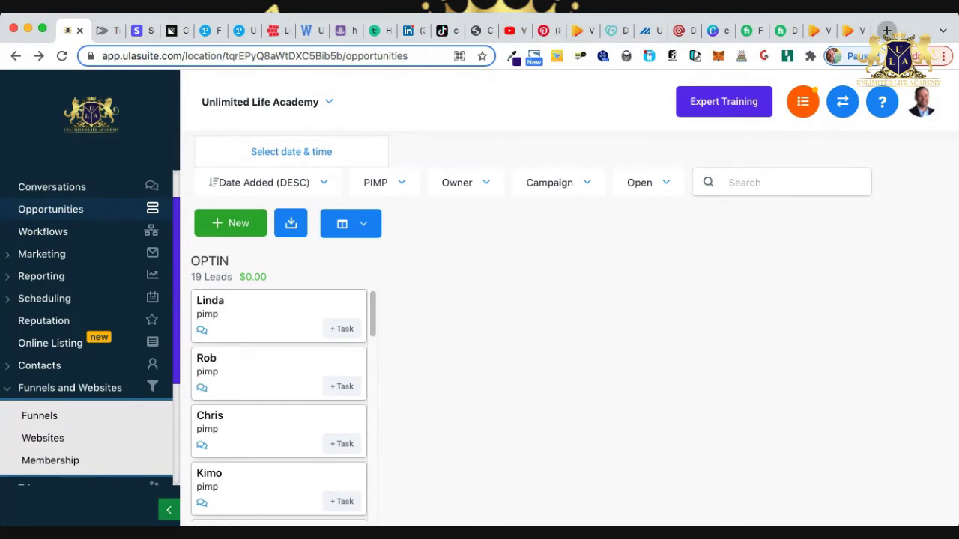
click(886, 30)
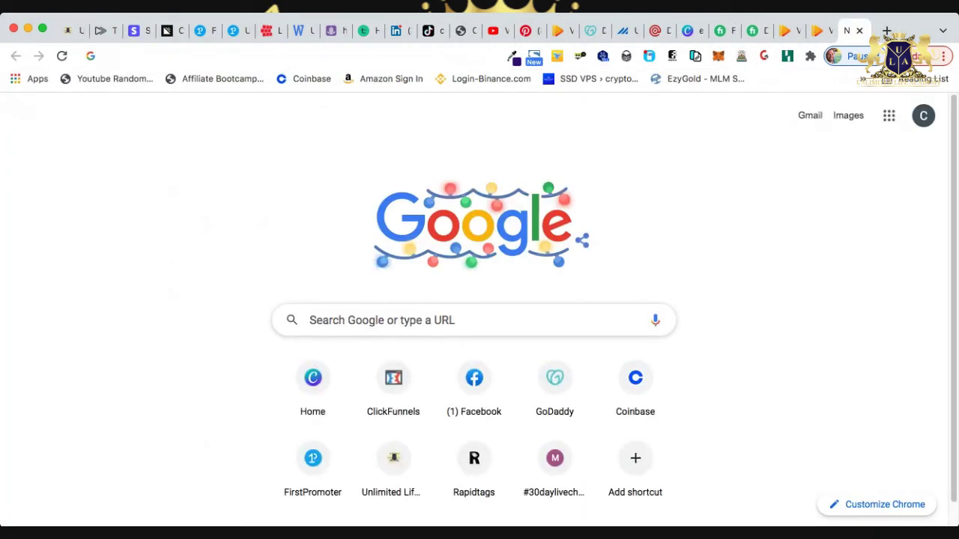
Load pimpfunnel.com and submit a test opt-in with a first name and email address.
text(pimpfunnel.com)
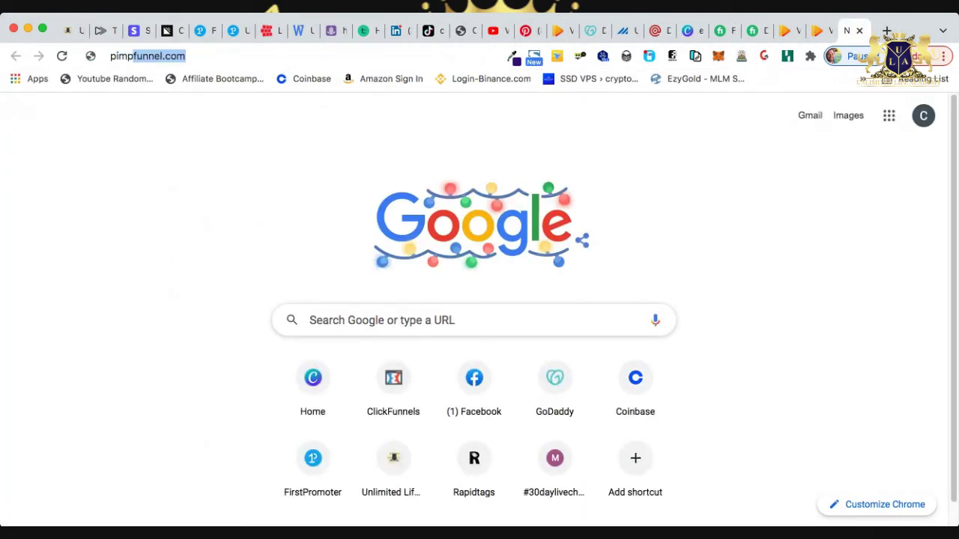
key(Return)
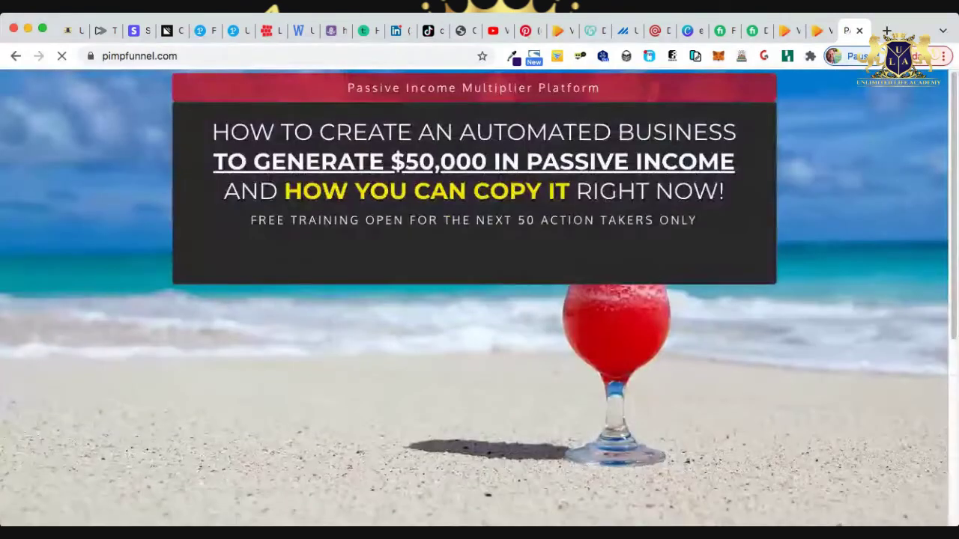
click(473, 293)
text(Corey)
key(Tab)
key(Return)
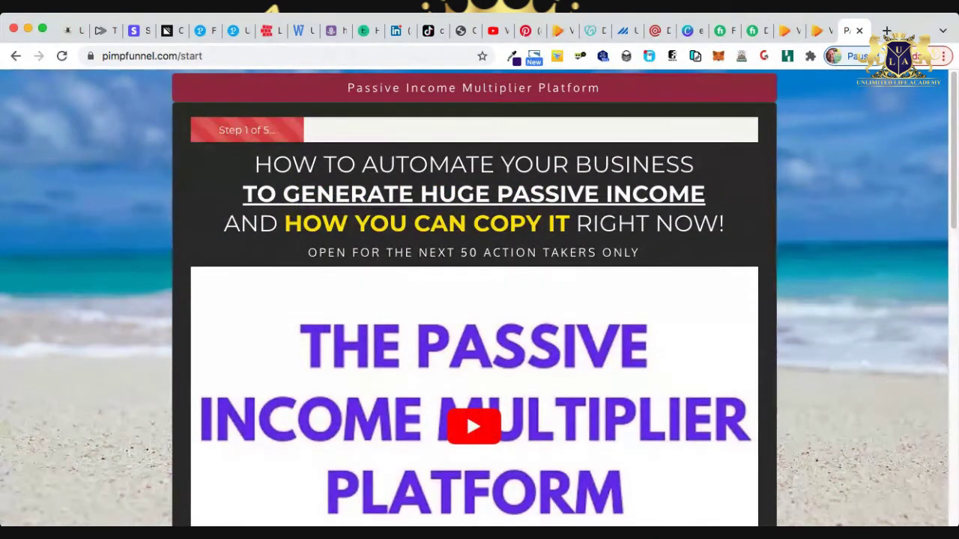
Look over the resulting Step 1 of 5 page, then return to the ULA Suite board.
scroll(480, 299, down, 2)
scroll(479, 300, down, 15)
scroll(479, 299, up, 15)
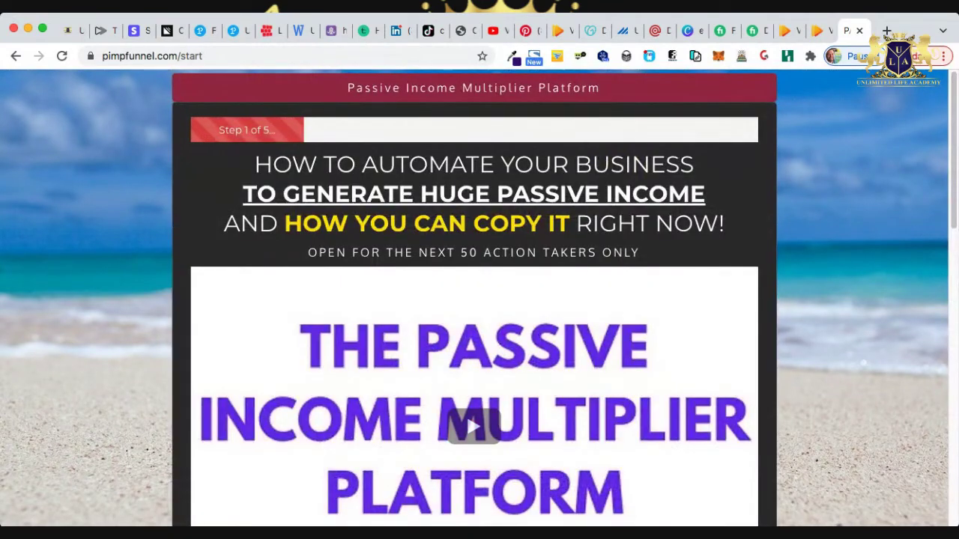
click(72, 30)
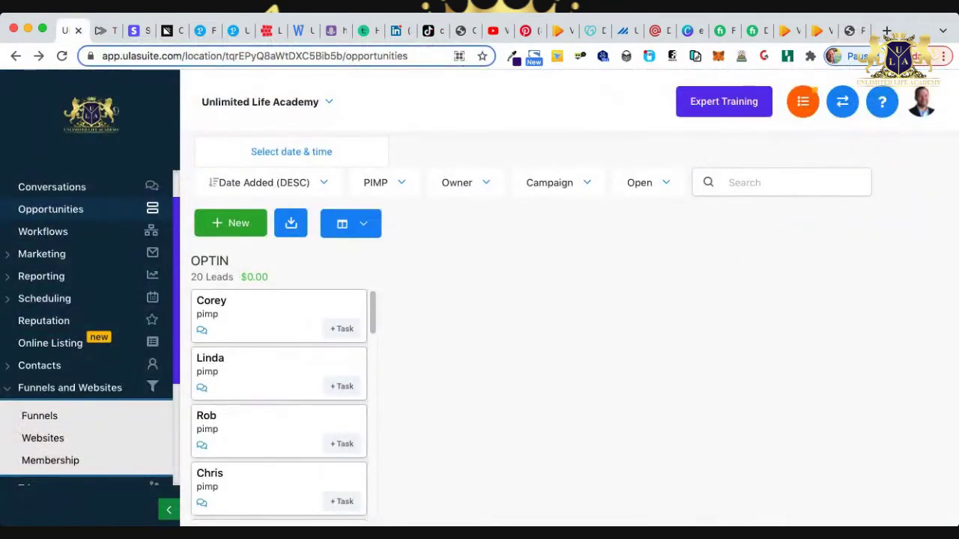
Confirm the newest OPTIN lead's activity shows the form submission, then go to Triggers.
click(210, 300)
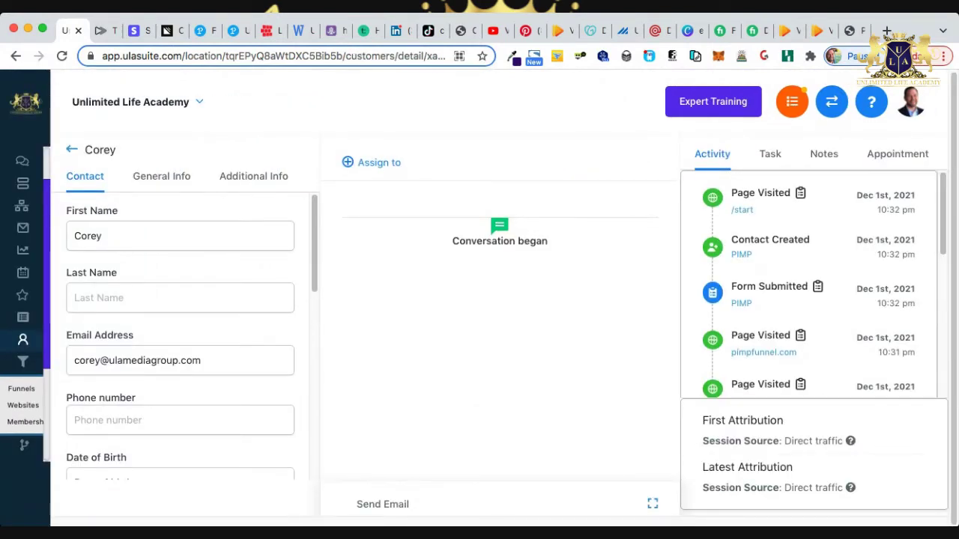
key(super+bracketleft)
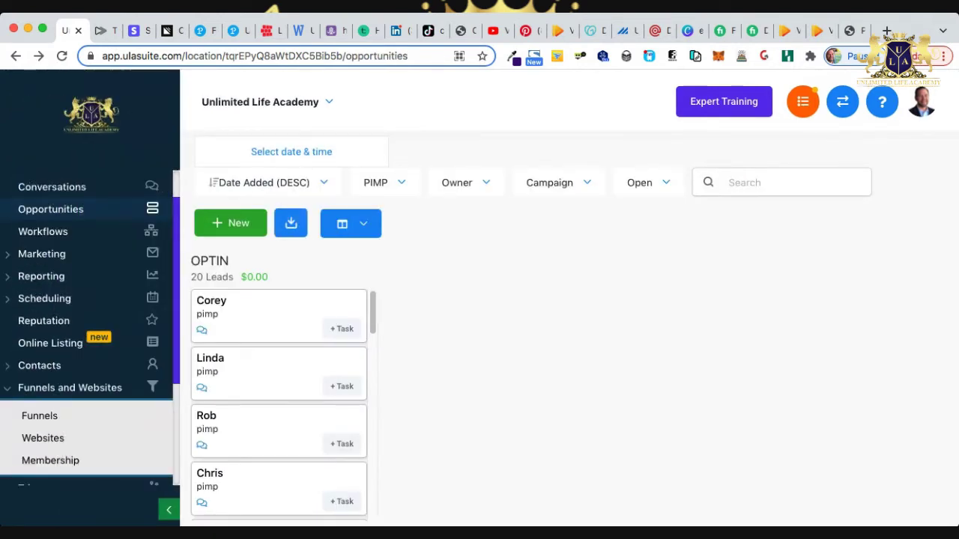
scroll(86, 334, down, 5)
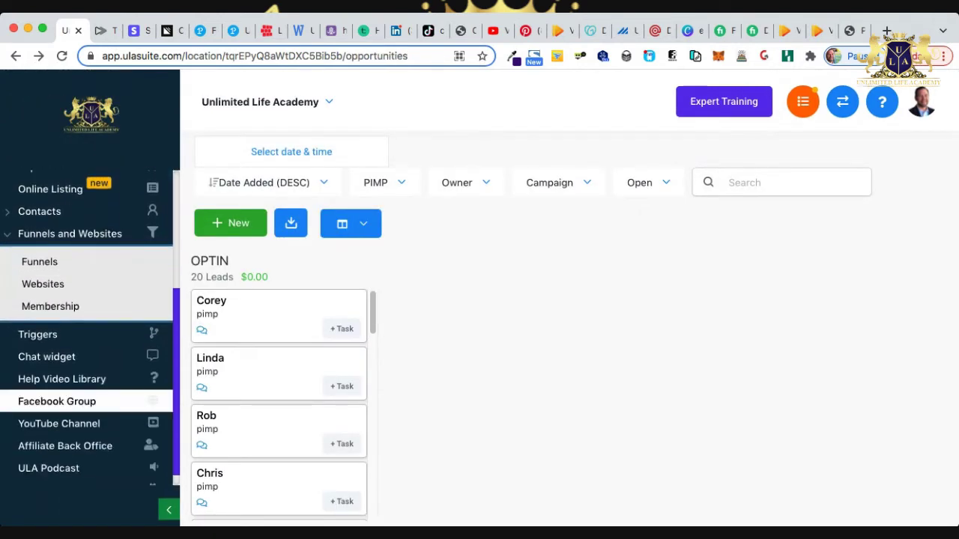
click(86, 334)
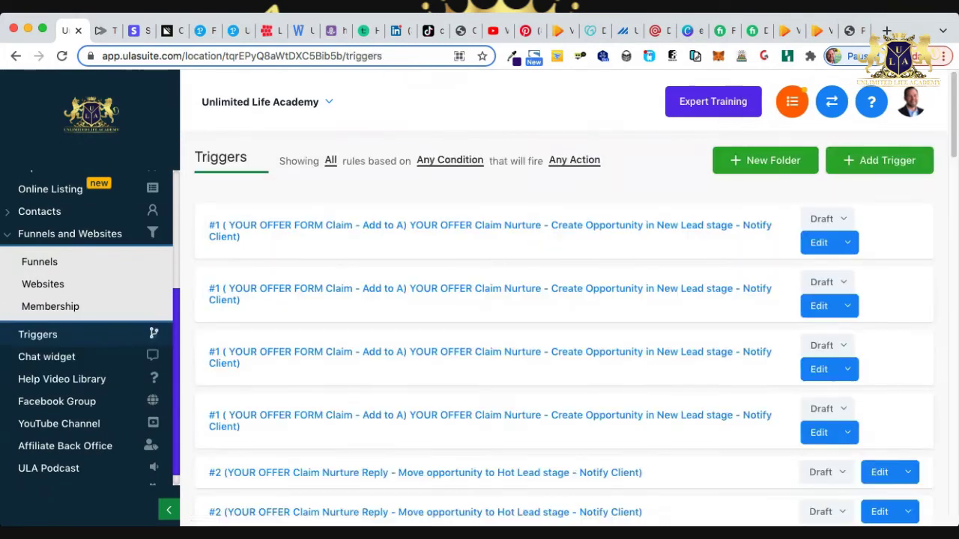
Go to Marketing > Campaigns to see the folders, including PIMP (1).
scroll(563, 330, down, 5)
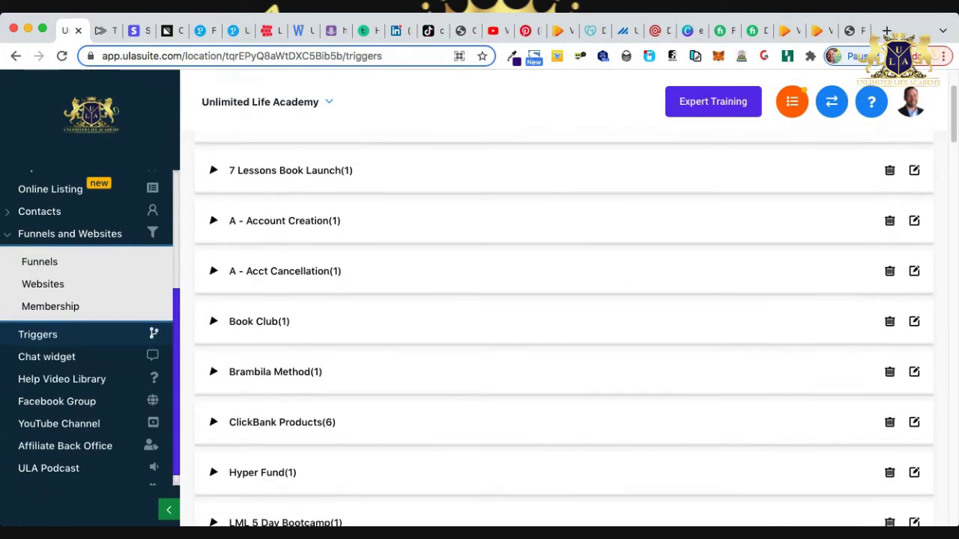
scroll(563, 330, down, 2)
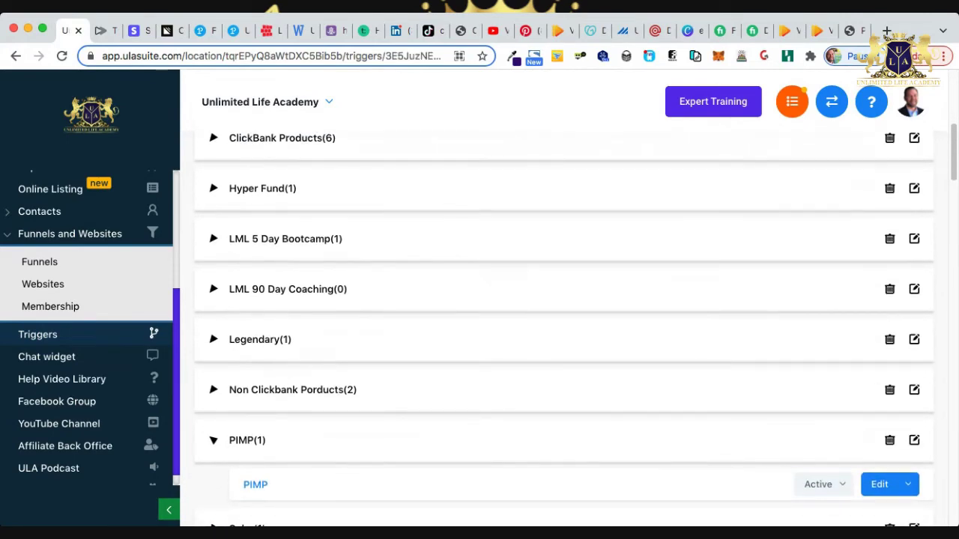
scroll(570, 300, down, 5)
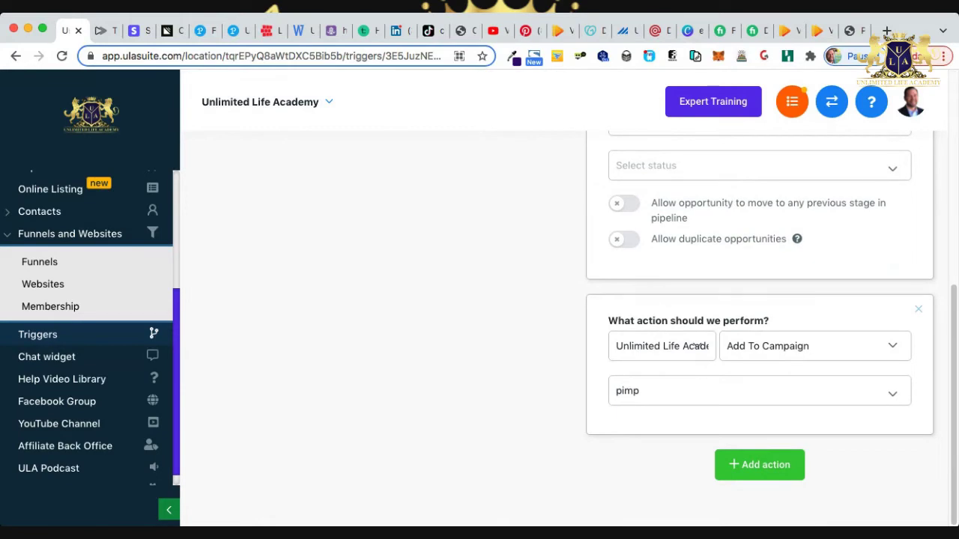
scroll(569, 300, up, 5)
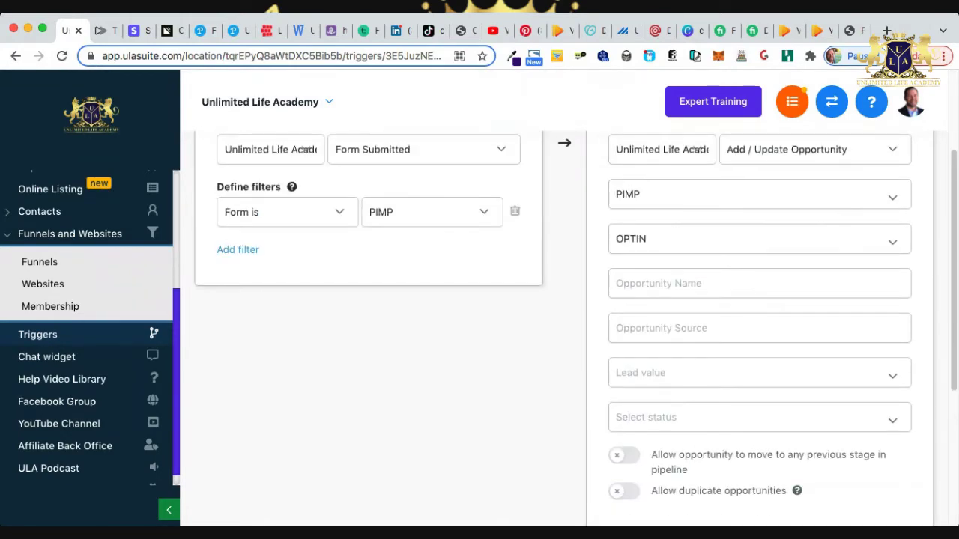
scroll(86, 329, up, 3)
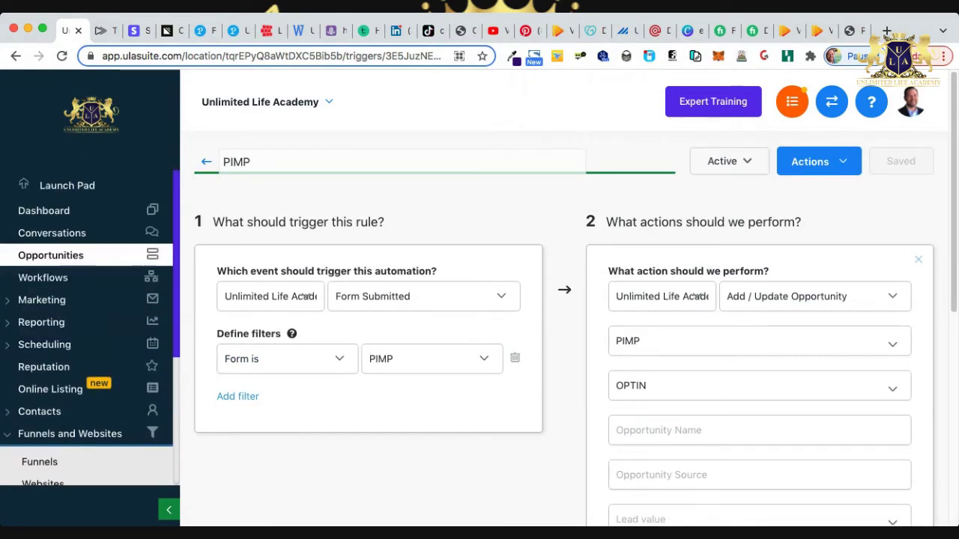
click(41, 299)
click(47, 328)
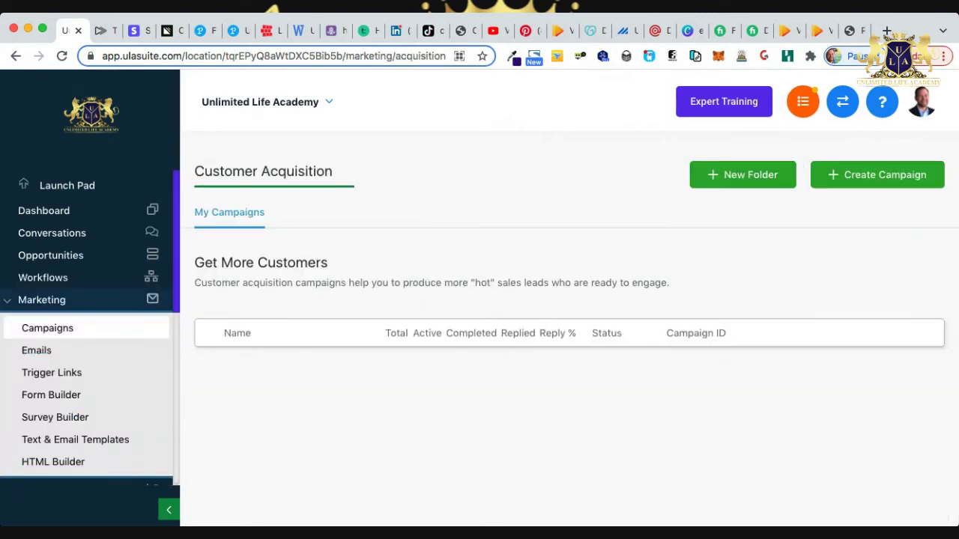
scroll(562, 329, down, 3)
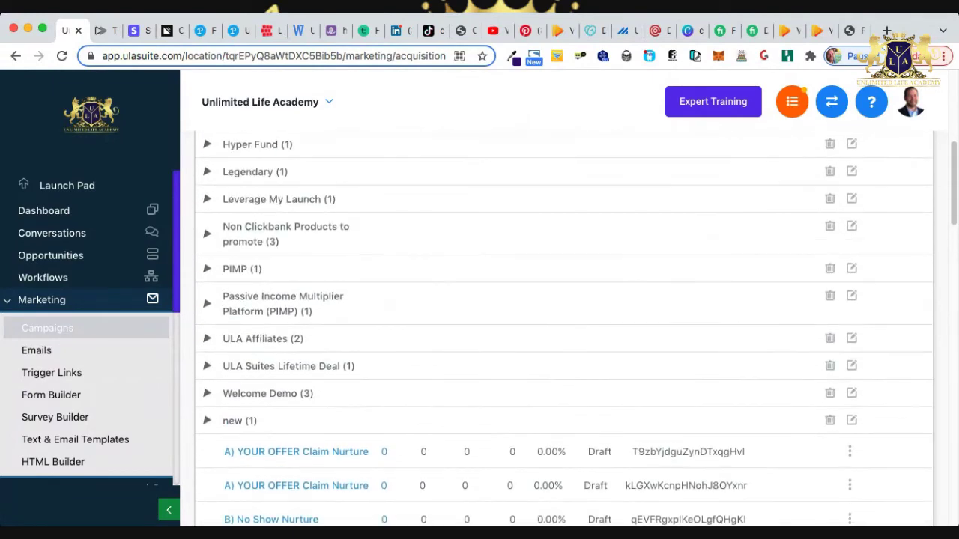
Review Email 1 delivery details in the PIMP folder's pimp campaign, then return to Opportunities.
click(225, 269)
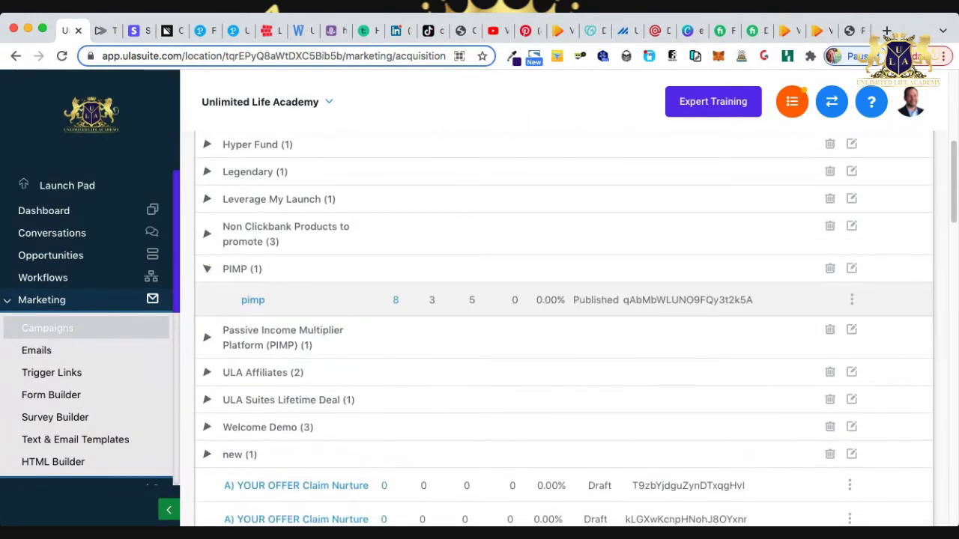
click(253, 300)
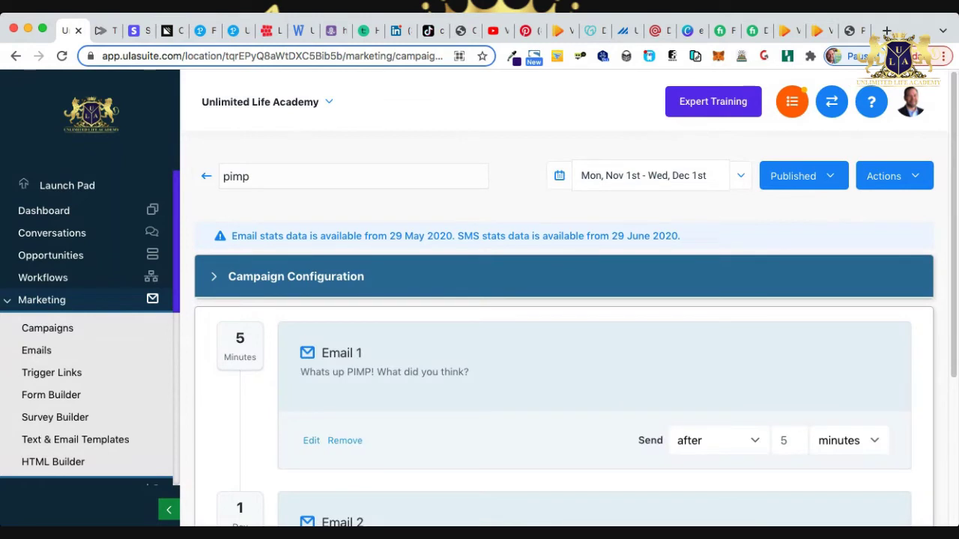
scroll(561, 337, down, 2)
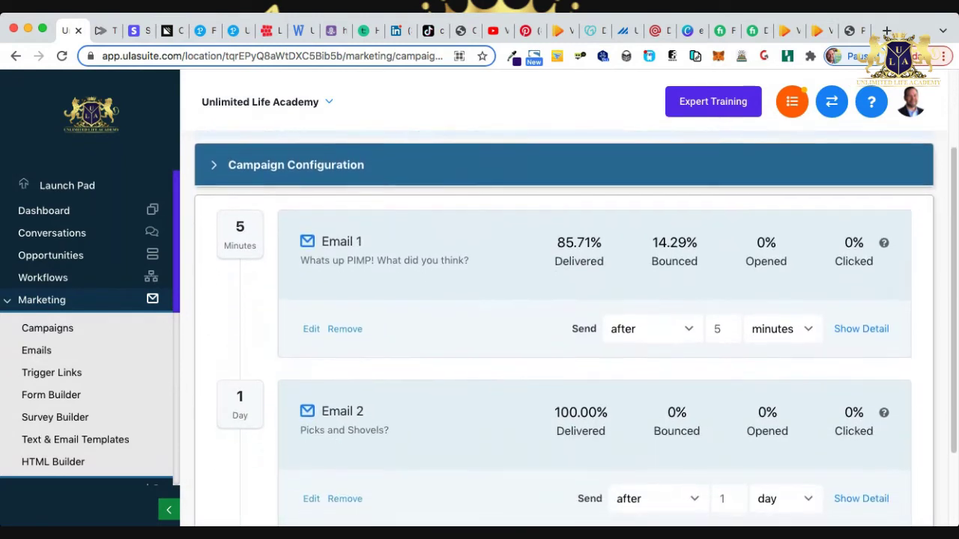
scroll(562, 337, down, 3)
scroll(561, 337, up, 4)
scroll(562, 337, down, 2)
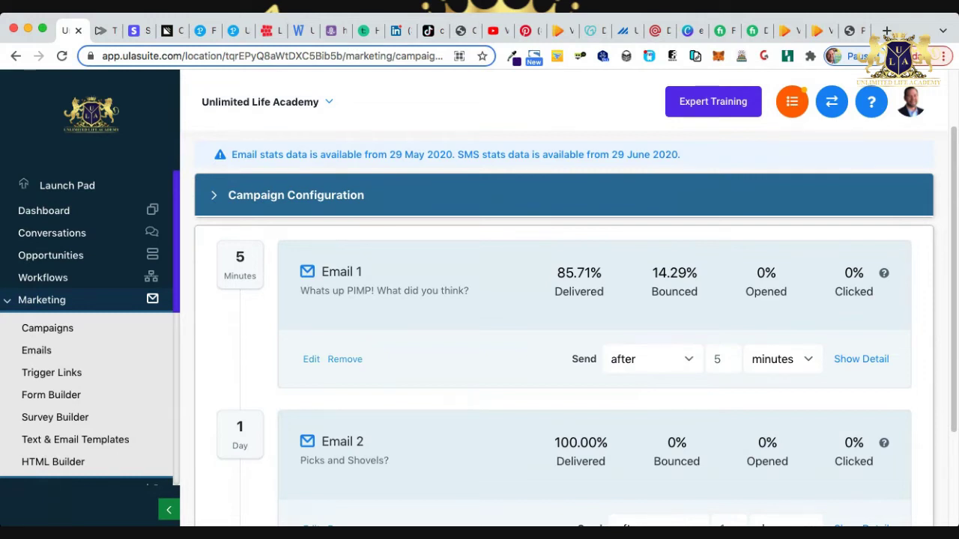
click(860, 358)
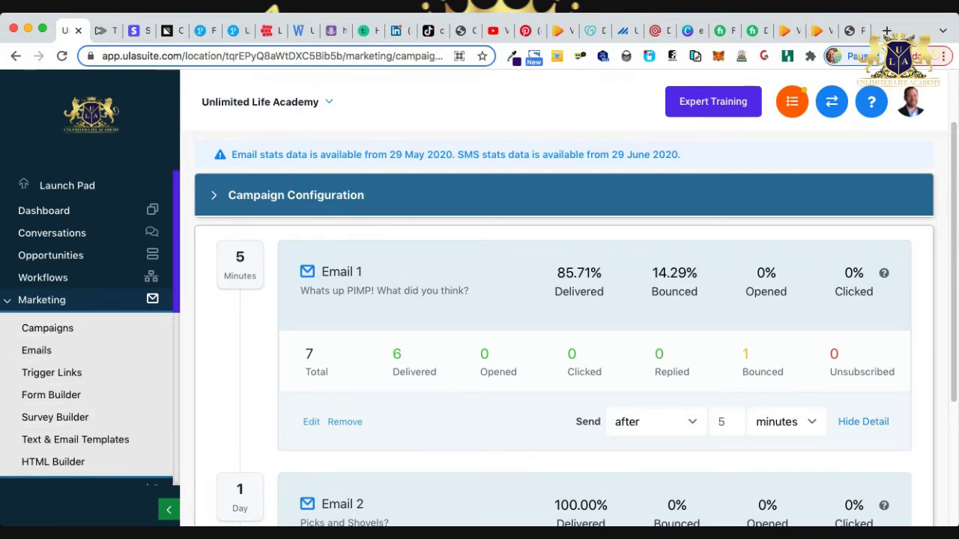
click(50, 256)
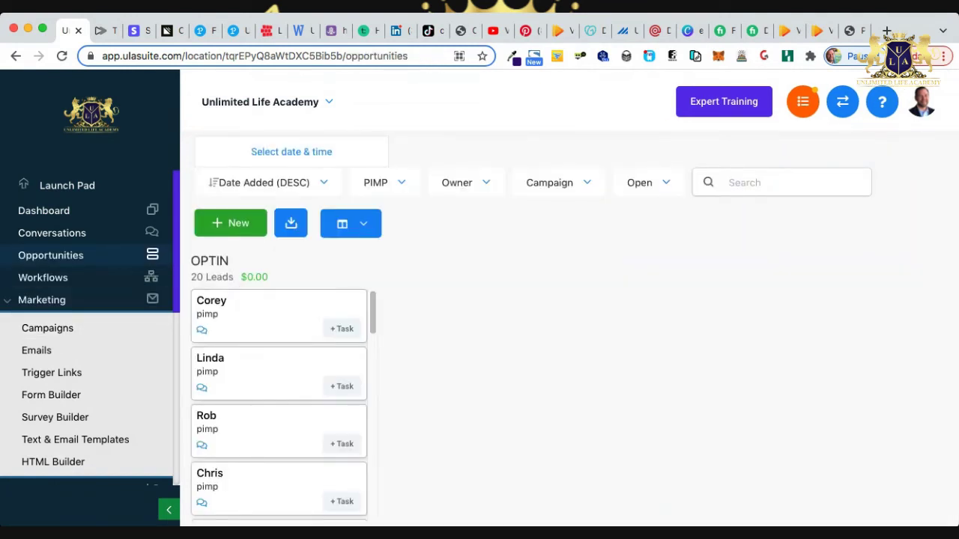
Filter the opportunities board to the VidToon pipeline and open its lead's contact record.
click(382, 182)
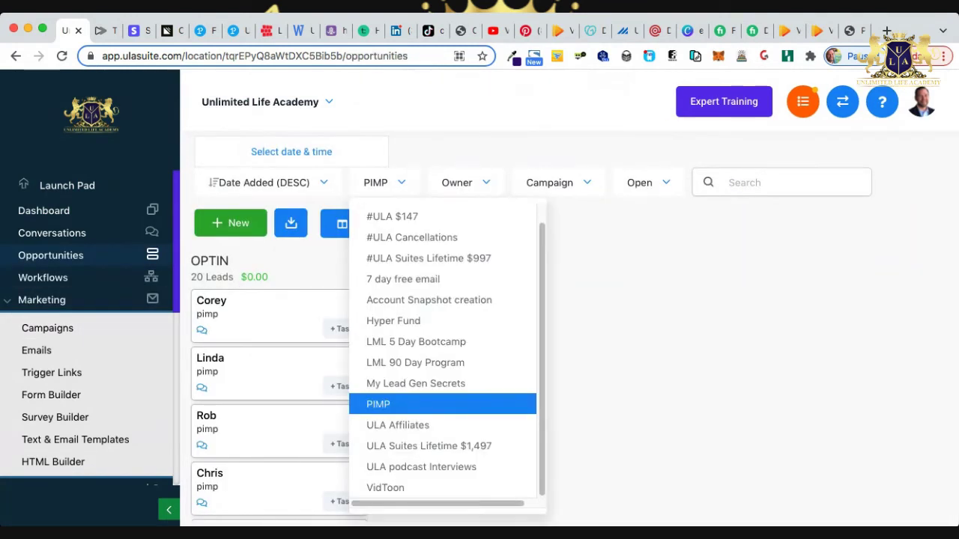
click(385, 488)
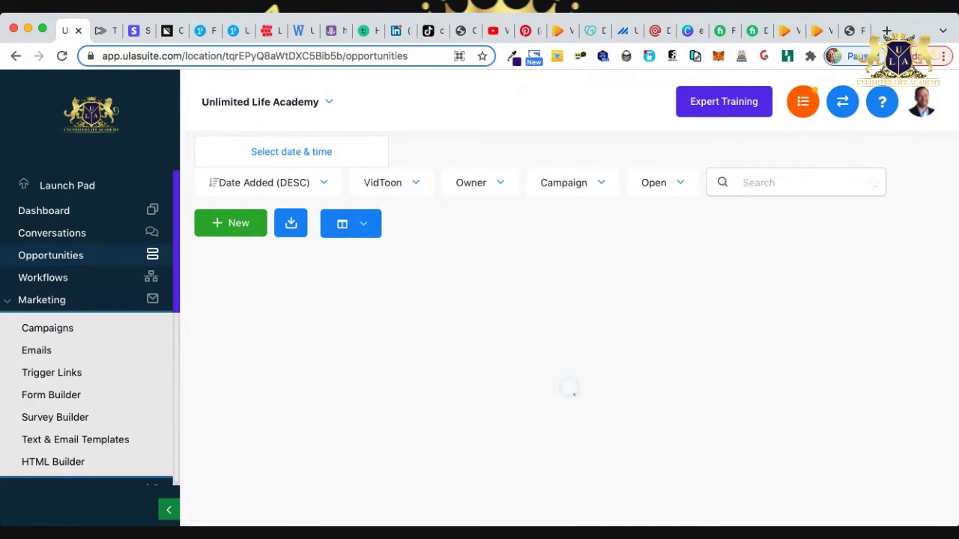
click(211, 300)
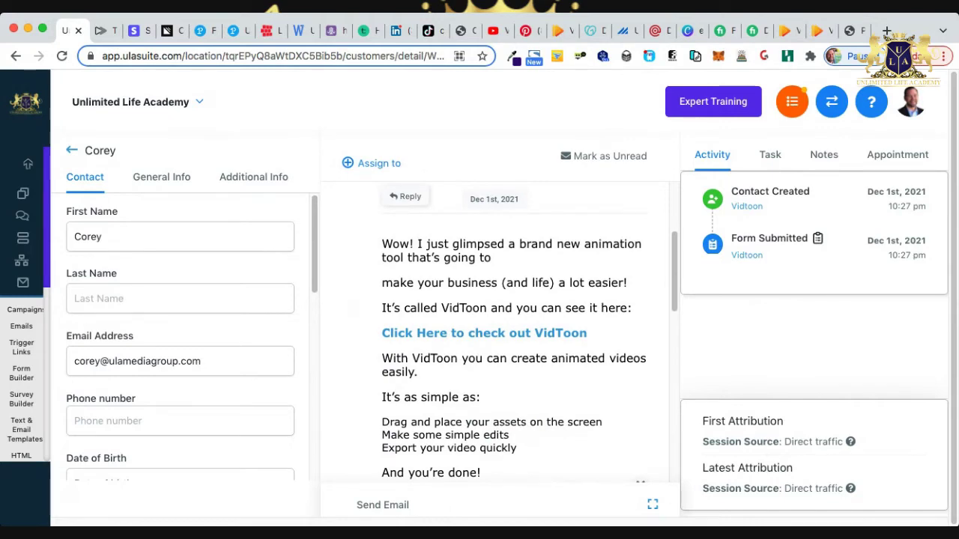
Read the 'VidToon is here!' email in the conversation and start a new email draft.
scroll(513, 337, down, 10)
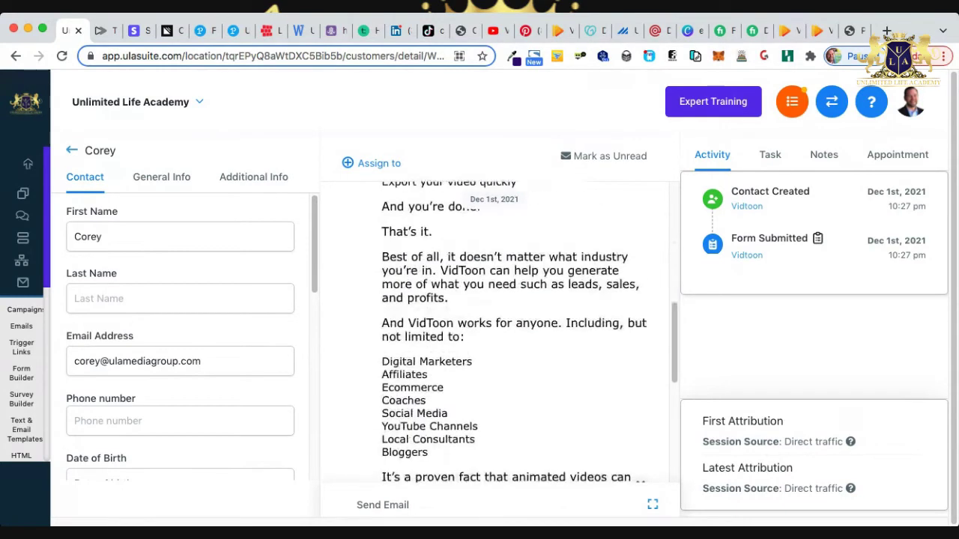
scroll(513, 337, down, 3)
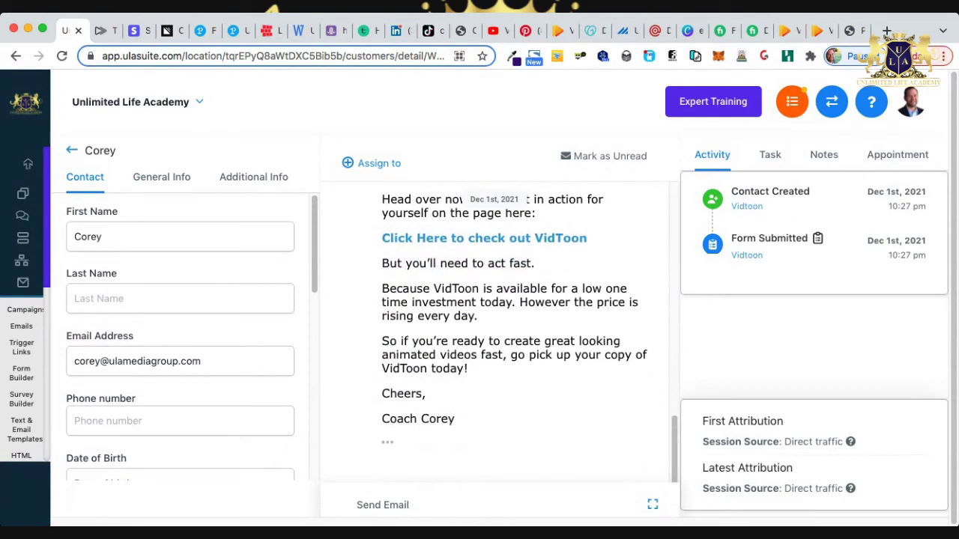
scroll(513, 337, up, 10)
scroll(513, 337, up, 3)
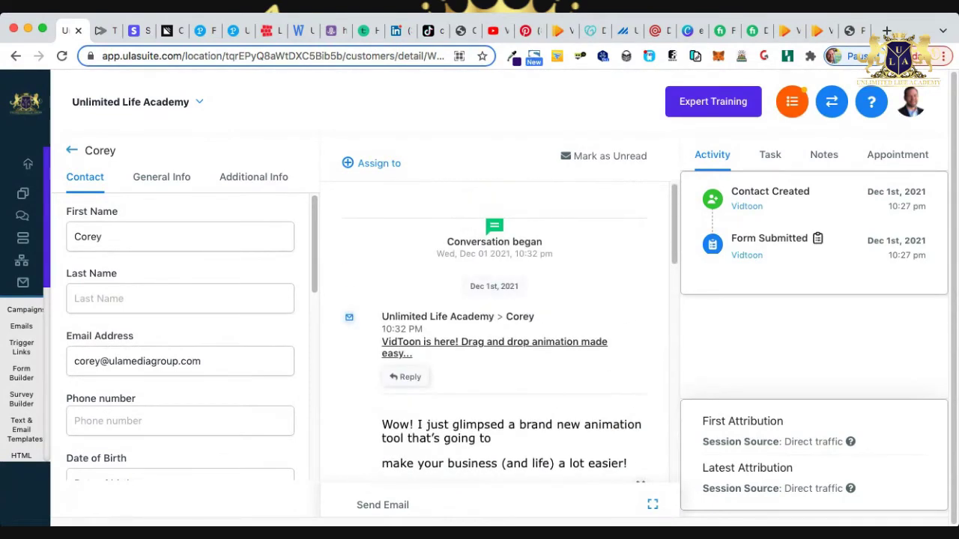
scroll(514, 337, down, 10)
scroll(513, 337, down, 6)
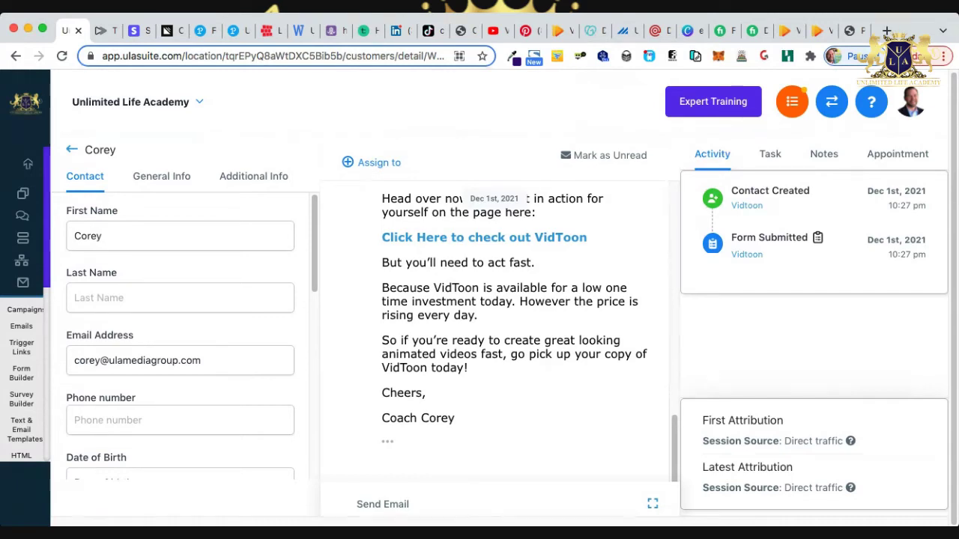
scroll(509, 330, up, 5)
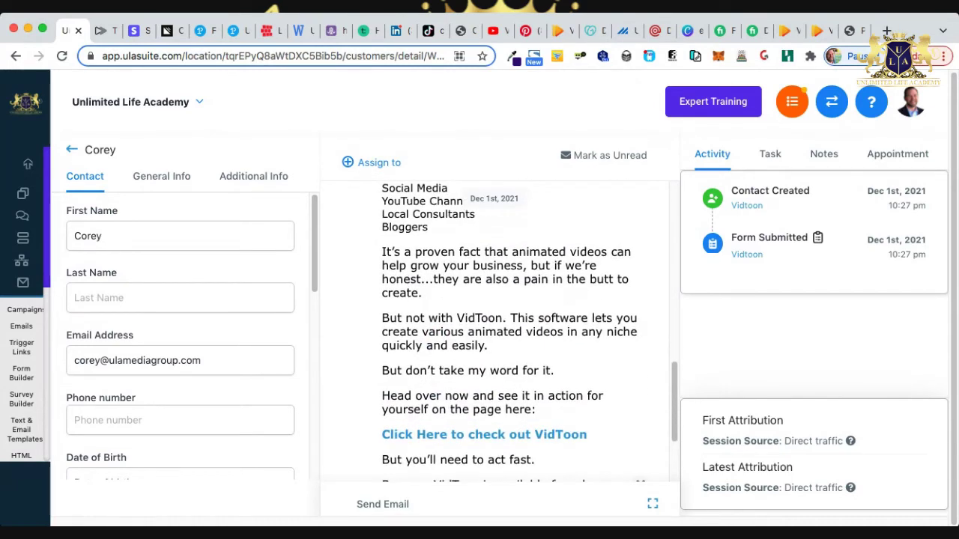
scroll(509, 330, up, 5)
scroll(509, 329, down, 10)
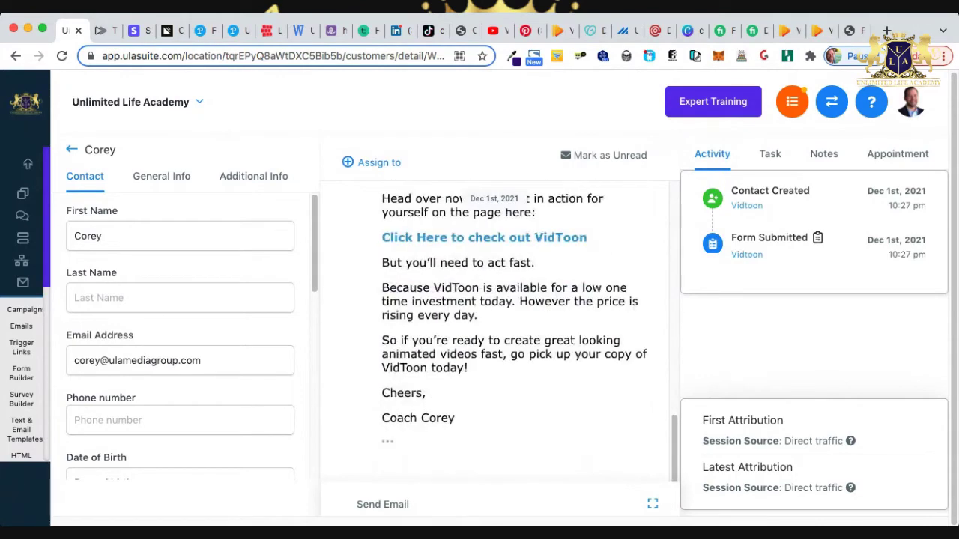
click(382, 504)
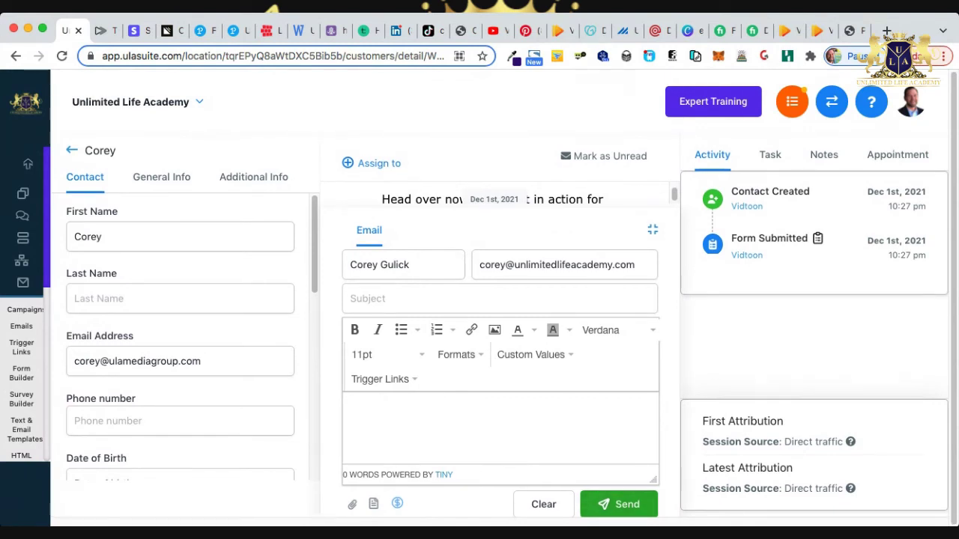
Go back to the Opportunities board showing the VidToon Optin stage with 1 lead.
click(22, 237)
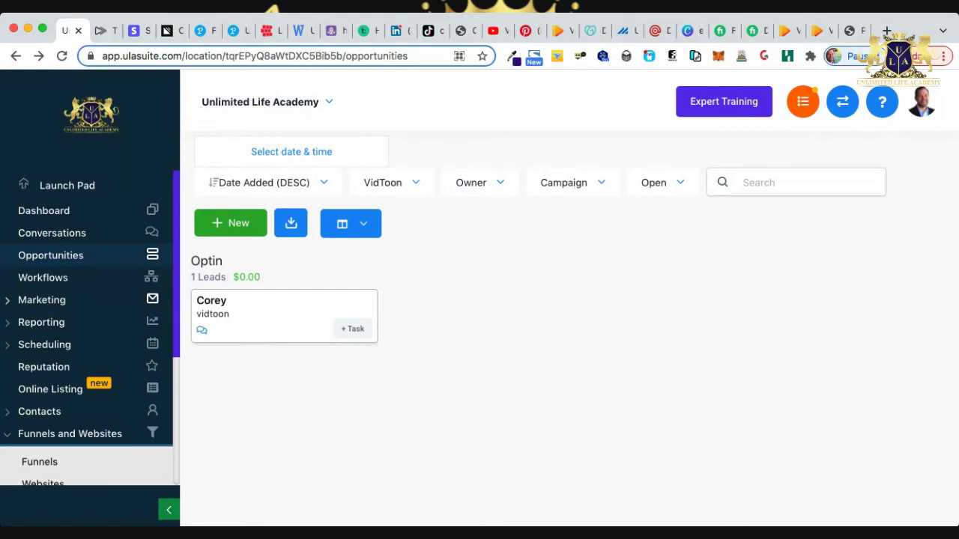
Go to the Funnels list under Funnels and Websites.
scroll(75, 404, down, 1)
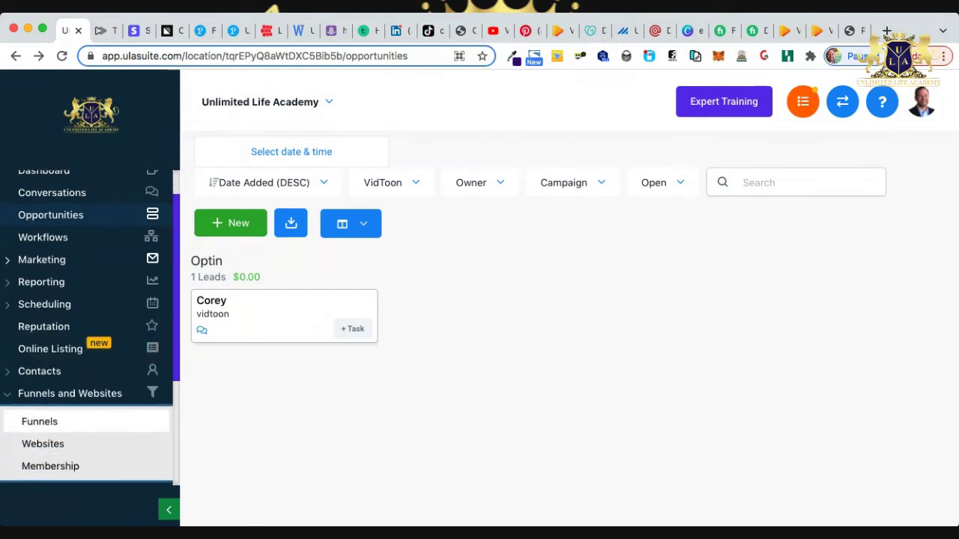
click(39, 421)
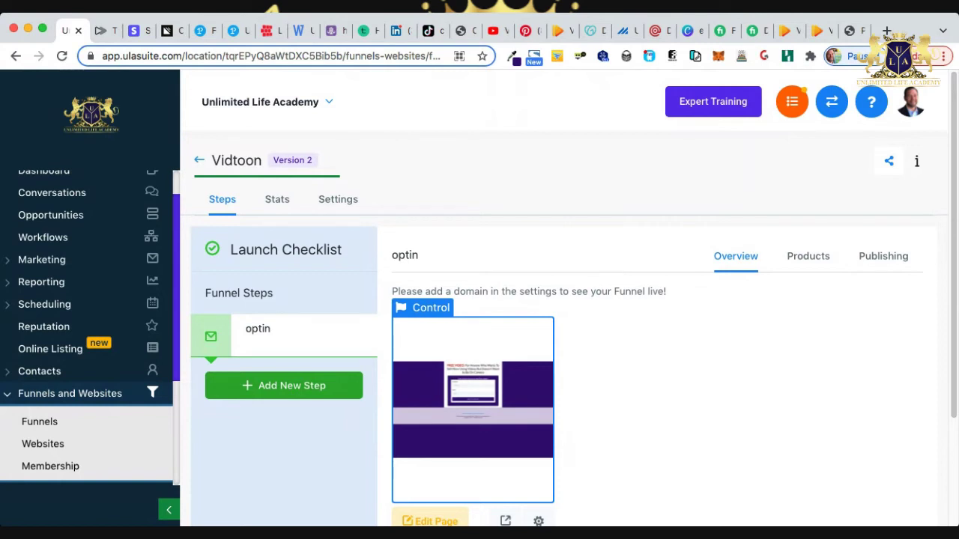
Check the Vidtoon funnel's settings, steps and stats (3 views, 2 opt-ins), then open Domains.
click(338, 199)
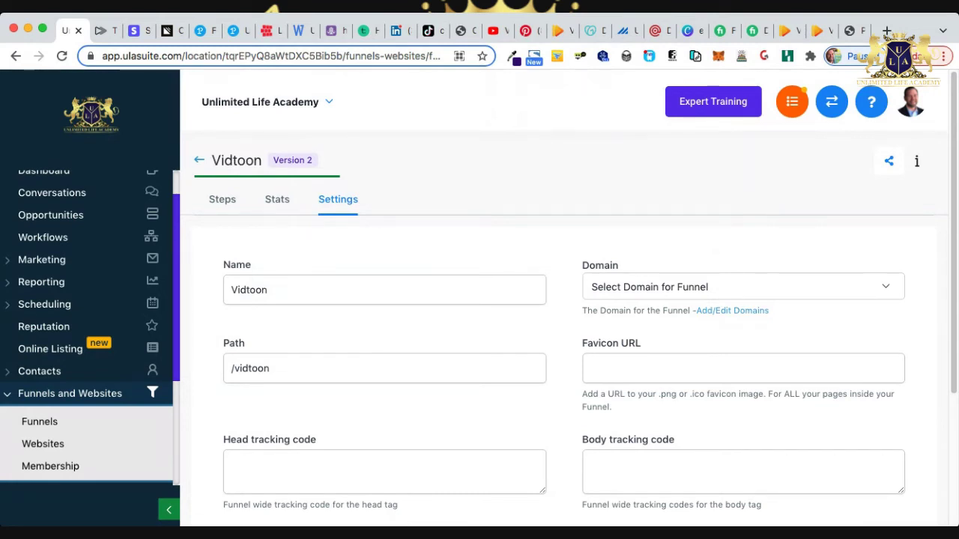
click(222, 199)
click(276, 199)
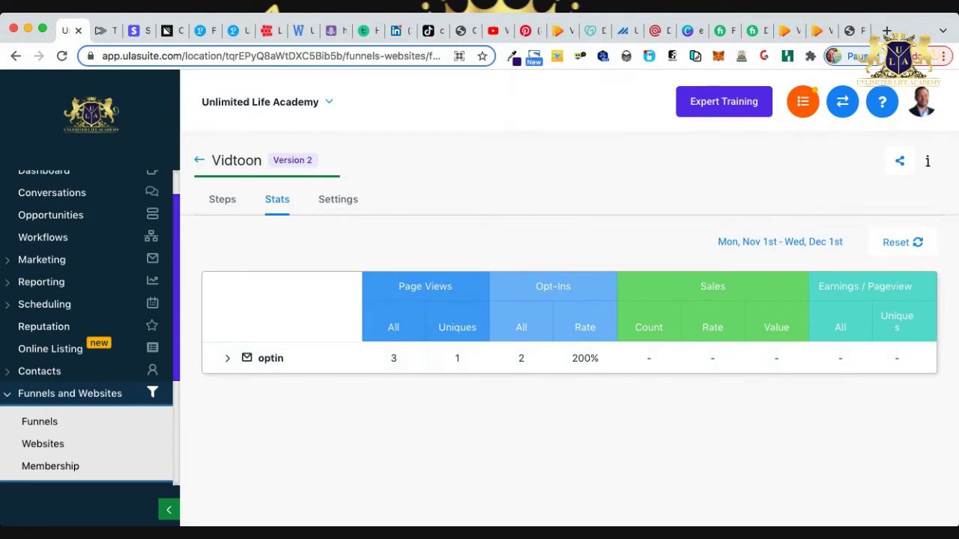
click(338, 199)
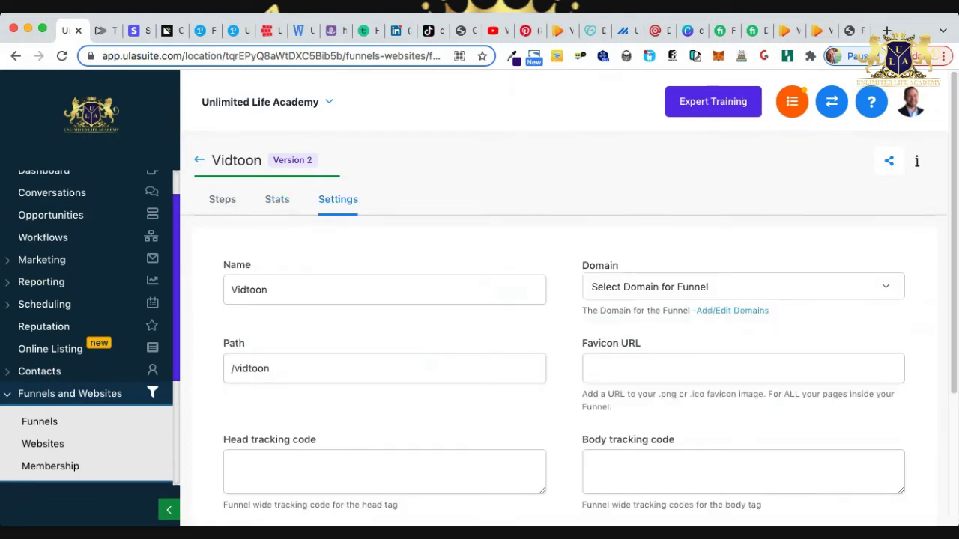
click(731, 310)
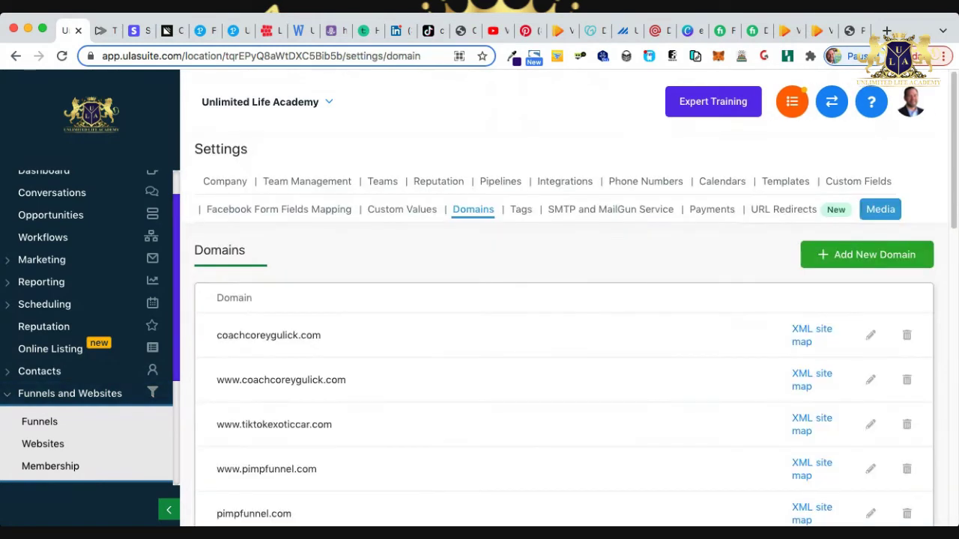
Look over the connected domains list, then switch to GoDaddy DNS for tiktokexoticcar.com.
scroll(563, 337, down, 12)
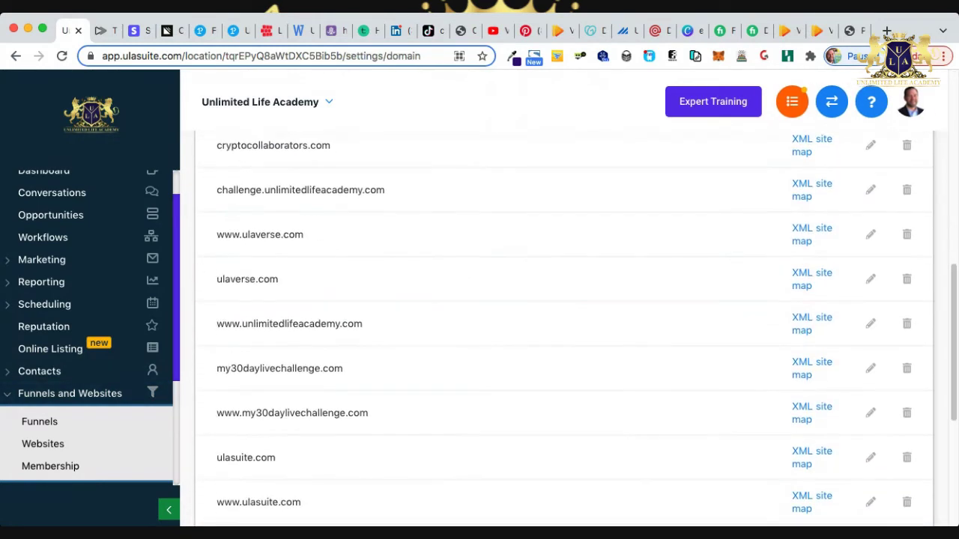
scroll(564, 337, up, 12)
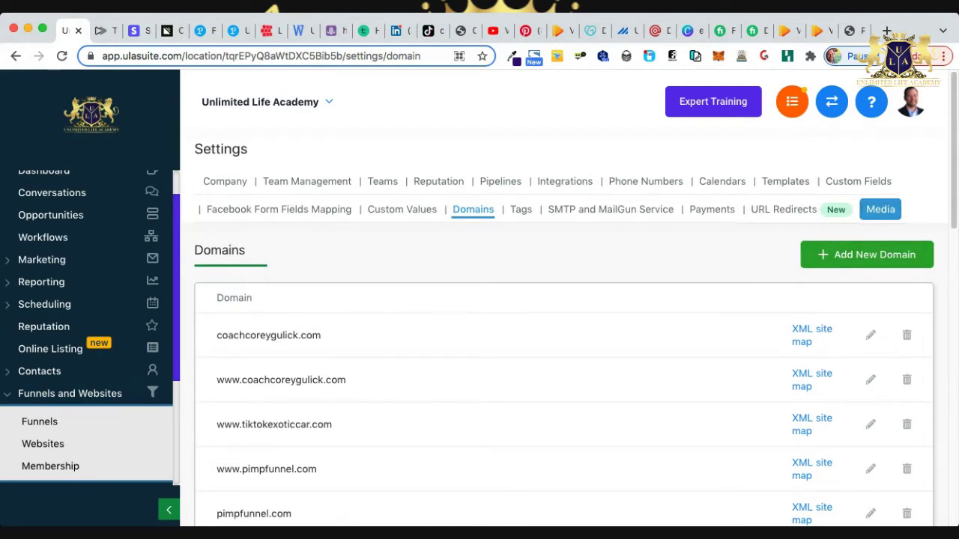
scroll(564, 337, down, 3)
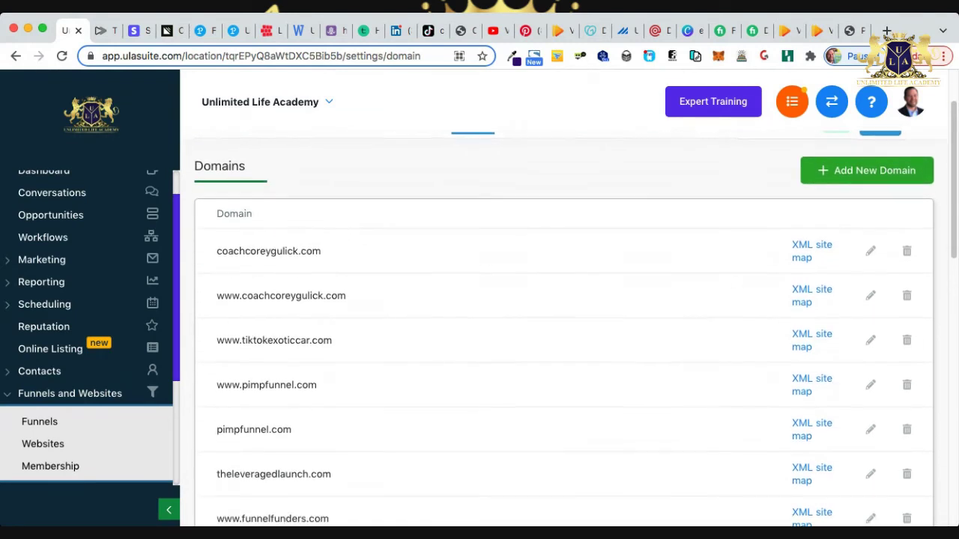
scroll(563, 337, up, 3)
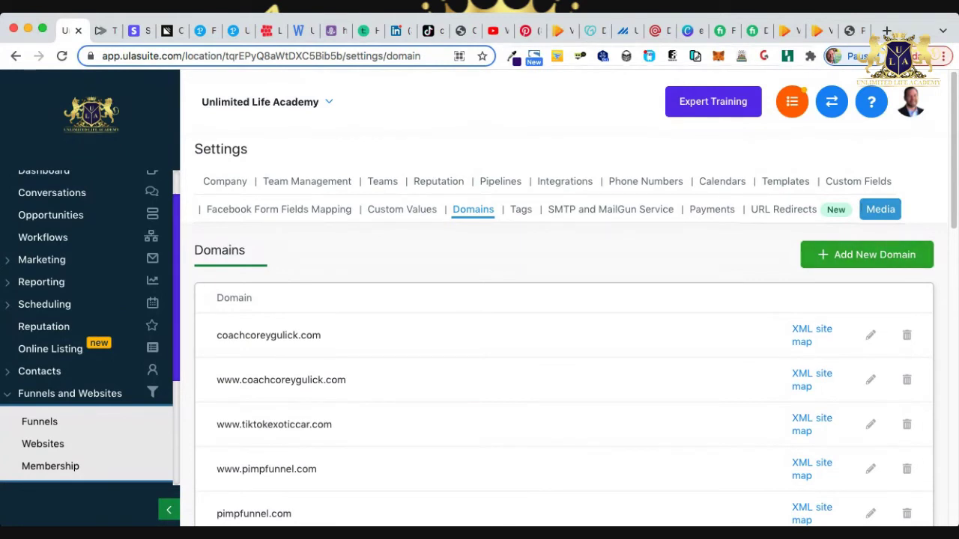
click(593, 30)
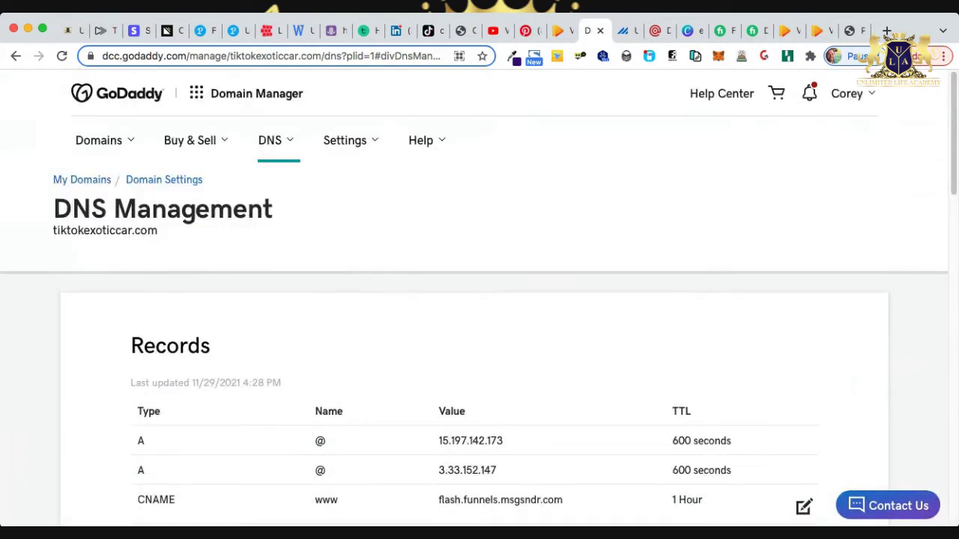
From GoDaddy's full domain list, open 7figureclubhouse.com's settings and go to its DNS management.
click(98, 140)
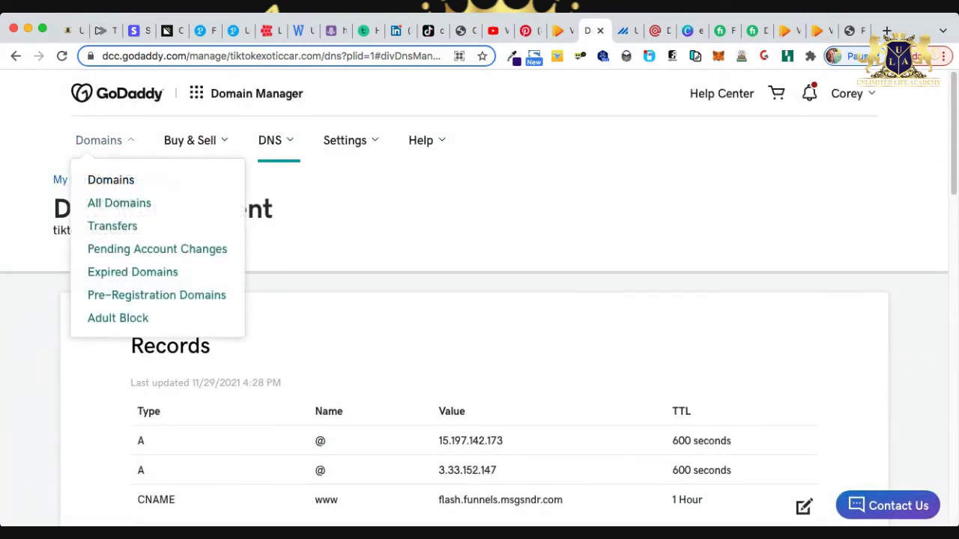
click(120, 203)
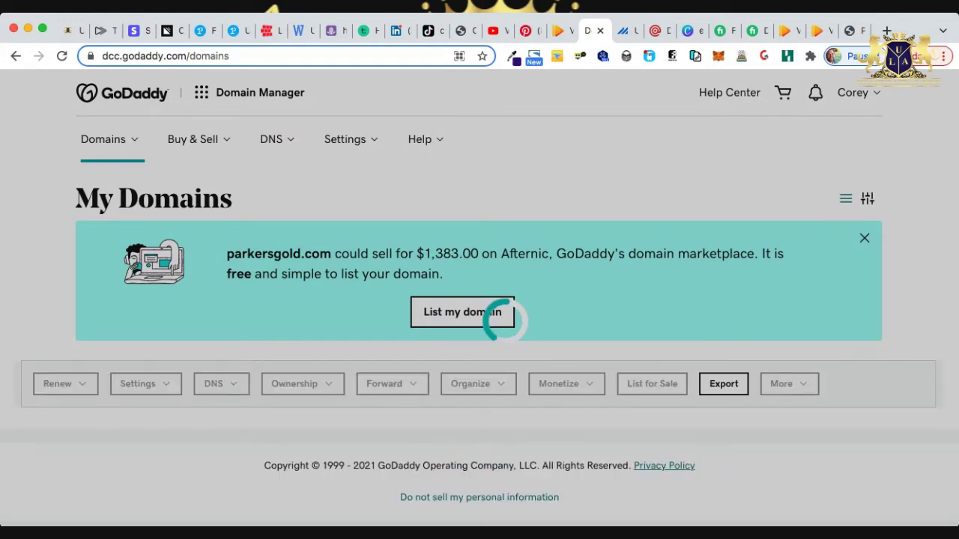
scroll(480, 375, down, 3)
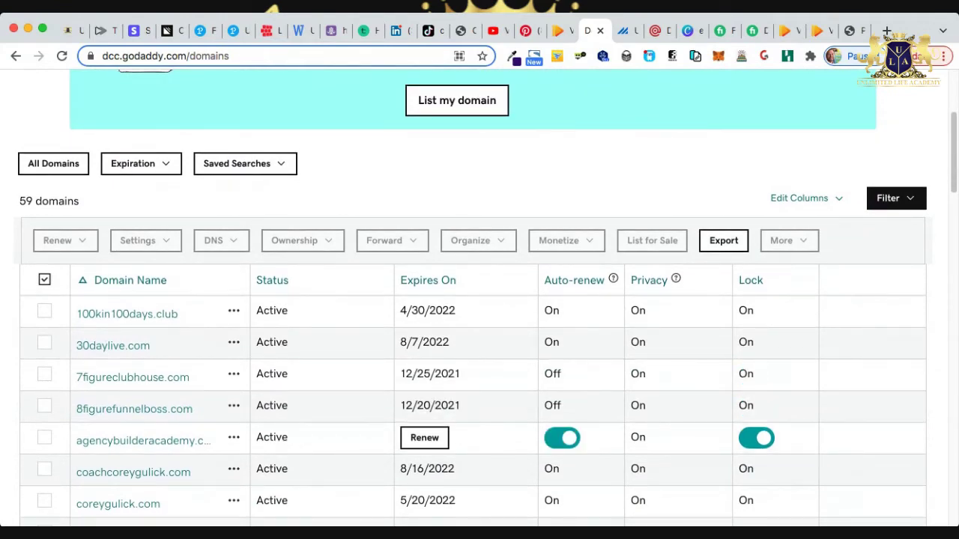
scroll(479, 412, down, 1)
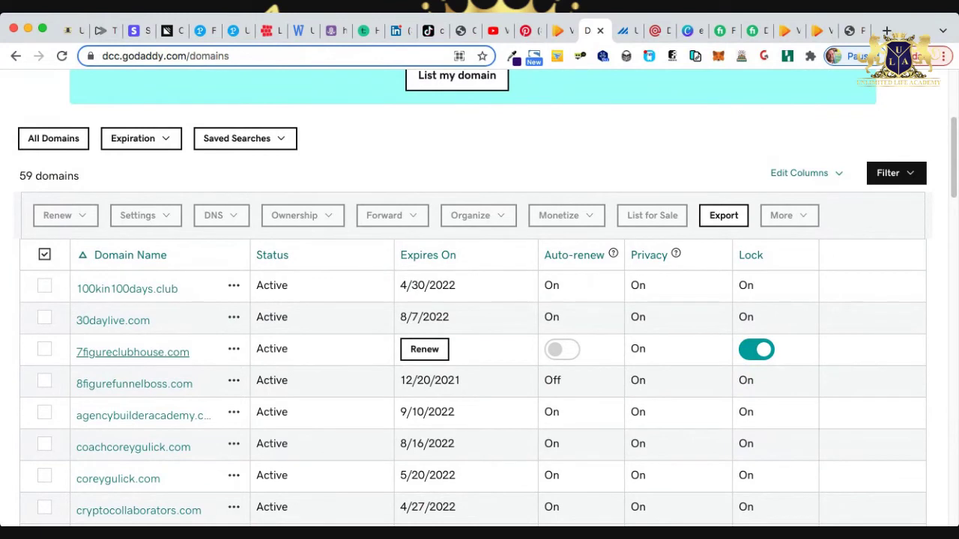
click(133, 352)
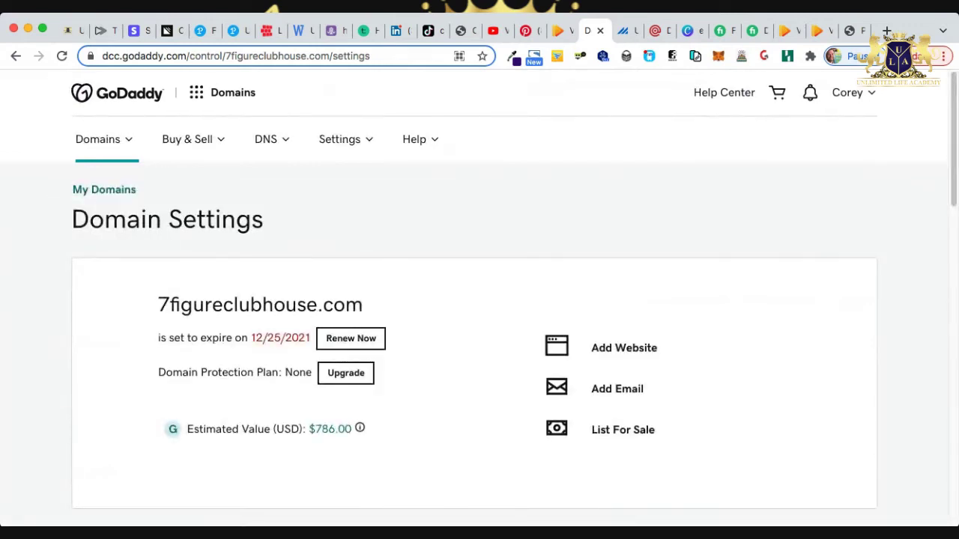
scroll(479, 300, down, 10)
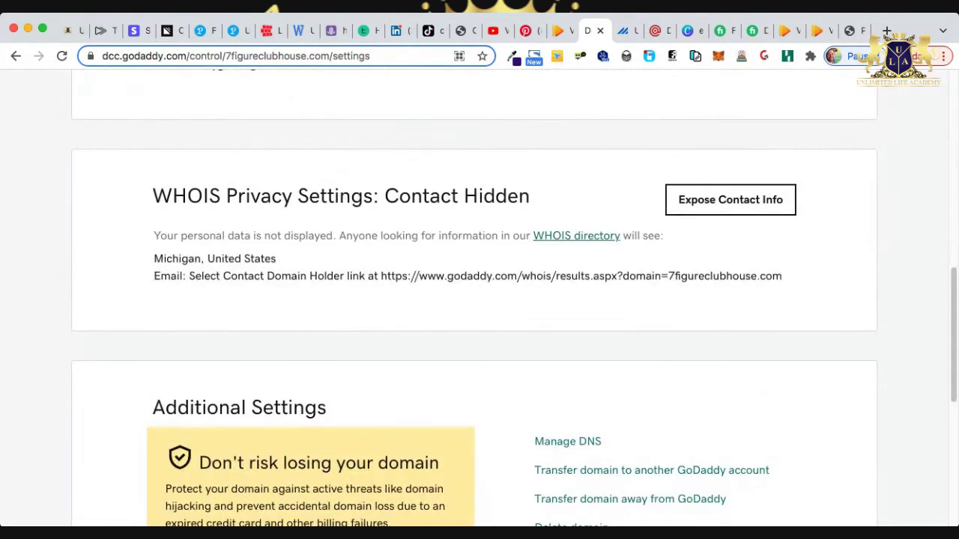
scroll(479, 299, up, 3)
scroll(479, 300, down, 4)
scroll(479, 300, down, 4)
scroll(480, 300, up, 1)
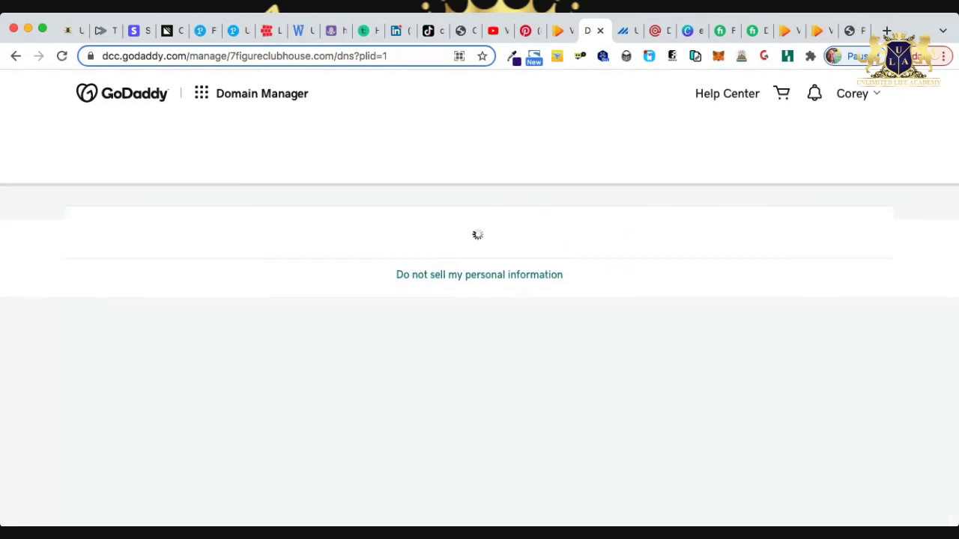
Check that the www CNAME record points to @, then return to ULA Suite's Domains settings.
scroll(479, 299, down, 3)
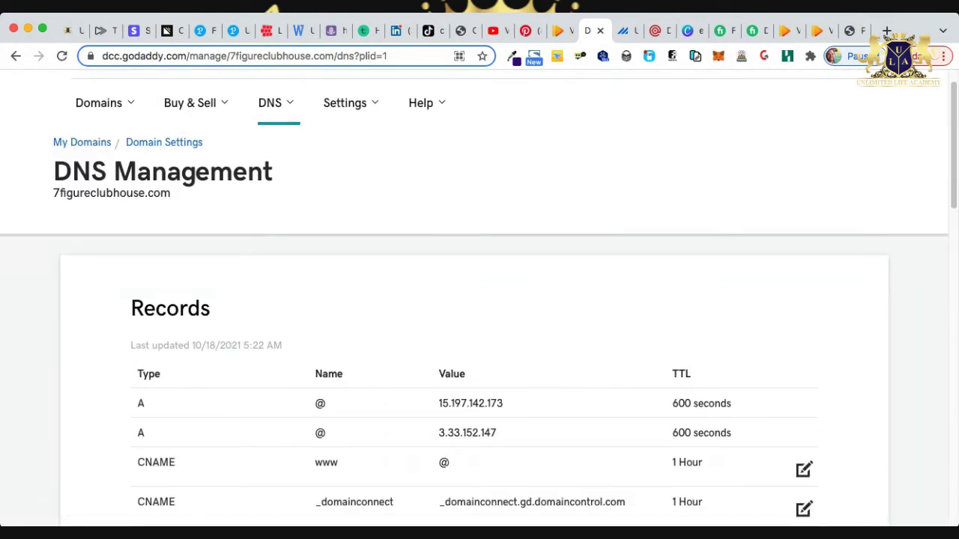
scroll(479, 300, down, 1)
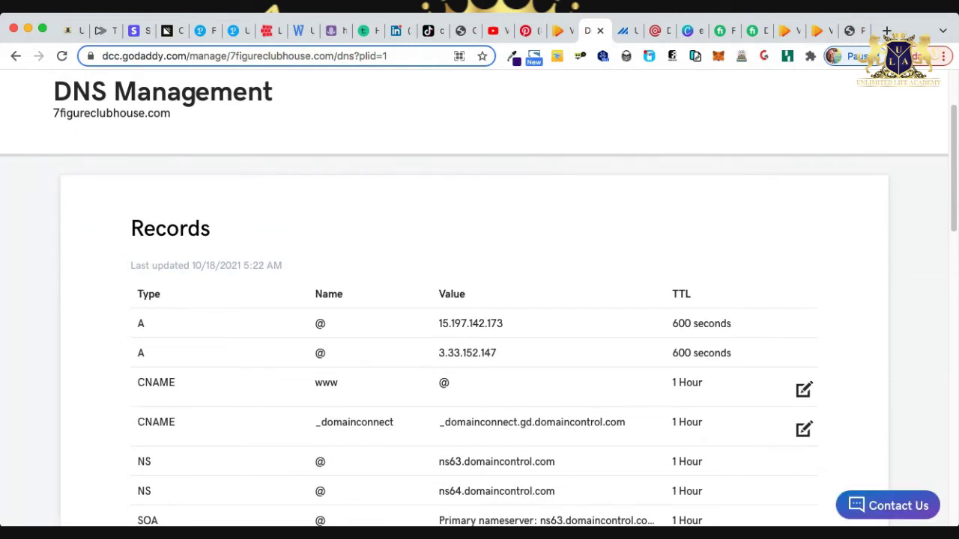
double_click(326, 382)
drag(136, 382, 449, 383)
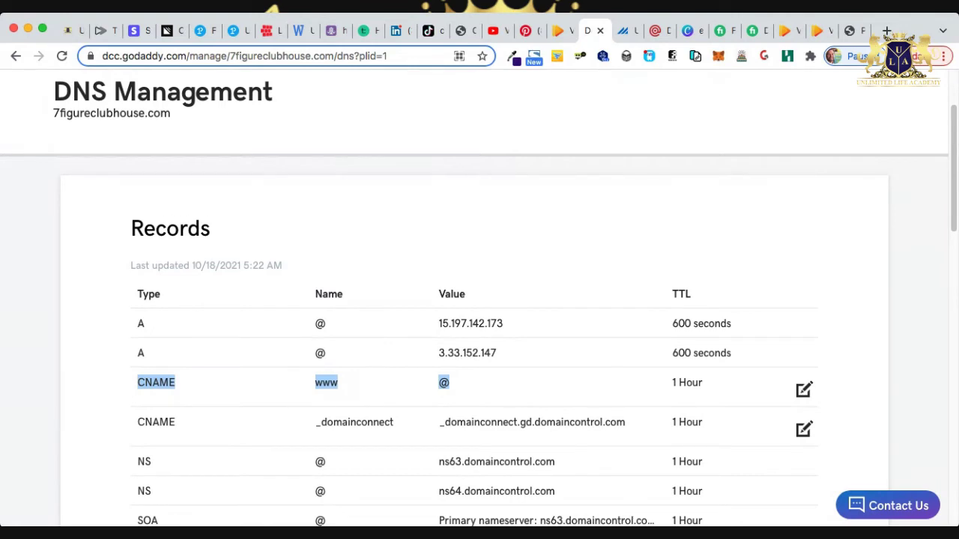
click(71, 30)
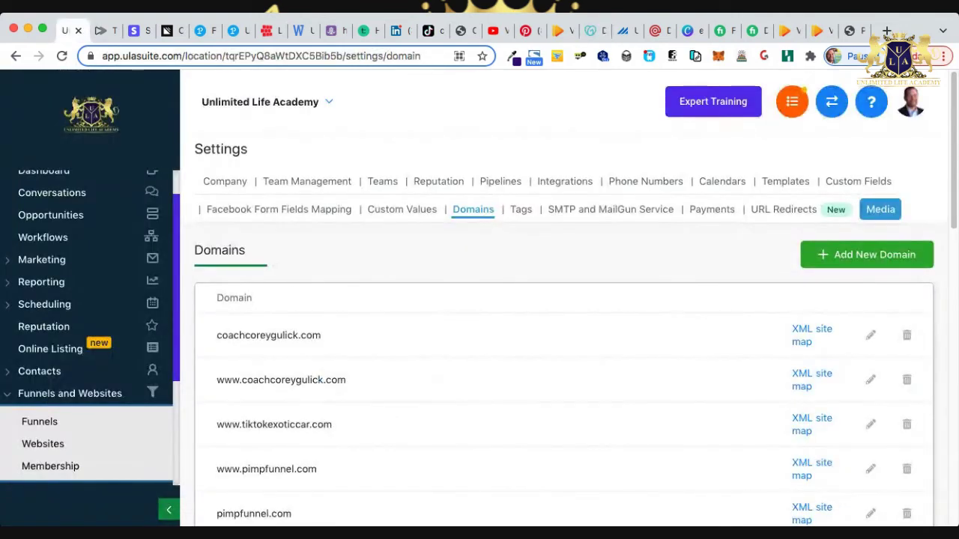
Start a new domain in ULA Suite and paste 7figureclubhouse.com copied from GoDaddy.
click(866, 254)
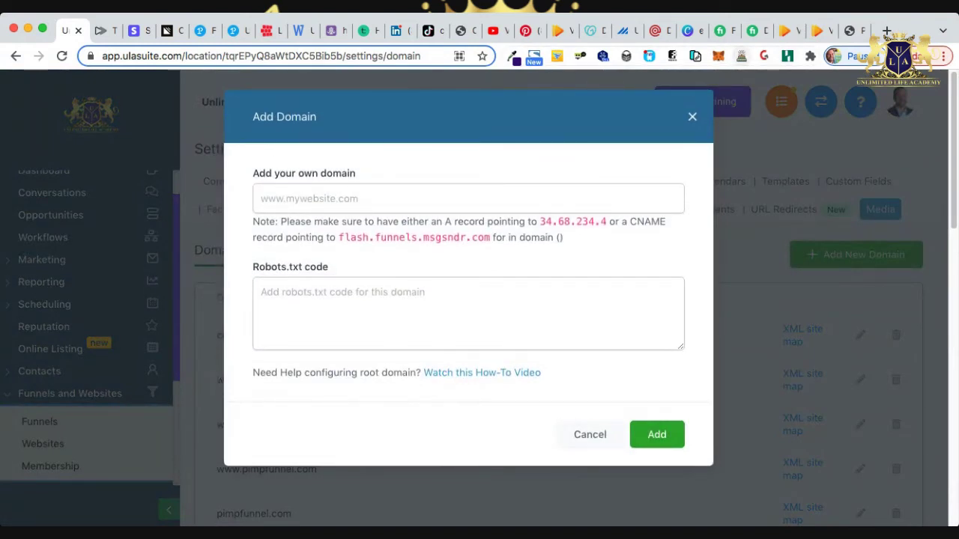
click(591, 30)
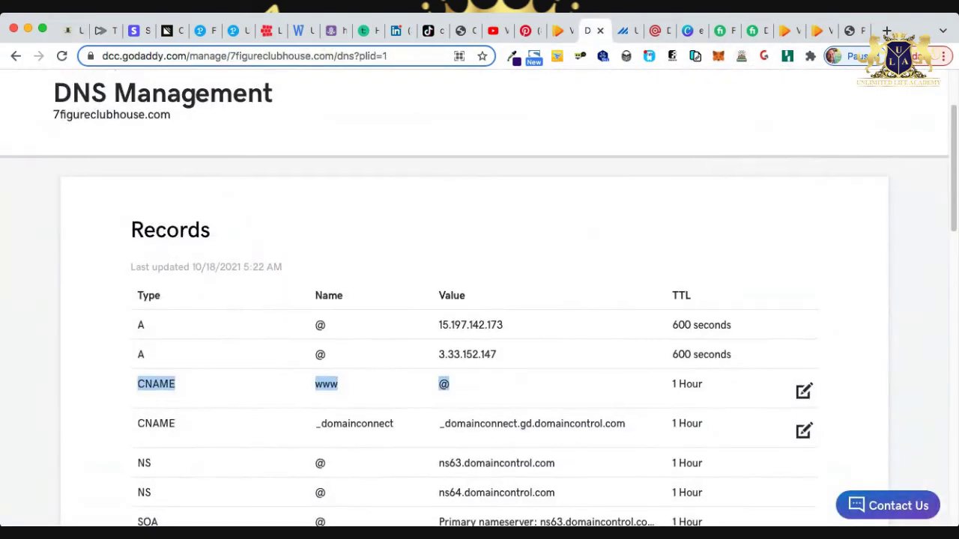
drag(171, 138, 52, 138)
key(super+c)
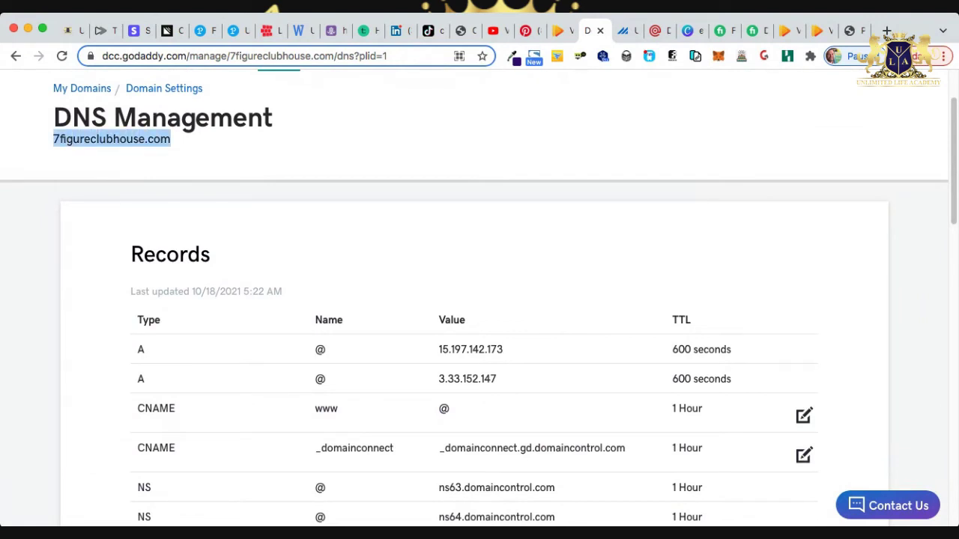
click(65, 31)
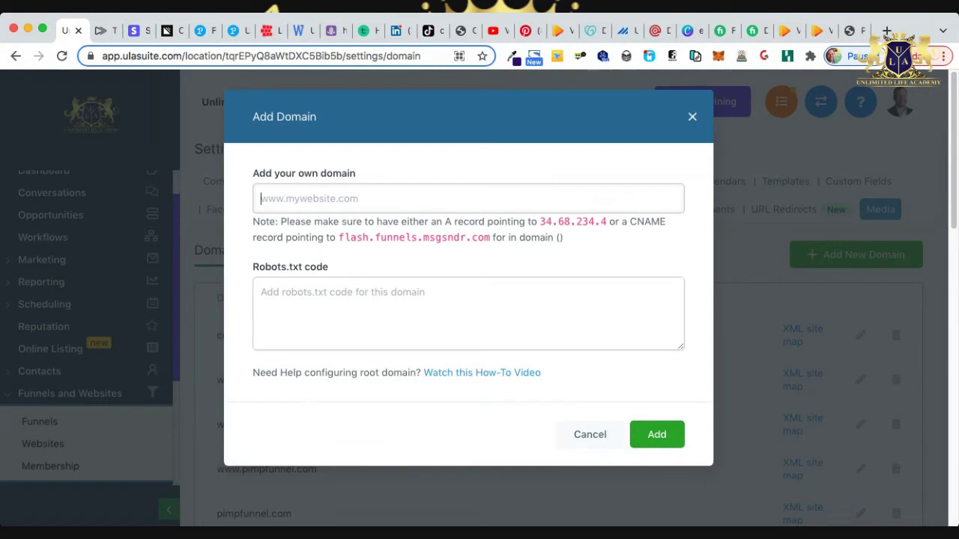
key(super+v)
Copy the CNAME target flash.funnels.msgsndr.com and return to GoDaddy's DNS records.
drag(491, 237, 338, 237)
key(super+c)
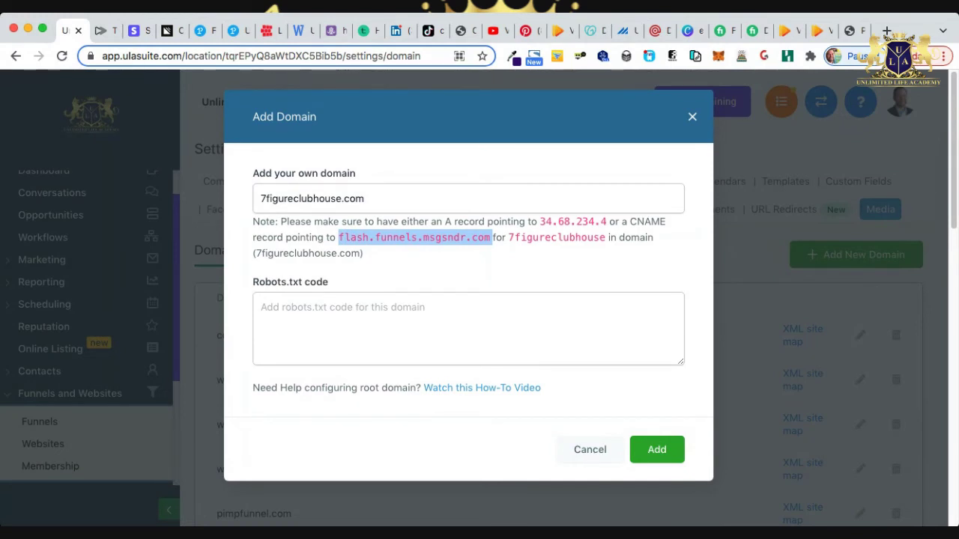
click(591, 30)
scroll(479, 300, down, 2)
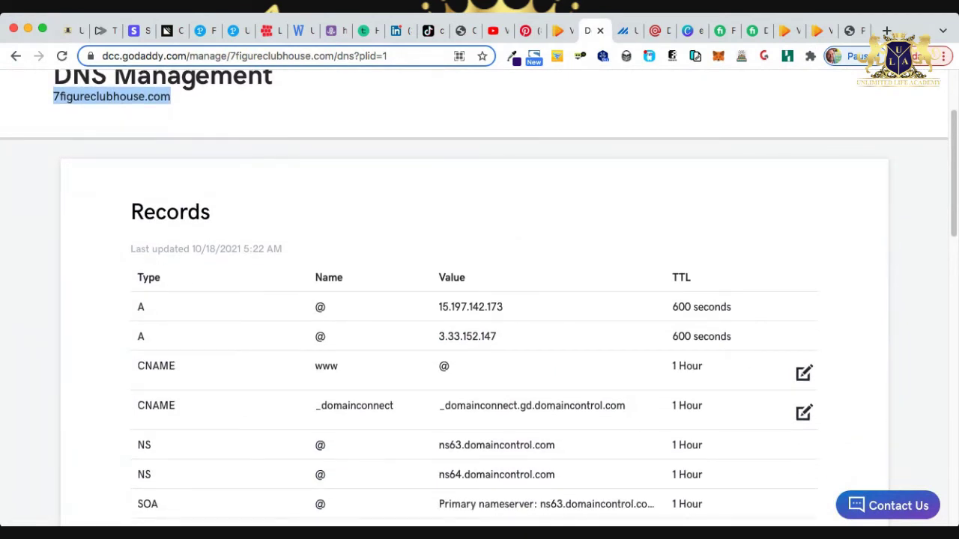
Change the www CNAME target from @ to flash.funnels.msgsndr.com and save the record.
click(803, 372)
click(449, 443)
double_click(388, 444)
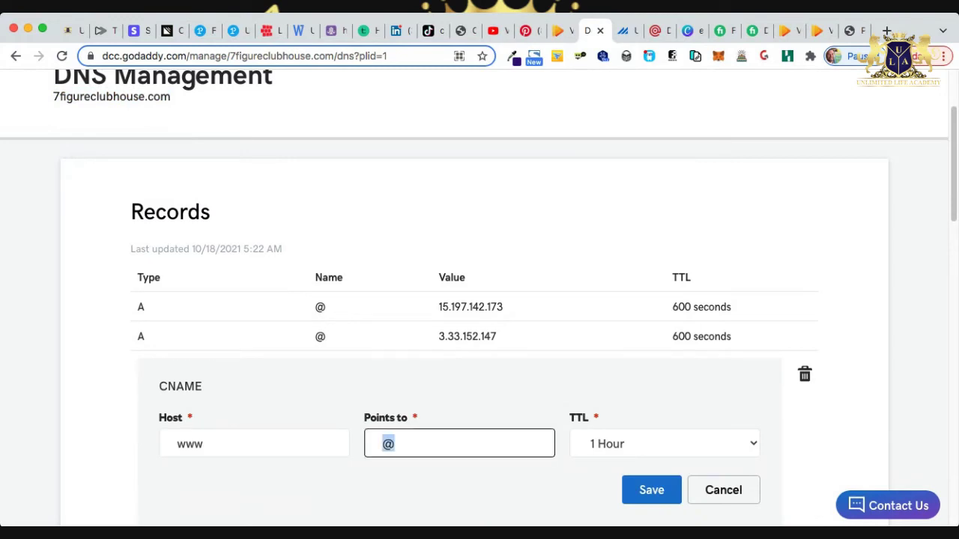
key(super+v)
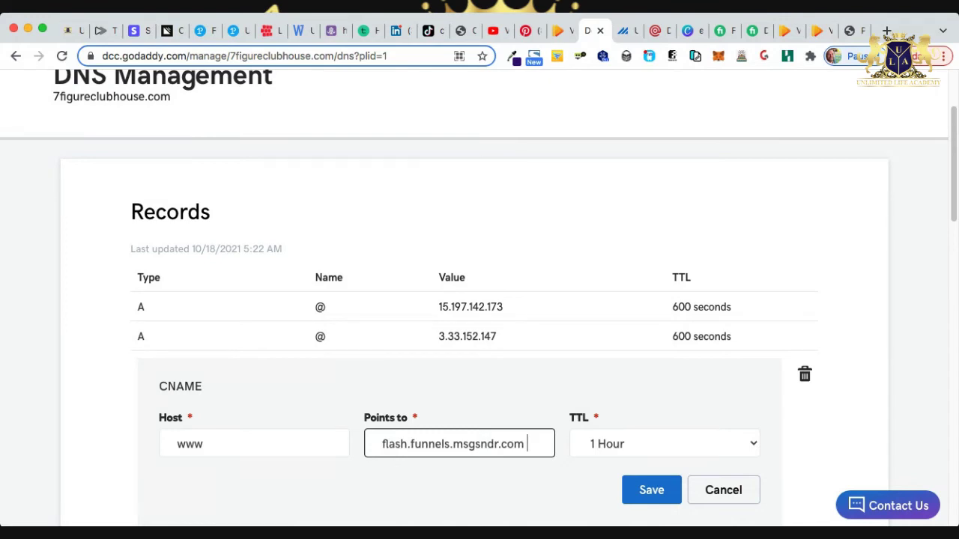
key(BackSpace)
click(651, 489)
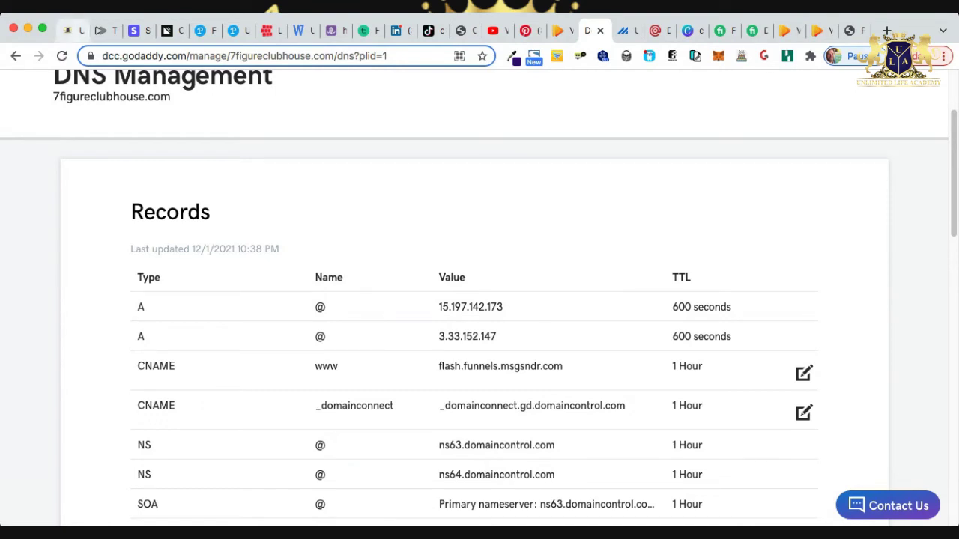
click(75, 30)
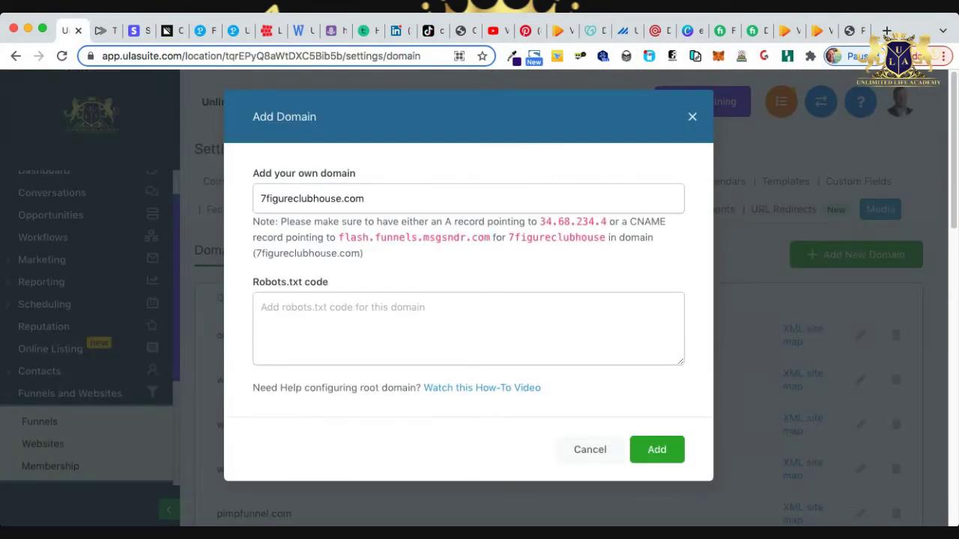
Copy the IP 34.68.234.4 from ULA Suite and start a new GoDaddy DNS record.
drag(444, 222, 539, 221)
key(super+c)
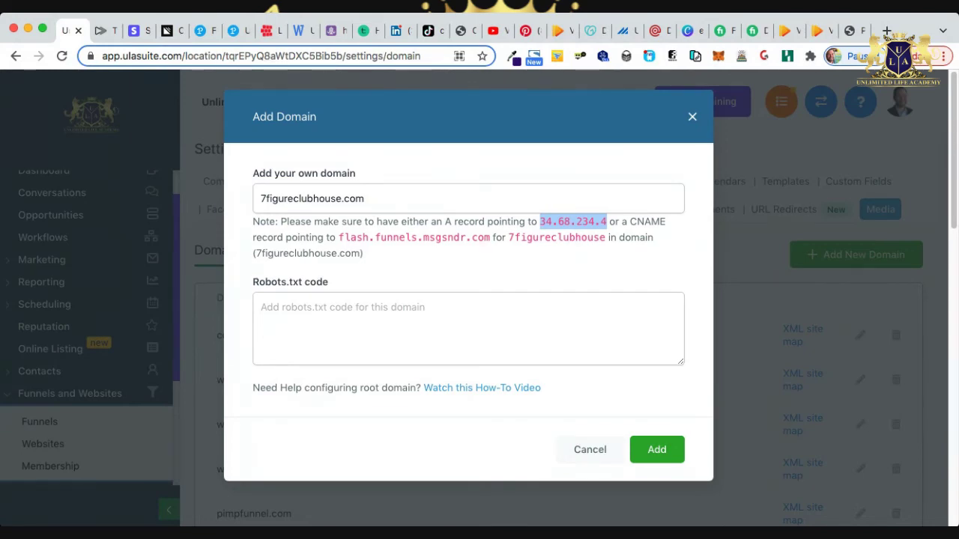
click(590, 30)
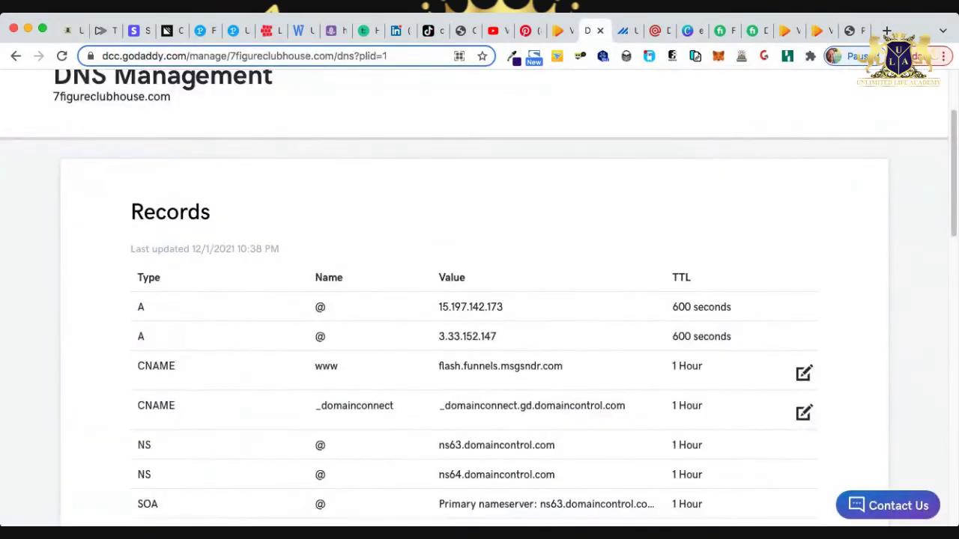
scroll(480, 300, down, 3)
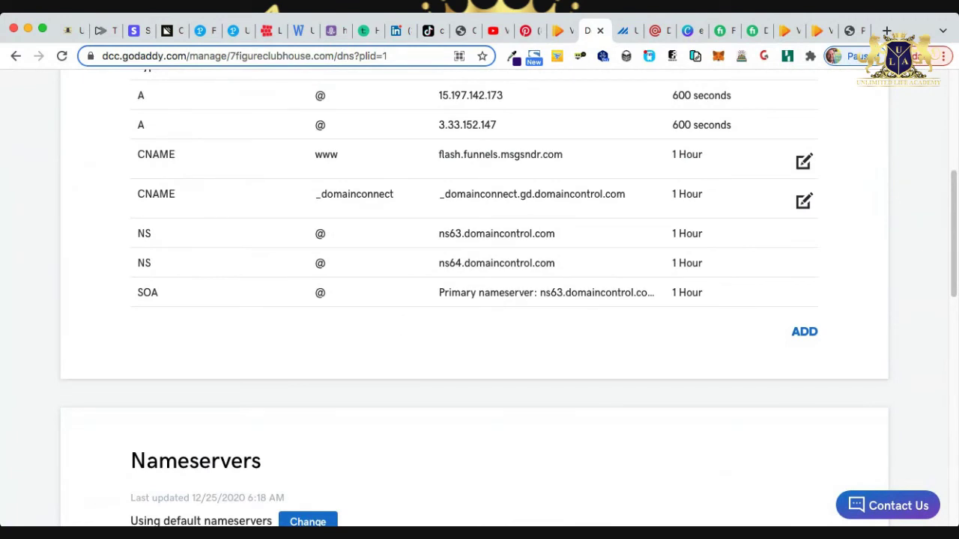
click(805, 331)
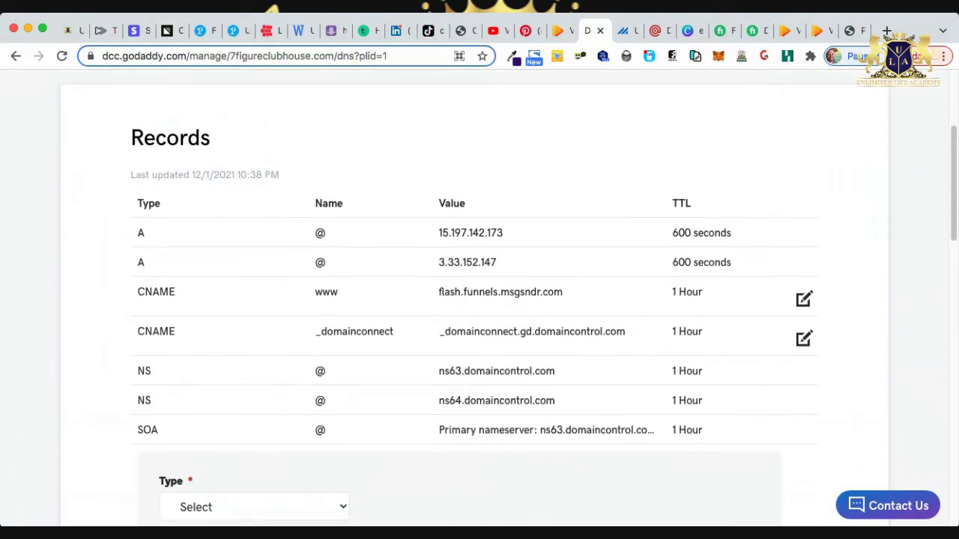
scroll(479, 300, down, 3)
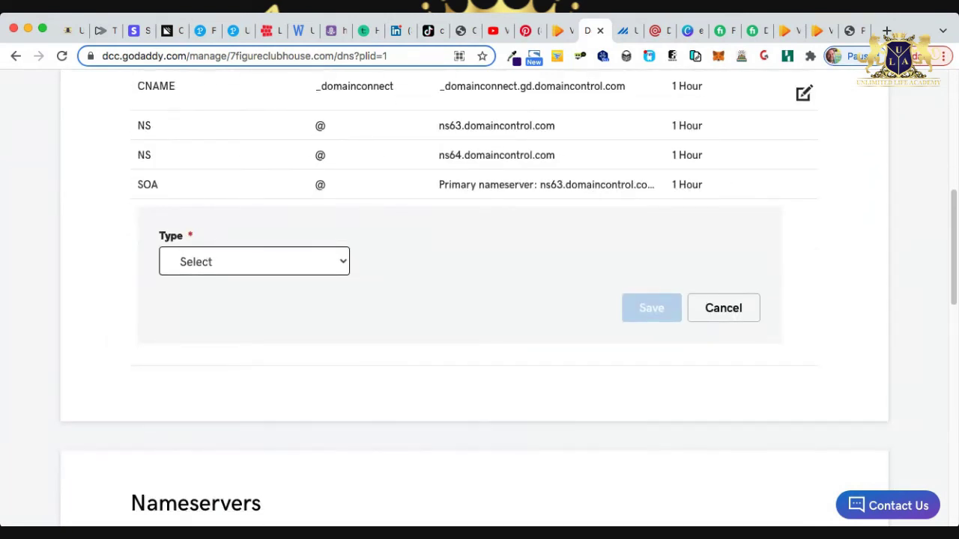
Create an A record with host @ pointing to 34.68.234.4 and save it.
key(a)
click(458, 261)
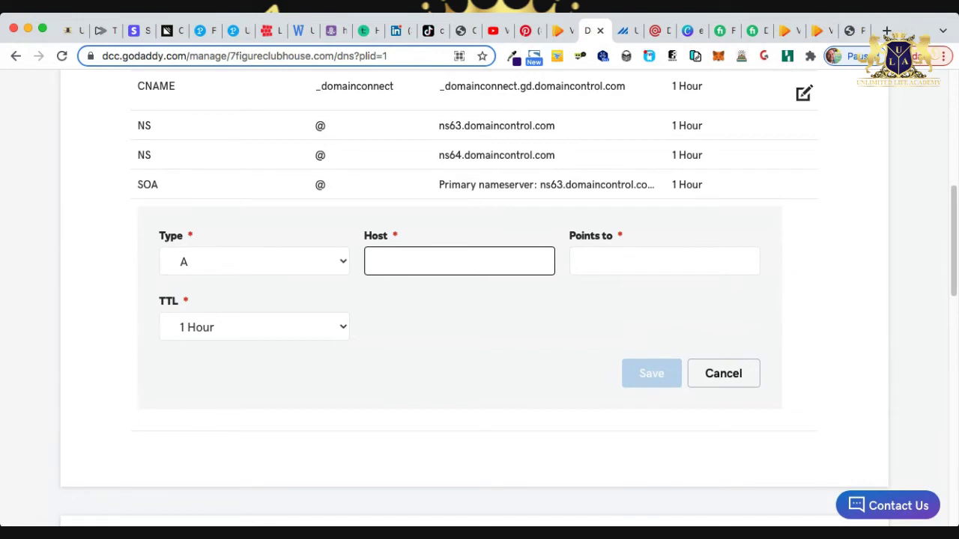
text(@)
click(664, 260)
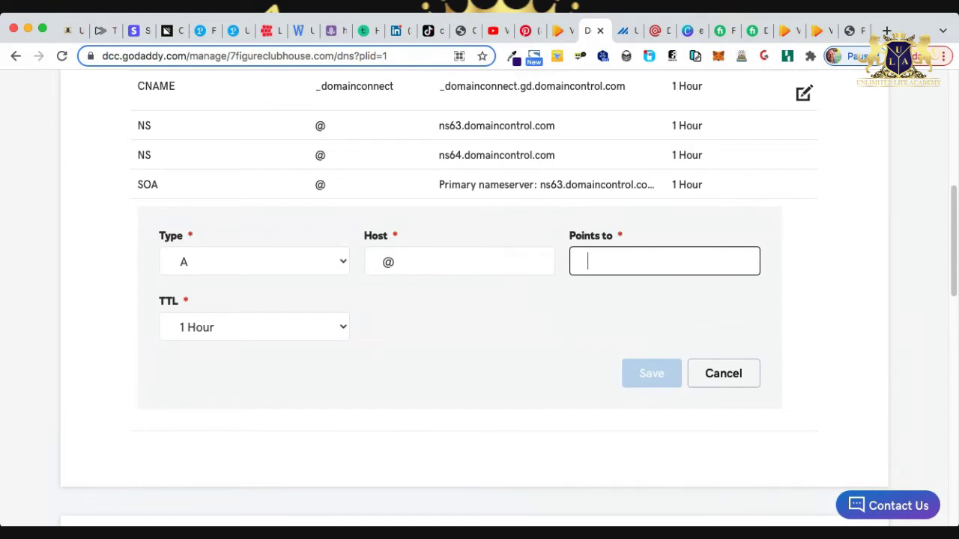
key(super+v)
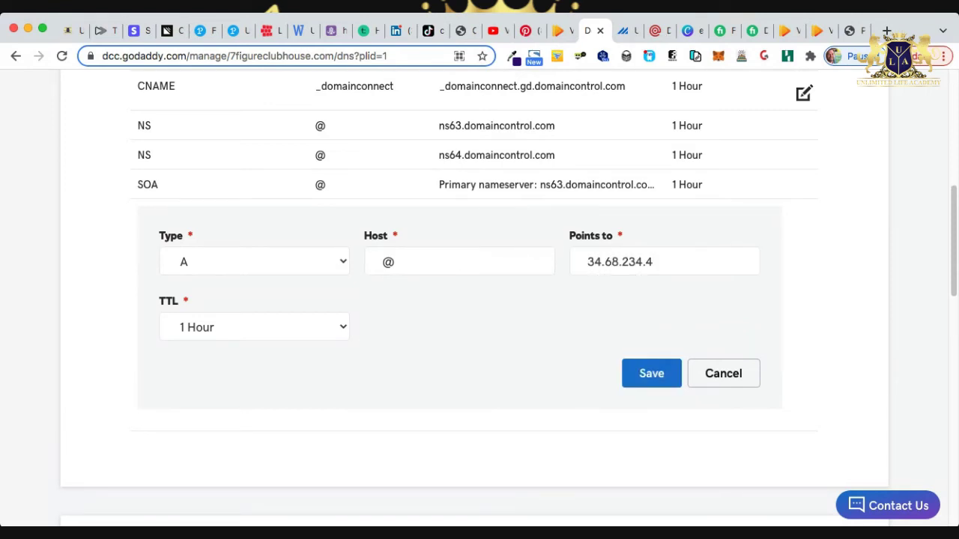
click(651, 373)
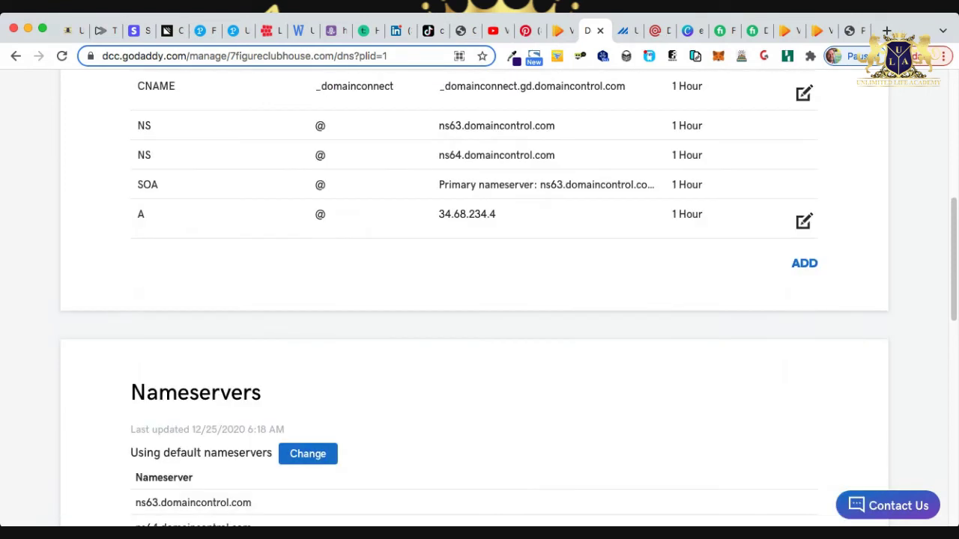
scroll(480, 299, up, 5)
click(71, 30)
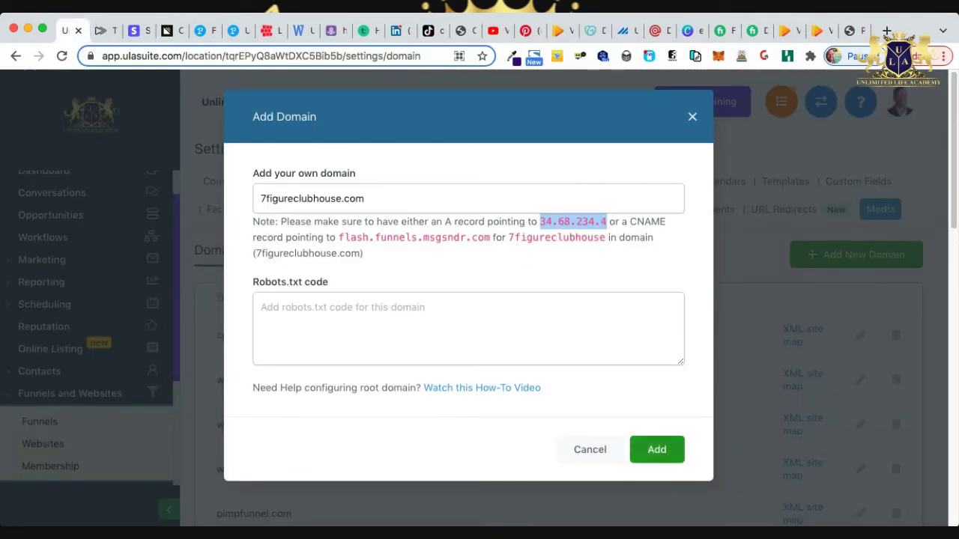
click(656, 450)
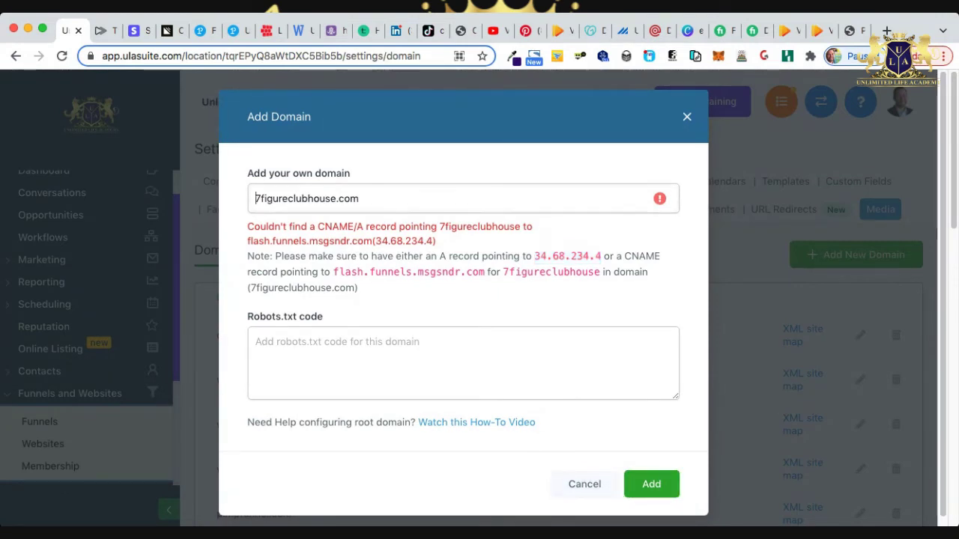
text(www.)
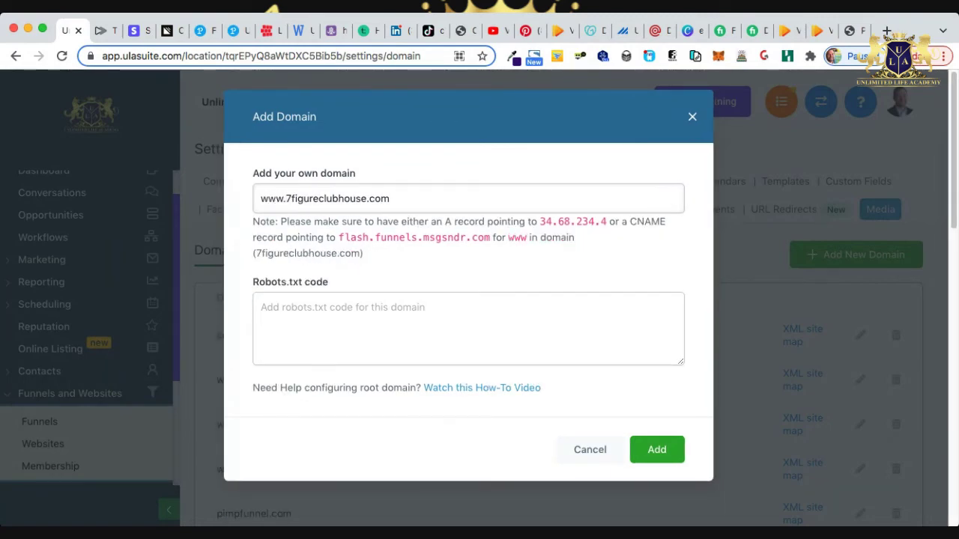
key(Return)
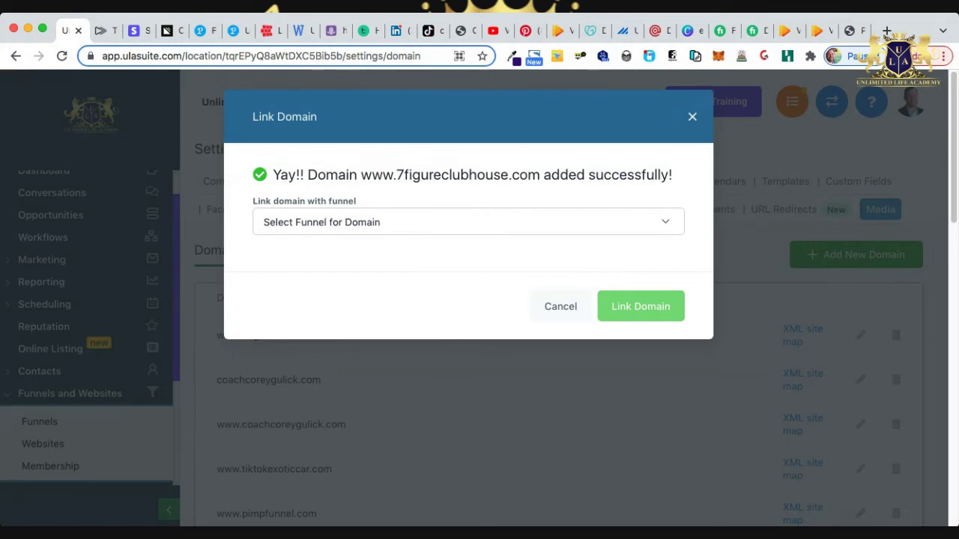
click(468, 222)
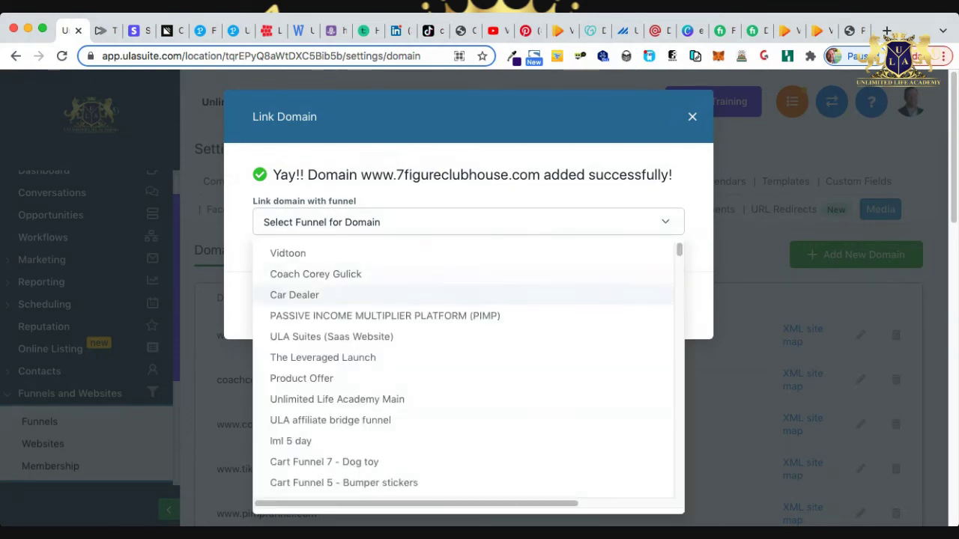
click(315, 253)
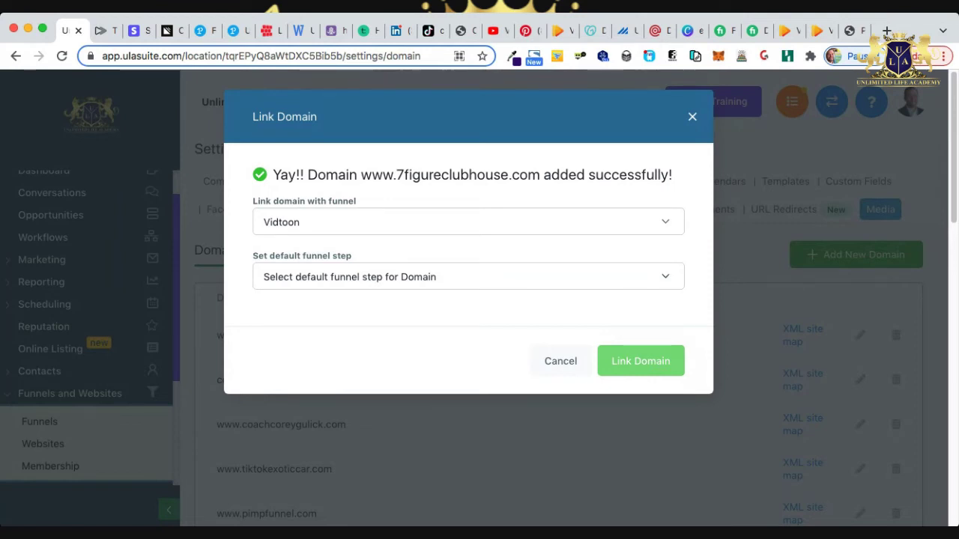
click(468, 276)
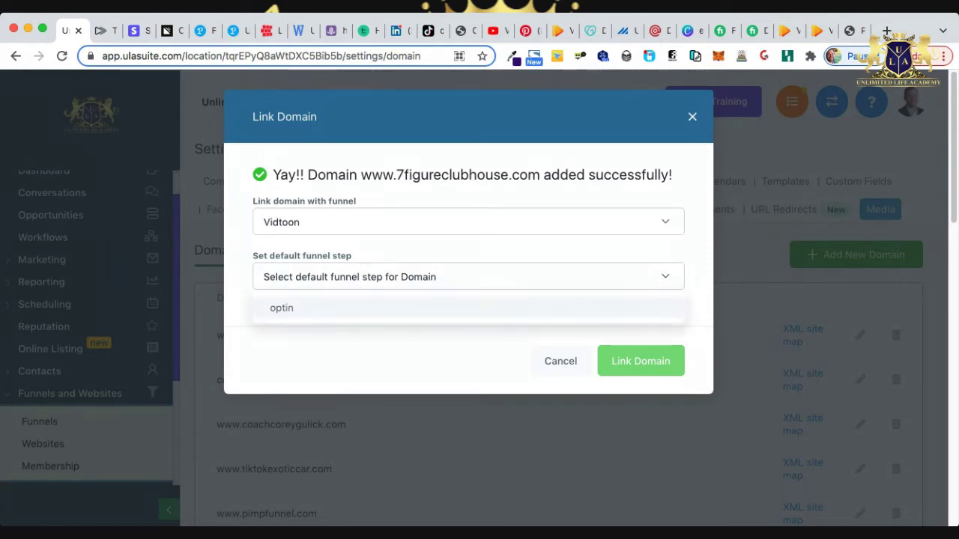
click(282, 308)
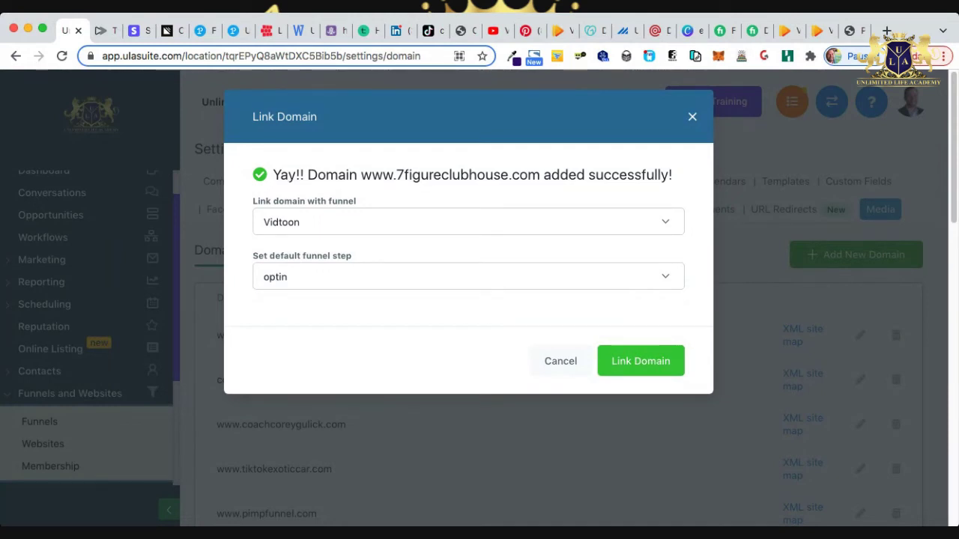
click(468, 276)
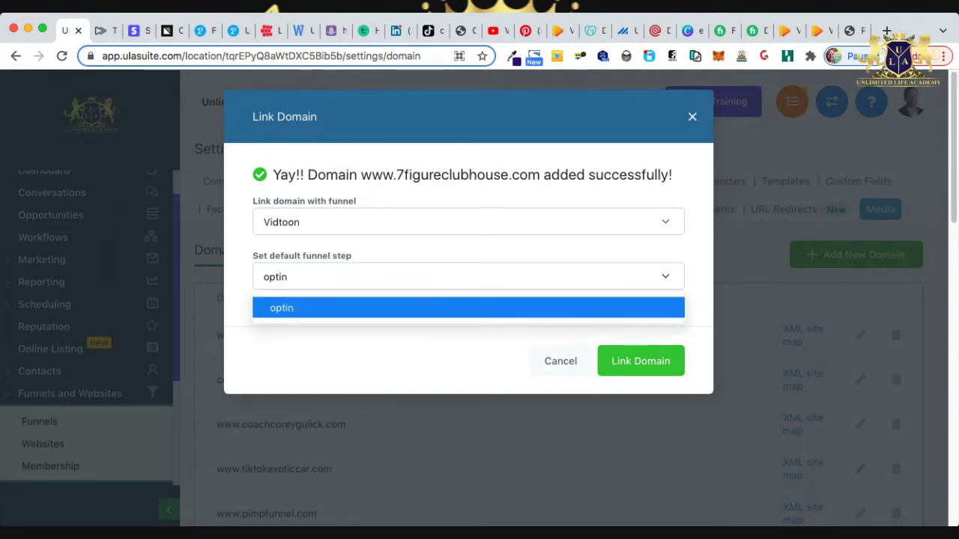
key(Return)
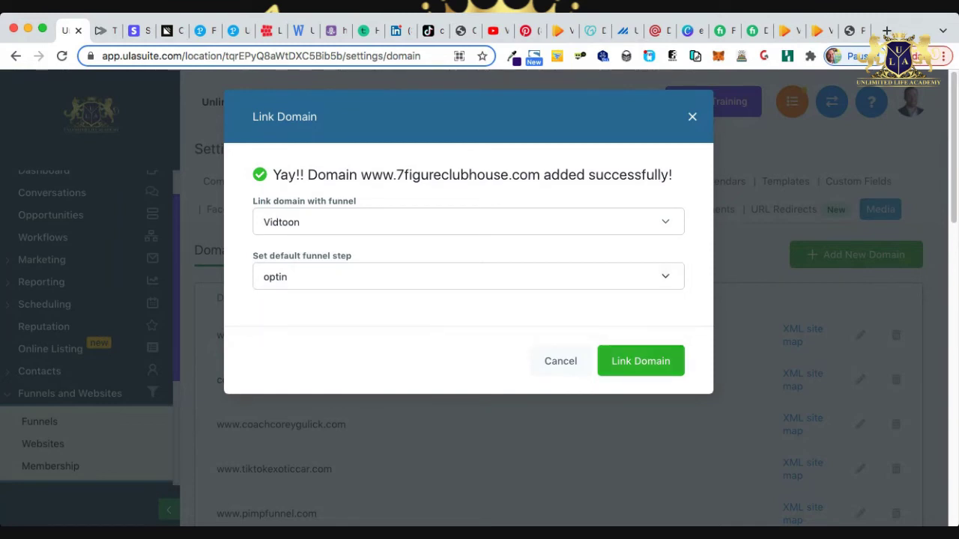
click(641, 361)
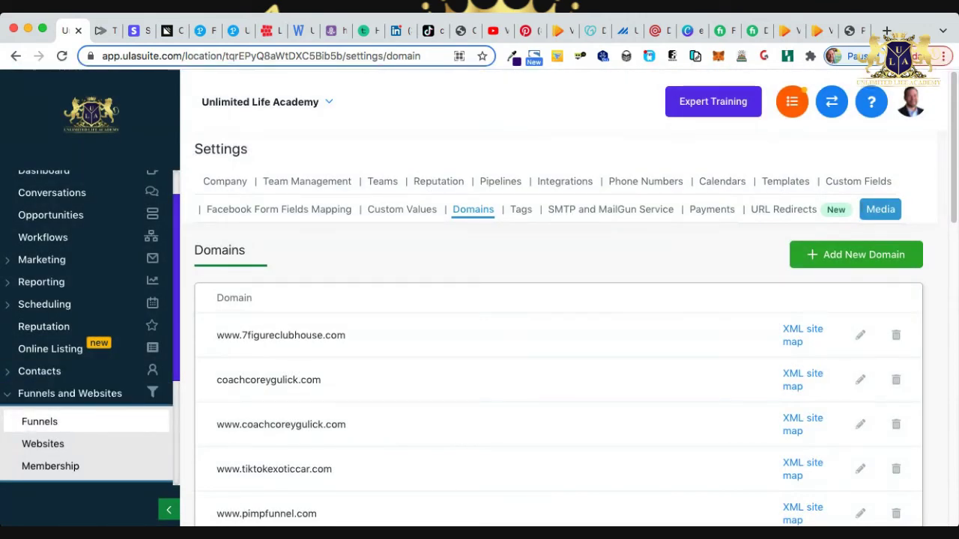
click(39, 421)
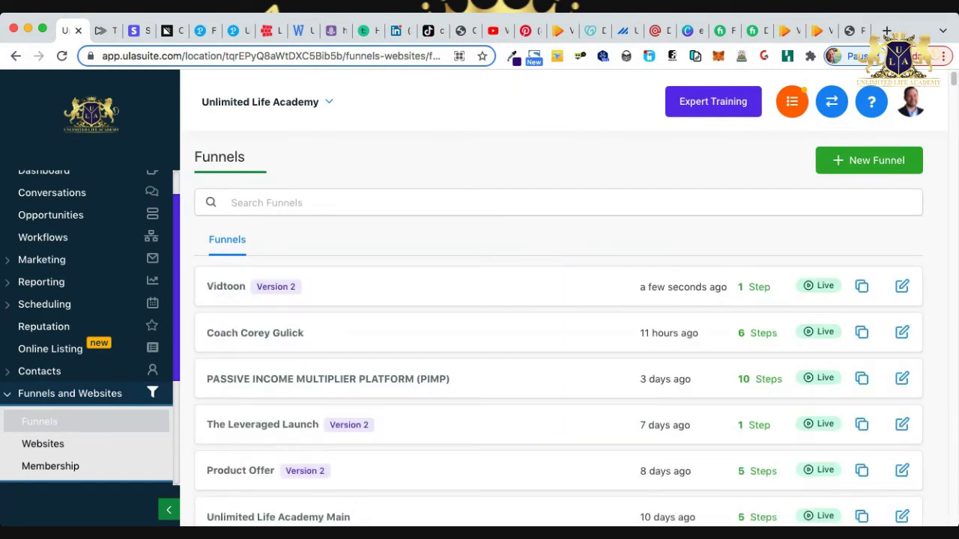
click(226, 287)
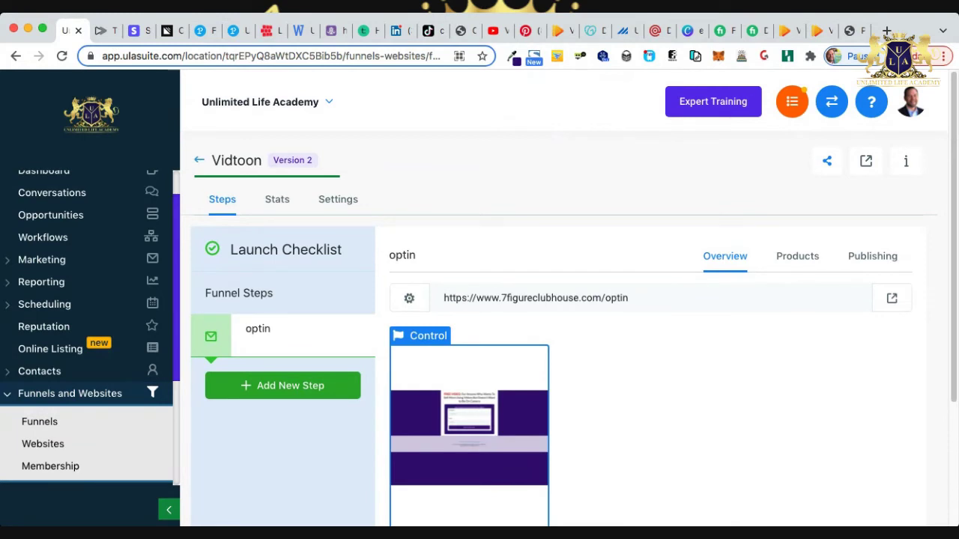
click(337, 199)
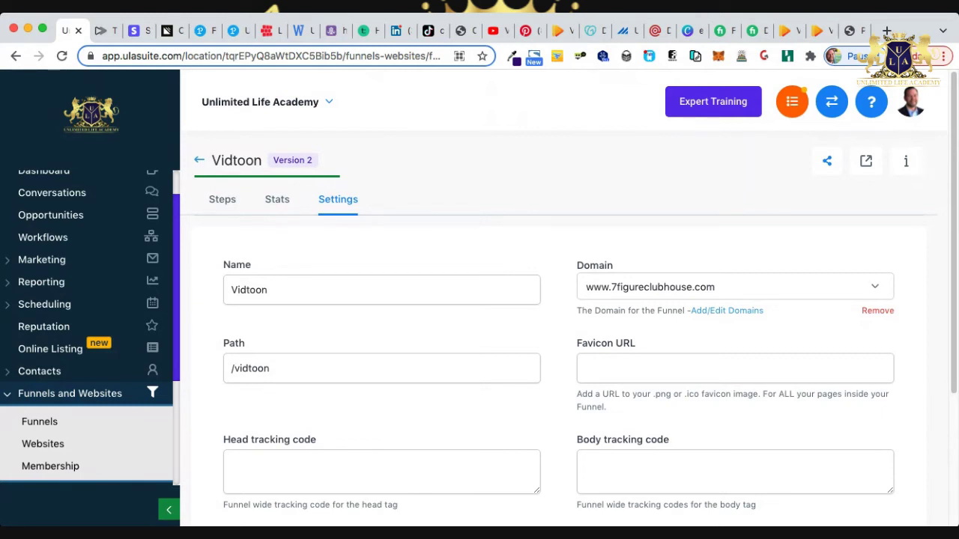
key(super+t)
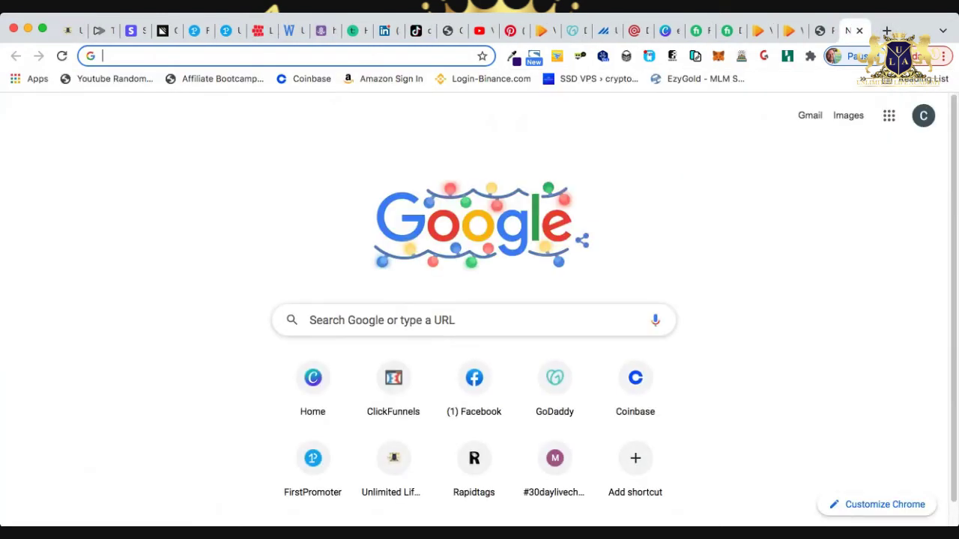
Copy 7figureclubhouse.com from GoDaddy and load it in the new tab's address bar.
key(super+v)
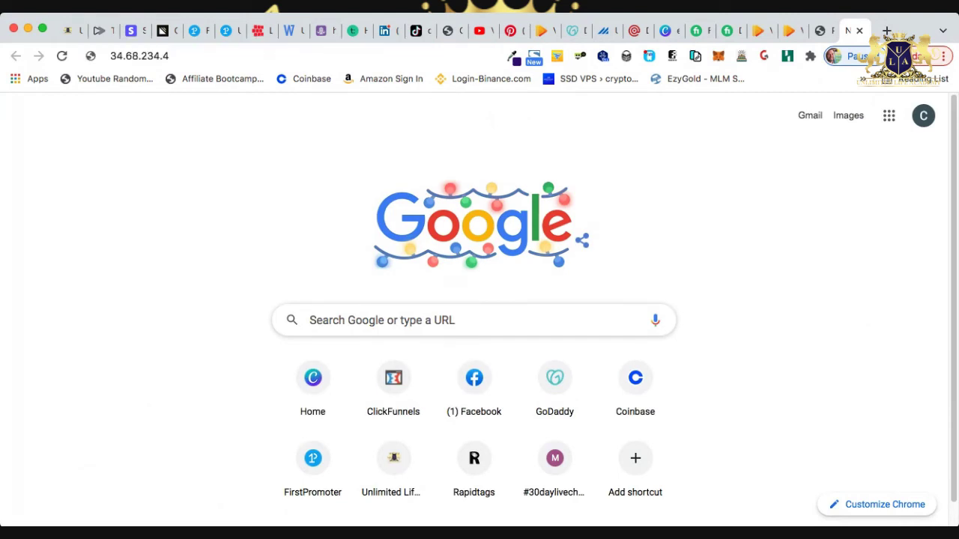
click(573, 30)
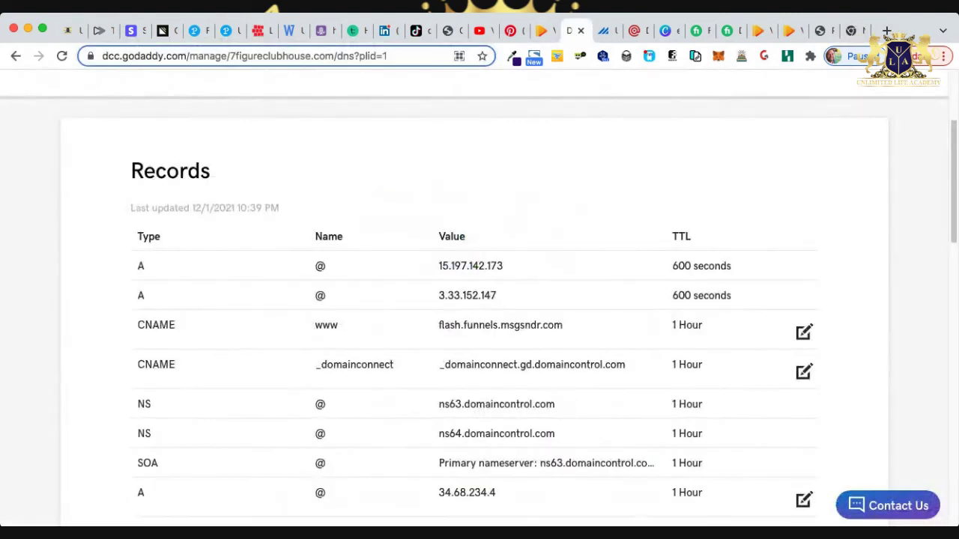
scroll(479, 299, up, 2)
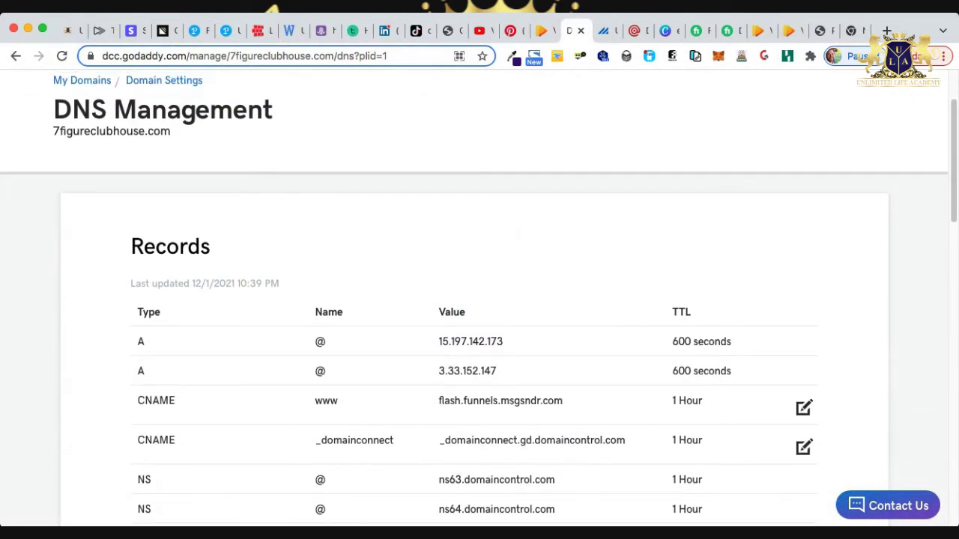
drag(171, 131, 54, 131)
key(super+c)
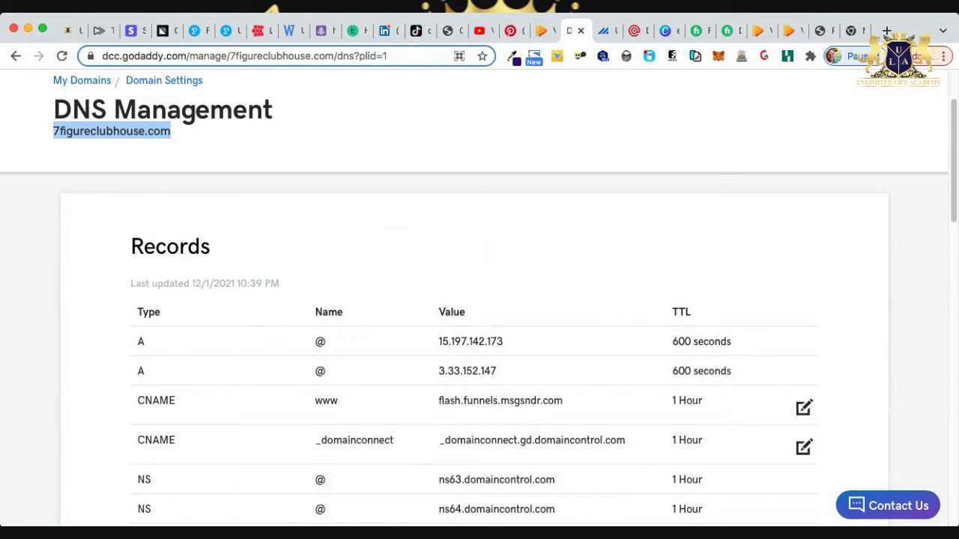
key(super+9)
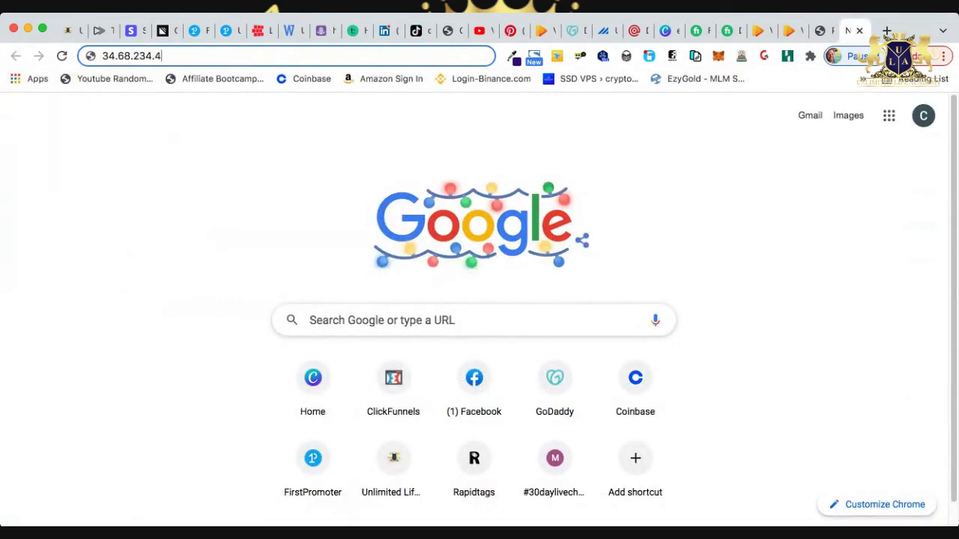
key(super+a)
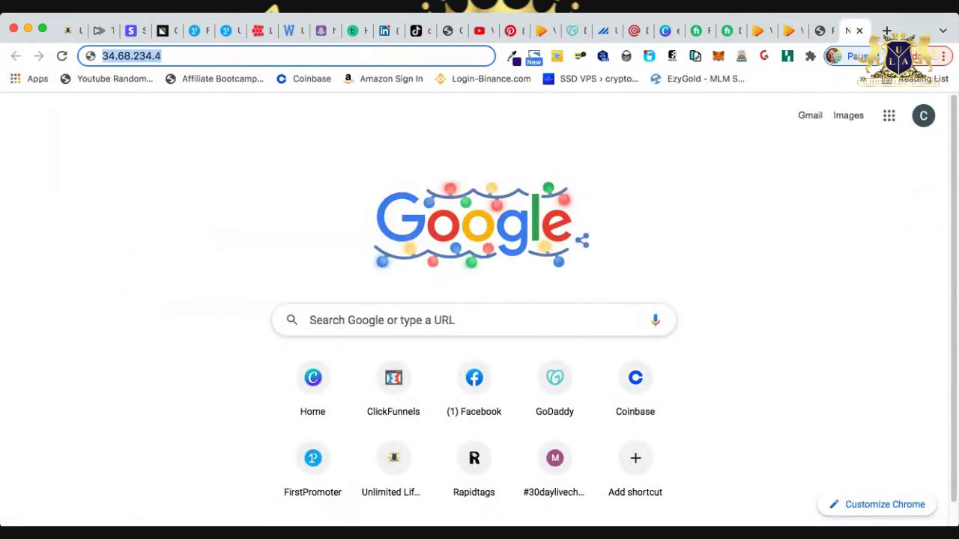
key(super+v)
key(Return)
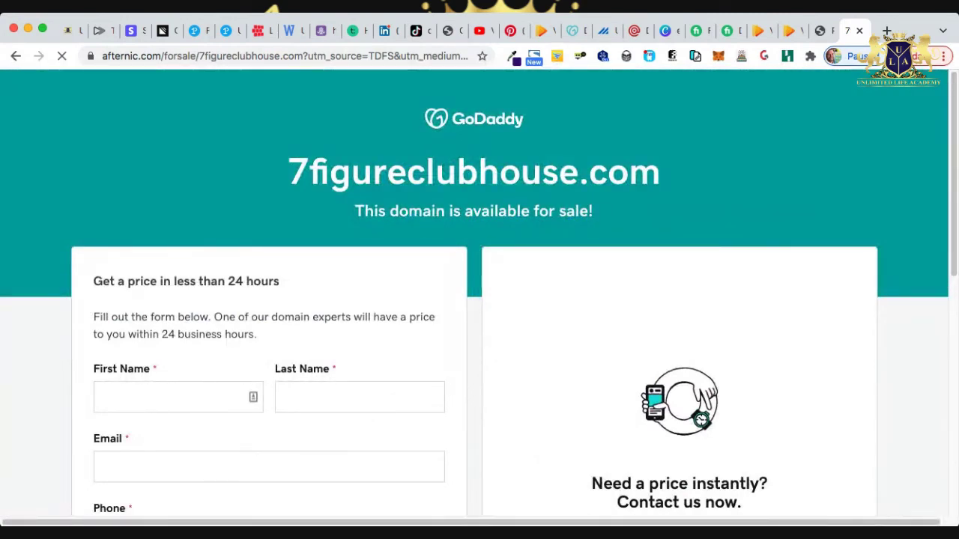
click(442, 55)
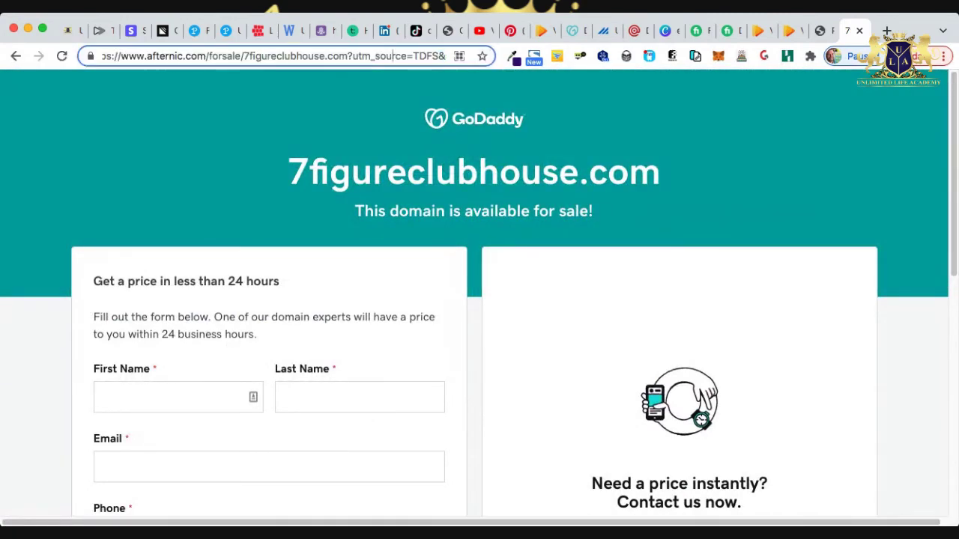
drag(442, 55, 449, 55)
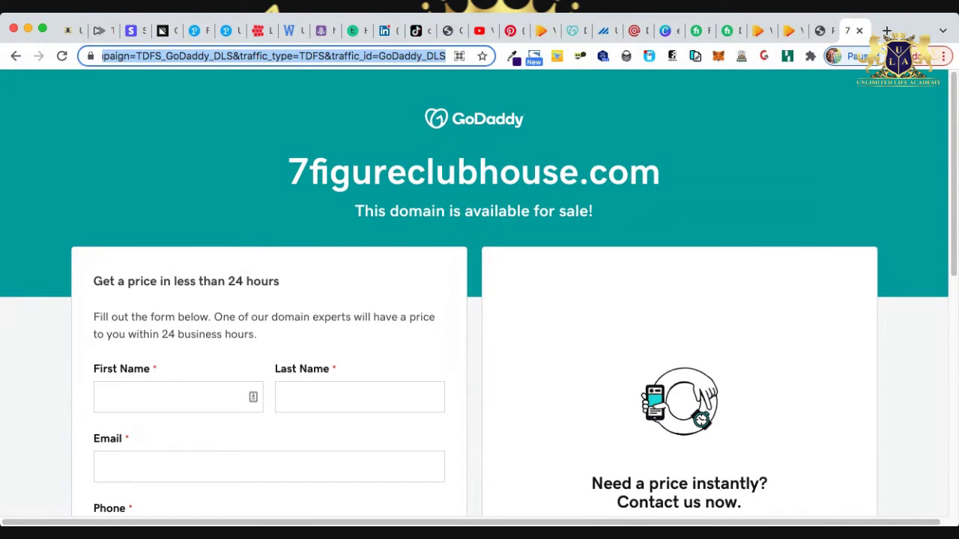
key(BackSpace)
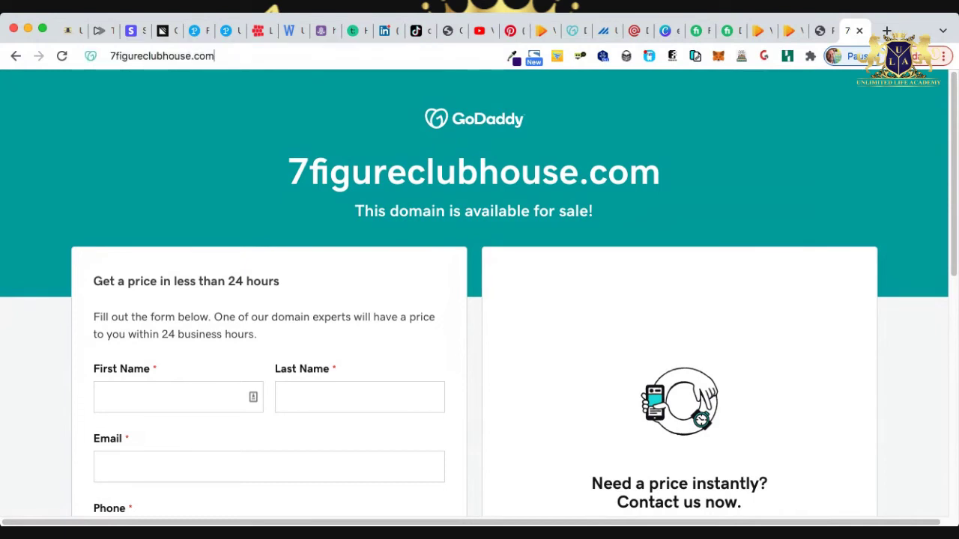
text(www.)
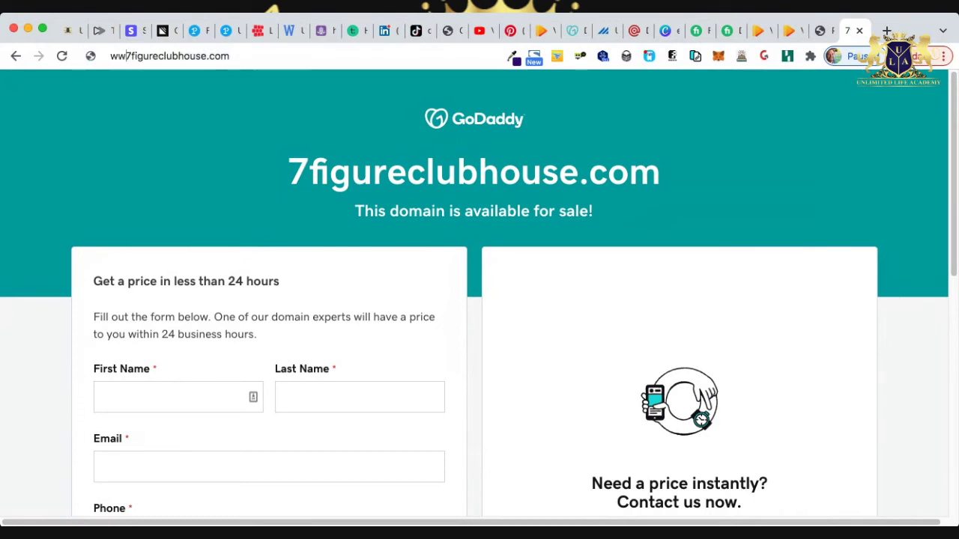
key(Return)
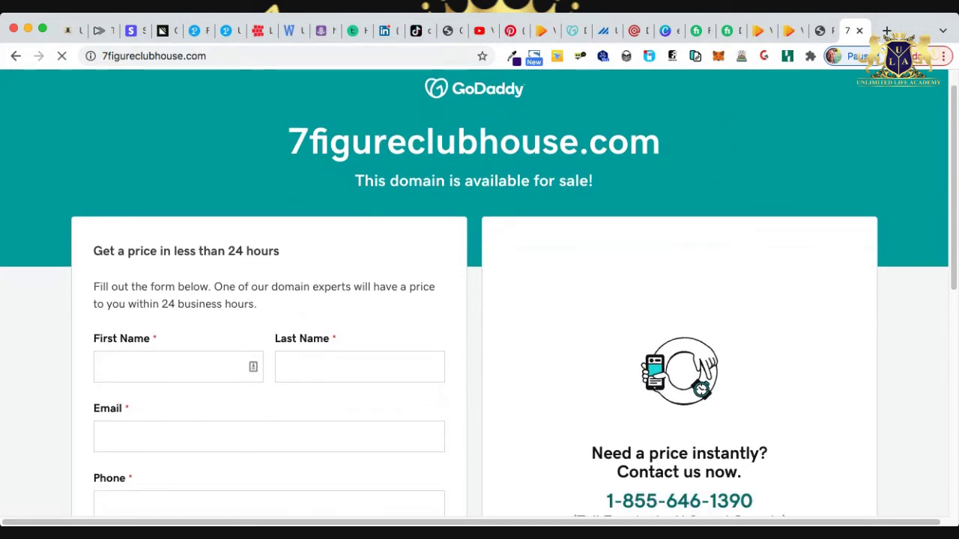
scroll(480, 292, down, 6)
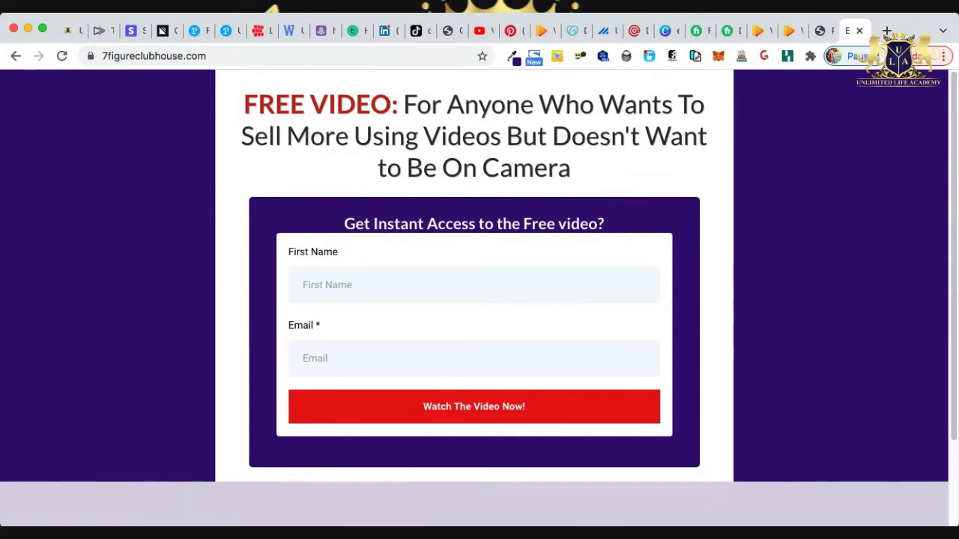
Submit a test sign-up with first name 'c' and a saved email, then check the VidToon Optin stage shows 2 leads.
click(302, 284)
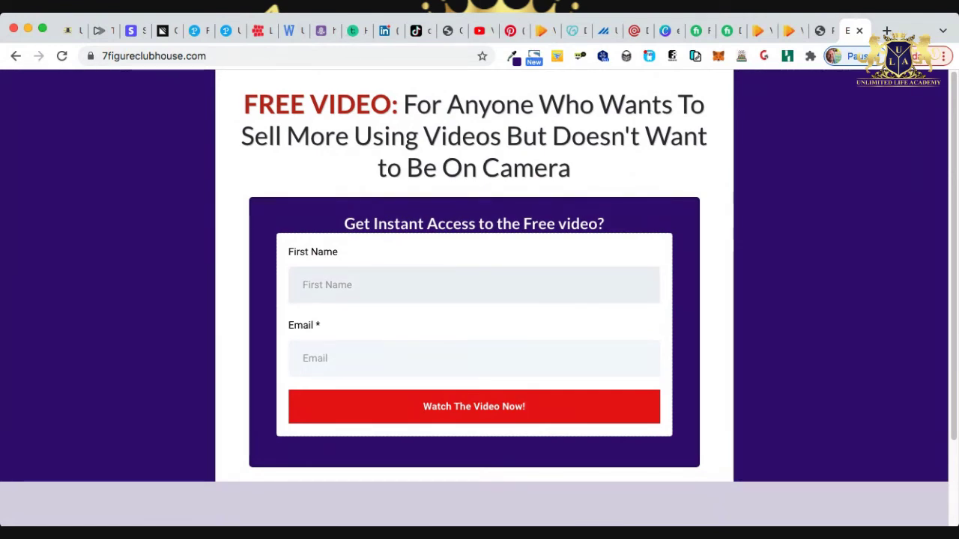
text(c)
key(Tab)
key(Down)
key(Return)
key(Down)
key(Down)
key(Return)
key(Return)
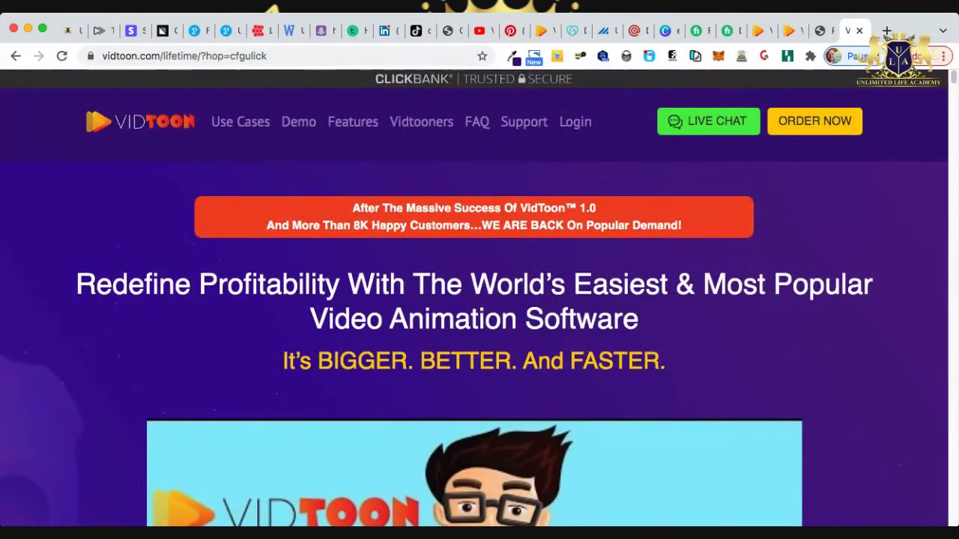
drag(300, 56, 231, 55)
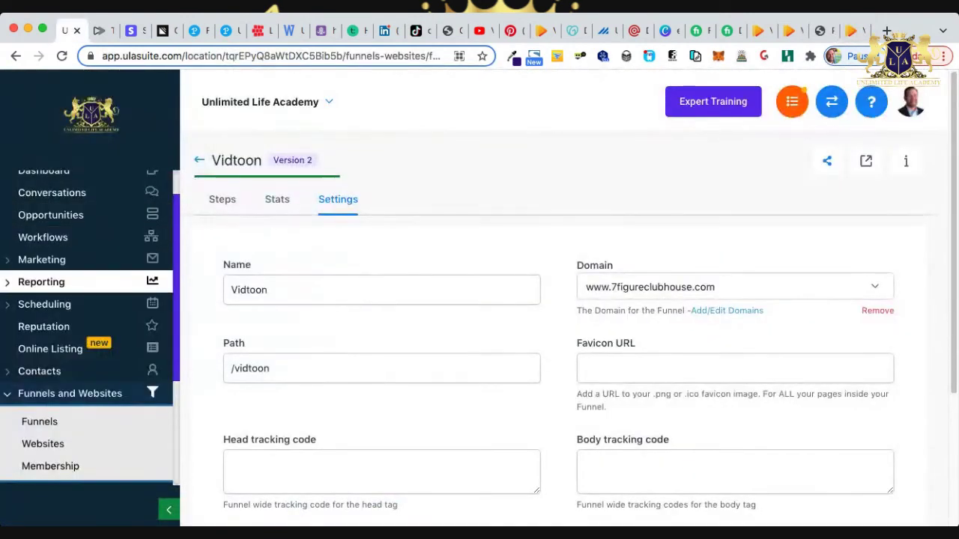
click(50, 215)
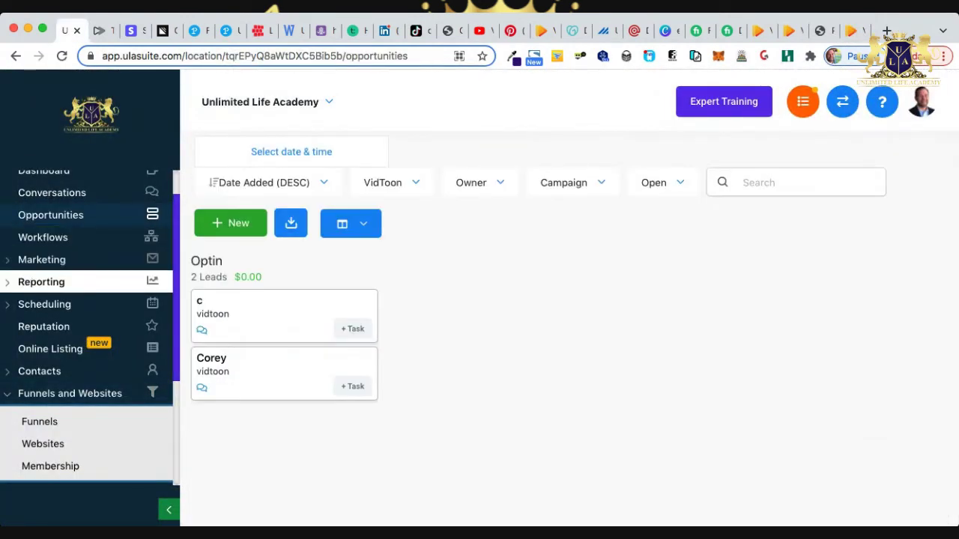